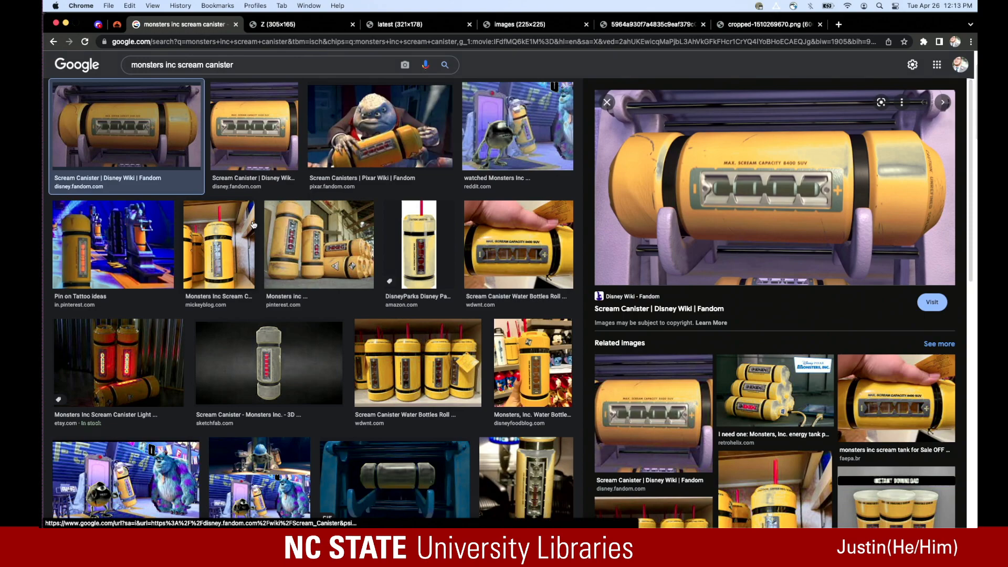
Close the enlarged canister preview and browse the Monsters, Inc. scream canister image results for design references
click(607, 102)
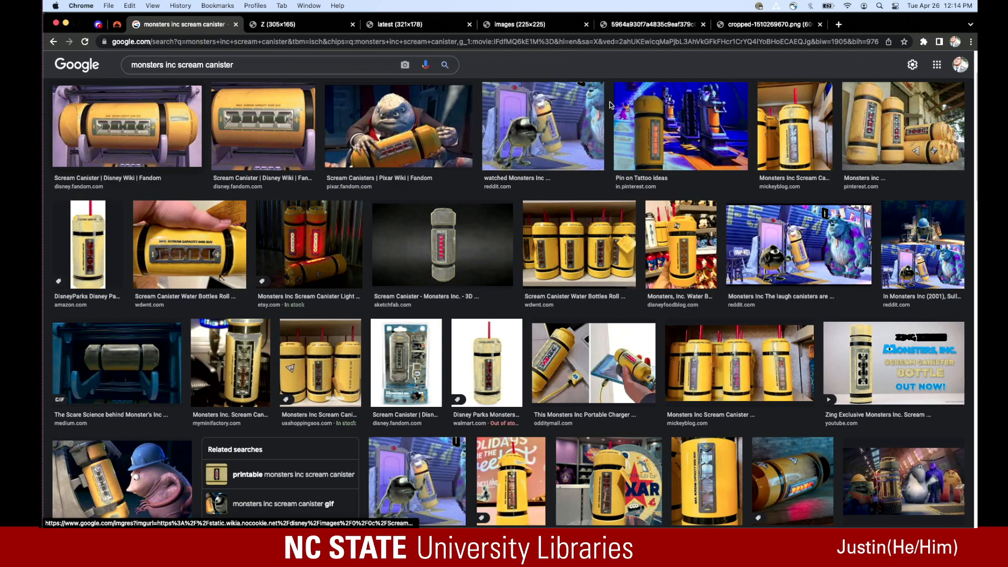
scroll(406, 237, down, 5)
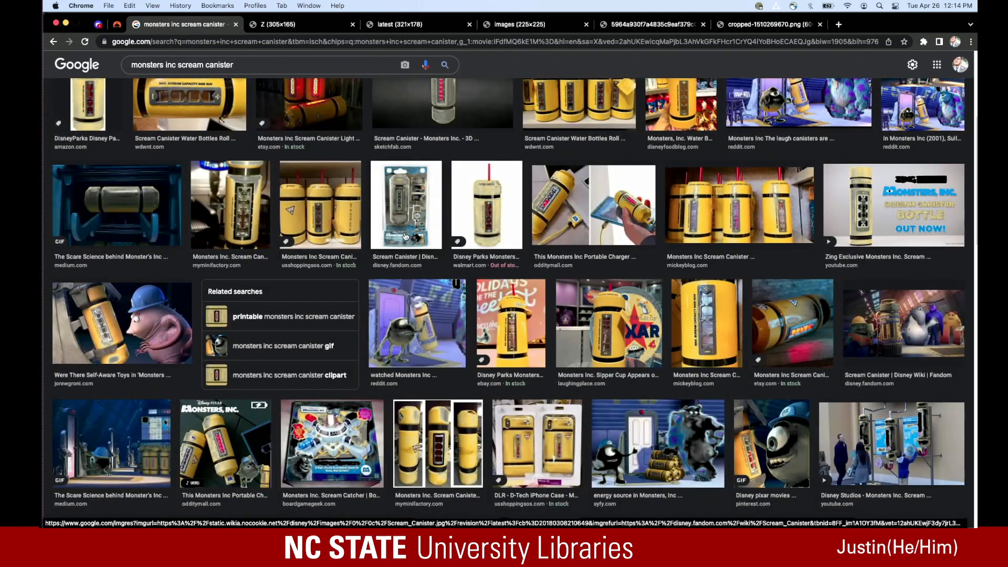
scroll(406, 237, down, 1)
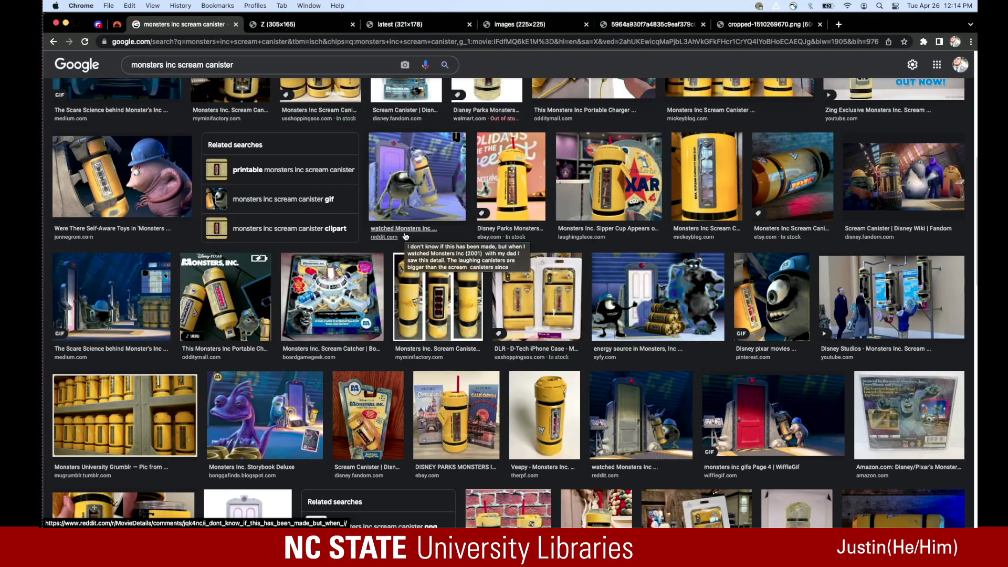
scroll(478, 374, down, 3)
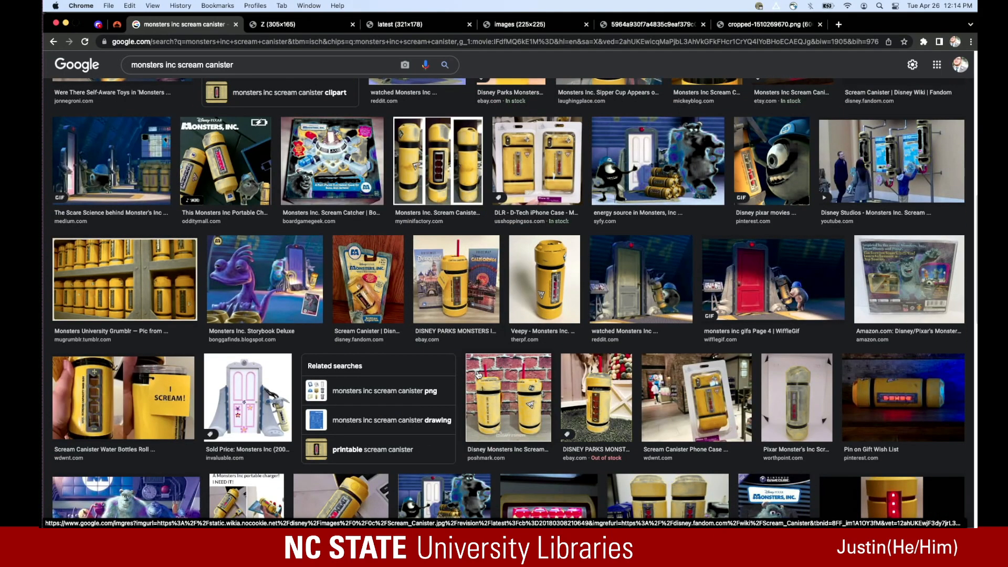
scroll(479, 375, down, 2)
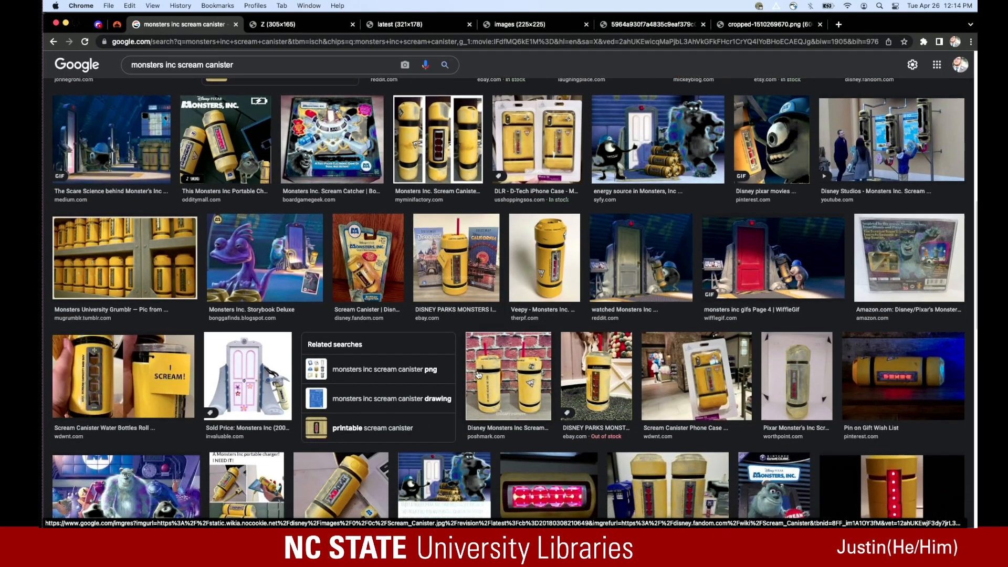
scroll(421, 314, up, 7)
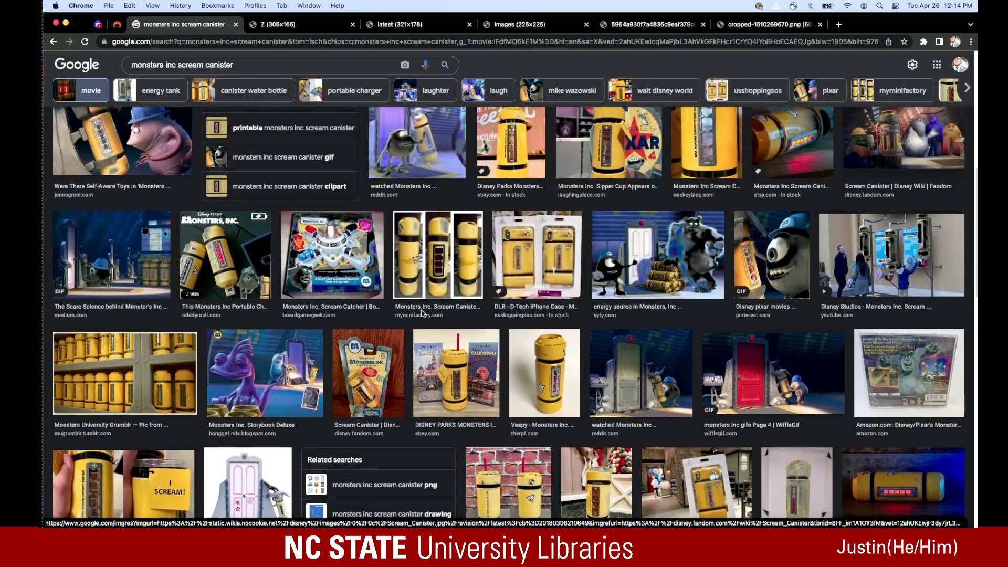
scroll(422, 314, up, 1)
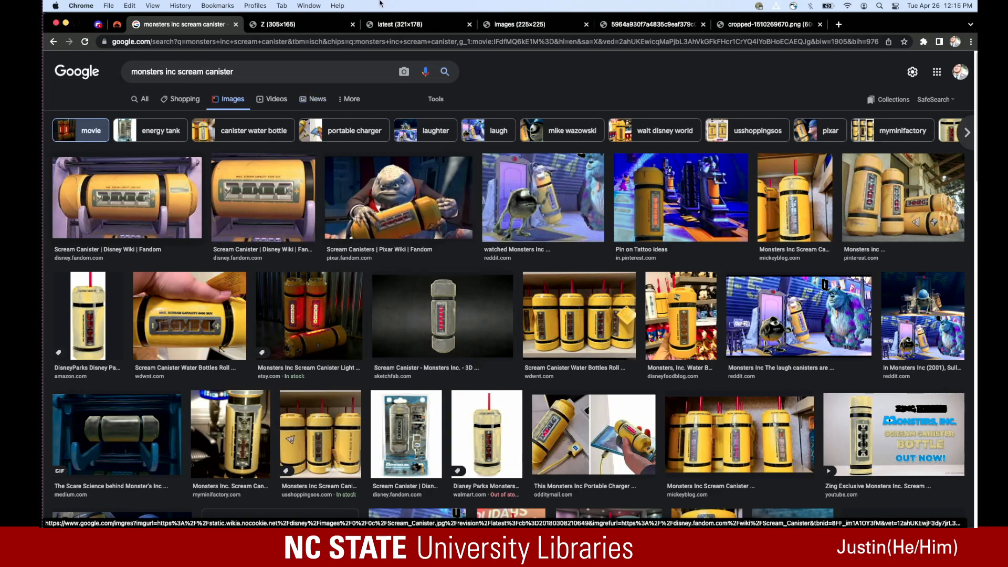
Review the opened reference images: the racked canister, the character holding a canister, and the two door-station scenes
click(318, 24)
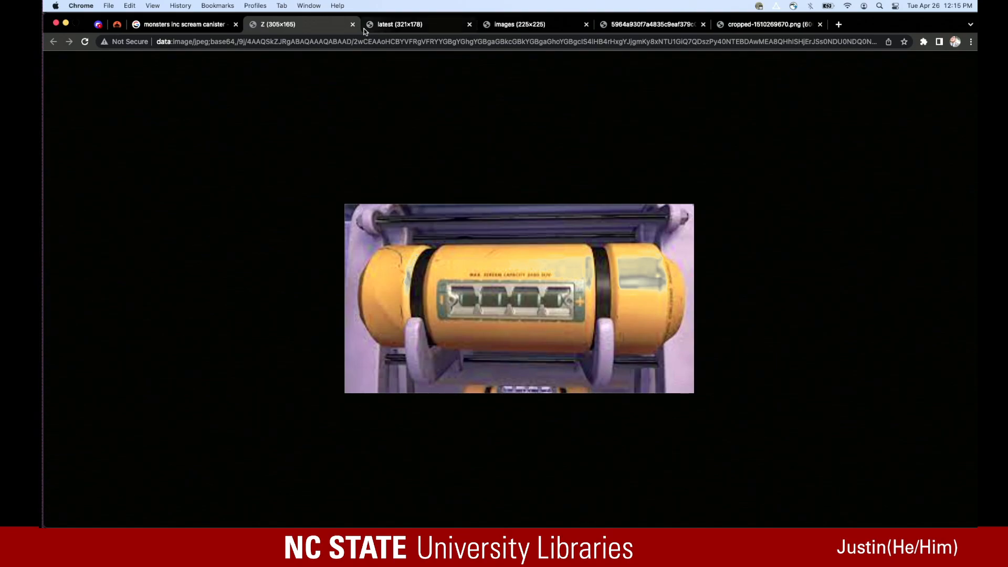
click(415, 24)
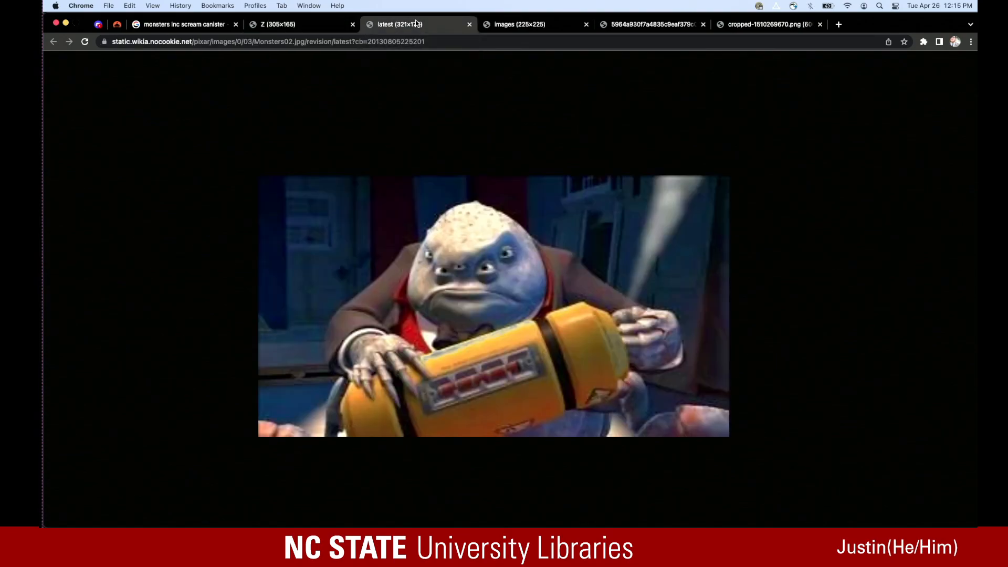
click(516, 27)
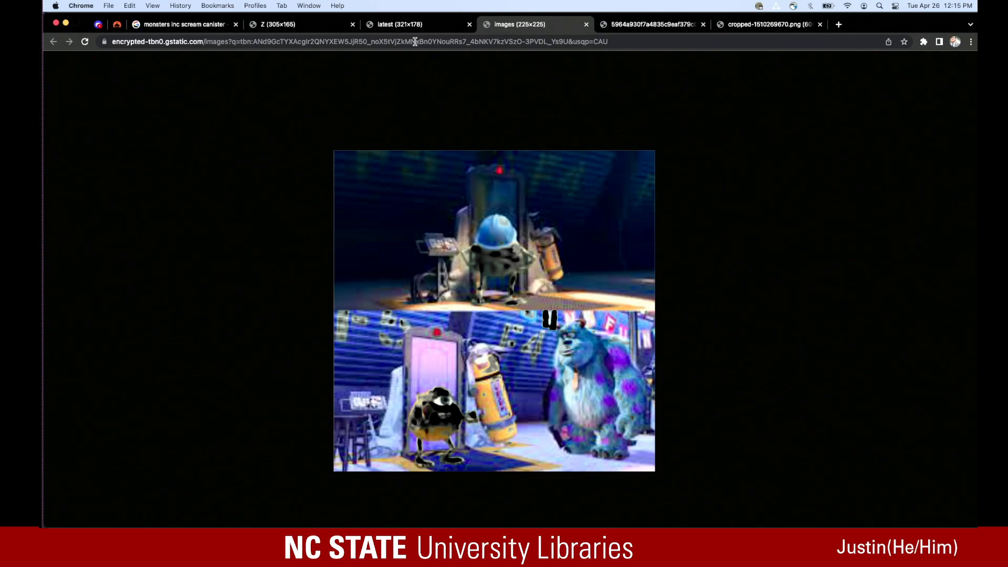
Return to the scream canister image results and compare more of the movie and merchandise canister pictures
click(196, 27)
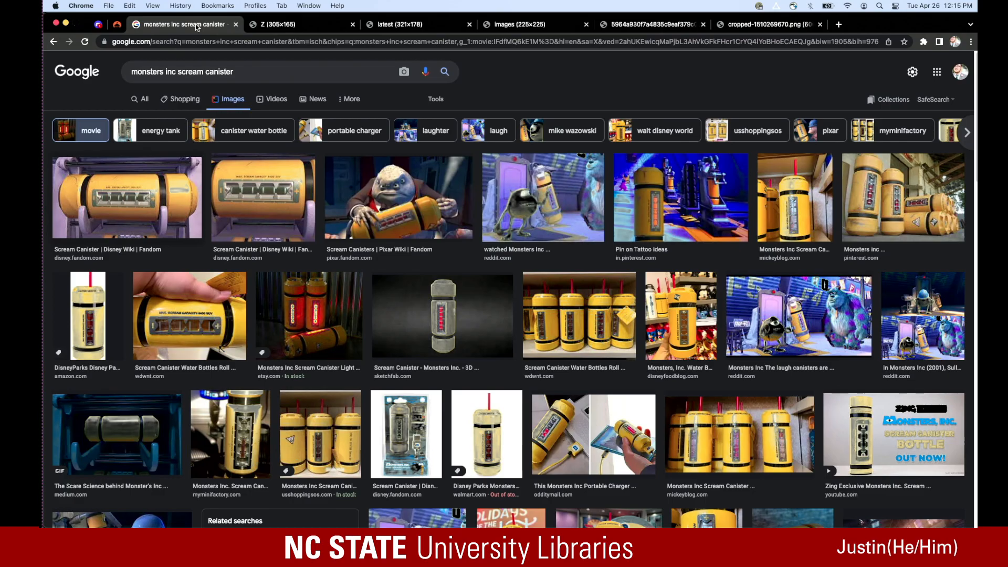
scroll(389, 241, down, 5)
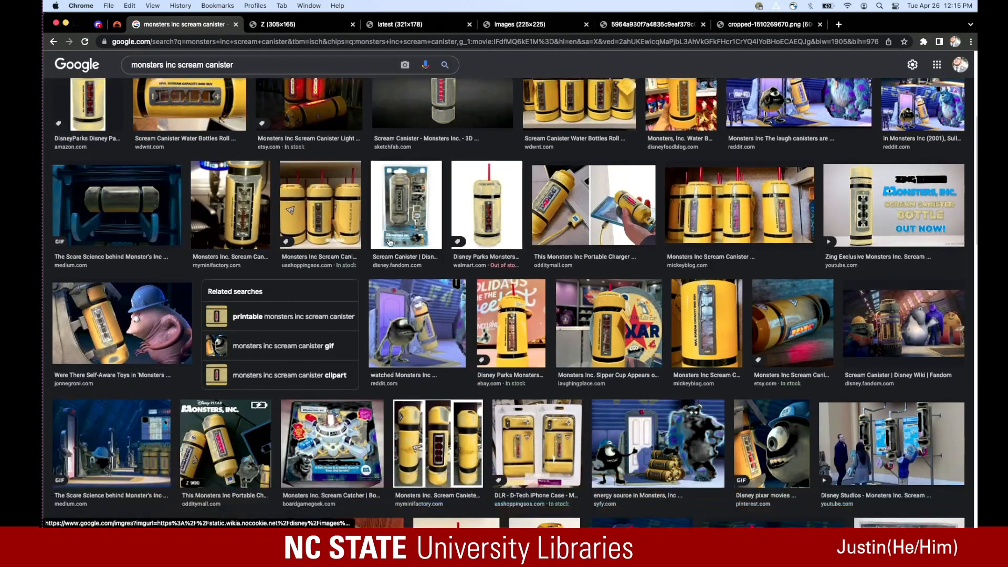
scroll(389, 241, down, 4)
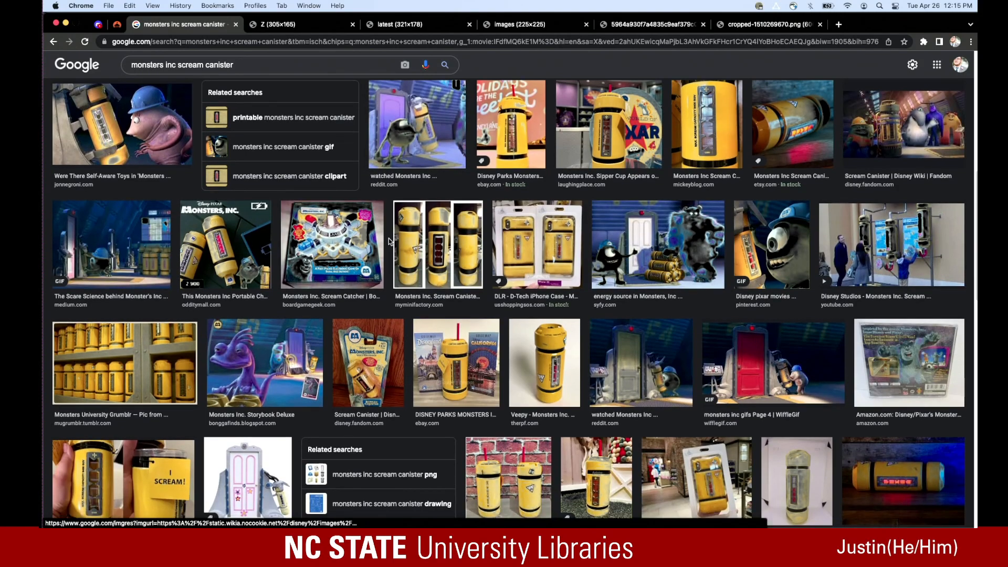
scroll(389, 241, up, 8)
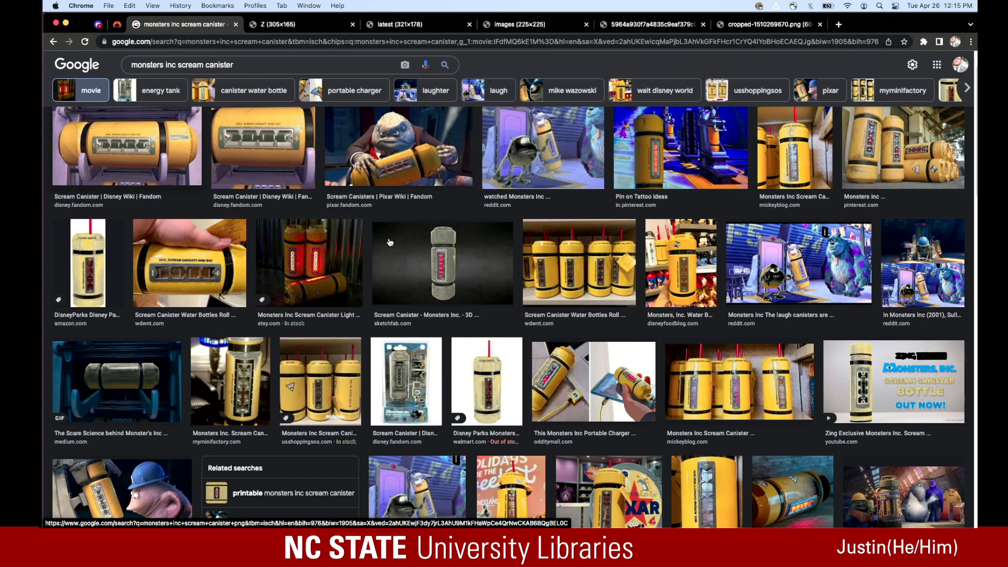
scroll(390, 242, up, 2)
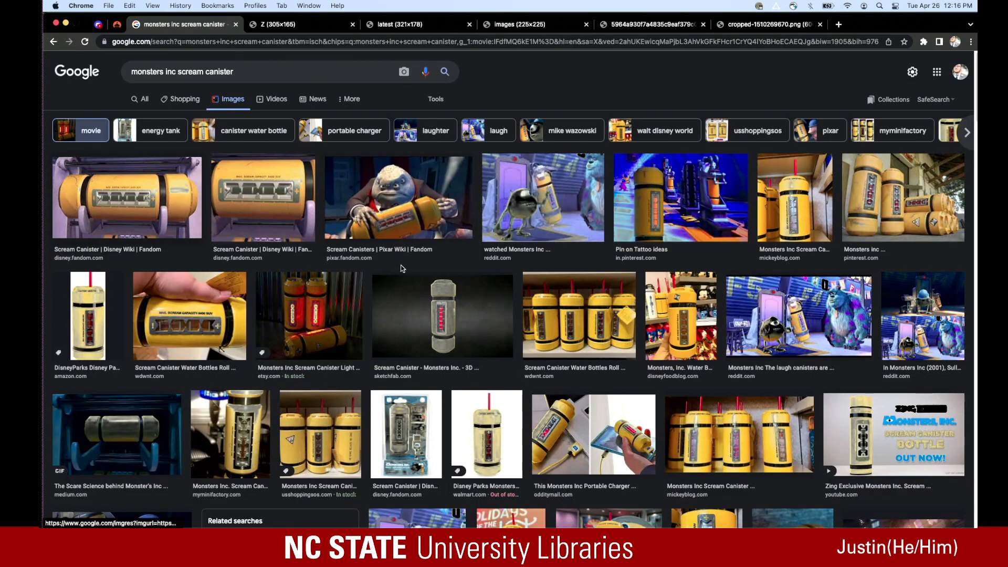
Switch to Adobe Illustrator and examine the dimensioned canister drawing, covering the side elevation and both circular end views
mouse_move(590, 527)
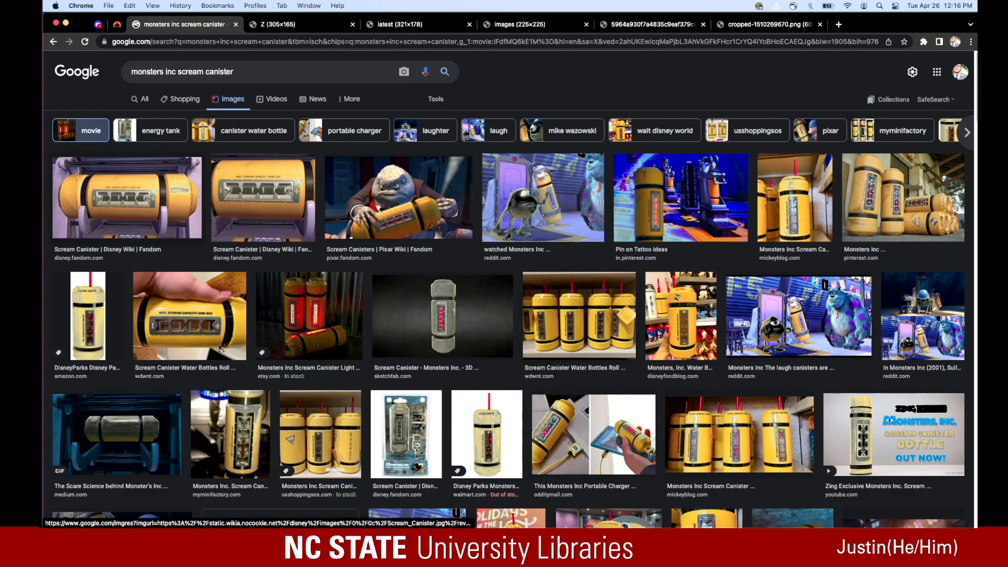
click(559, 518)
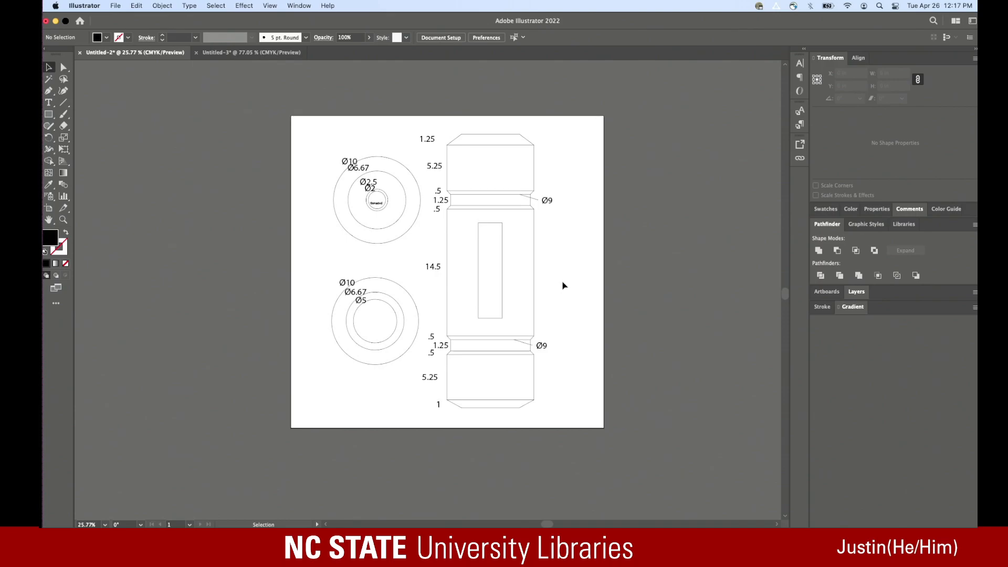
scroll(529, 316, down, 5)
alt+scroll(529, 316, up, 4)
scroll(528, 315, up, 5)
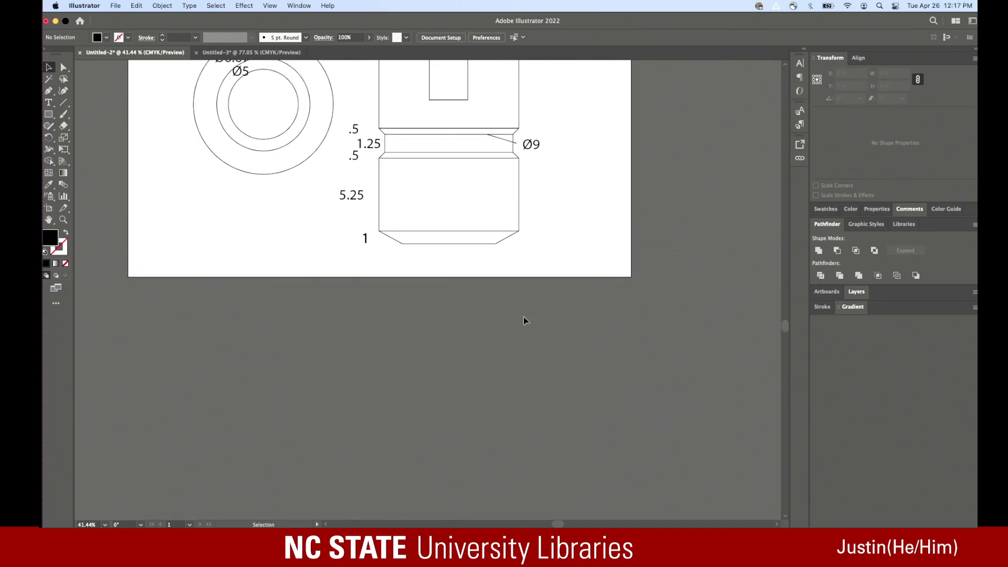
alt+scroll(525, 319, up, 3)
scroll(525, 321, up, 2)
alt+scroll(525, 320, up, 1)
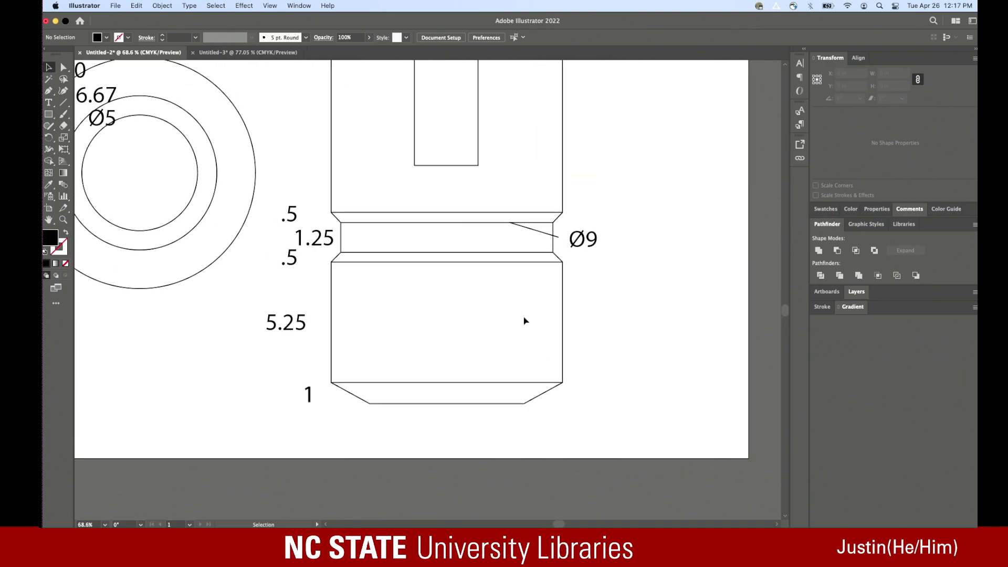
alt+scroll(525, 321, down, 3)
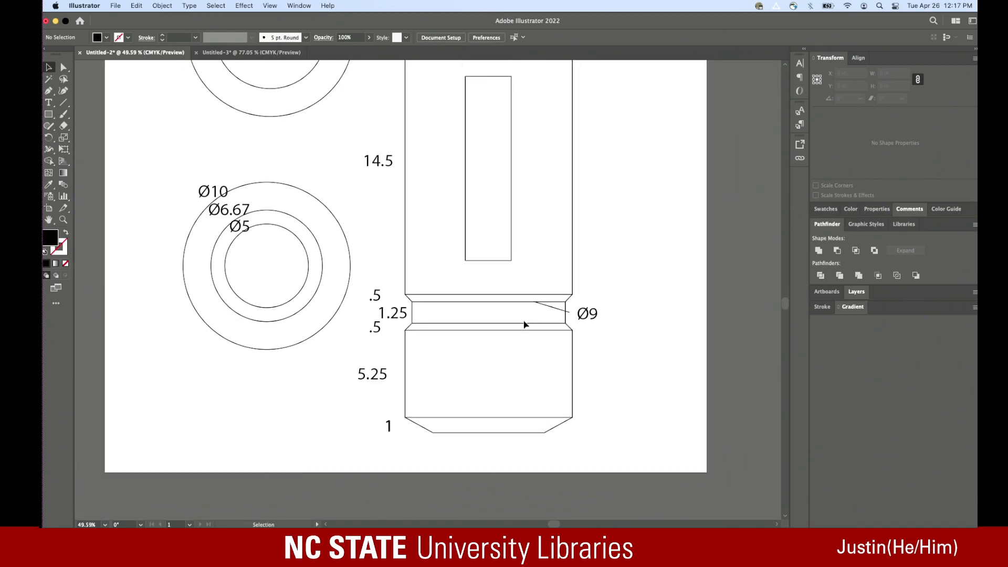
scroll(526, 323, up, 2)
alt+scroll(525, 324, down, 1)
scroll(525, 323, up, 4)
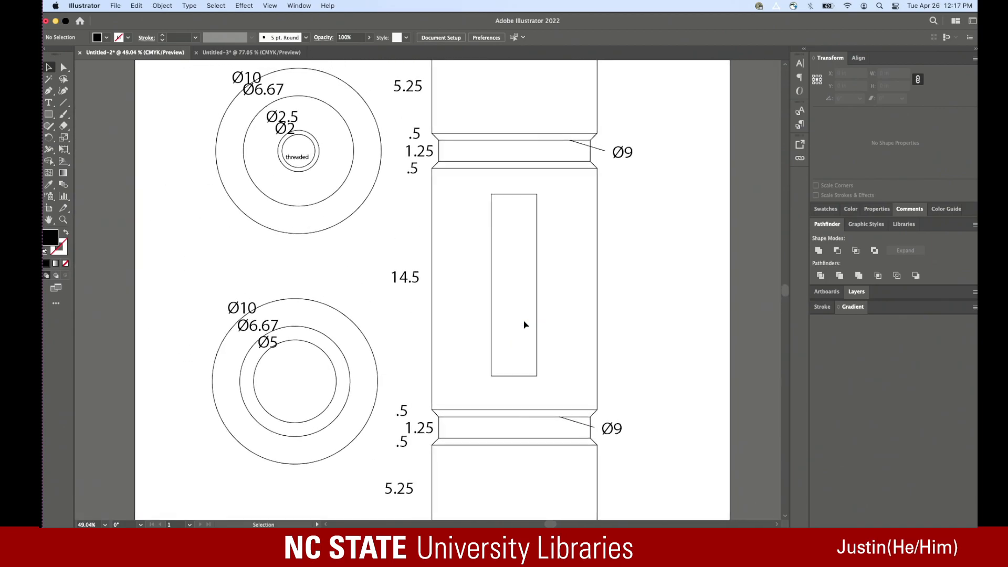
alt+scroll(525, 331, down, 3)
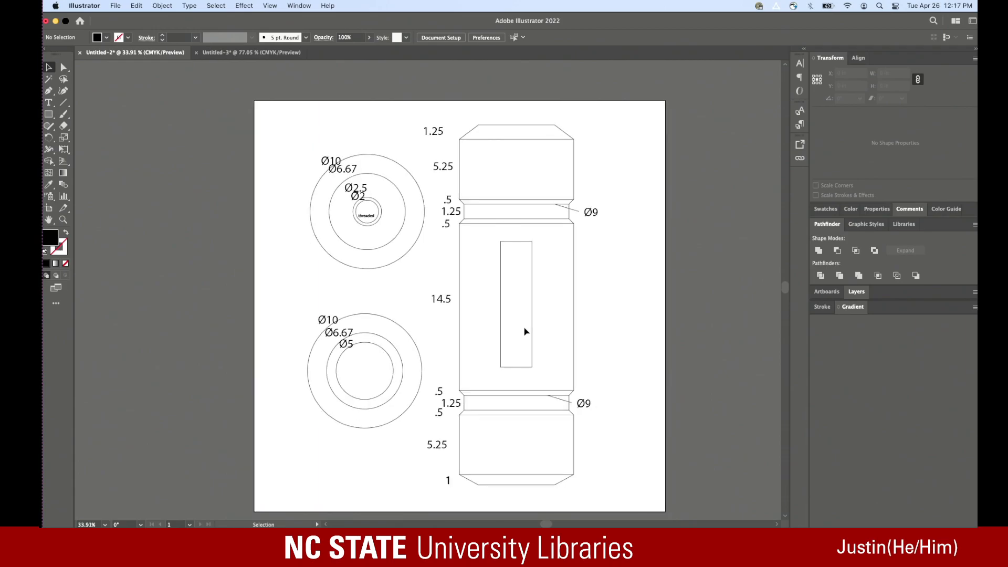
scroll(525, 332, down, 2)
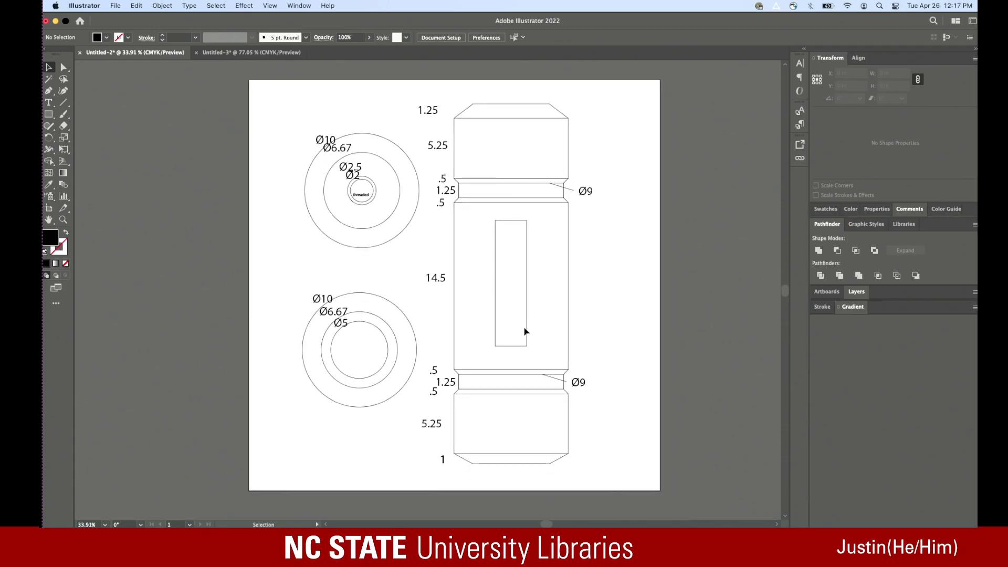
alt+scroll(525, 332, up, 2)
alt+scroll(525, 332, down, 2)
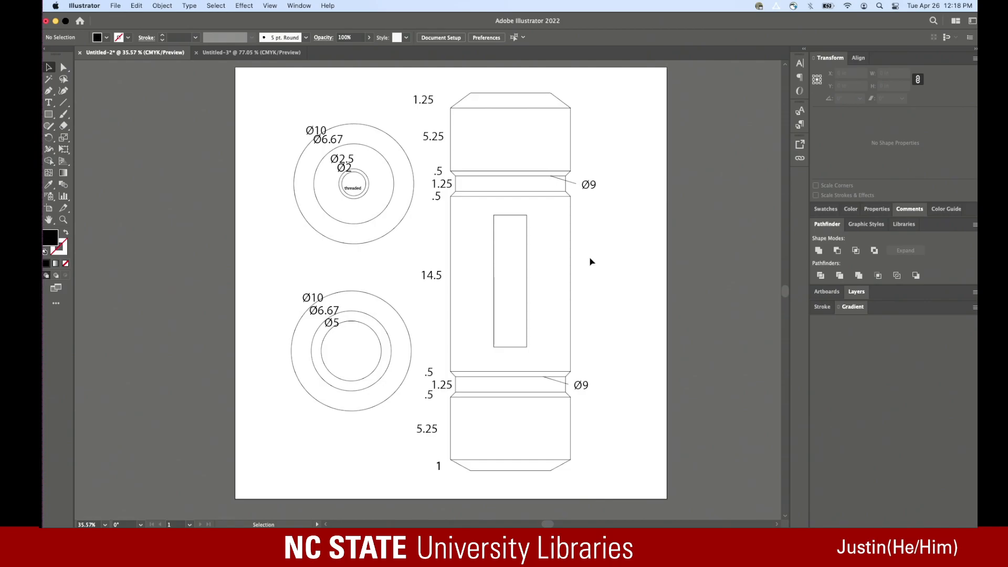
Switch to Google Chrome and search for "diameter of basketball" in a new tab
click(472, 517)
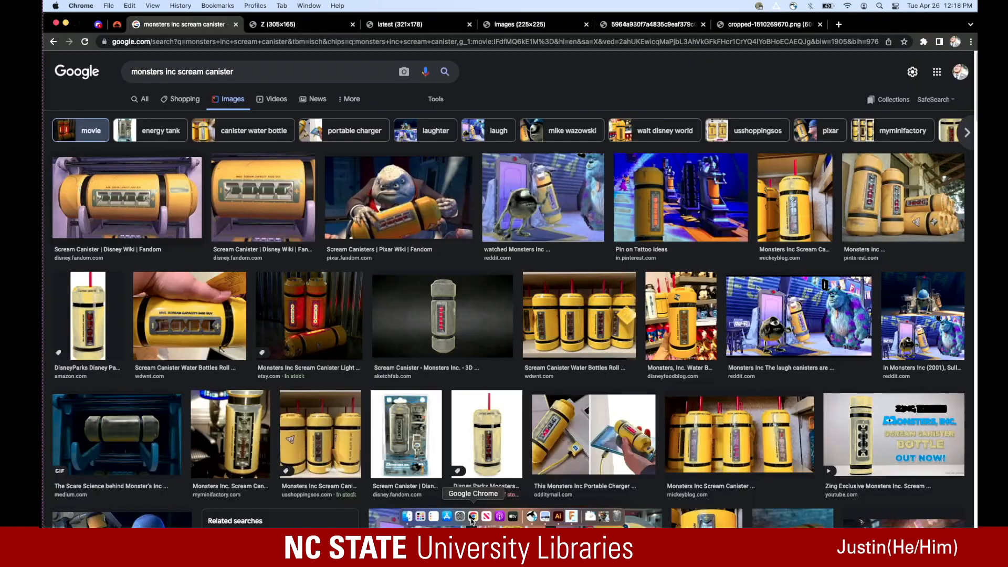
click(838, 24)
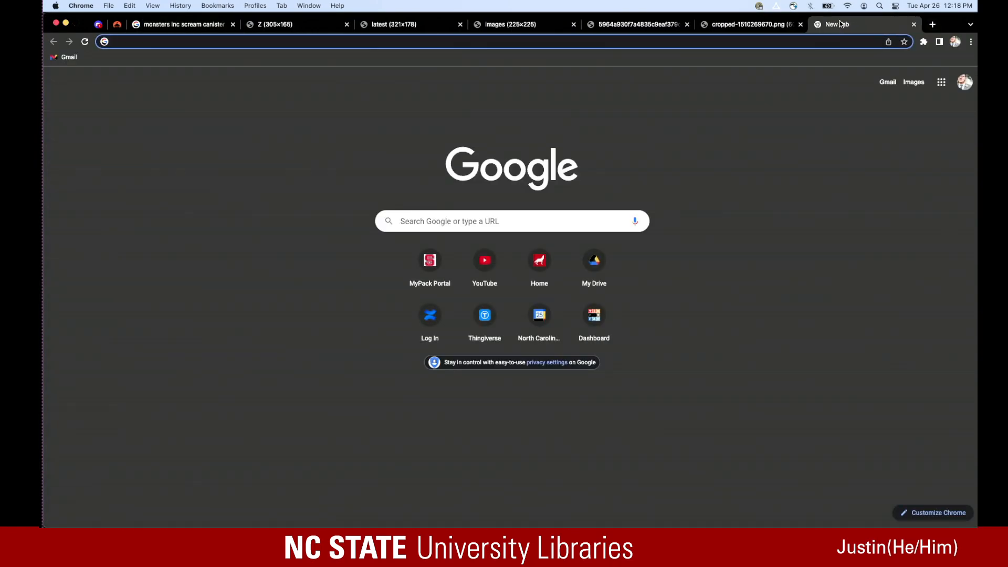
text(diameter of basket)
key(Return)
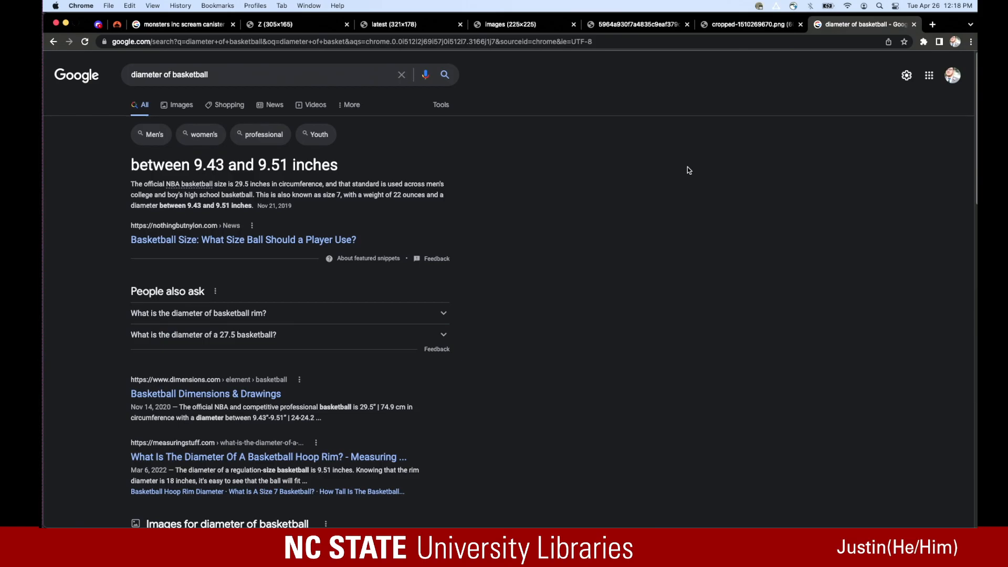
Switch back to Adobe Illustrator and select the canister's whole side elevation to check its overall width and height, then deselect it
mouse_move(558, 523)
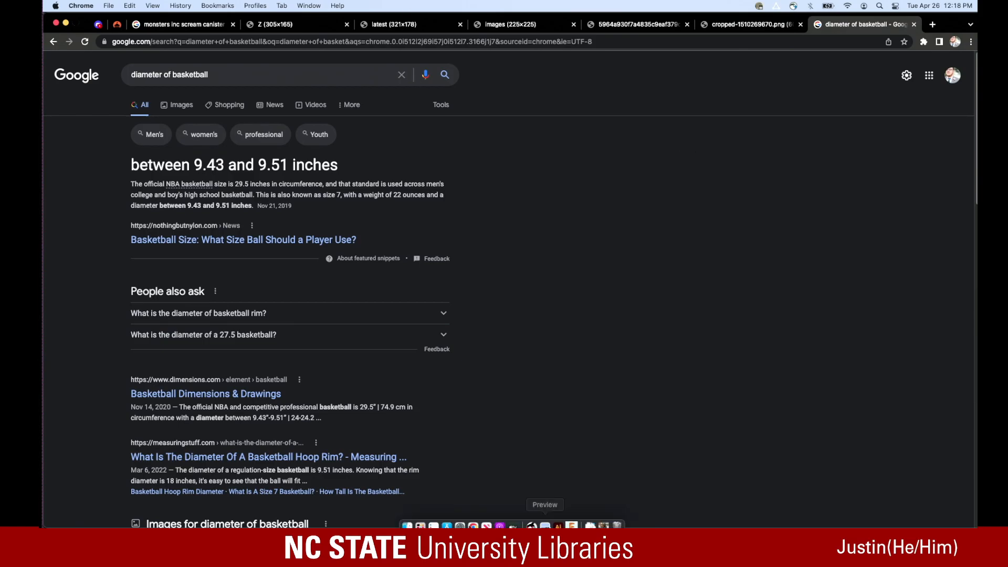
click(559, 519)
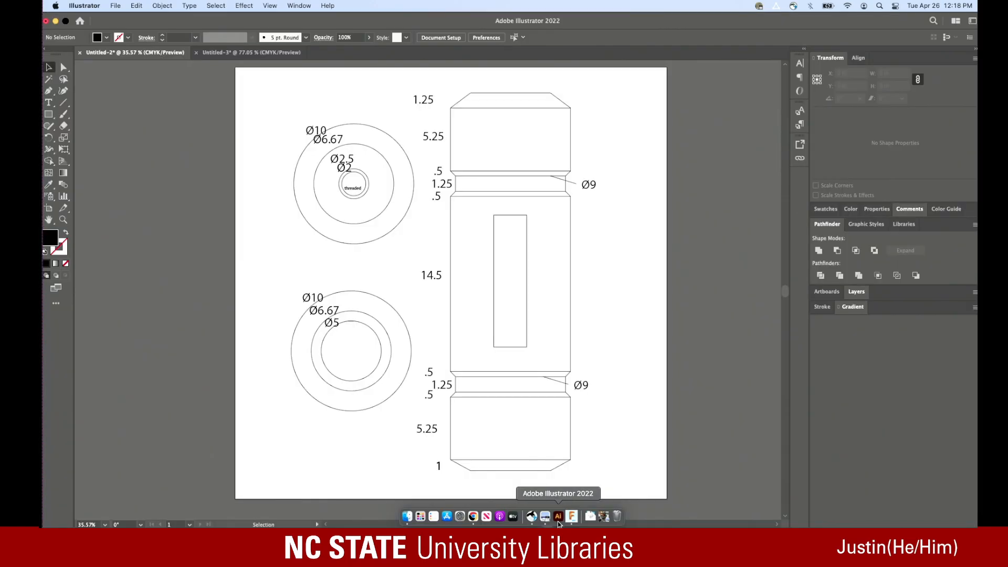
drag(521, 481, 505, 90)
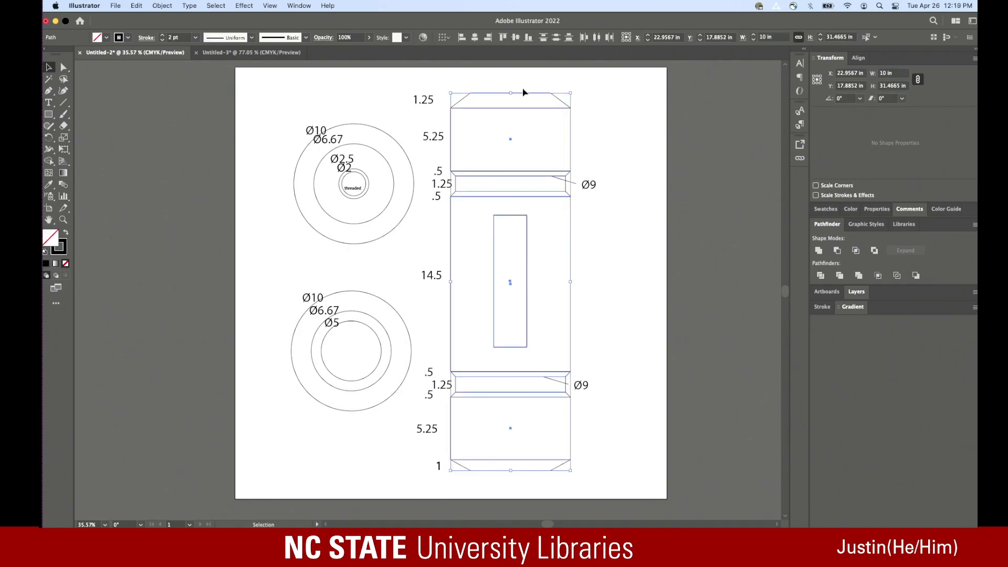
click(730, 199)
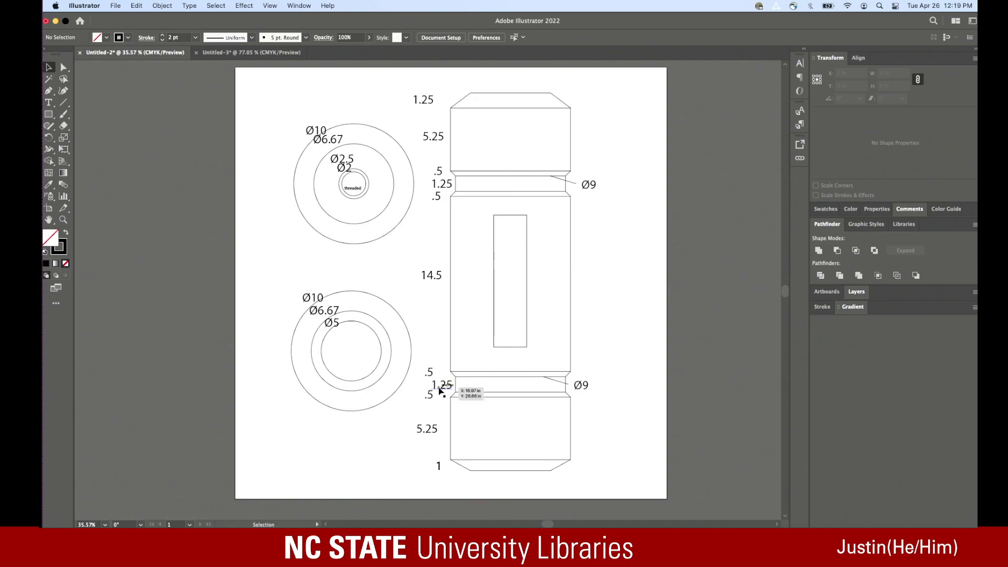
Check the size of the canister's central window rectangle, deselect it, and review the circular end views
click(527, 328)
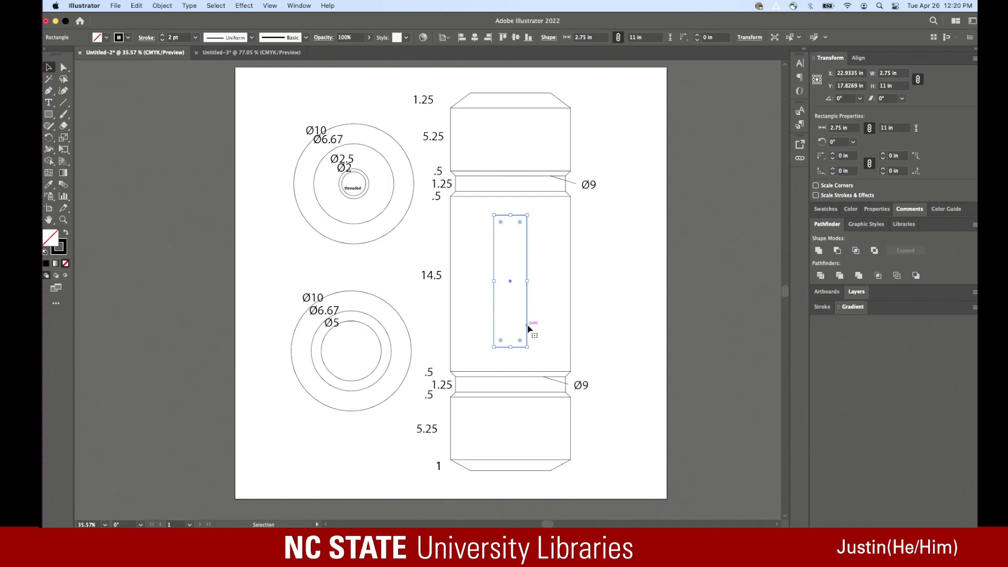
click(564, 318)
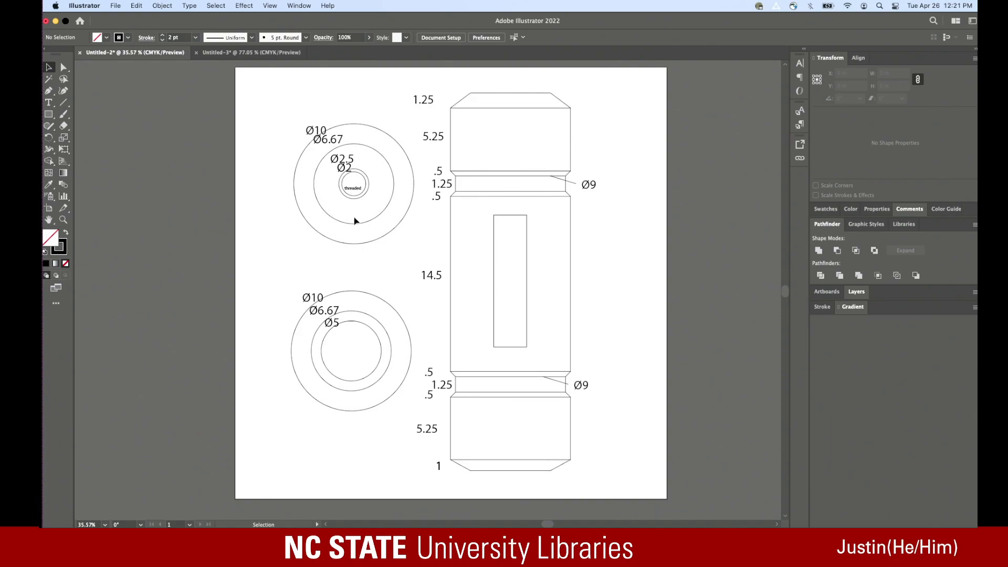
scroll(344, 163, down, 1)
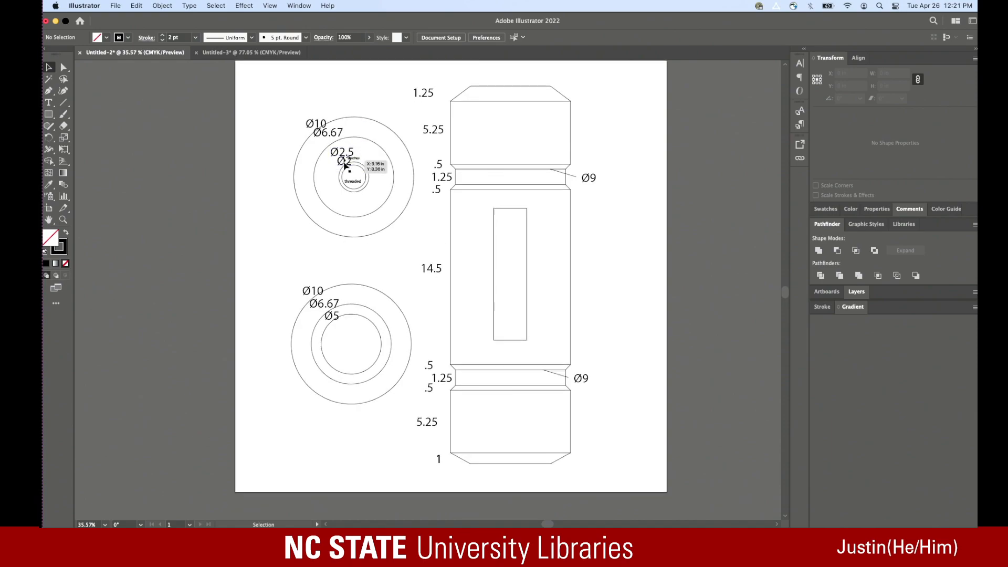
scroll(344, 167, up, 1)
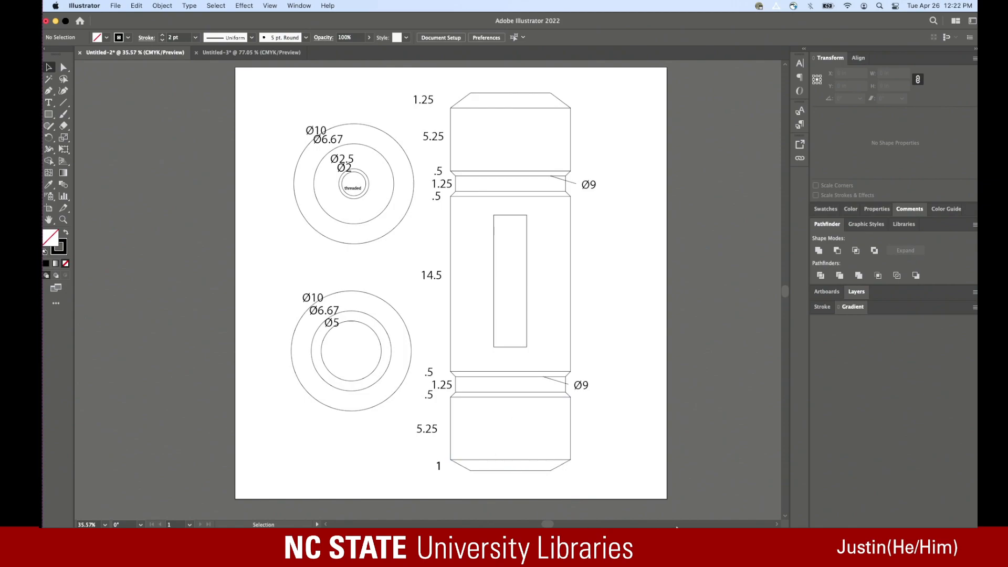
Leave Illustrator for Google Chrome and view the cropped-1510269670.png suspension rendering
click(56, 21)
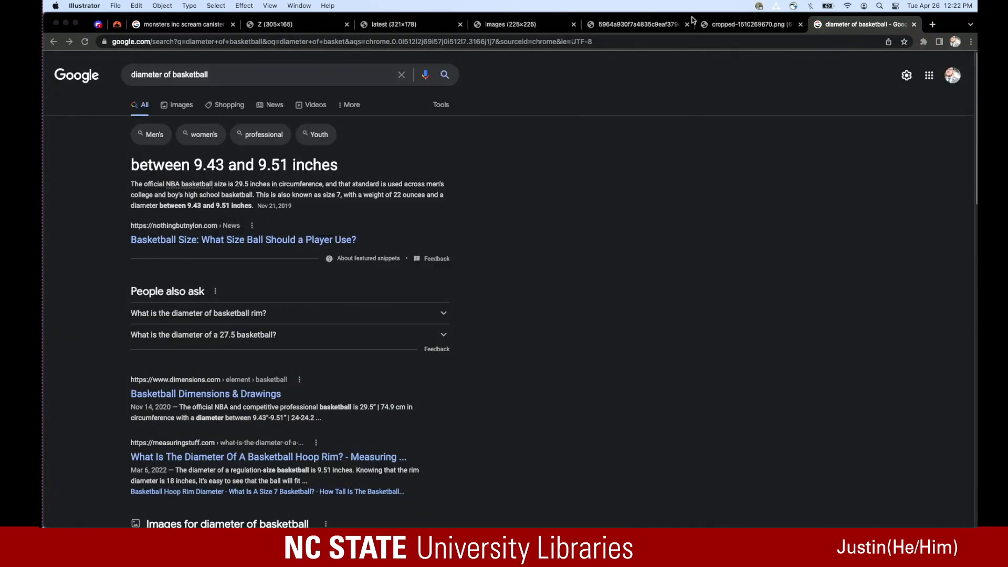
click(729, 23)
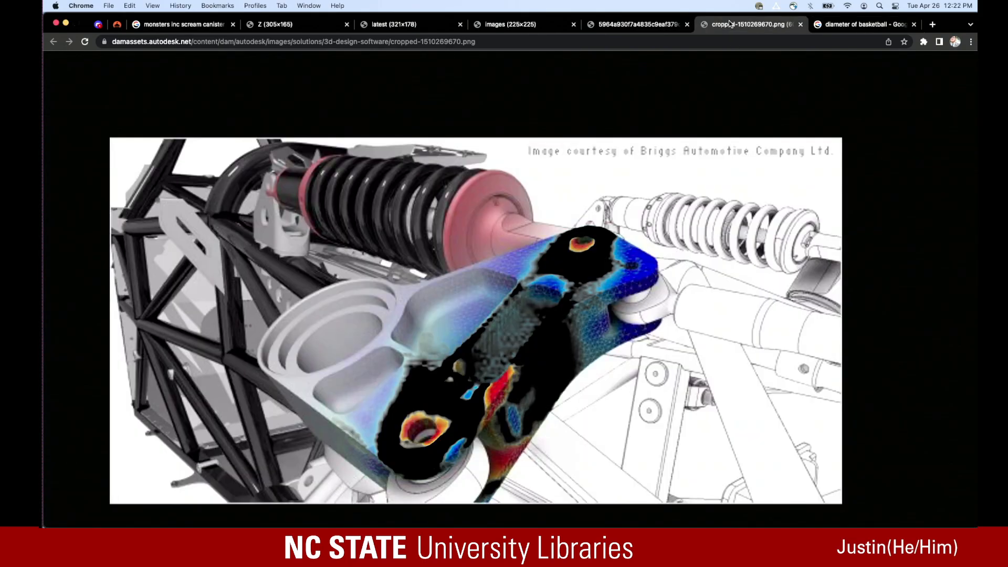
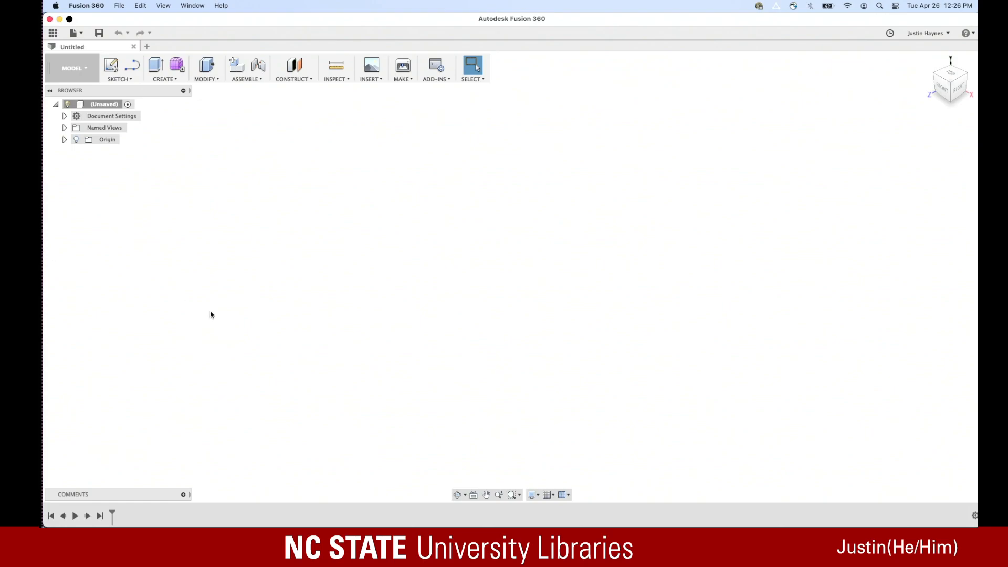
In Autodesk Fusion 360, examine the available sketch, create, modify, assemble, construct, inspect, insert and make commands
click(119, 80)
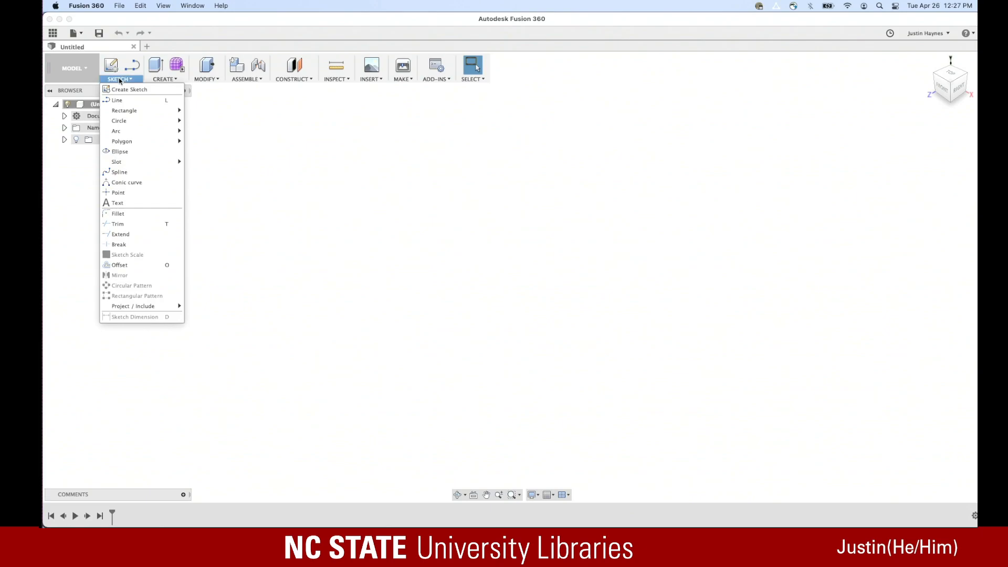
mouse_move(168, 79)
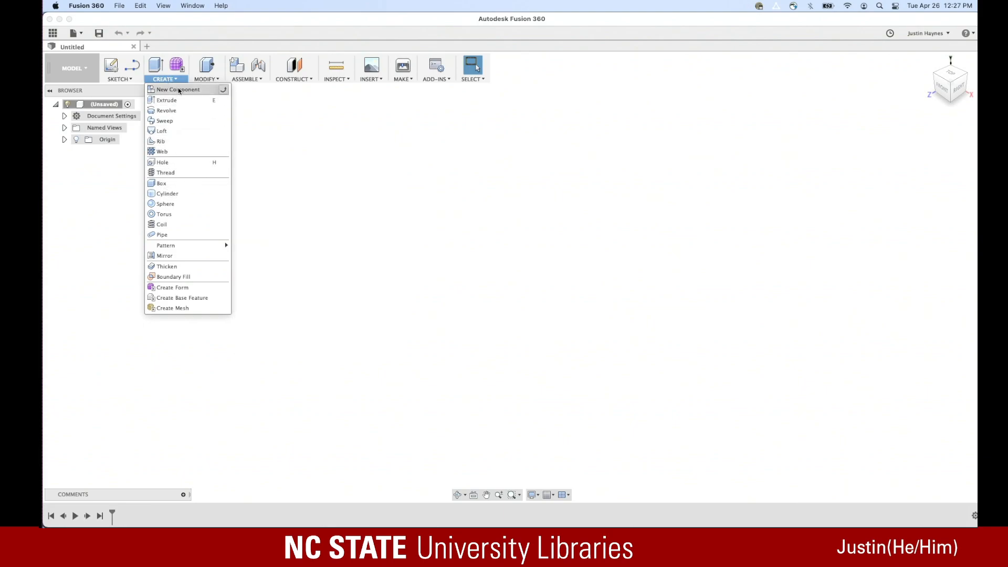
mouse_move(199, 78)
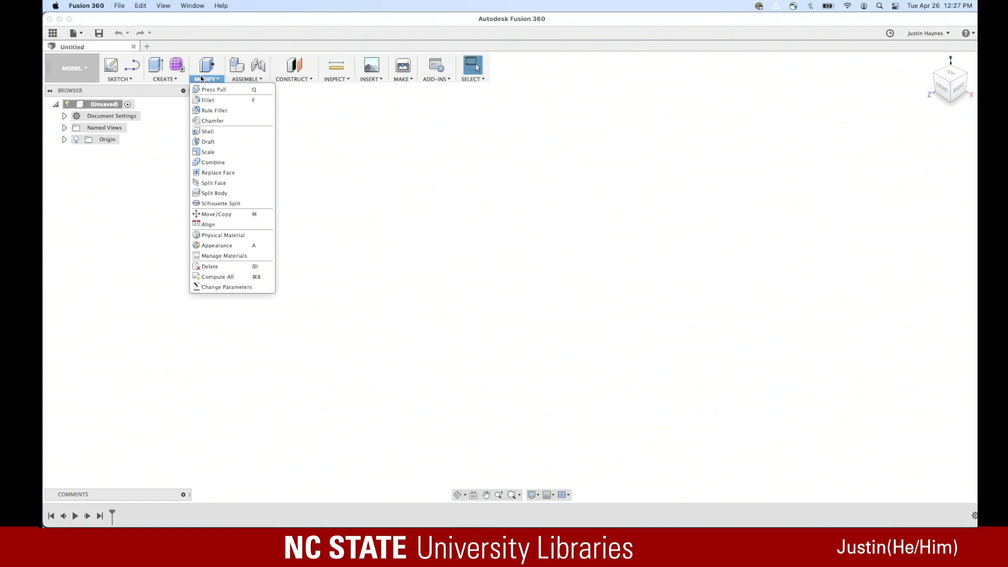
mouse_move(248, 82)
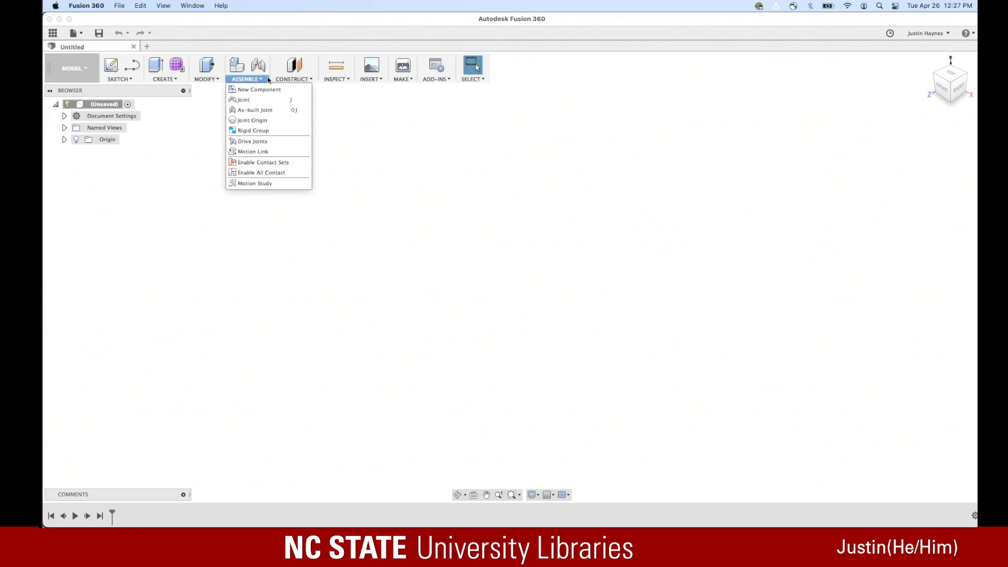
mouse_move(287, 81)
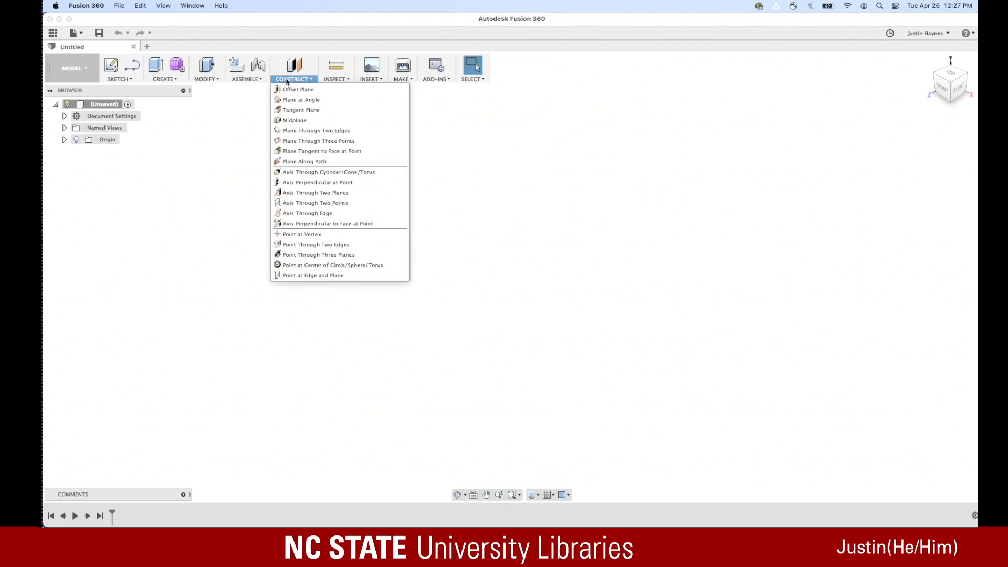
mouse_move(326, 79)
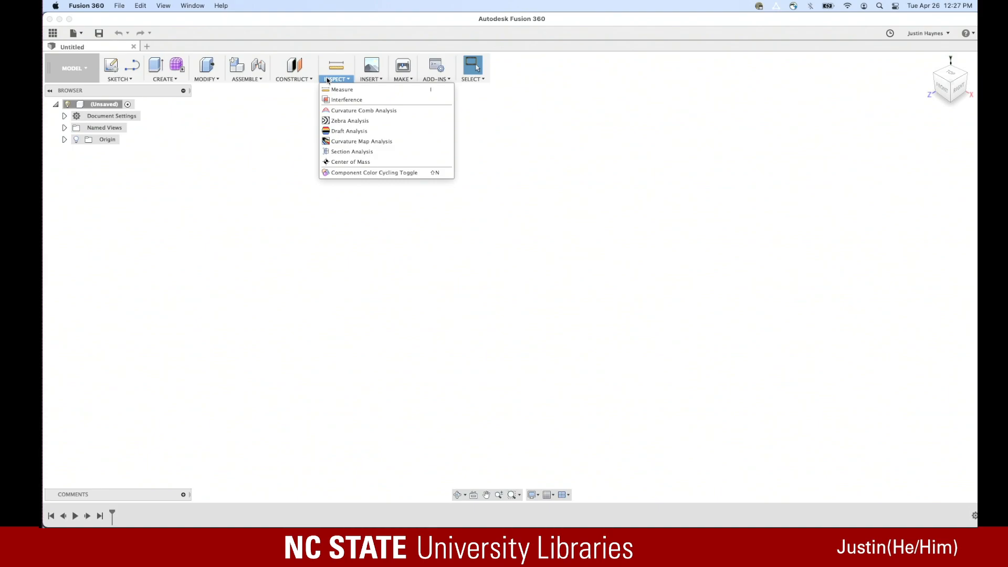
mouse_move(366, 81)
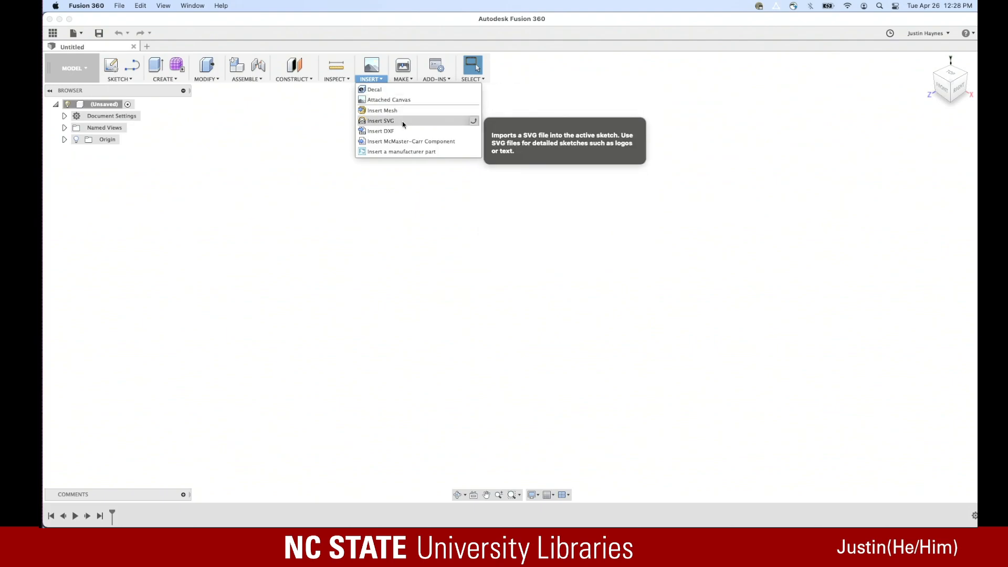
click(405, 80)
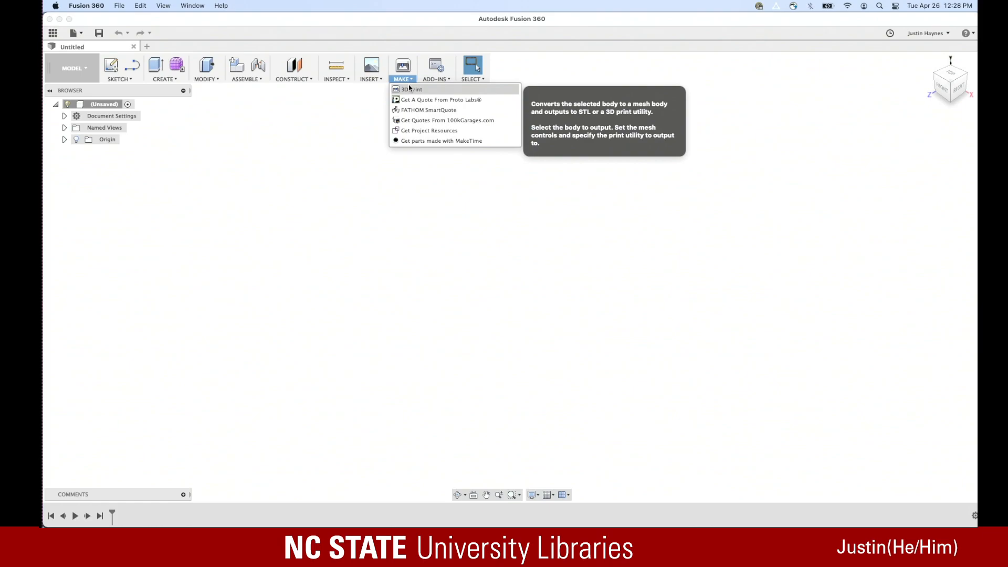
click(336, 79)
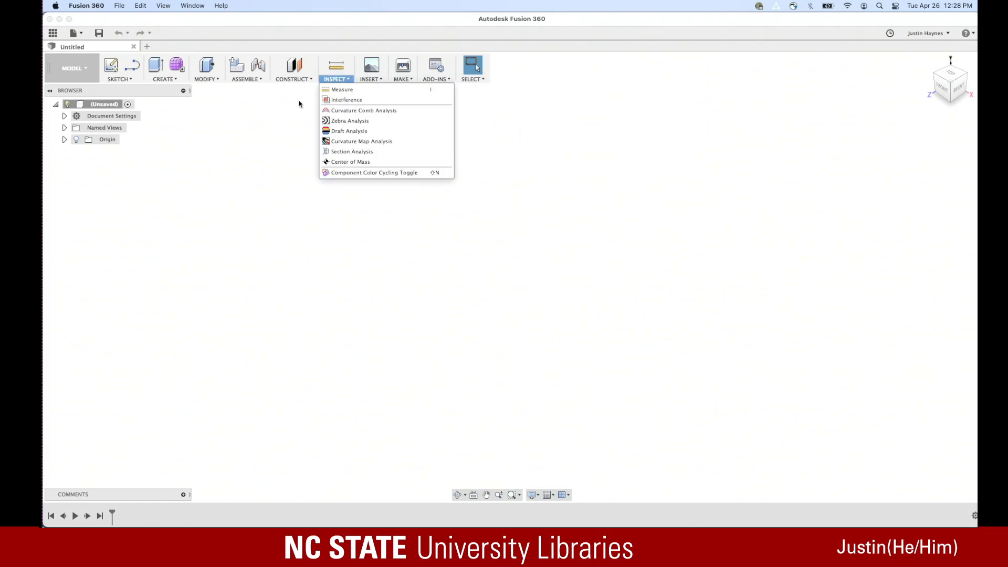
Check the units in the document settings and try other model orientations with the view cube
click(65, 116)
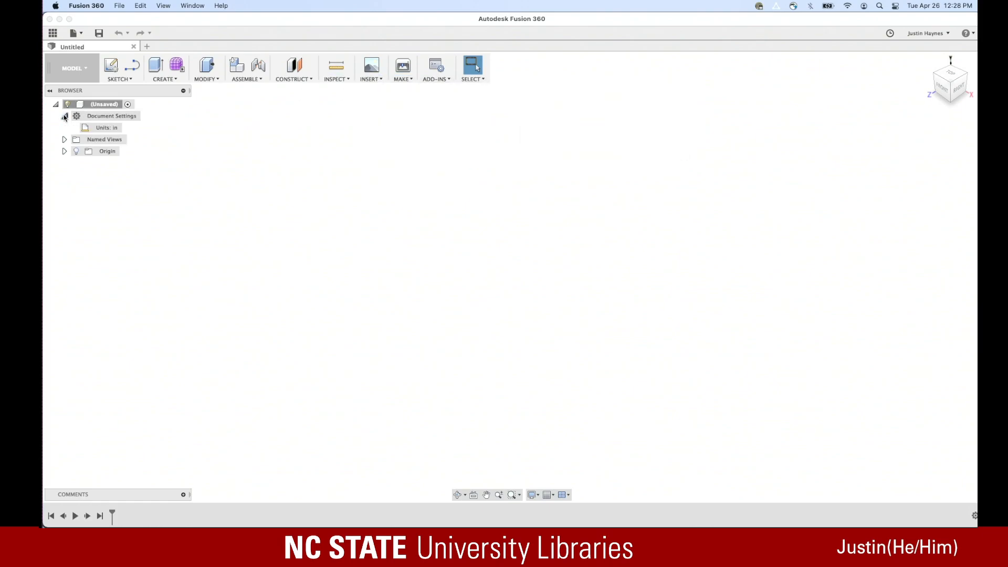
mouse_move(106, 131)
click(948, 83)
click(937, 75)
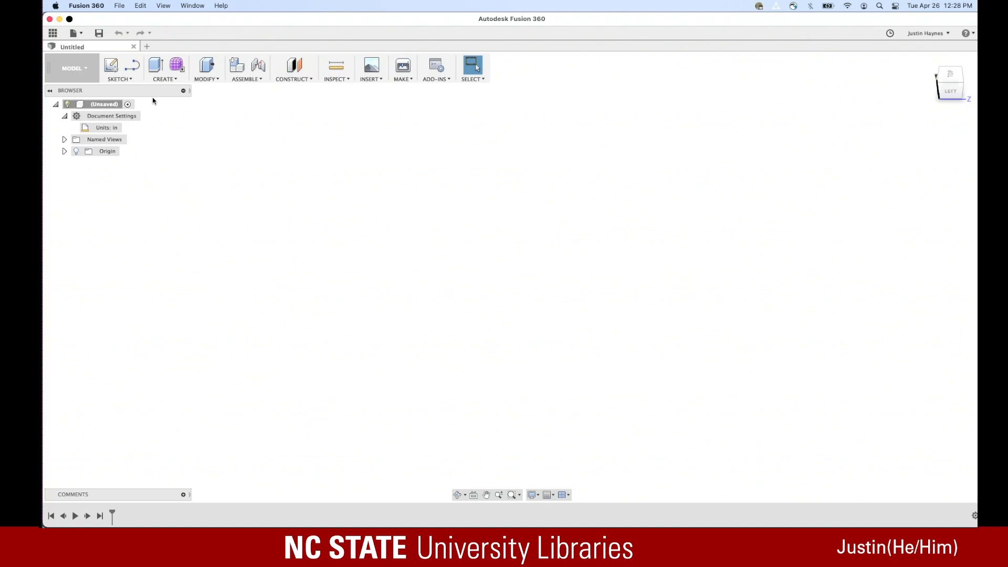
Start a new sketch and return to the home view so a sketch plane can be chosen
click(119, 78)
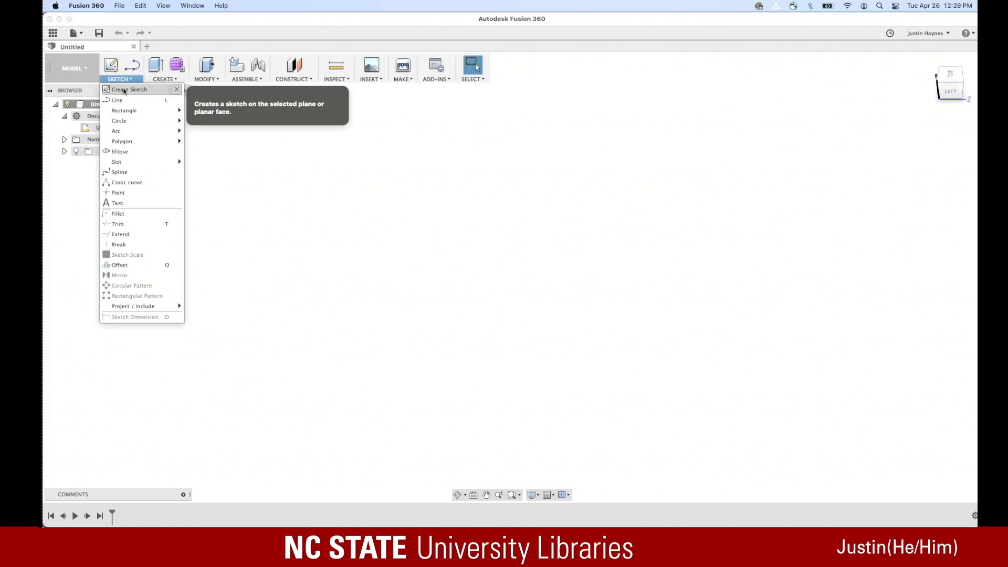
click(124, 90)
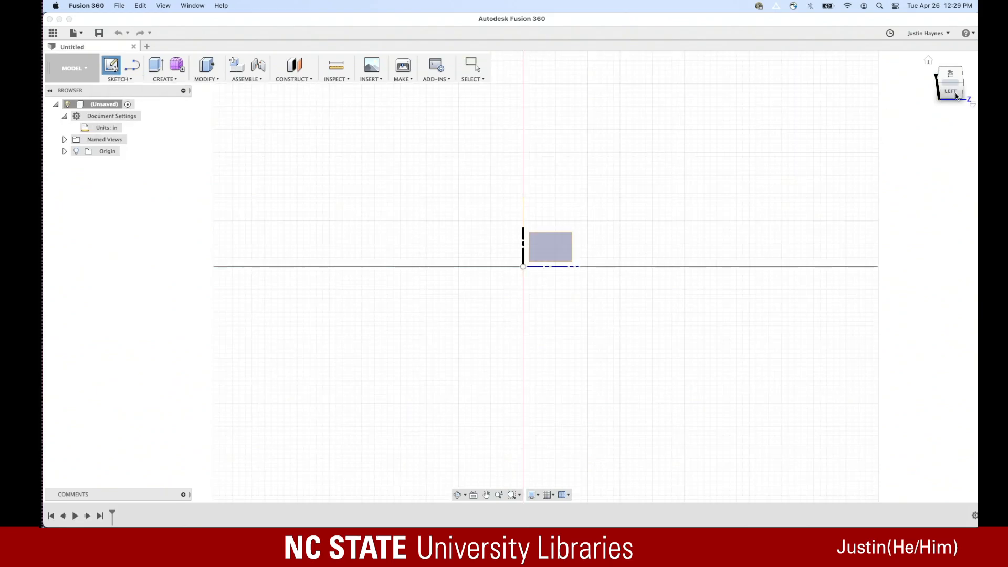
click(929, 63)
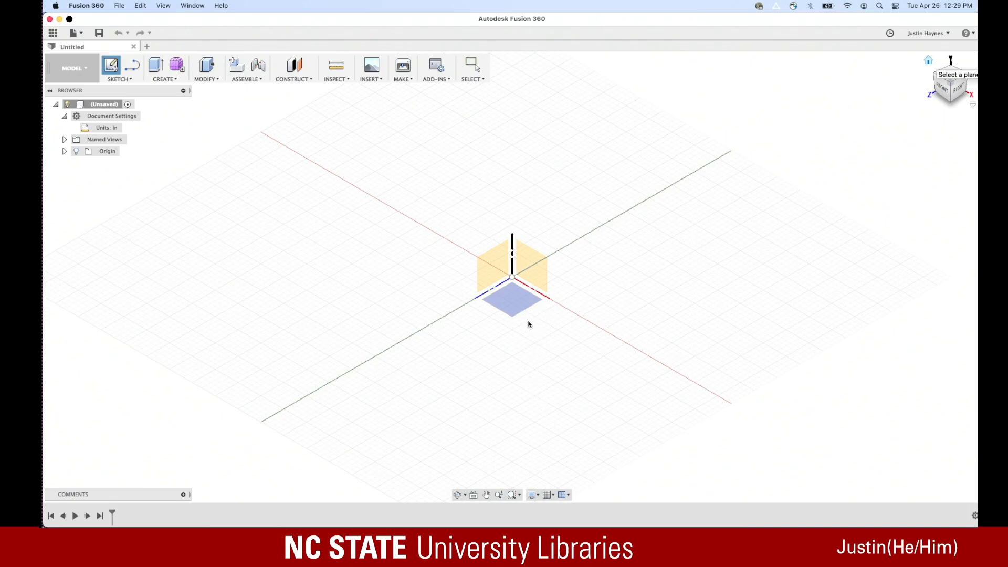
Quit the image viewer application still running in the background
mouse_move(502, 527)
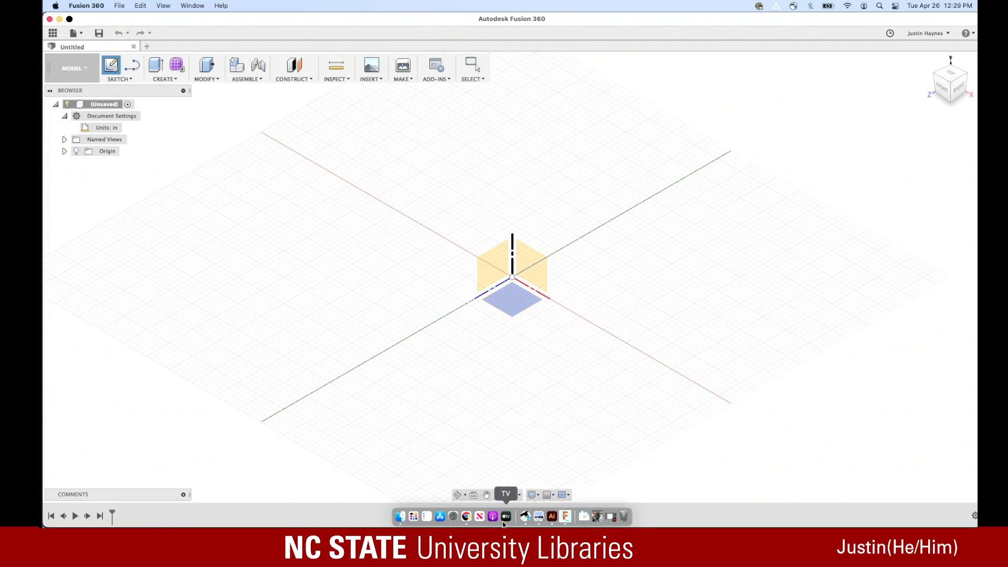
right_click(537, 518)
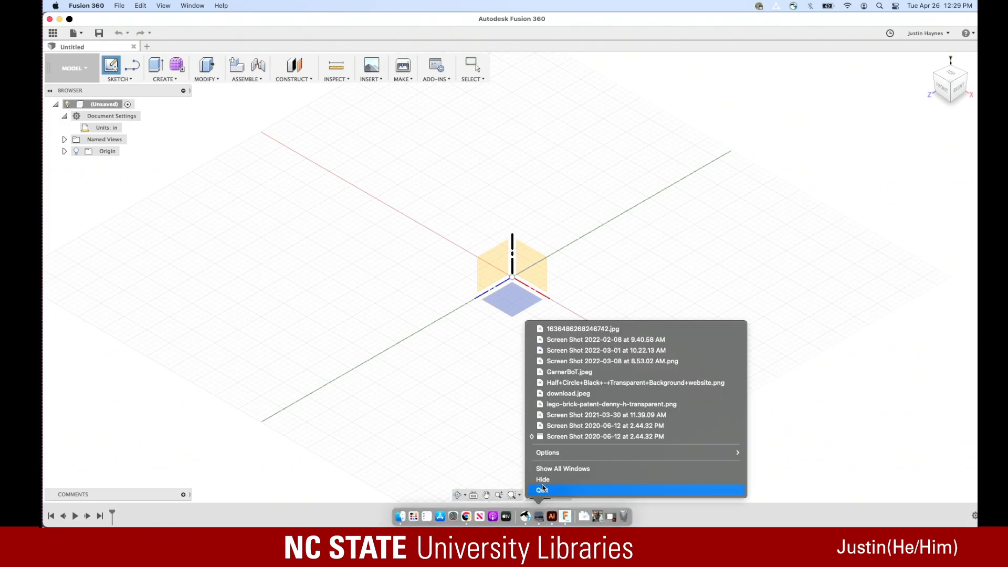
click(543, 491)
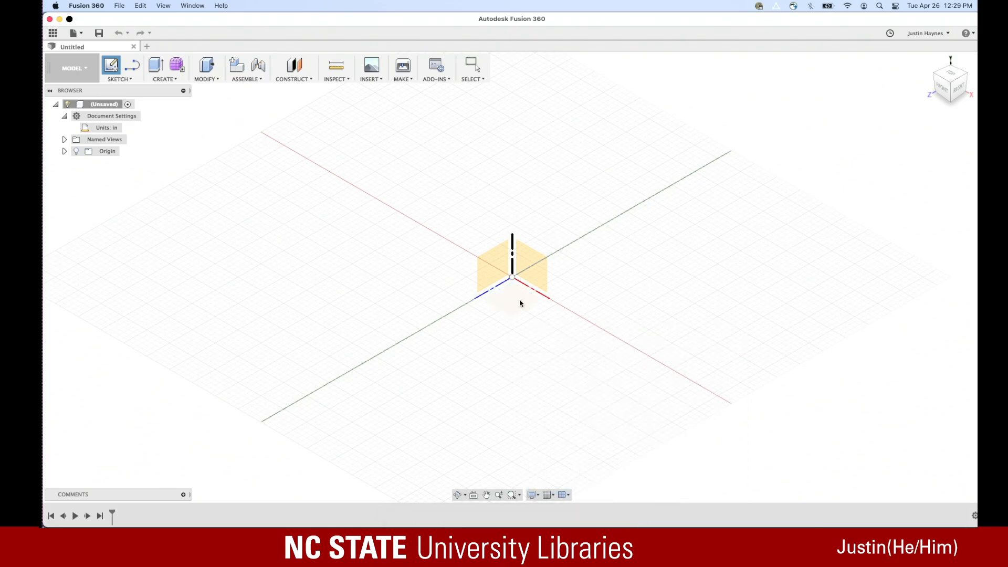
Open the sketch on the horizontal origin plane with the Center Diameter Circle tool
click(494, 265)
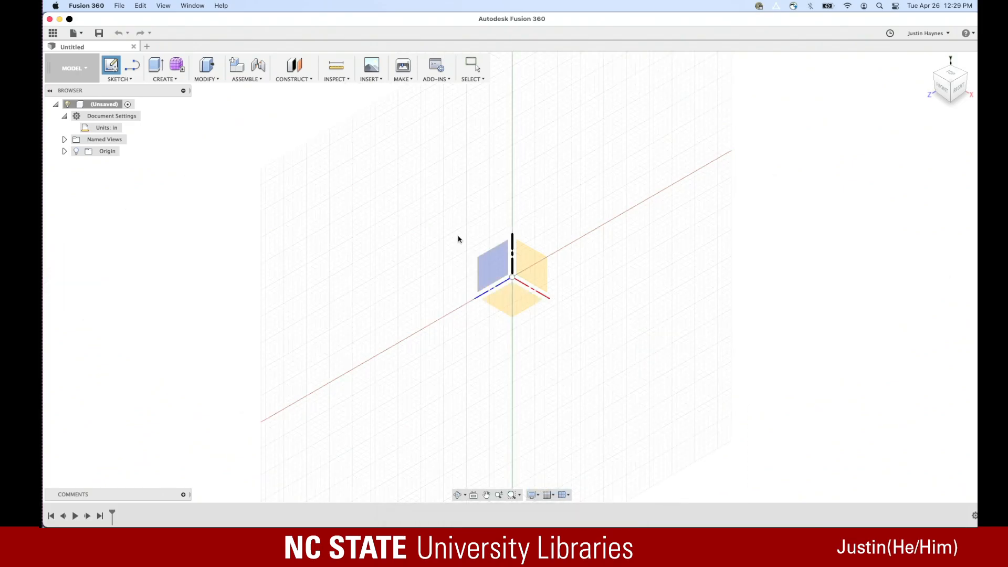
click(130, 80)
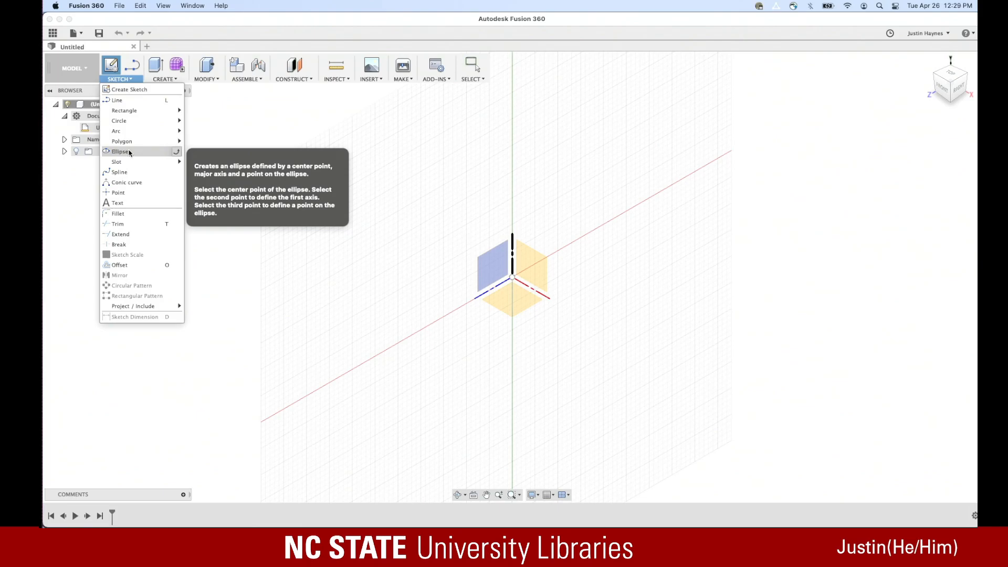
mouse_move(138, 141)
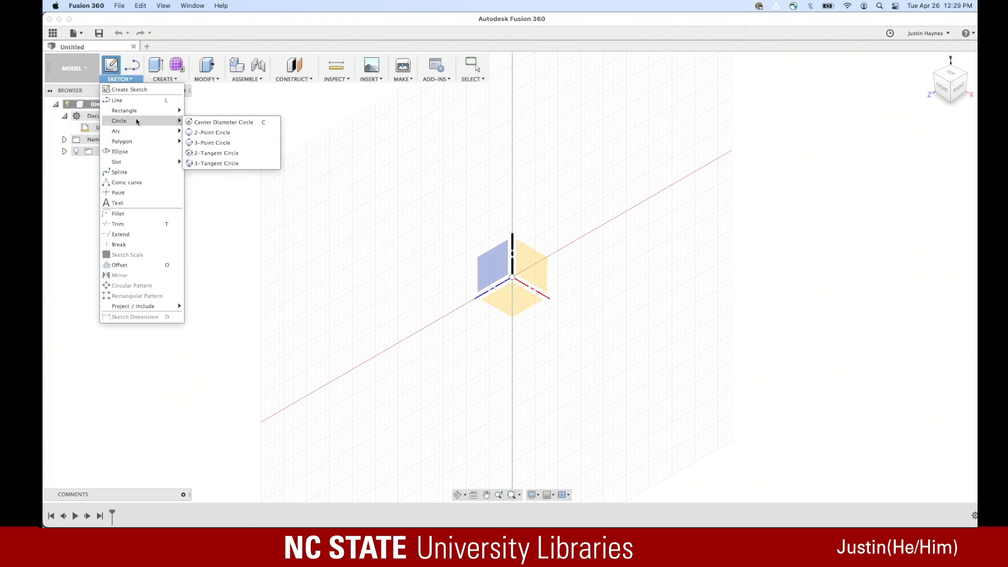
click(514, 289)
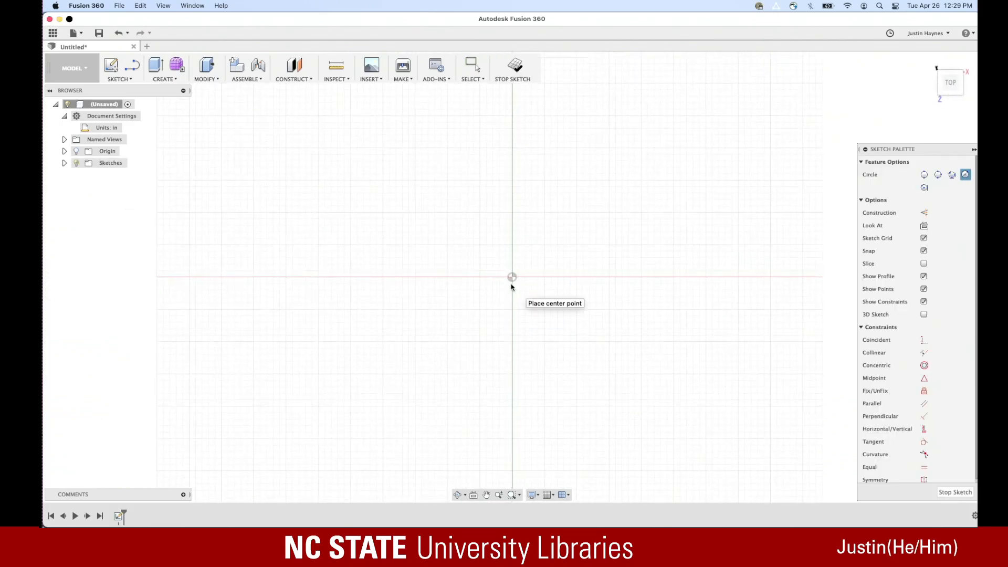
Consult the canister drawing in Illustrator, return to Fusion 360 and sketch a center-diameter circle about 1.8 in across on the origin
click(119, 80)
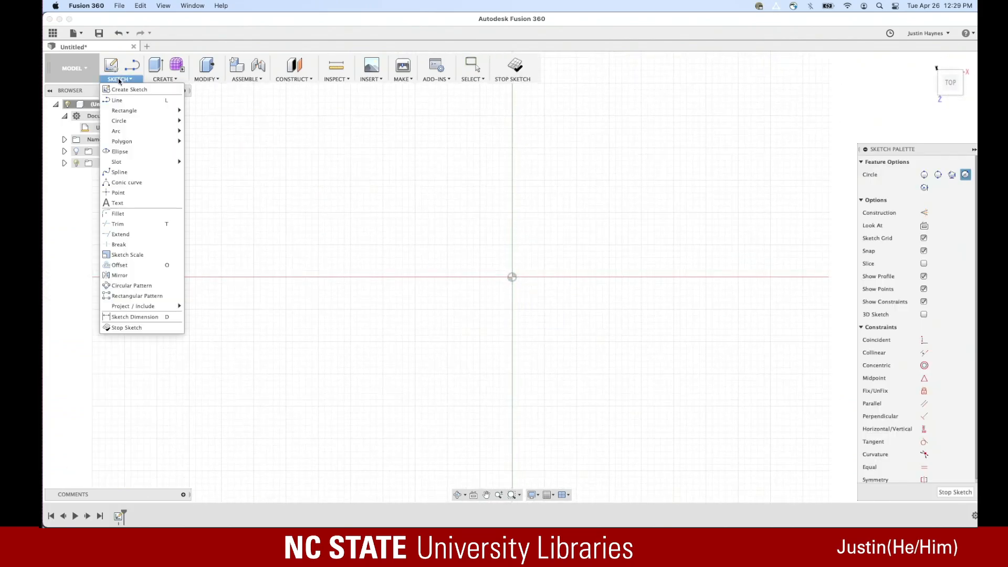
mouse_move(124, 122)
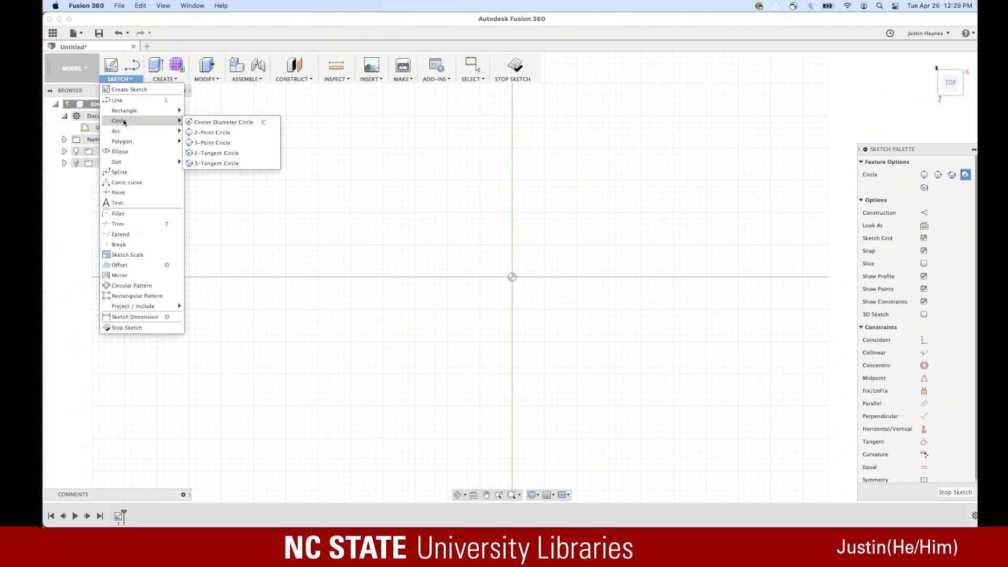
click(203, 121)
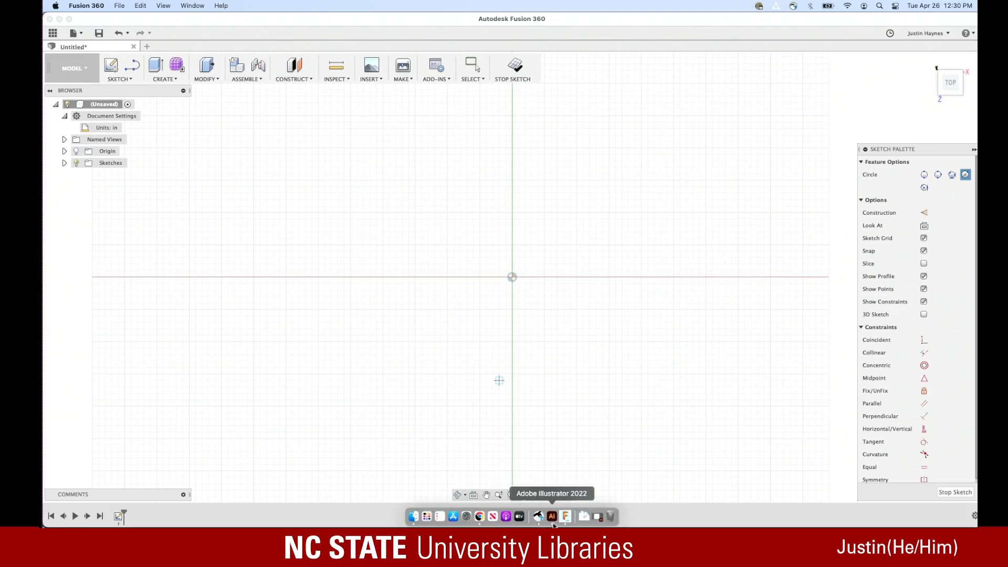
click(551, 516)
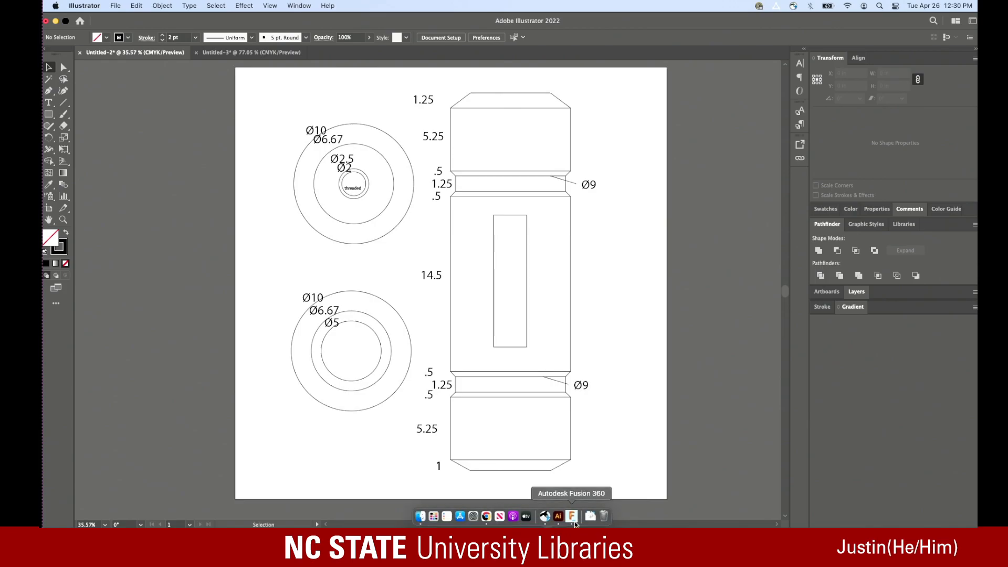
click(575, 516)
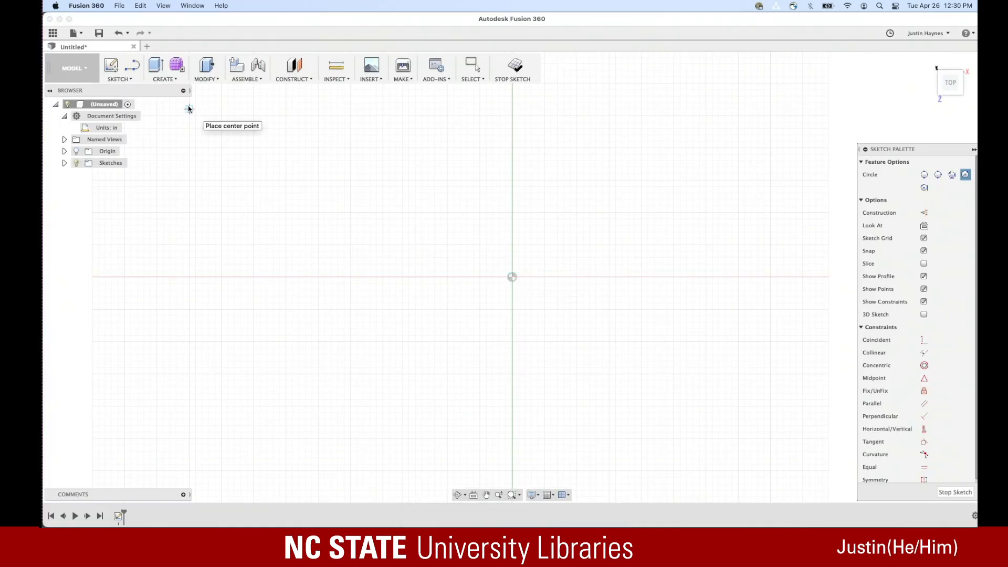
click(512, 278)
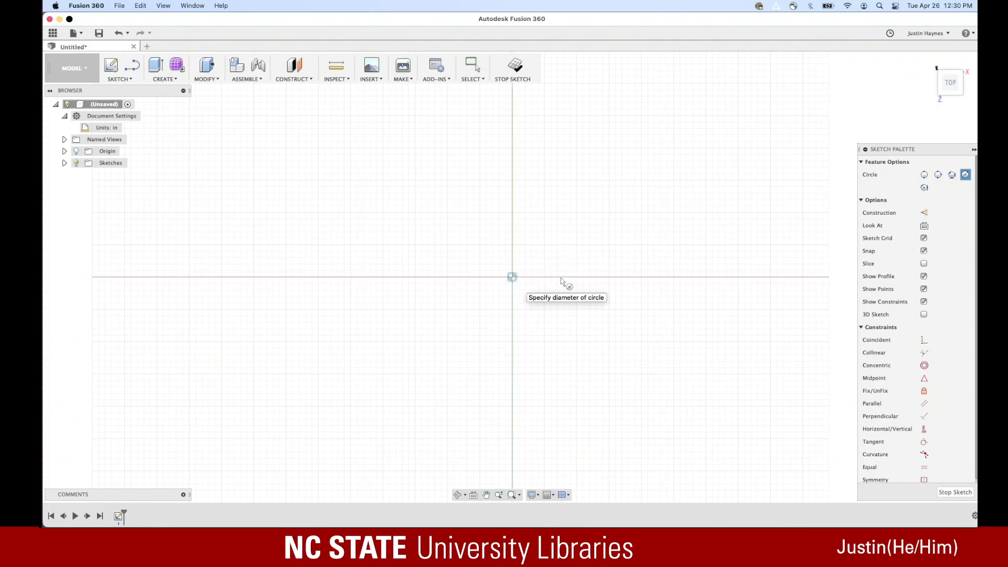
click(569, 280)
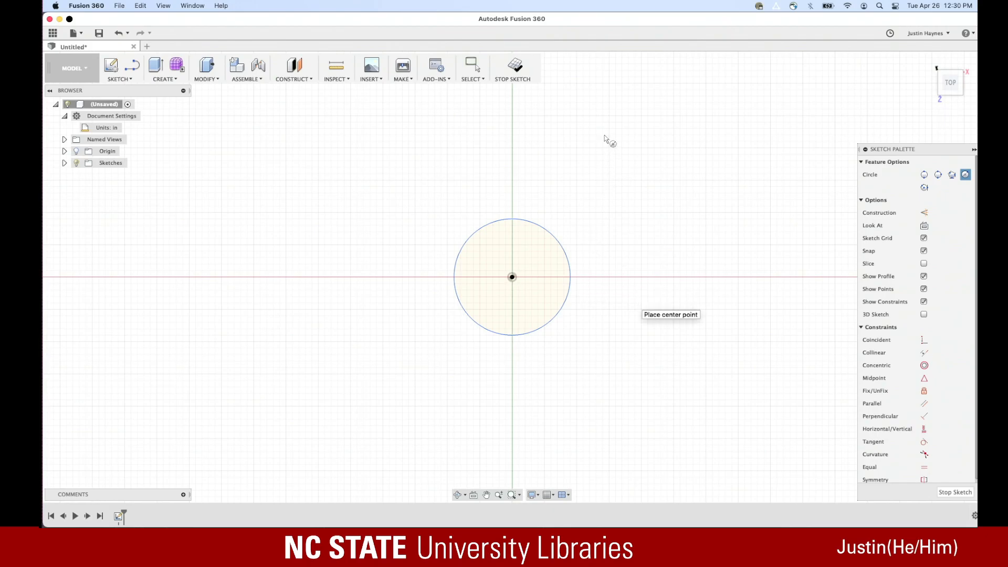
Dimension the circle's diameter and set it to 6.67 in, checking the value against the canister drawing in Illustrator before returning to Fusion 360
click(129, 79)
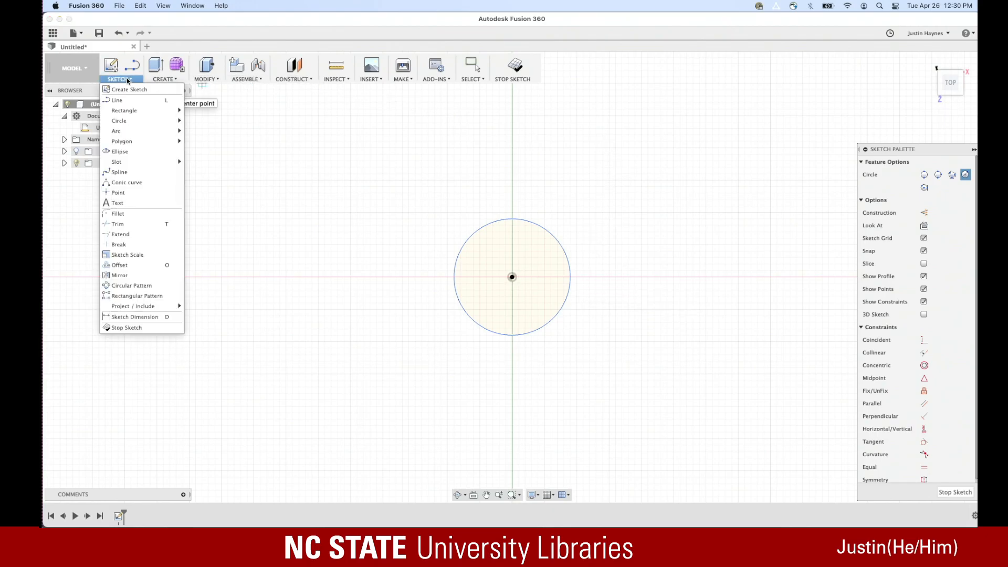
click(150, 317)
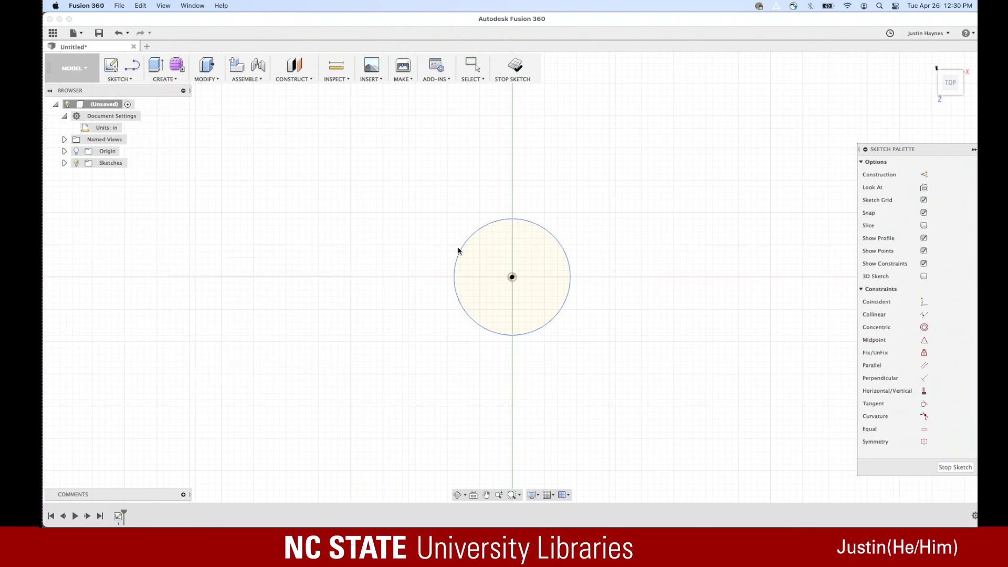
click(548, 235)
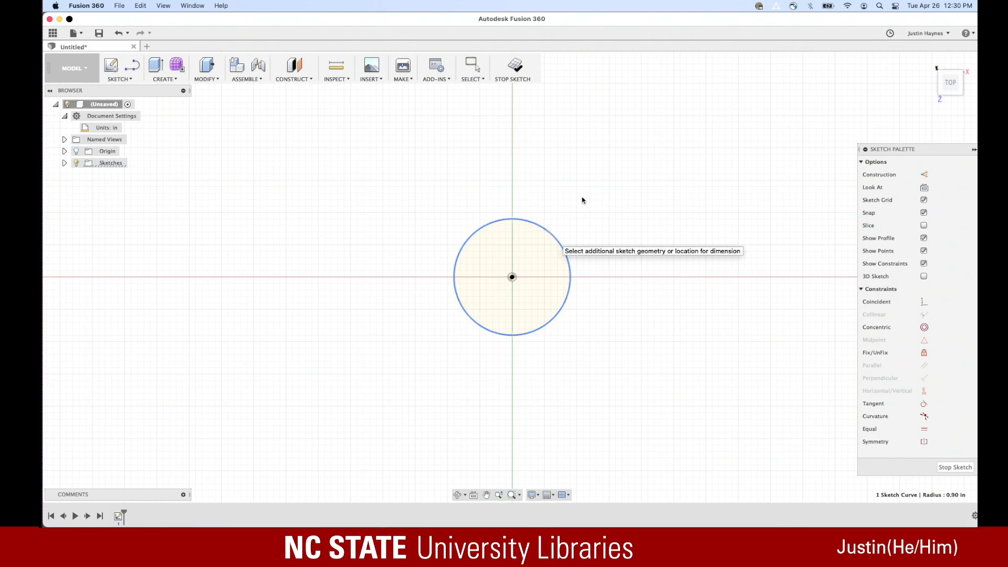
click(583, 198)
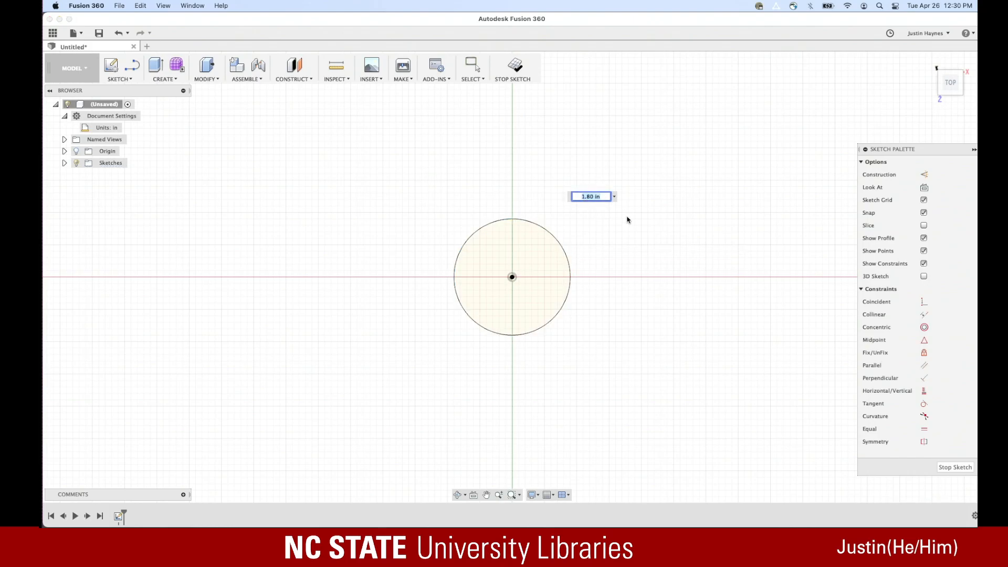
mouse_move(560, 523)
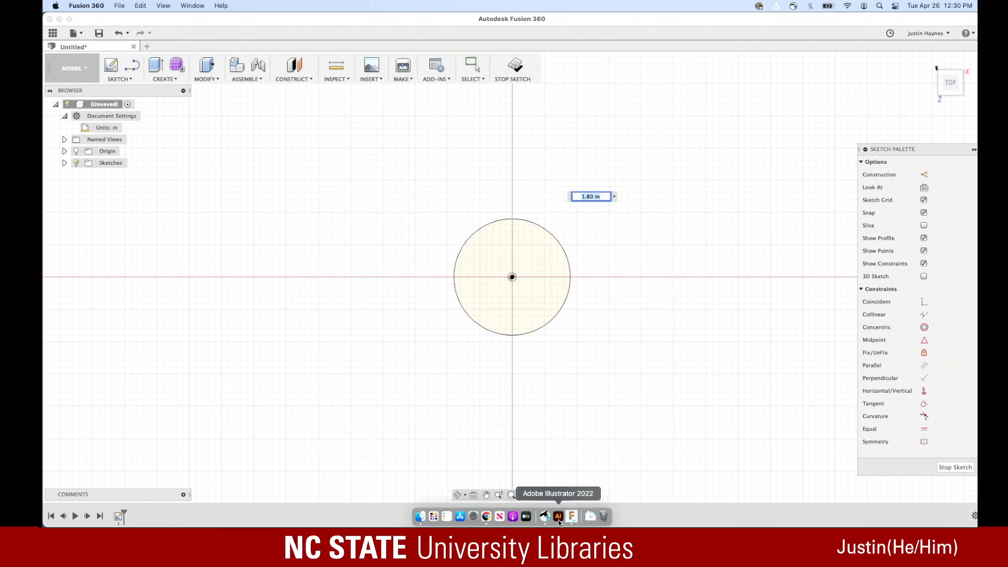
click(559, 520)
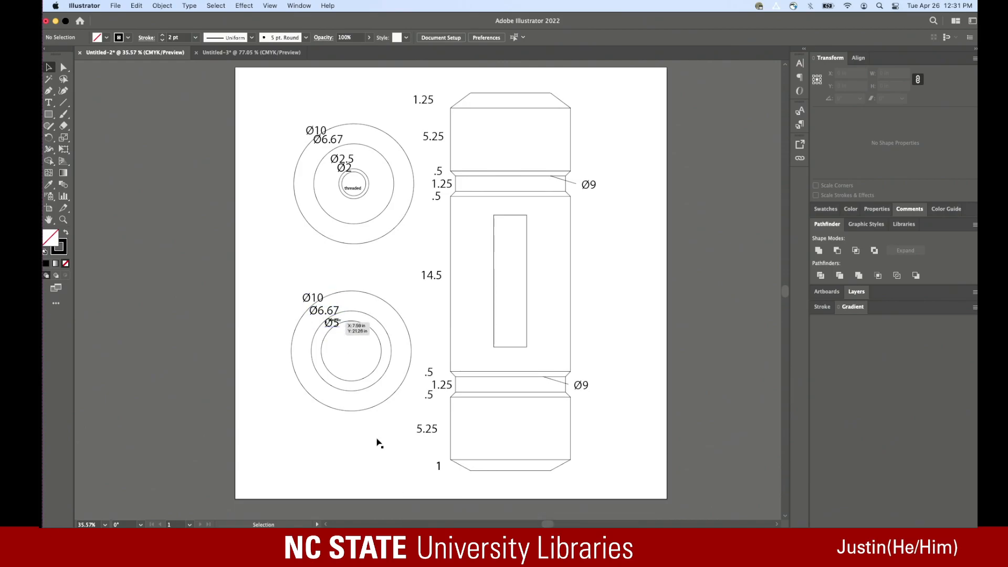
mouse_move(528, 524)
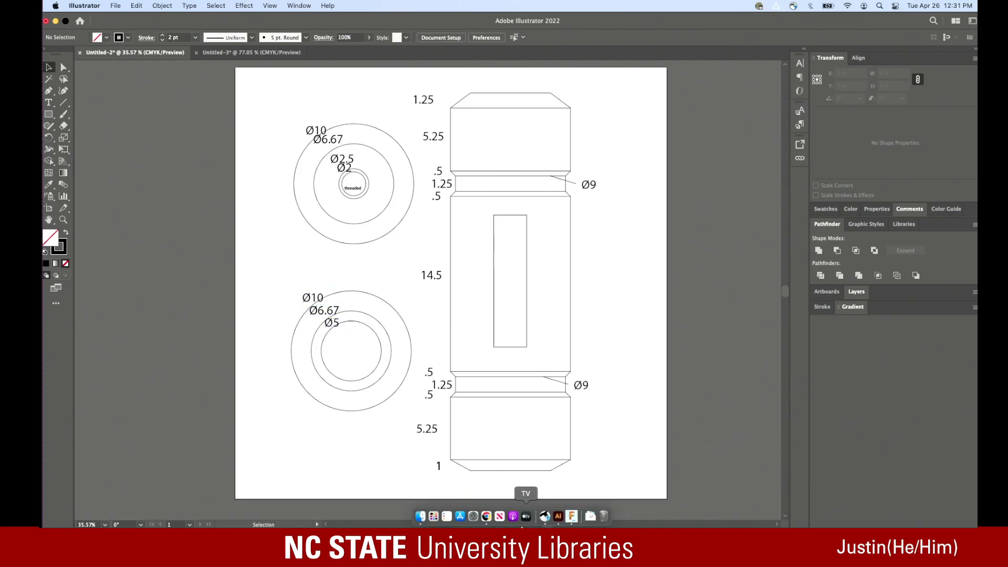
click(569, 521)
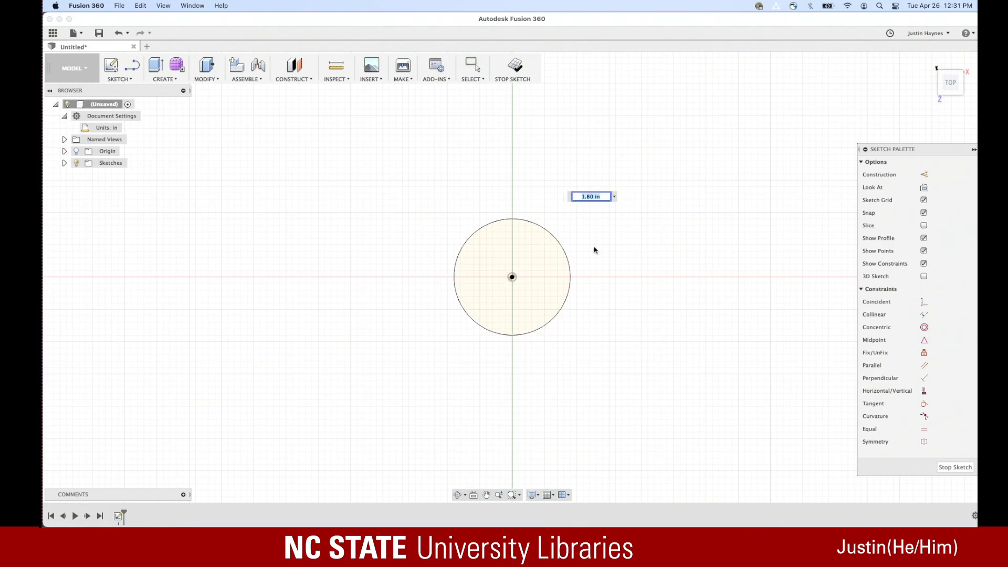
text(6.67)
key(Return)
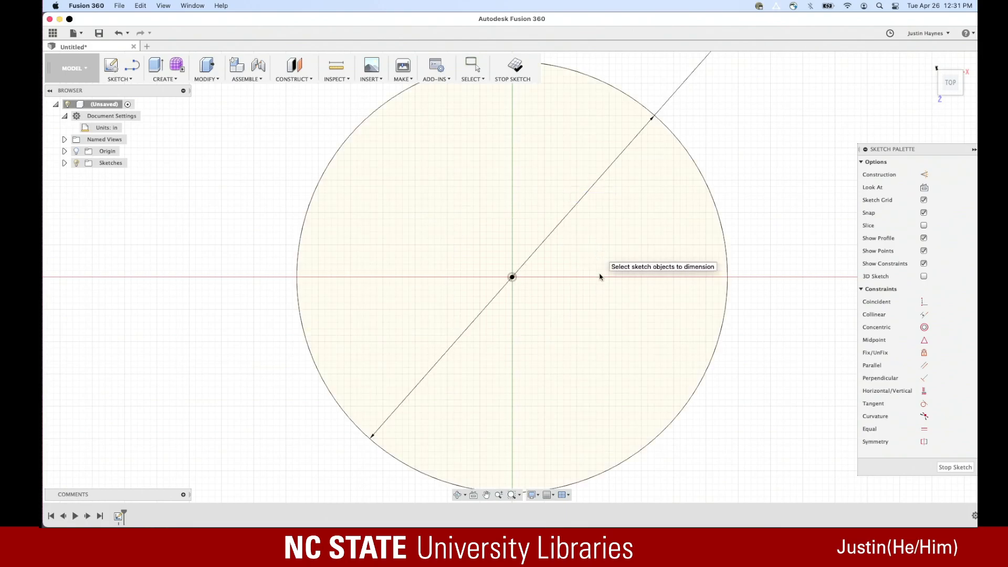
Finish the circle sketch and show its profile in an isometric view
scroll(246, 247, down, 5)
scroll(247, 247, down, 1)
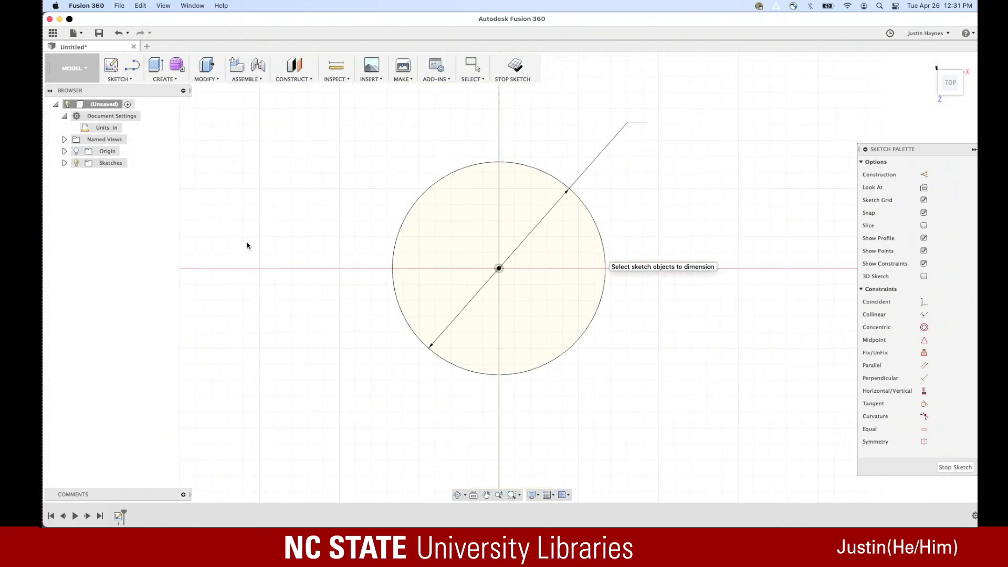
scroll(486, 249, right, 3)
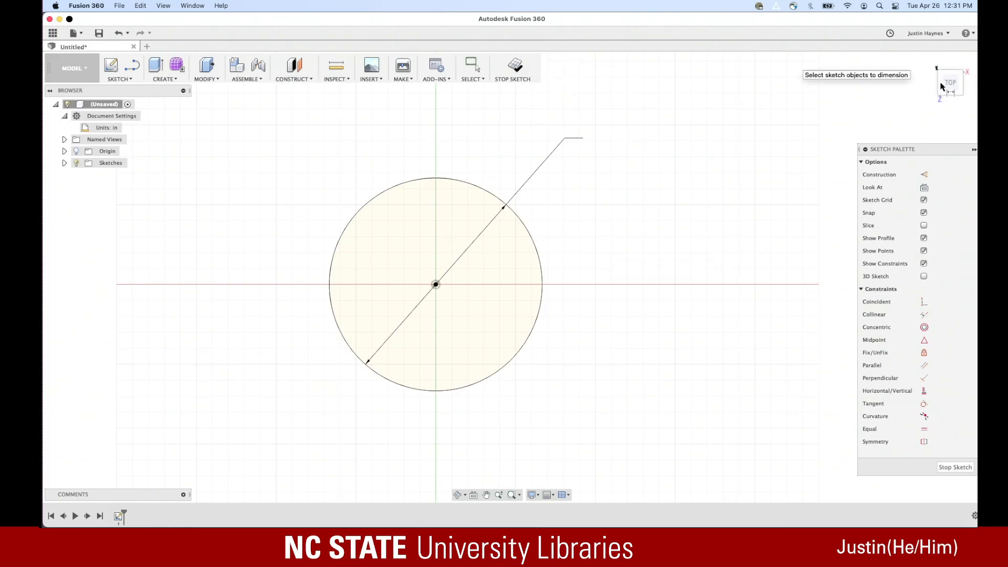
click(955, 468)
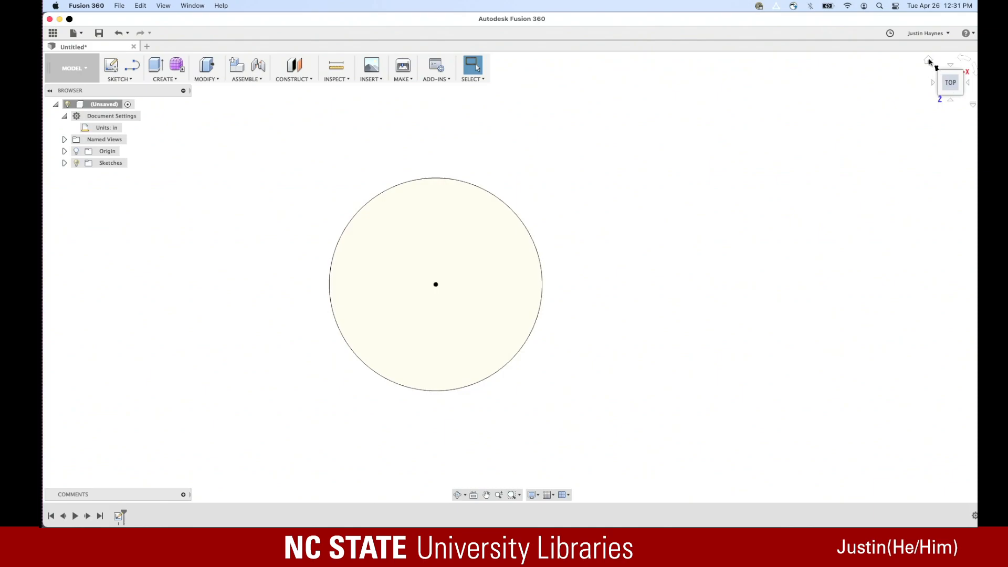
click(962, 94)
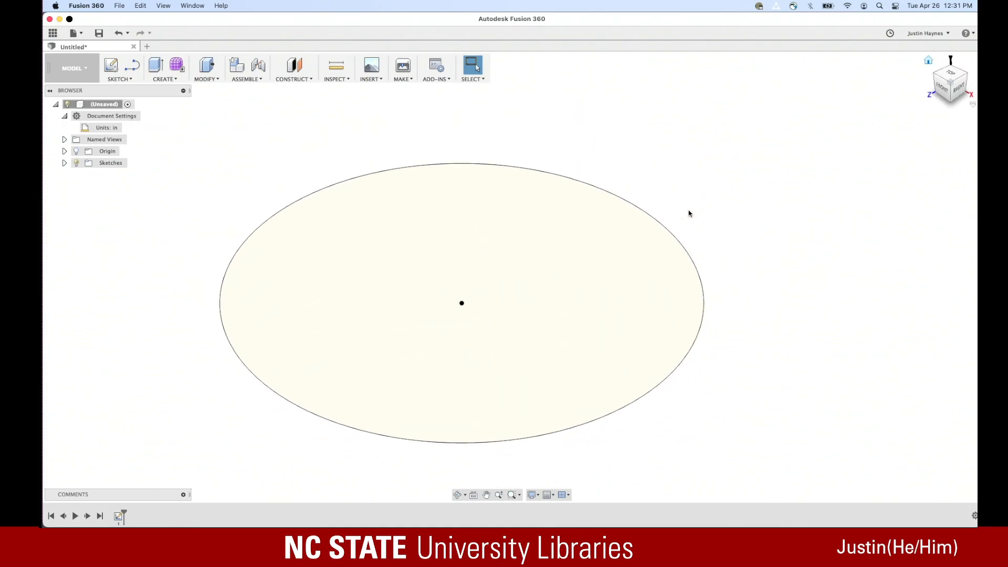
click(164, 78)
click(167, 100)
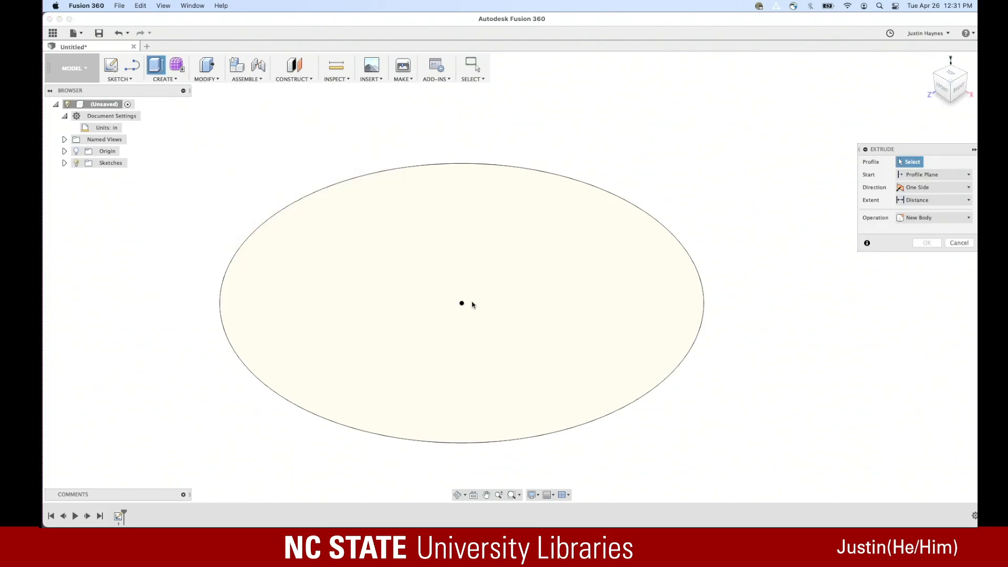
click(479, 260)
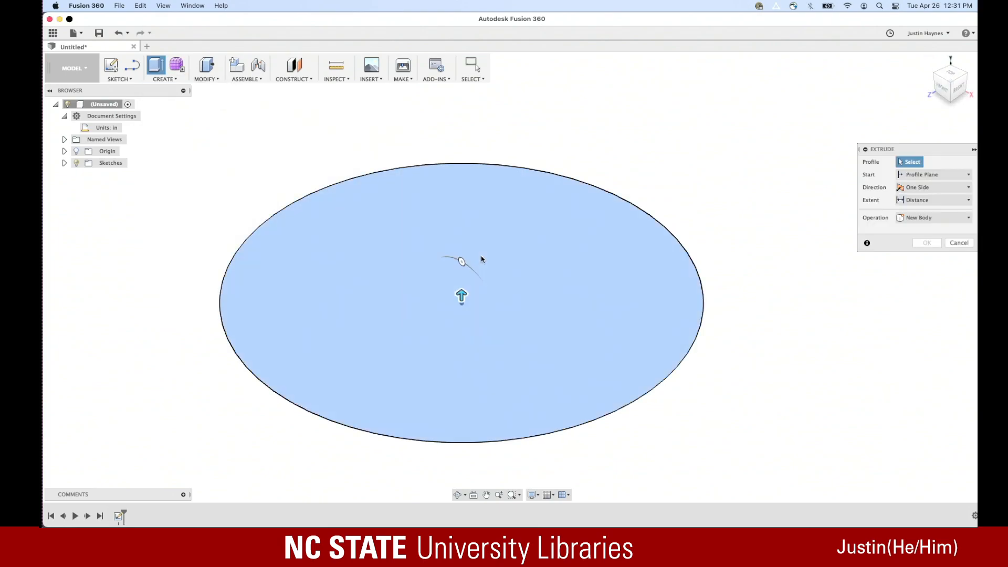
click(460, 303)
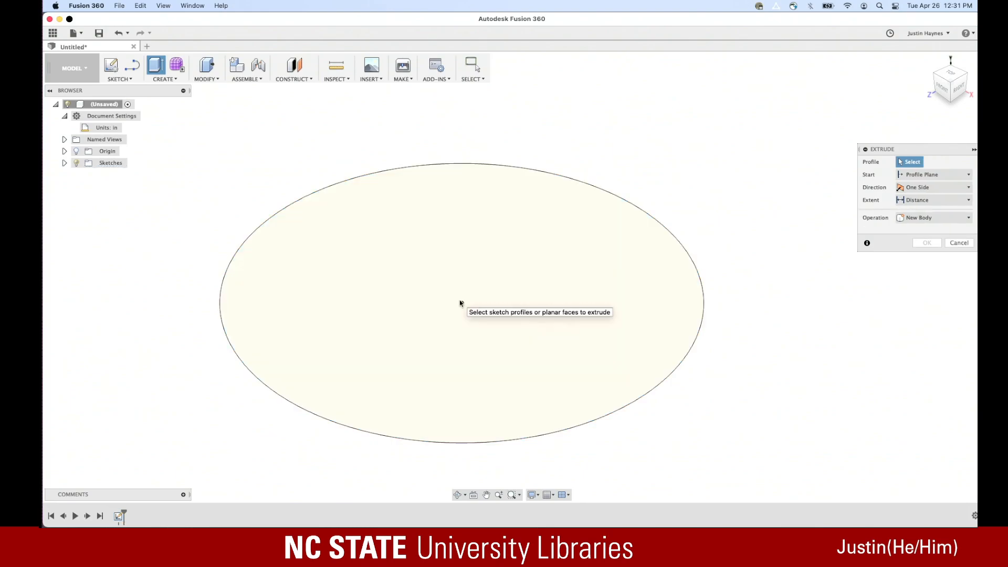
click(174, 79)
click(177, 100)
click(493, 312)
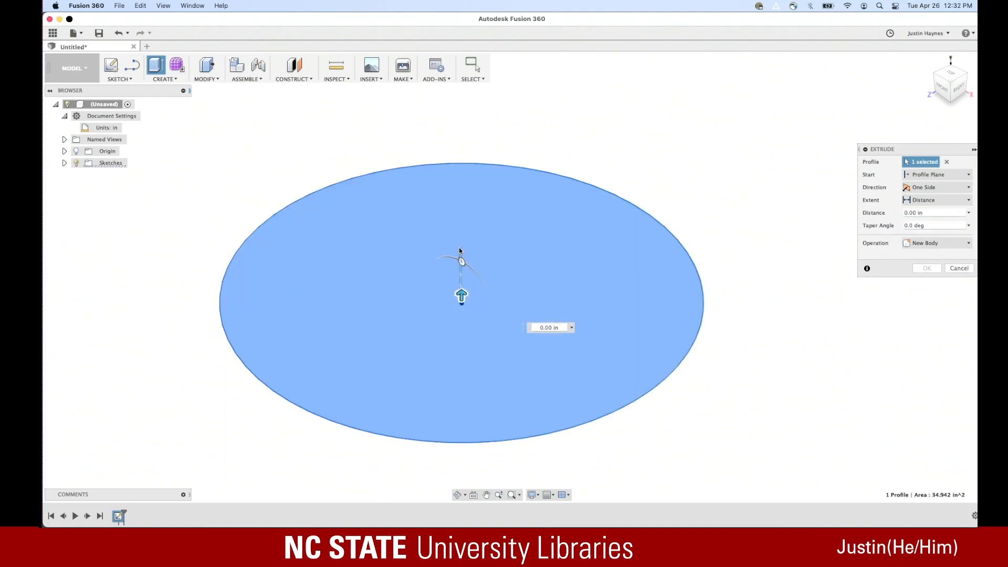
click(461, 296)
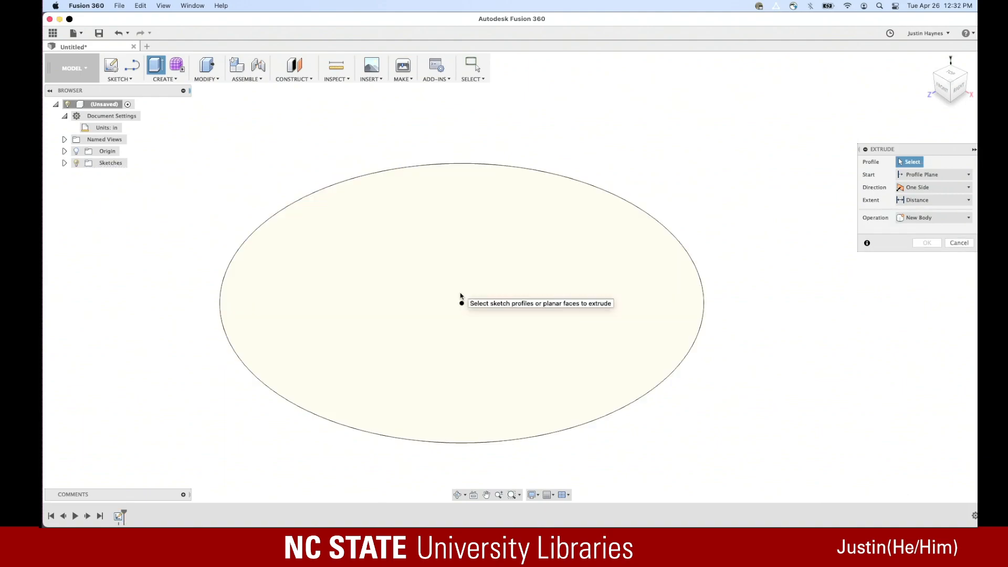
Start a one-sided Extrude of the circular profile as a new body with a distance of 2 in
click(165, 78)
click(176, 100)
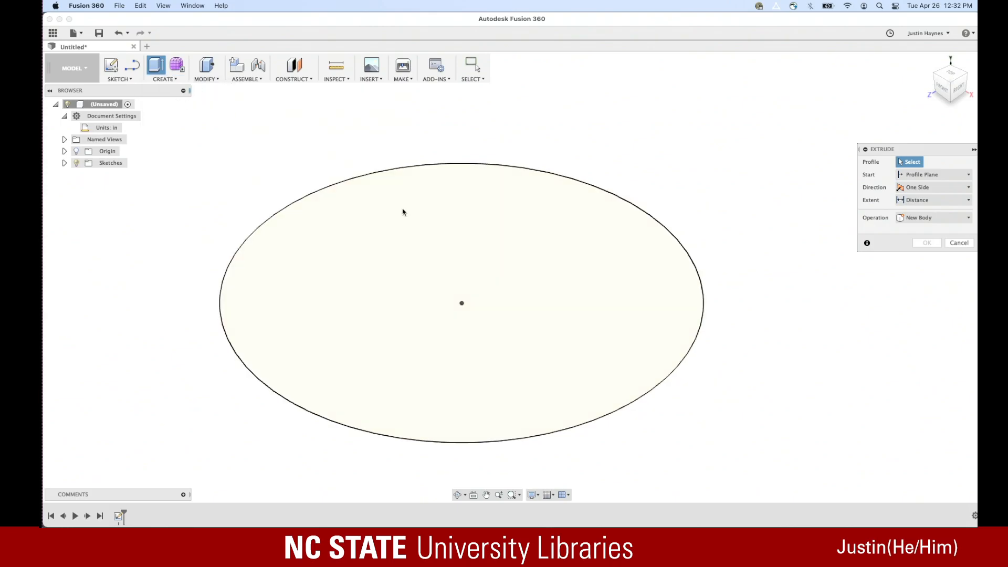
click(465, 281)
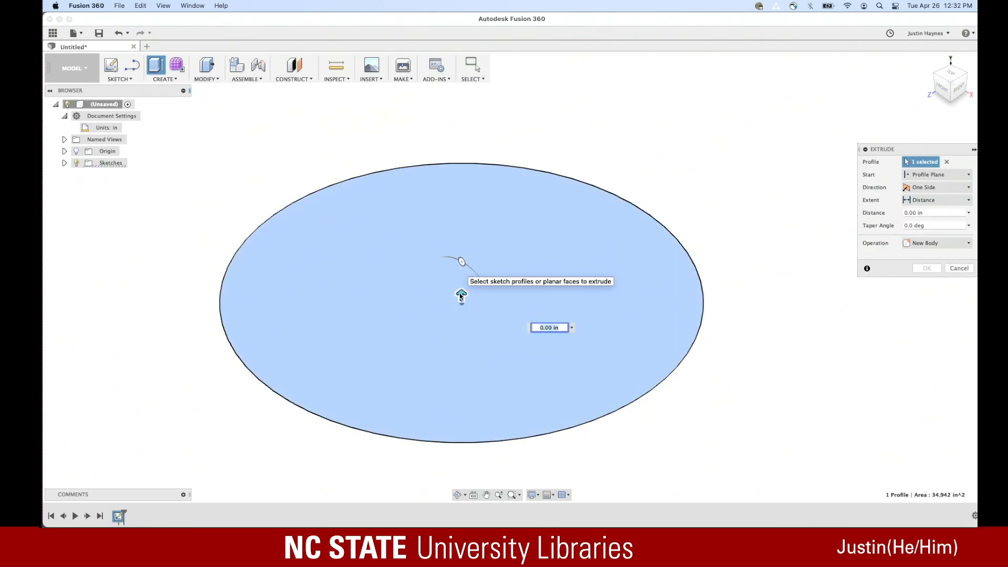
text(2)
key(Return)
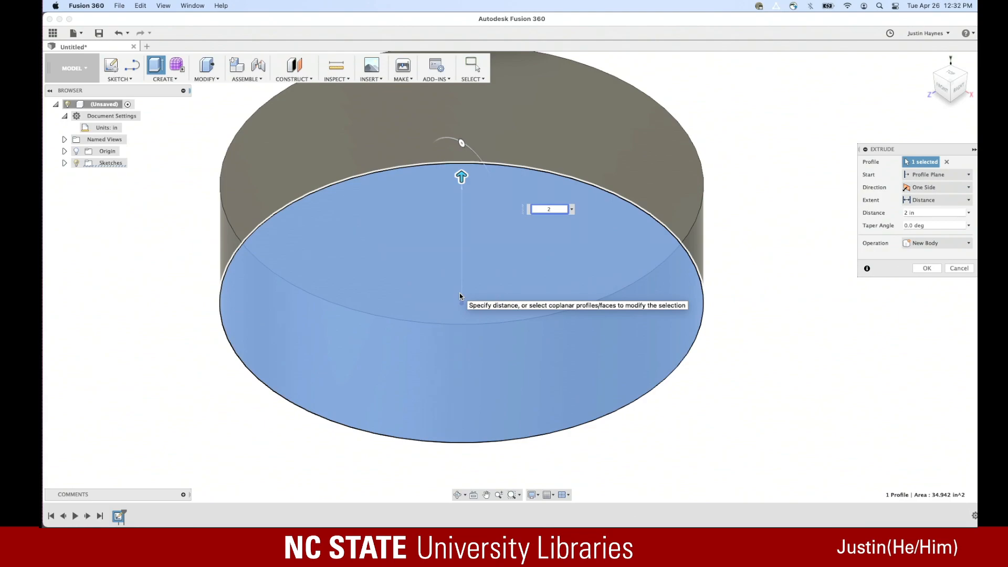
Set the extrusion distance of the circular profile to 0.25 in
click(461, 177)
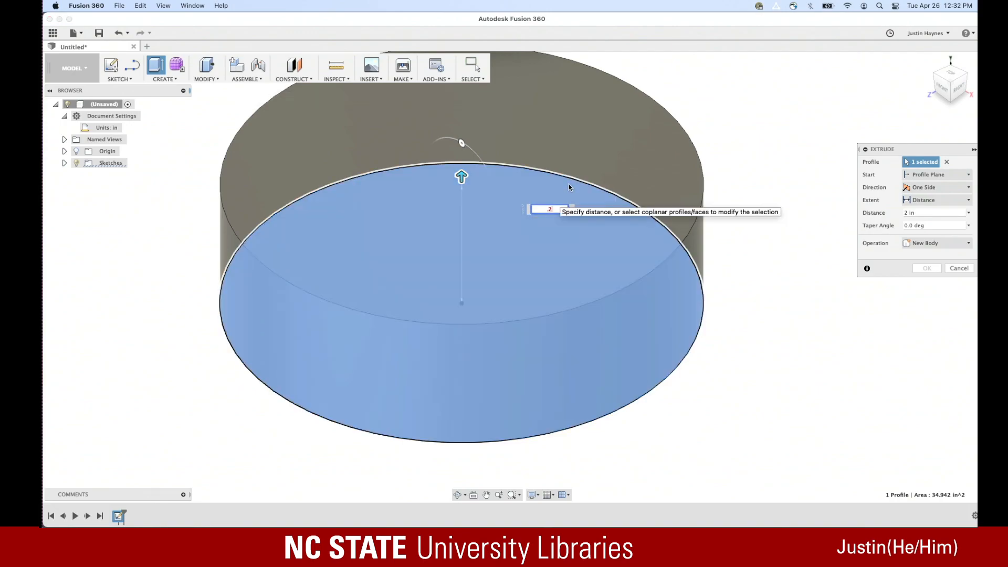
text(.25)
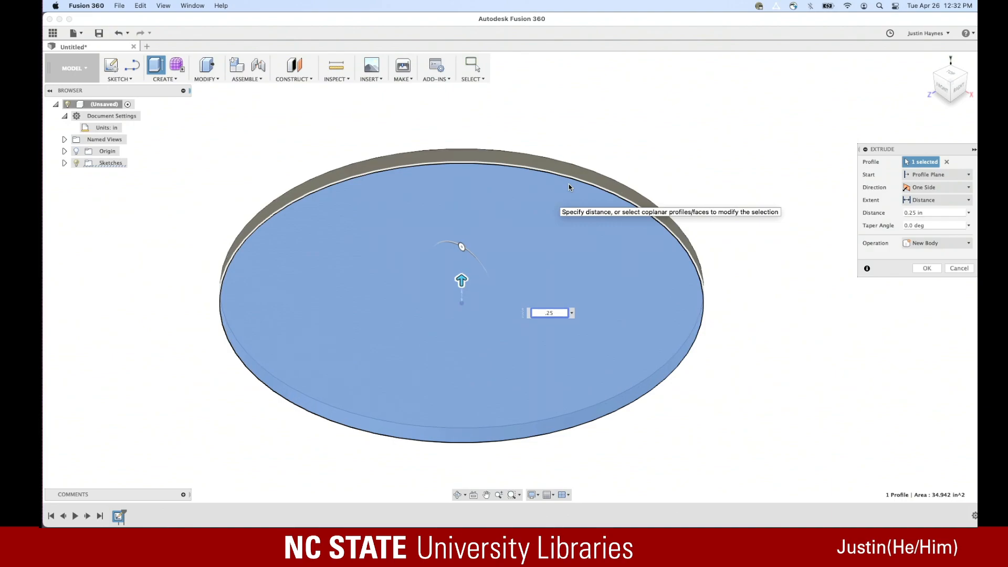
click(923, 190)
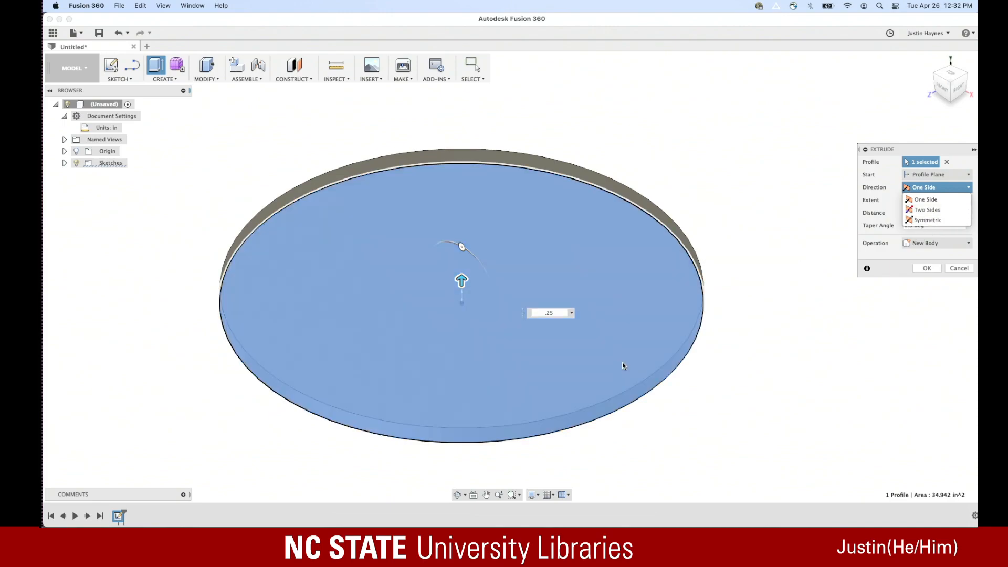
Replace the one-sided extrusion distance with 2 in
click(556, 314)
click(552, 313)
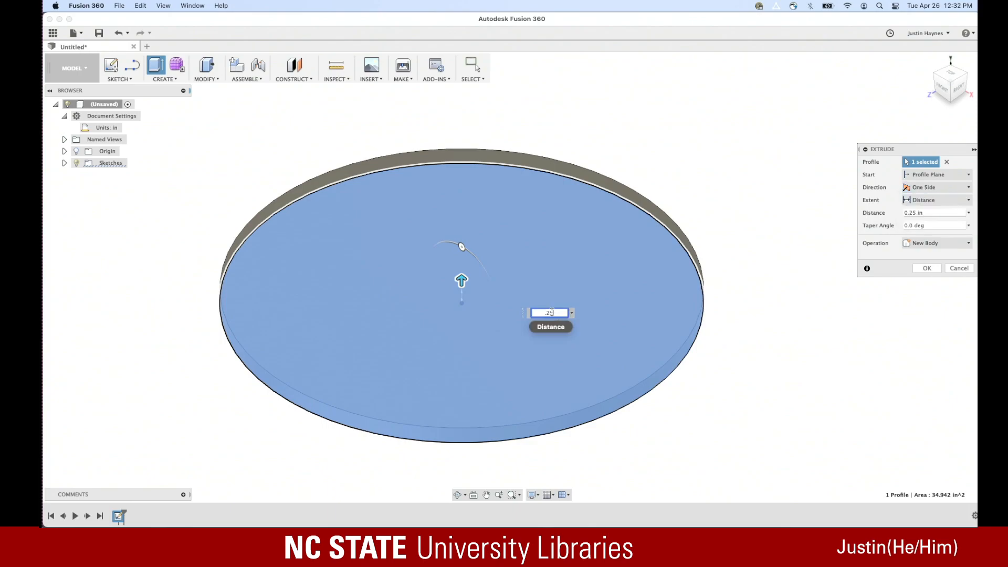
key(BackSpace)
key(BackSpace)
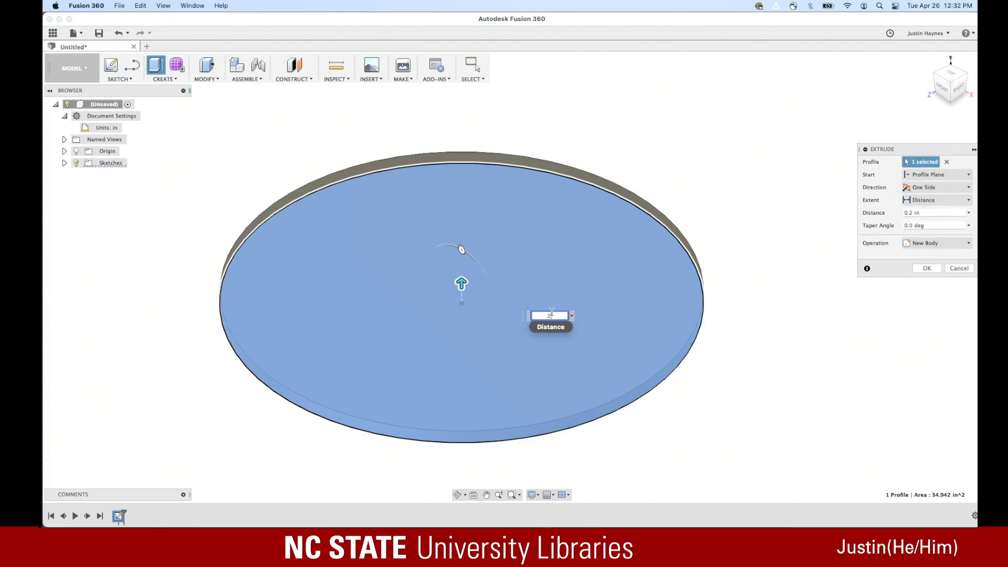
text(2)
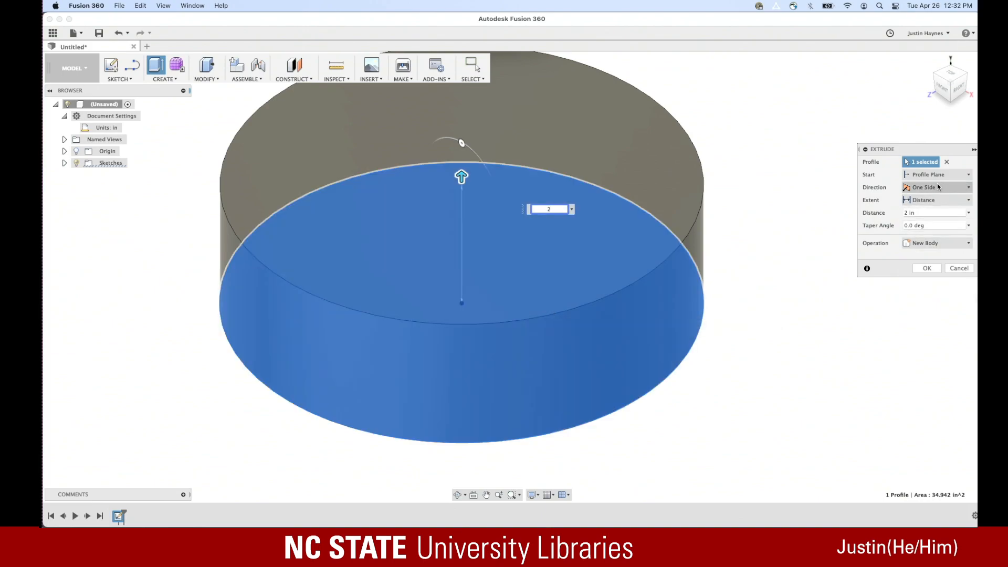
Switch the extrusion direction to Two Sides, with 1.5 in on side 1 and 0.5 in on side 2
click(938, 189)
click(927, 205)
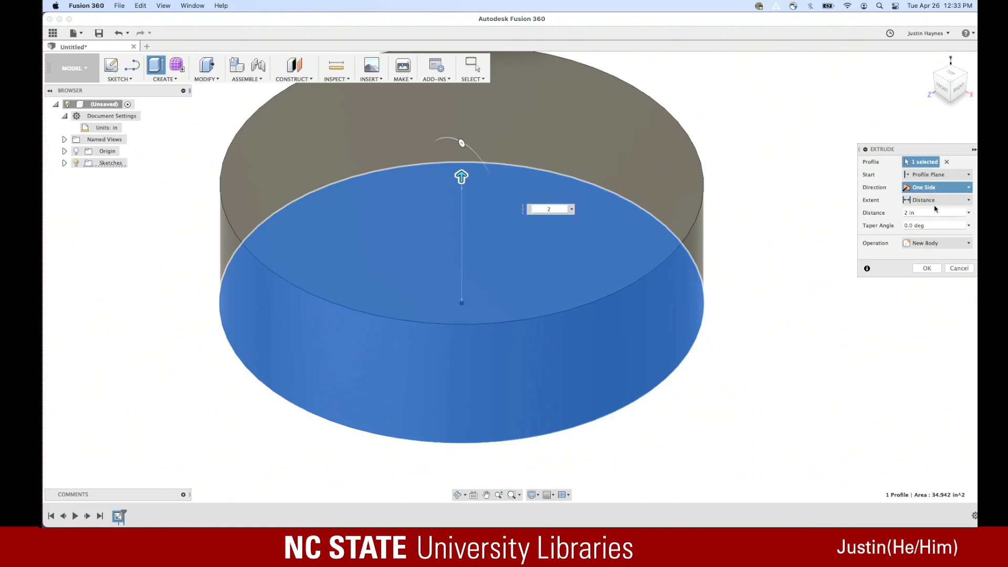
click(921, 225)
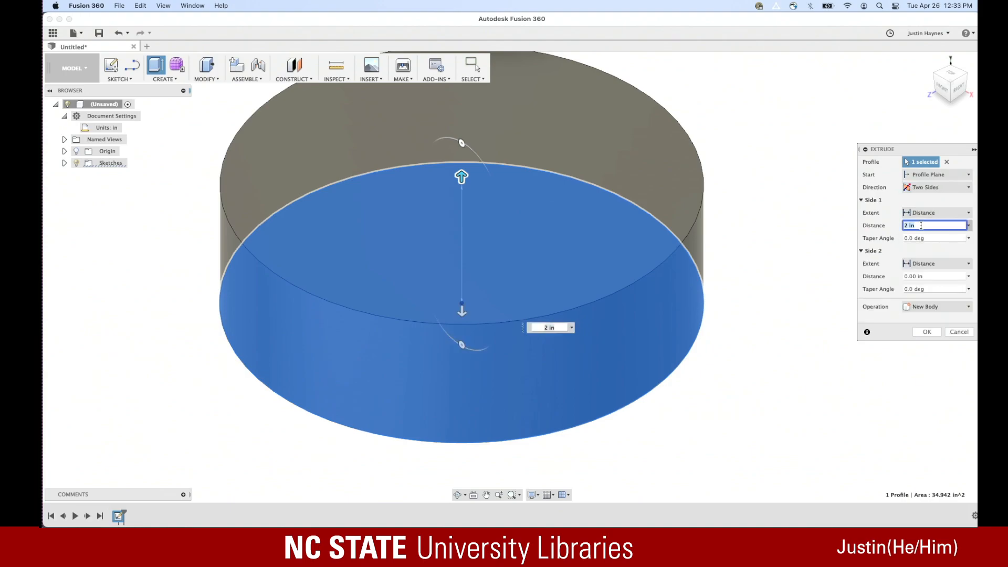
text(1.5)
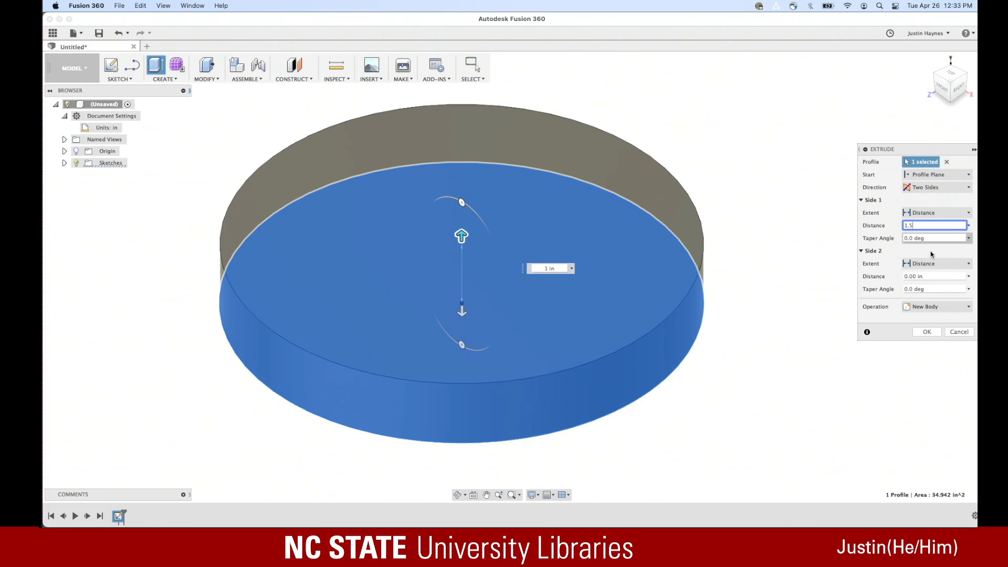
click(934, 277)
triple_click(934, 279)
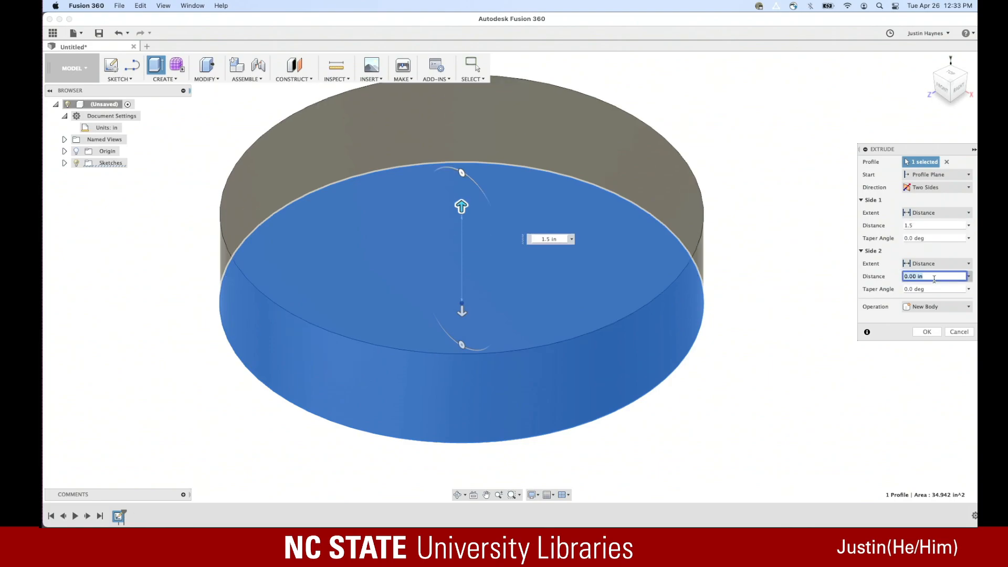
text(.5)
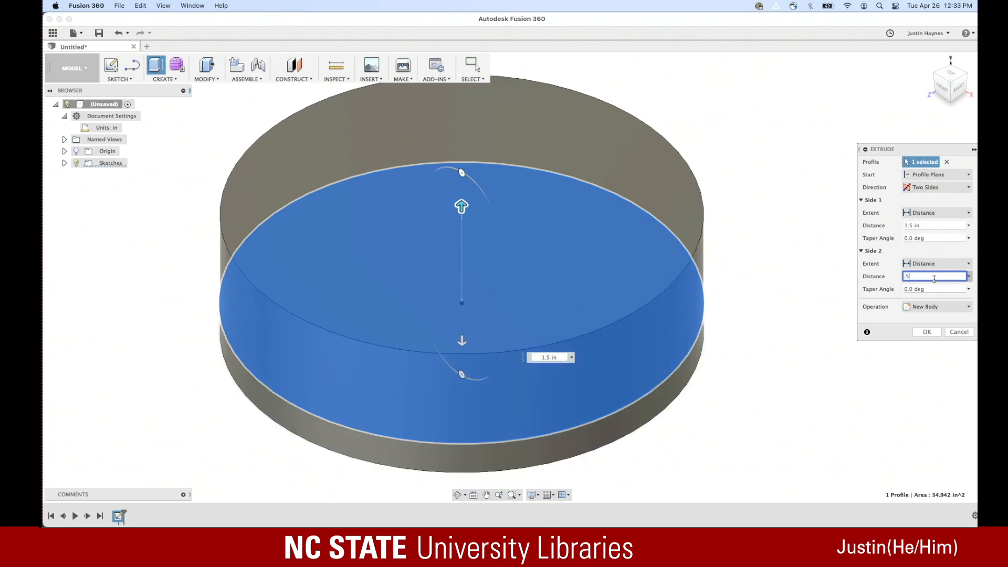
Switch the extrusion direction to Symmetric and set its distance to 1 in
click(930, 188)
click(929, 217)
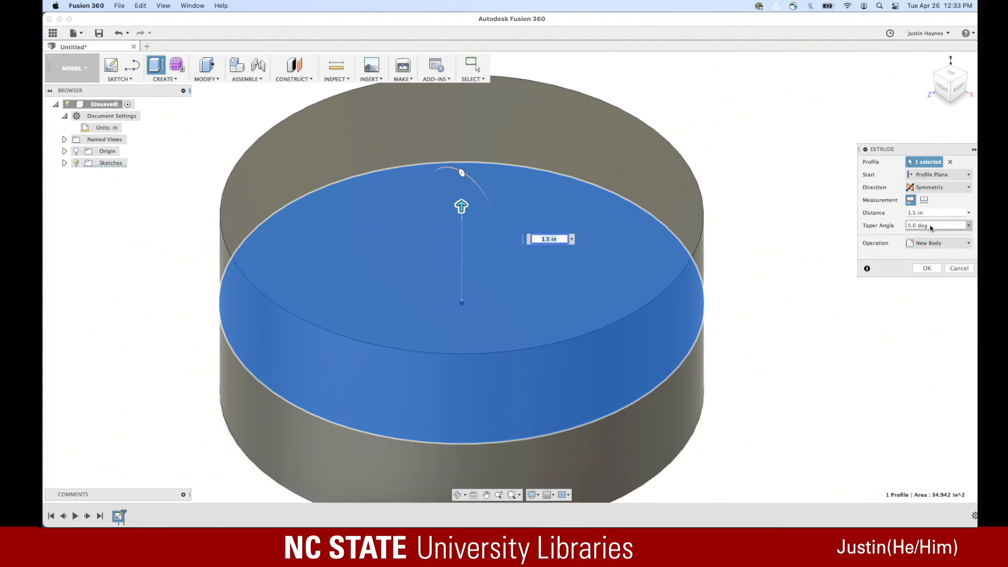
click(928, 213)
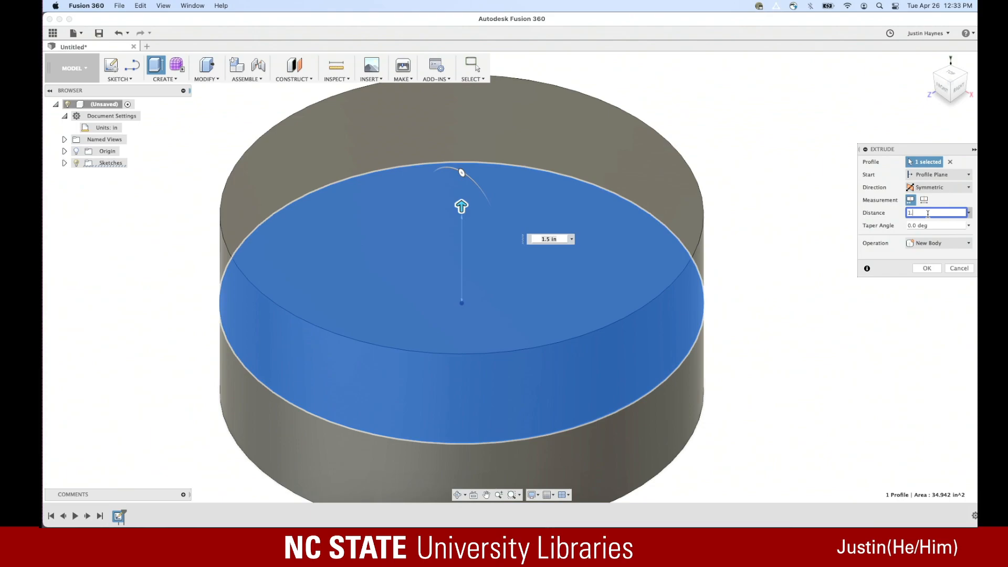
key(Tab)
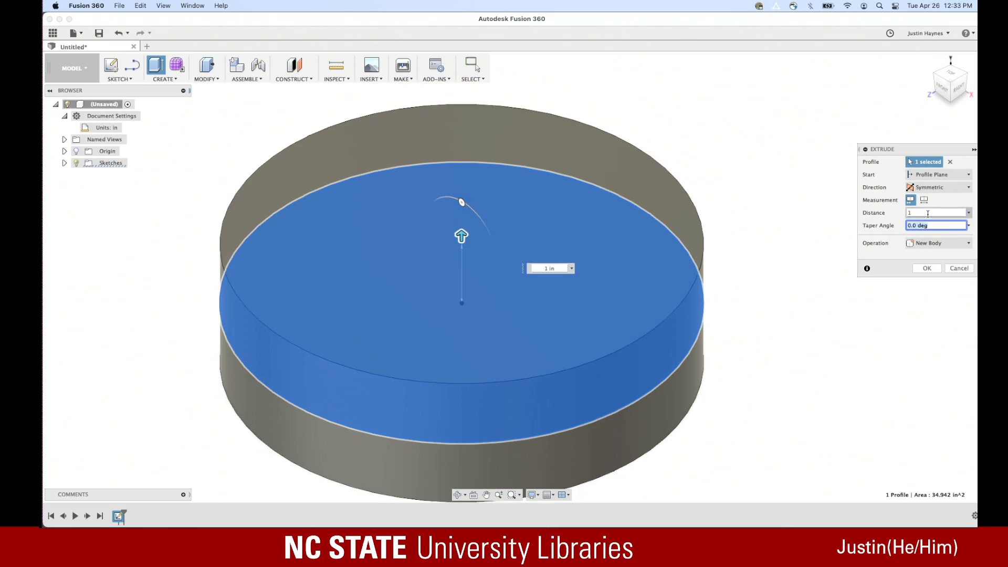
Switch the extrusion direction back to One Side and set its taper angle to 45 degrees
click(937, 187)
click(933, 199)
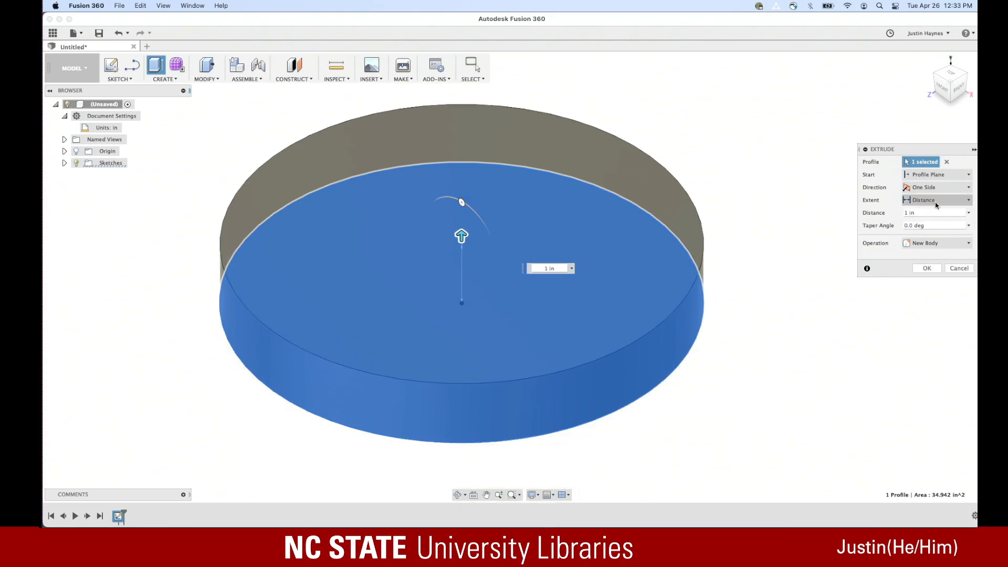
click(924, 213)
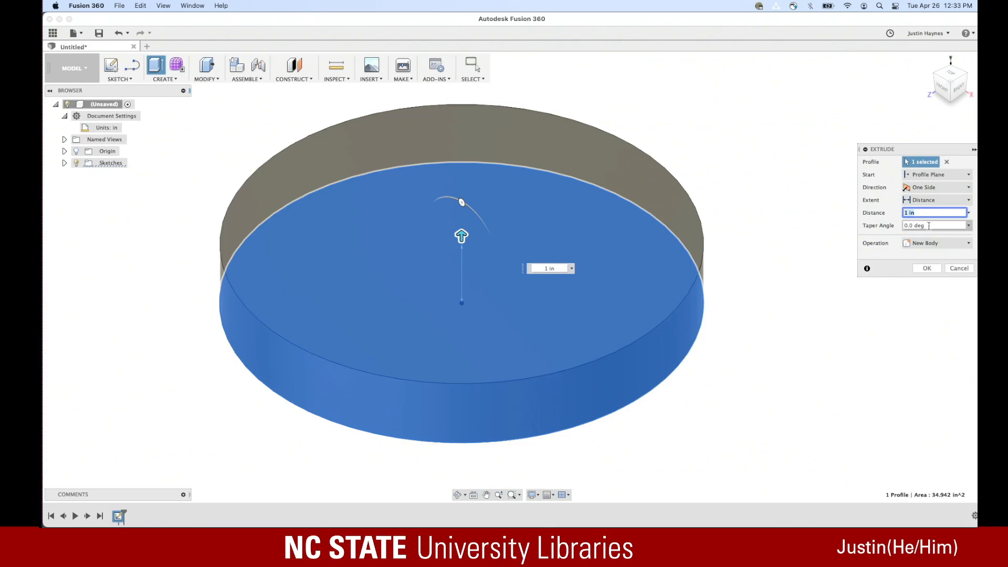
click(929, 226)
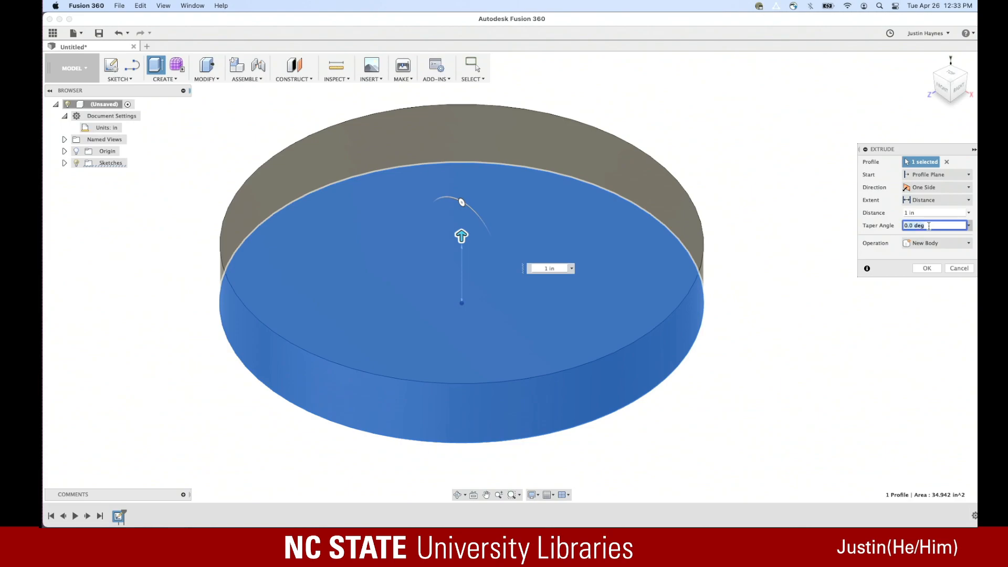
text(45)
key(Tab)
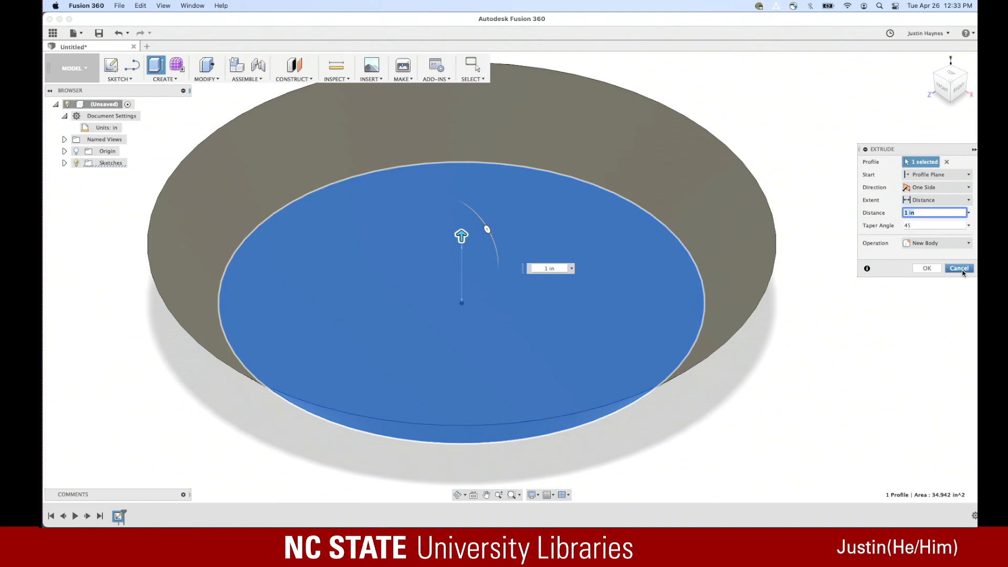
Reset the extrusion's taper angle to 0 and cancel the extrusion of the base circle
click(943, 222)
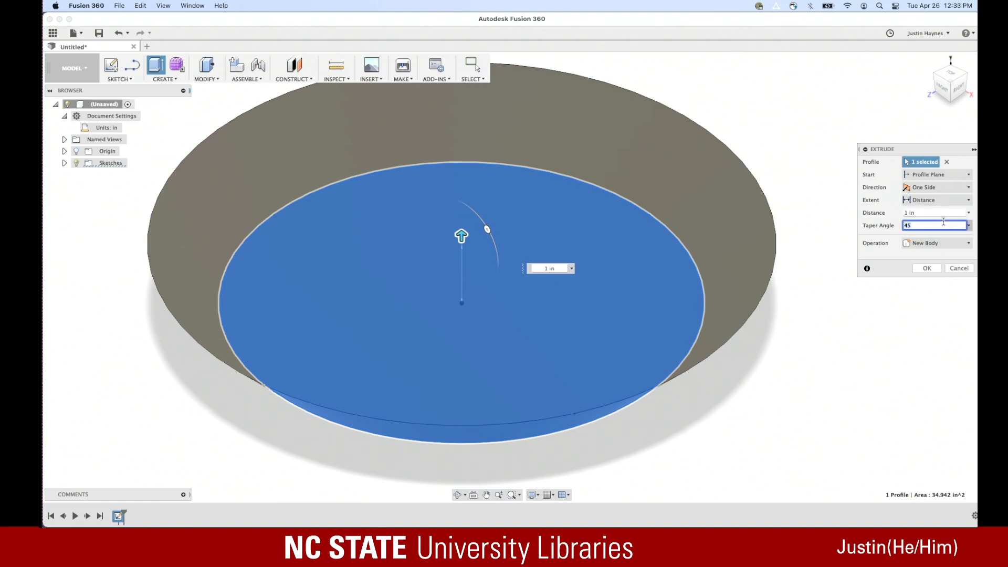
key(Tab)
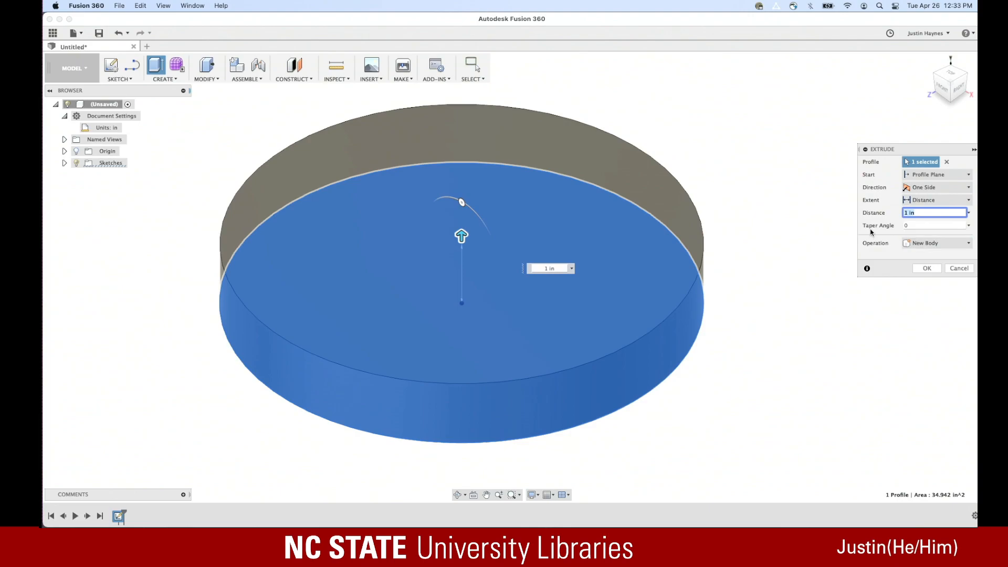
click(958, 269)
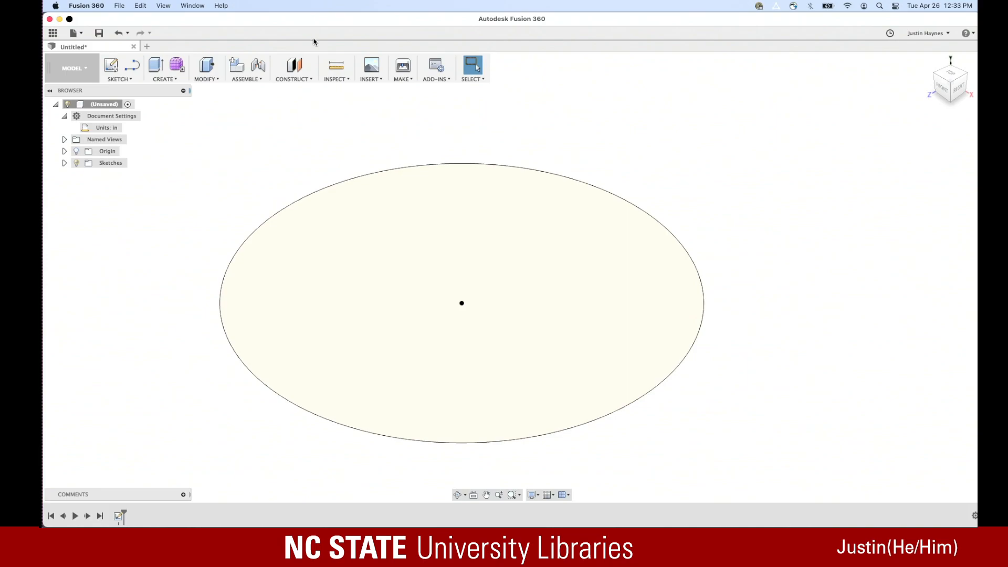
Start an offset construction plane
click(298, 86)
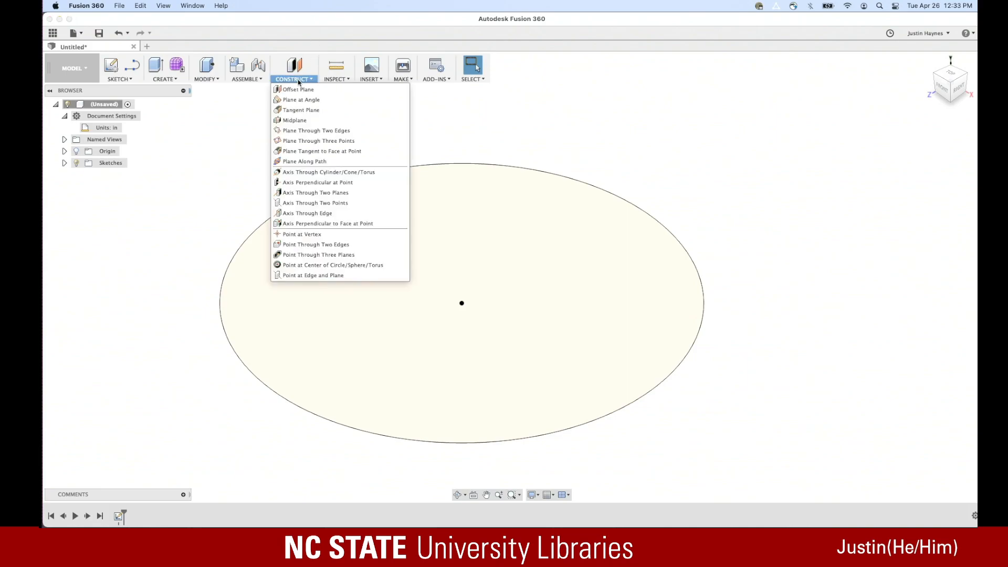
click(304, 90)
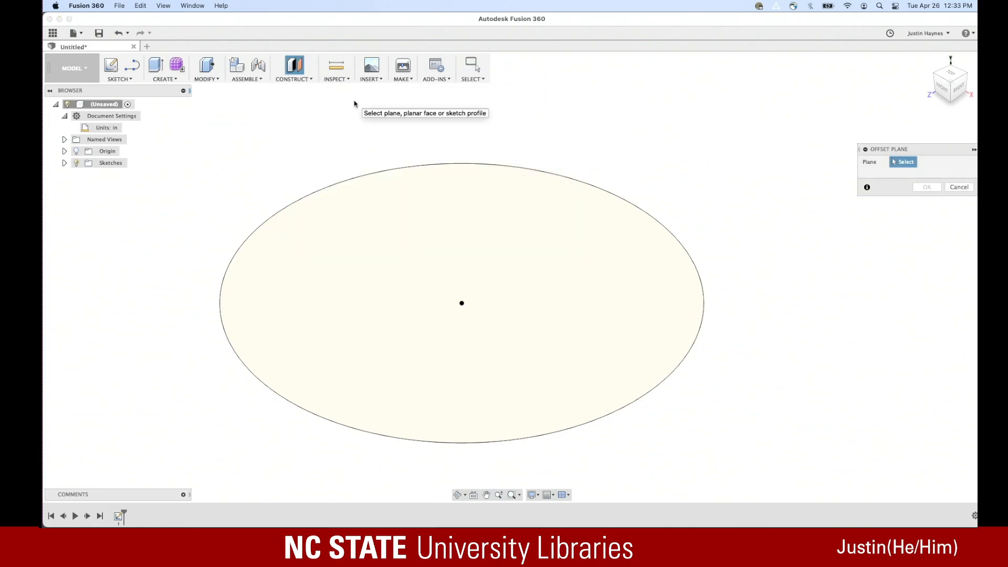
Switch to Illustrator, examine the height of the canister's bottom chamfer and the end-view circle diameters, and return to Fusion 360
mouse_move(486, 525)
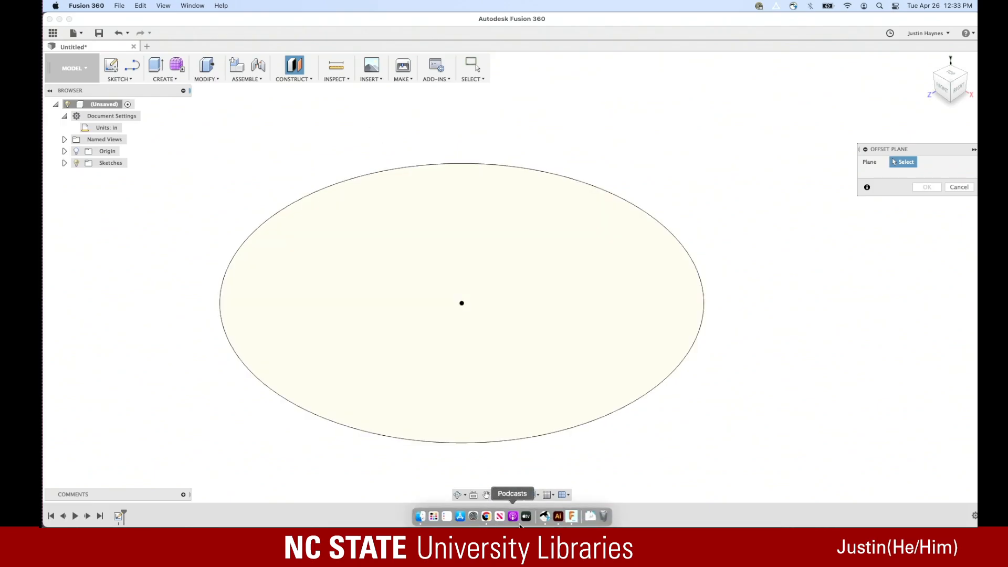
click(559, 524)
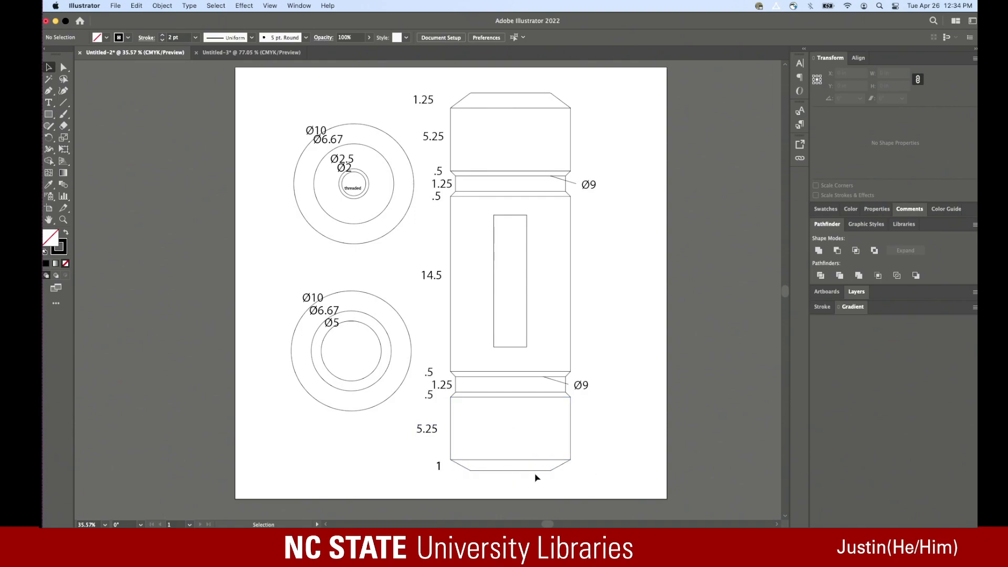
alt+scroll(534, 474, up, 5)
alt+scroll(531, 470, up, 1)
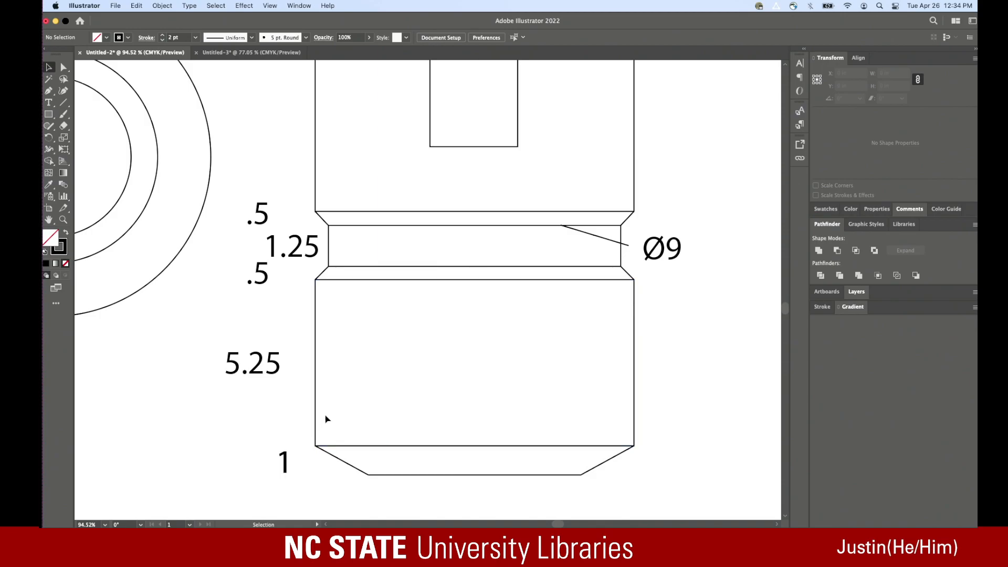
scroll(327, 419, left, 10)
scroll(327, 418, up, 3)
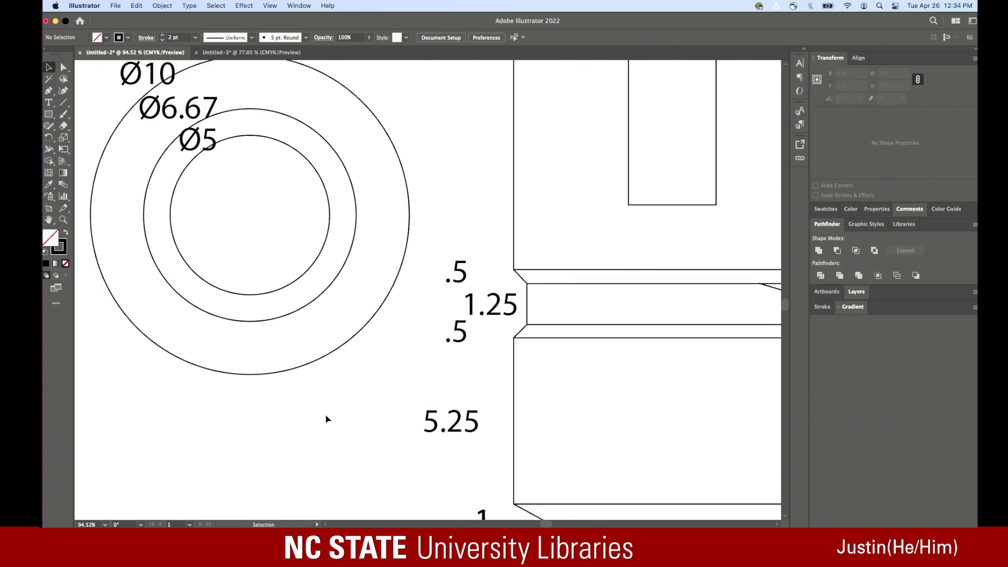
scroll(162, 132, left, 4)
scroll(162, 133, up, 4)
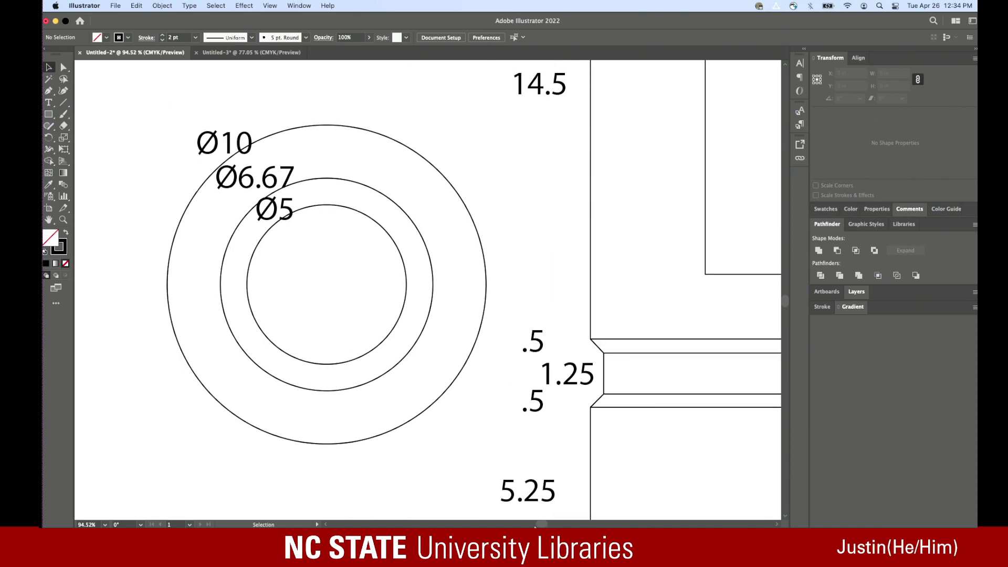
click(579, 516)
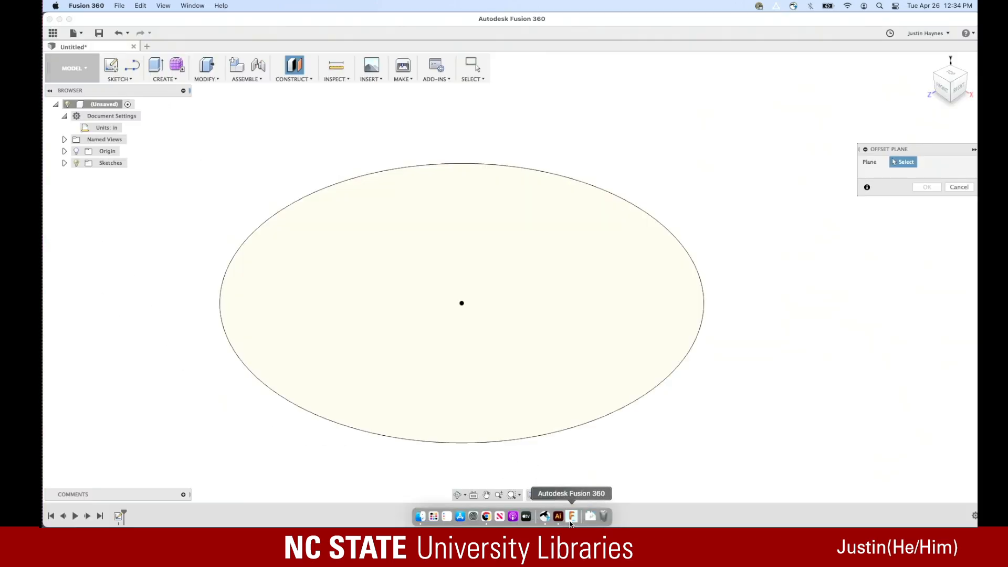
Create the construction plane offset 1 in from the base circle's profile
click(585, 264)
click(918, 174)
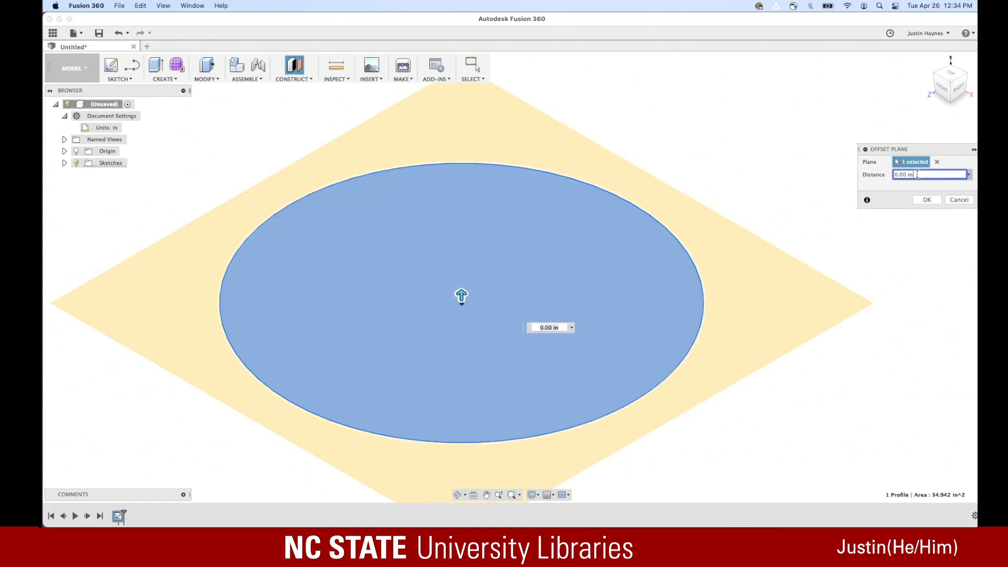
double_click(918, 174)
text(1)
click(928, 200)
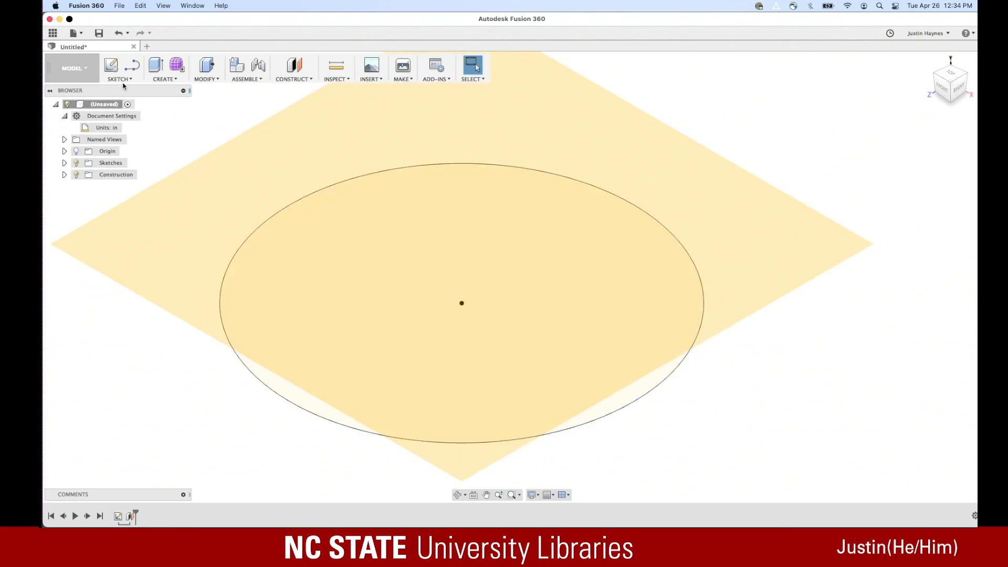
Sketch a center-point circle on the offset plane, centred on the origin and larger than the base circle
click(122, 80)
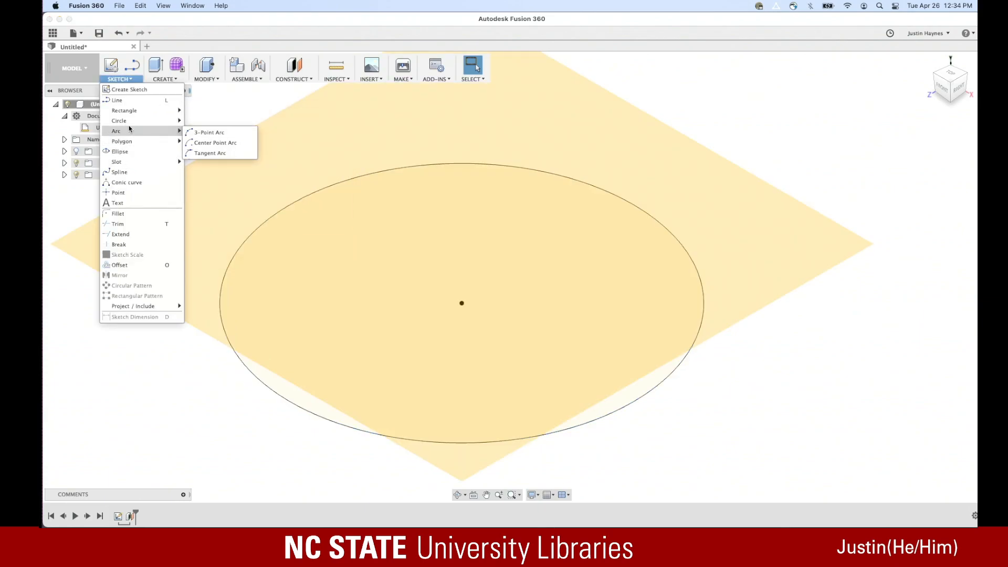
mouse_move(143, 125)
click(220, 123)
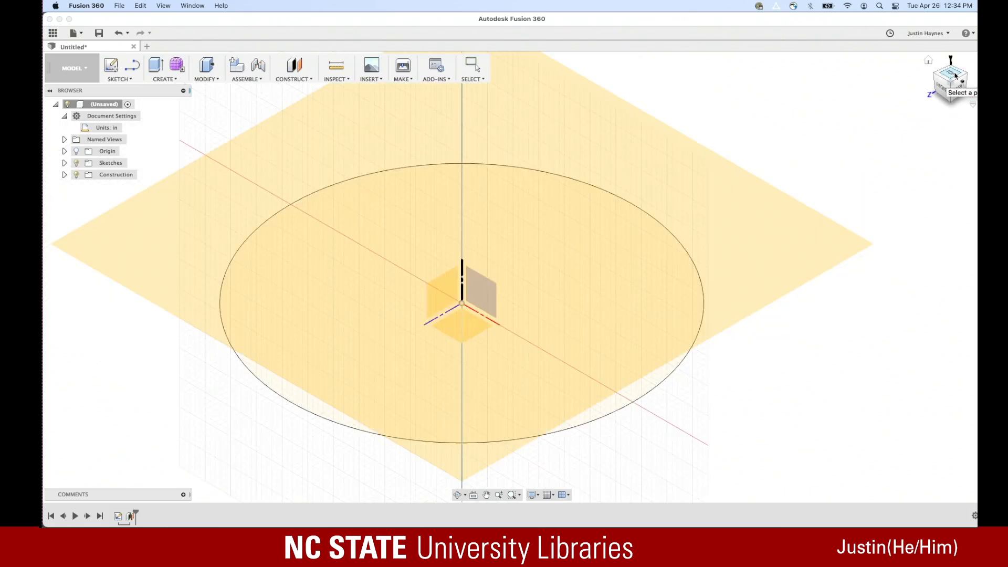
click(952, 74)
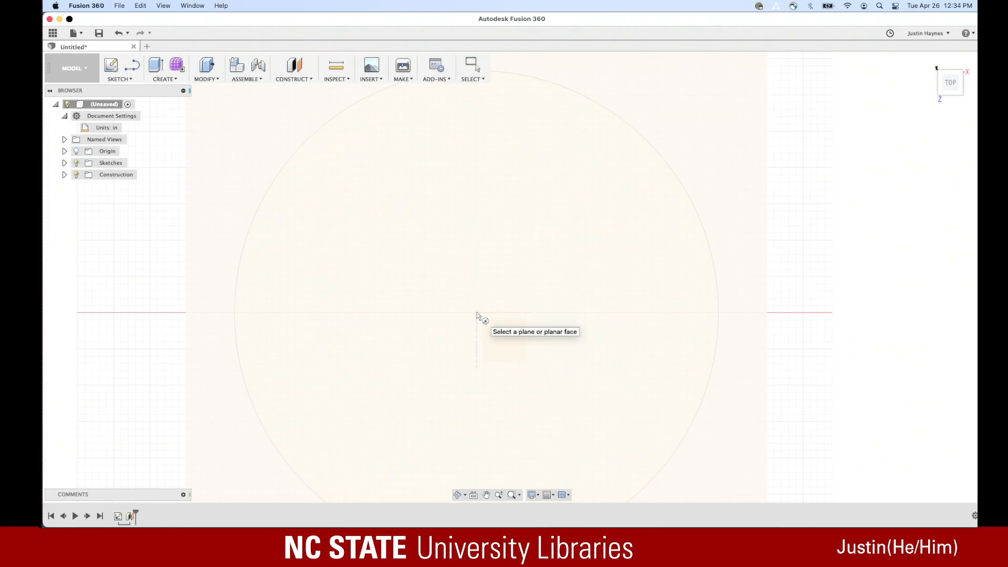
click(478, 315)
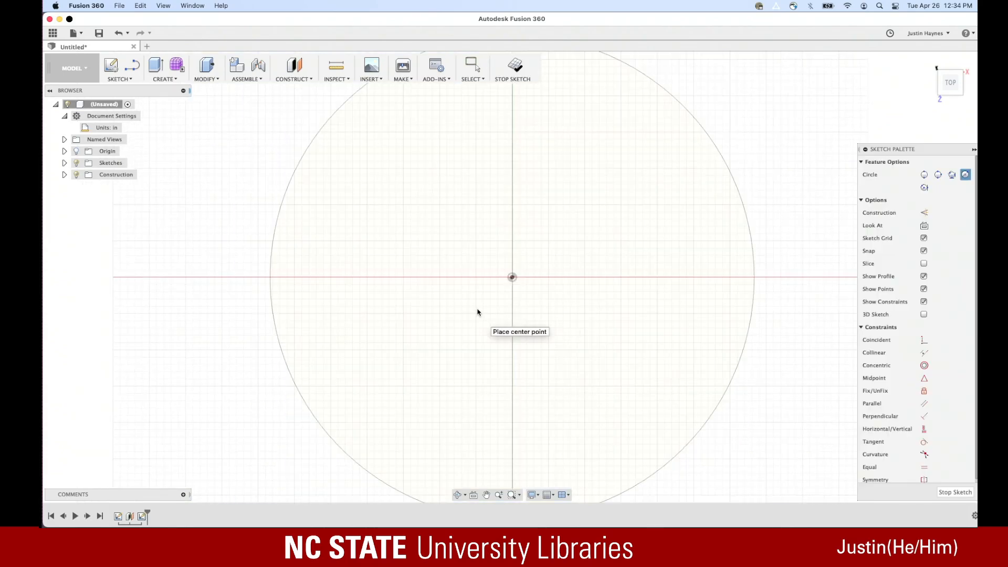
click(513, 277)
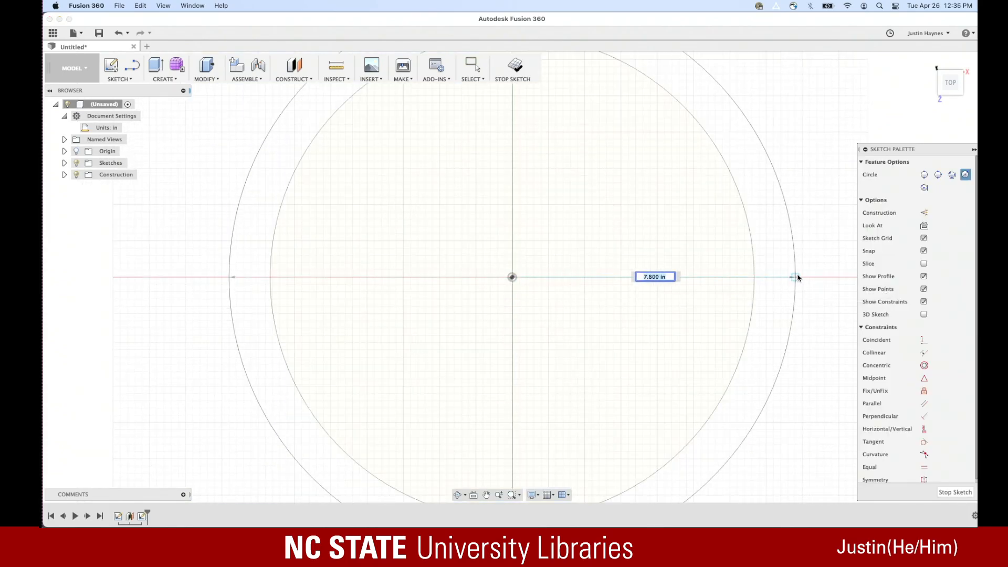
click(849, 280)
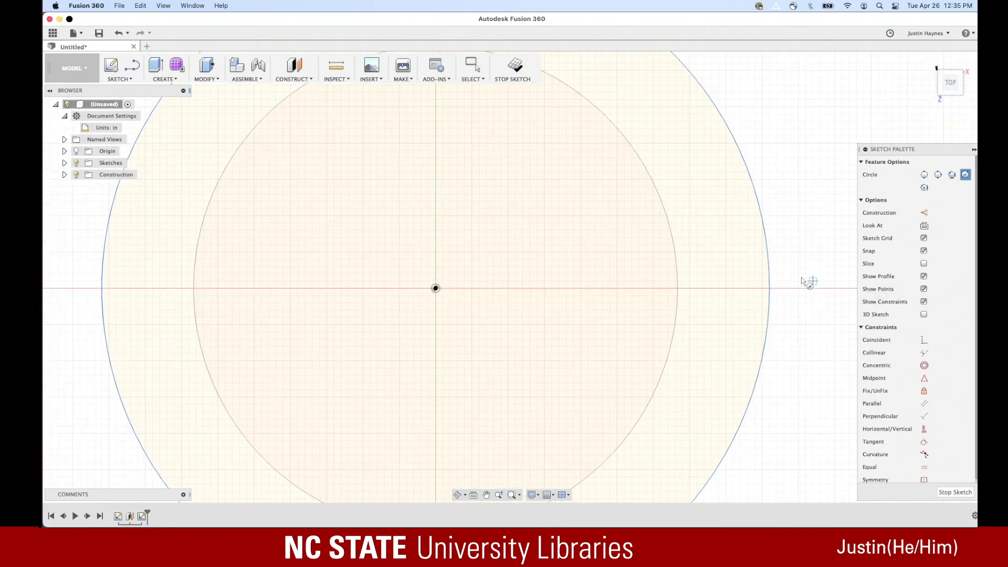
key(Escape)
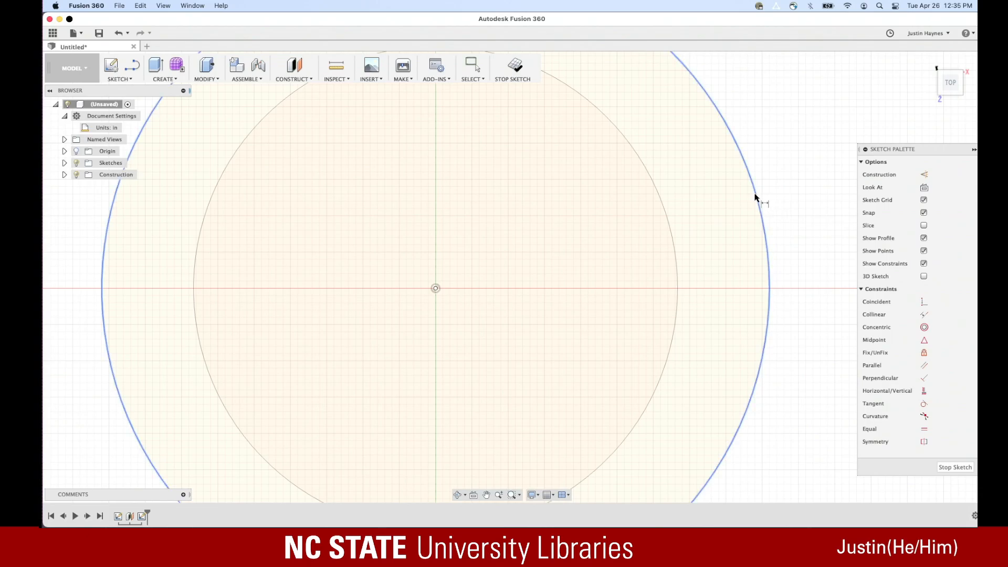
Dimension the new circle's diameter as 10 in
click(756, 197)
click(796, 134)
text(10)
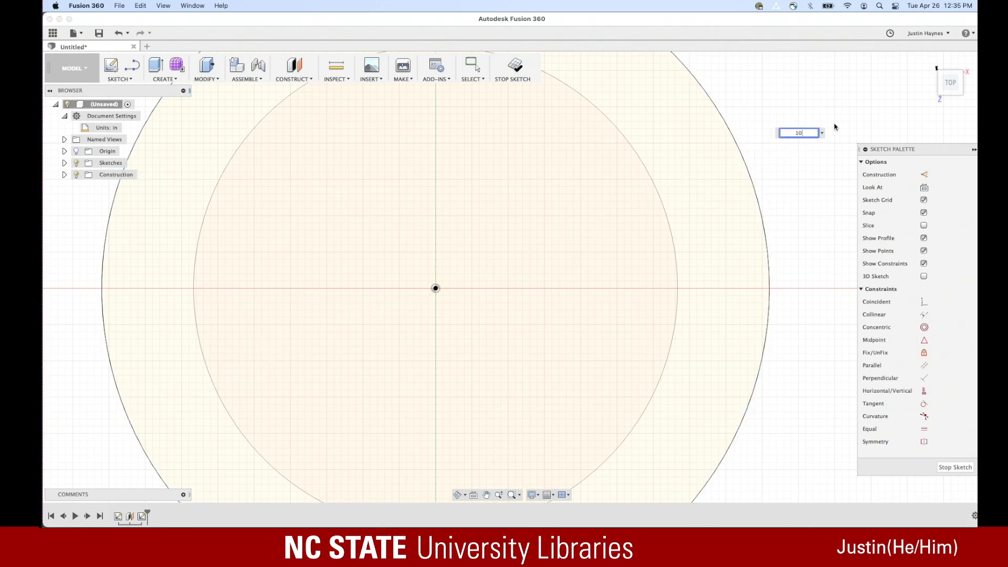
key(Return)
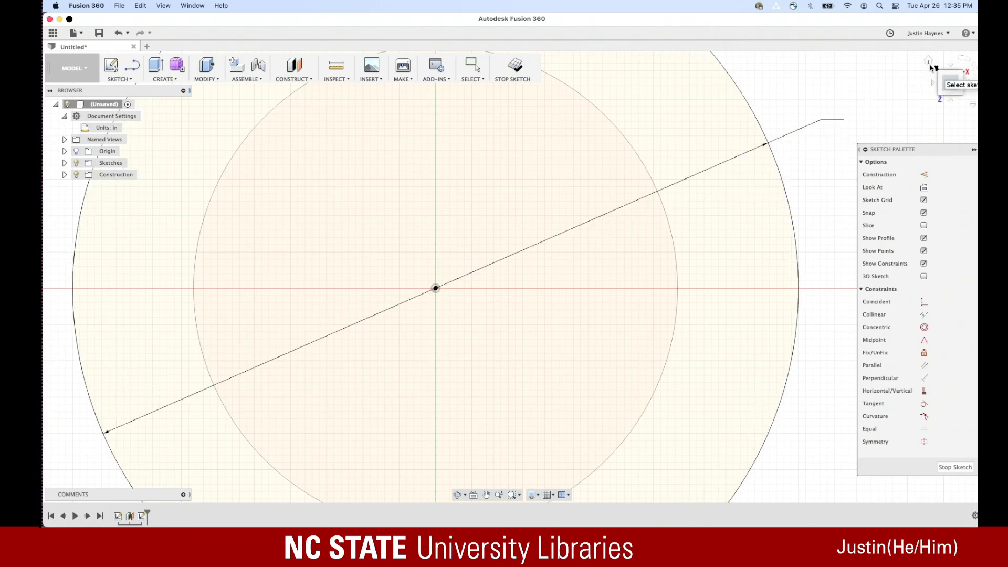
Loft a new body from the smaller base circle to the 10 in circle on the offset plane
click(963, 97)
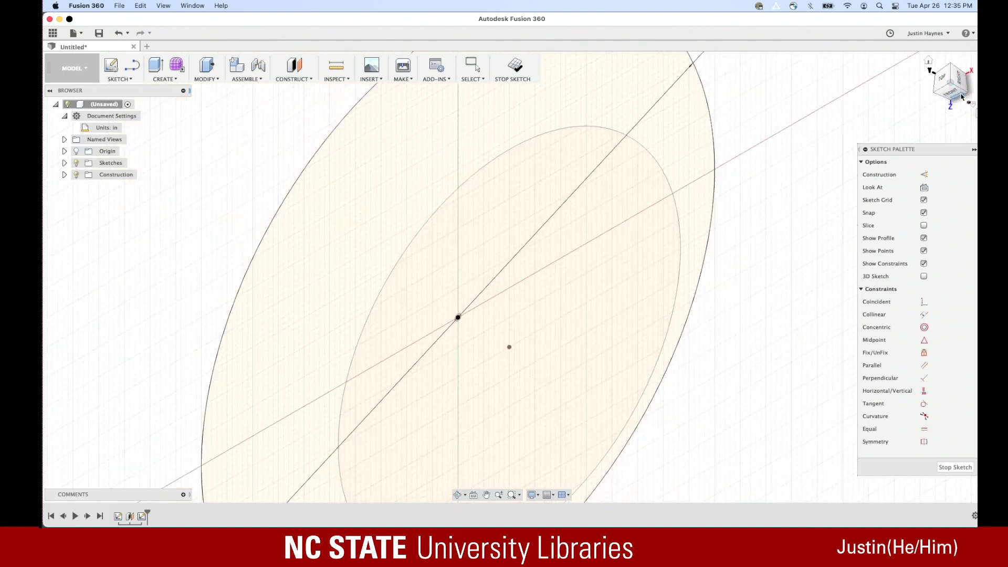
click(929, 60)
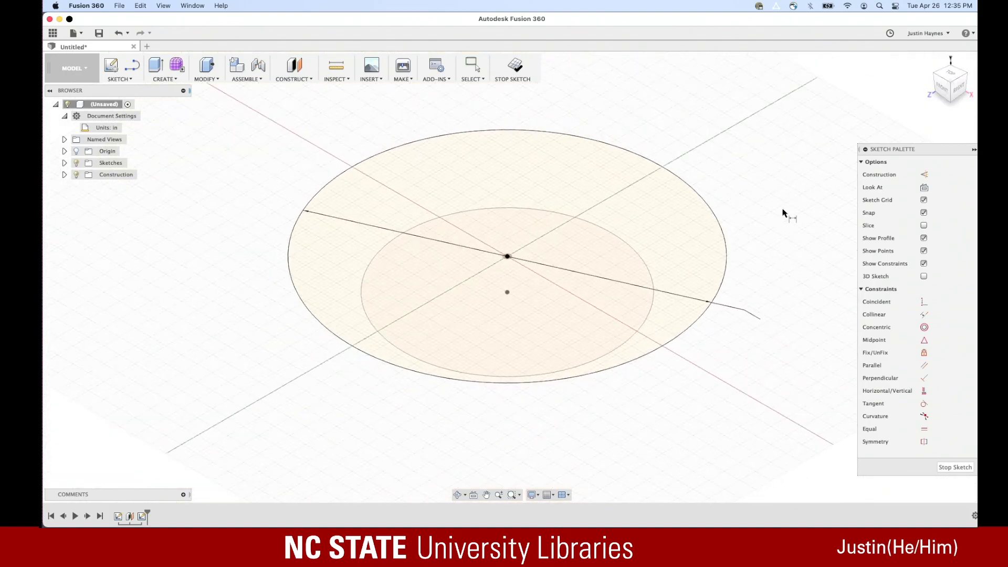
click(942, 91)
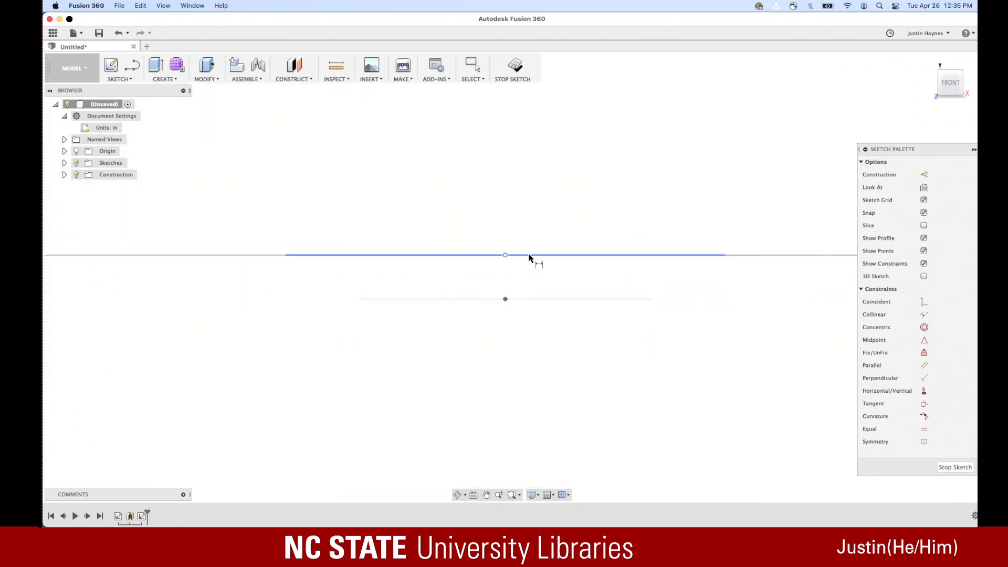
scroll(529, 255, down, 3)
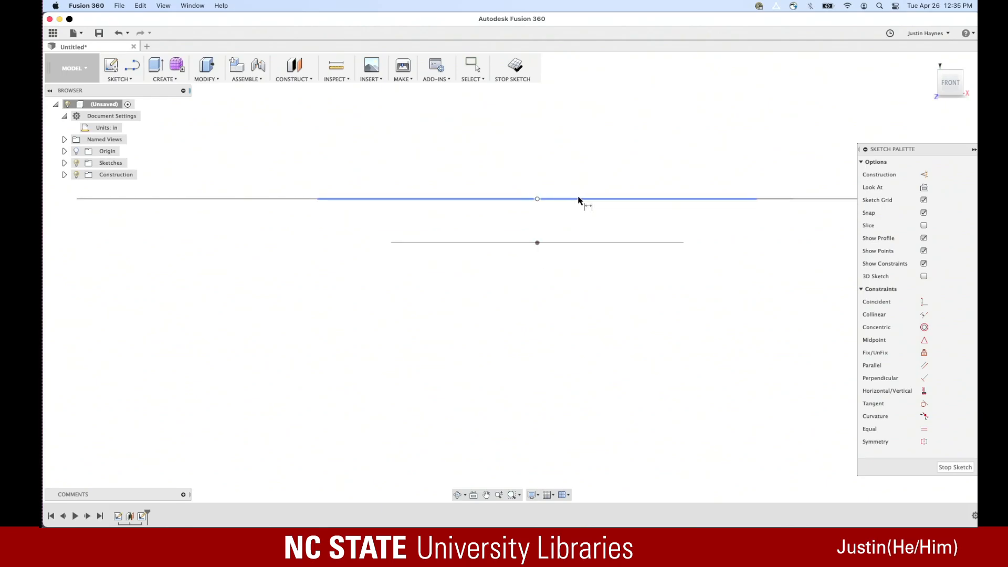
click(928, 60)
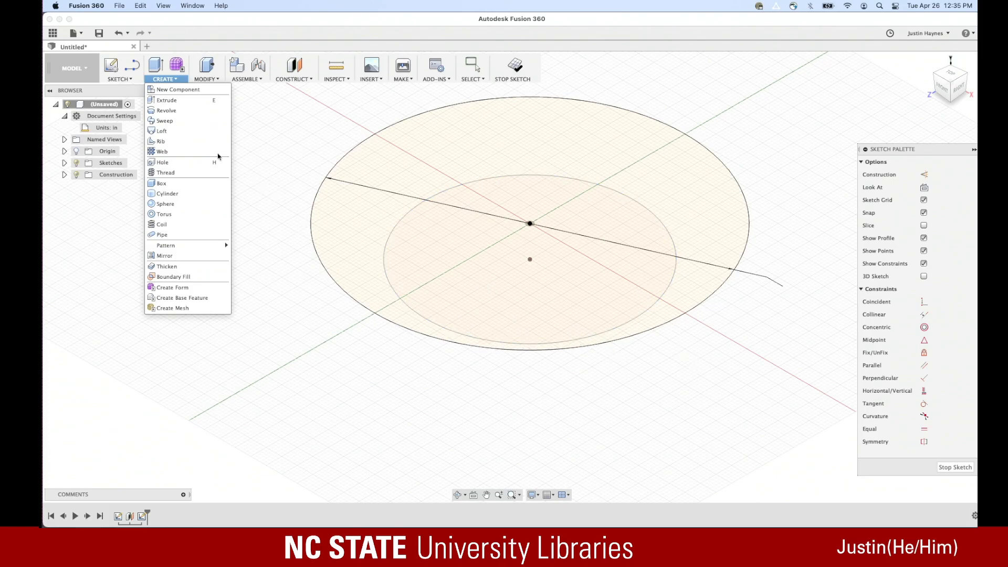
click(162, 131)
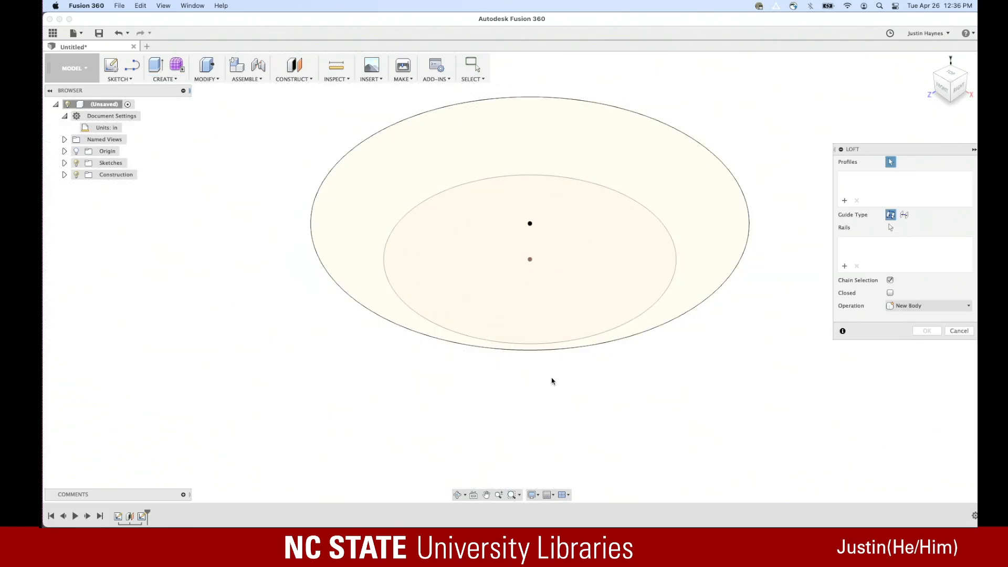
click(945, 101)
click(640, 244)
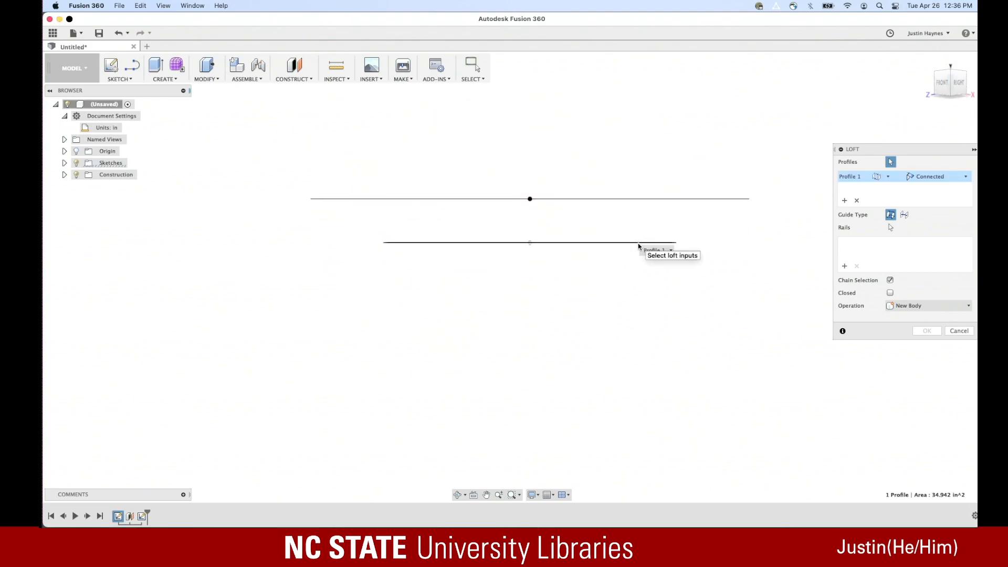
click(649, 199)
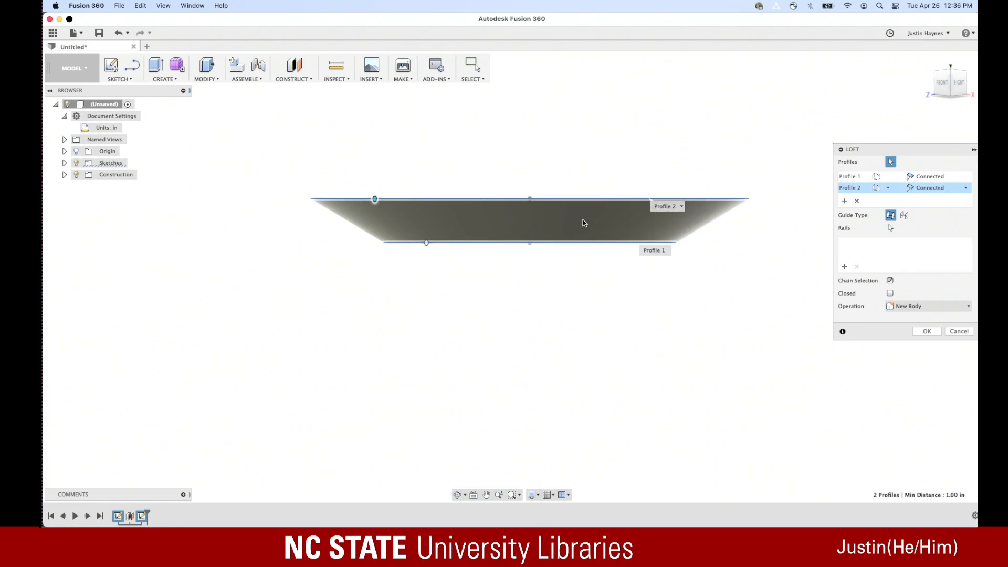
click(949, 74)
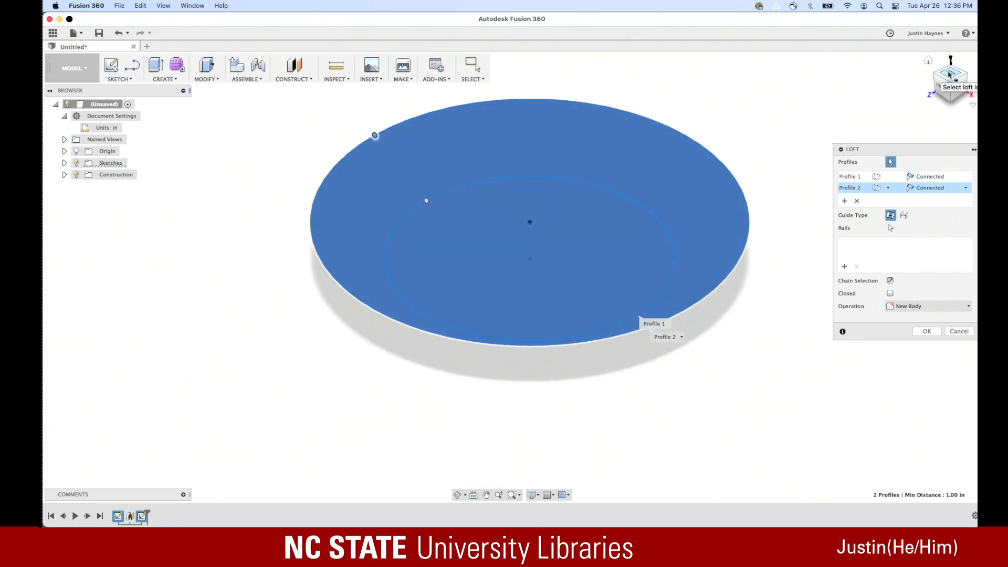
click(939, 86)
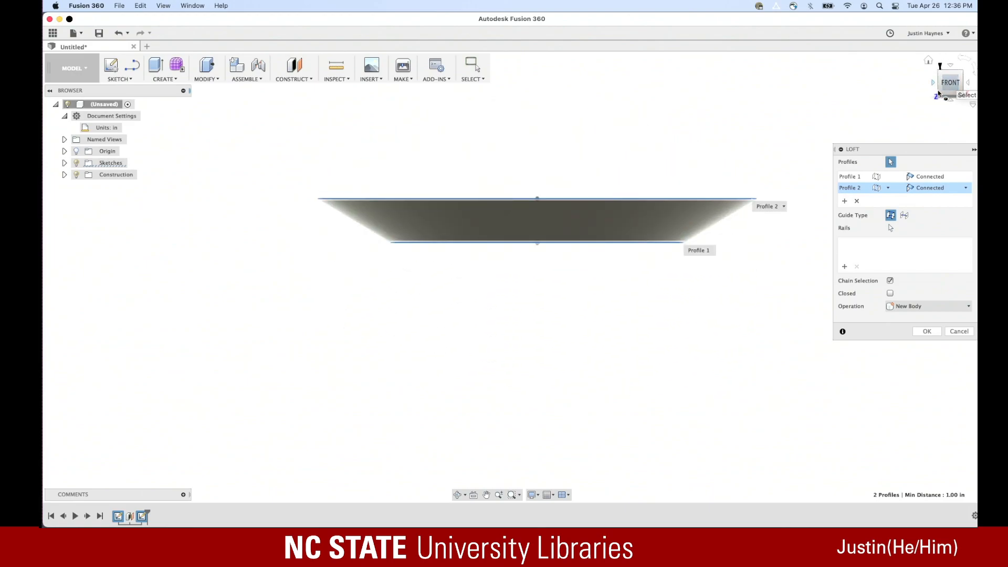
click(960, 76)
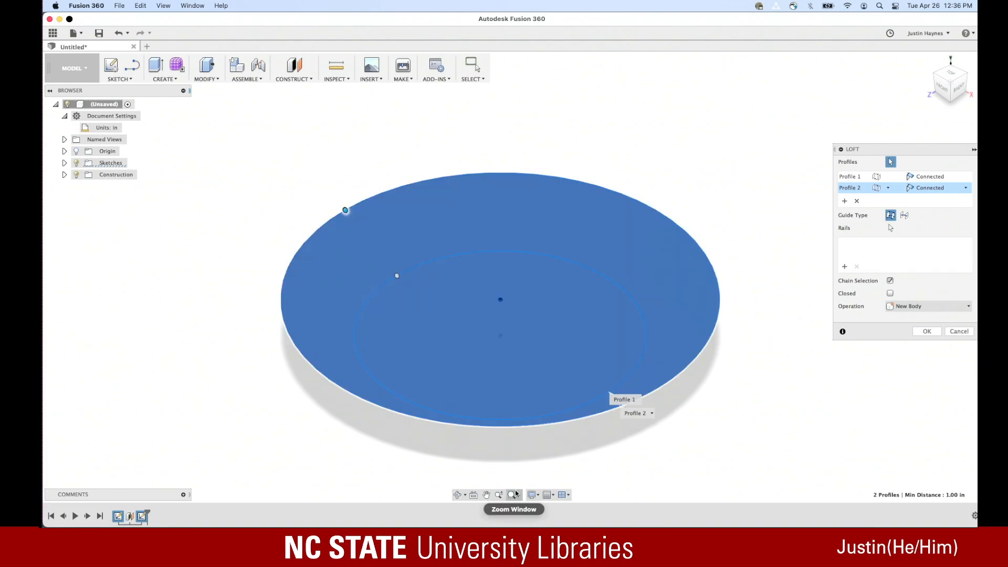
click(929, 333)
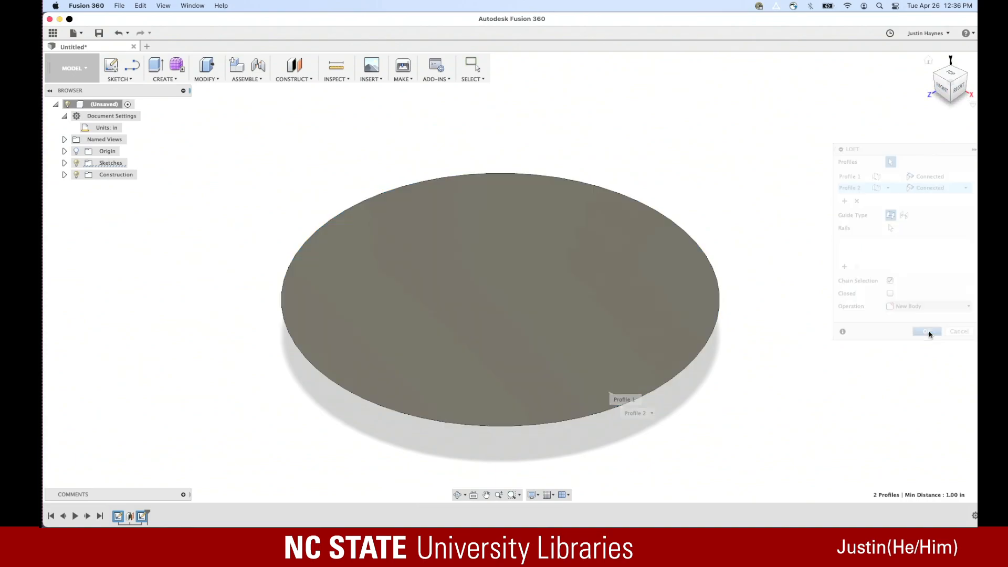
click(944, 90)
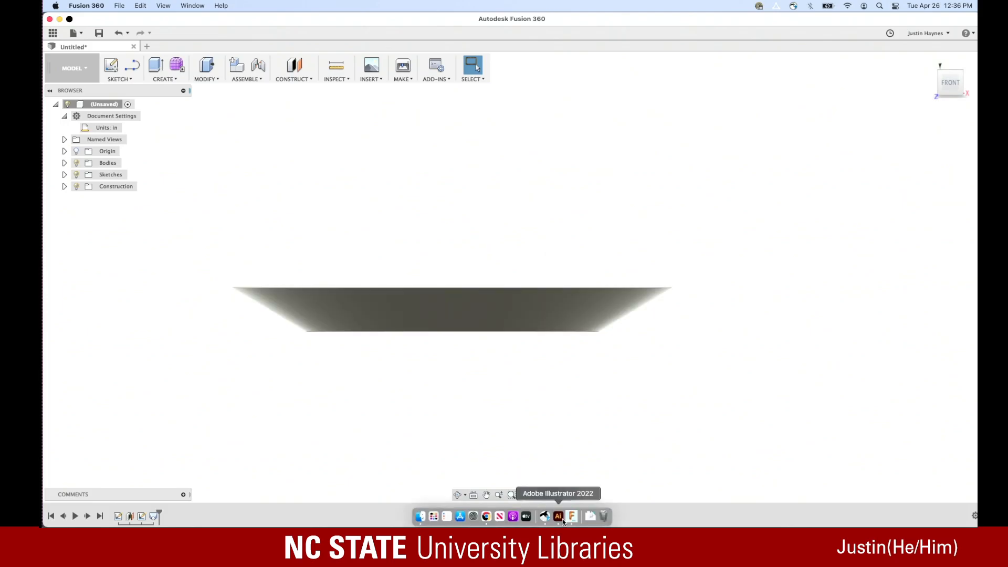
Switch to Illustrator, examine the heights of the canister's straight section and groove above the bottom chamfer, and return to Fusion 360
click(558, 520)
scroll(532, 394, down, 5)
scroll(532, 394, right, 6)
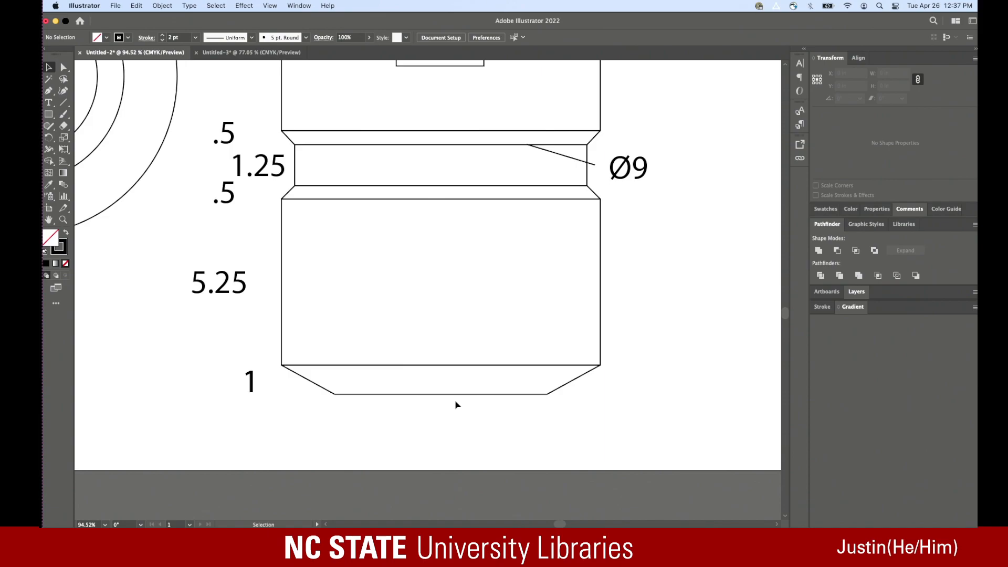
scroll(446, 380, up, 3)
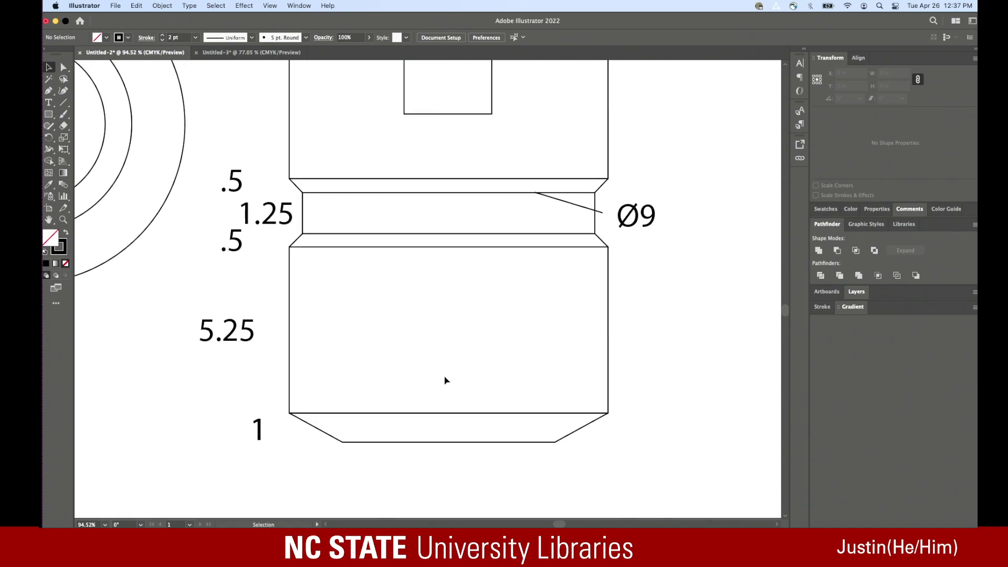
scroll(446, 380, up, 3)
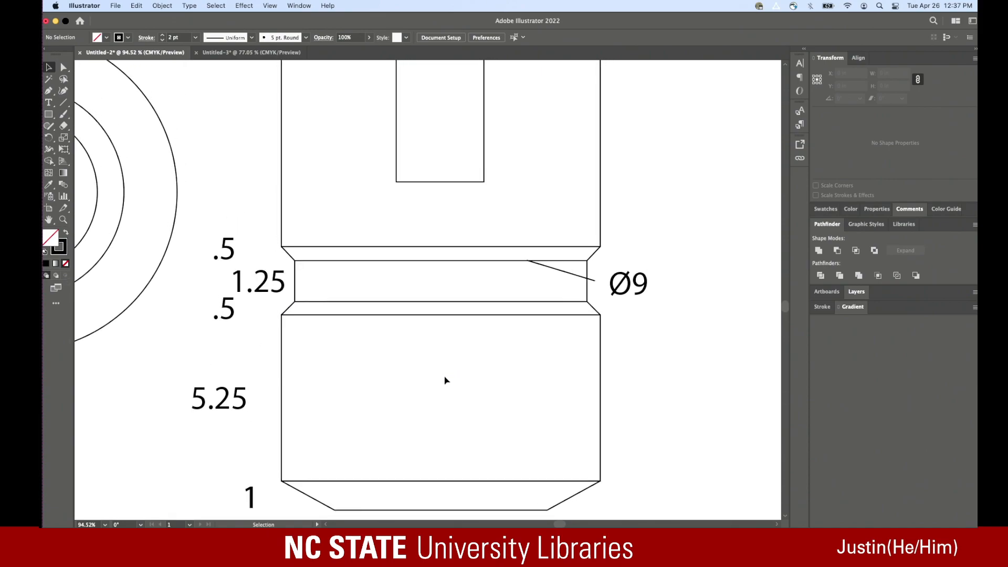
scroll(497, 376, up, 8)
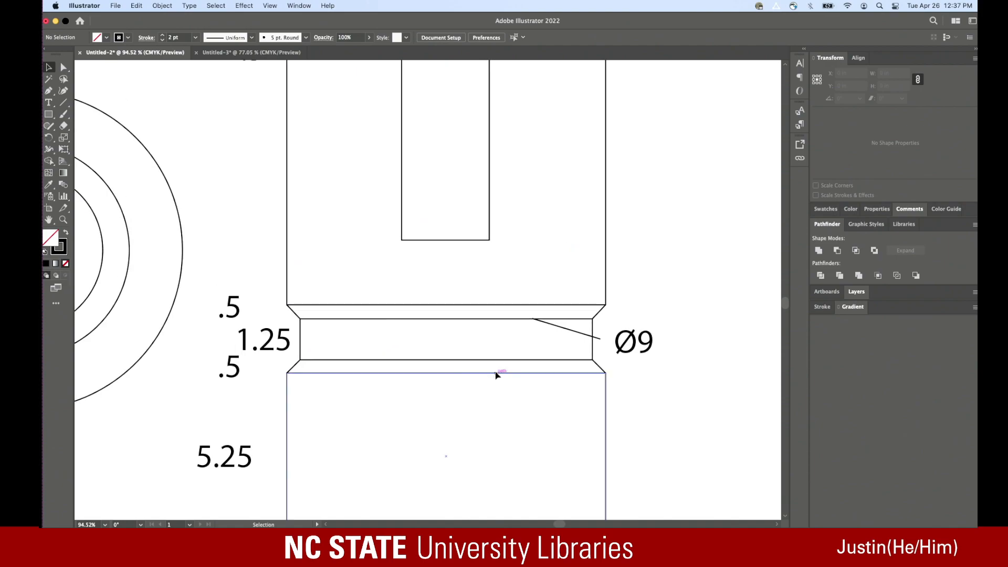
scroll(496, 376, down, 5)
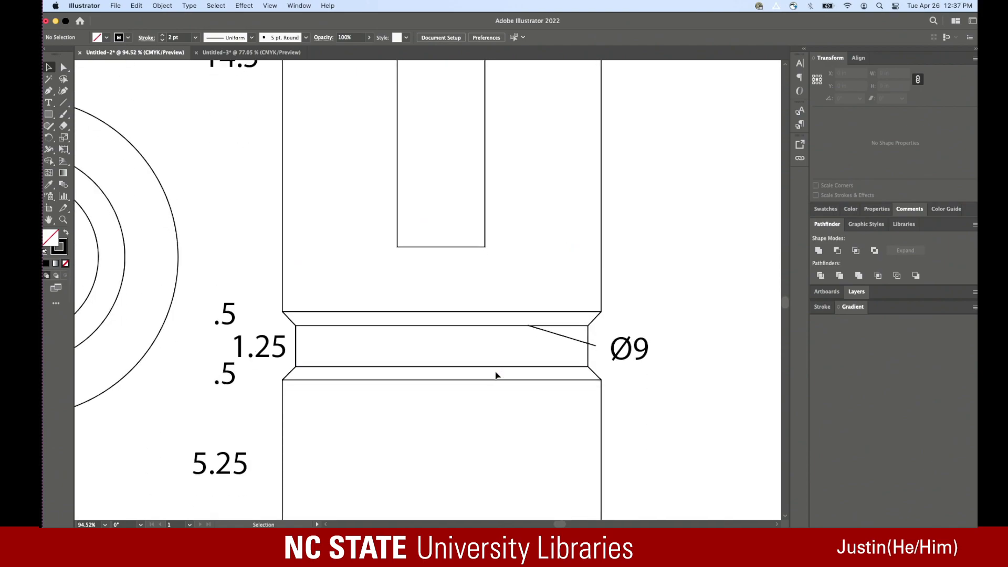
mouse_move(488, 525)
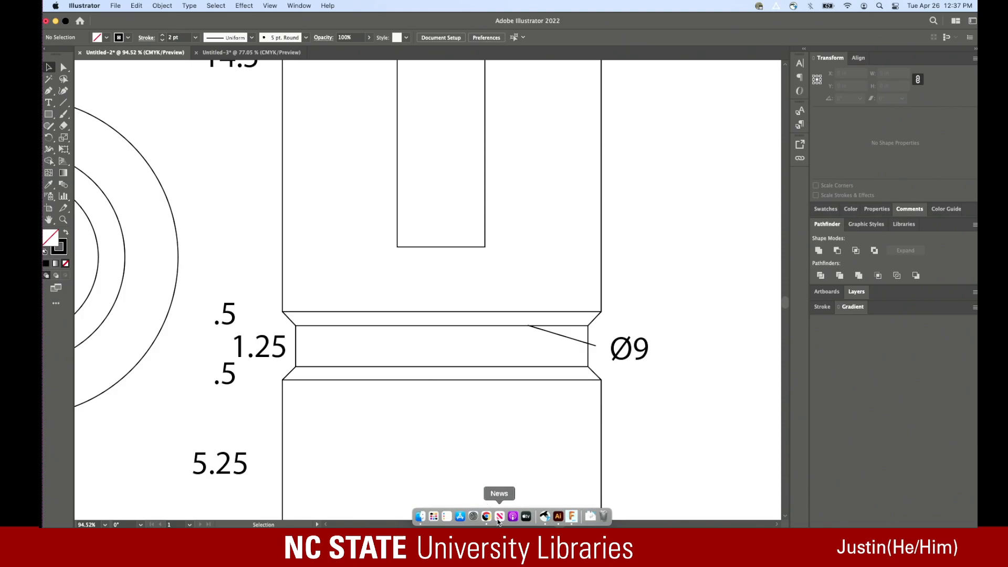
click(573, 518)
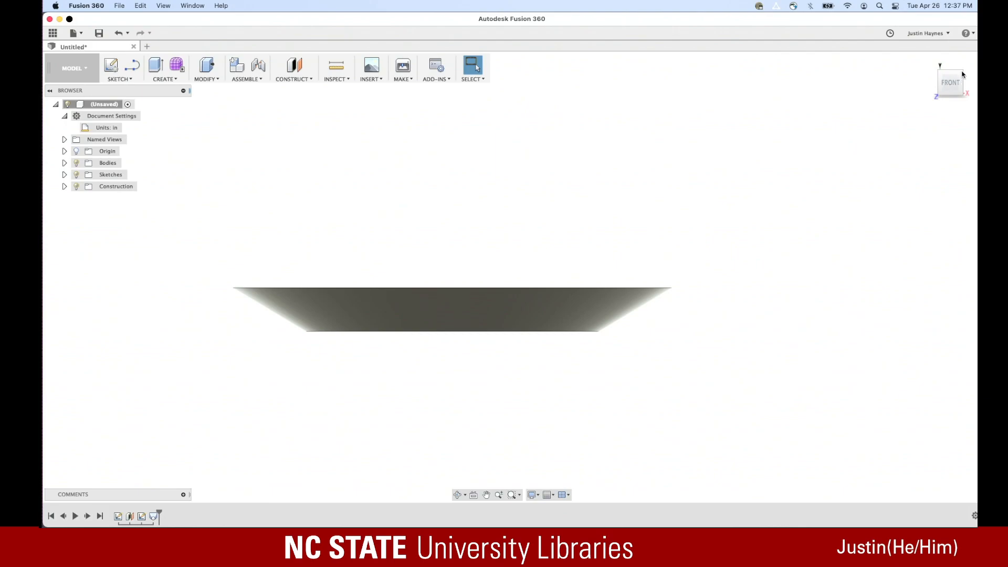
right_click(860, 167)
click(860, 175)
click(158, 79)
Create a construction plane offset 5.25 in from the top face of the lofted base
click(296, 80)
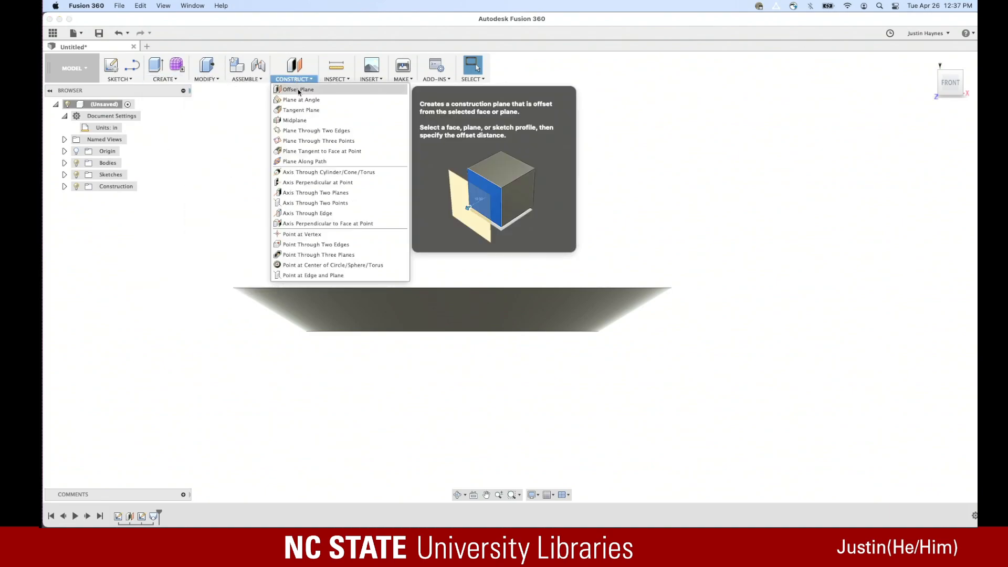
click(300, 91)
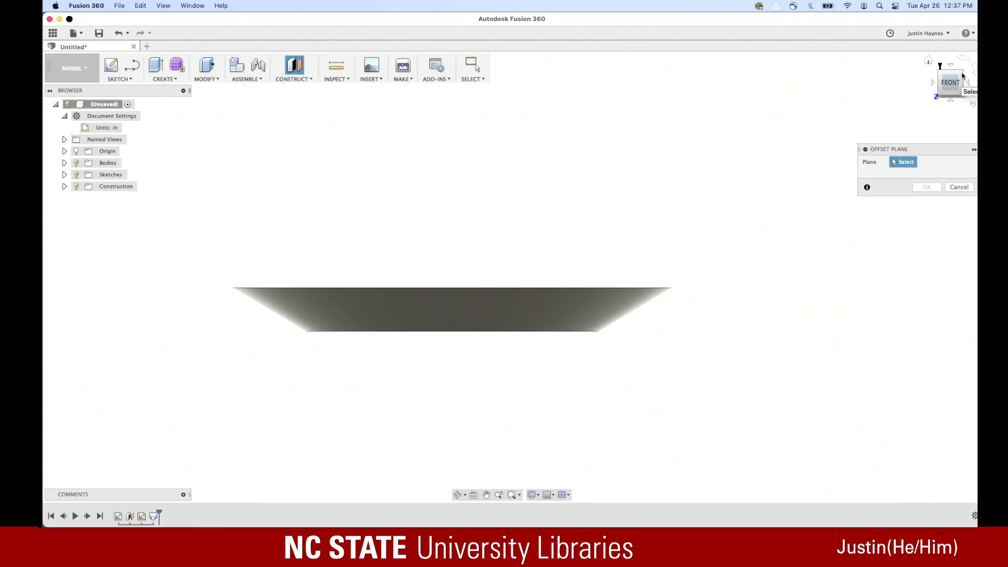
middle_drag(670, 211, 654, 239)
scroll(653, 238, down, 1)
right_drag(638, 214, 634, 223)
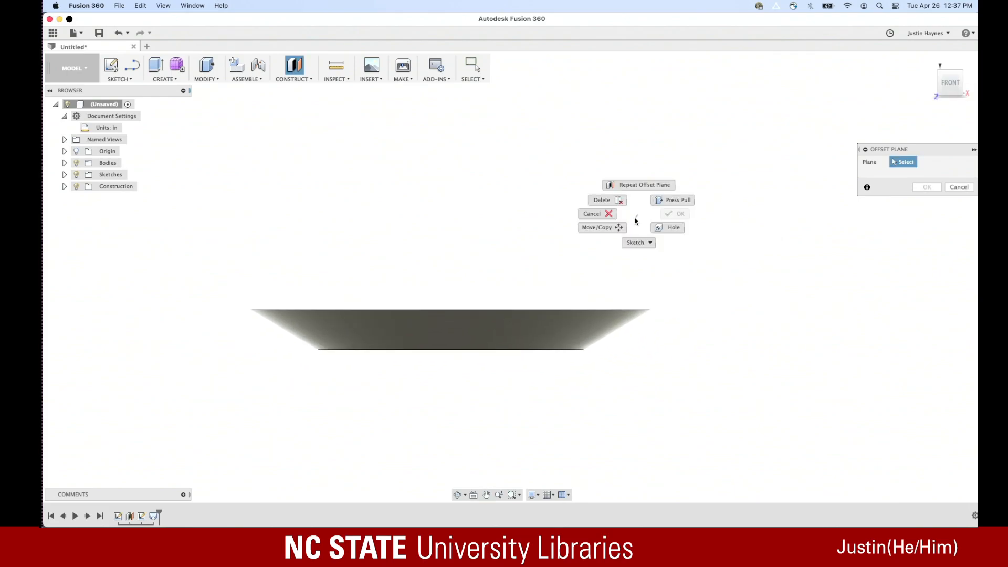
click(639, 218)
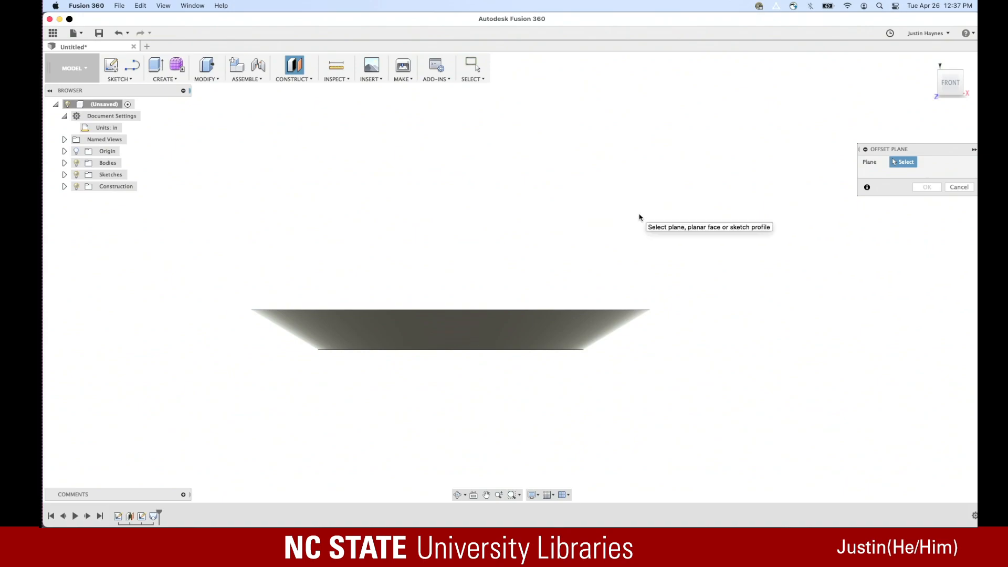
shift+middle_drag(641, 218, 728, 270)
scroll(660, 264, down, 3)
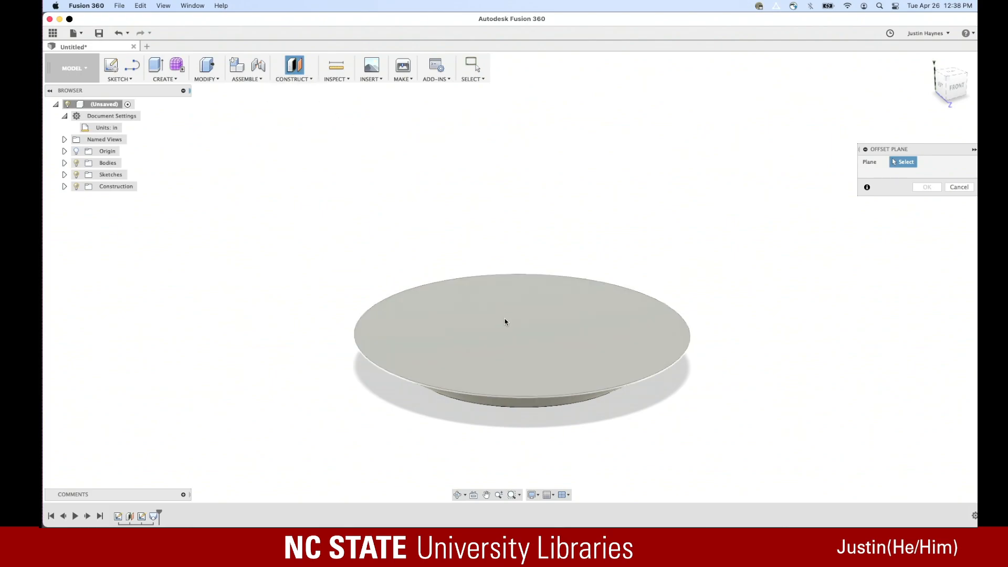
click(494, 295)
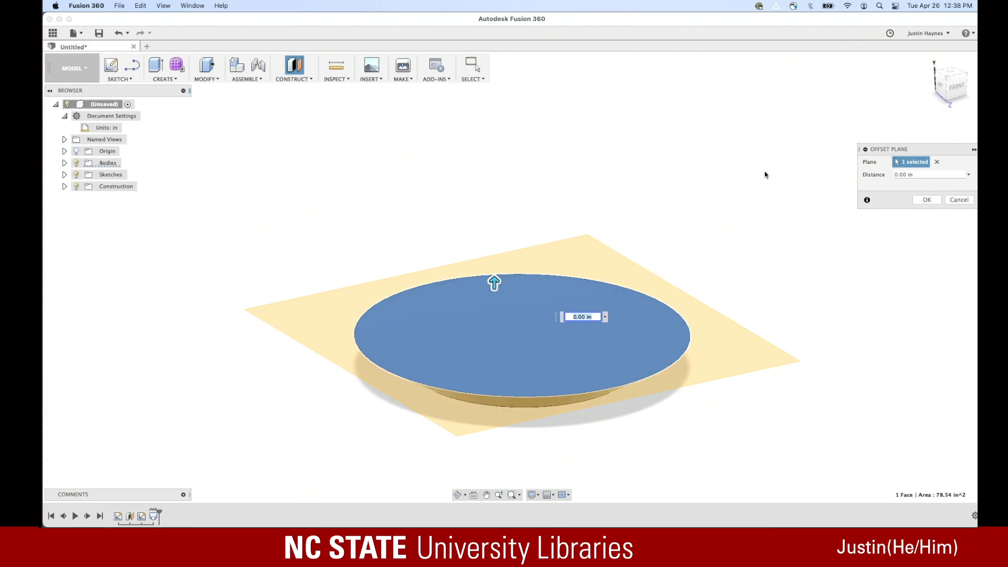
text(5.25)
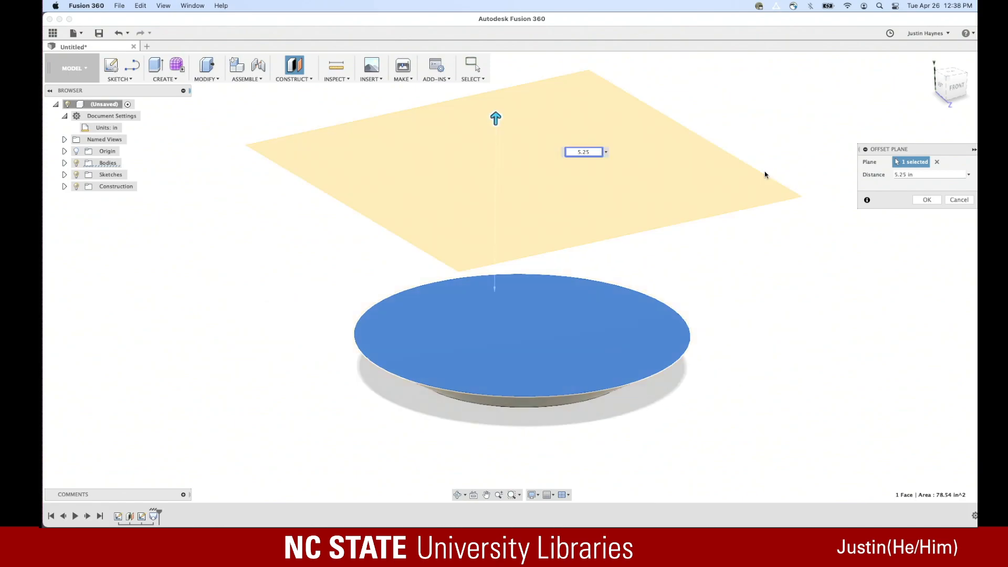
click(927, 200)
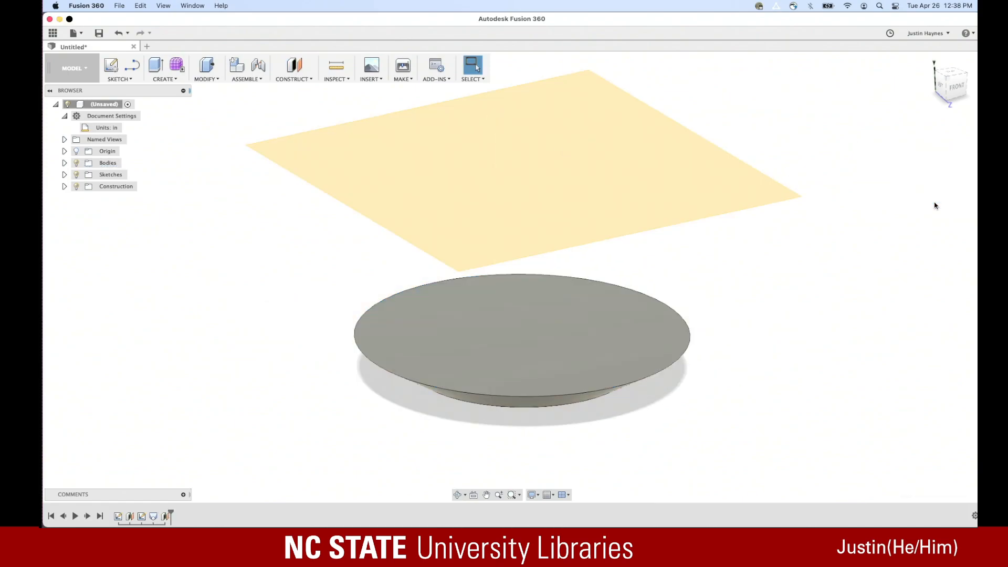
Sketch a center-diameter circle 10 in across on the new offset plane, centred on the origin, and finish the sketch
click(117, 79)
mouse_move(142, 121)
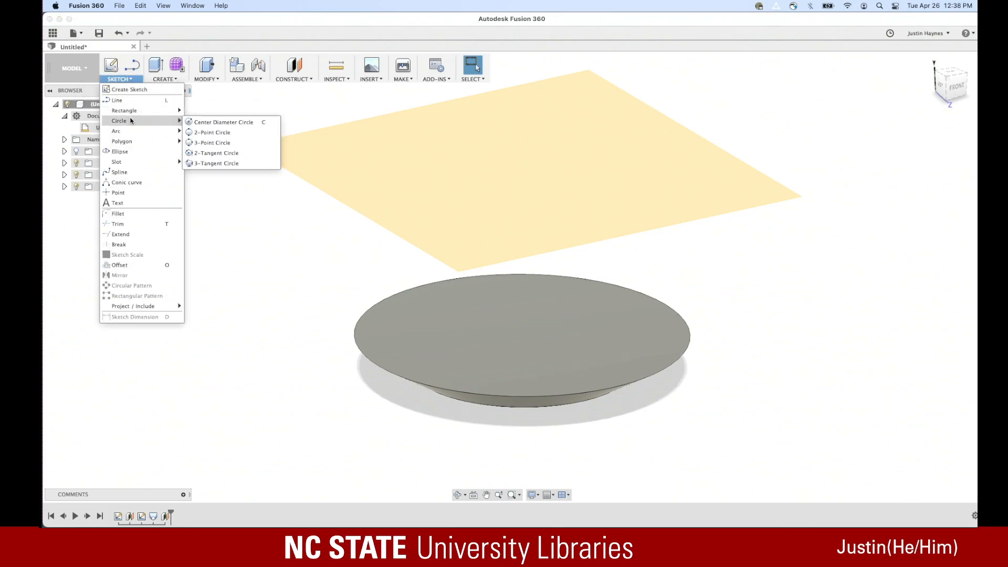
click(221, 126)
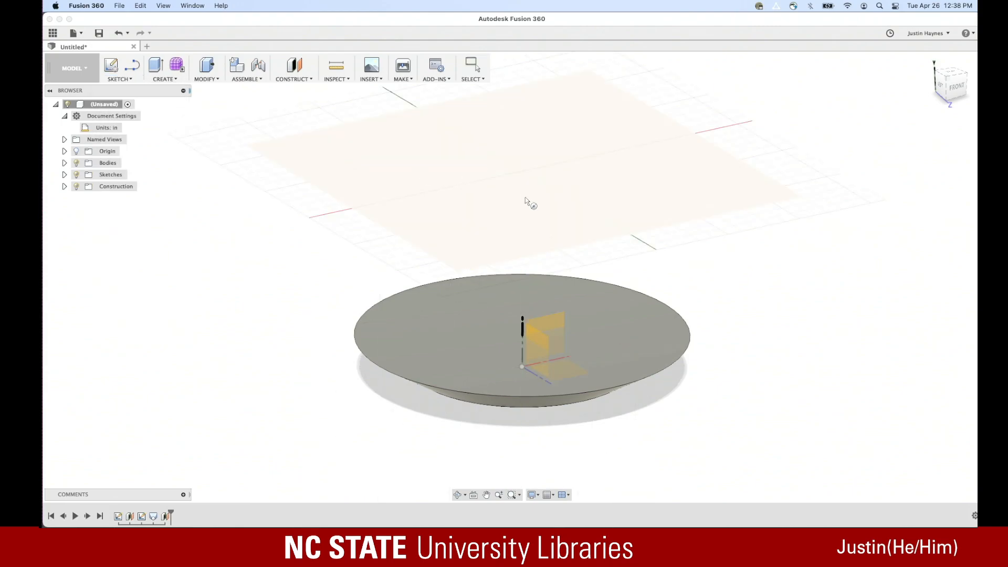
click(527, 174)
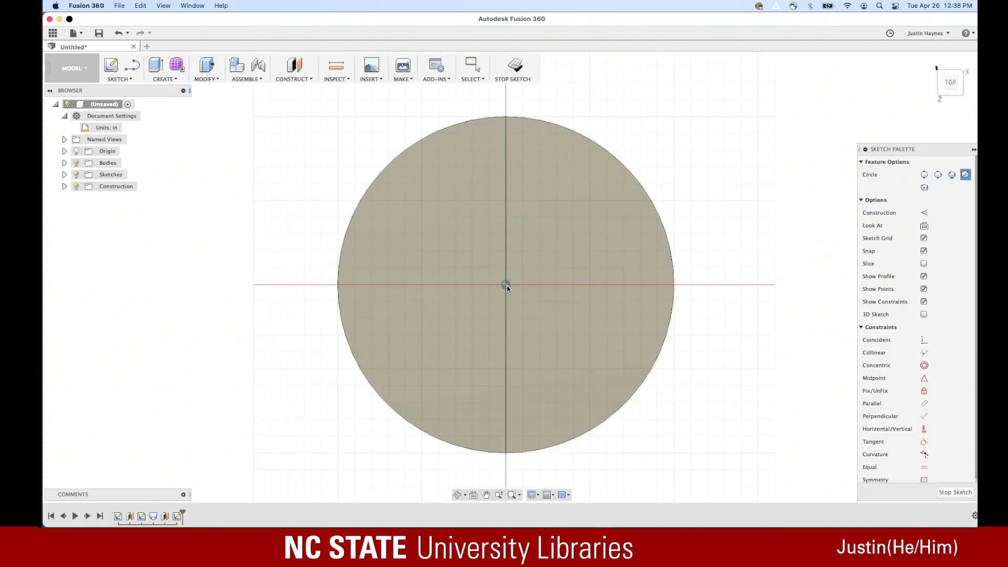
click(506, 286)
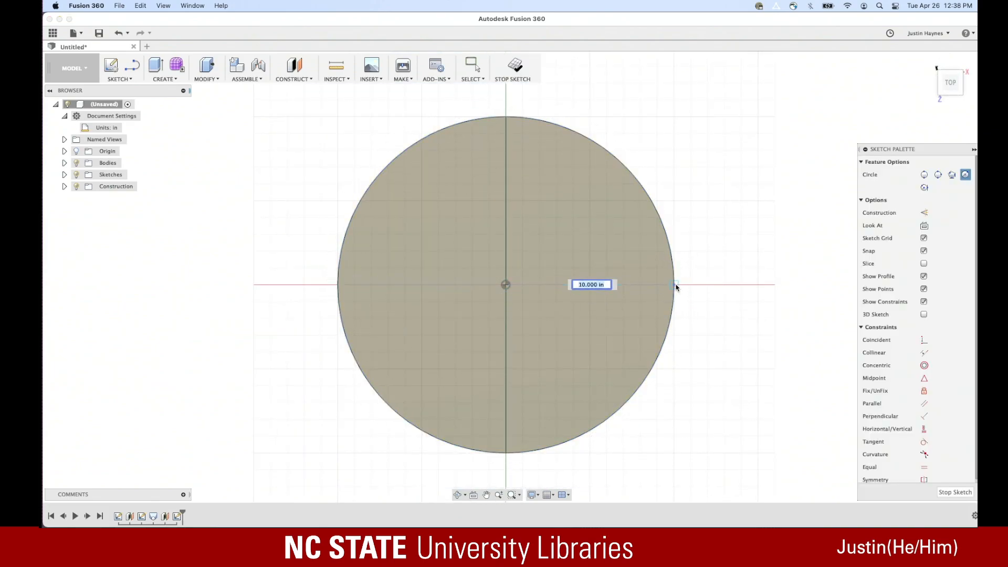
click(674, 285)
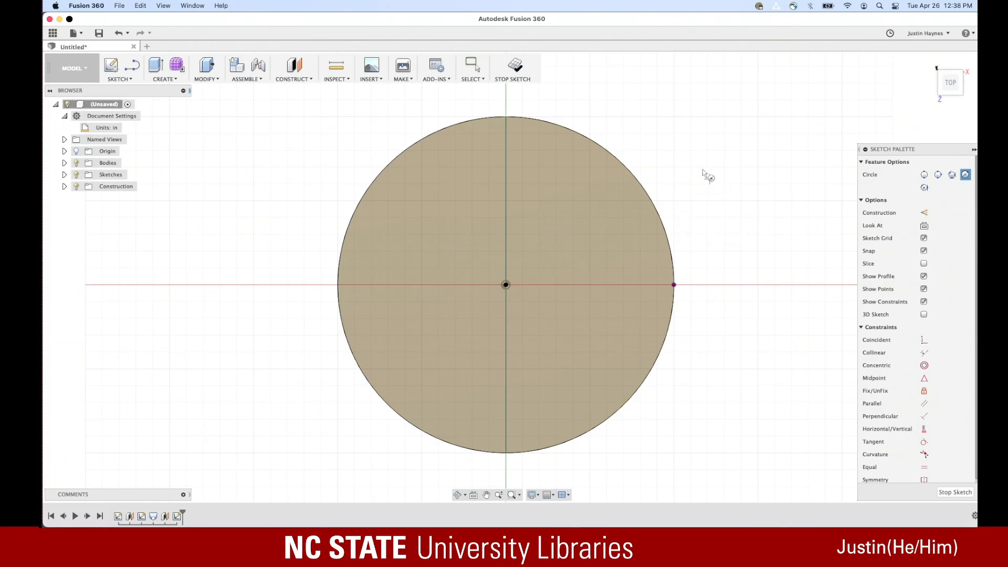
click(928, 62)
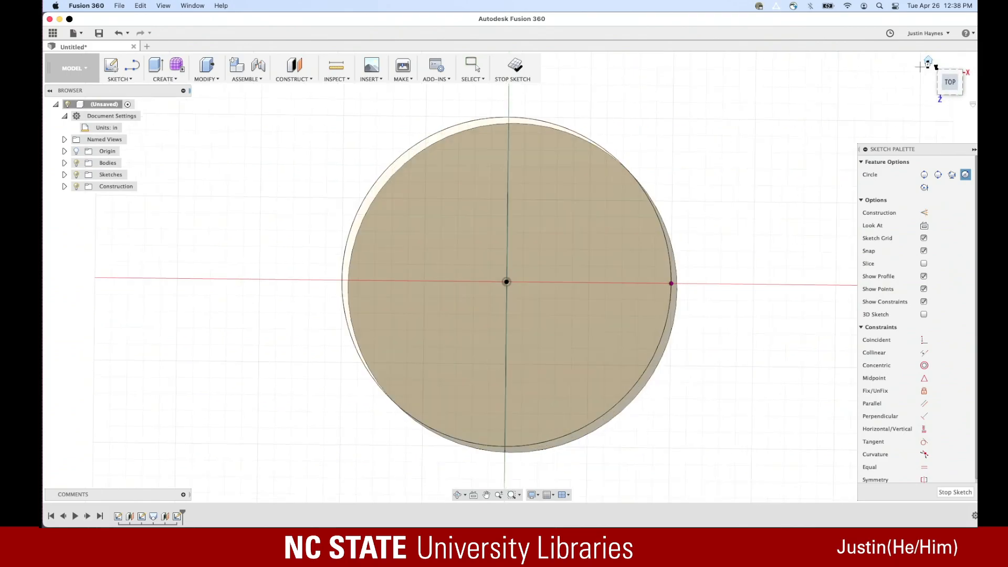
click(515, 66)
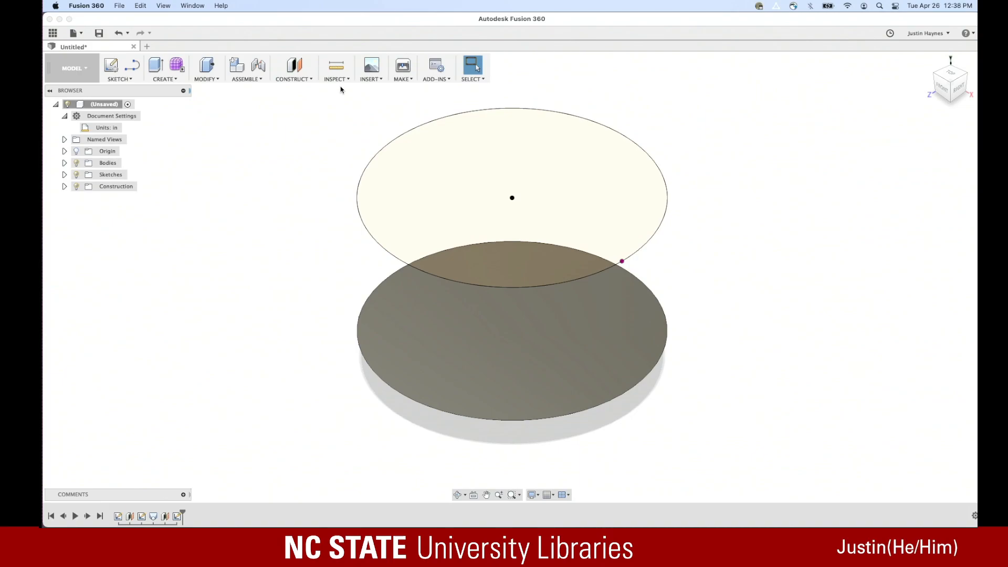
Loft from the top face of the lofted base to the upper 10 in circle, joining it to the existing body
click(170, 81)
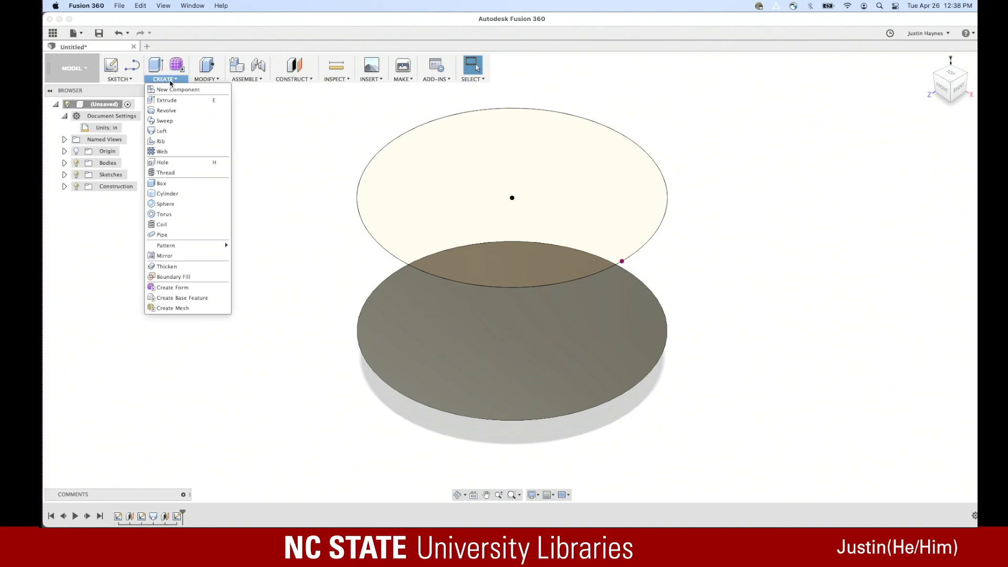
click(167, 131)
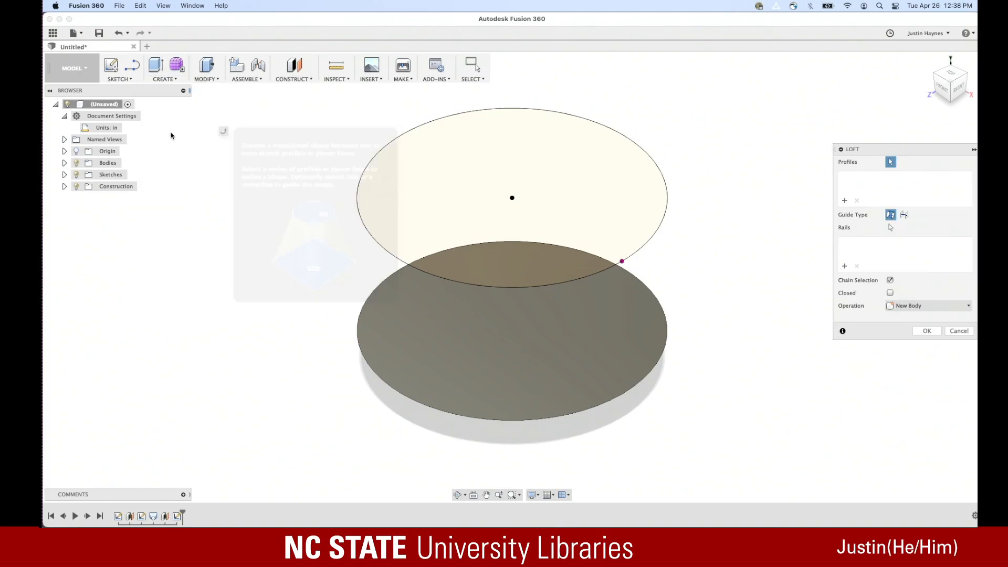
click(449, 316)
click(427, 250)
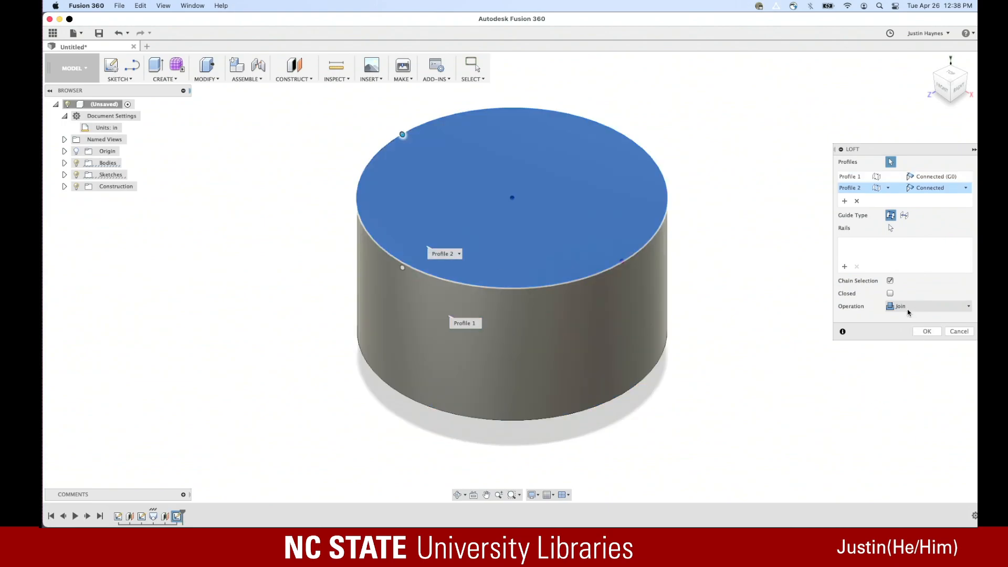
click(928, 331)
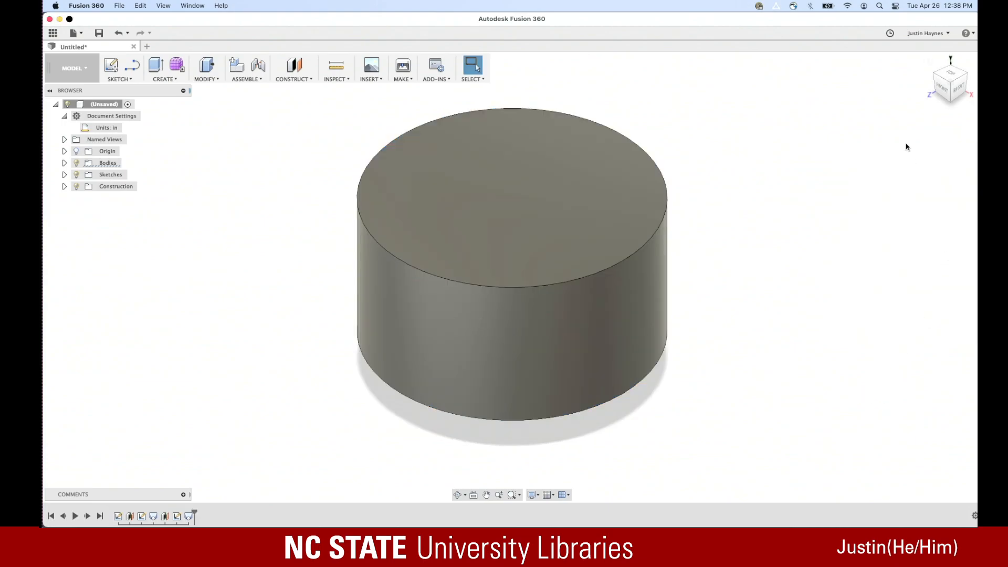
View the body from the front, examine the canister's lower sections in the Illustrator drawing, and return to Fusion 360
click(944, 90)
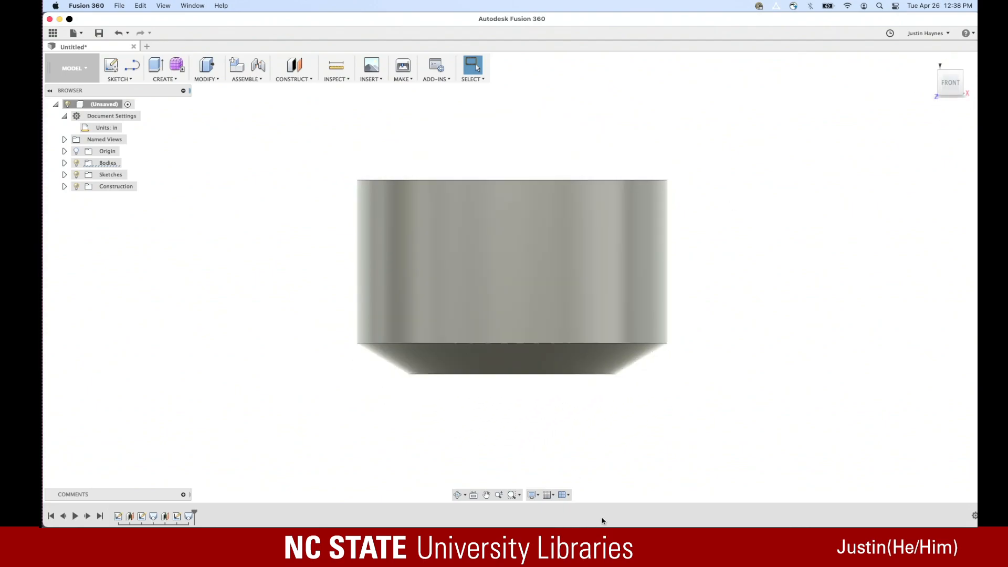
mouse_move(572, 526)
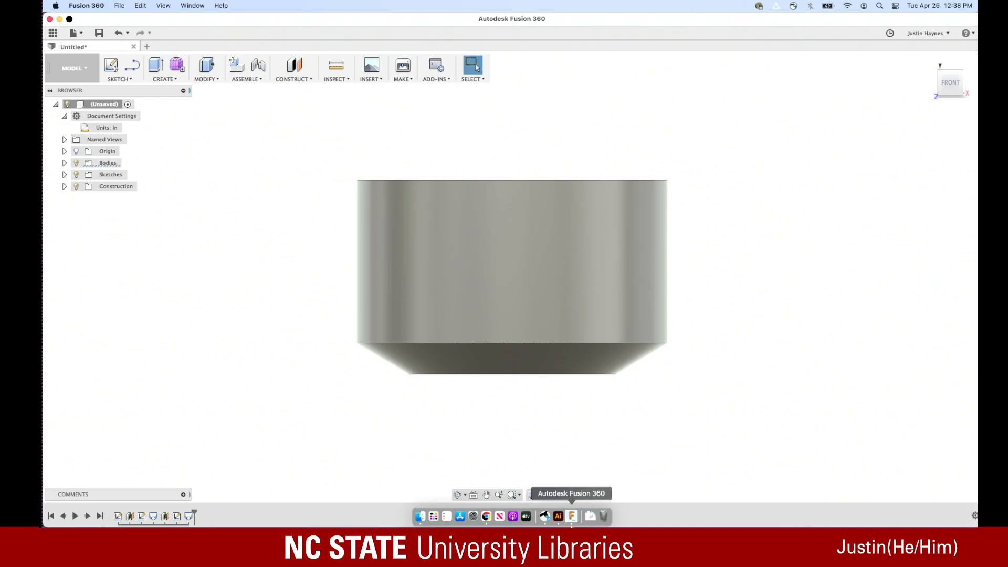
click(559, 516)
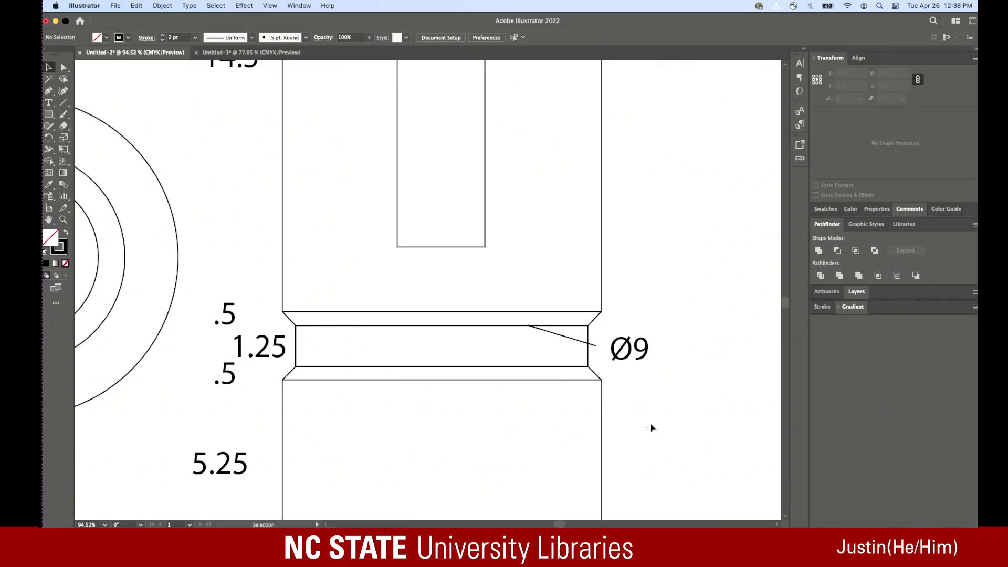
mouse_move(655, 414)
mouse_down()
mouse_move(624, 225)
mouse_move(633, 225)
mouse_up()
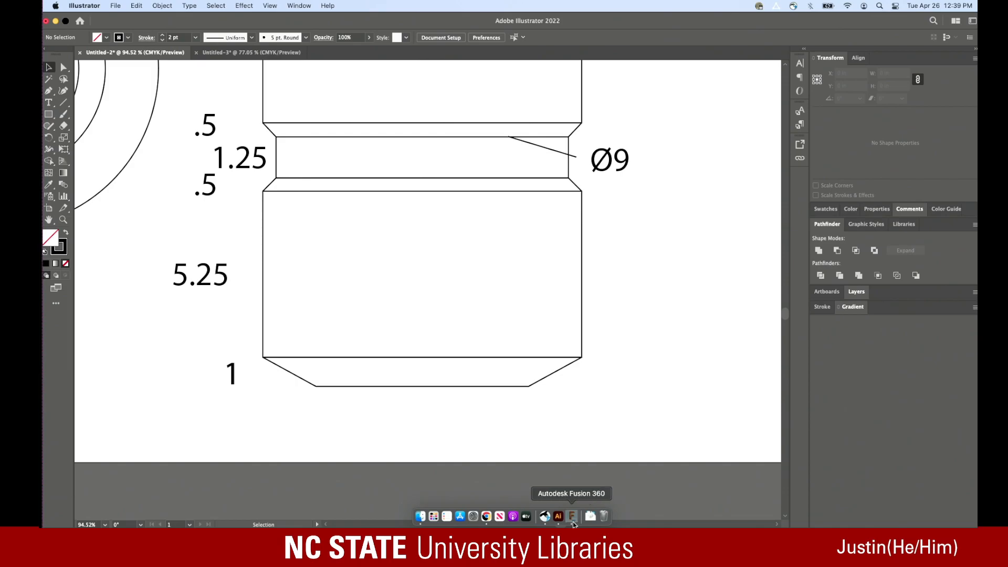
click(573, 523)
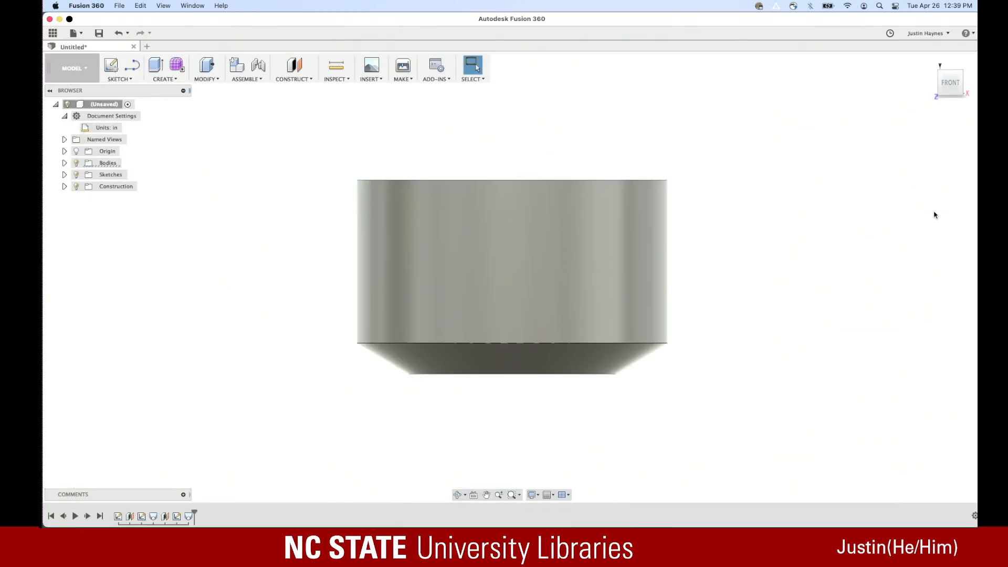
Resize and reposition the Fusion 360 and Illustrator windows so the model and the drawing sit side by side
drag(978, 258, 484, 232)
click(689, 278)
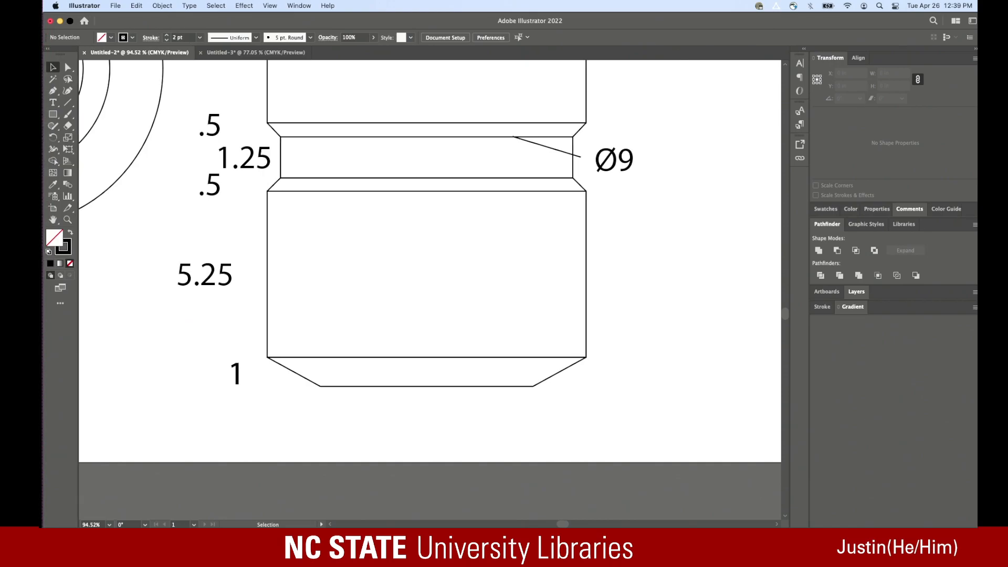
drag(978, 178, 604, 178)
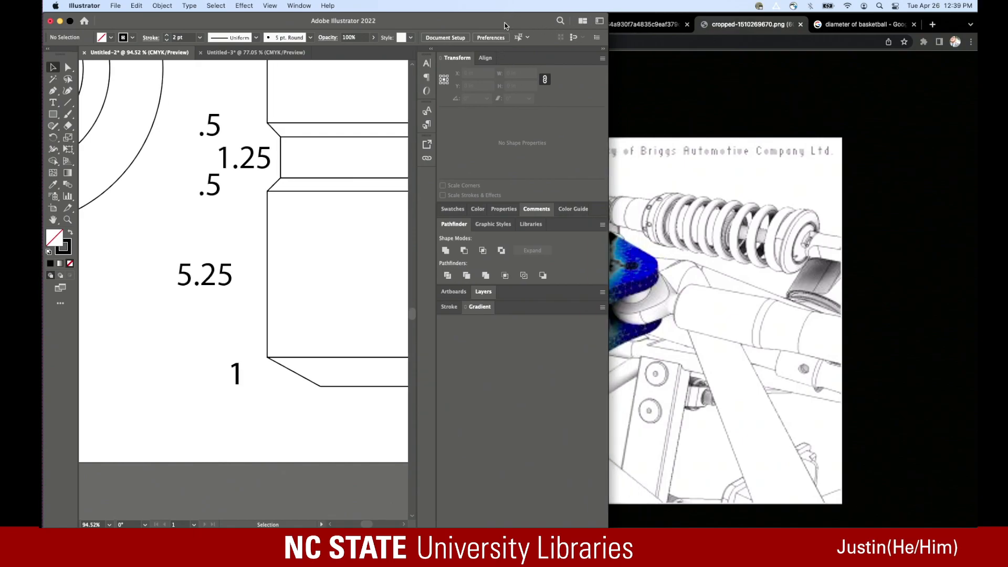
drag(541, 36, 986, 3)
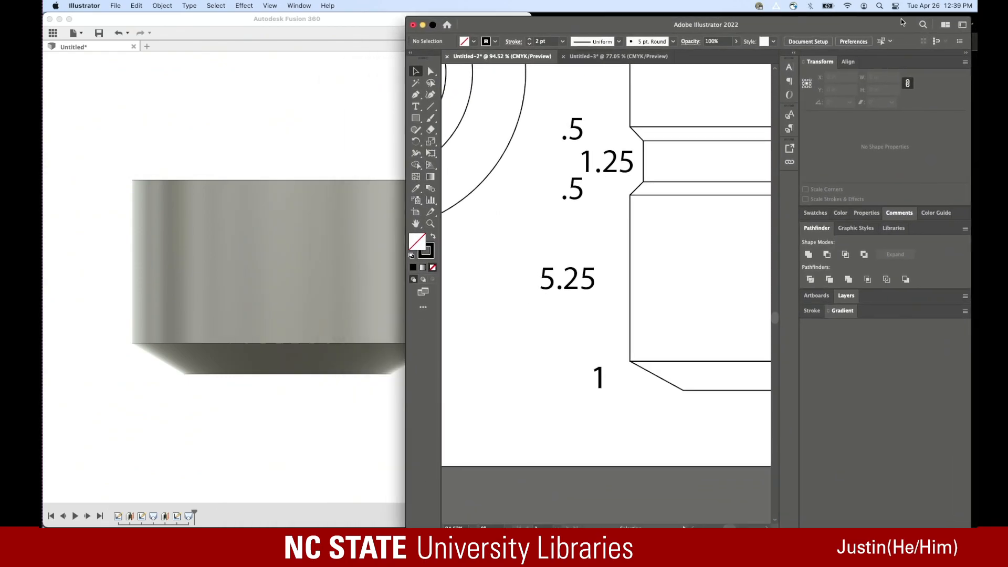
Examine the canister's base, straight section and Ø9 groove in the Illustrator drawing next to the model
scroll(693, 233, right, 6)
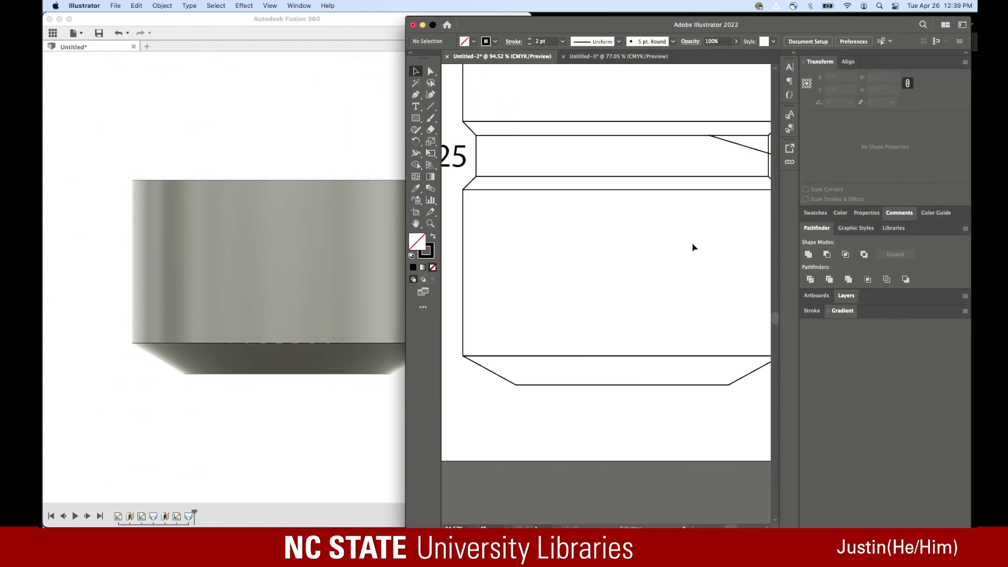
scroll(693, 248, left, 4)
alt+scroll(693, 248, down, 2)
alt+scroll(693, 248, up, 1)
scroll(693, 248, right, 5)
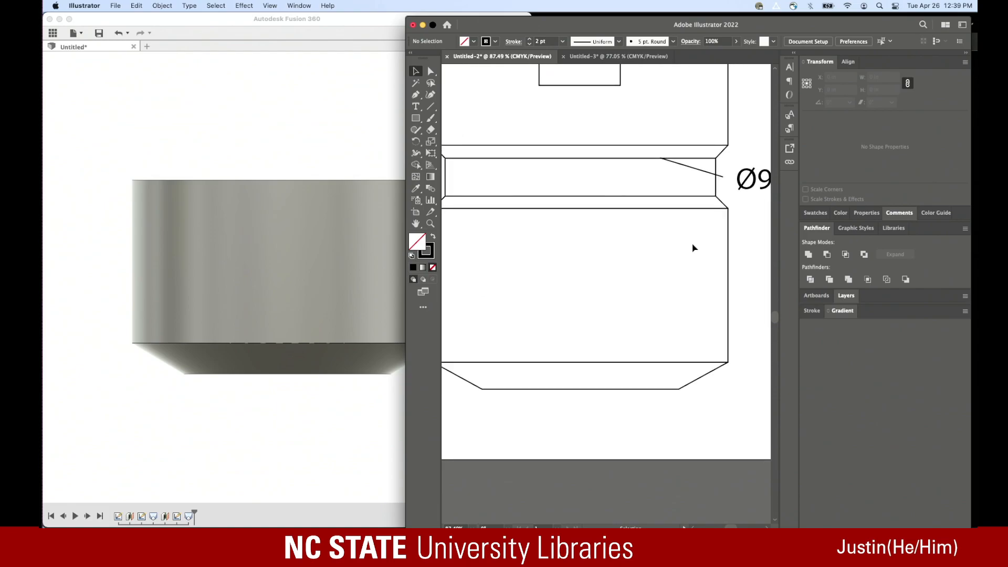
alt+scroll(693, 247, down, 1)
Try to narrow the Fusion 360 window further so more of the drawing shows beside the model
click(312, 149)
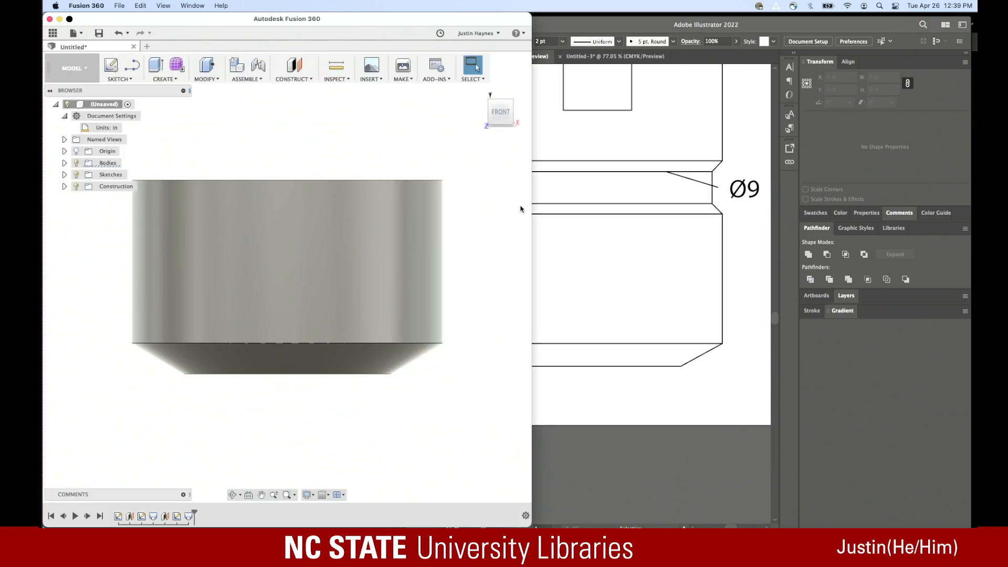
drag(532, 210, 461, 210)
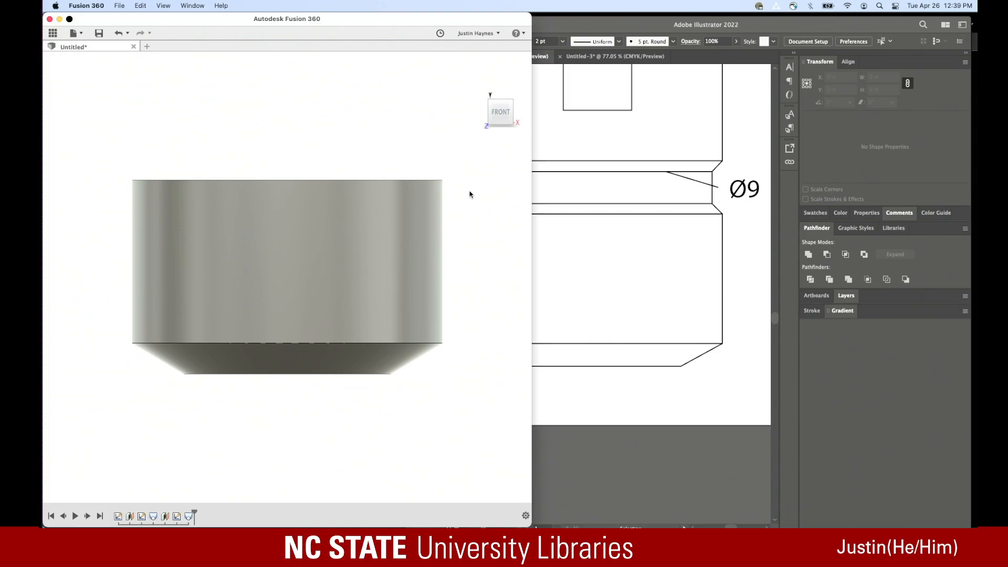
drag(532, 19, 476, 22)
scroll(472, 202, down, 3)
scroll(471, 203, up, 2)
scroll(471, 202, right, 2)
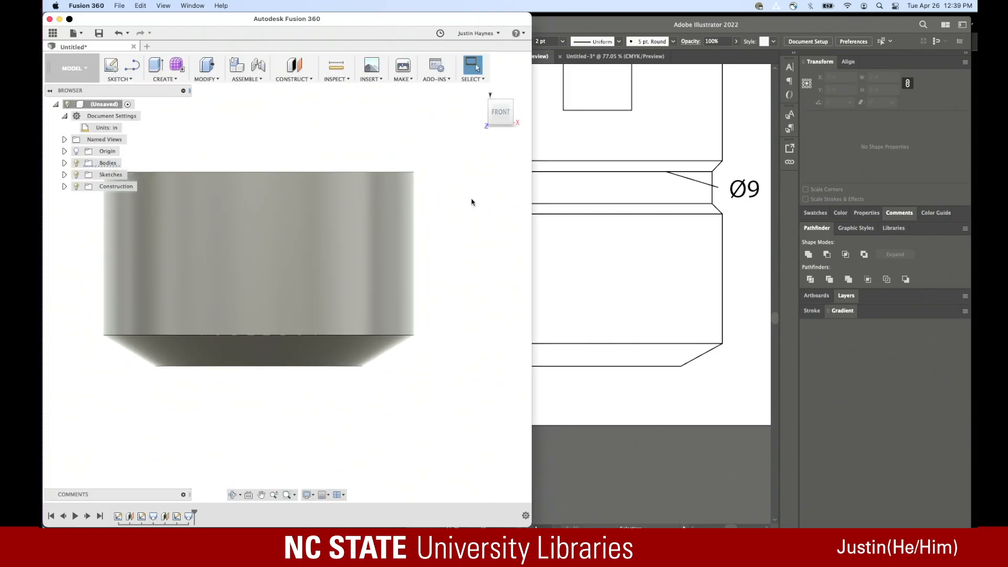
Compare the model's chamfered base and straight section with the same profile in the Illustrator drawing
click(685, 393)
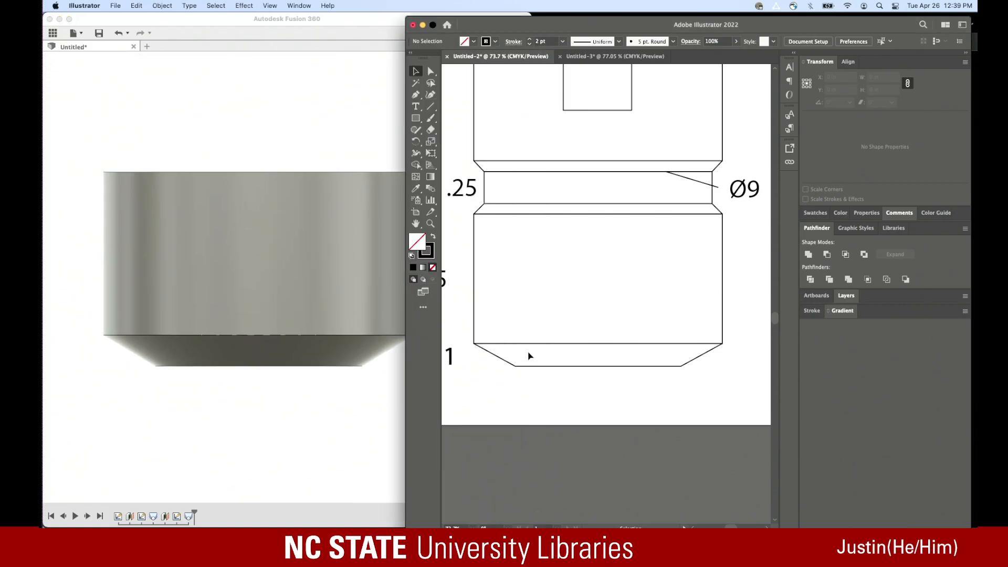
click(343, 321)
scroll(342, 320, right, 2)
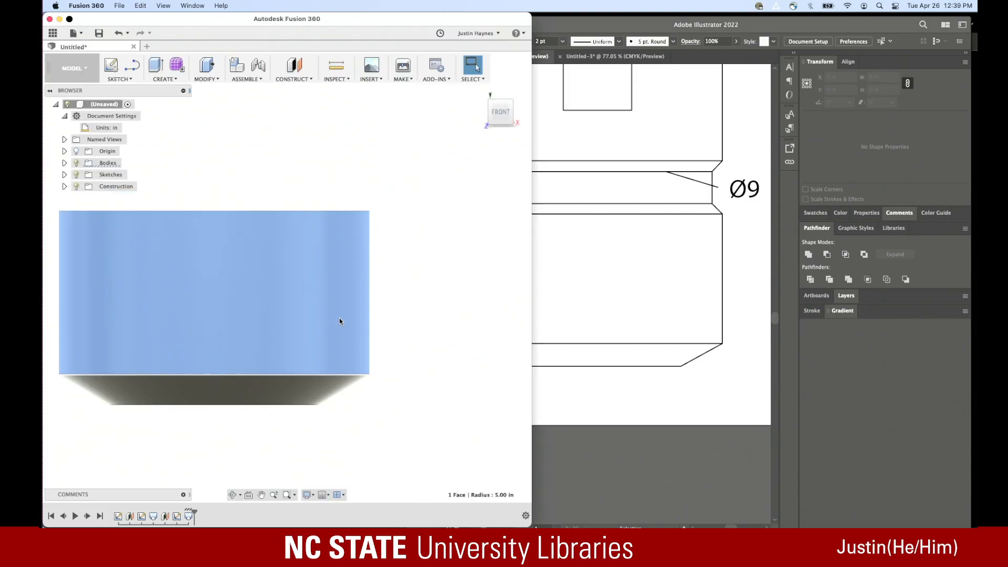
click(631, 400)
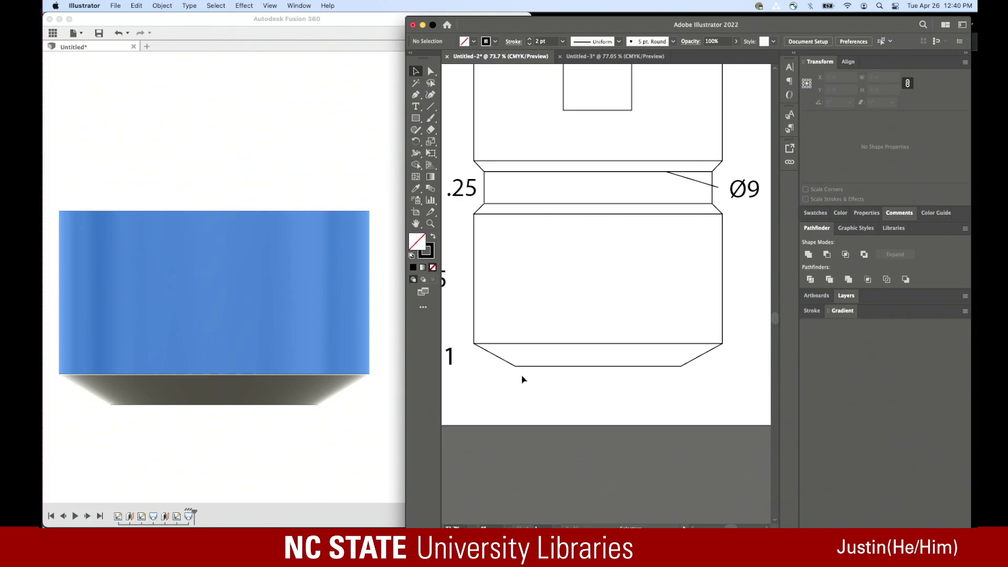
scroll(543, 378, up, 2)
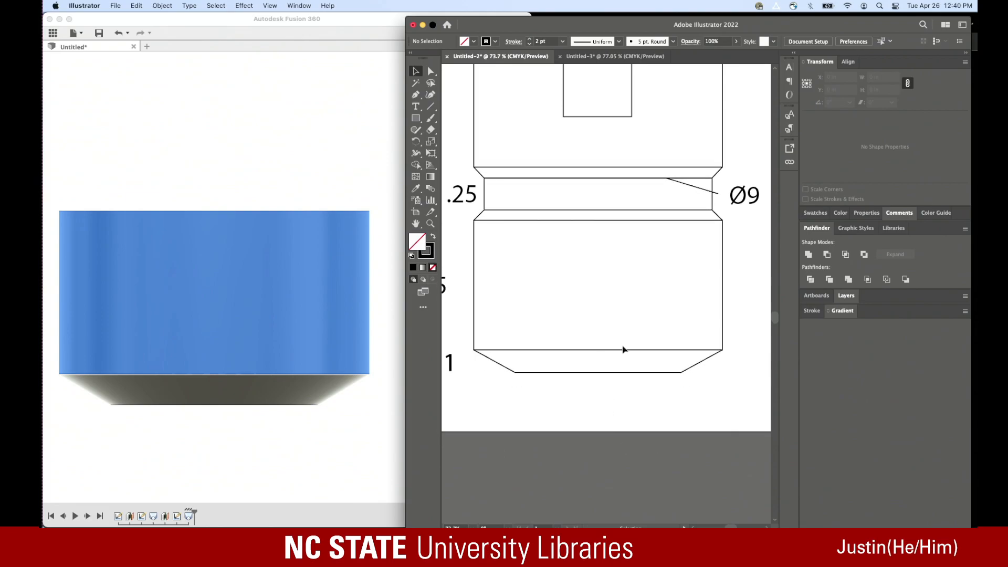
click(266, 122)
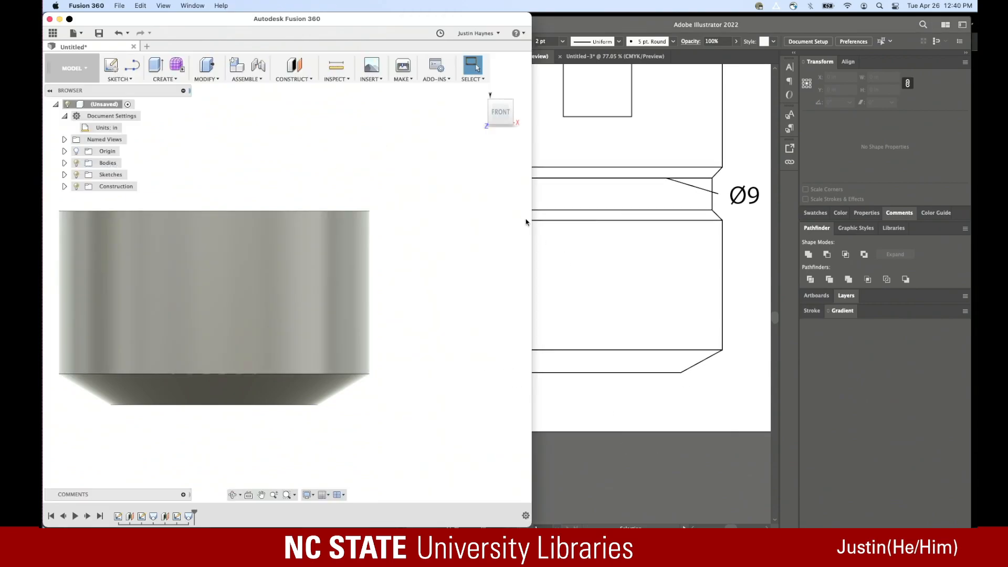
Restore the Fusion 360 window to full width and check the front view of the model against the Illustrator drawing
drag(531, 222, 978, 227)
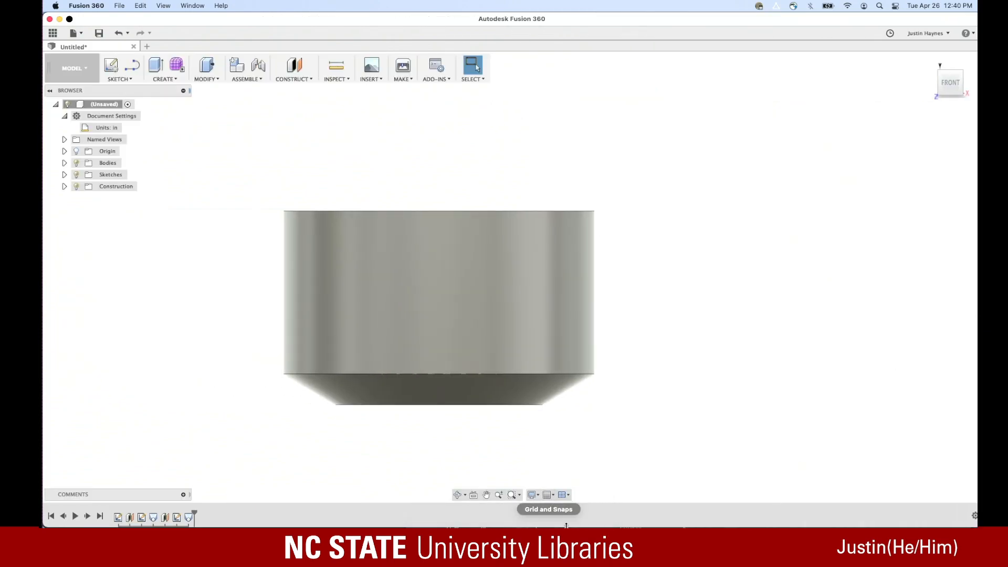
mouse_move(576, 527)
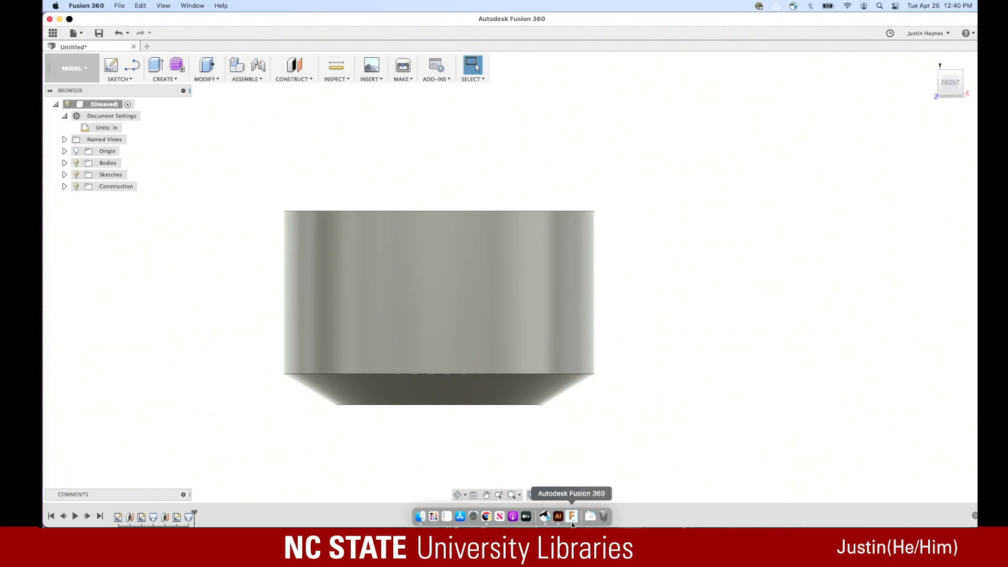
click(558, 516)
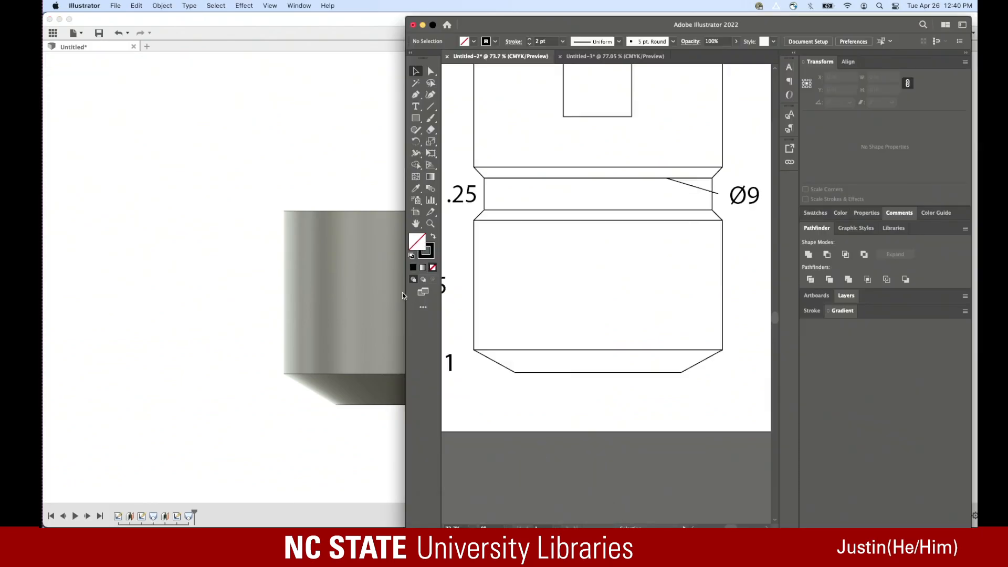
click(404, 290)
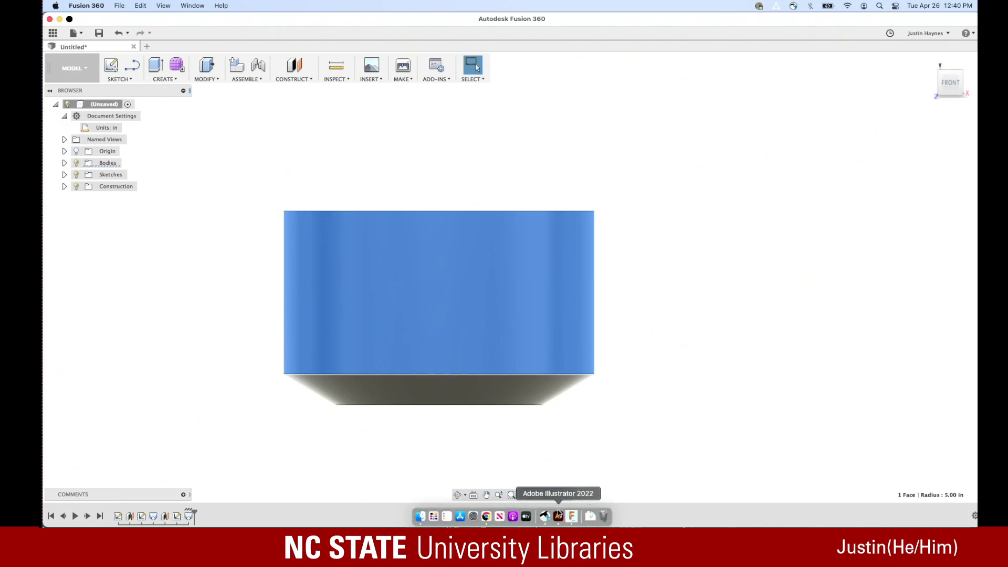
click(557, 517)
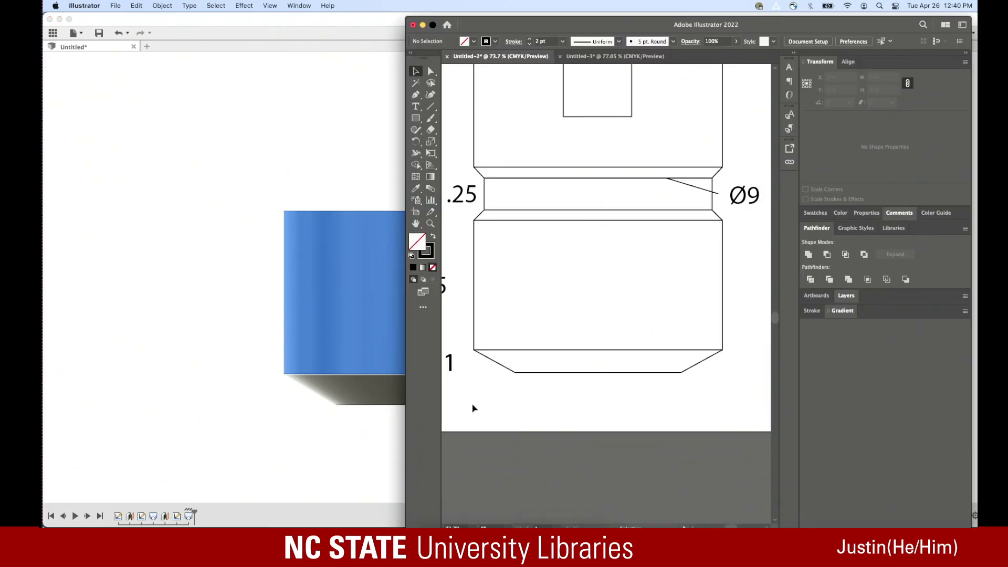
click(405, 349)
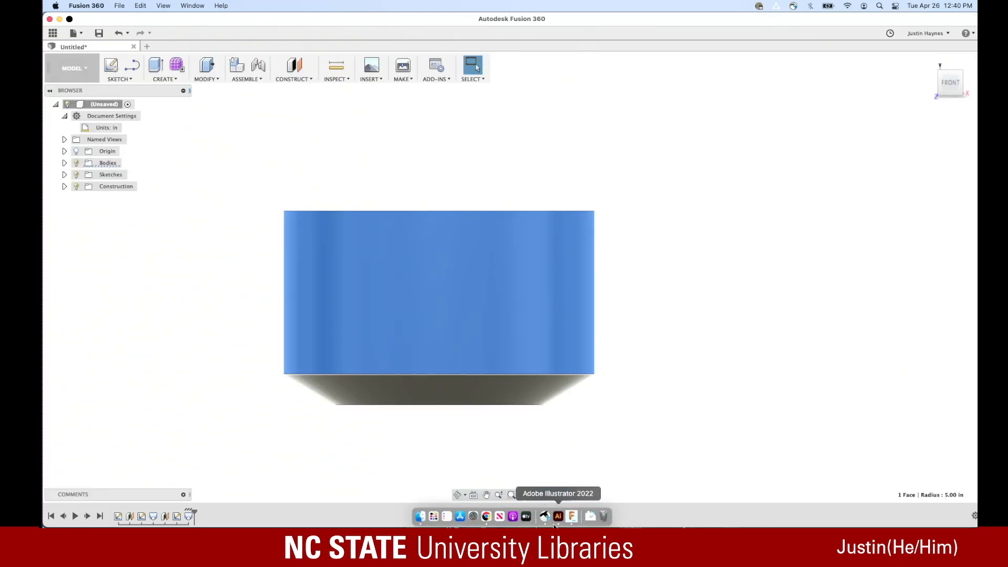
click(556, 517)
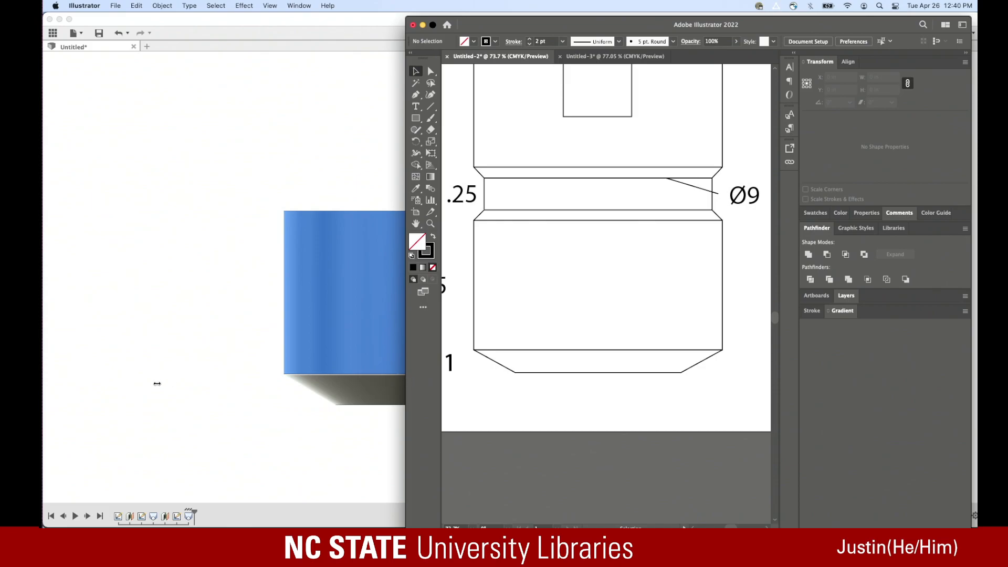
Widen the Illustrator window, examine the heights and diameter of the groove above the straight section, and return to Fusion 360
drag(157, 383, 44, 379)
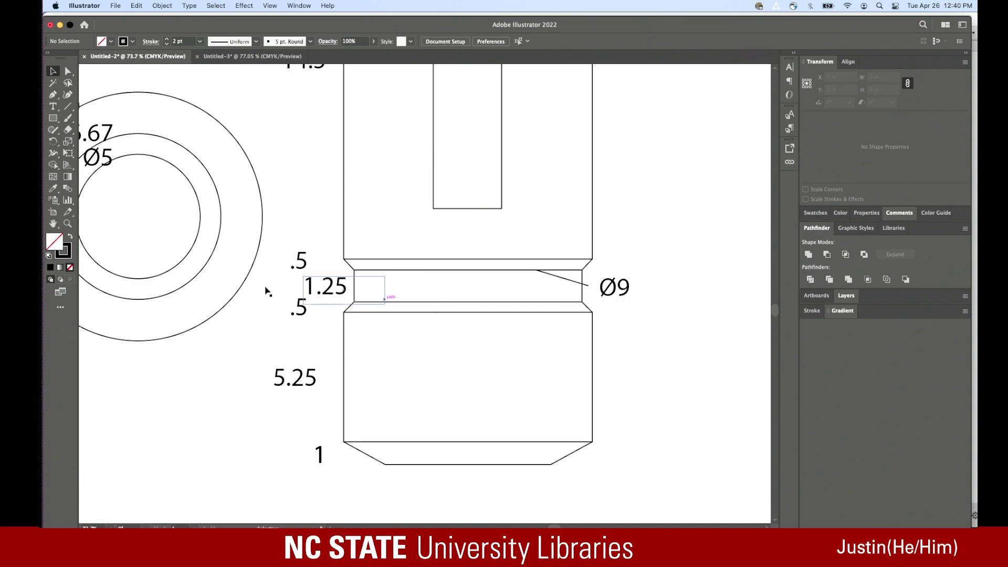
scroll(210, 275, left, 1)
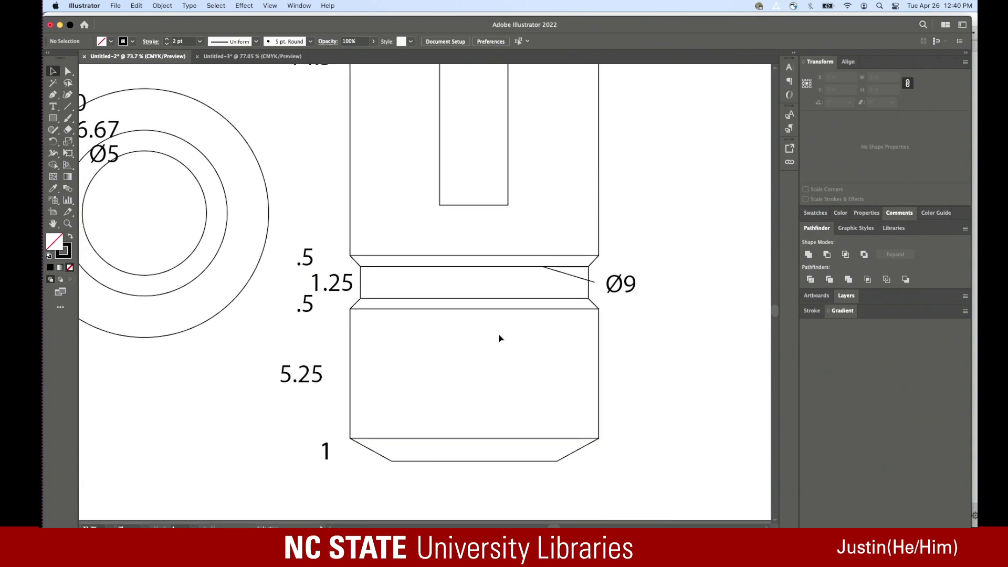
click(415, 310)
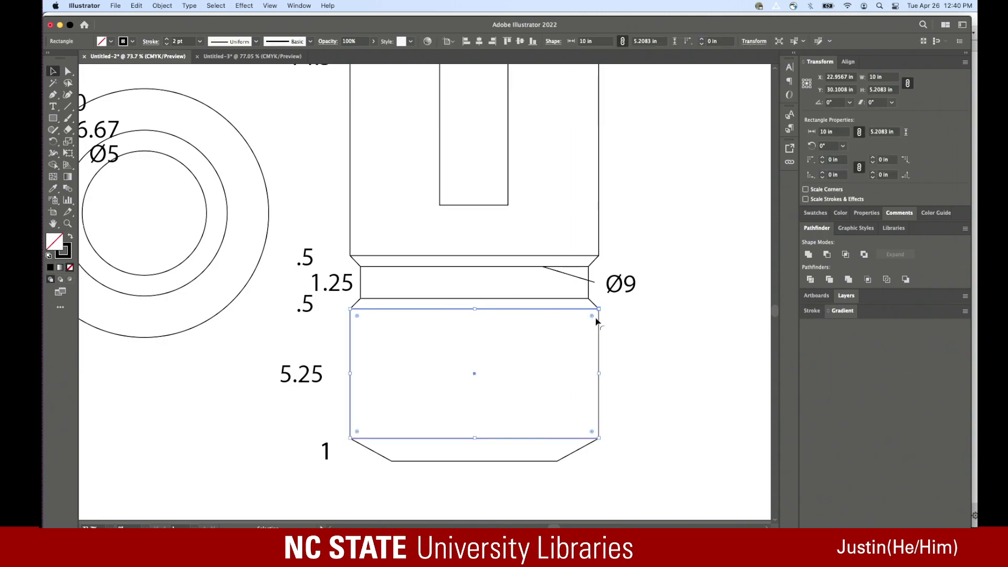
click(621, 328)
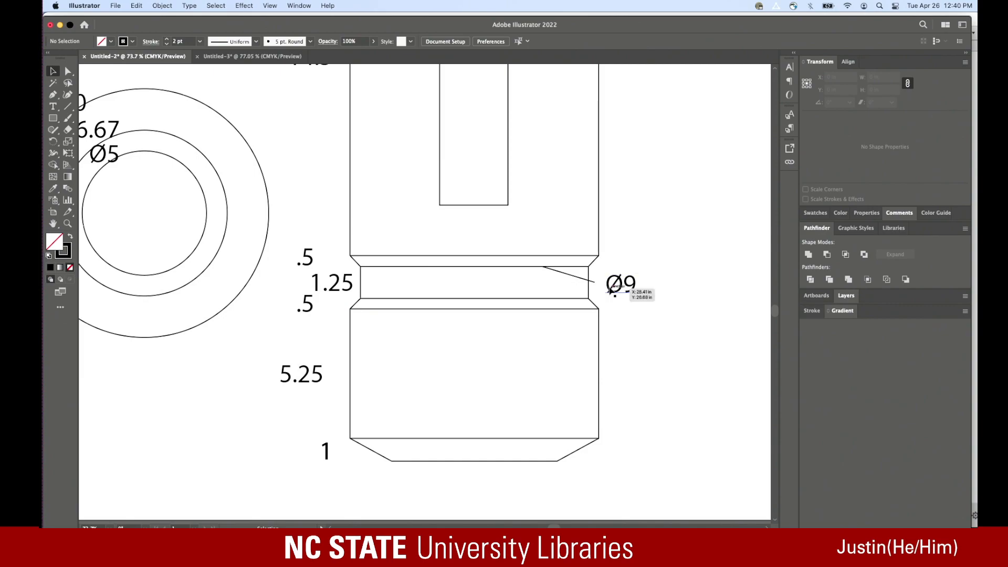
mouse_move(601, 523)
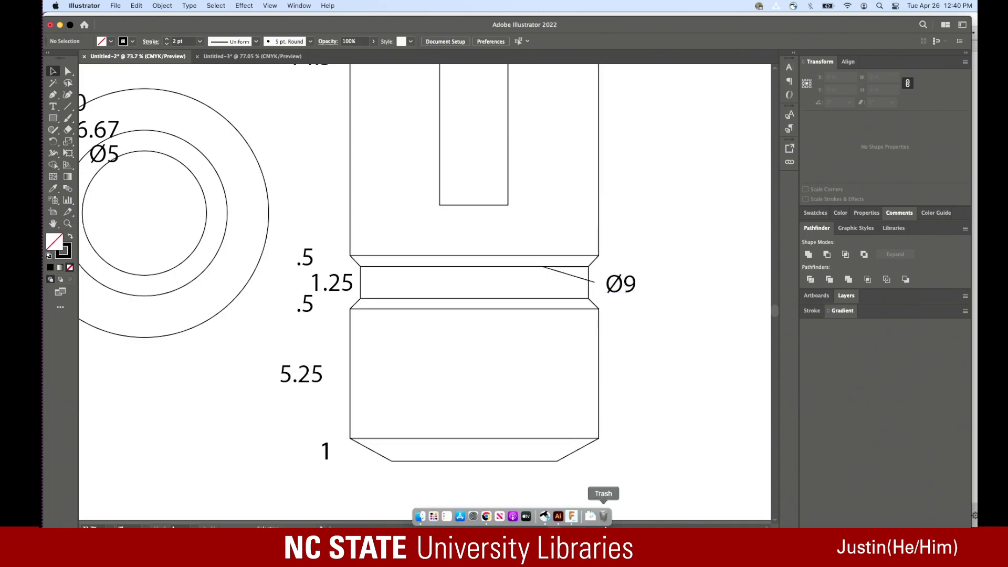
click(572, 517)
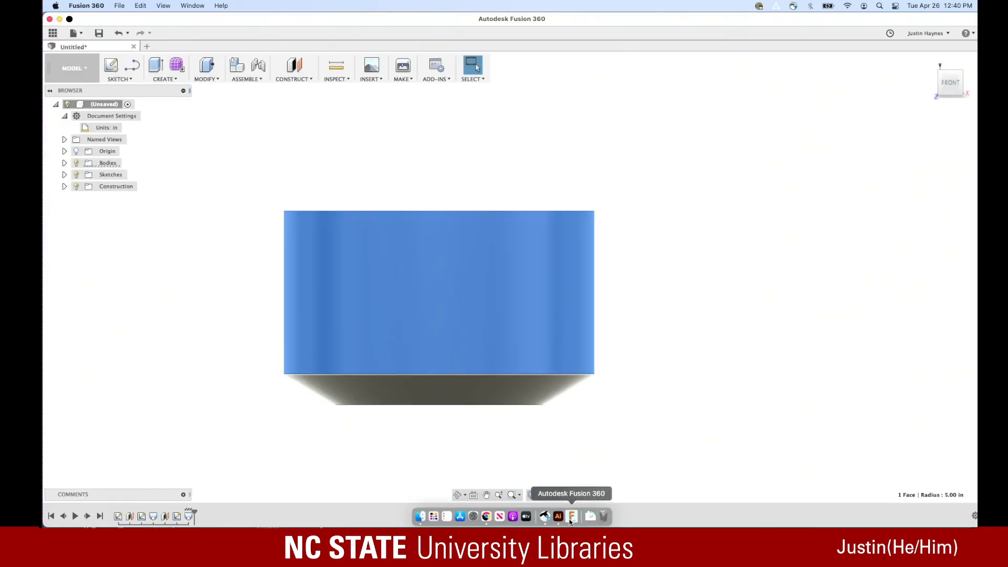
Start a center-diameter circle sketch on the flat top face of the model's straight section
click(701, 374)
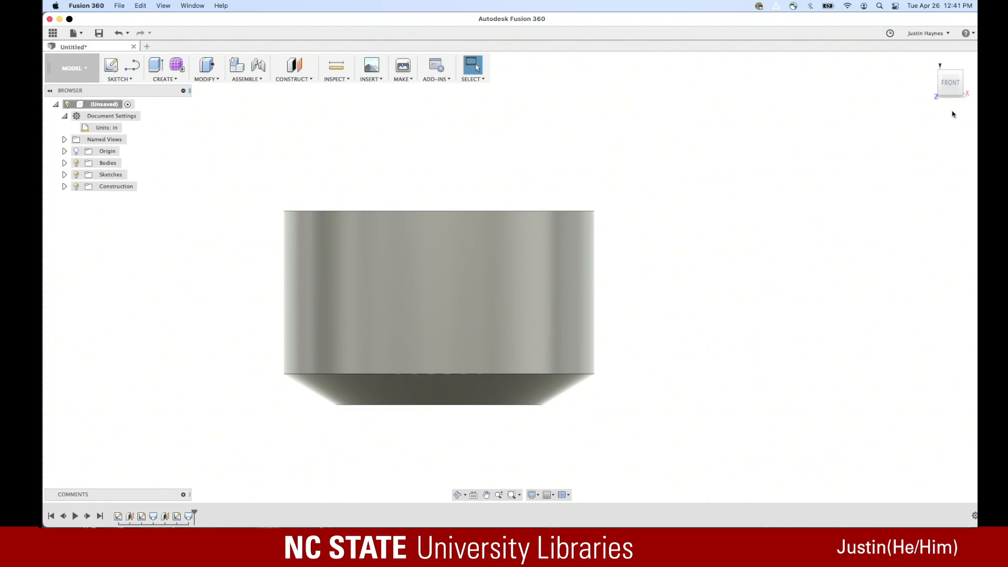
scroll(812, 190, up, 3)
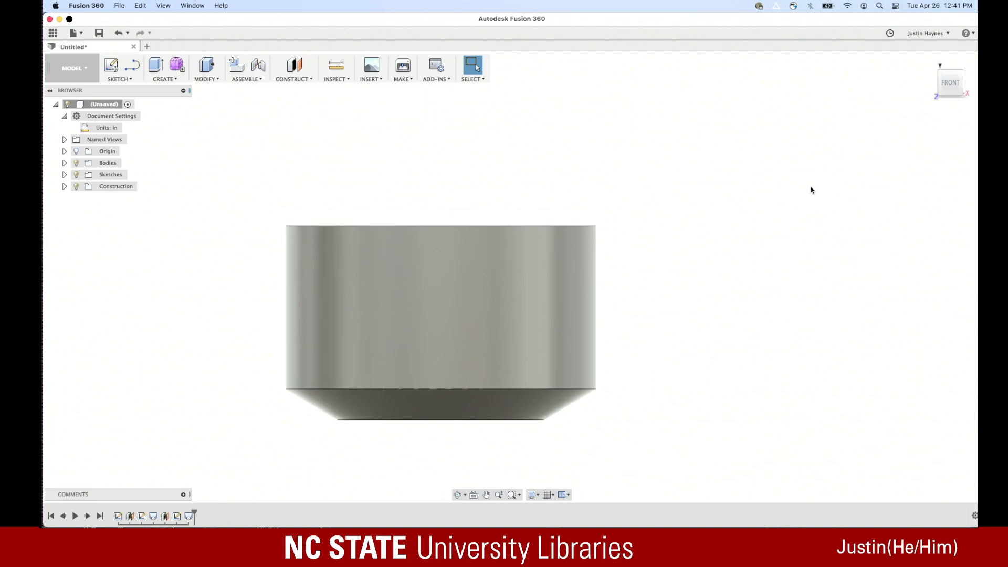
right_drag(811, 187, 811, 199)
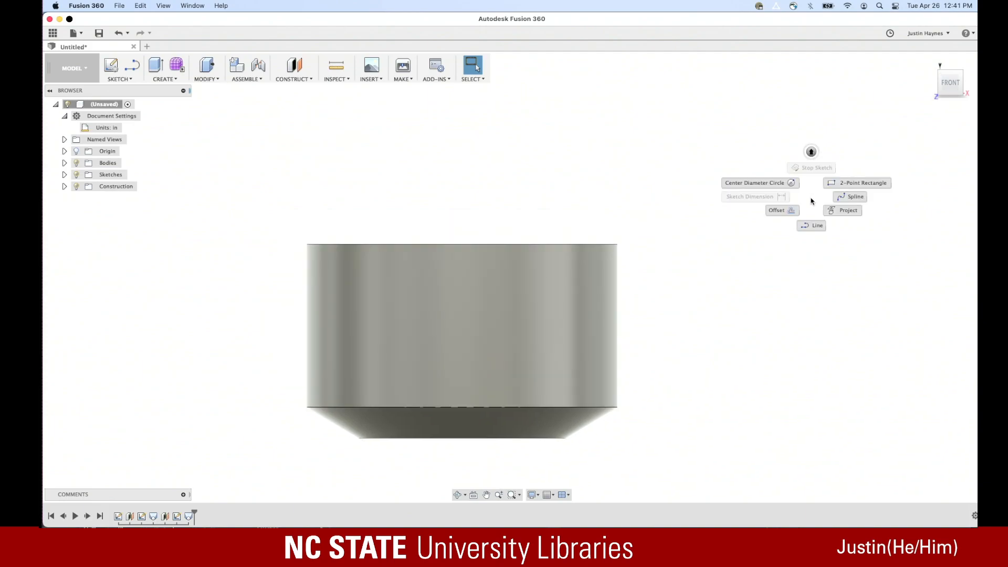
click(810, 199)
mouse_move(812, 210)
middle_down()
mouse_move(799, 230)
mouse_move(819, 214)
mouse_move(792, 222)
mouse_move(832, 243)
mouse_move(804, 225)
middle_up()
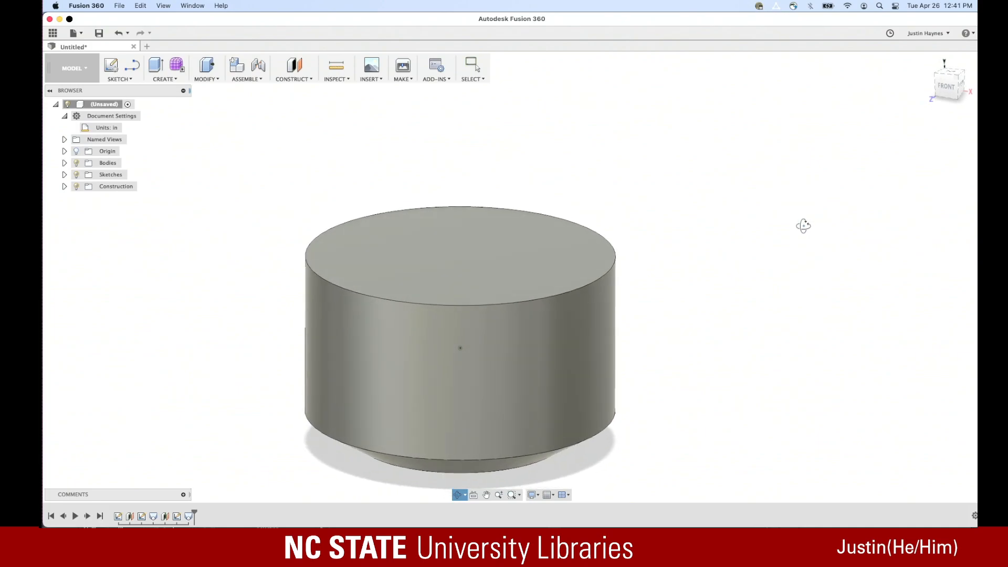
click(124, 80)
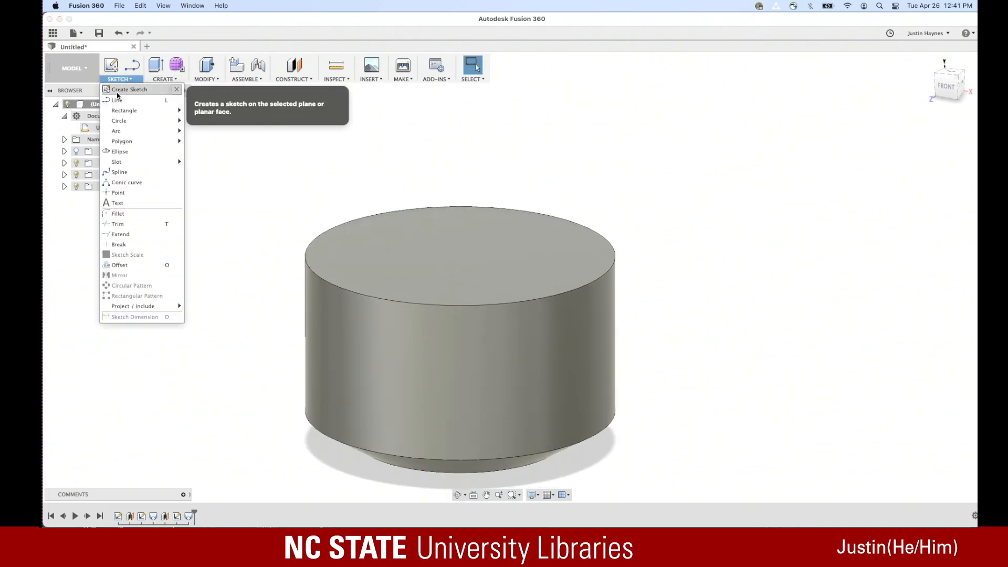
mouse_move(125, 124)
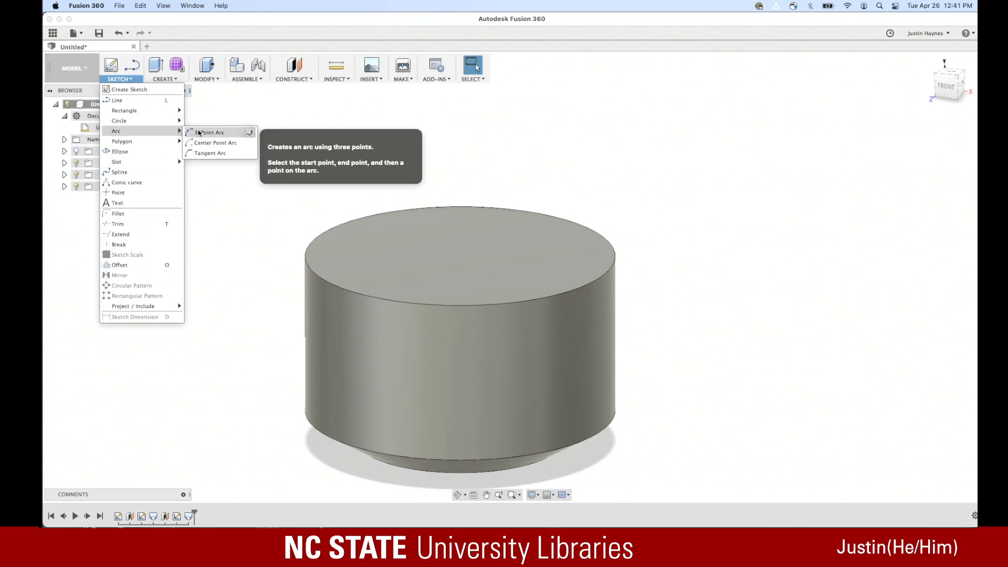
mouse_move(181, 130)
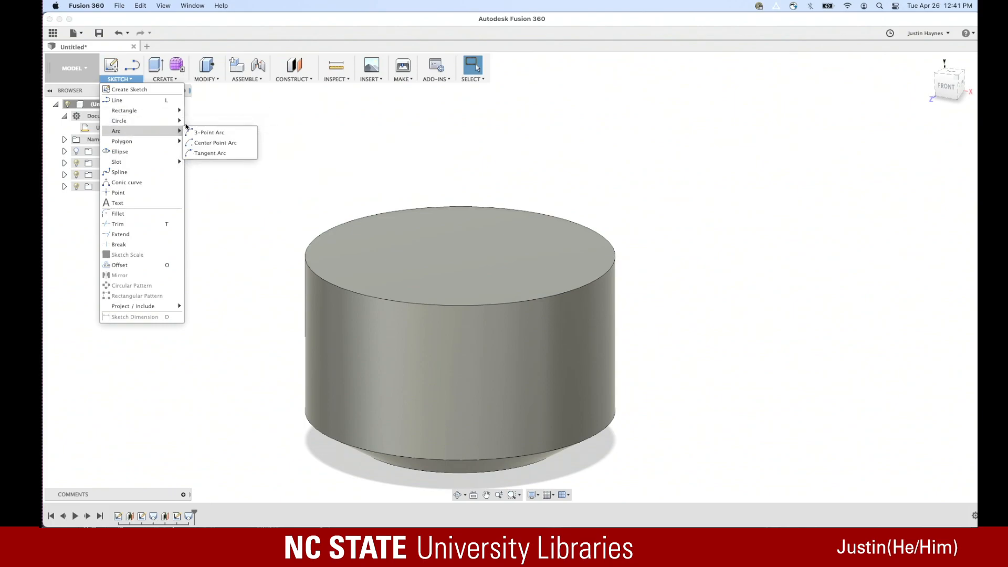
click(186, 123)
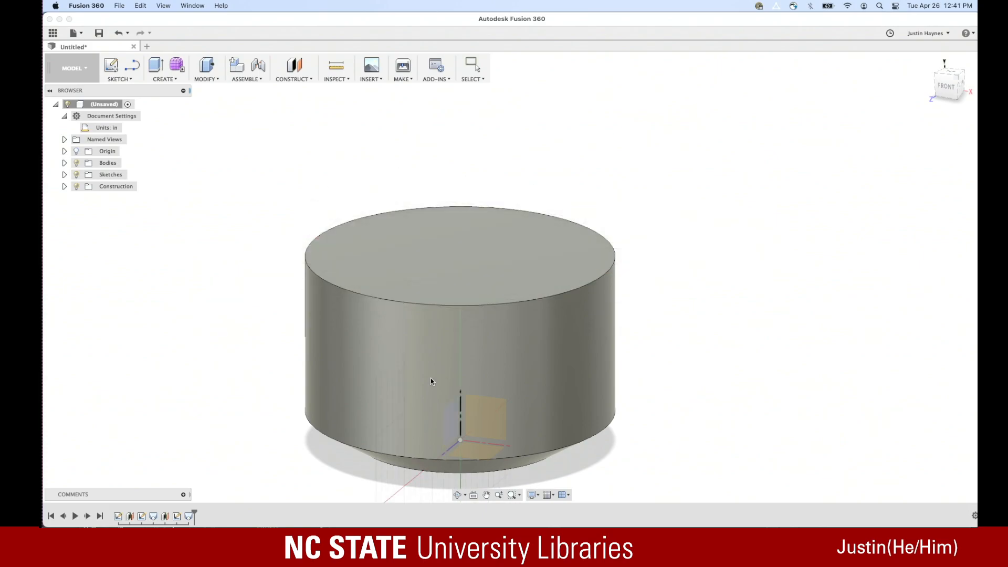
click(408, 279)
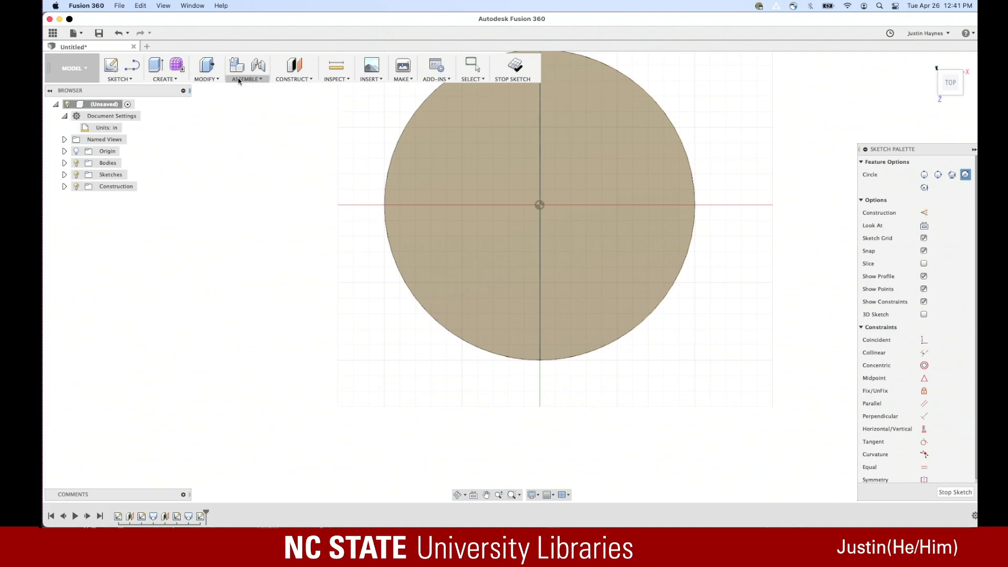
Draw a circle centred on the origin that matches the top face's outer edge, and finish the sketch
click(119, 79)
mouse_move(149, 136)
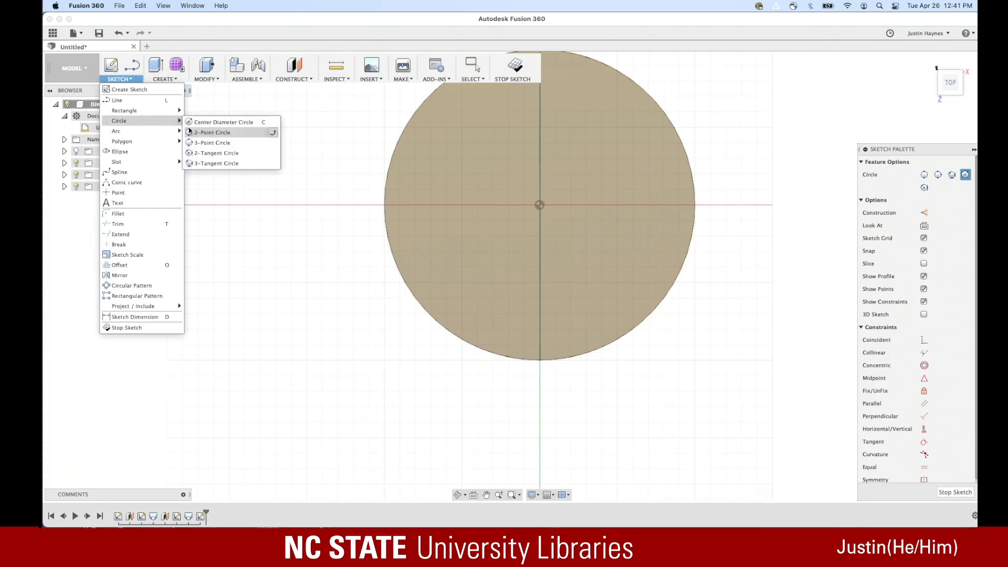
click(191, 123)
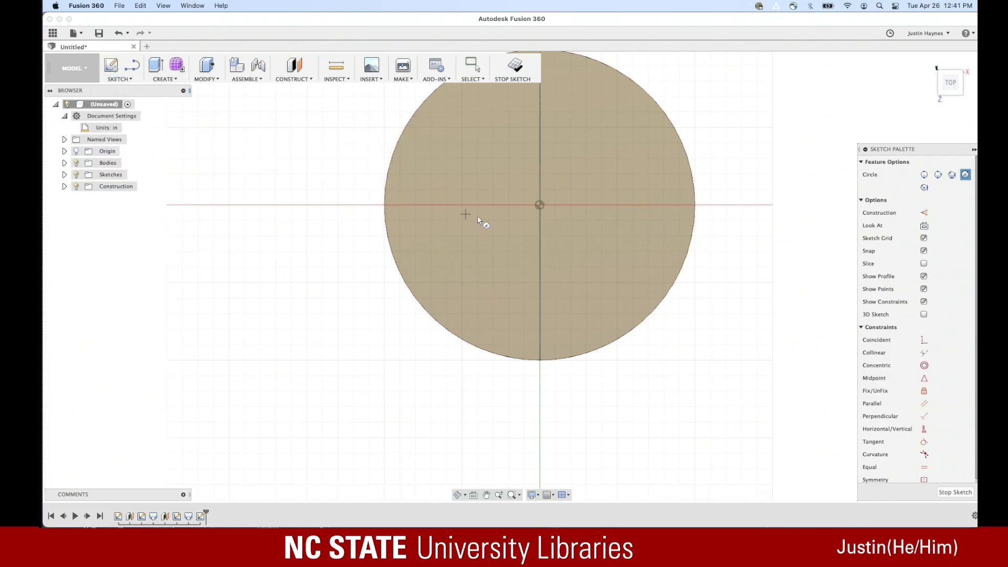
click(539, 206)
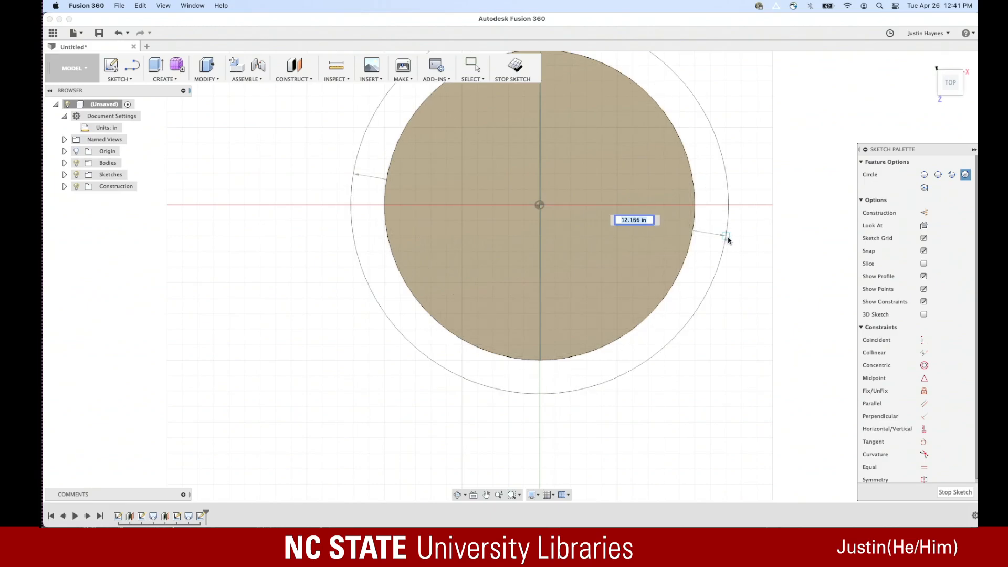
click(696, 216)
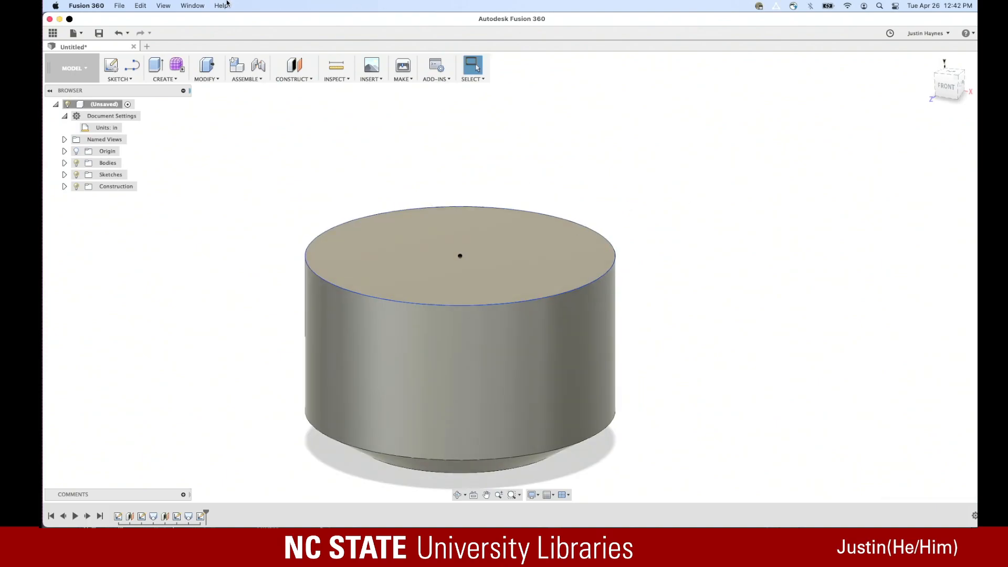
Extrude the circle profile upward 0.5 in with a -45 deg taper angle, joined to the body
click(169, 80)
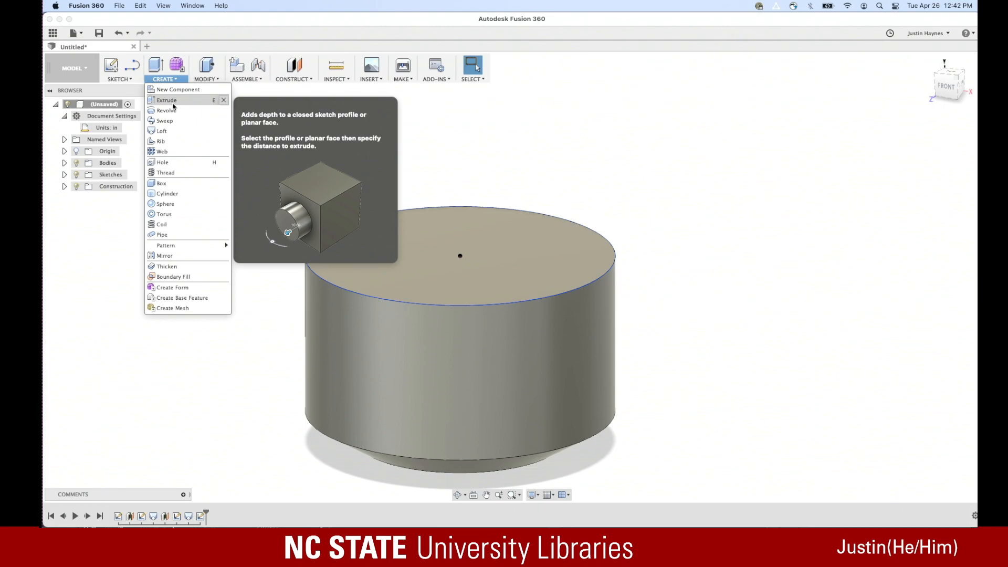
click(164, 100)
click(456, 285)
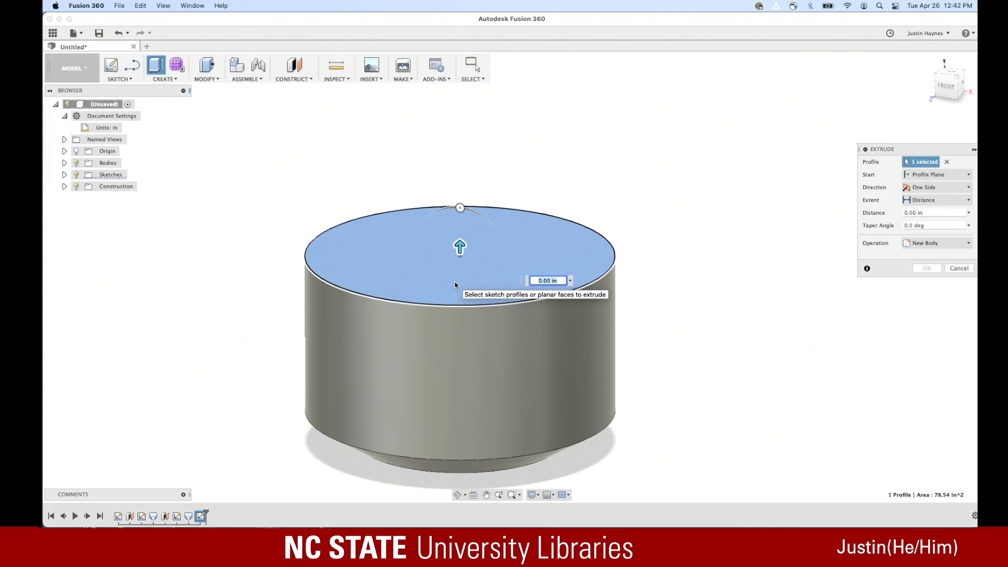
key(BackSpace)
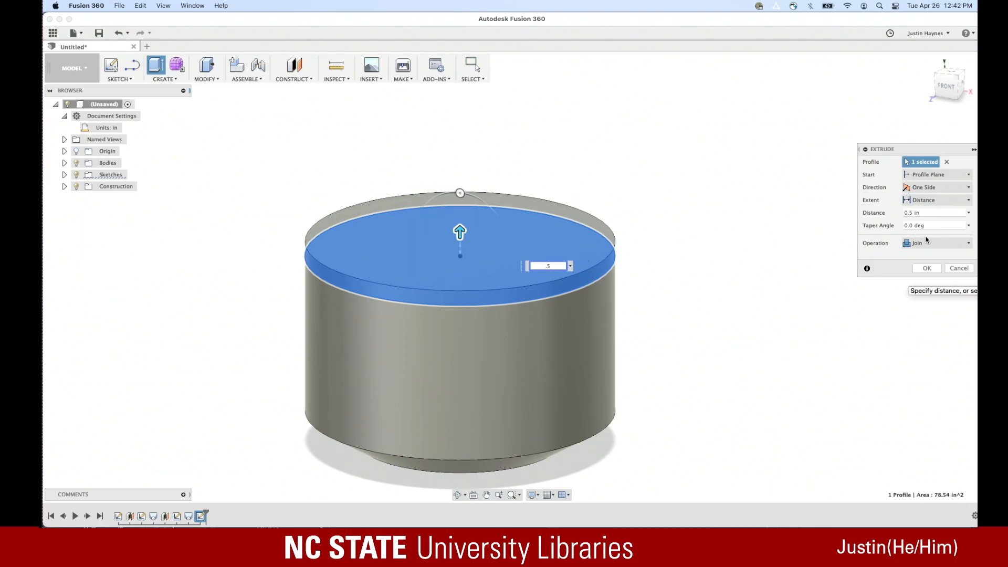
click(930, 230)
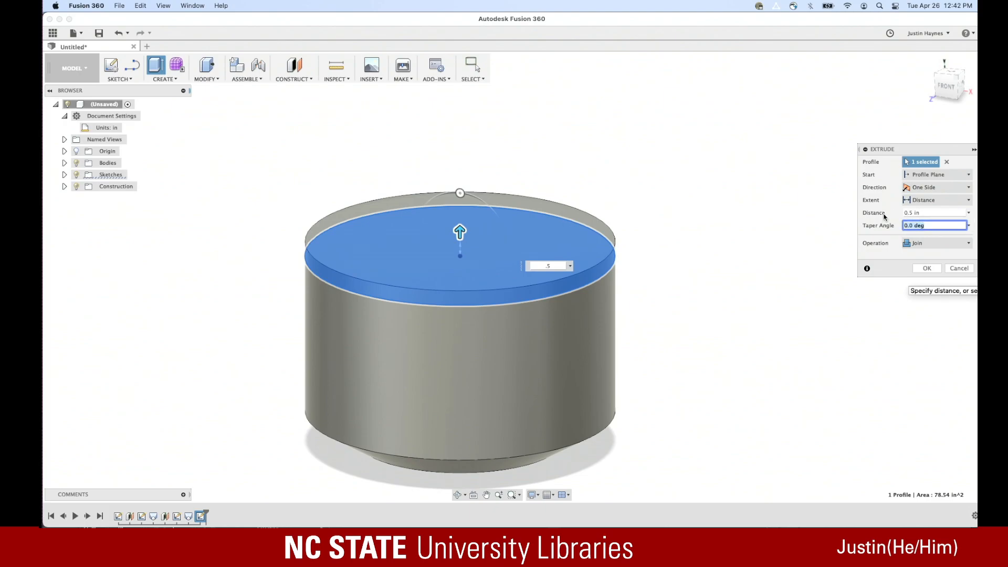
text(45)
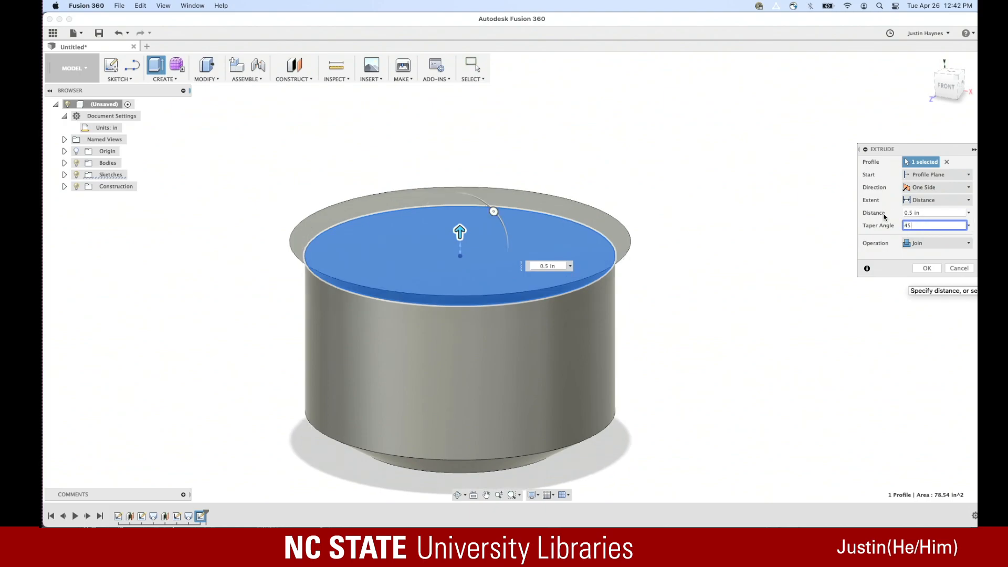
text(-)
key(Tab)
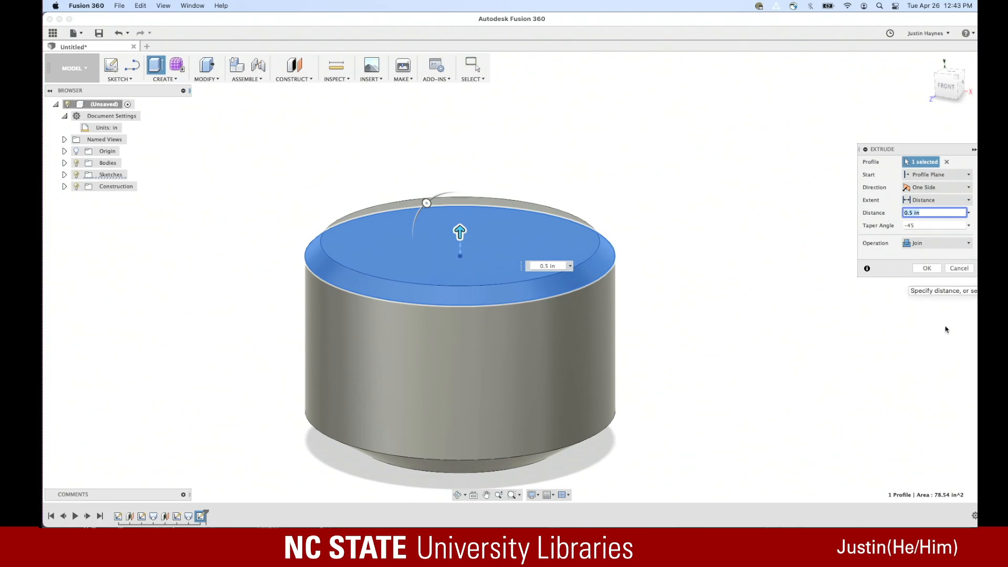
click(921, 269)
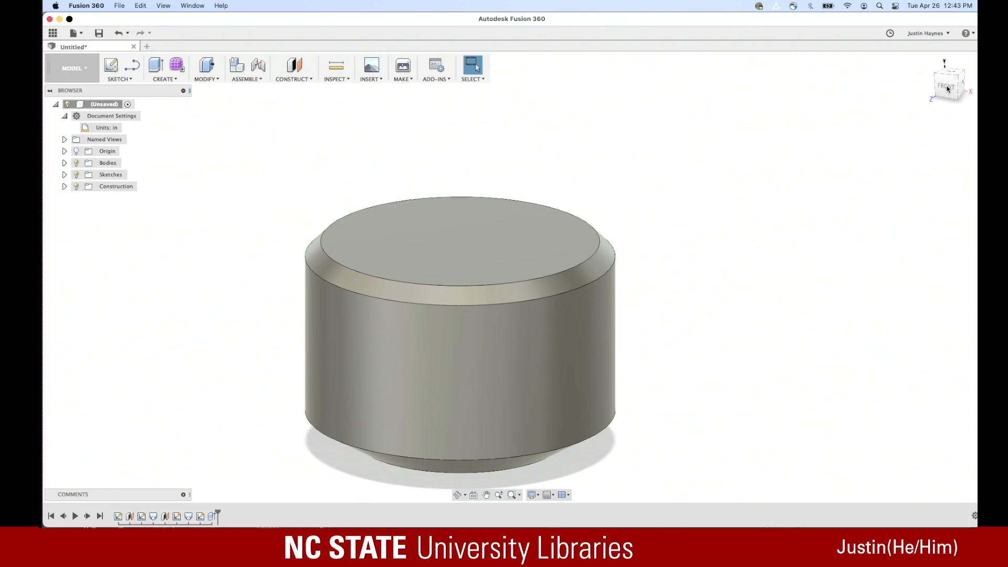
Switch to Chrome, examine the grooves and overall shape of the canister in the reference images, and return to Fusion 360
scroll(630, 298, up, 3)
scroll(631, 299, down, 5)
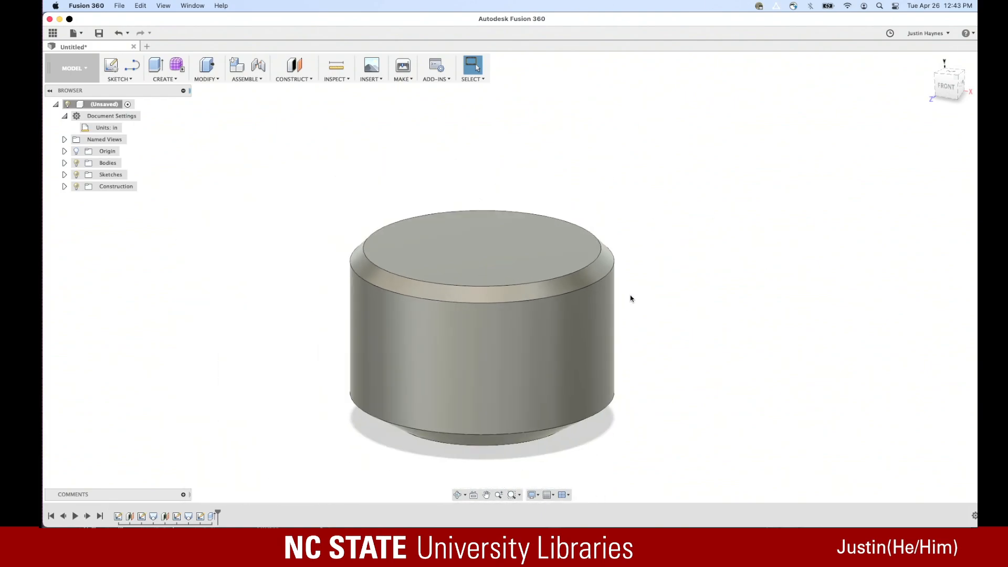
scroll(455, 242, down, 5)
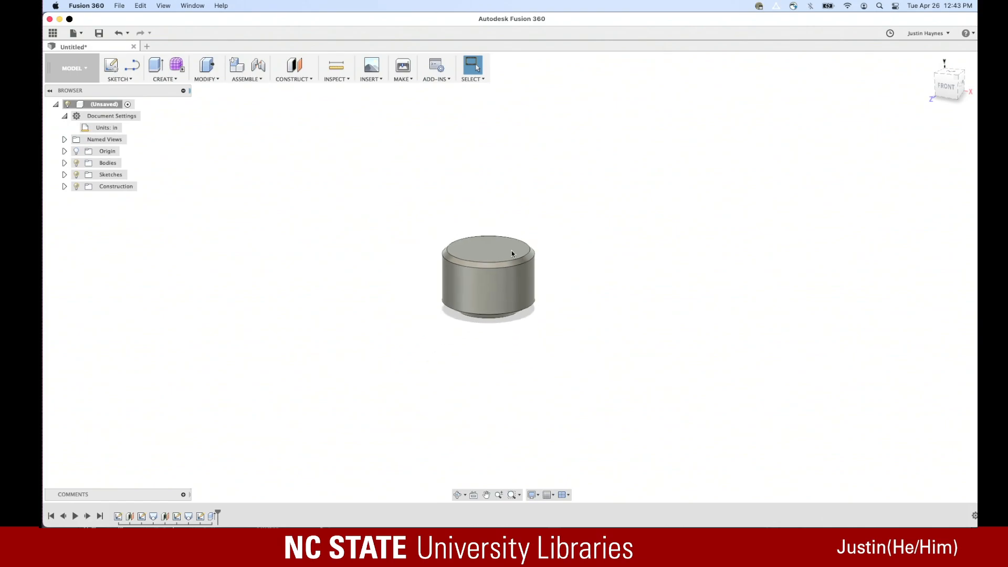
scroll(467, 138, up, 4)
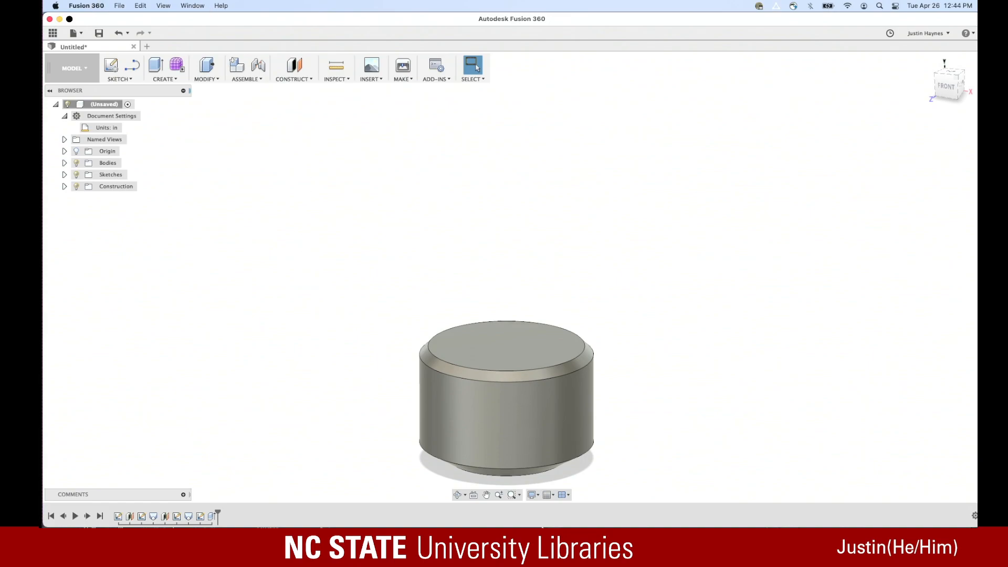
click(488, 520)
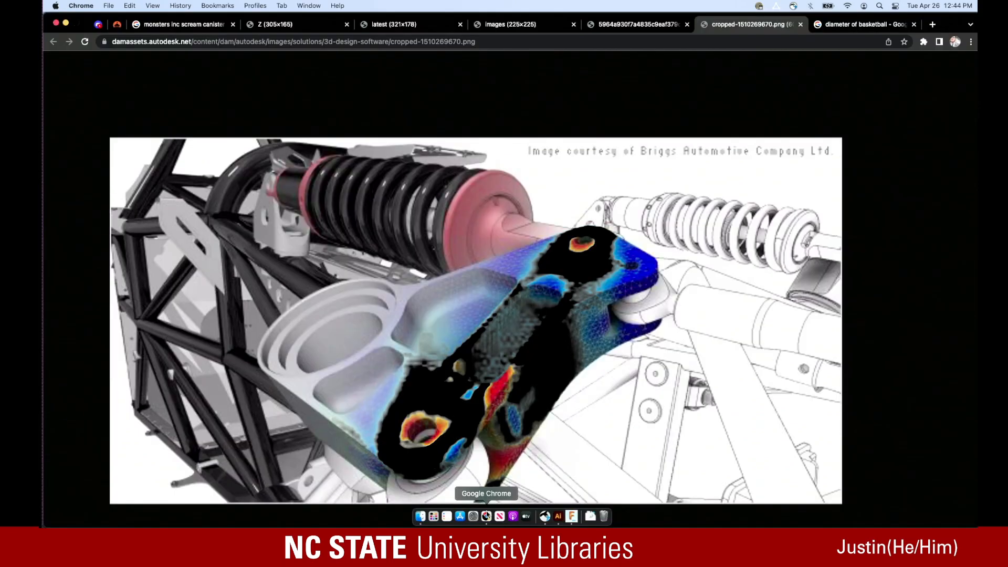
click(498, 25)
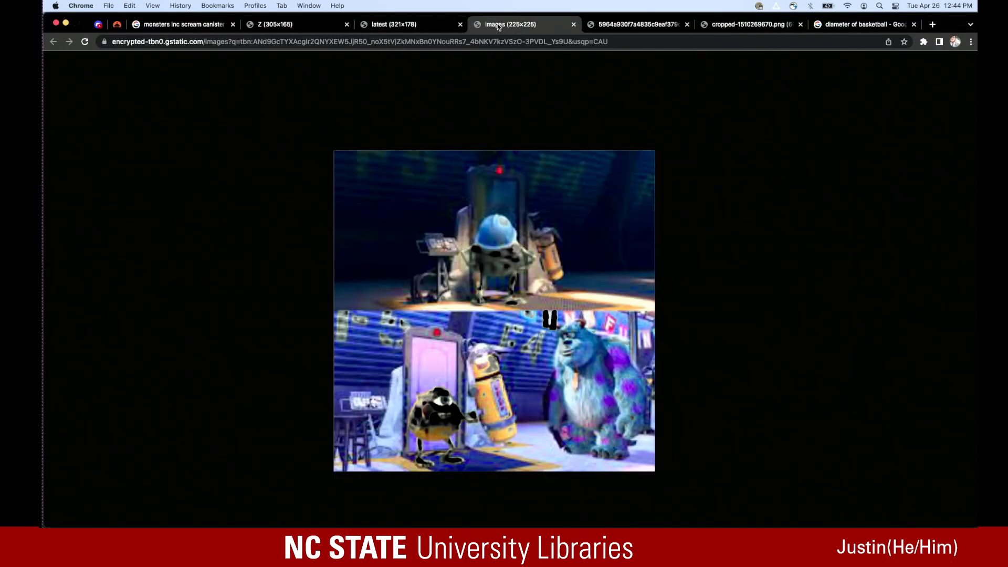
click(405, 23)
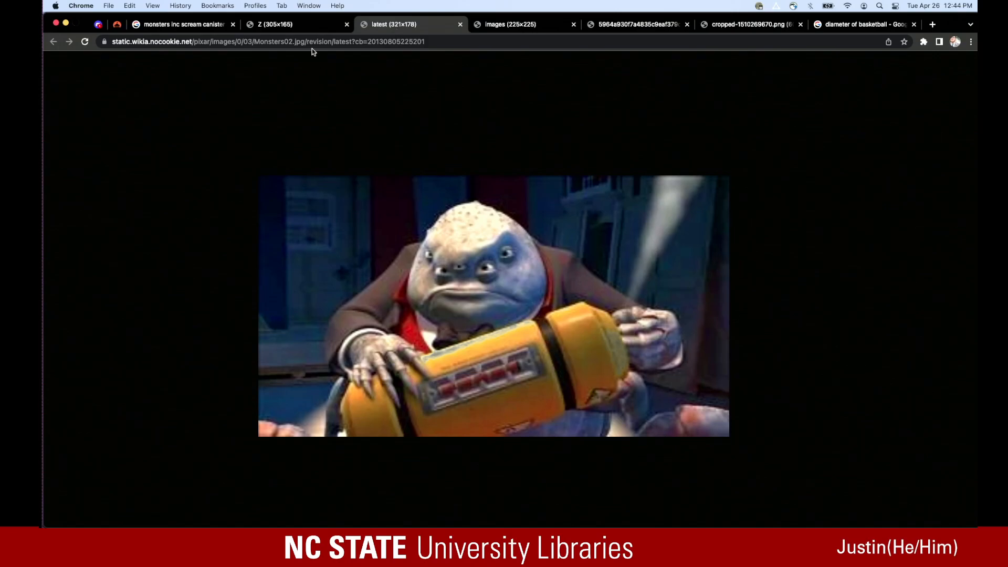
click(297, 23)
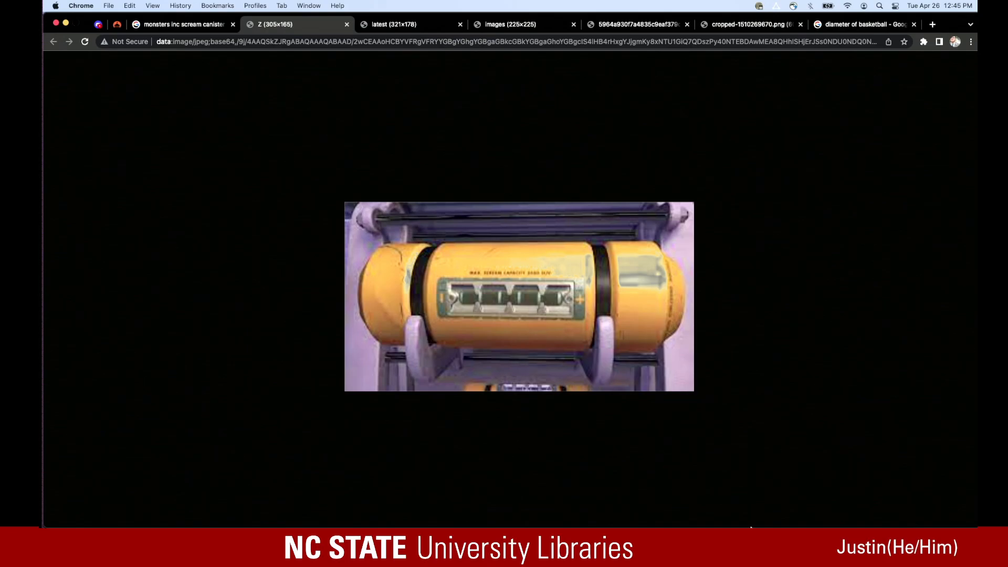
mouse_move(611, 526)
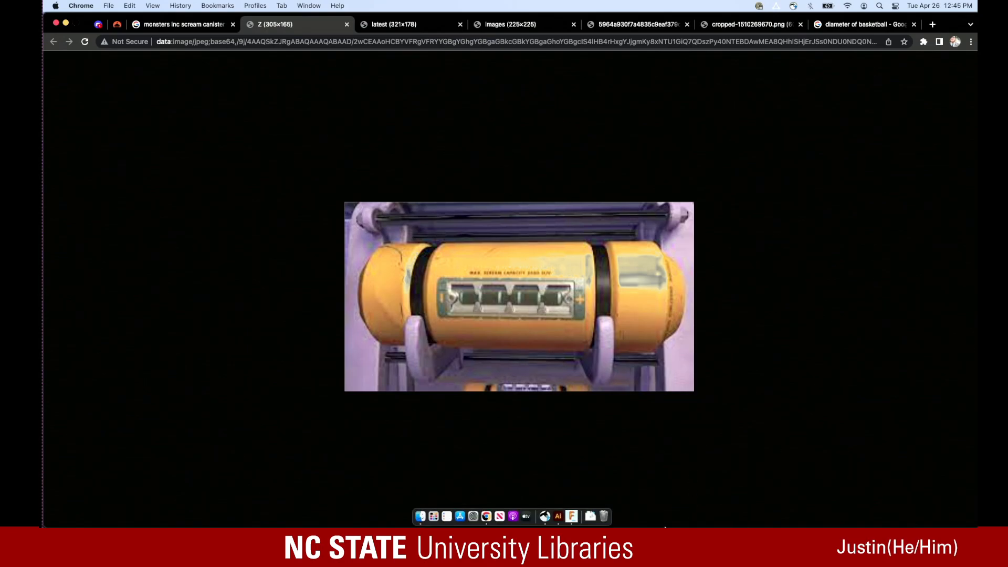
click(572, 516)
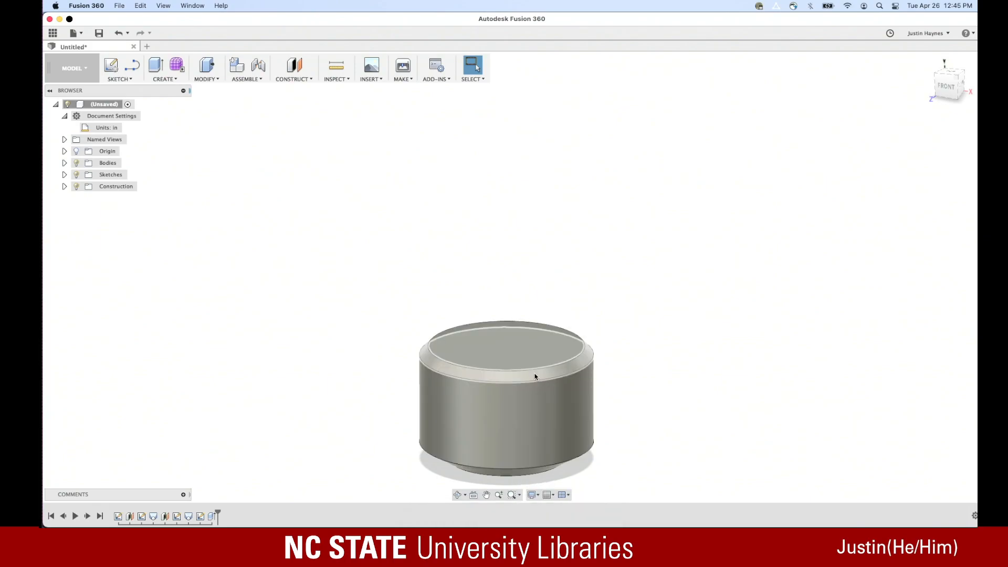
Sketch a center-diameter circle on the tapered section's top face, centred on the origin and matching the face's outer edge, and finish the sketch
click(121, 79)
mouse_move(138, 122)
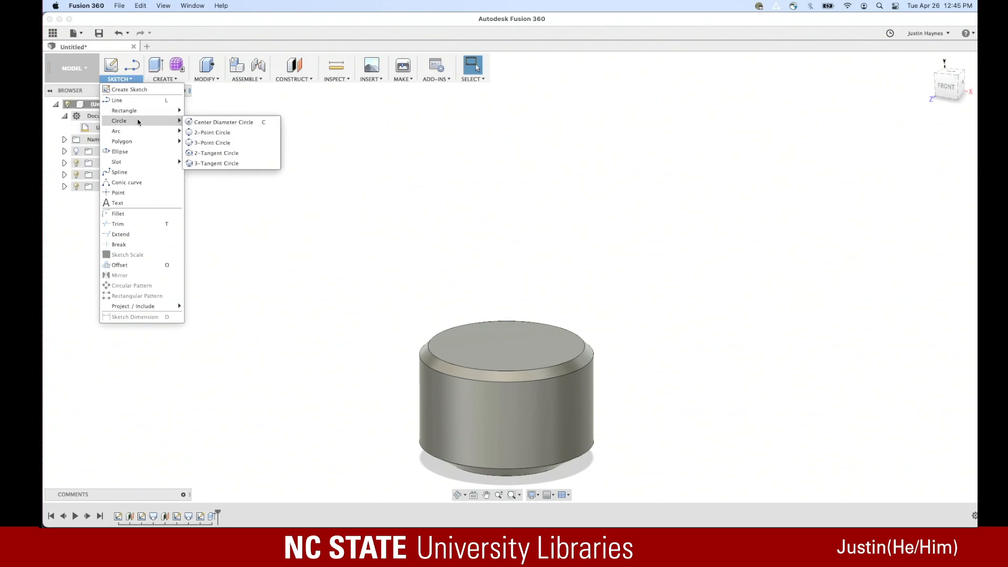
click(164, 79)
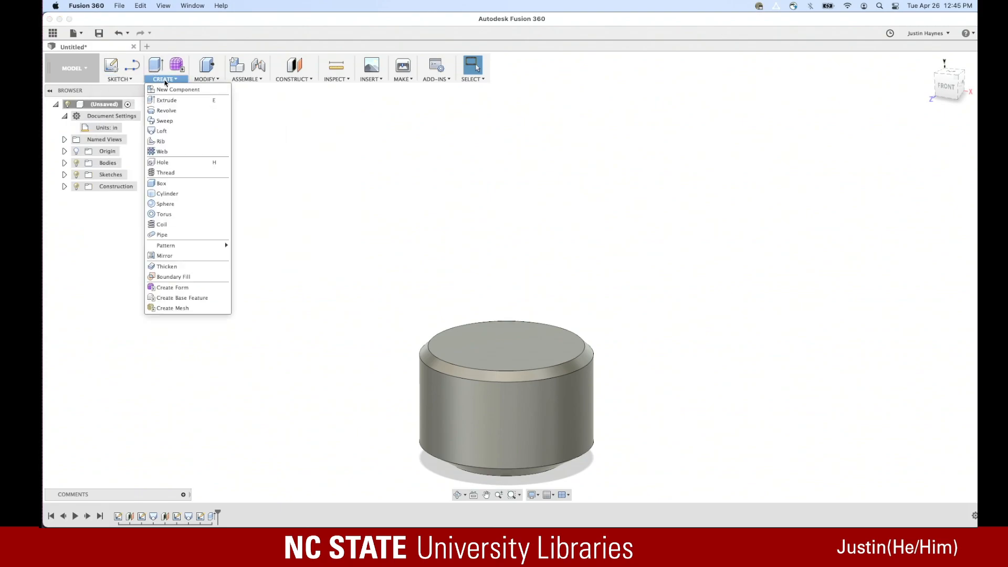
click(125, 80)
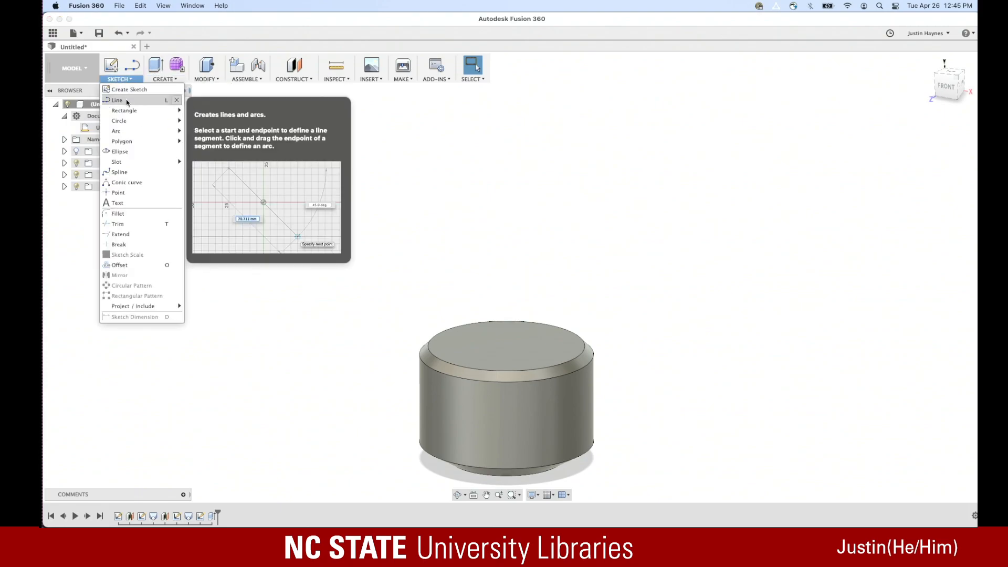
mouse_move(131, 123)
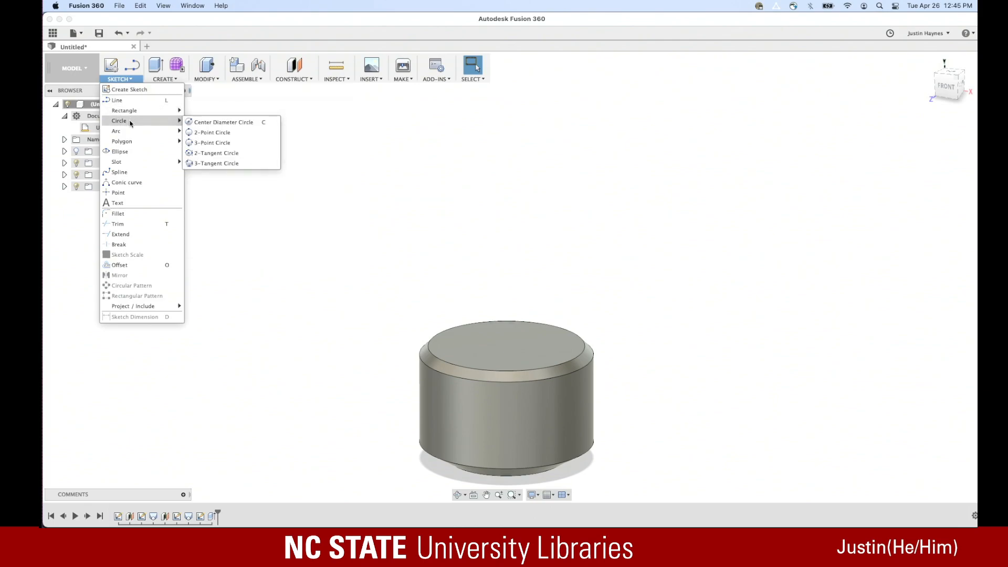
click(228, 125)
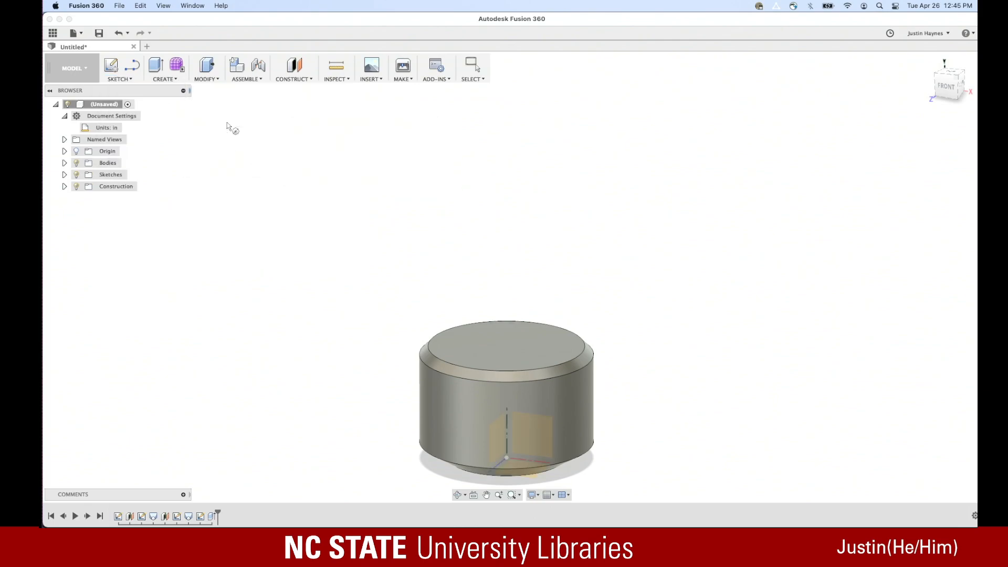
click(517, 353)
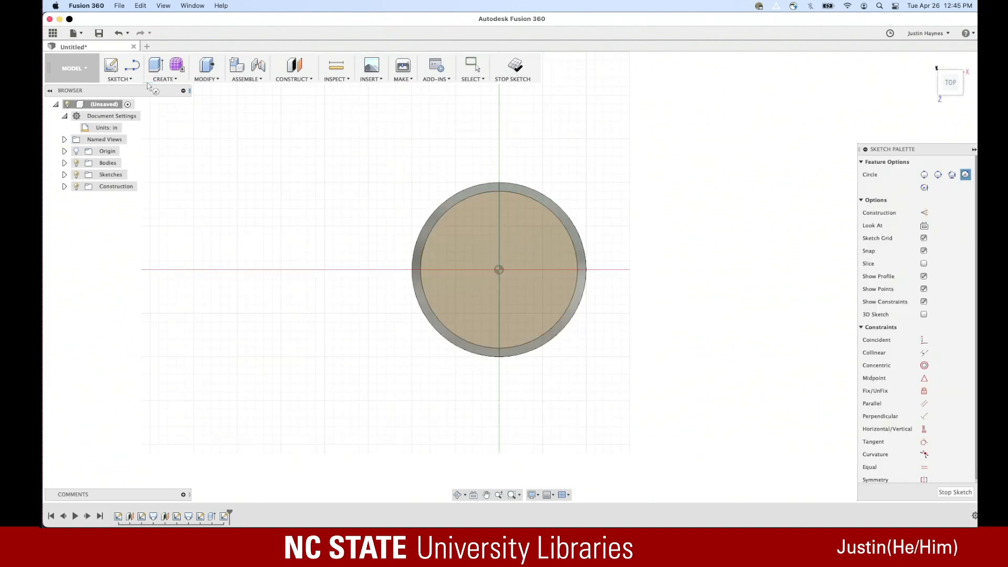
click(498, 270)
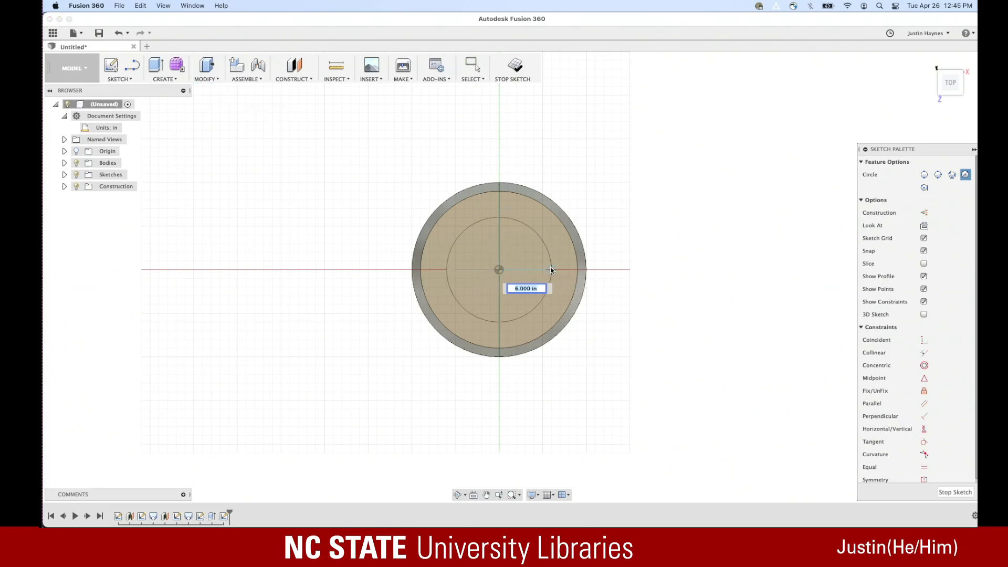
click(579, 270)
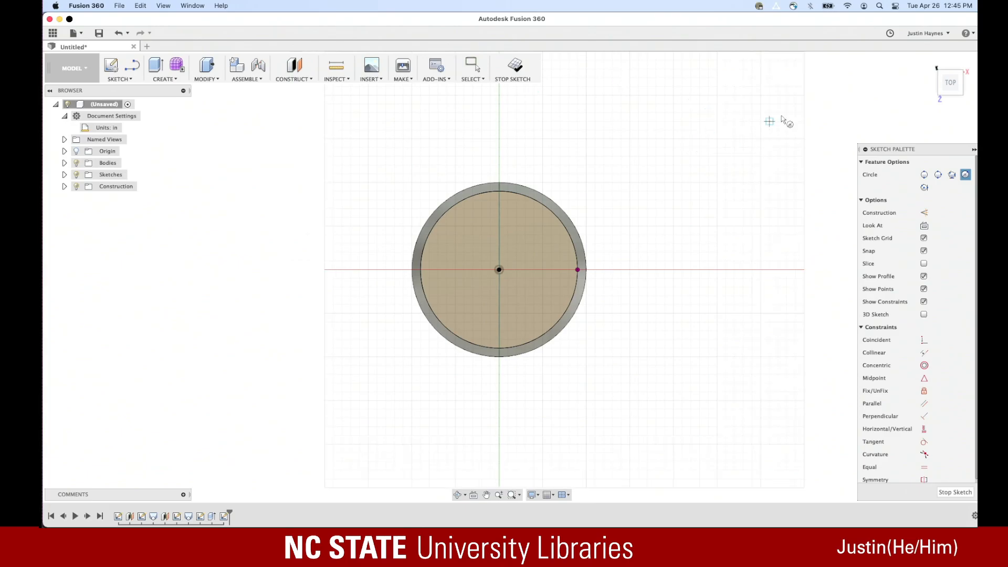
click(955, 492)
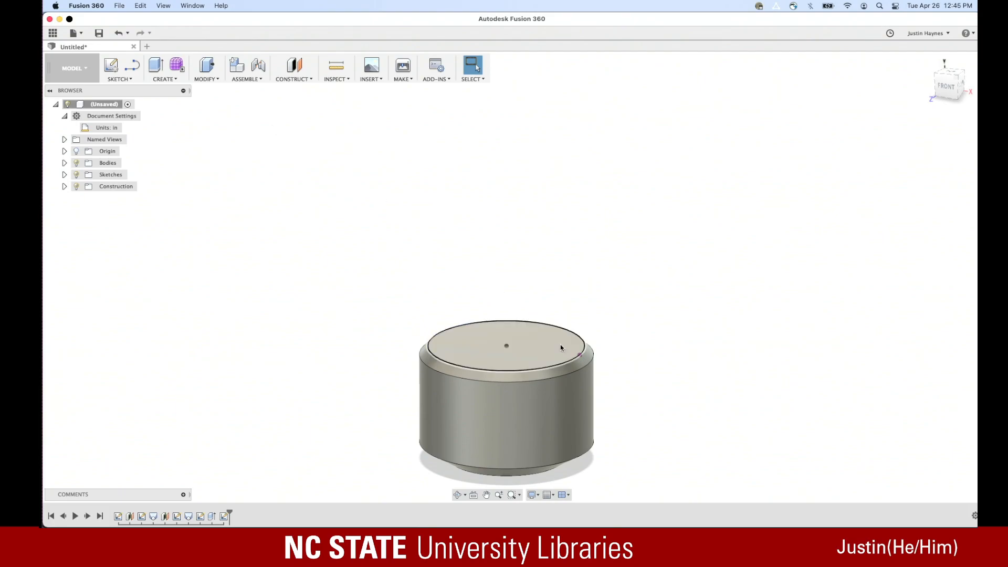
Extrude the new circle profile straight up 1.25 in with no taper, joined to the body
click(175, 80)
click(167, 100)
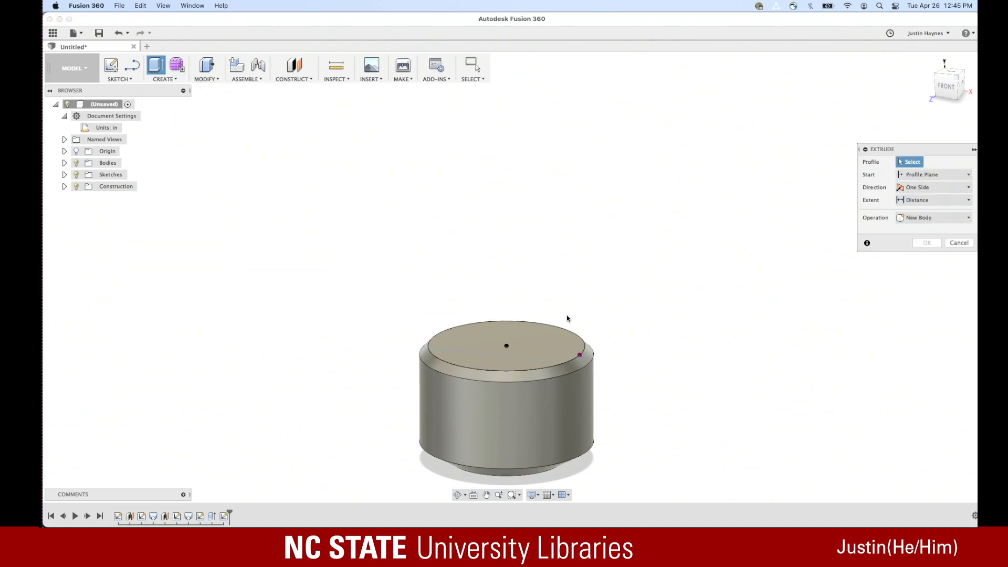
click(533, 352)
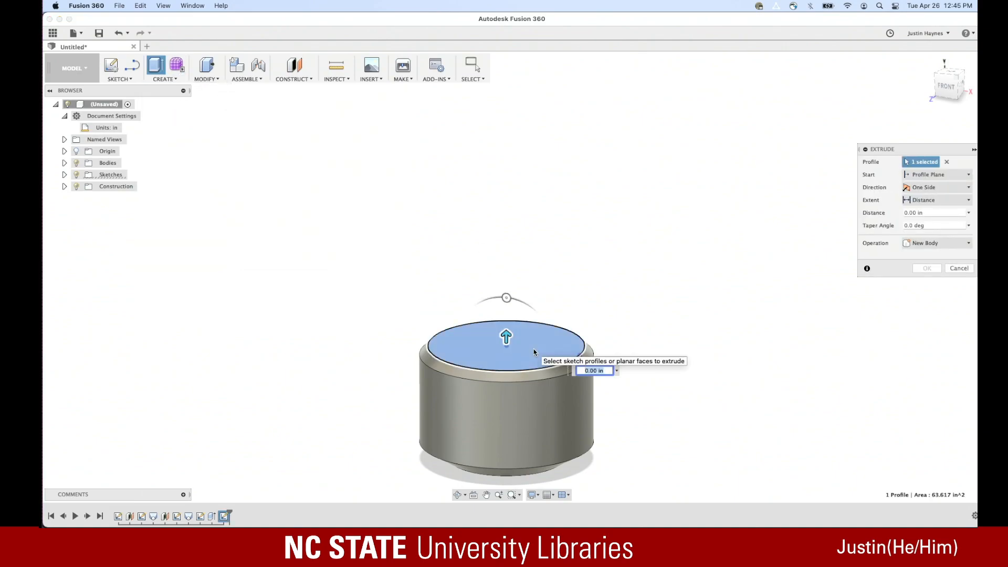
text(1.25)
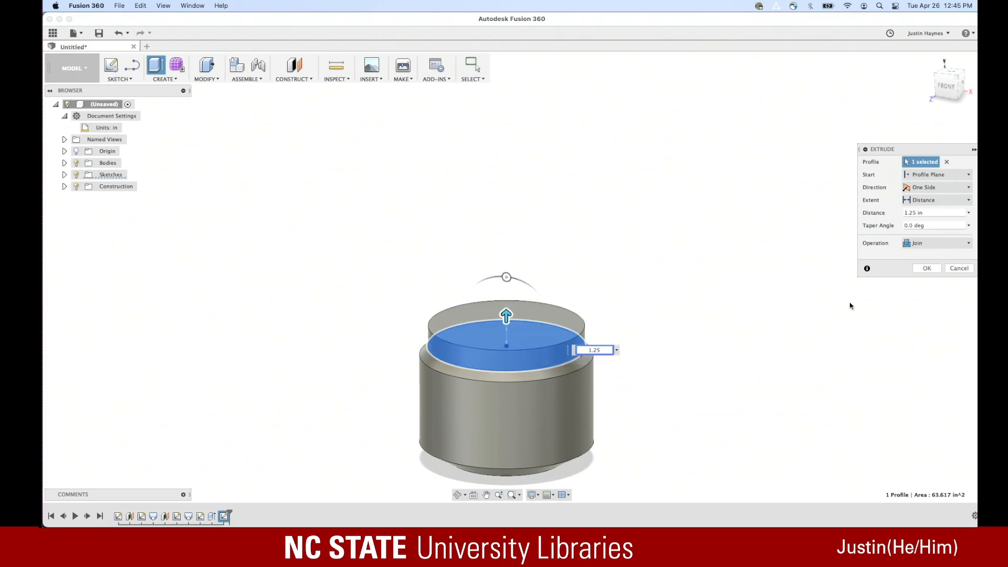
click(927, 269)
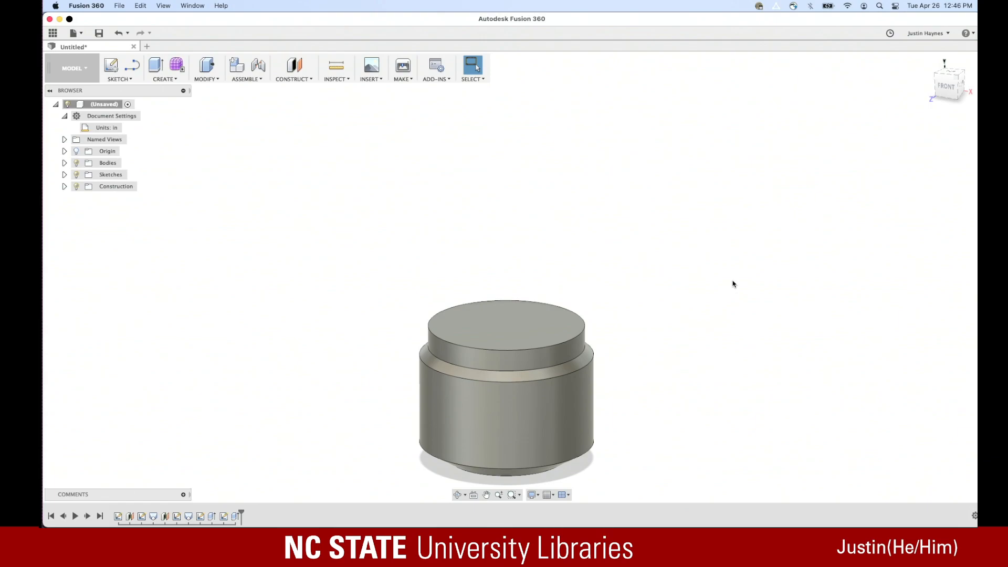
Sketch an origin-centred circle on the narrow neck's top face, matching its outer edge, and finish the sketch
click(130, 80)
mouse_move(124, 122)
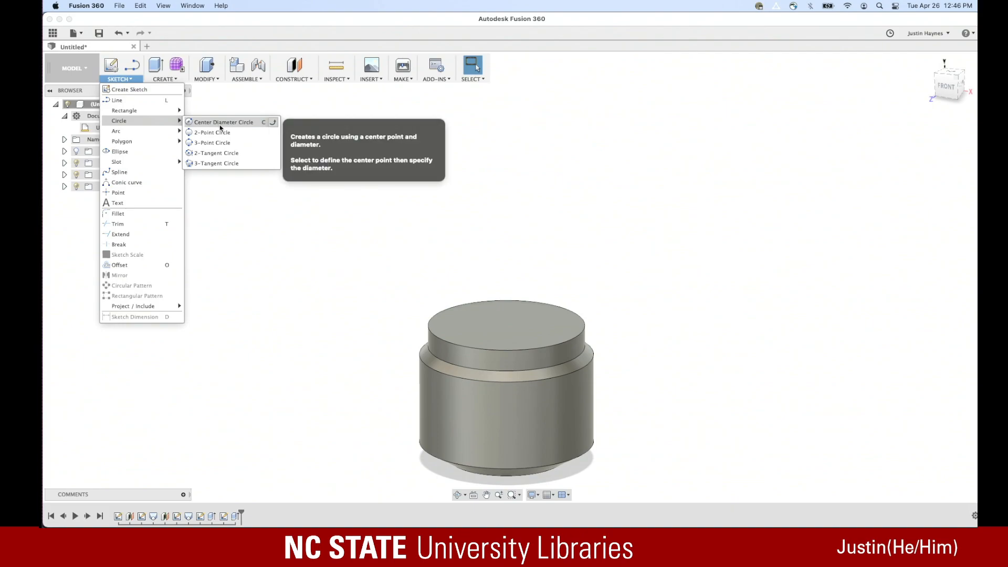
click(221, 127)
click(491, 317)
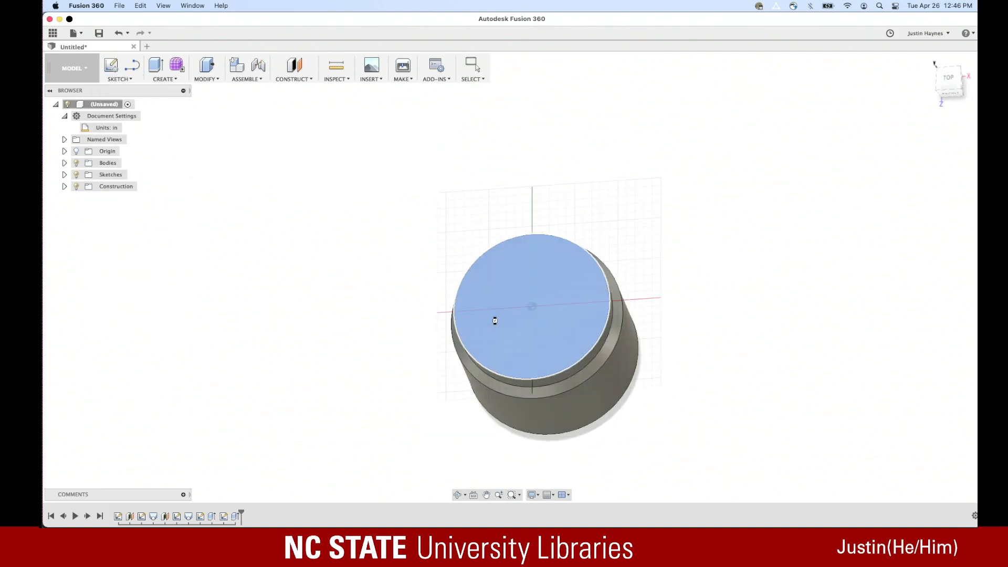
click(535, 297)
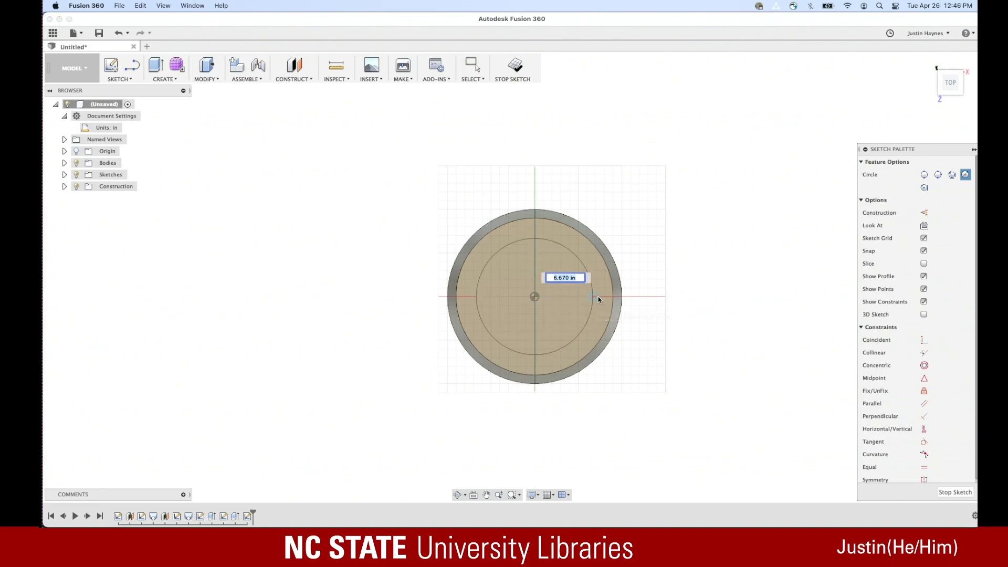
click(614, 297)
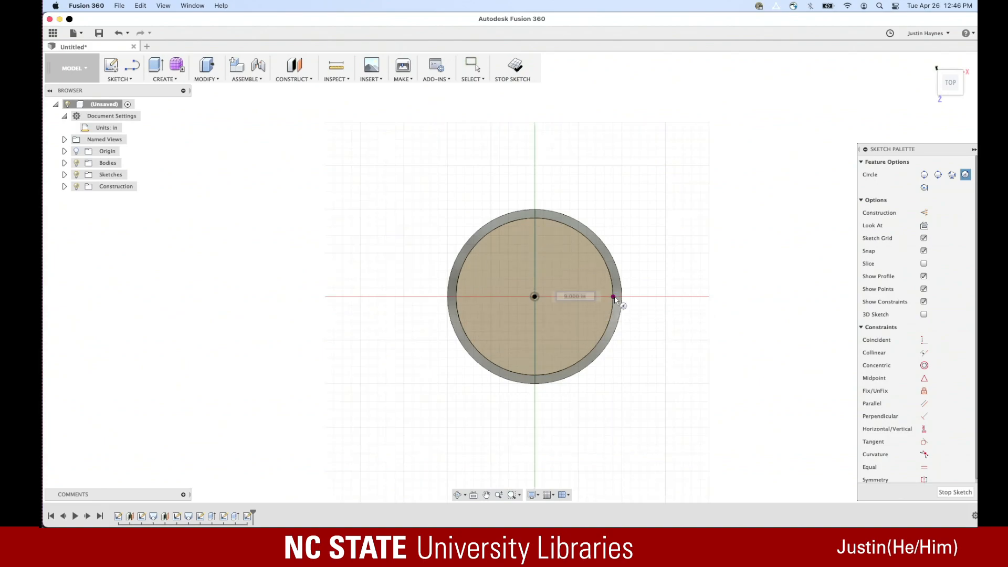
click(955, 492)
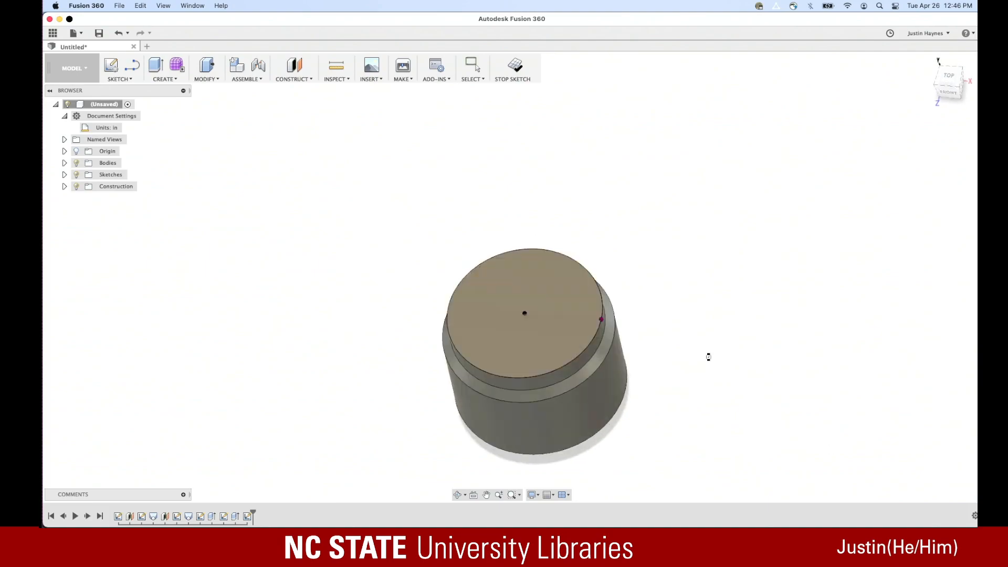
Extrude the neck's top circle profile upward 0.5 in with a 45 deg taper angle, joined to the body
key(e)
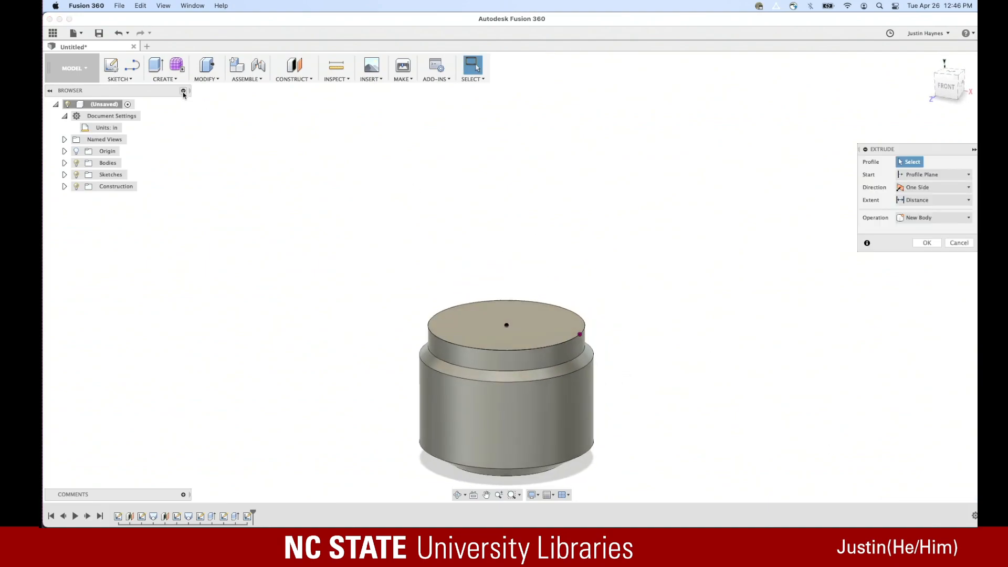
click(493, 331)
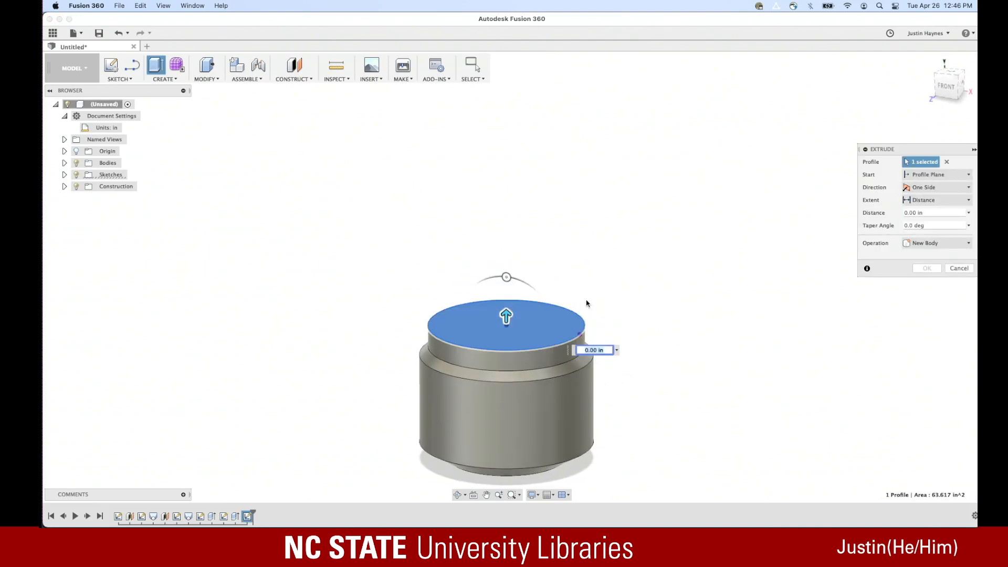
key(BackSpace)
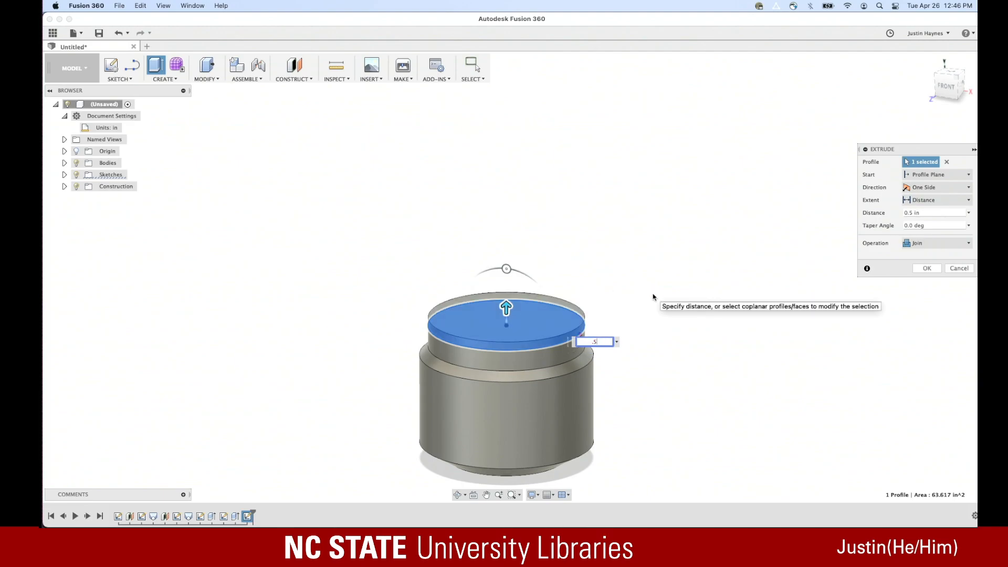
click(909, 226)
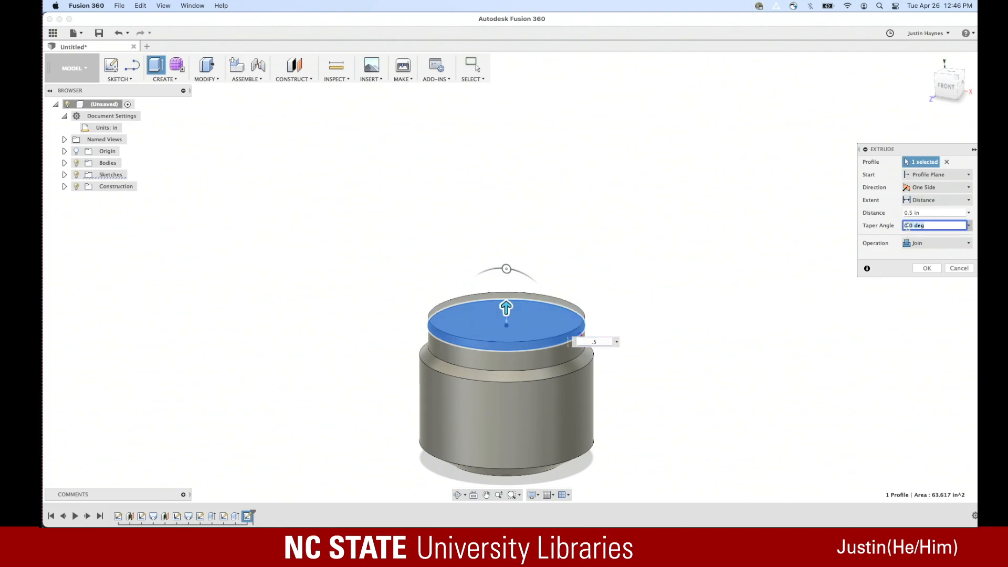
text(45)
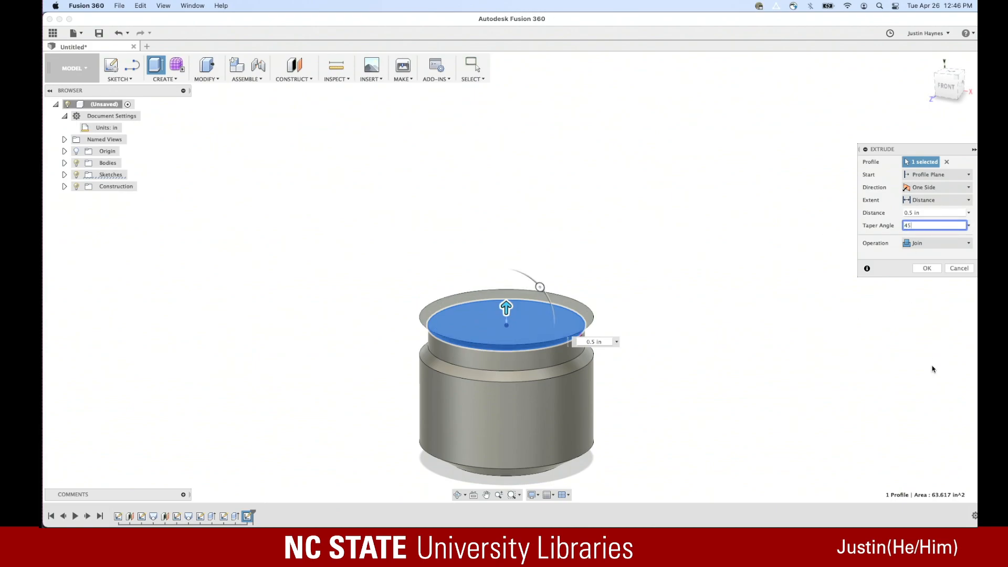
click(927, 268)
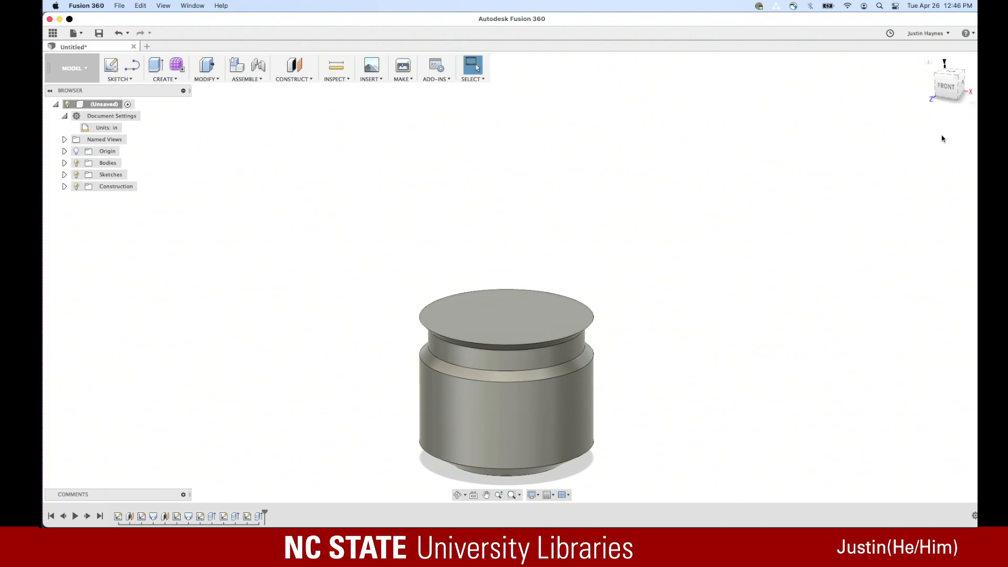
View the model from the front and measure the distance between its topmost and bottommost circular edges
click(946, 86)
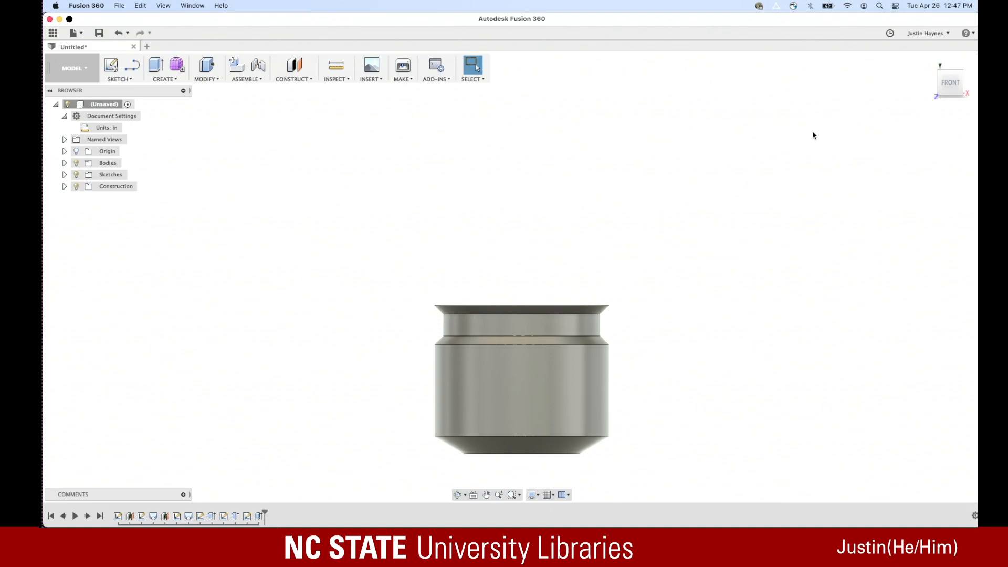
click(335, 78)
click(350, 90)
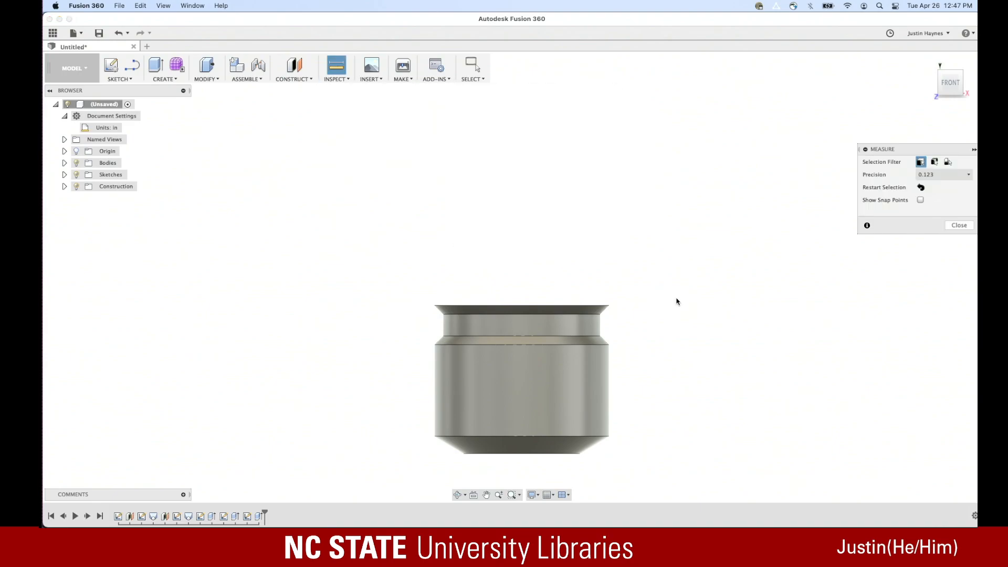
click(576, 307)
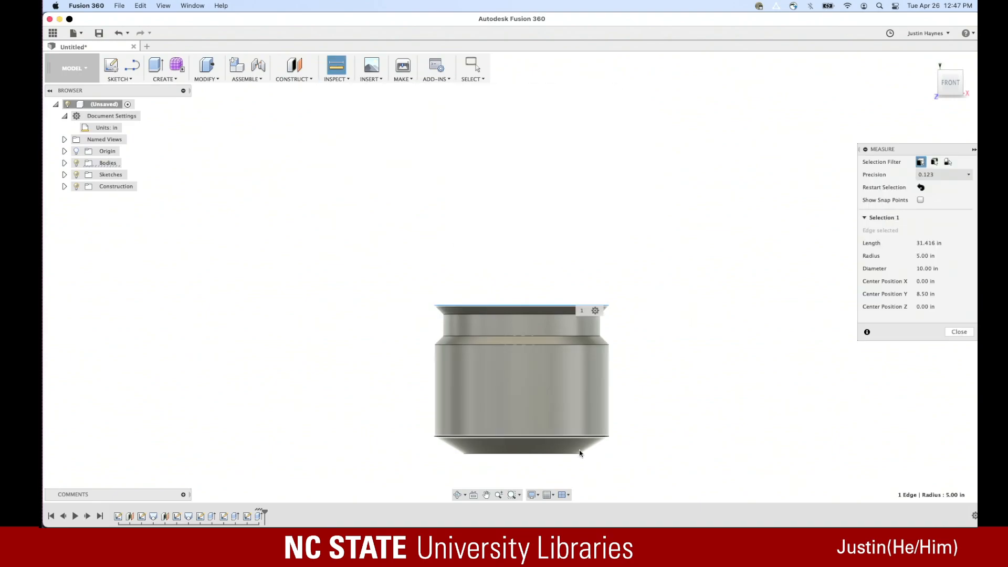
click(565, 452)
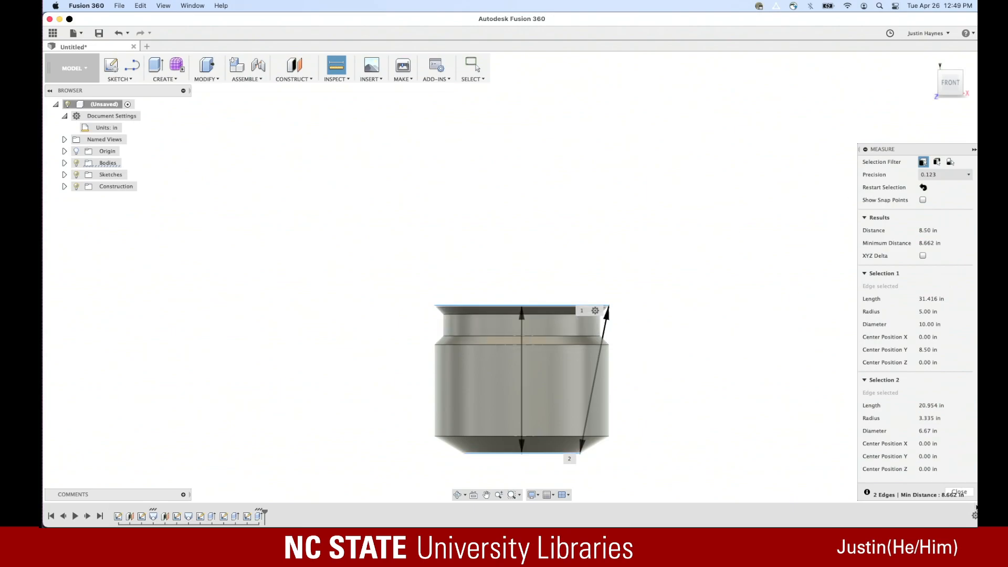
click(970, 494)
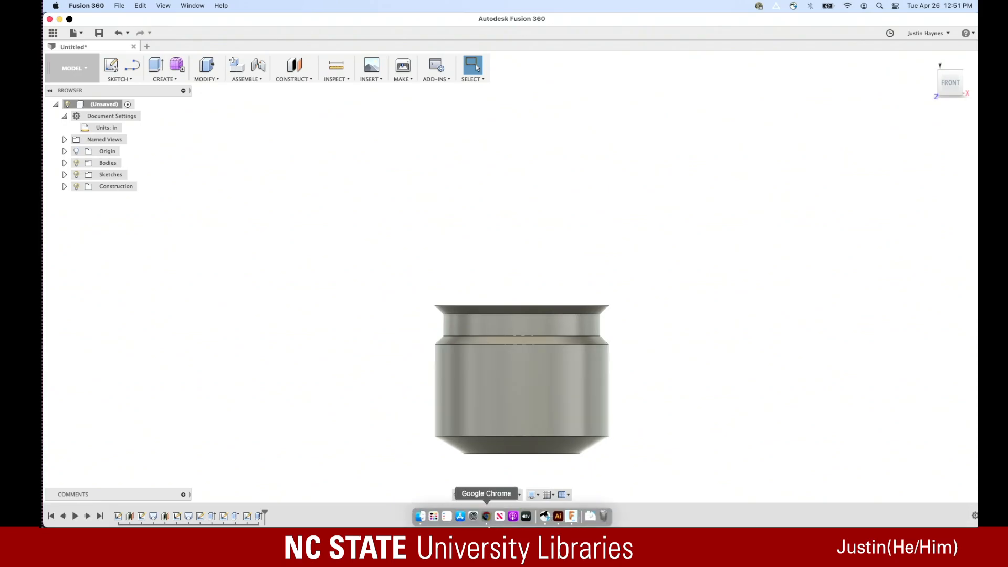
Switch to Chrome, search images for "3d print layers" in a new tab, and examine the Slant 3D layer-line dome comparison and nearby results
click(487, 516)
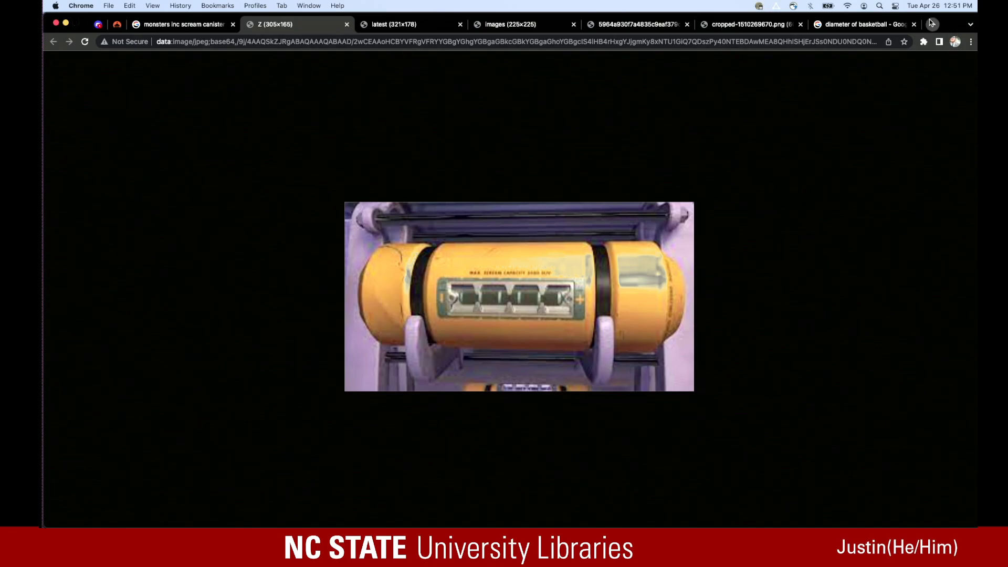
click(932, 24)
text(3d print)
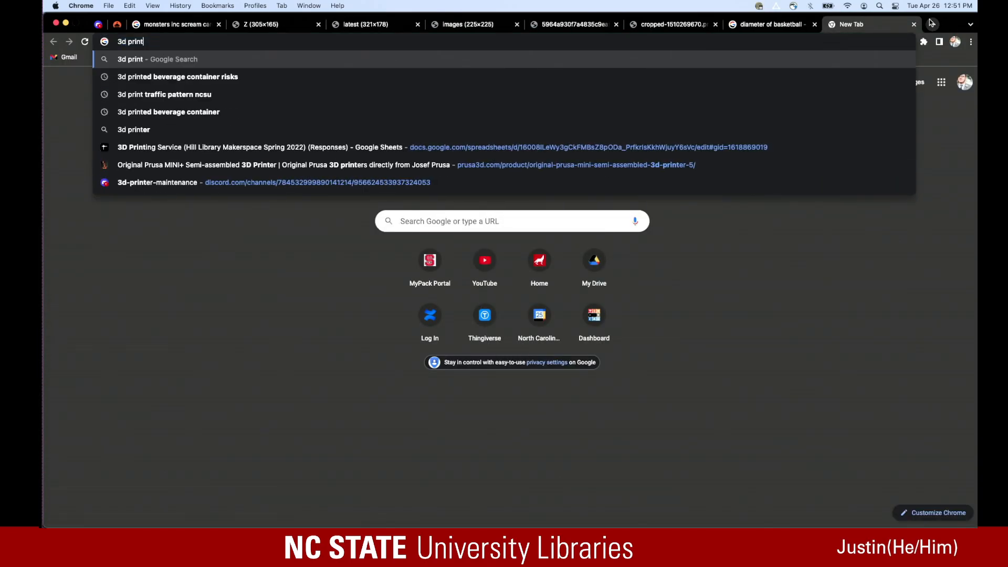
text( layers)
key(Return)
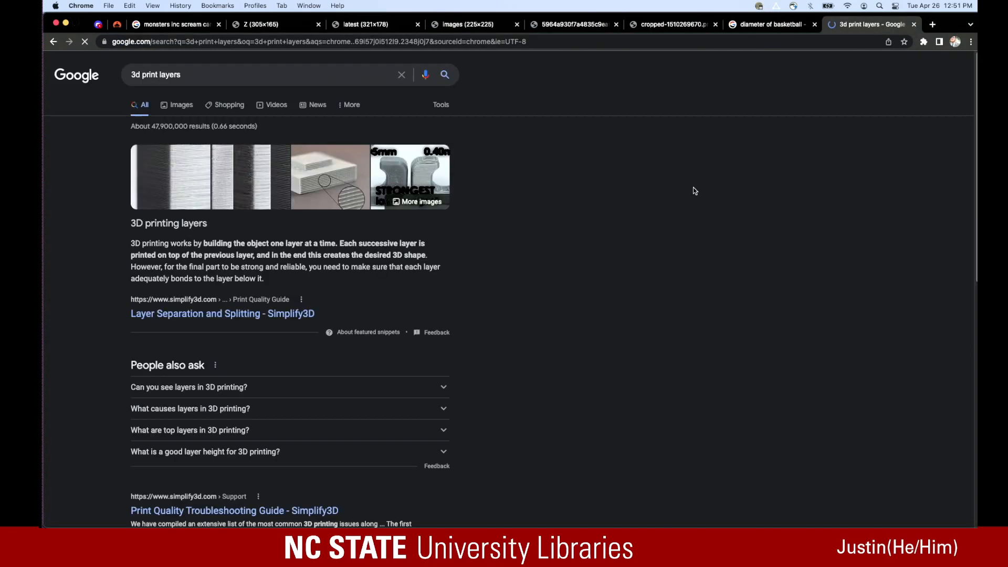
click(181, 105)
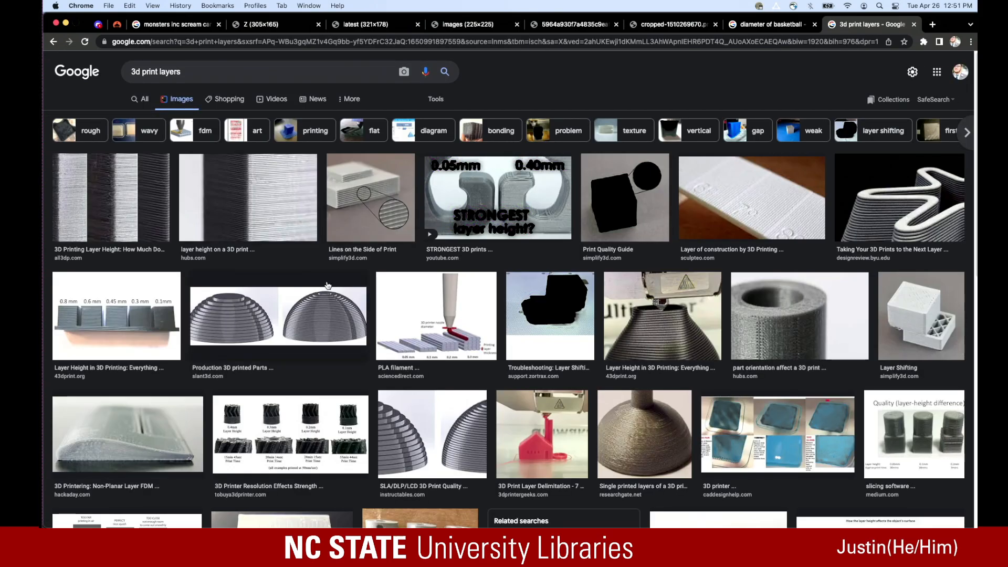
click(261, 339)
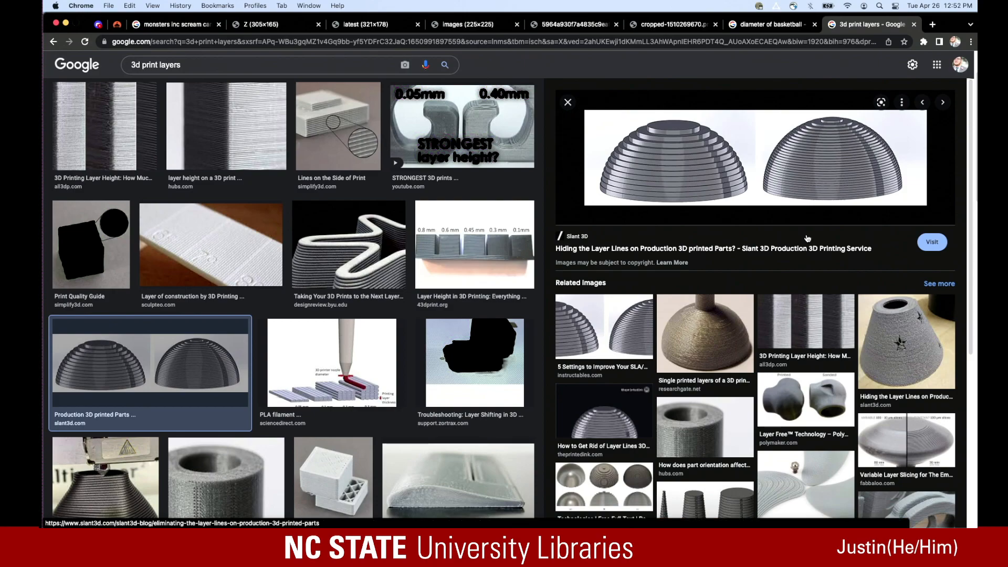
scroll(490, 351, down, 3)
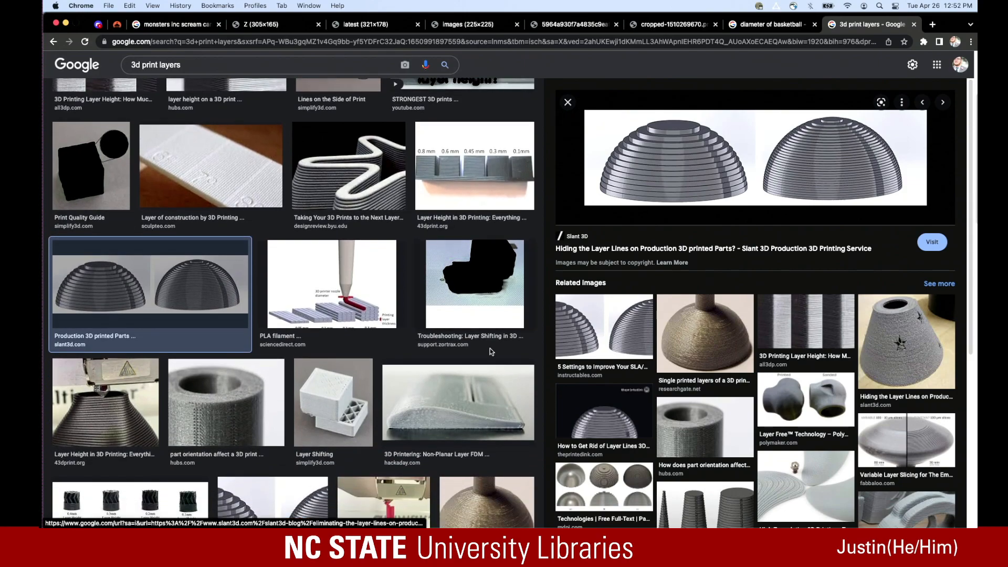
Open the layer-height quality comparison image from Medium among the 3D print layer search results
scroll(490, 350, down, 7)
click(297, 427)
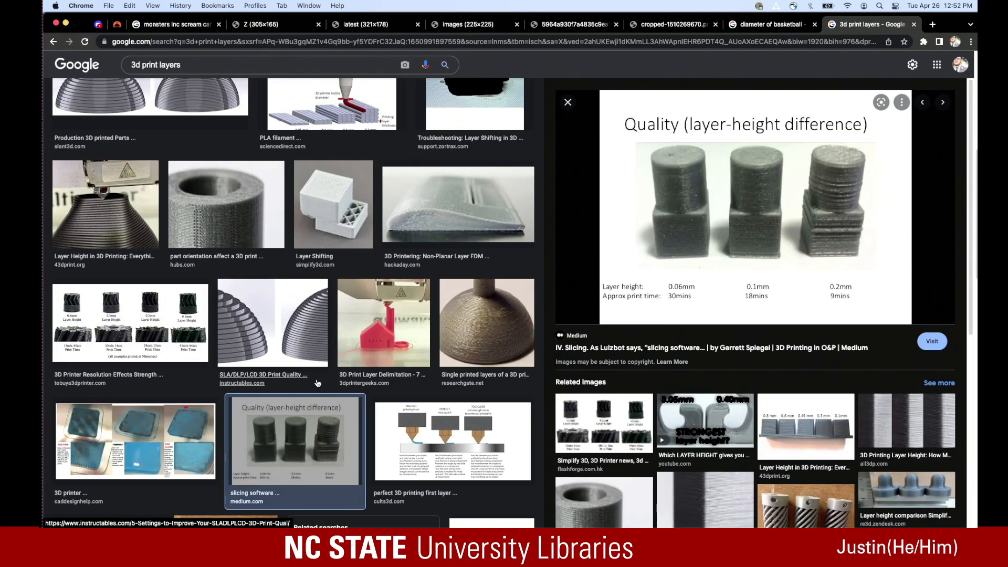
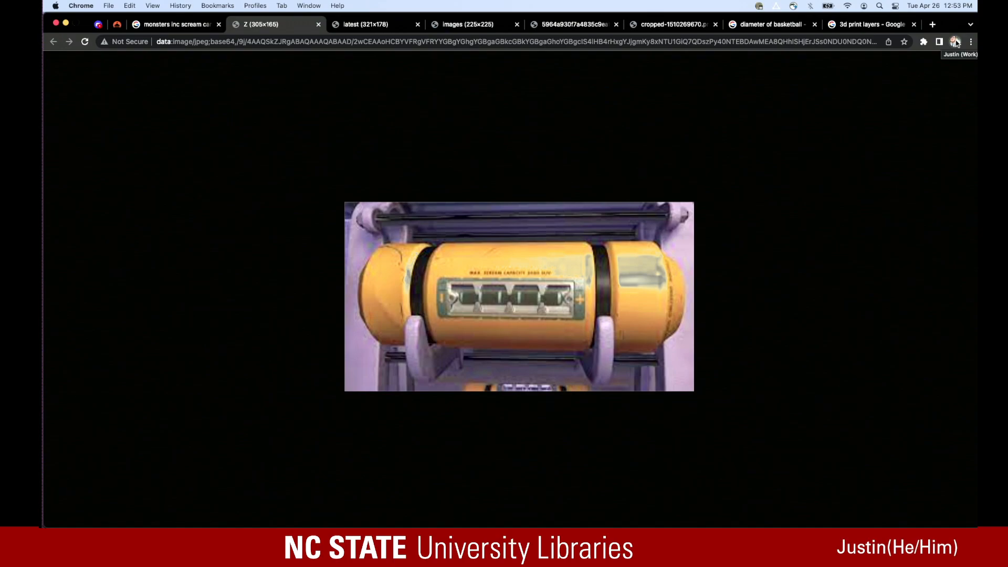
Switch to Fusion 360 and export the canister body as an STL named canisterbottom in Downloads, without sending it to a print utility
mouse_move(568, 526)
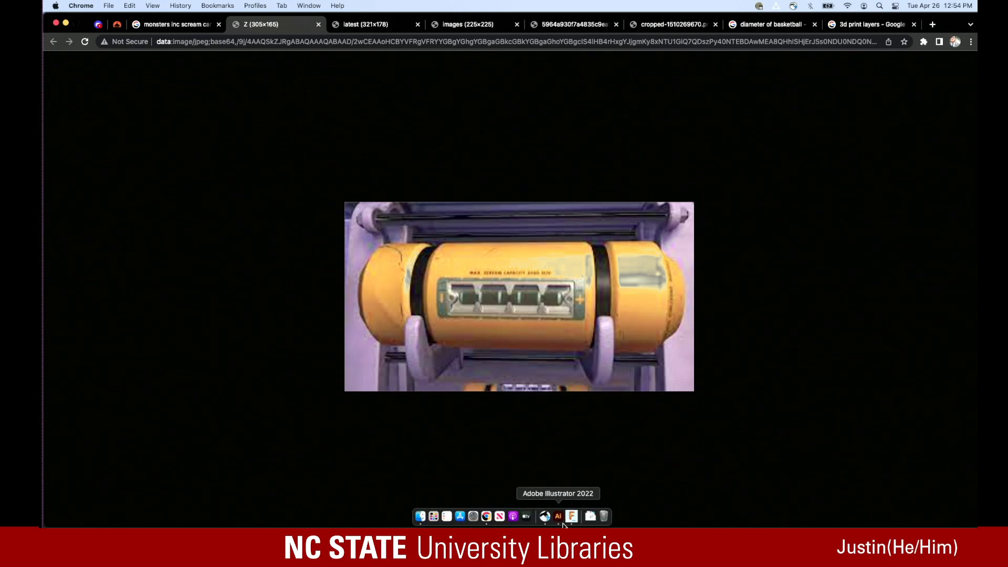
click(572, 520)
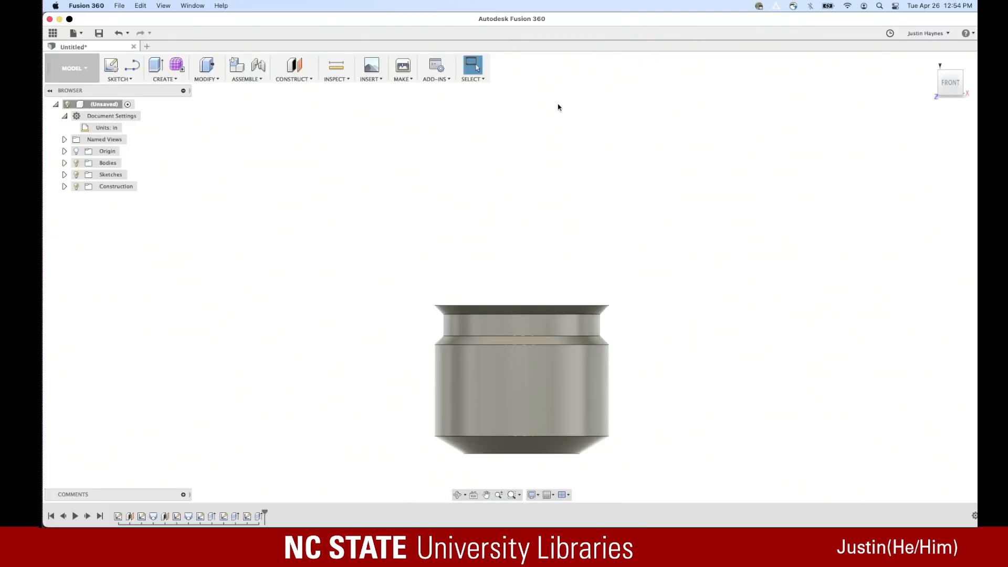
click(403, 71)
click(412, 90)
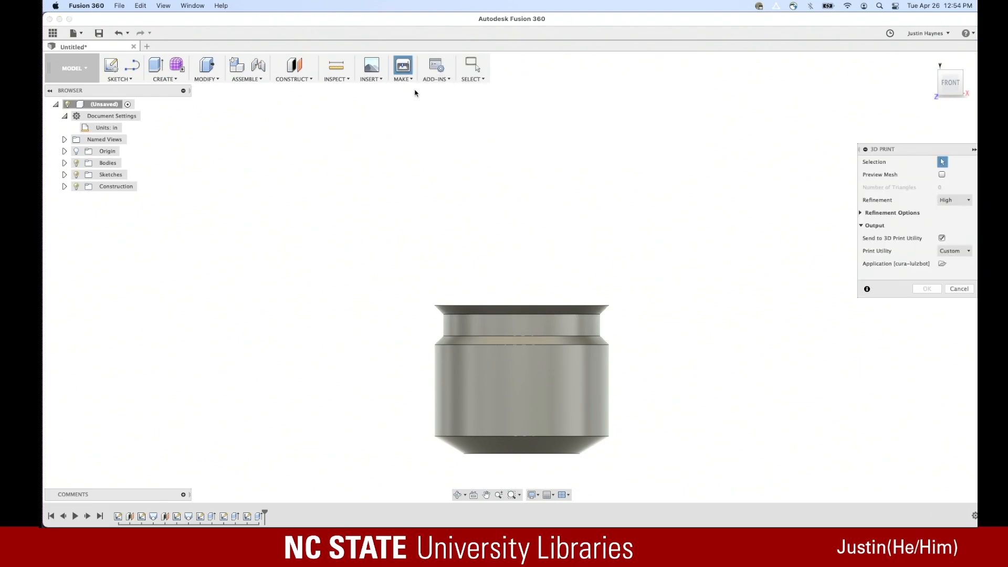
click(560, 376)
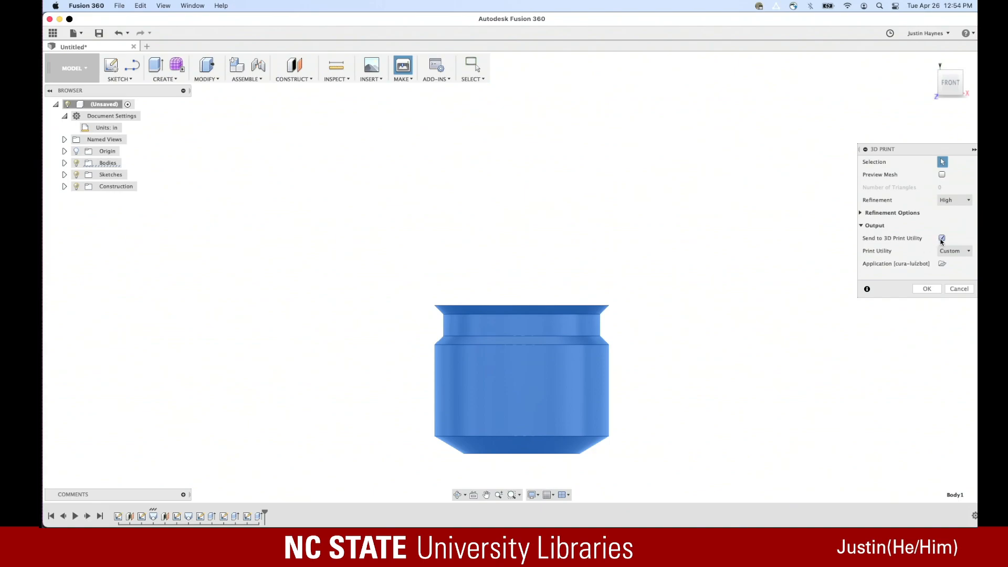
click(942, 238)
click(928, 264)
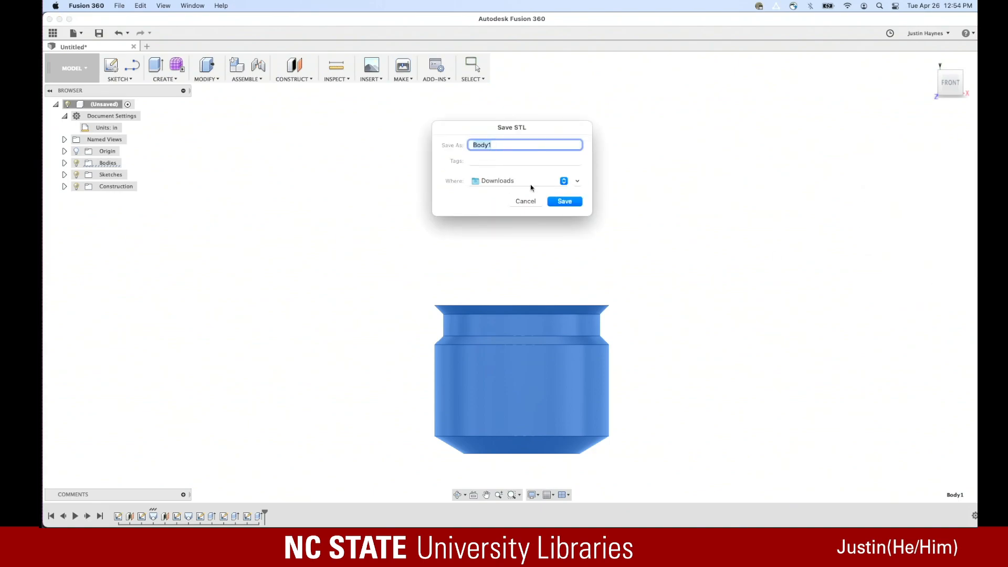
text(canisterbotto)
click(555, 203)
Launch Cura LulzBot Edition and choose the LulzBot TAZ 6 as the printer
mouse_move(592, 518)
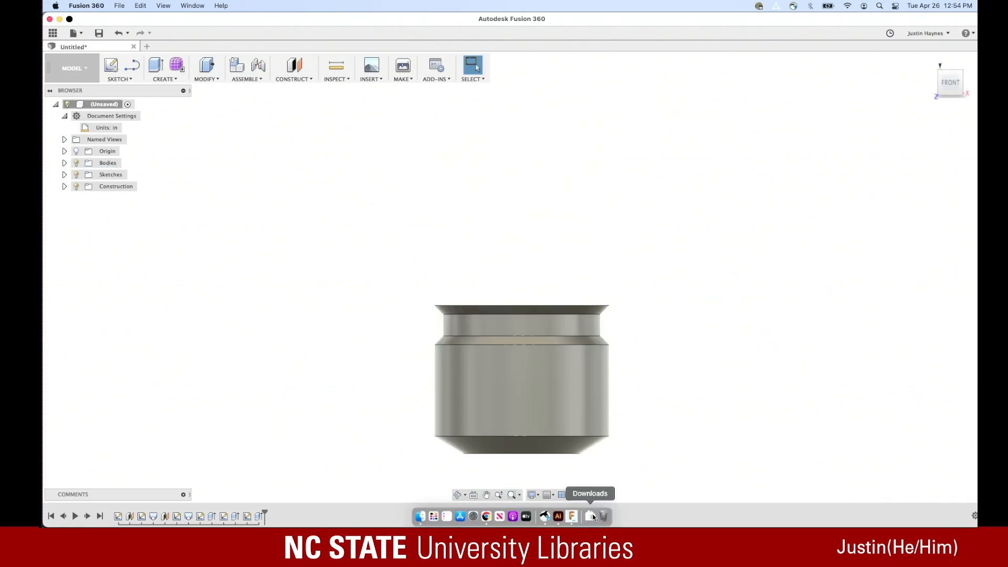
click(881, 5)
text(cura-lulzbot)
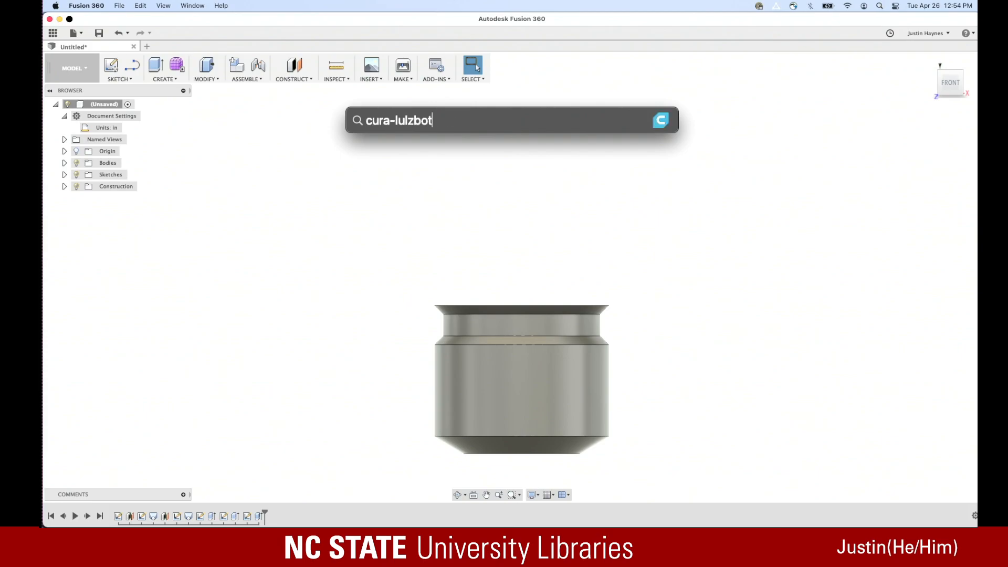
key(Return)
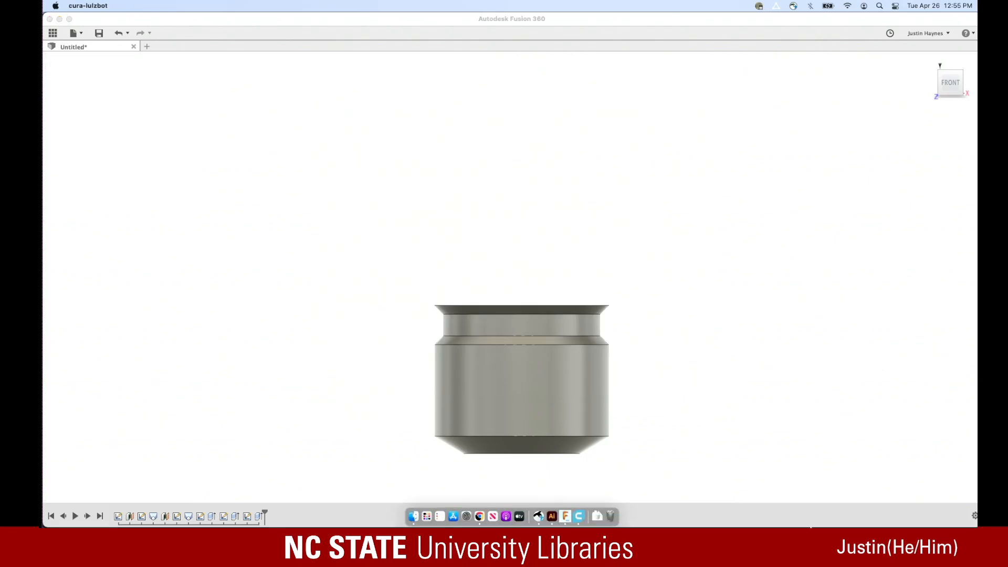
click(547, 226)
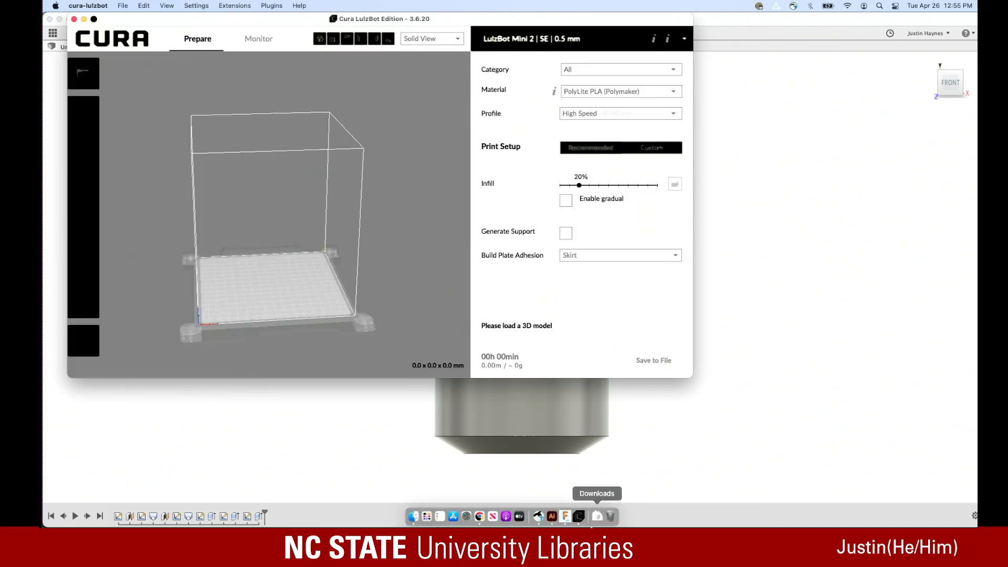
click(540, 39)
click(523, 77)
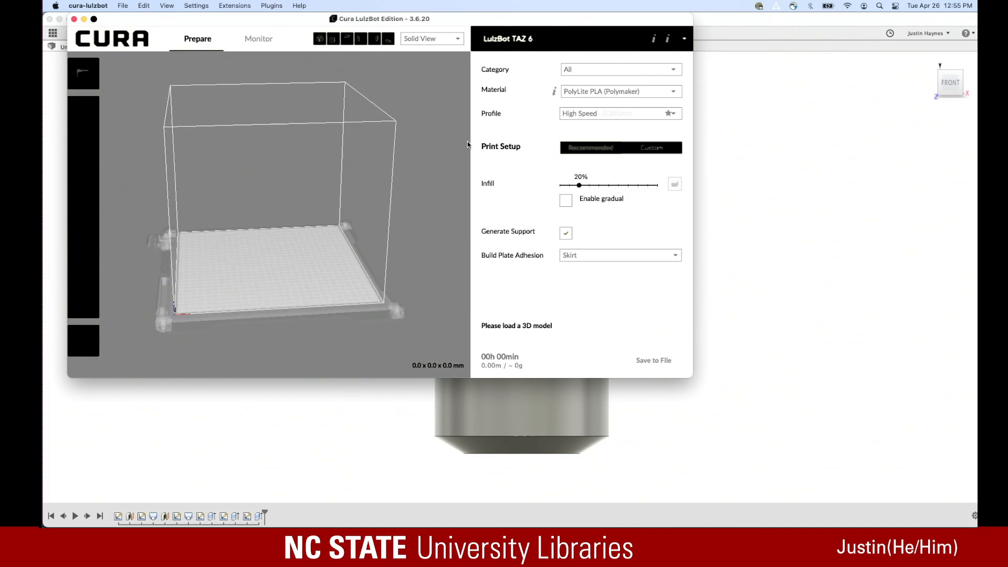
Load canisterbottom.stl from the Downloads folder onto the build plate
click(83, 73)
click(521, 196)
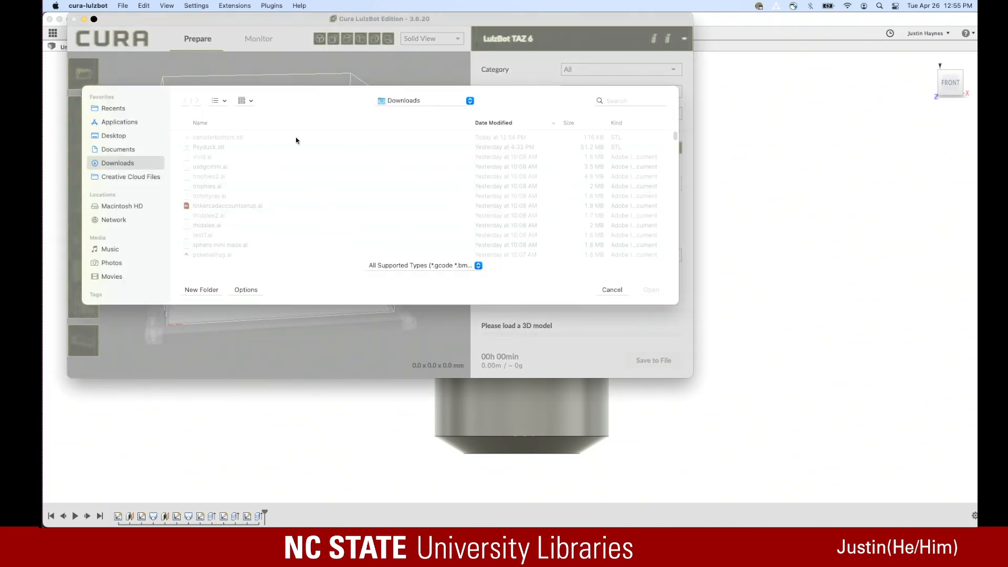
click(269, 136)
click(651, 290)
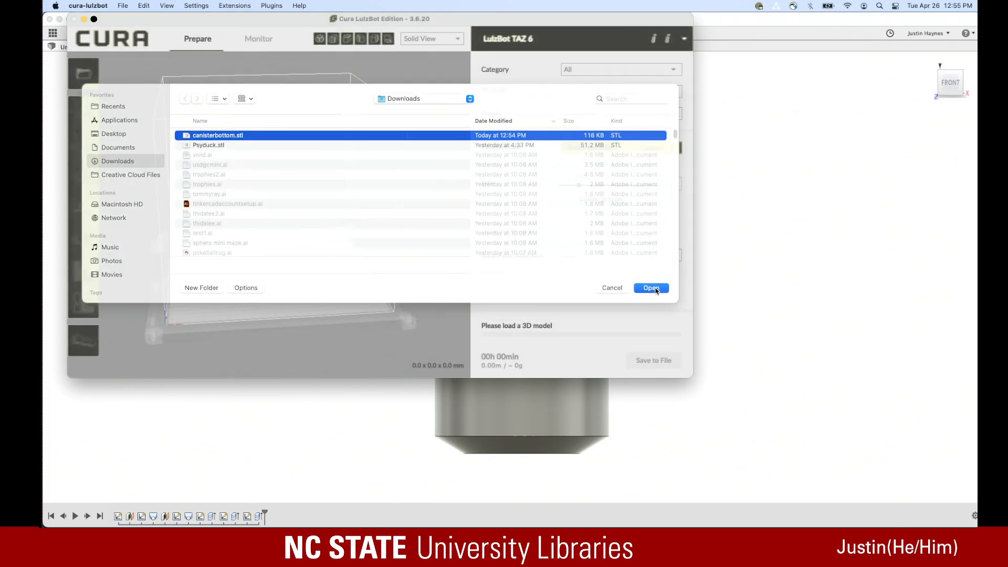
Rotate the canister about the X axis so it stands upright on its base, and deselect it
scroll(288, 286, up, 5)
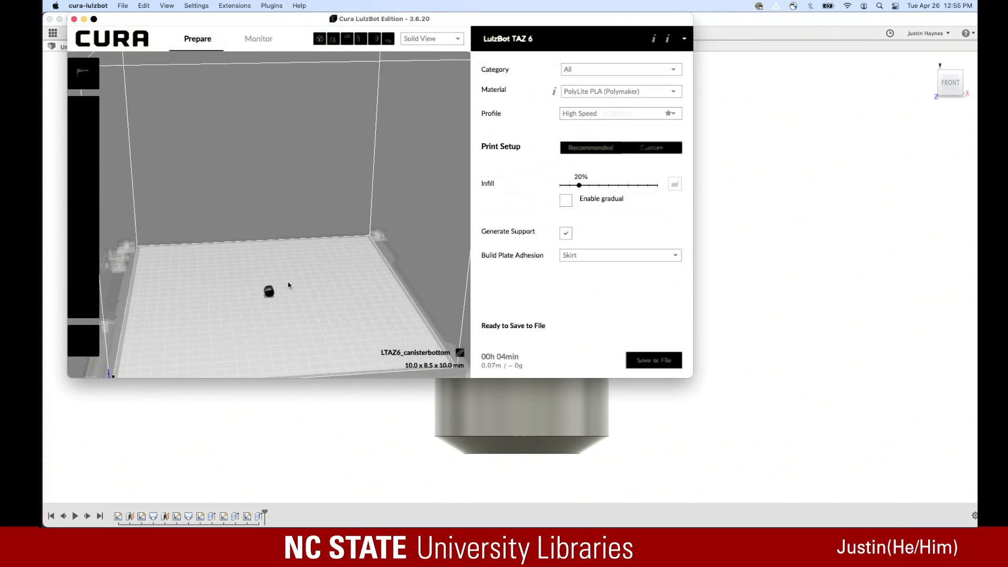
scroll(288, 285, down, 2)
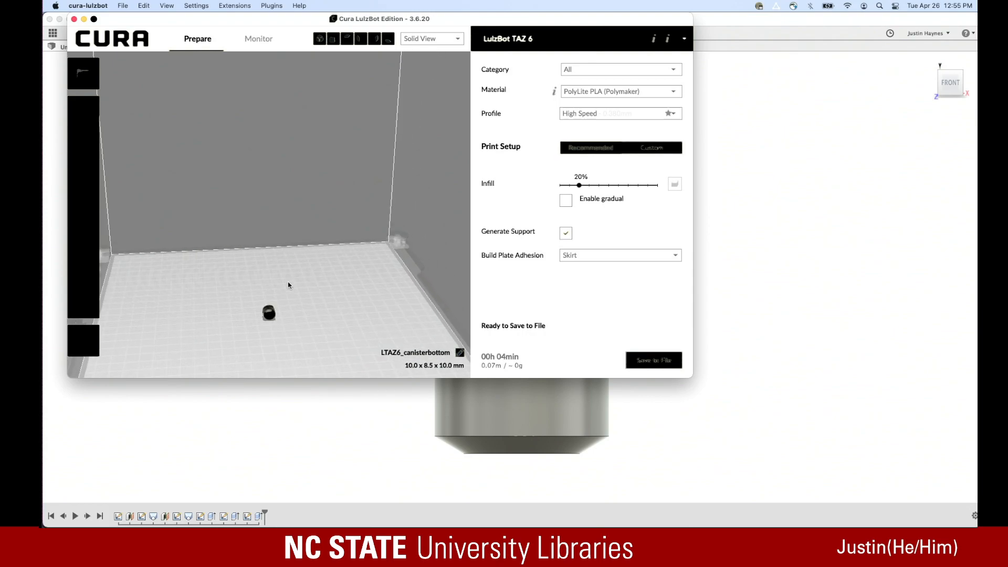
click(269, 313)
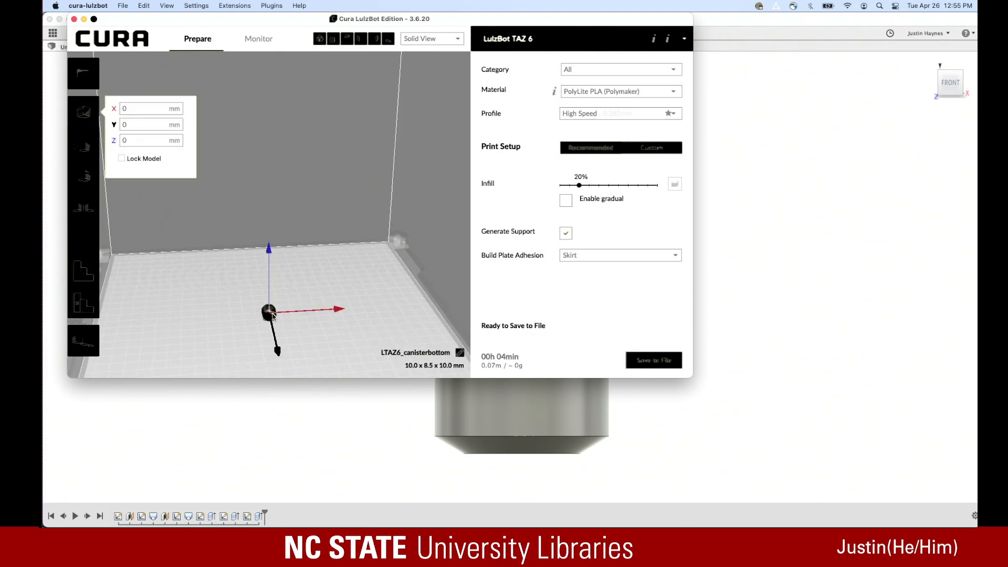
click(84, 175)
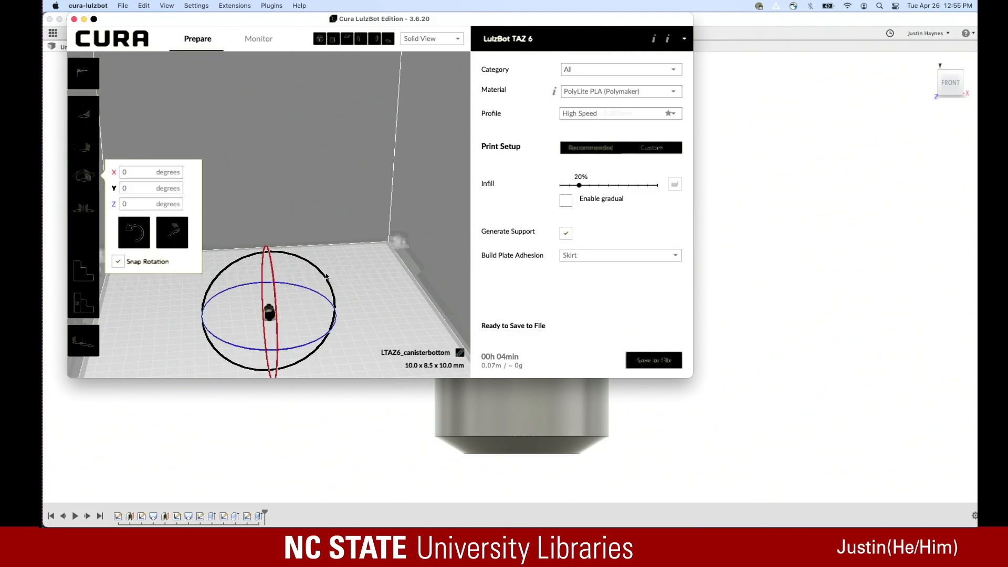
drag(270, 269, 274, 368)
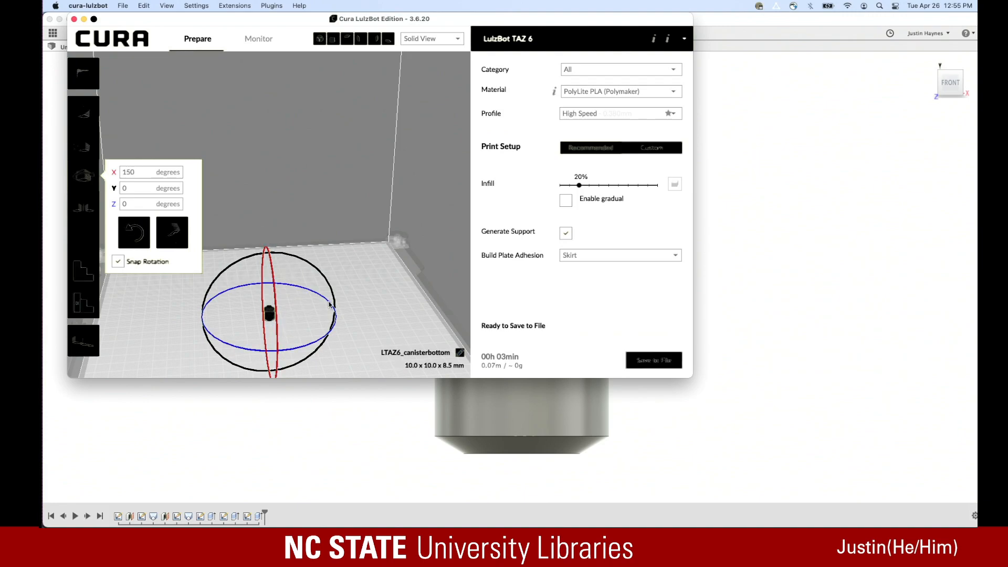
click(369, 318)
Select the upright canister and show its scale dimensions
scroll(368, 326, up, 1)
right_drag(339, 300, 282, 295)
click(270, 329)
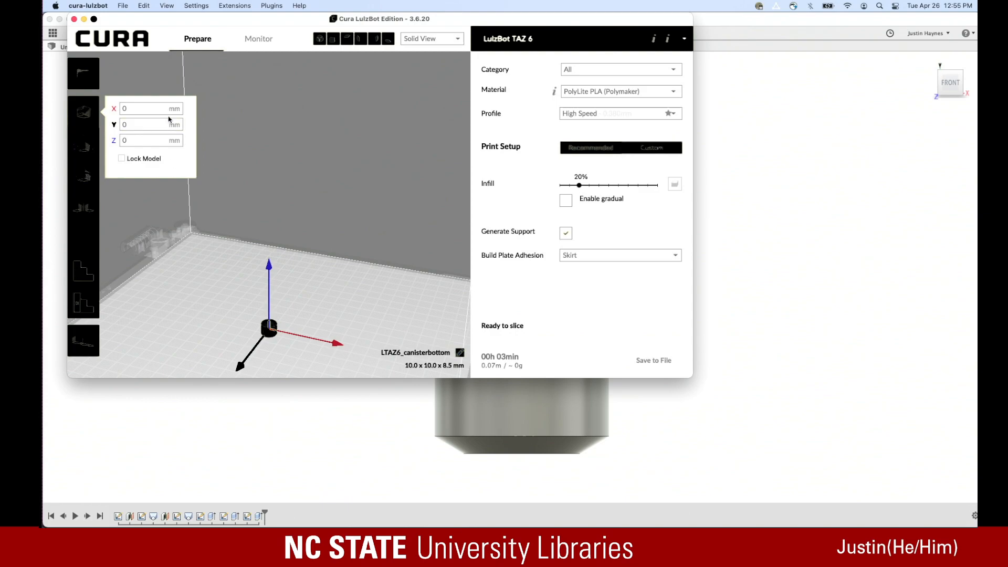
click(83, 145)
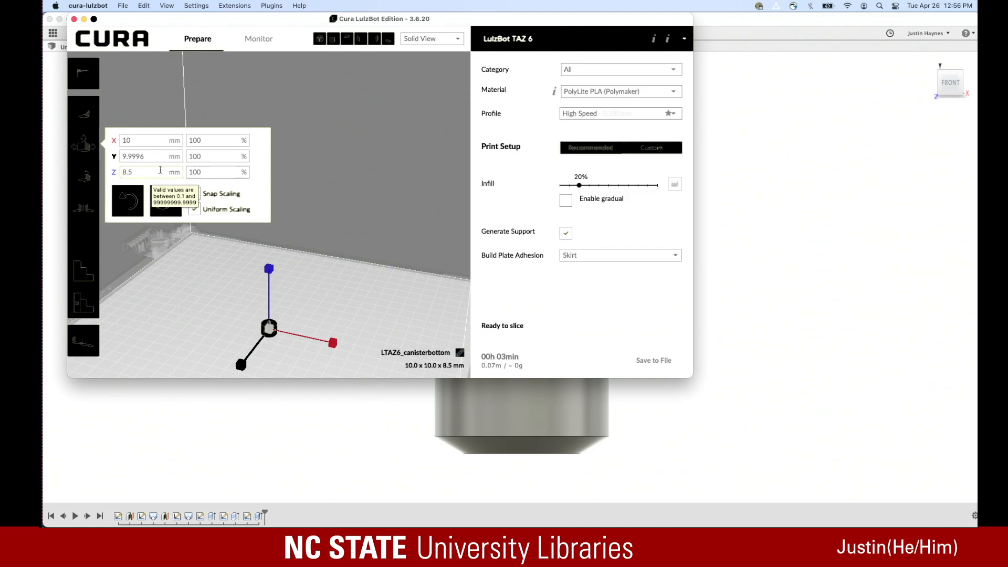
Switch to Chrome, search "inches to mm" in a new tab and convert 10 inches to millimetres
click(796, 120)
key(ctrl+Up)
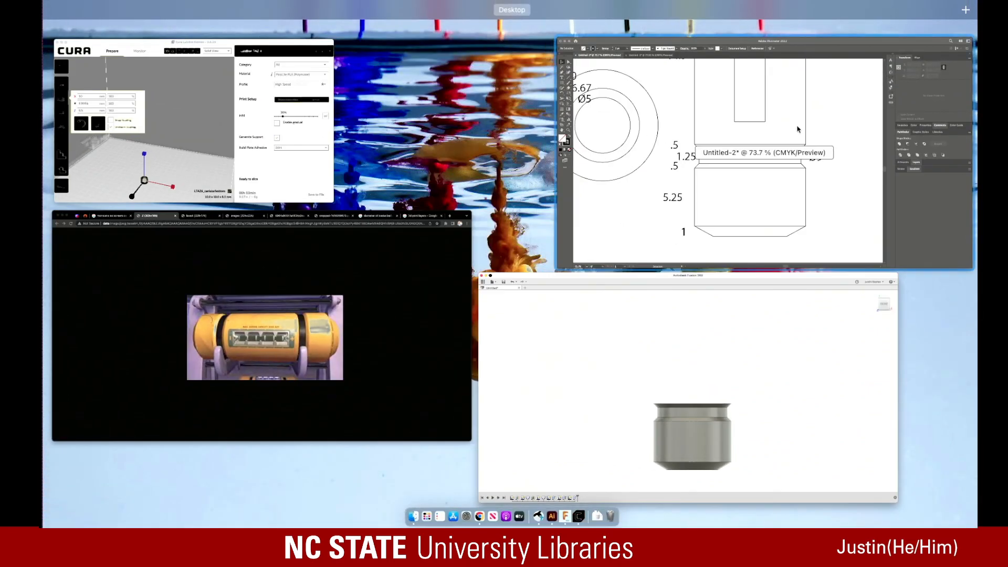
click(288, 243)
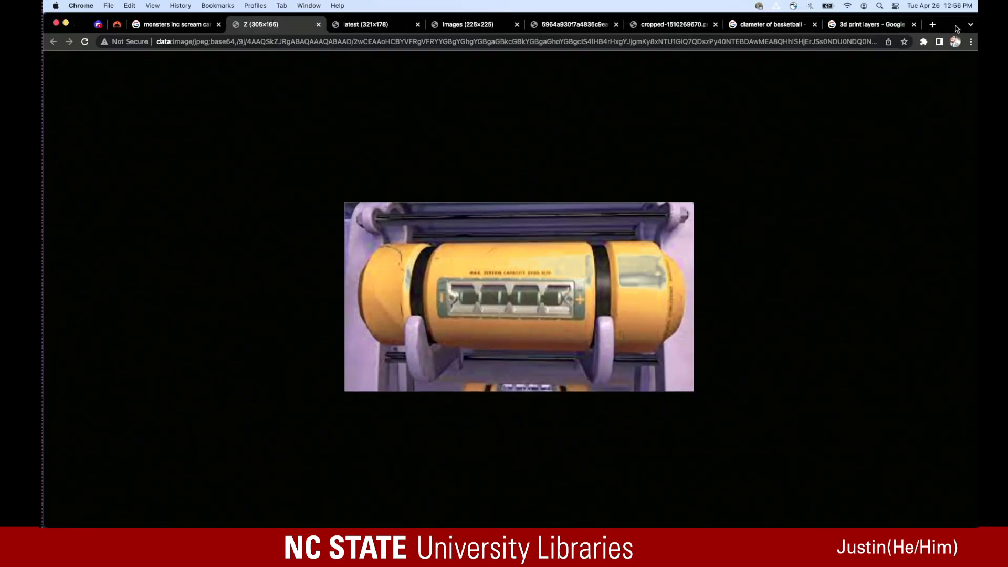
click(934, 25)
text(inches to)
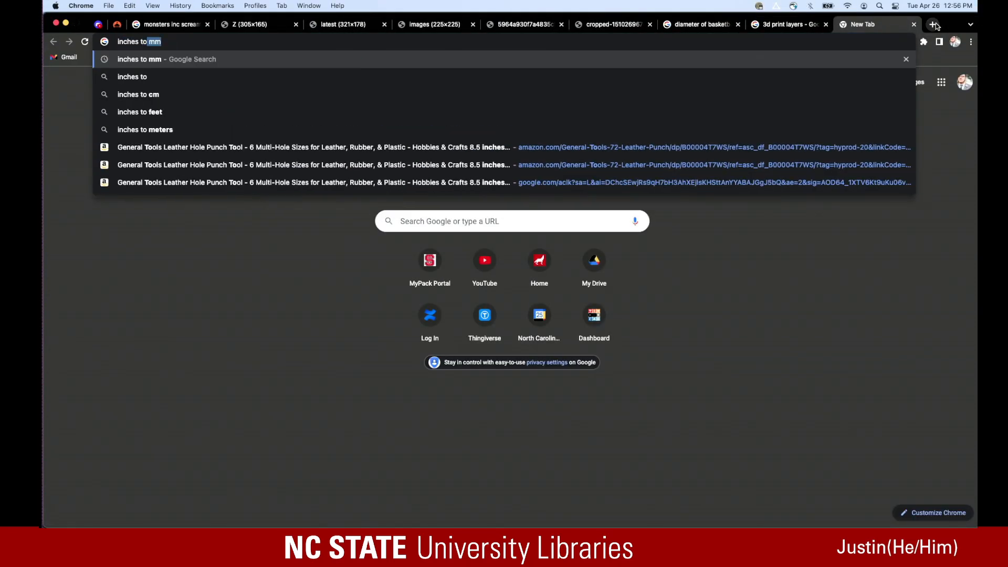
key(Return)
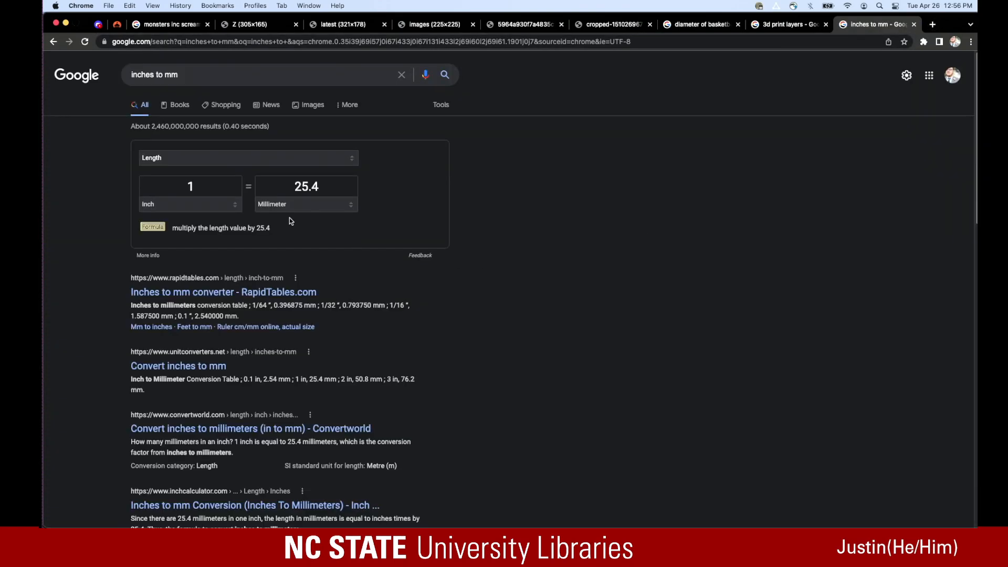
click(226, 185)
text(0)
Switch back to Cura and scale the canister uniformly to an X size of 254 mm
mouse_move(572, 528)
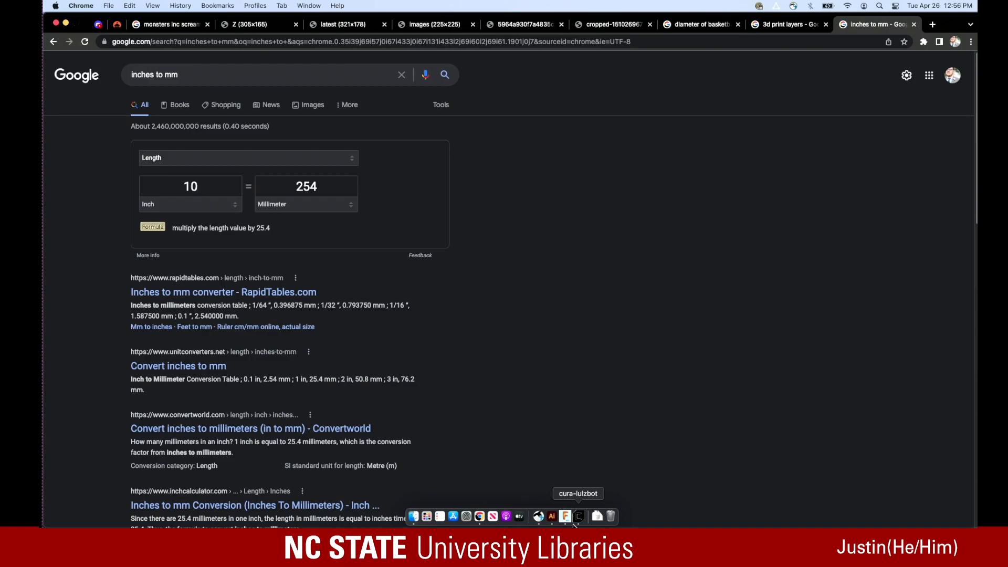
click(575, 525)
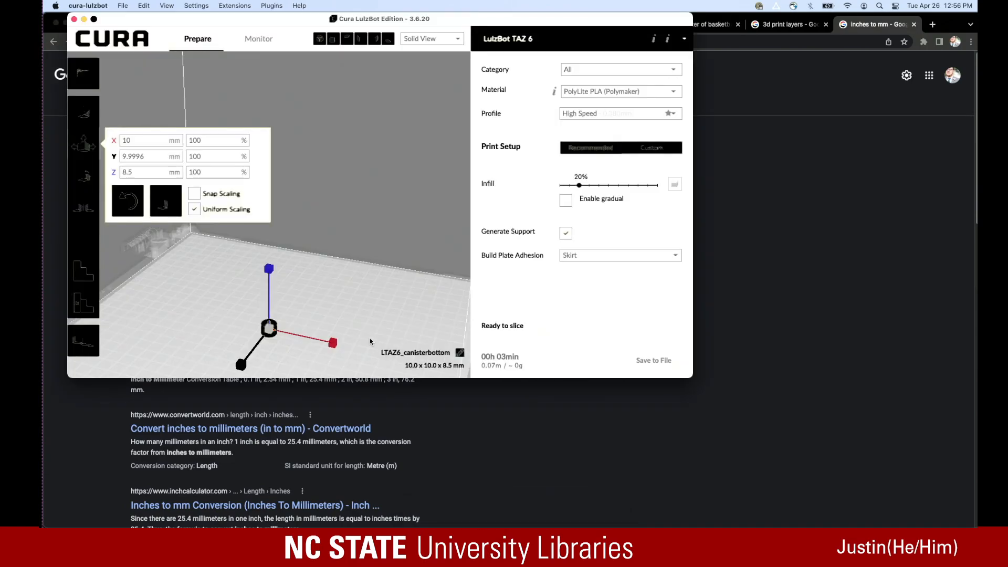
double_click(152, 139)
text(254)
key(Return)
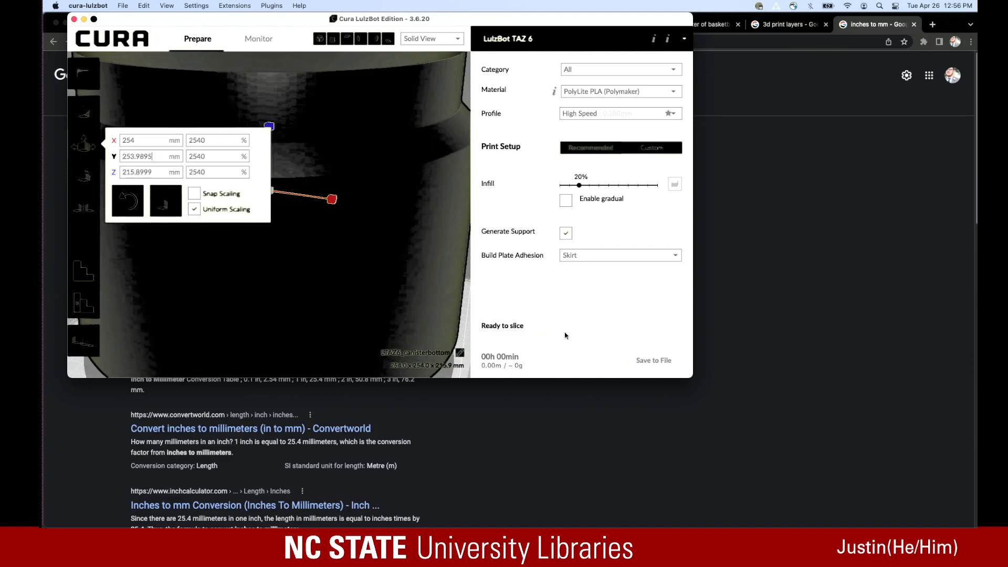
Turn off support generation for the print and bring the Cura window back to the front
click(565, 233)
click(775, 287)
key(ctrl+Up)
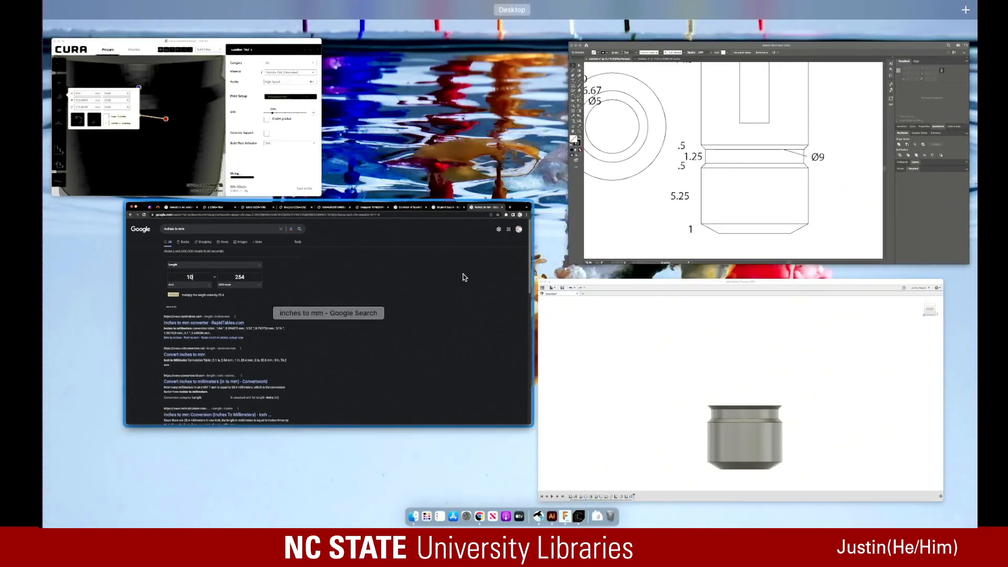
click(313, 199)
scroll(313, 197, down, 5)
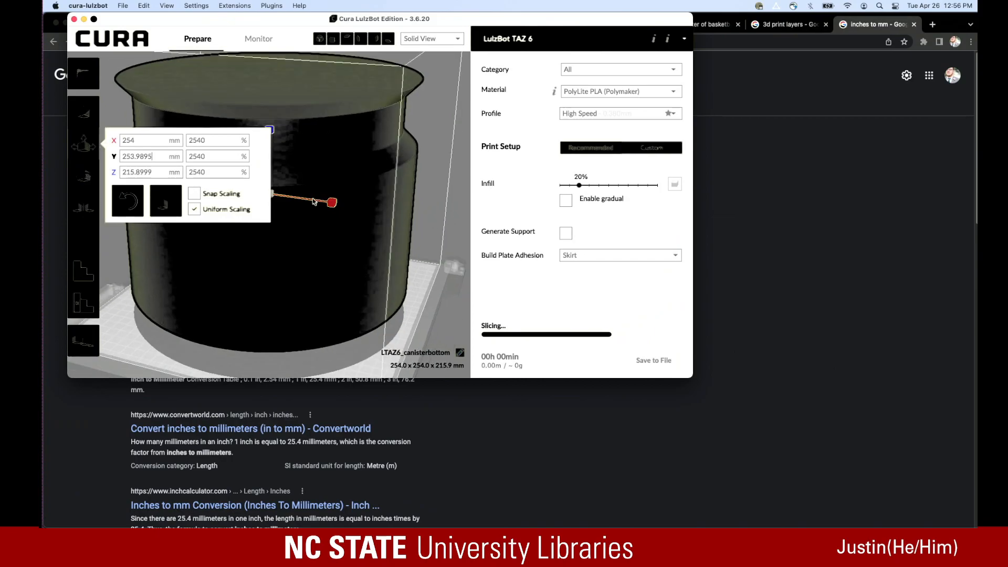
Enlarge the Cura window, deselect the canister and examine how it fits within the printer's build volume
drag(698, 380, 972, 523)
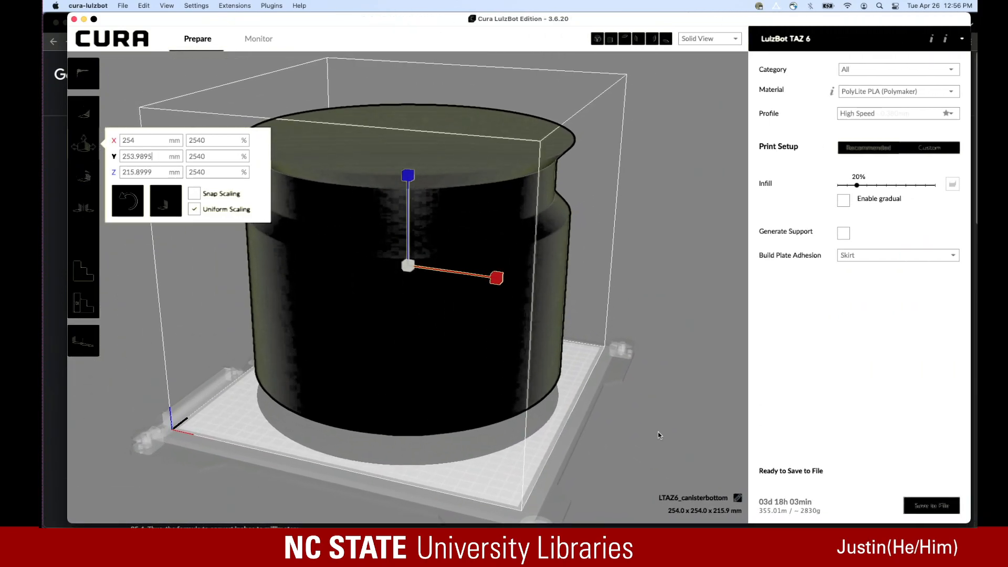
click(645, 441)
right_drag(645, 436, 791, 494)
mouse_move(812, 511)
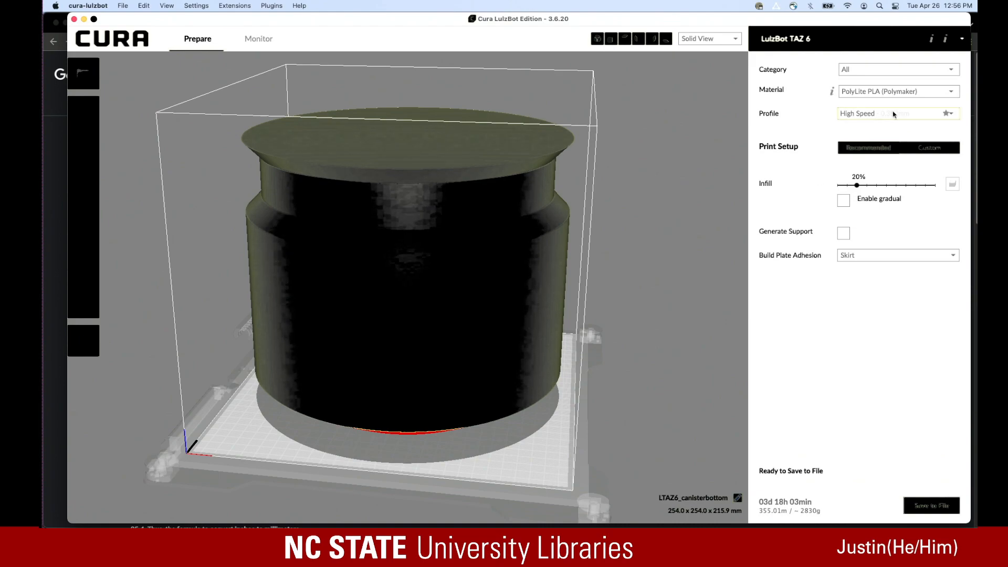
Show the canister in Layer View, lower the top visible layer to 271 and examine the infill grid up close
click(704, 40)
click(700, 72)
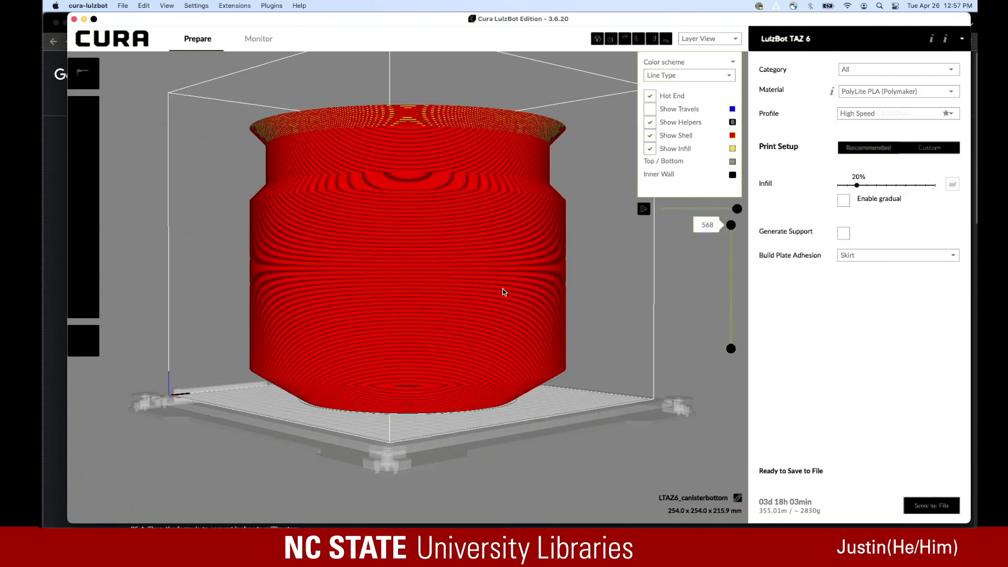
drag(731, 225, 732, 282)
scroll(502, 311, up, 10)
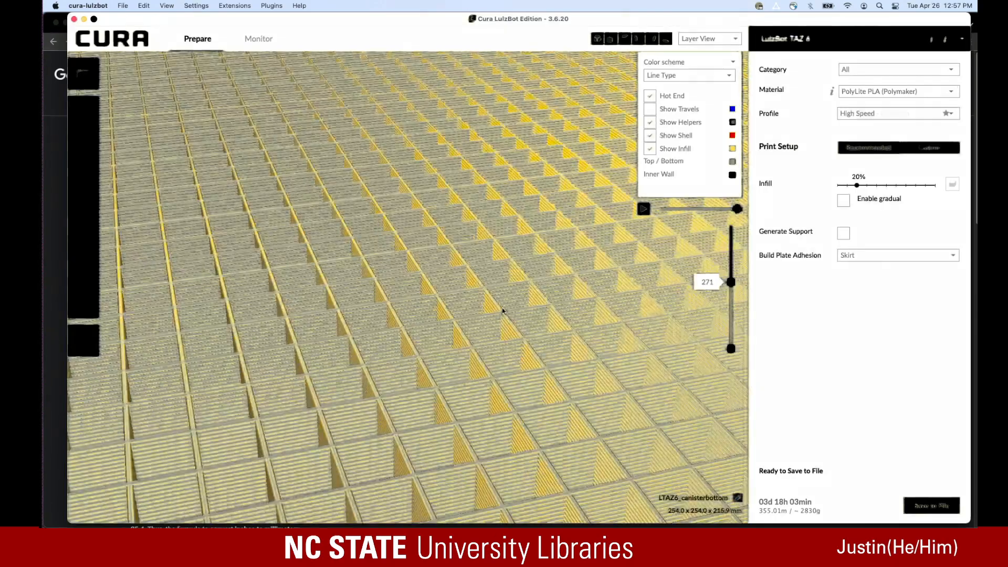
scroll(502, 311, down, 10)
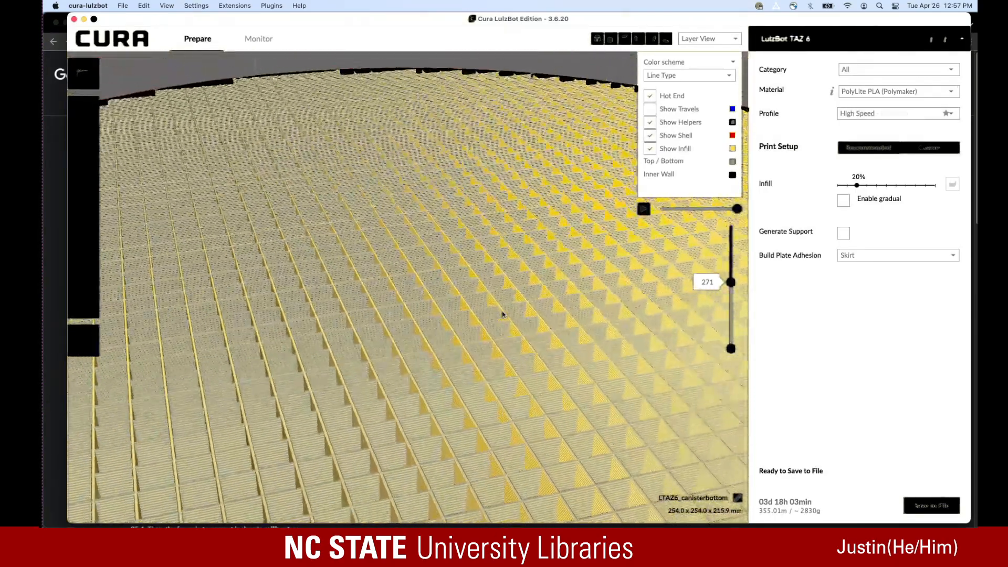
Reduce the infill density to 10% and raise the top visible layer to 306 to examine the infill grid
scroll(502, 311, down, 3)
scroll(503, 311, up, 4)
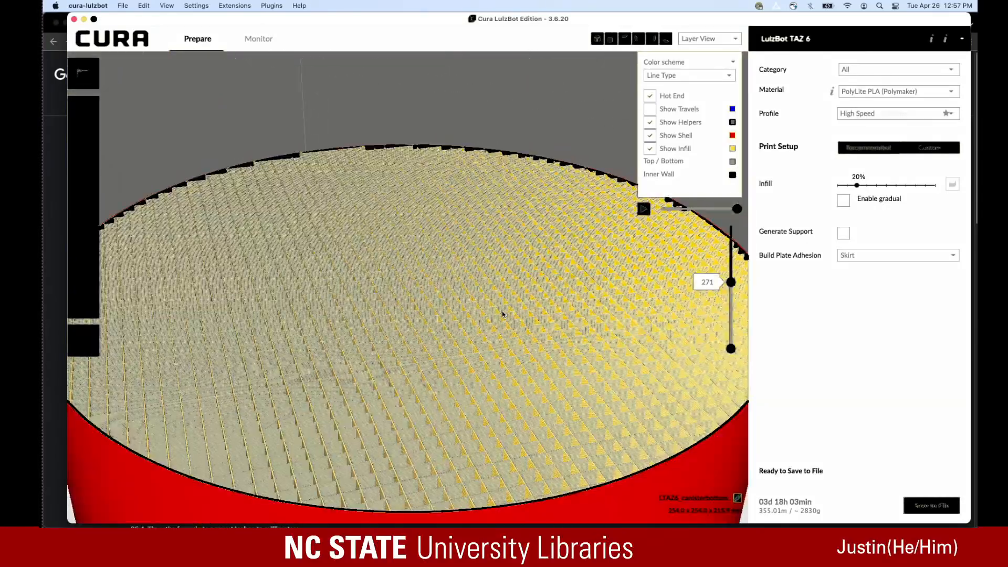
right_click(502, 317)
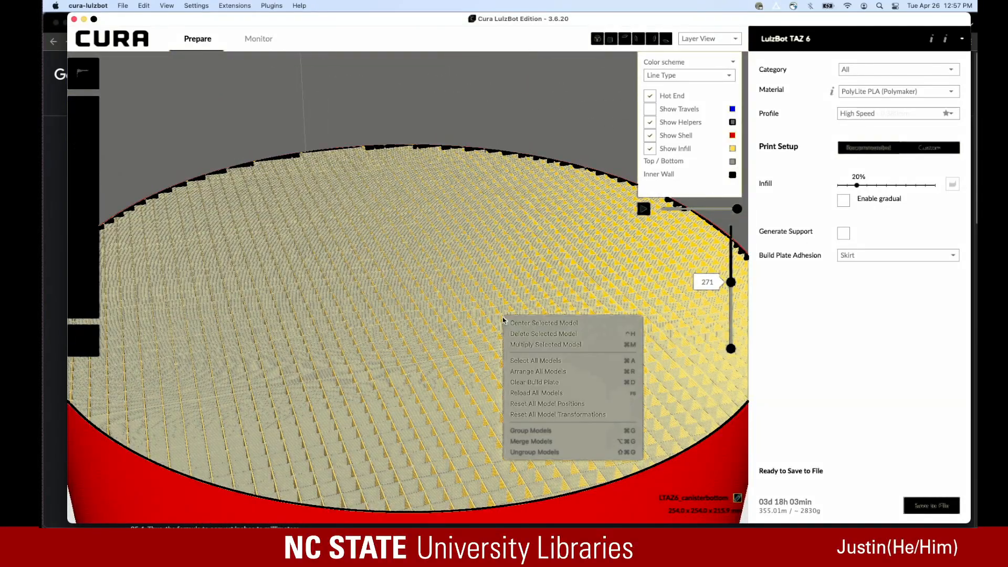
click(512, 121)
scroll(511, 121, down, 3)
scroll(512, 122, down, 3)
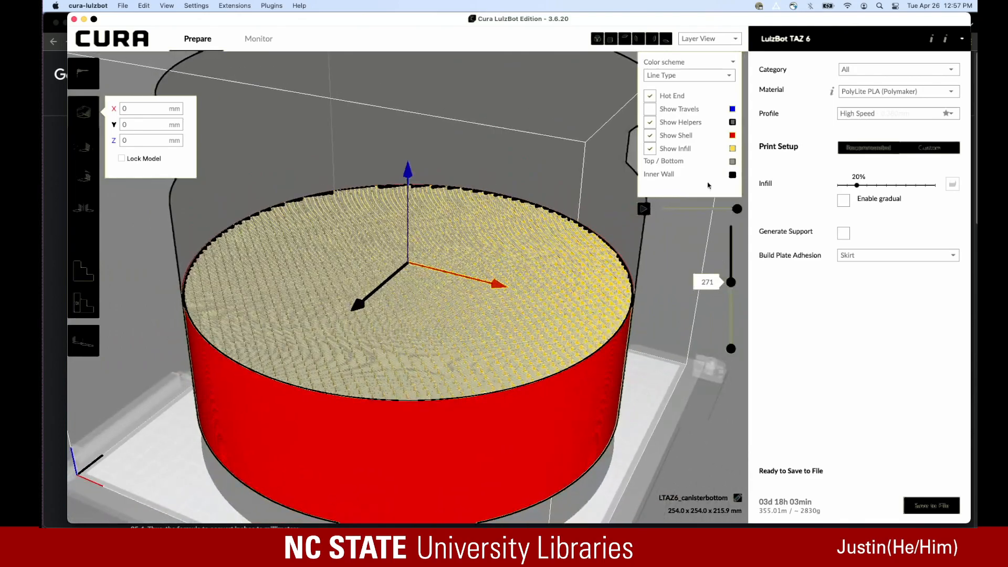
click(850, 187)
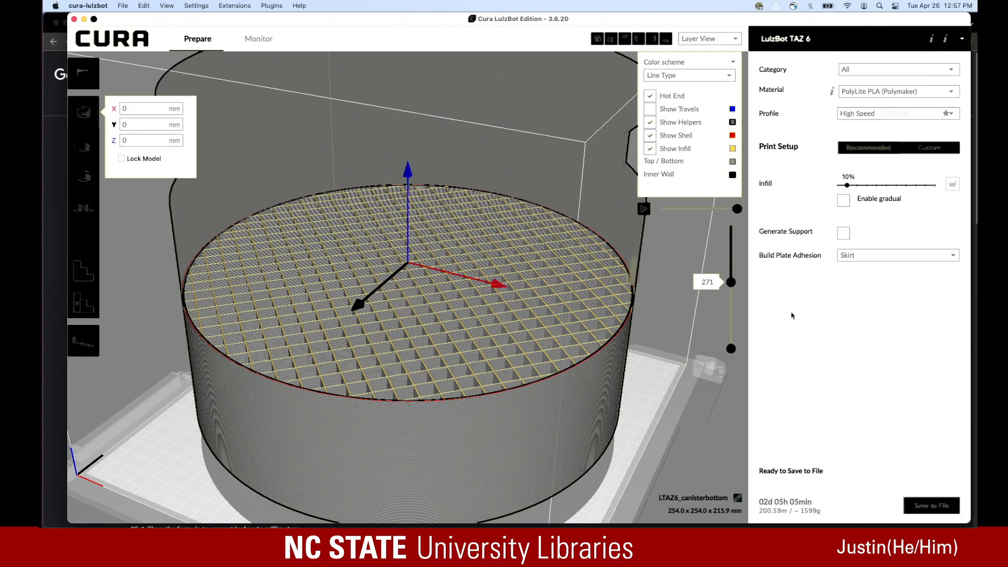
mouse_move(731, 283)
mouse_down()
mouse_move(723, 345)
mouse_move(730, 303)
mouse_move(717, 239)
mouse_move(732, 262)
mouse_move(736, 343)
mouse_move(736, 280)
mouse_up()
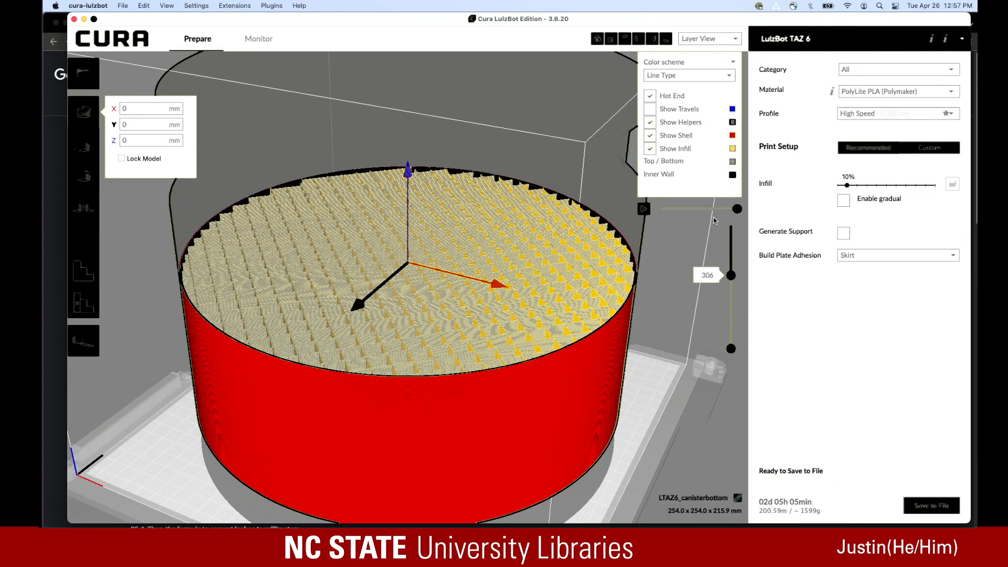
Switch to Fusion 360 and start a new sketch on the canister's flat top face
click(565, 517)
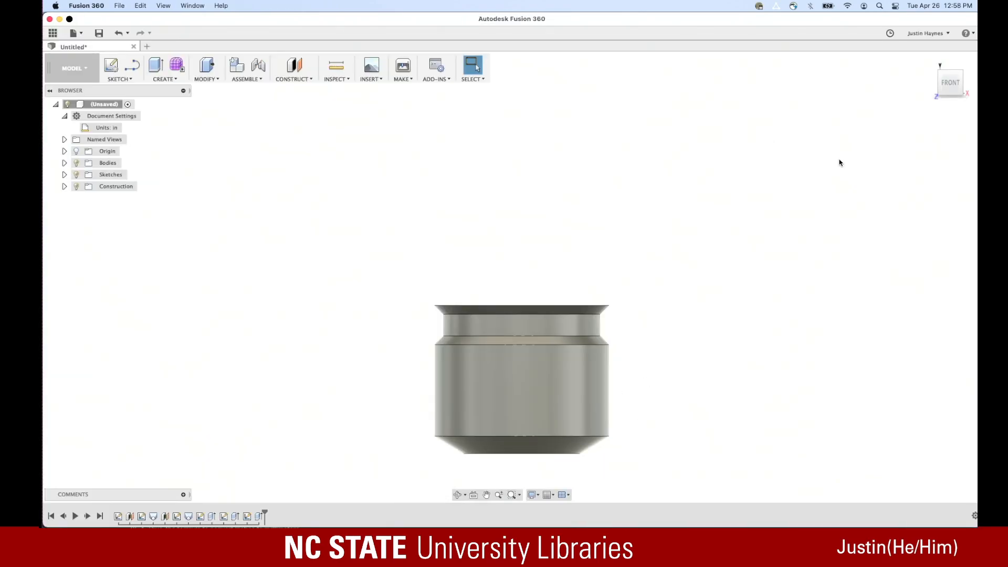
click(962, 75)
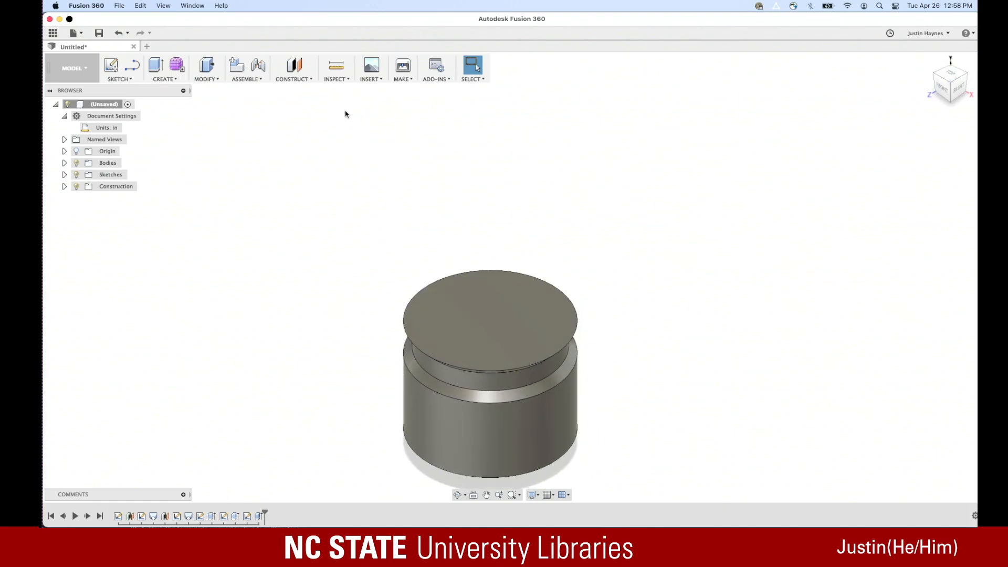
click(120, 79)
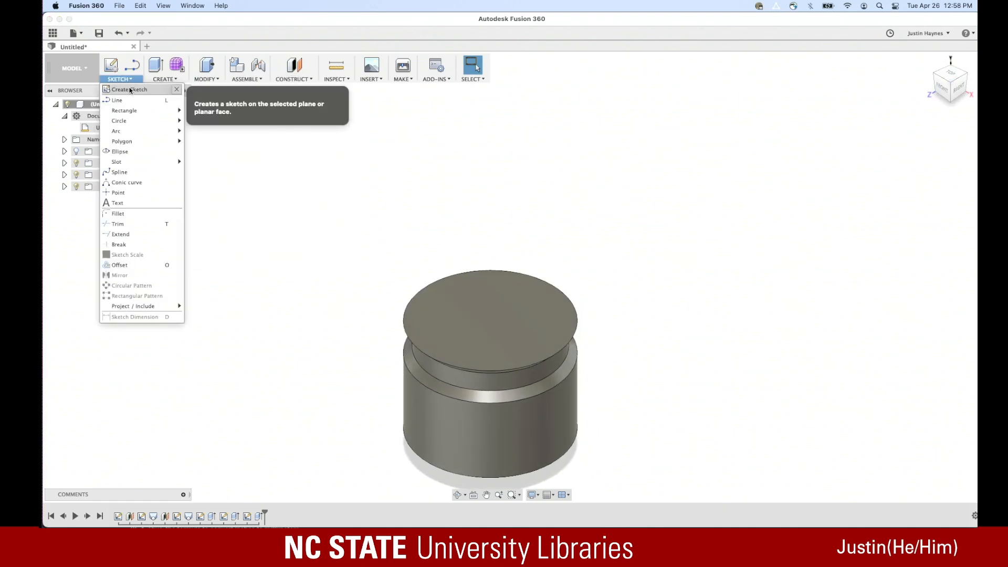
click(129, 94)
click(497, 314)
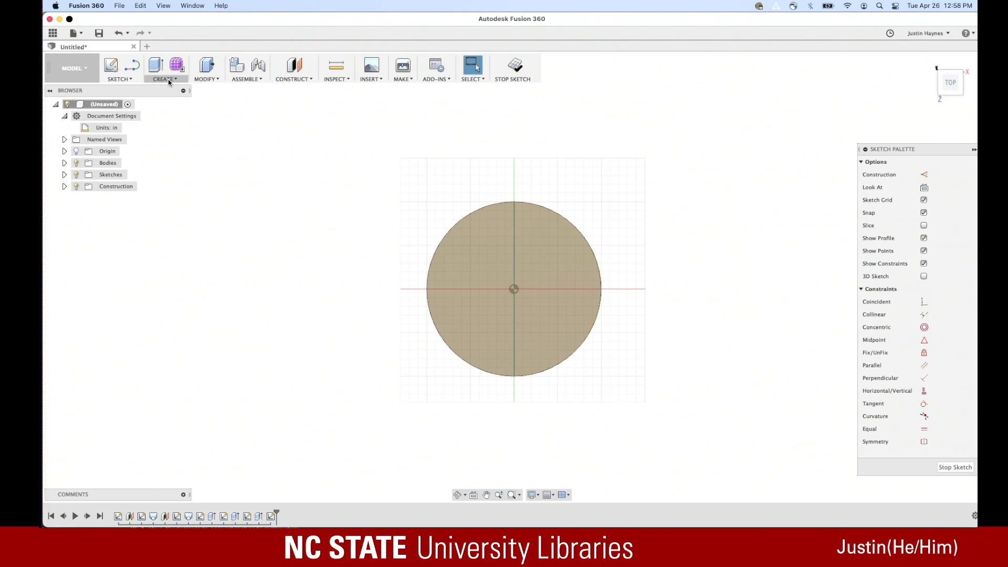
Sketch a 5 in diameter circle centred on the origin of the top face and finish the sketch
click(120, 79)
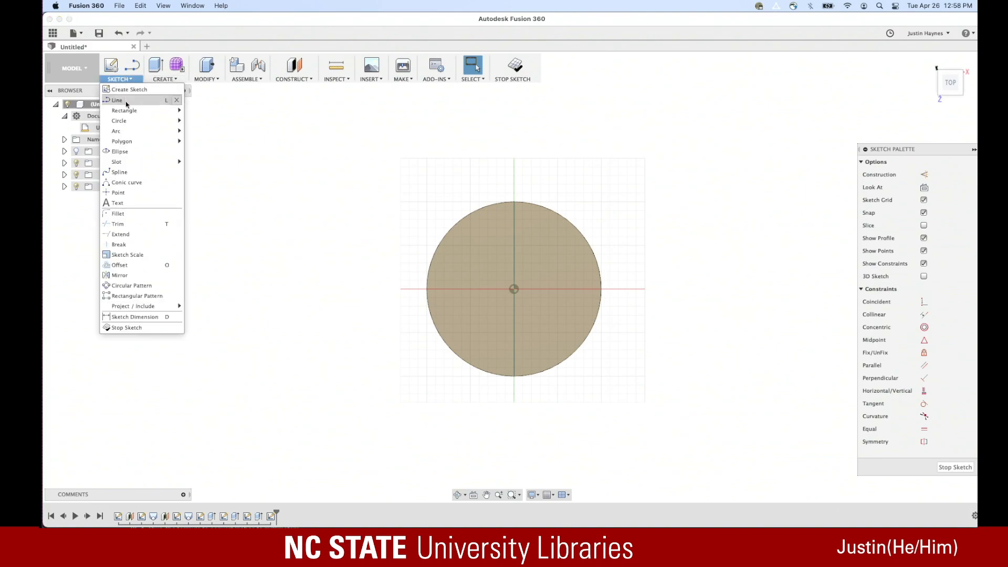
mouse_move(126, 121)
click(220, 122)
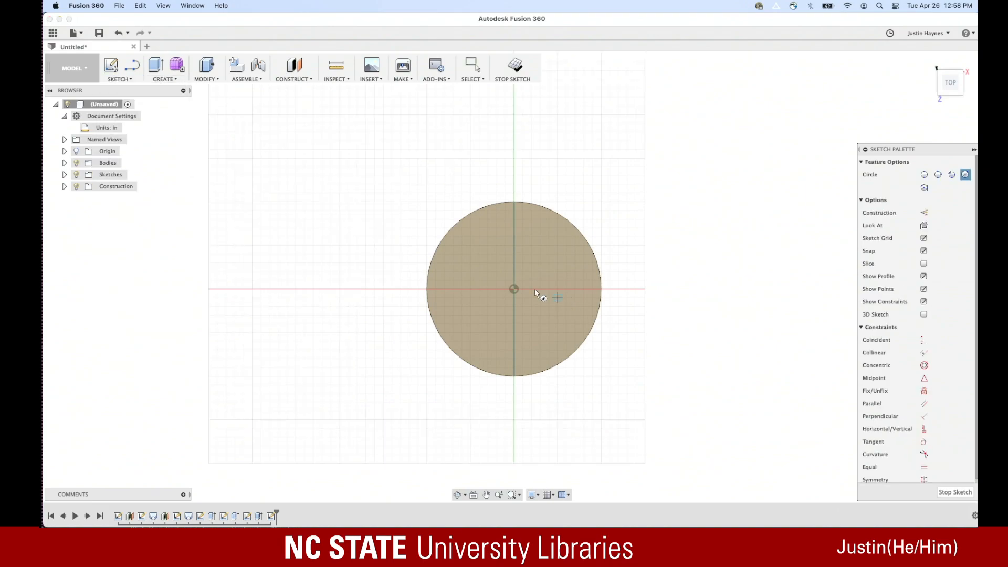
click(514, 289)
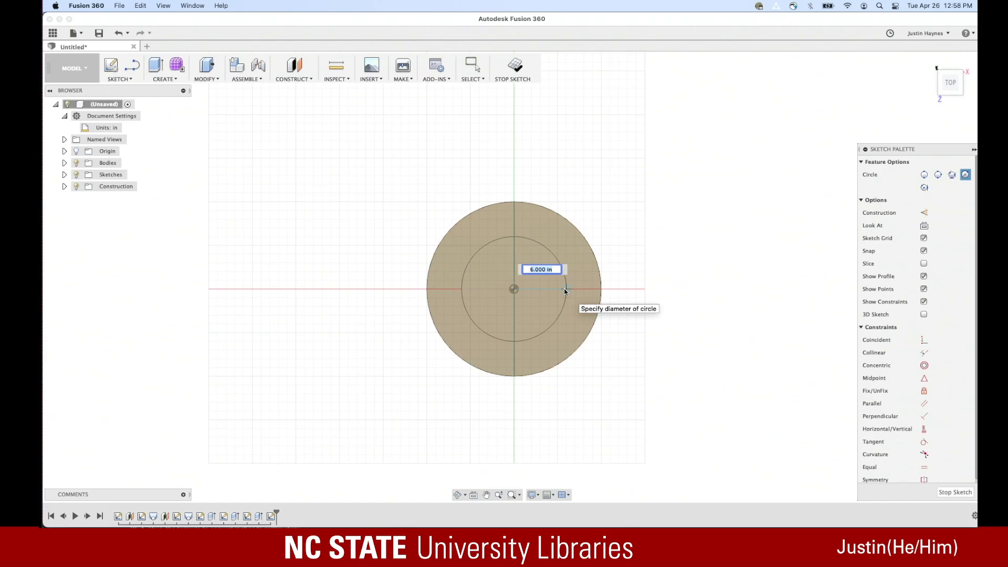
text(5)
key(Return)
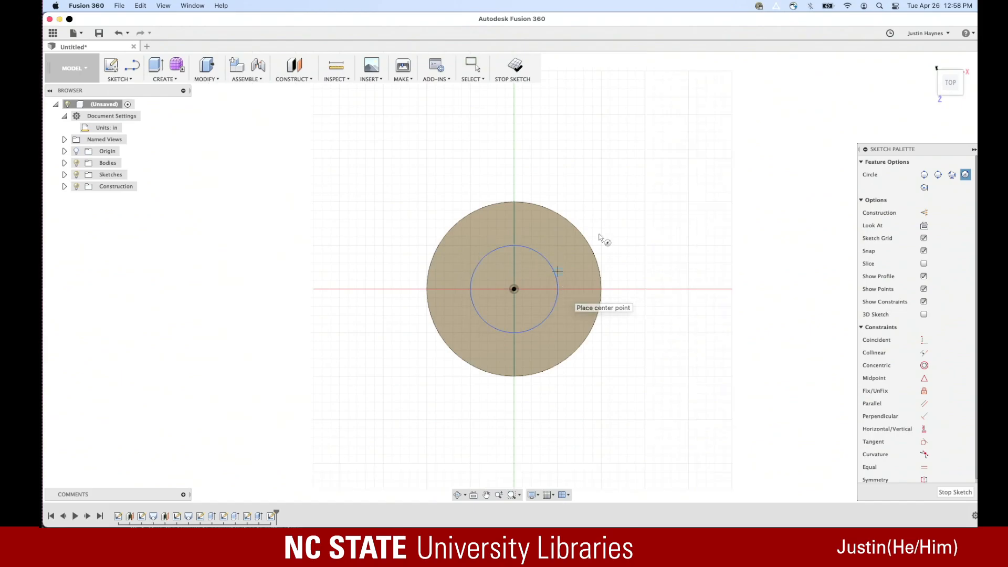
click(961, 493)
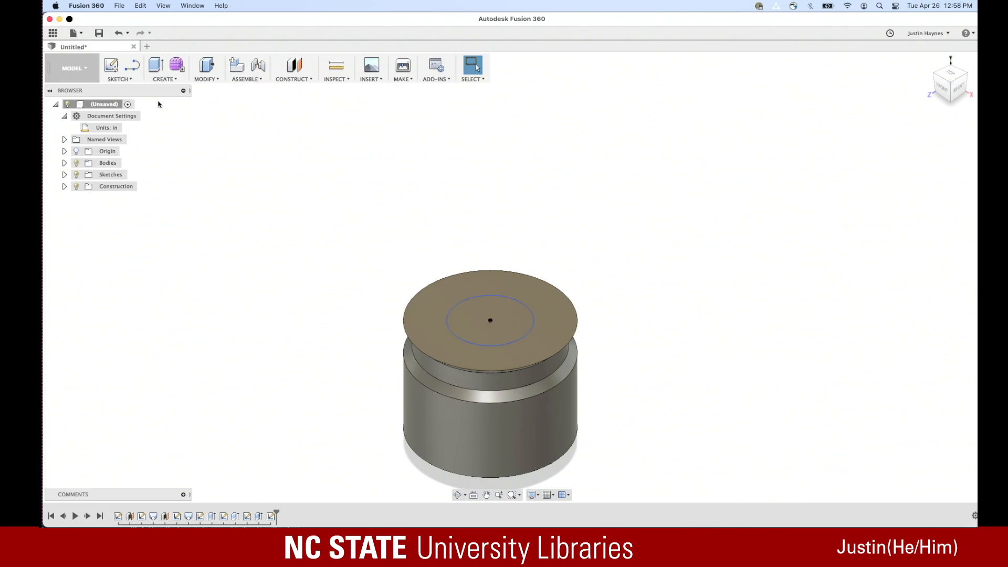
Extrude the 5 in circle downward as a cut with a distance of -7 in to hollow out the canister
click(127, 81)
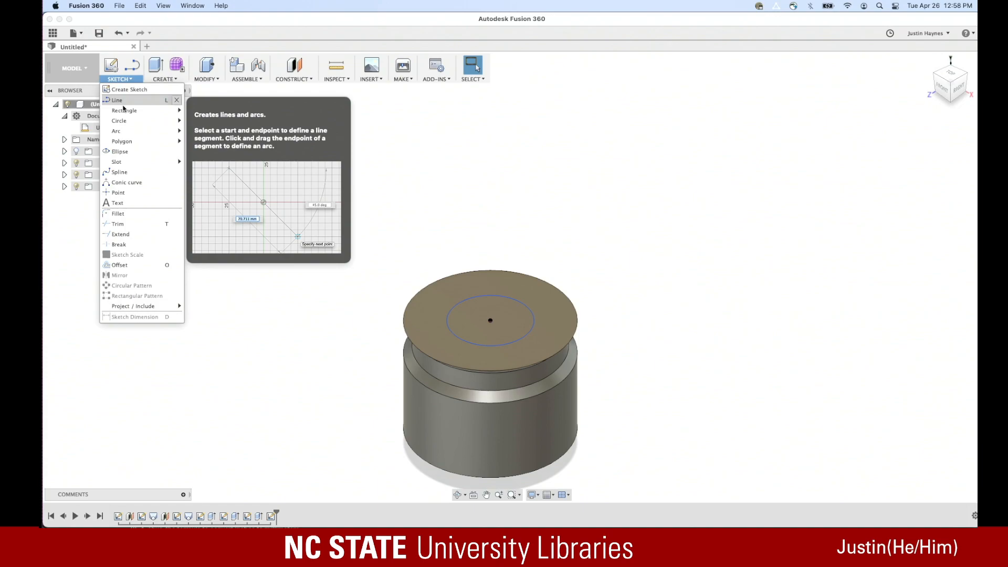
mouse_move(127, 146)
click(164, 78)
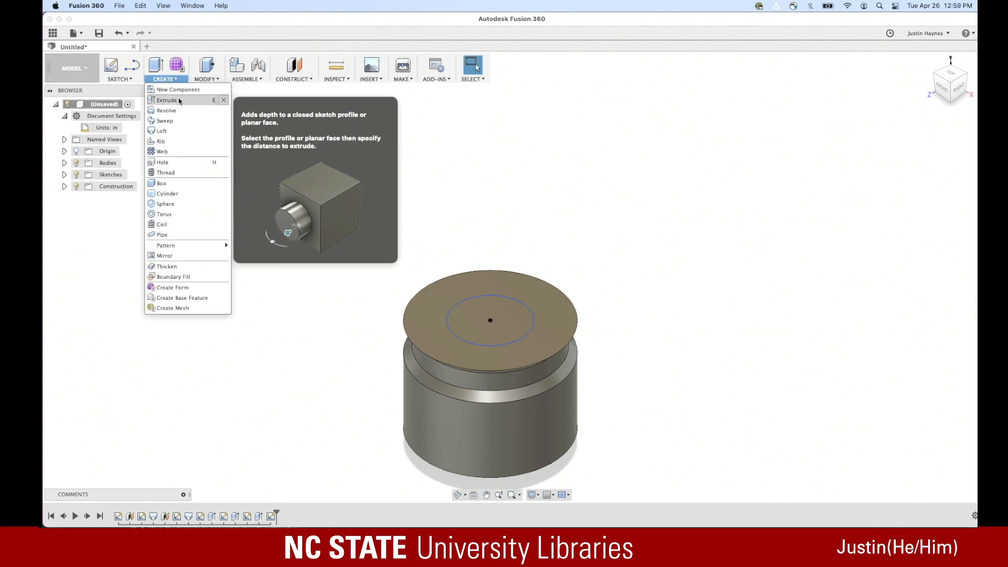
click(179, 101)
click(484, 304)
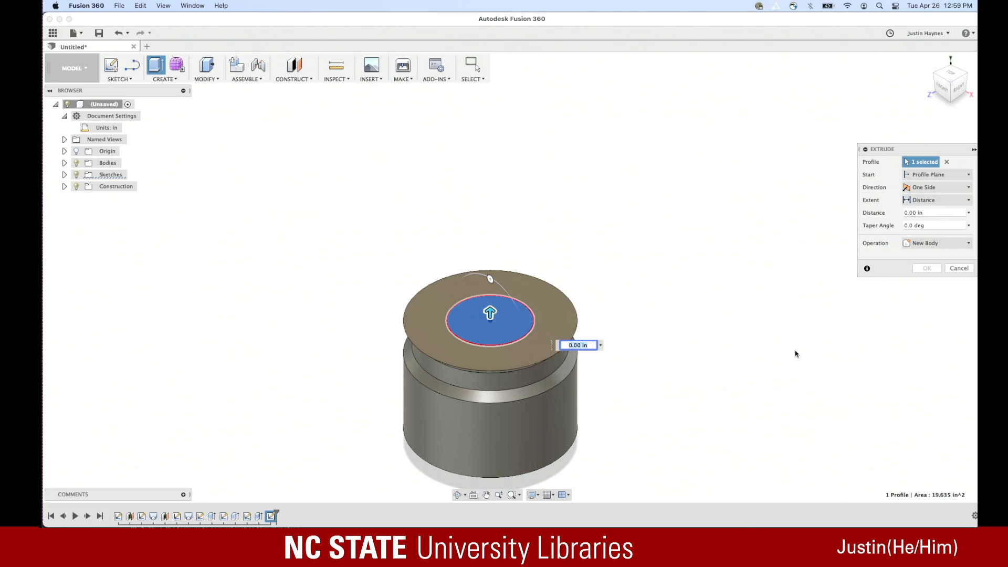
click(945, 103)
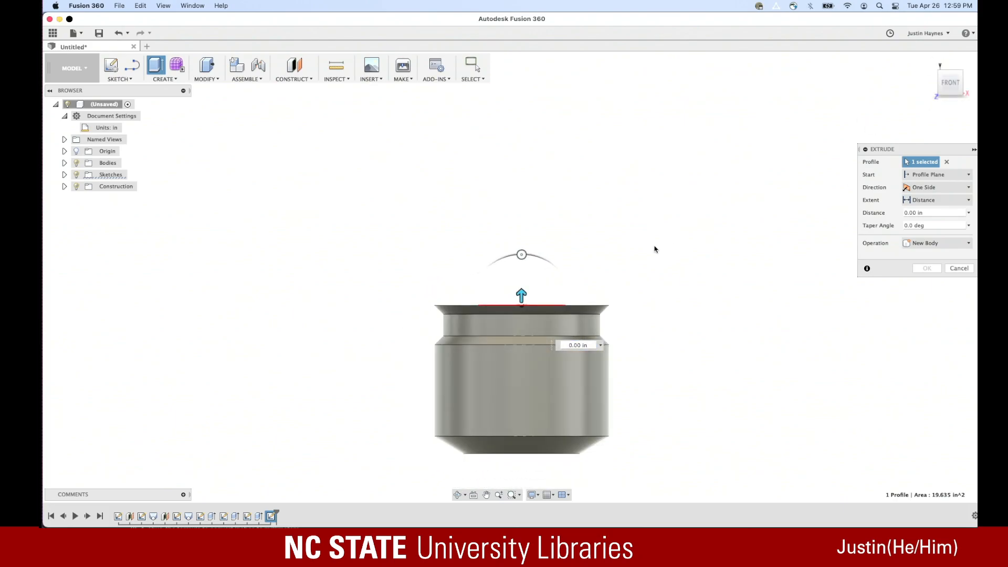
drag(522, 295, 525, 415)
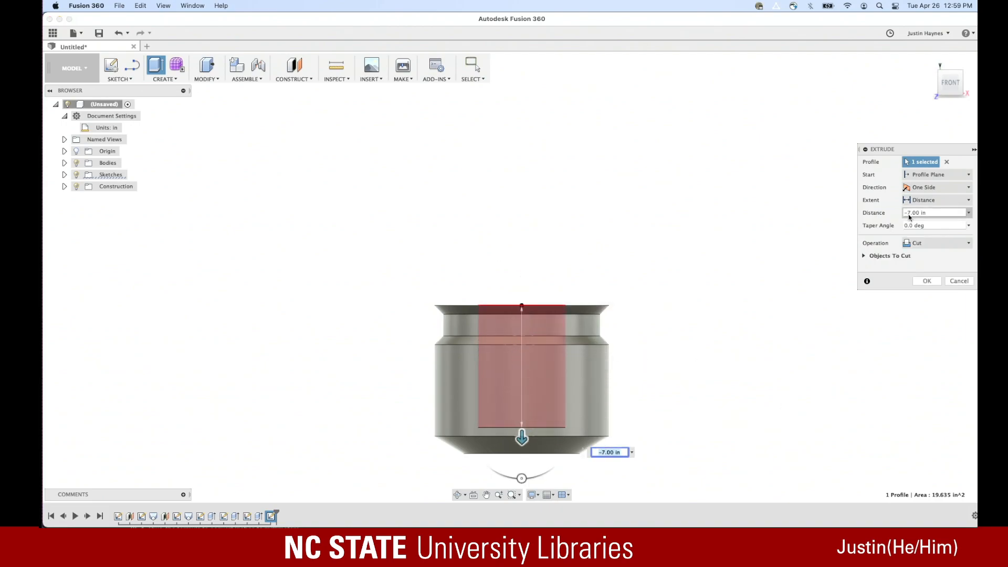
click(928, 281)
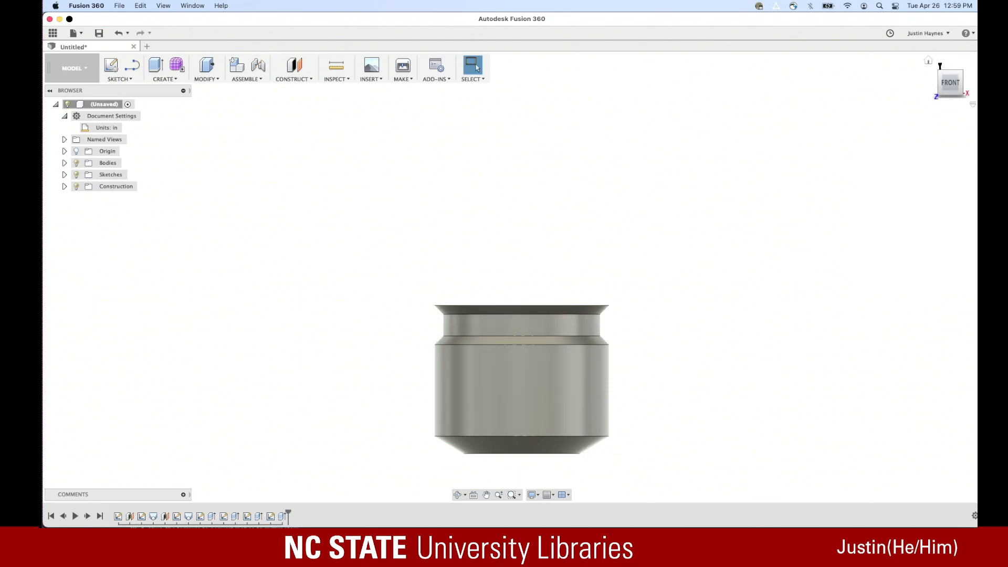
Export the hollowed canister body for 3D printing as an STL named canisterbottomhollow in the Downloads folder
click(929, 61)
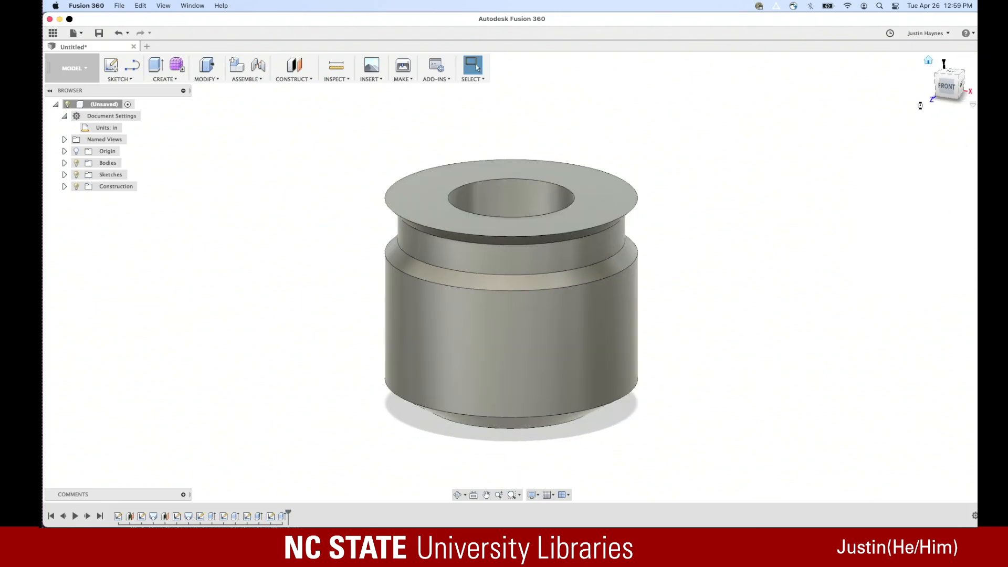
click(624, 293)
click(722, 270)
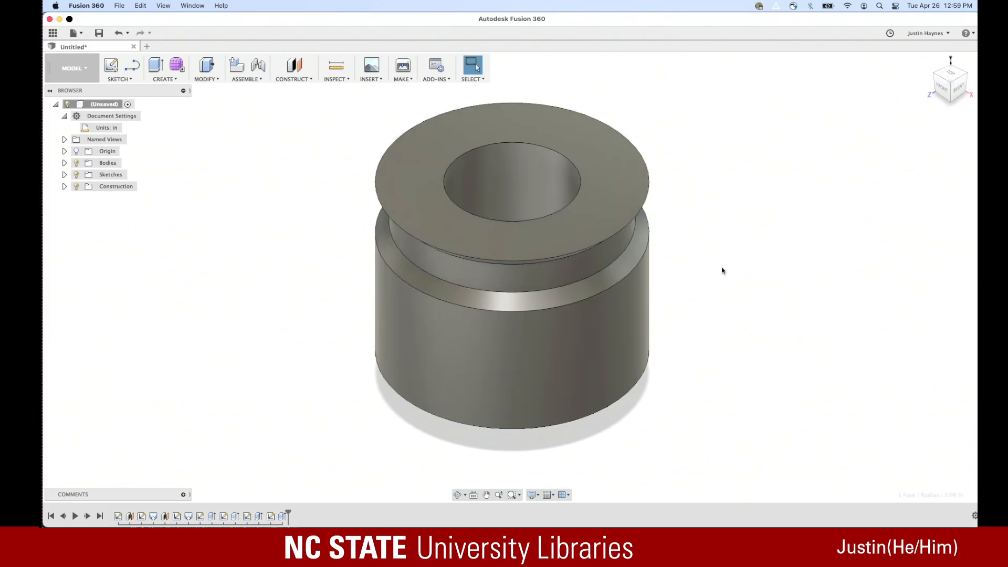
click(404, 79)
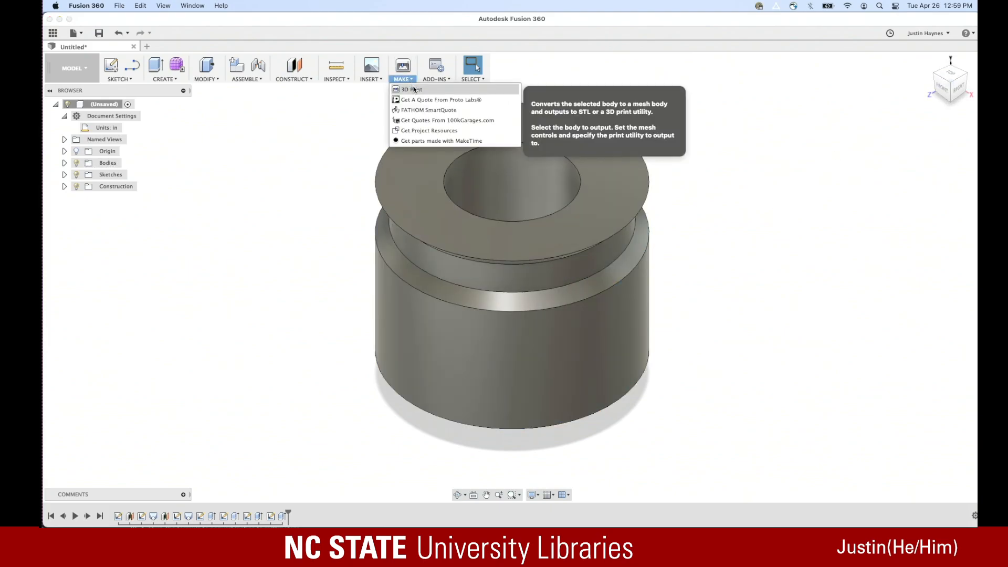
click(412, 89)
click(534, 241)
click(929, 263)
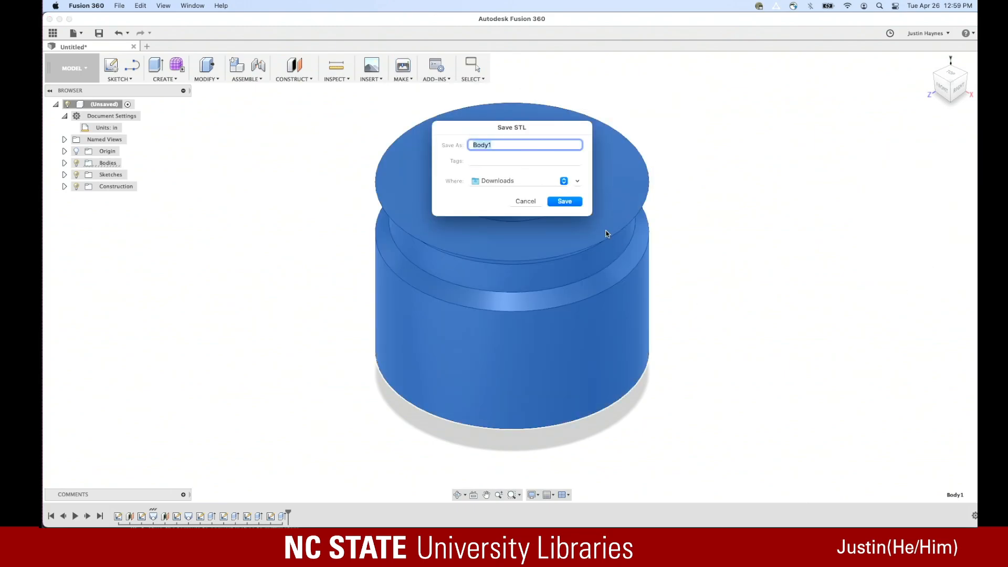
text(canisterbottomhollow)
click(575, 205)
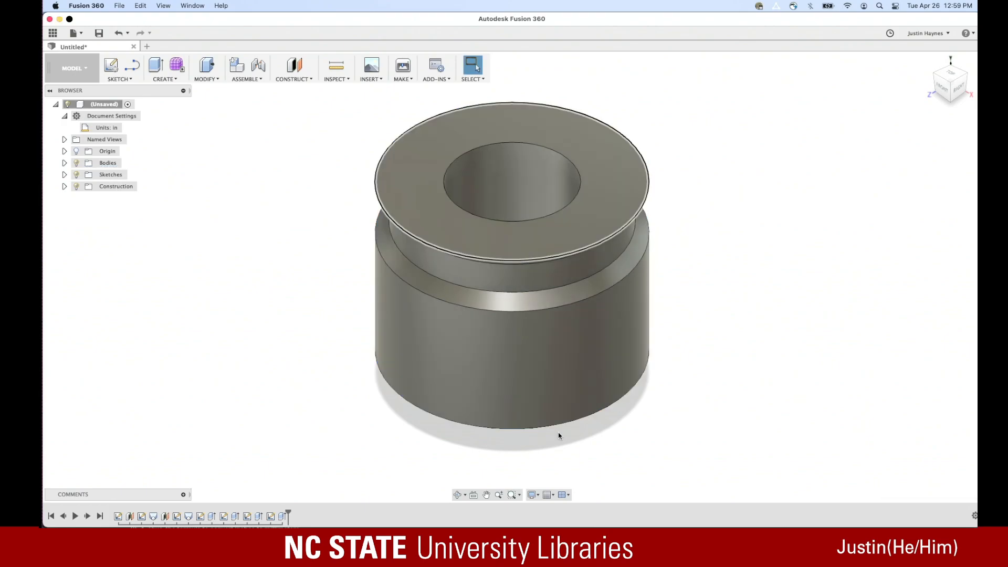
Switch to Cura and replace the solid canister on the build plate with canisterbottomhollow.stl from Downloads
mouse_move(552, 519)
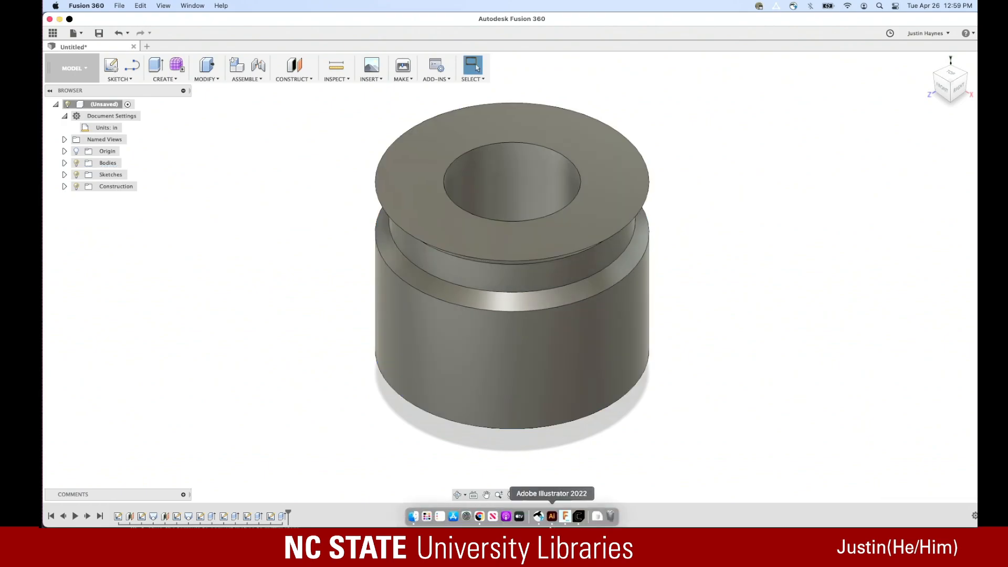
click(579, 516)
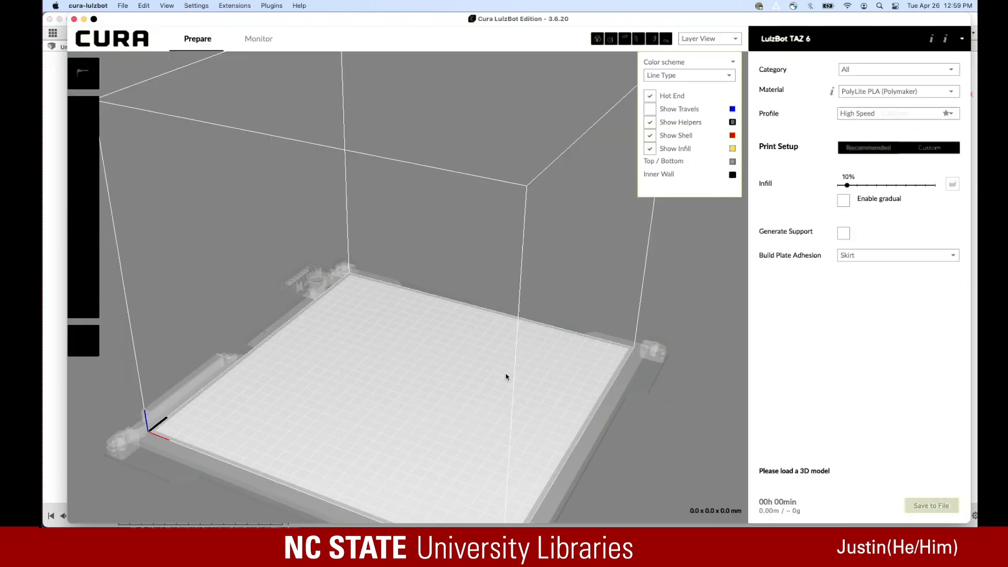
click(120, 82)
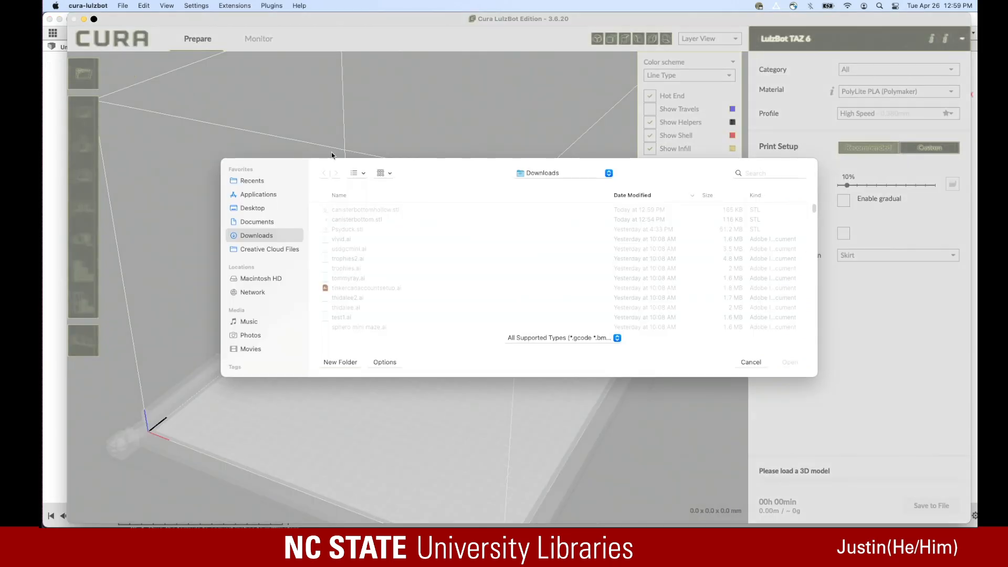
click(369, 210)
click(781, 363)
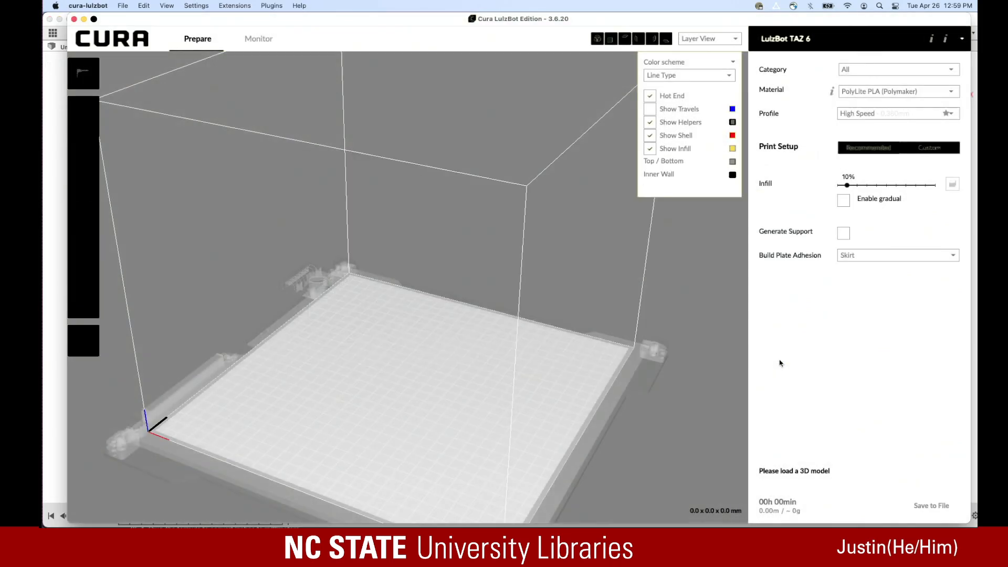
Try to scale the hollow canister uniformly to an X size of 254 mm, and reset the scaling
click(411, 382)
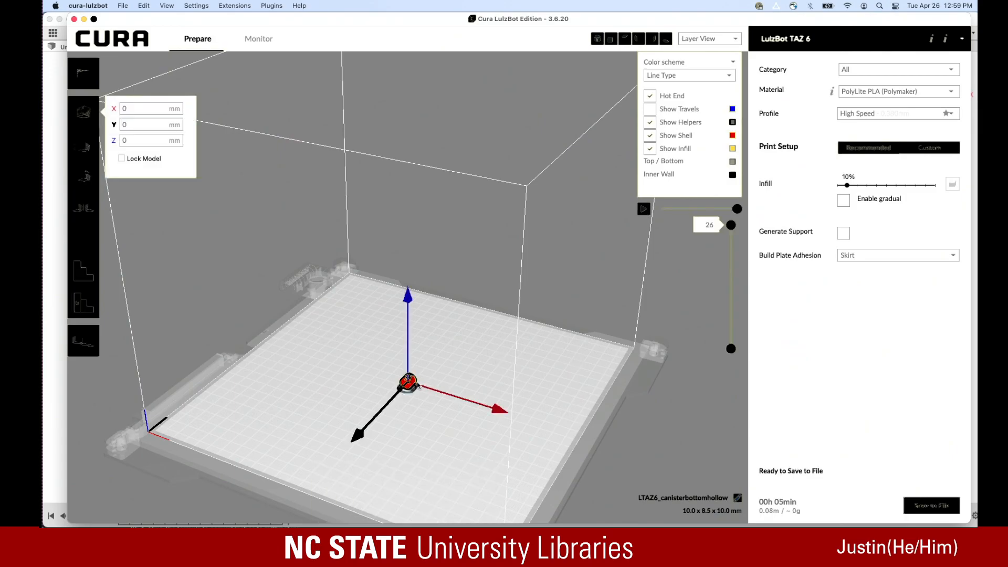
click(83, 145)
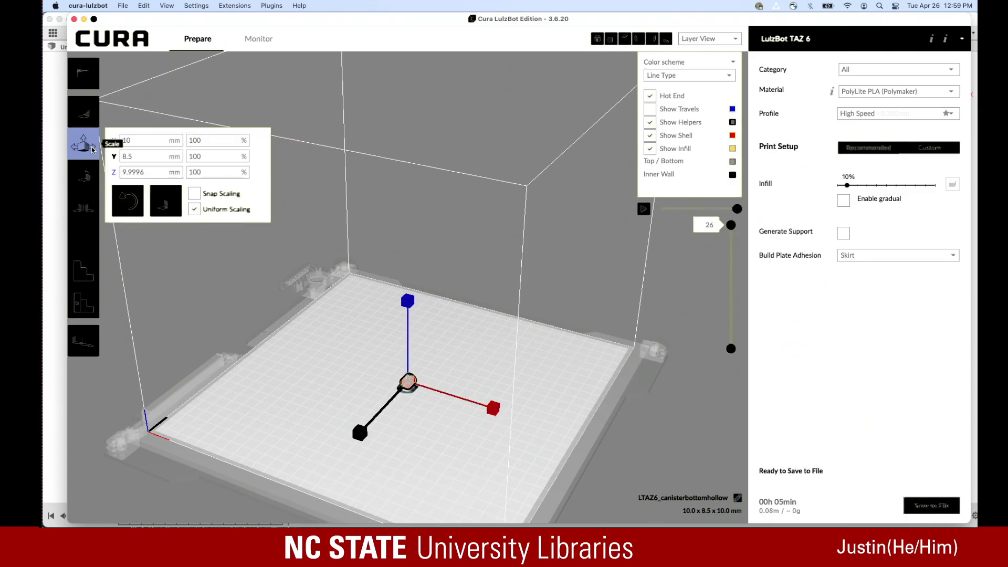
double_click(139, 141)
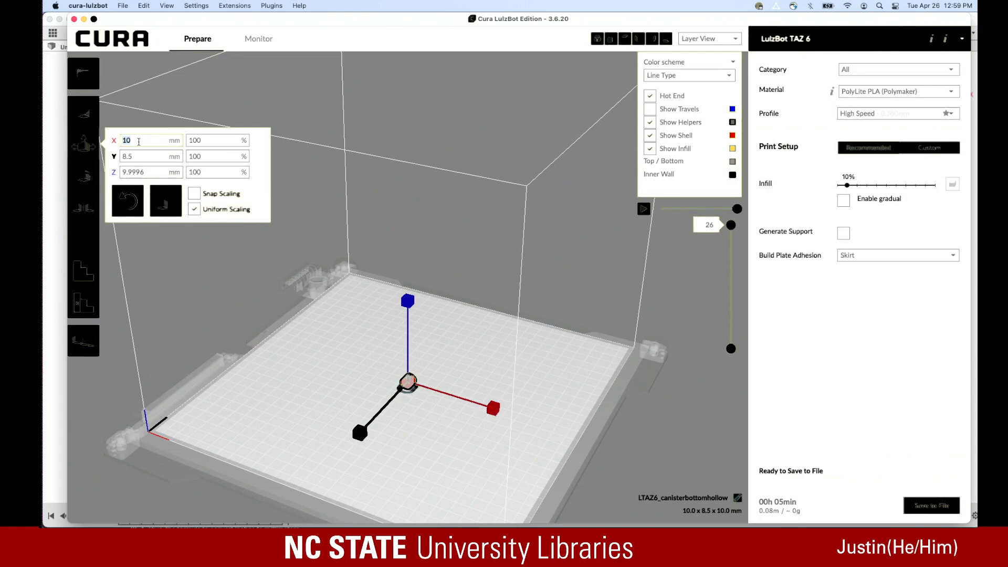
text(254)
key(Return)
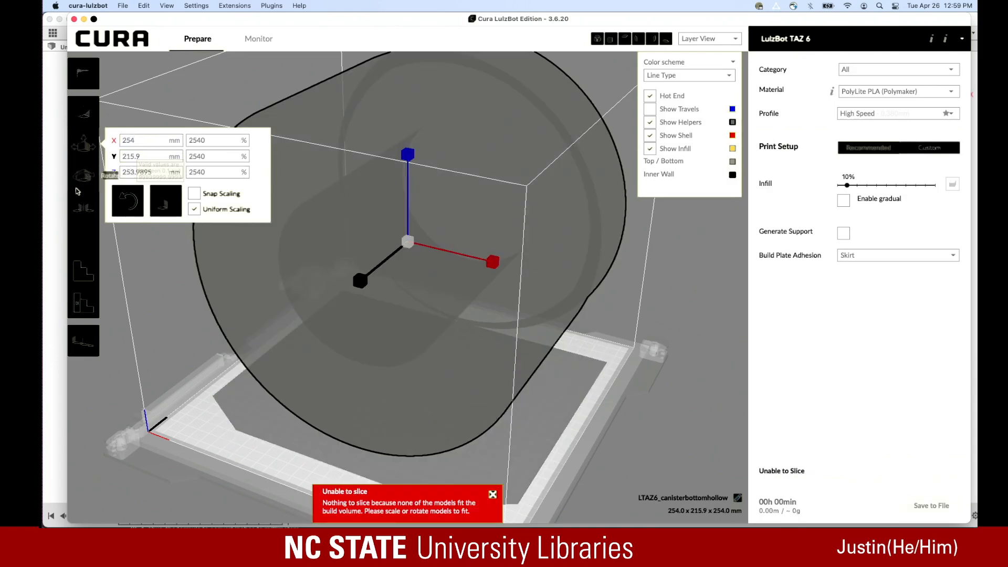
click(129, 204)
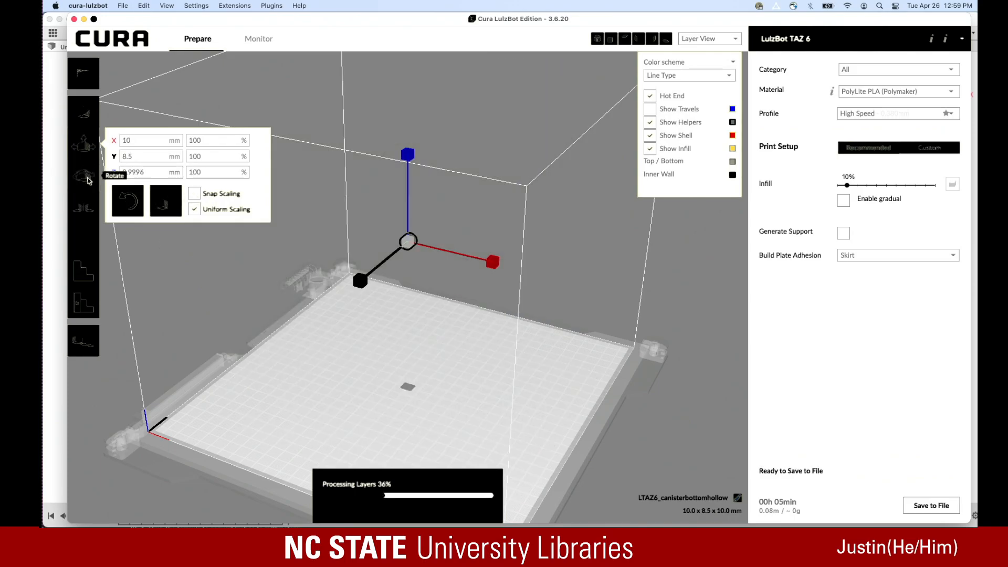
Rotate the hollow canister a quarter turn about the X axis so that it stands upright on the build plate
click(87, 173)
drag(402, 306, 371, 453)
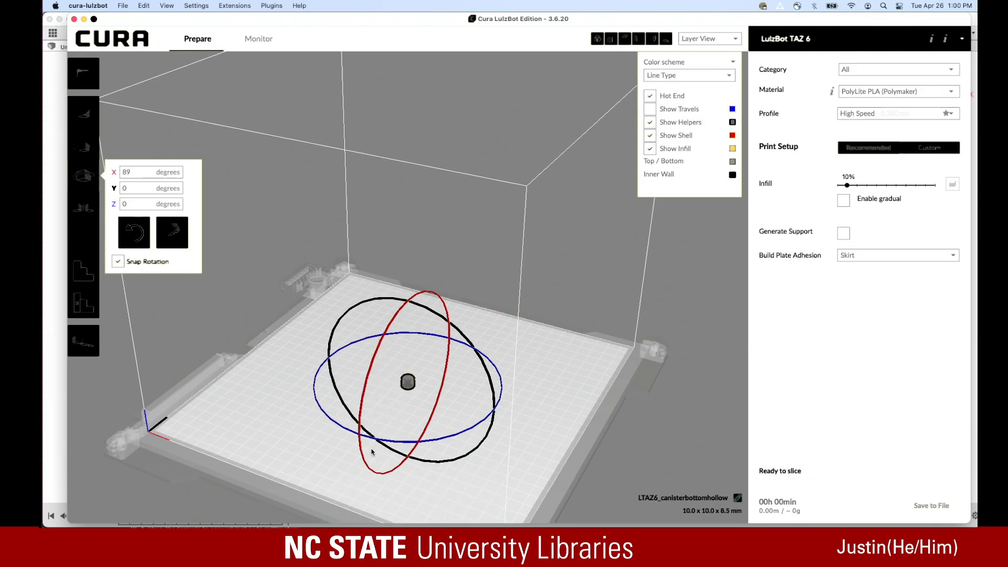
Set the hollow canister's rotation about the X axis to 90 degrees
double_click(145, 176)
text(90)
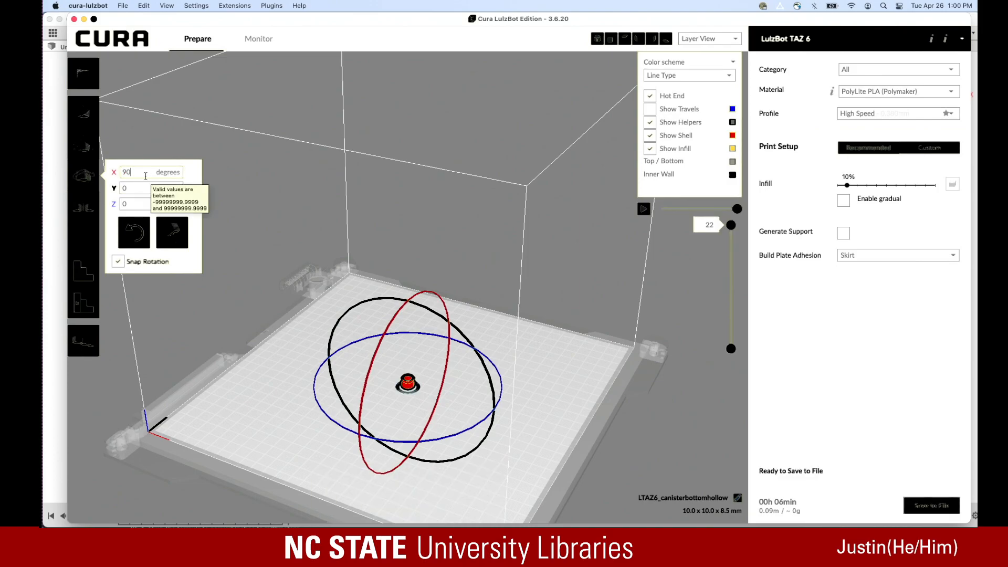
key(Return)
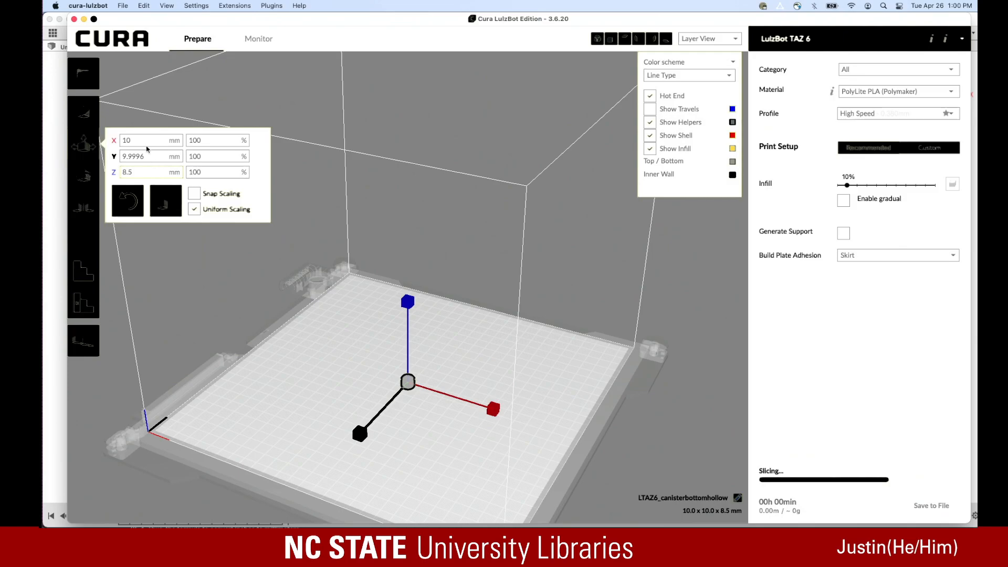
Scale the upright hollow canister uniformly to an X size of 254 mm and deselect it
click(143, 141)
key(BackSpace)
key(BackSpace)
text(254)
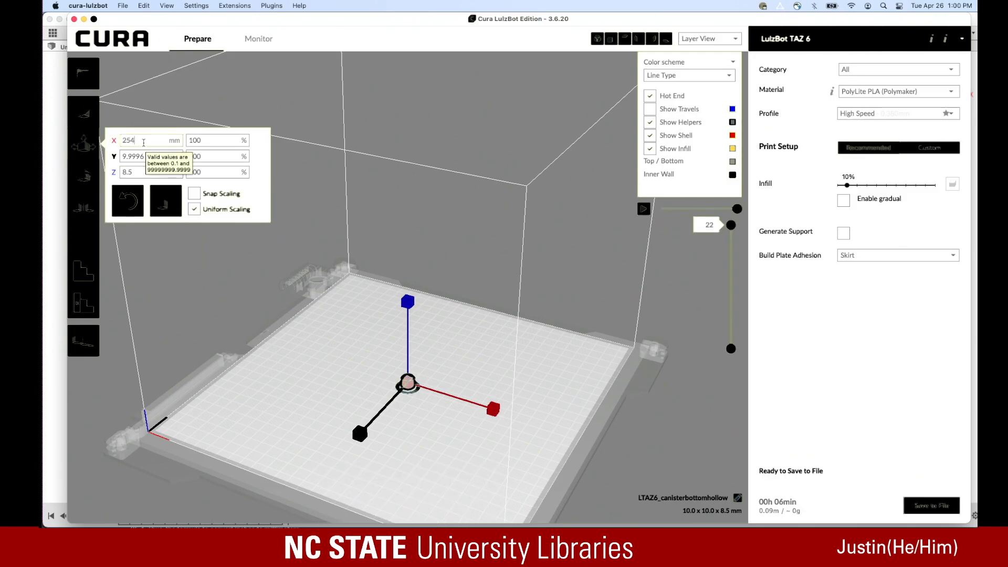
key(Return)
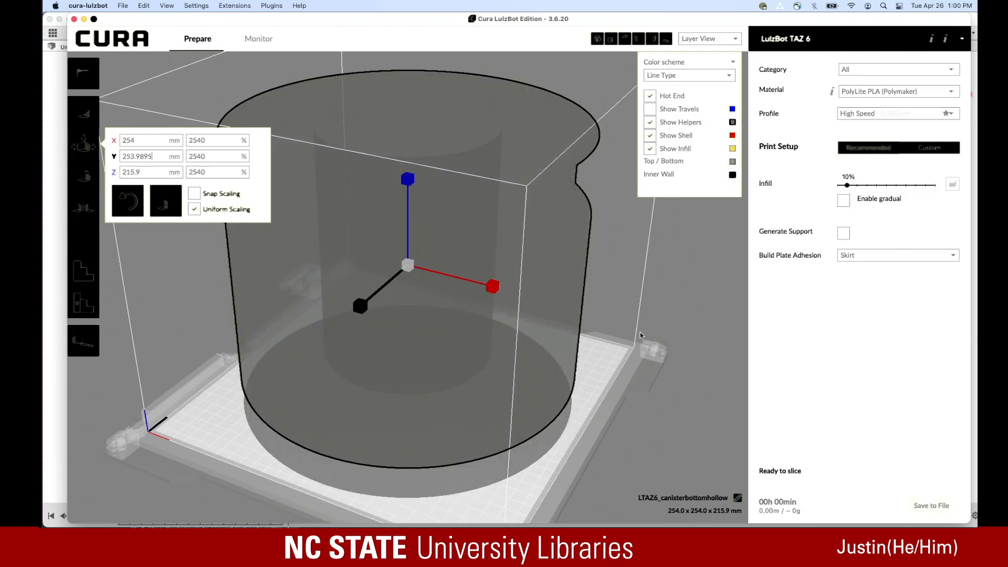
click(662, 349)
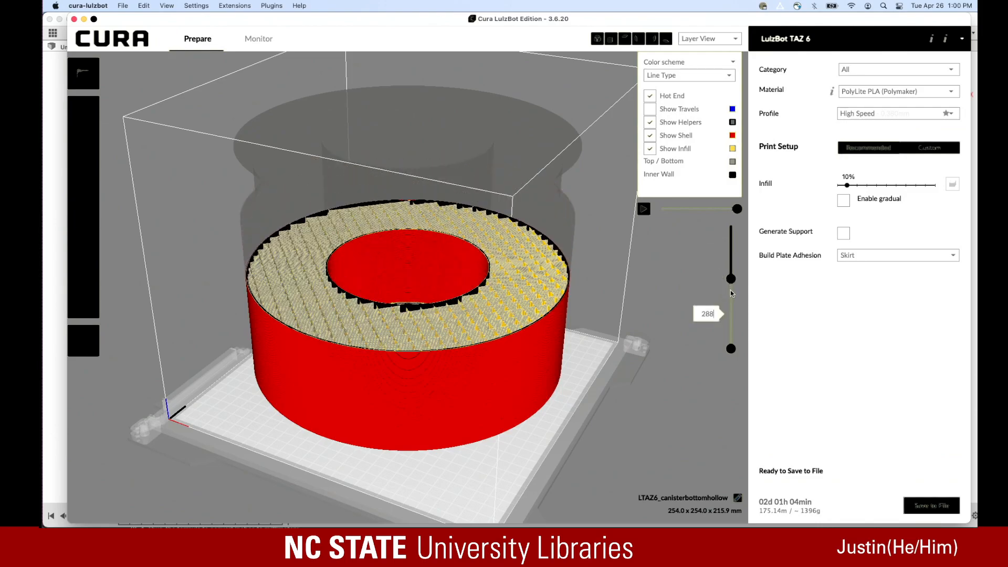
Step through the sliced layers of the full-size canister and change the print profile to Standard - 0.25mm
drag(731, 279, 720, 258)
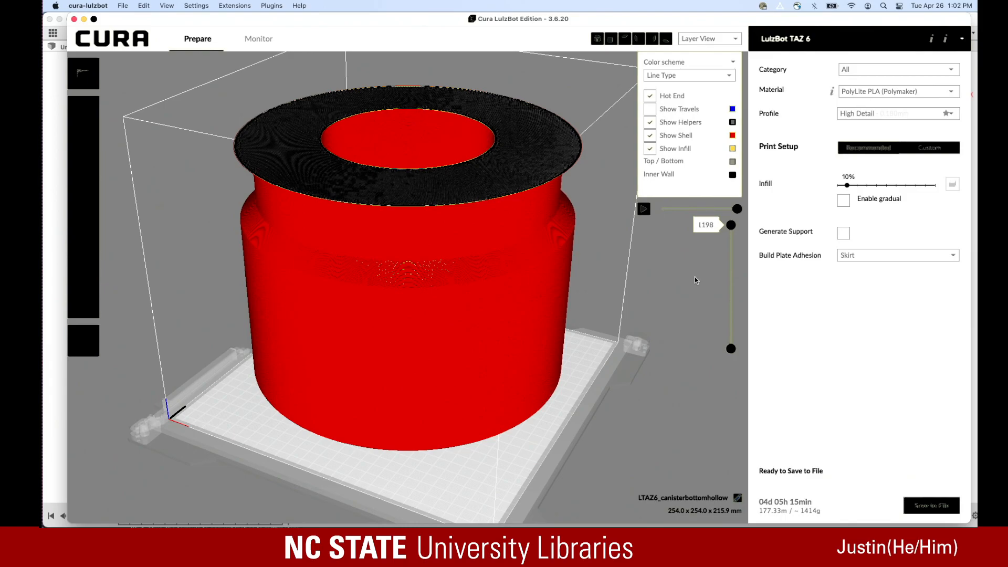
click(881, 113)
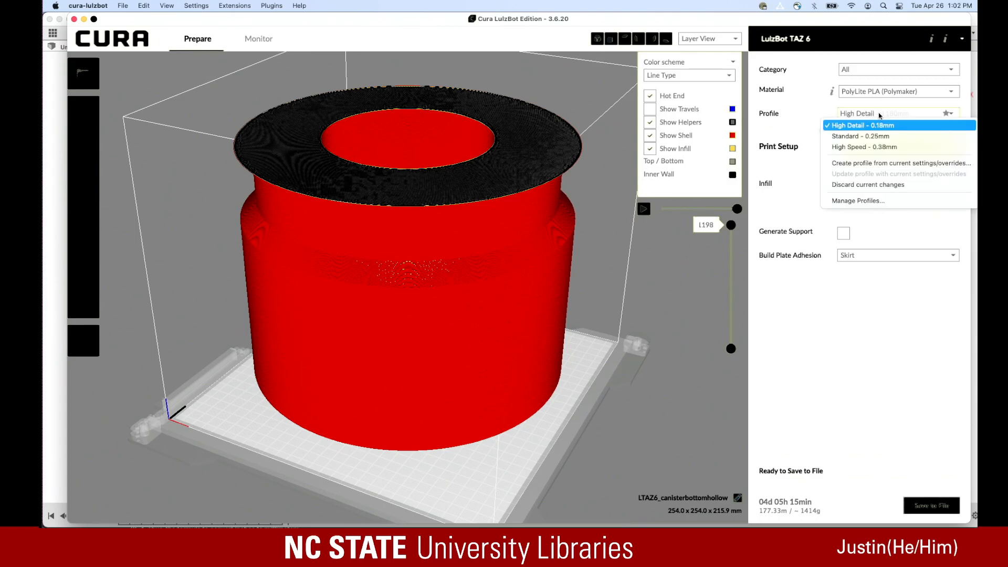
click(869, 139)
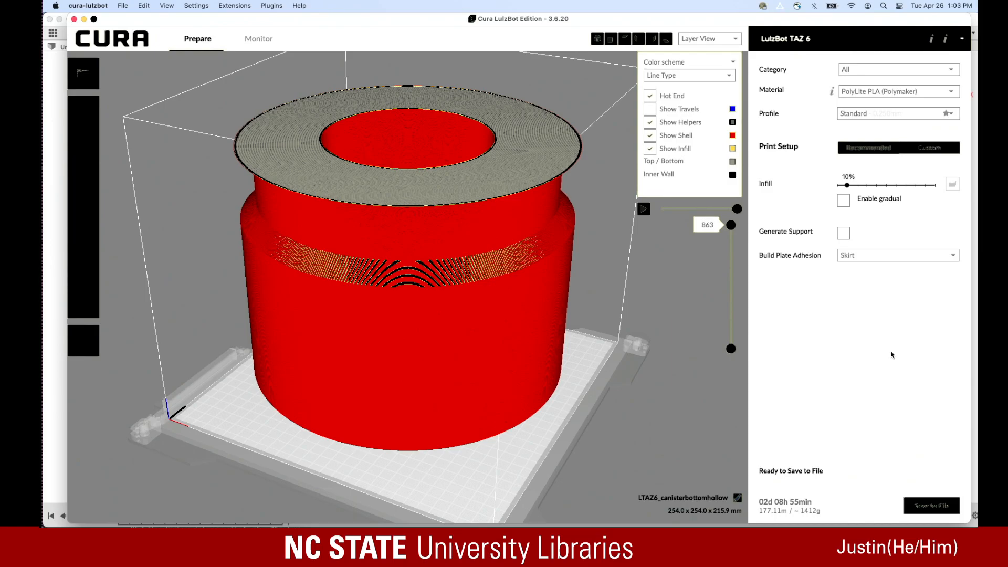
Switch to Fusion 360 and open the last sketch in the canister's history, the hollow's circle on the top face, for editing
mouse_move(775, 526)
key(ctrl+Up)
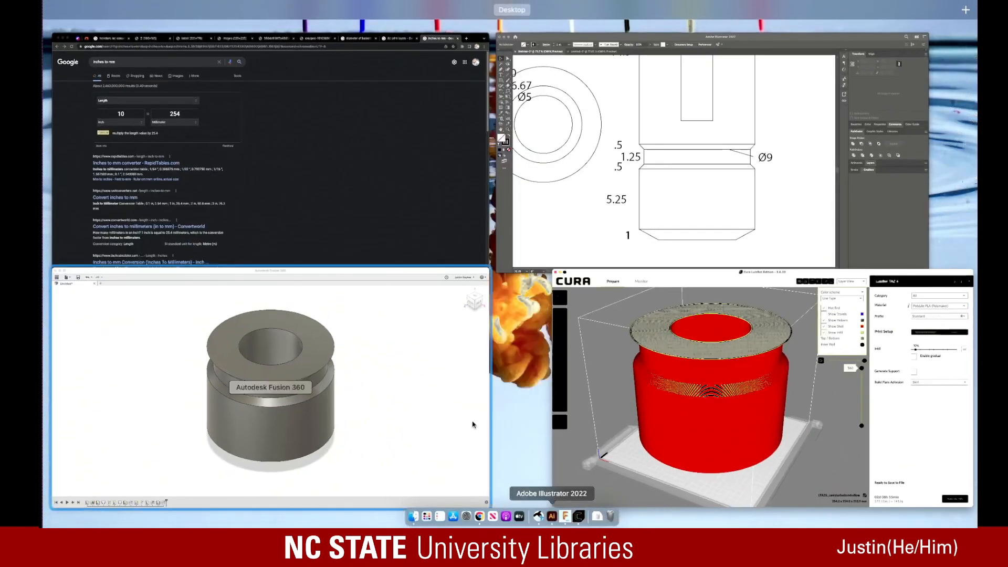
click(326, 399)
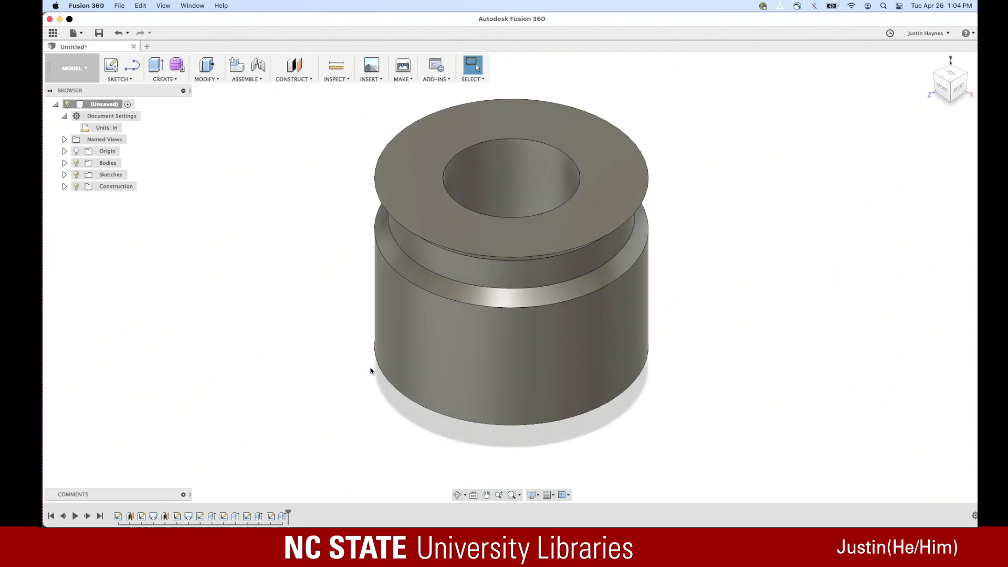
click(272, 517)
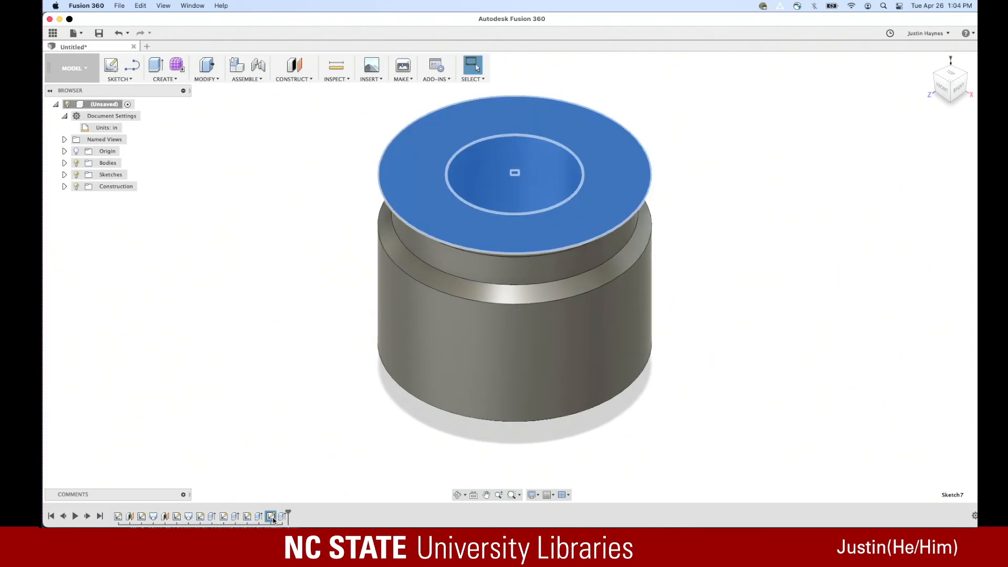
right_click(273, 519)
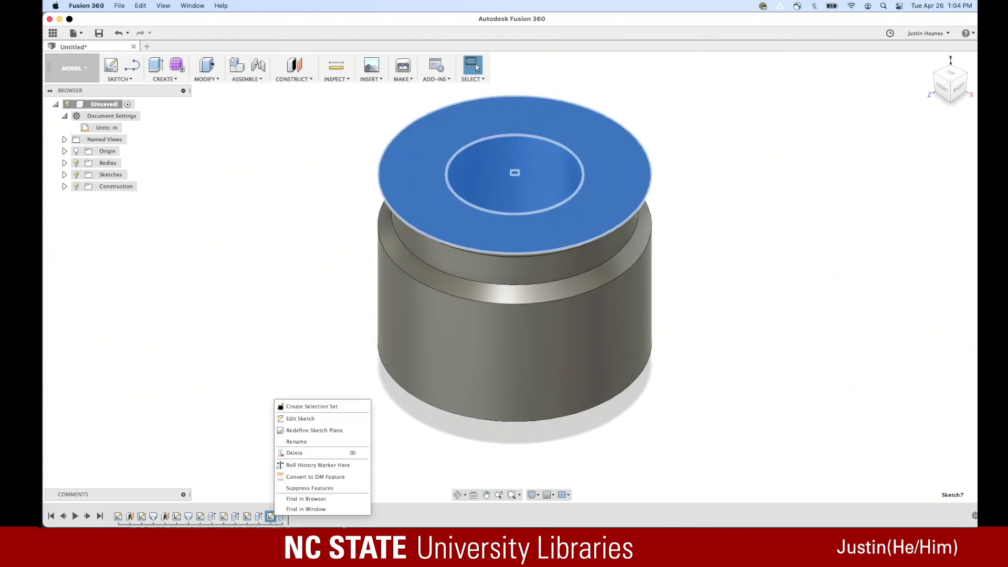
click(302, 419)
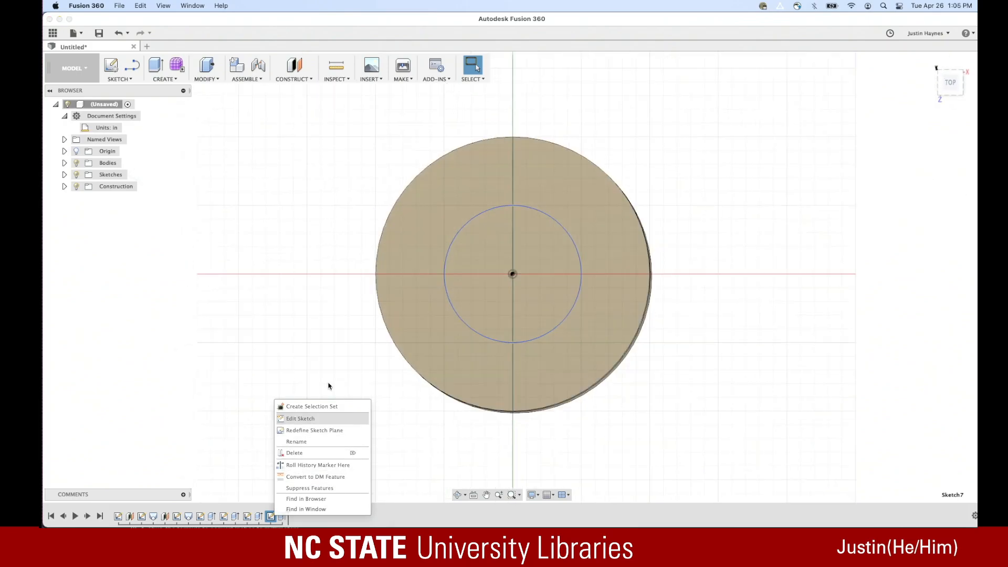
Add a diameter dimension to the hollow's inner circle, placing it outside the canister's outline
click(566, 251)
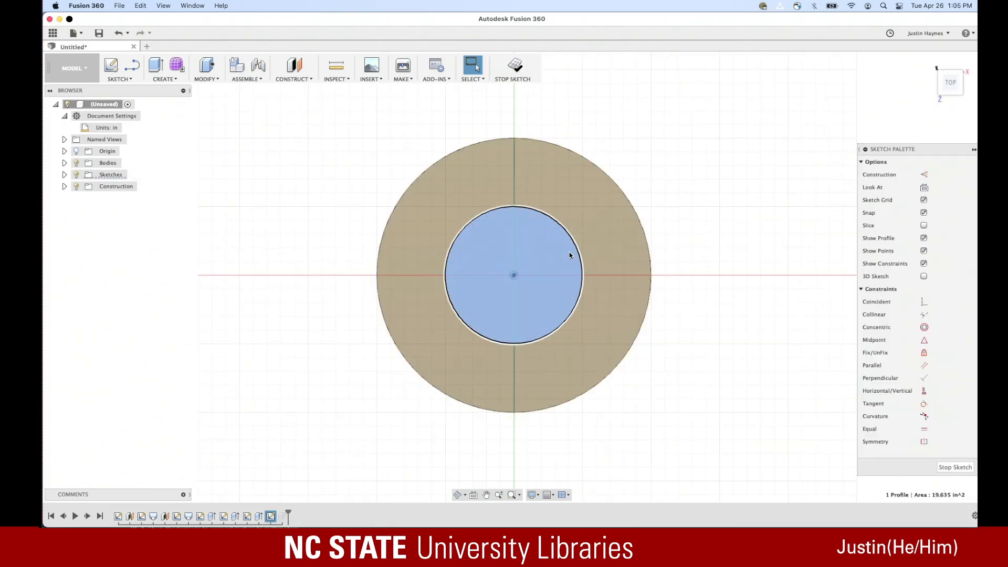
key(d)
click(571, 234)
click(636, 146)
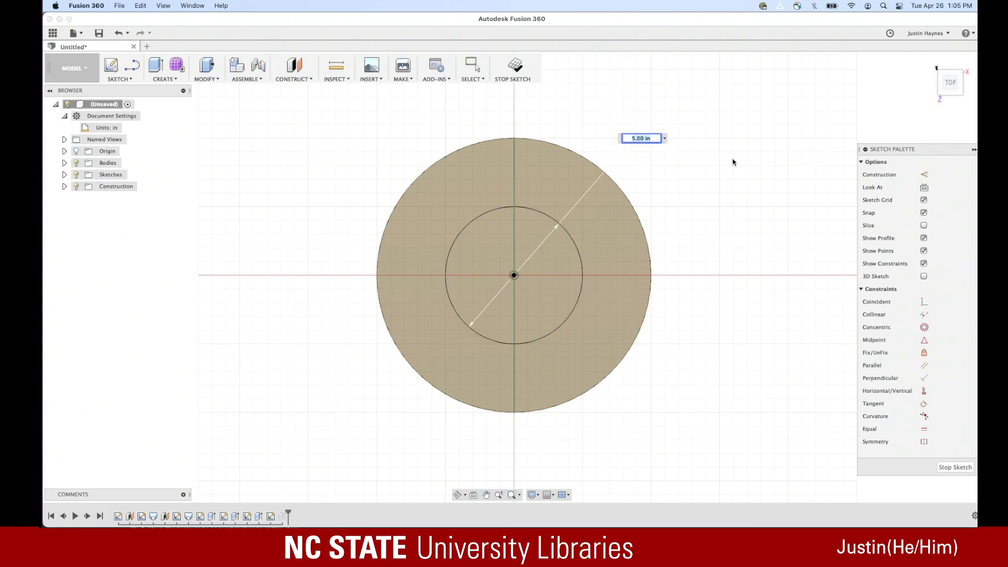
Set the diameter of the inner circle on the top face to 5.75 in
text(5.75)
key(Return)
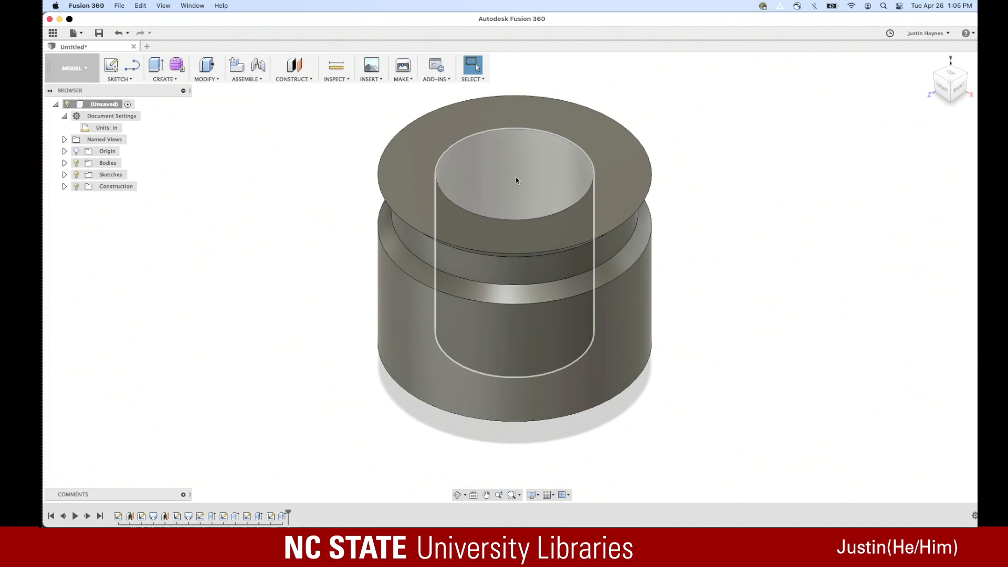
Roll the timeline back to the first sketch, return it to the end and play back the feature history
mouse_move(287, 513)
mouse_down()
mouse_move(252, 513)
mouse_move(290, 512)
mouse_up()
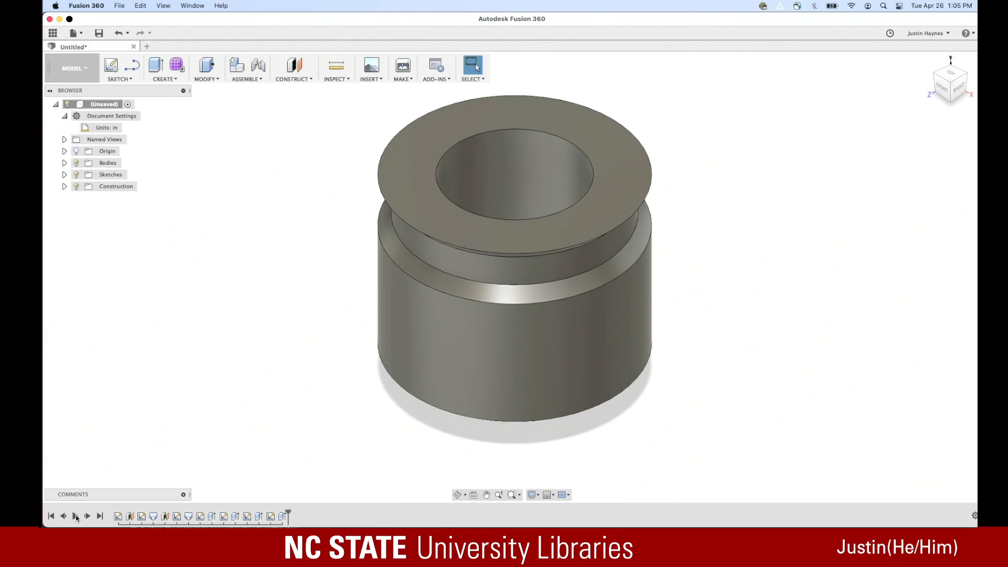
drag(287, 513, 116, 512)
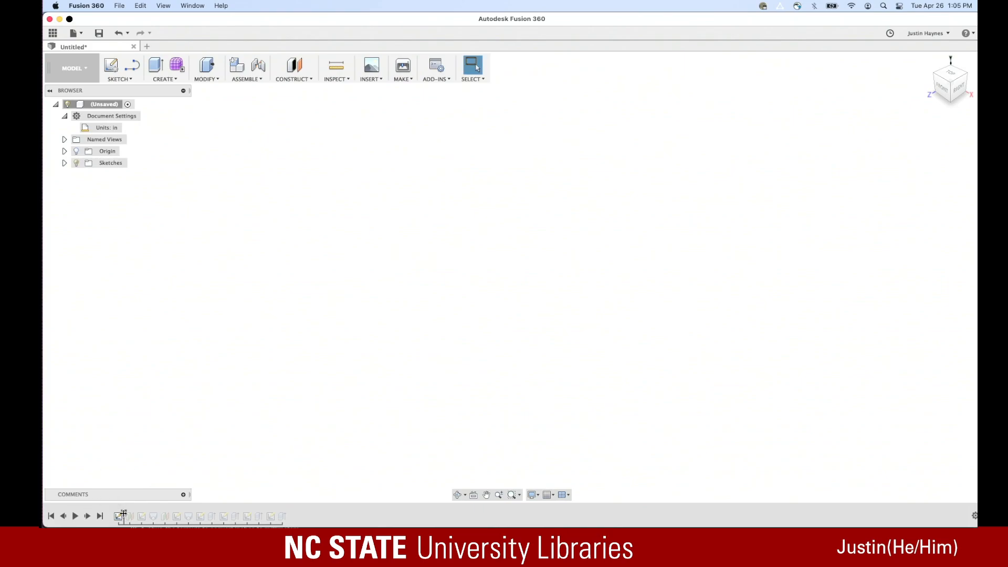
drag(240, 509, 307, 517)
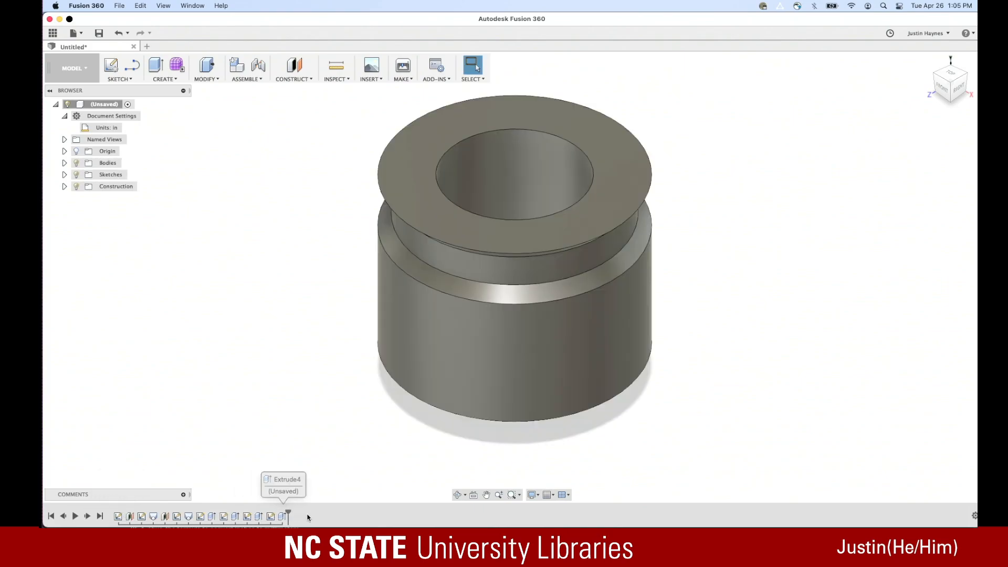
click(76, 516)
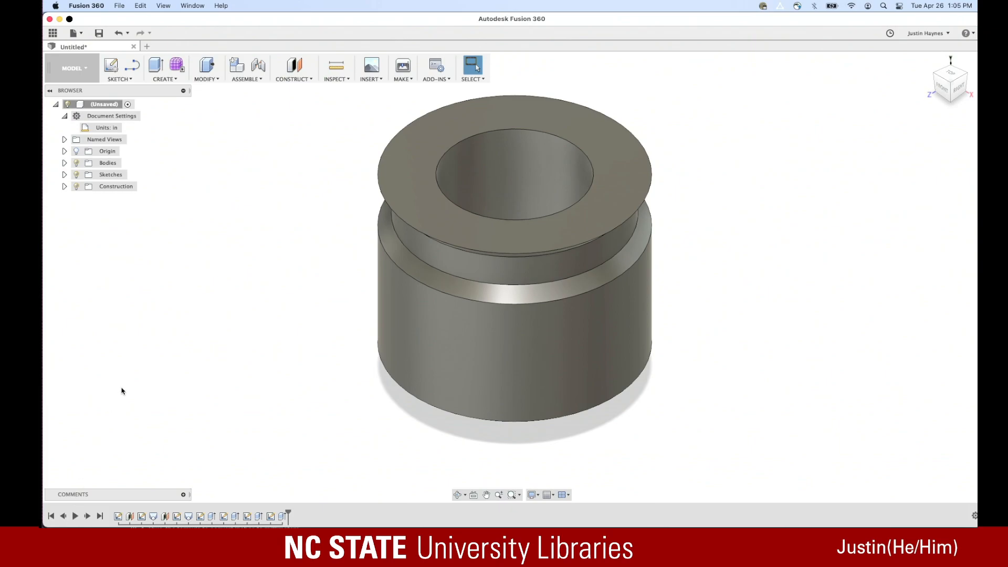
Delete the center hole's sketch and its extrusion from the timeline
scroll(600, 363, down, 1)
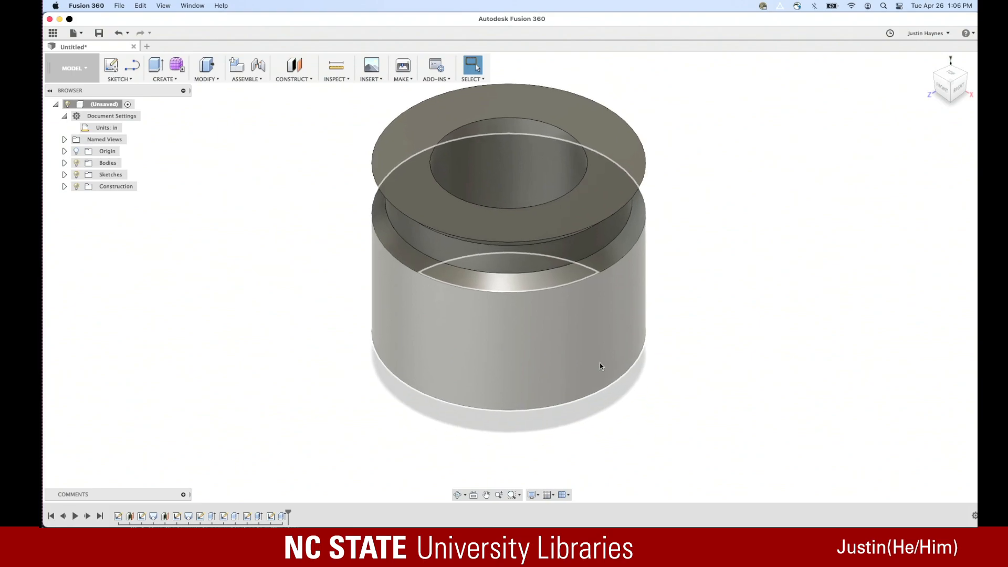
scroll(600, 364, up, 3)
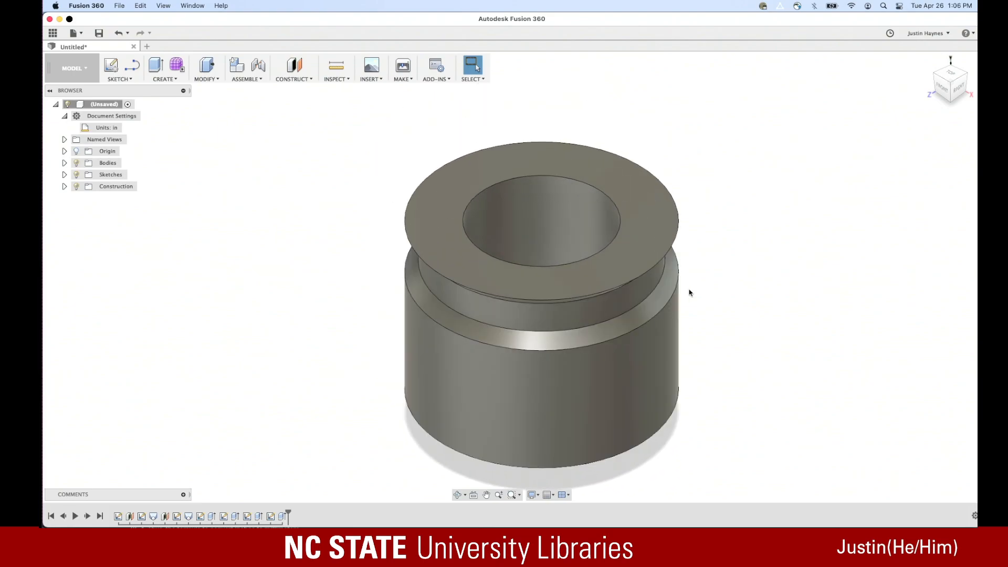
scroll(759, 370, down, 2)
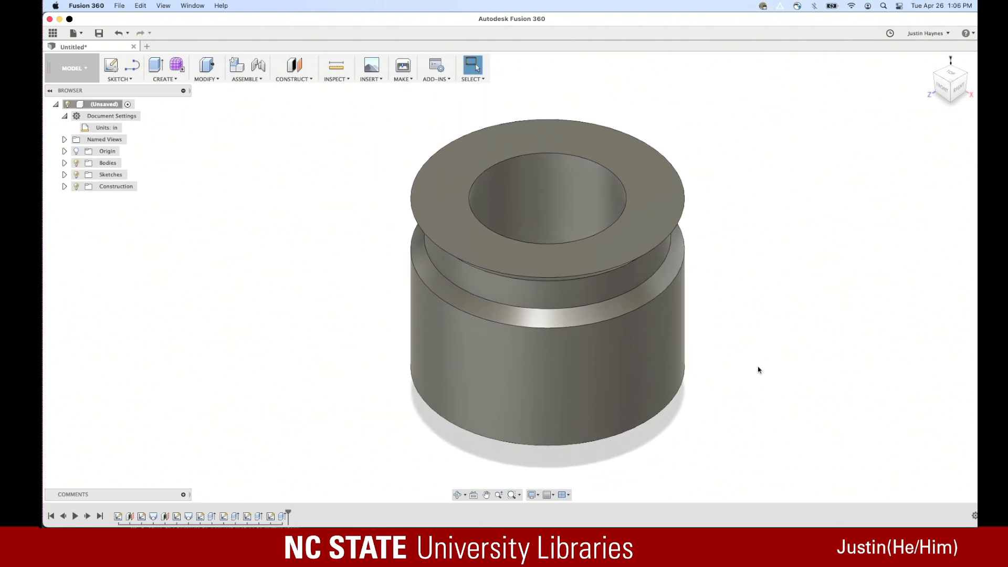
scroll(758, 370, down, 3)
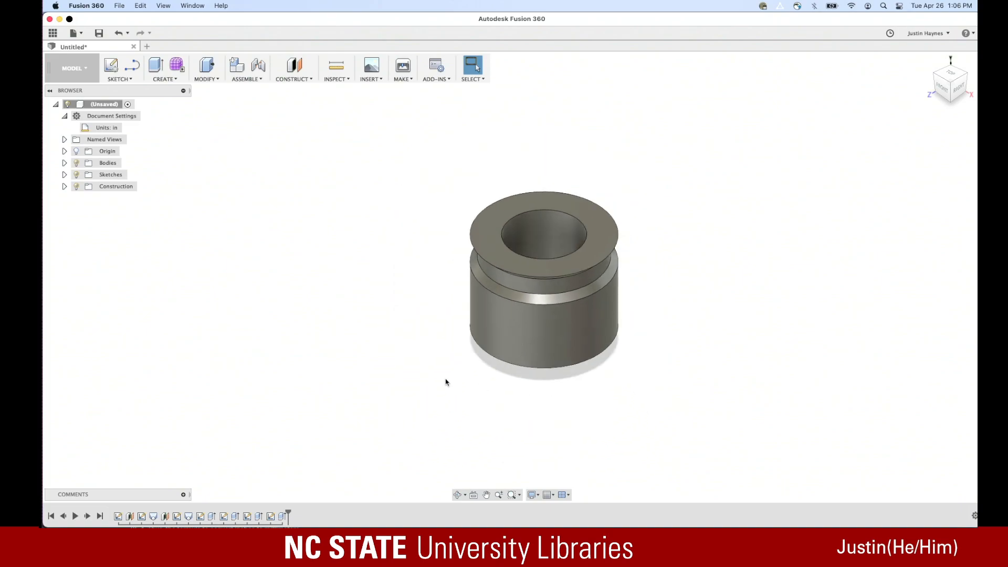
click(272, 517)
right_click(272, 518)
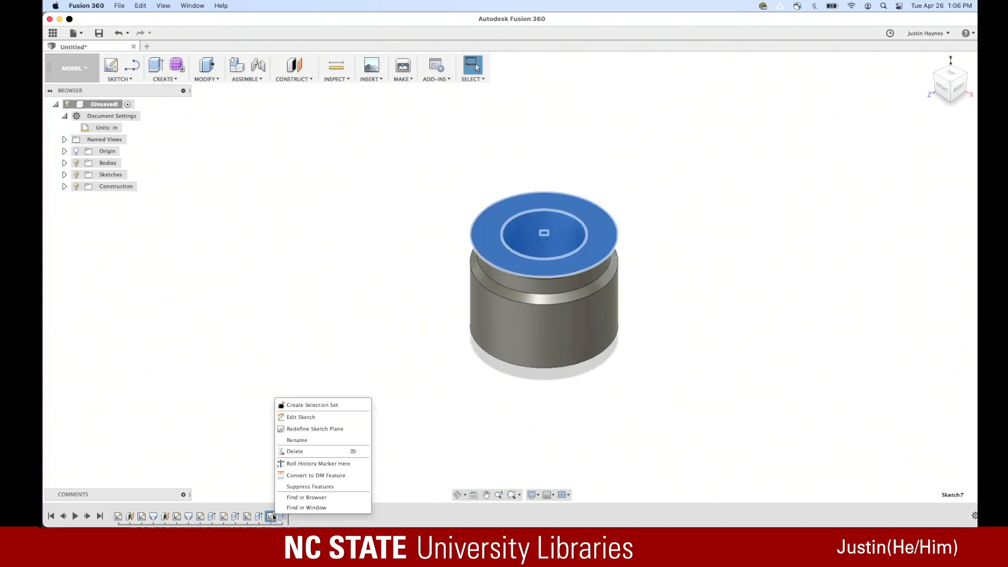
click(295, 451)
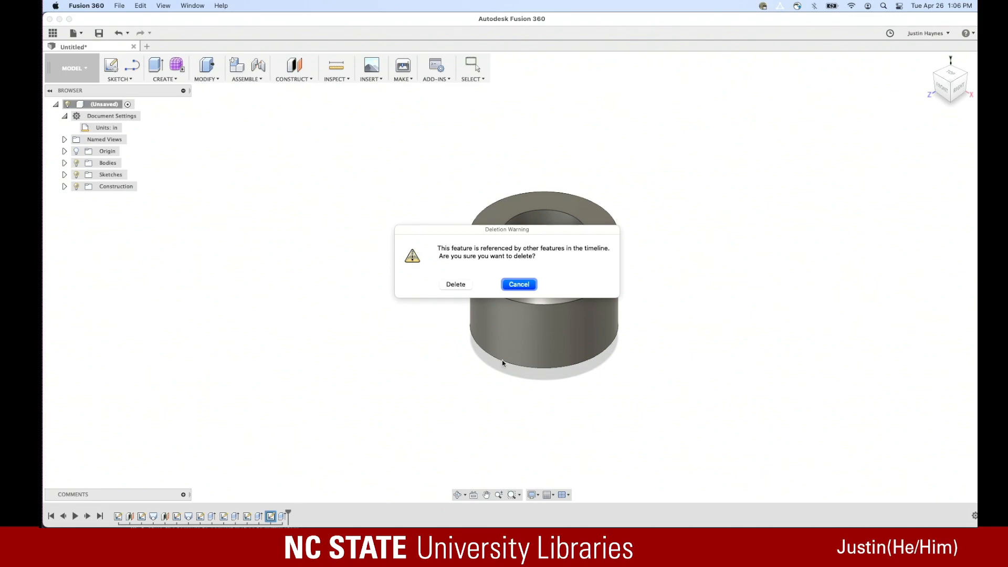
click(456, 284)
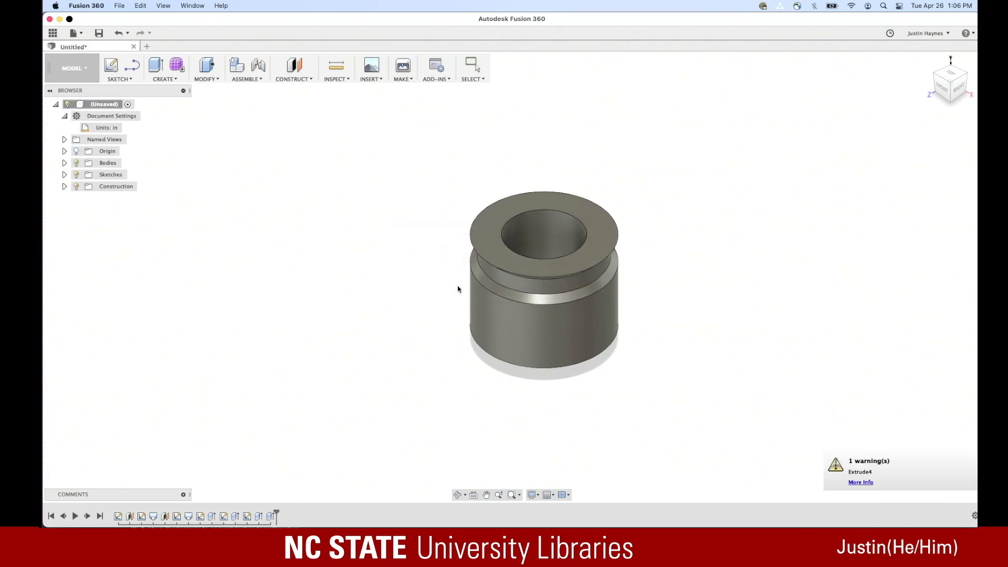
right_click(269, 519)
click(290, 443)
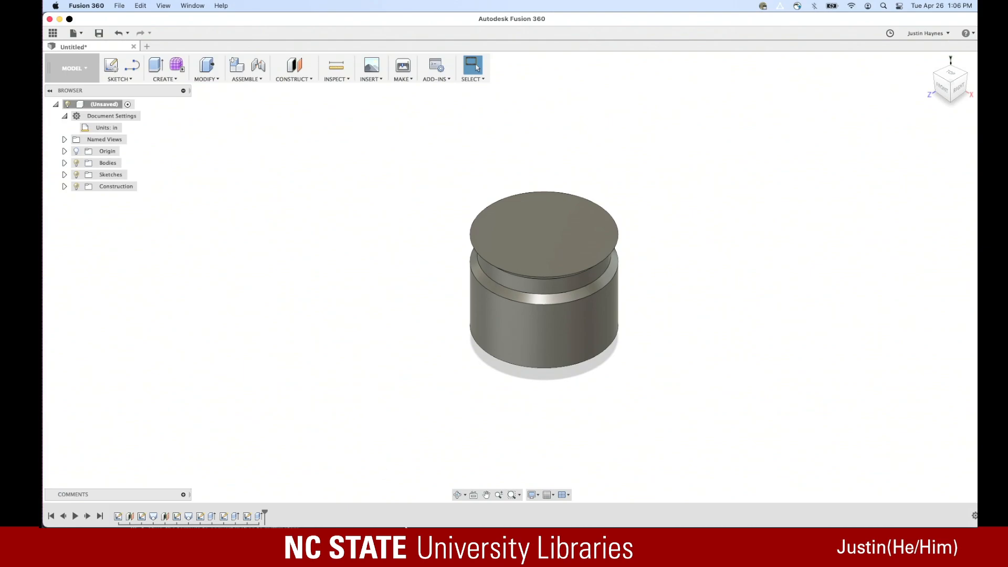
Switch to Chrome, search for "fusion 360" in a new tab and open Autodesk's Fusion 360 product page
mouse_move(413, 527)
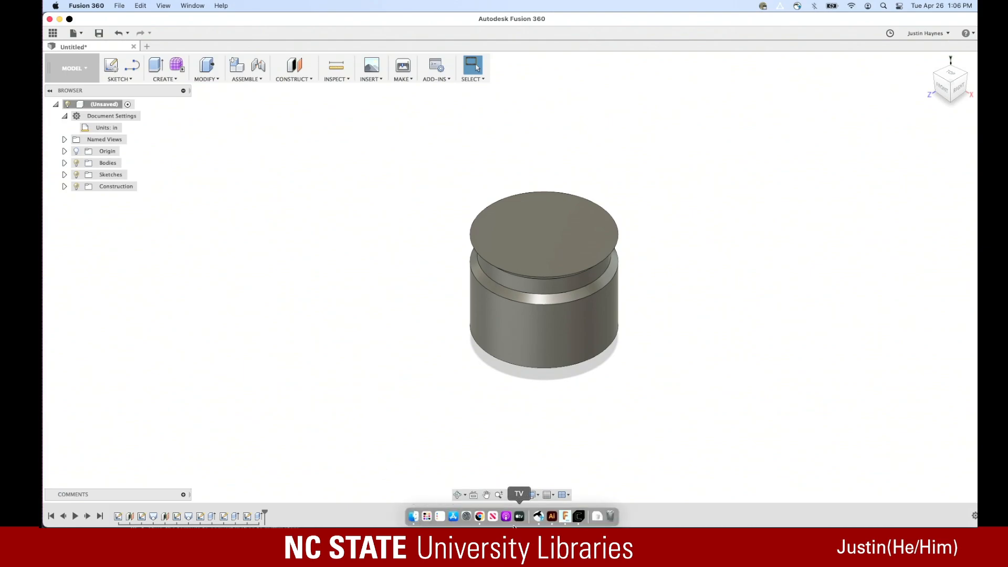
click(479, 516)
click(932, 26)
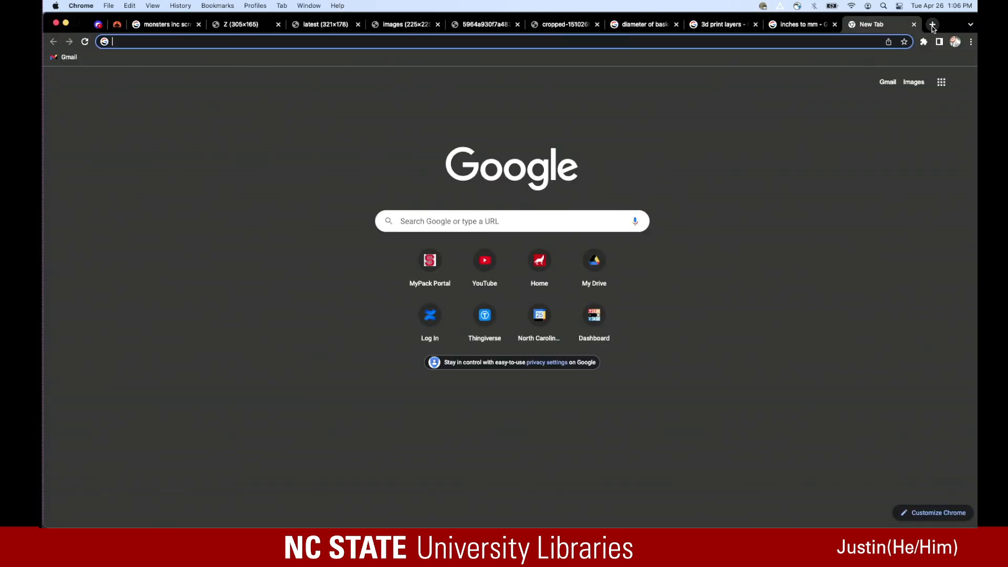
text(fui)
key(BackSpace)
text(si)
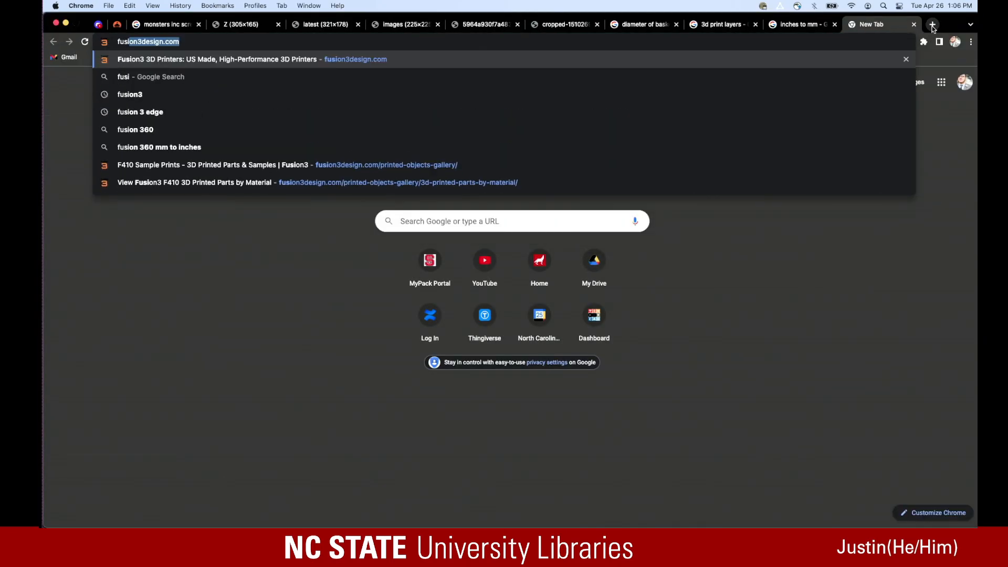
text(on 360)
key(Return)
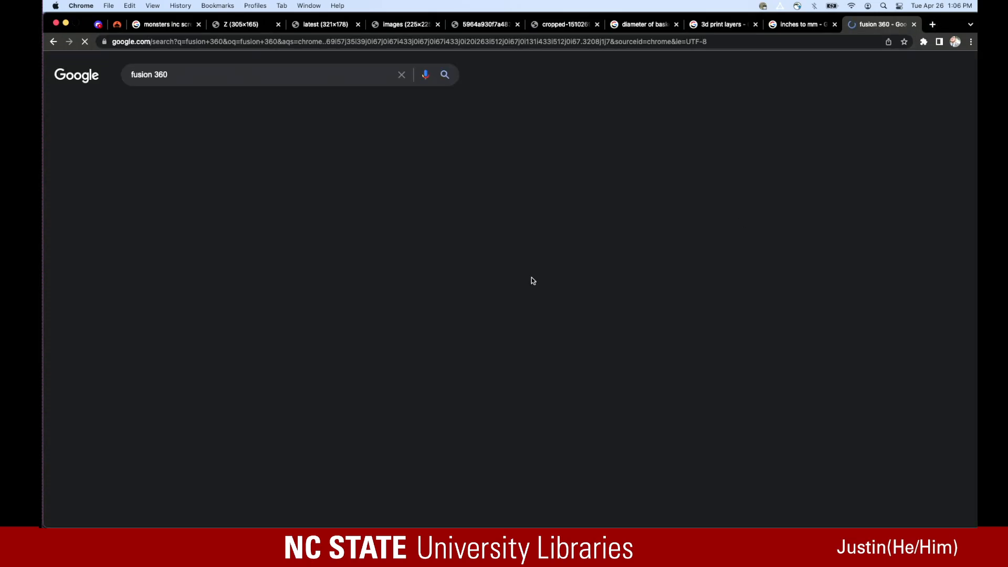
click(231, 197)
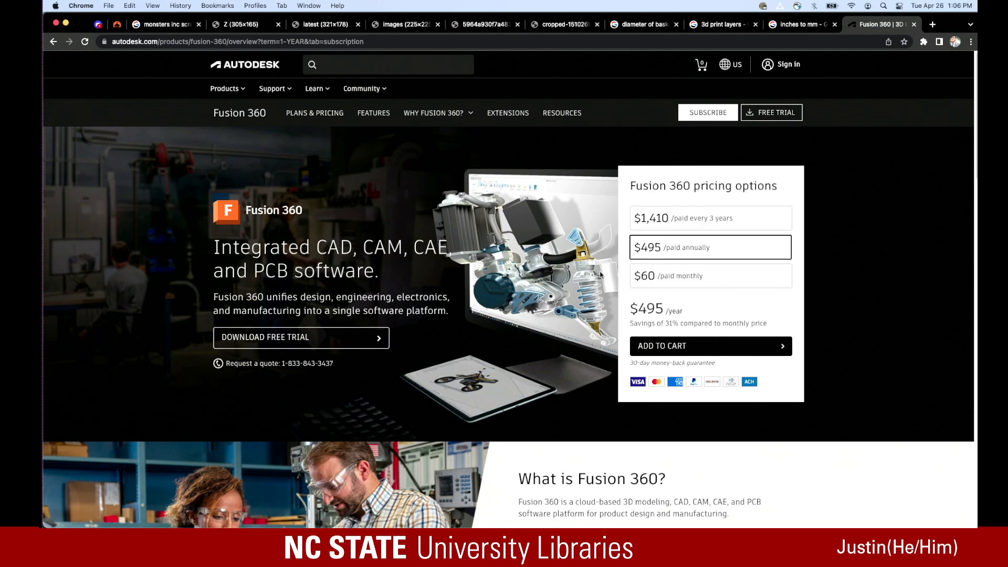
Examine the Fusion 360 product page for its free trial, pricing options and modeling features
scroll(650, 284, down, 1)
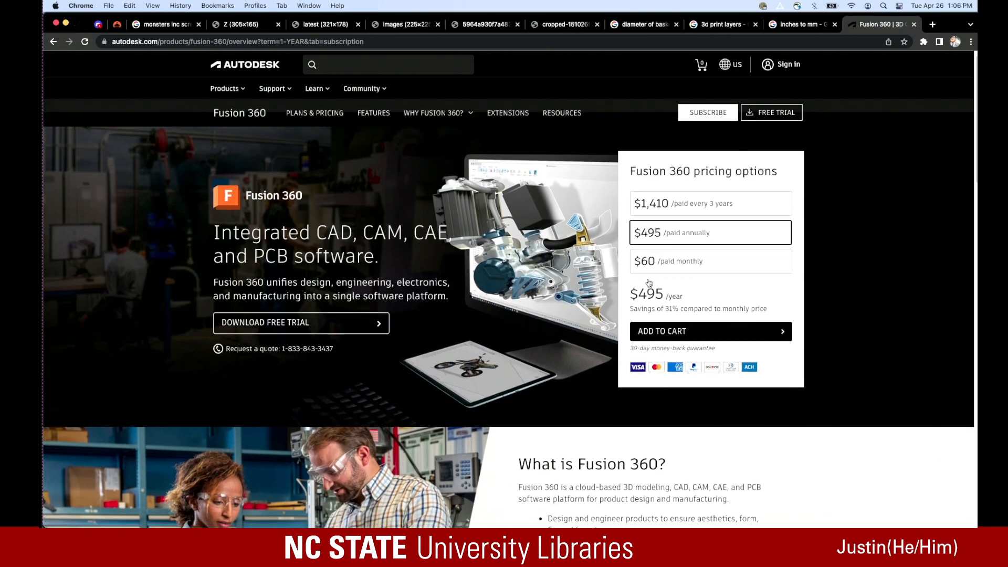
scroll(649, 283, down, 1)
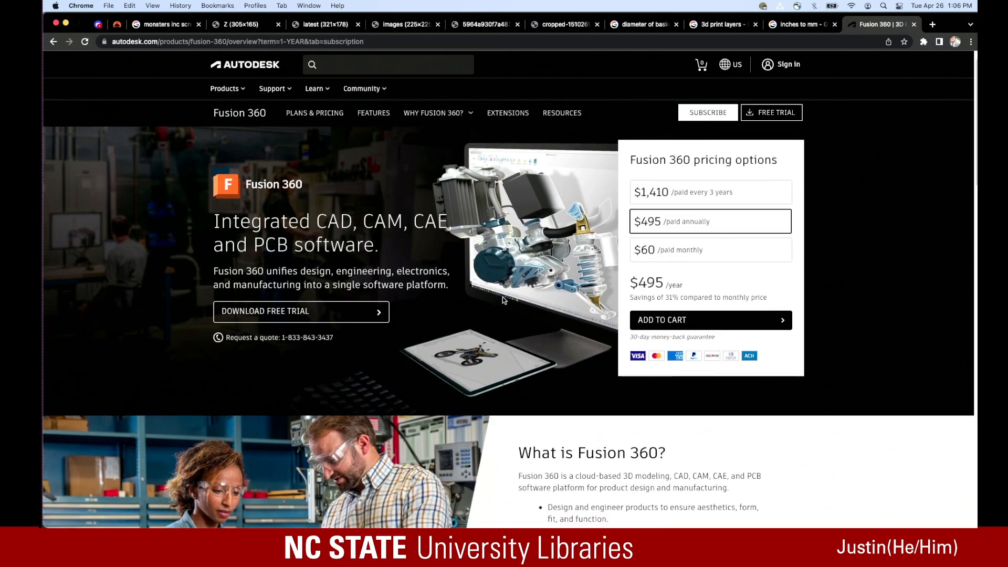
scroll(505, 301, down, 1)
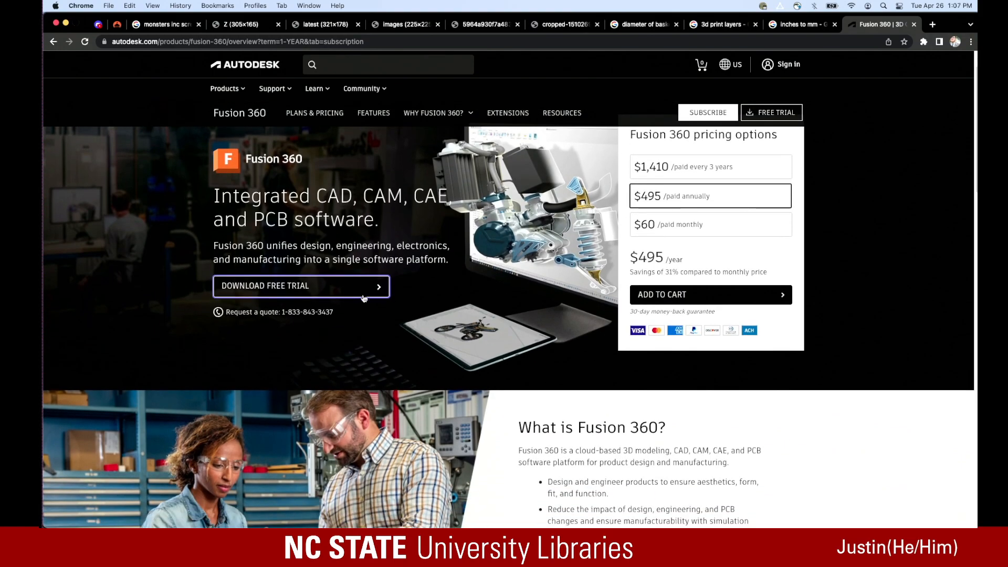
scroll(394, 316, down, 1)
scroll(395, 317, down, 1)
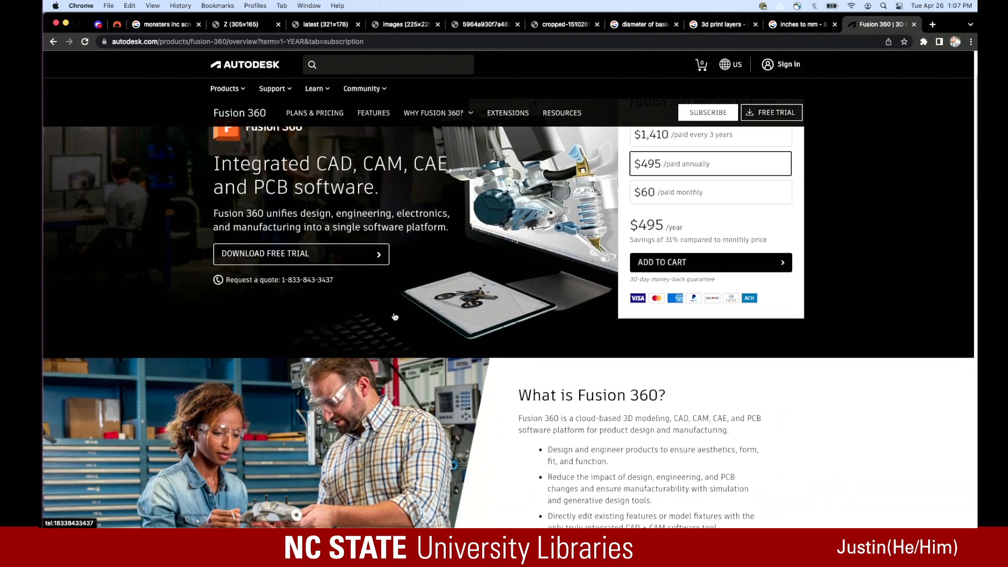
scroll(395, 316, down, 10)
scroll(394, 316, down, 7)
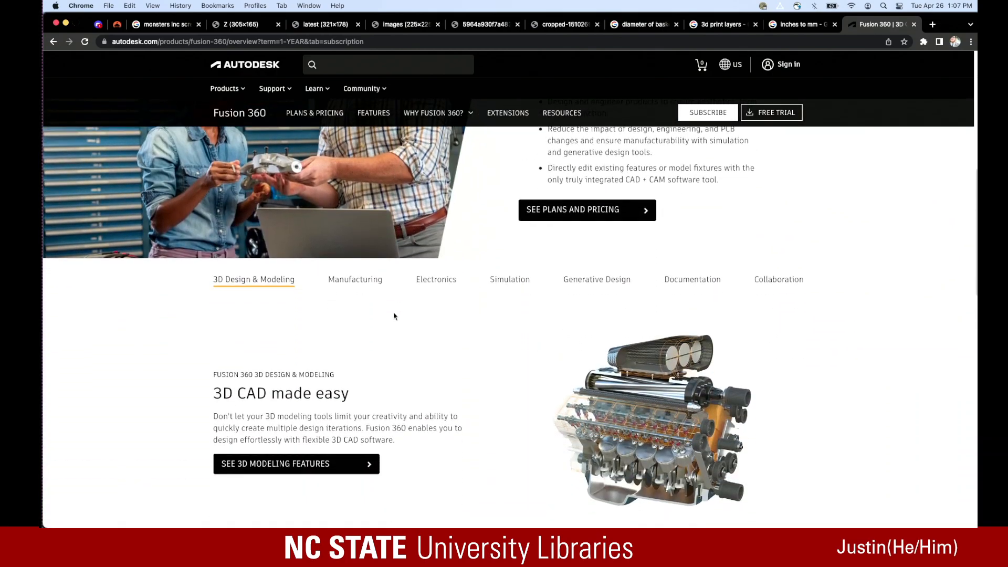
scroll(394, 313, down, 6)
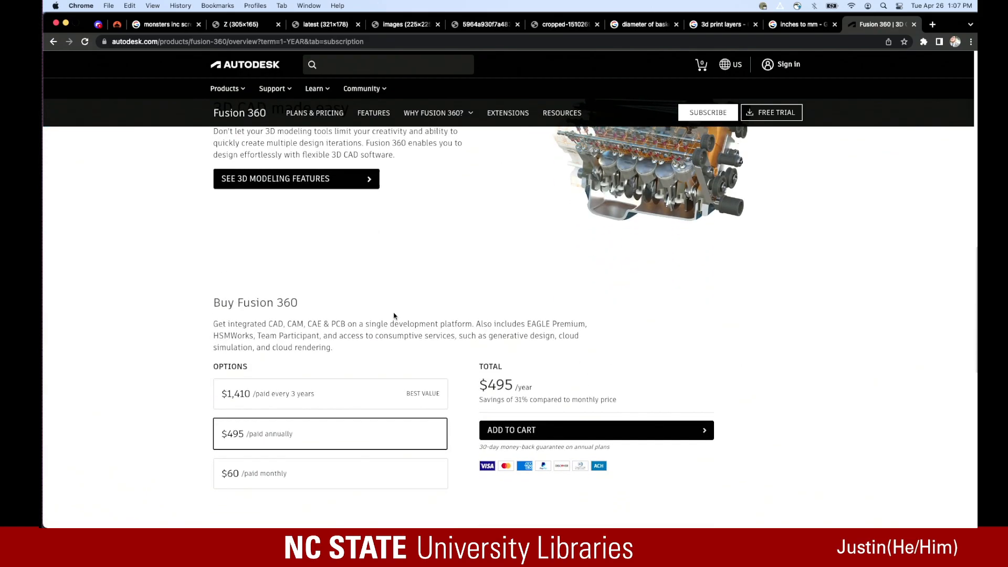
scroll(394, 315, up, 15)
scroll(394, 314, up, 10)
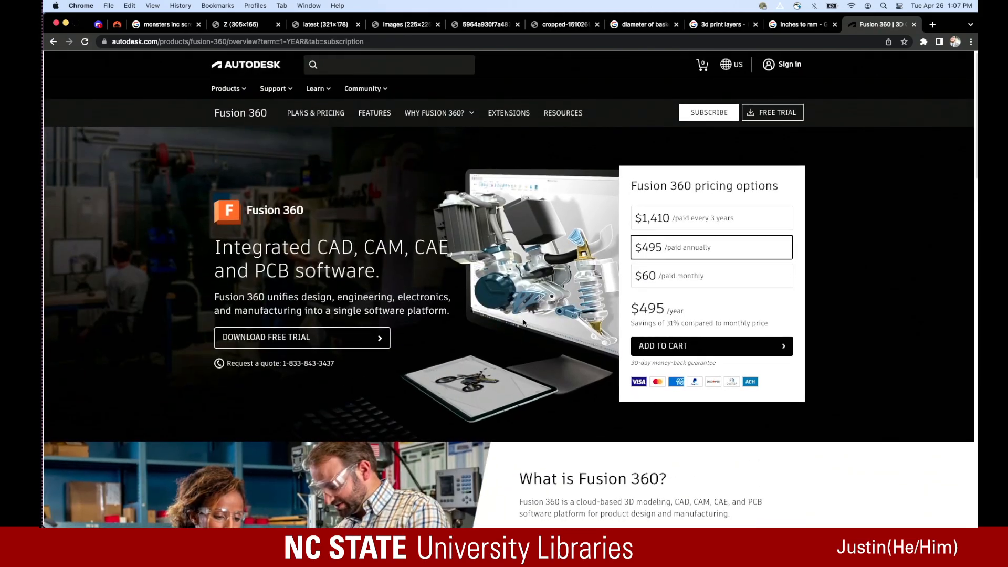
Close the tab used for the Fusion 360 web search and switch back to Autodesk Fusion 360
key(super+Left)
scroll(525, 322, down, 2)
key(super+Left)
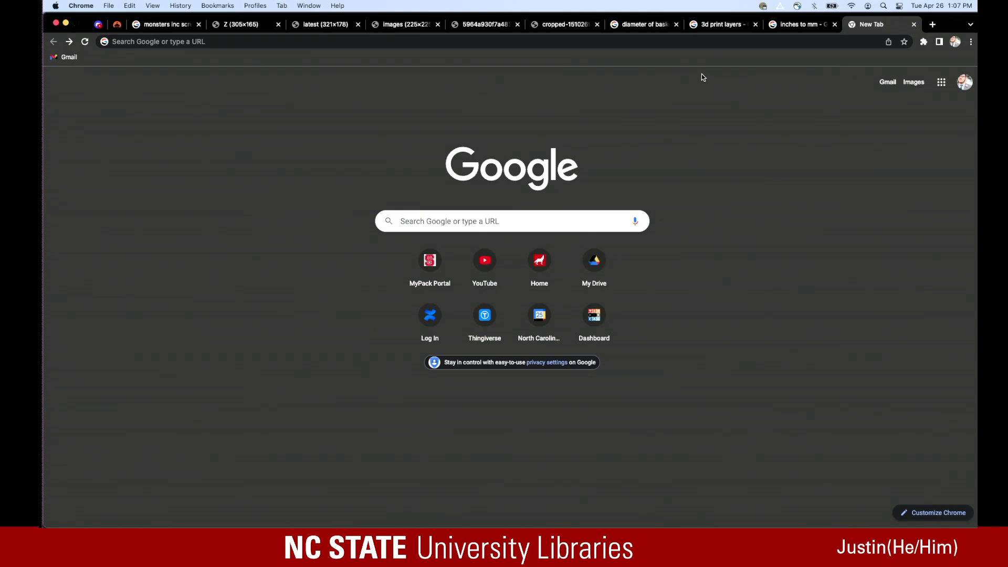
click(913, 24)
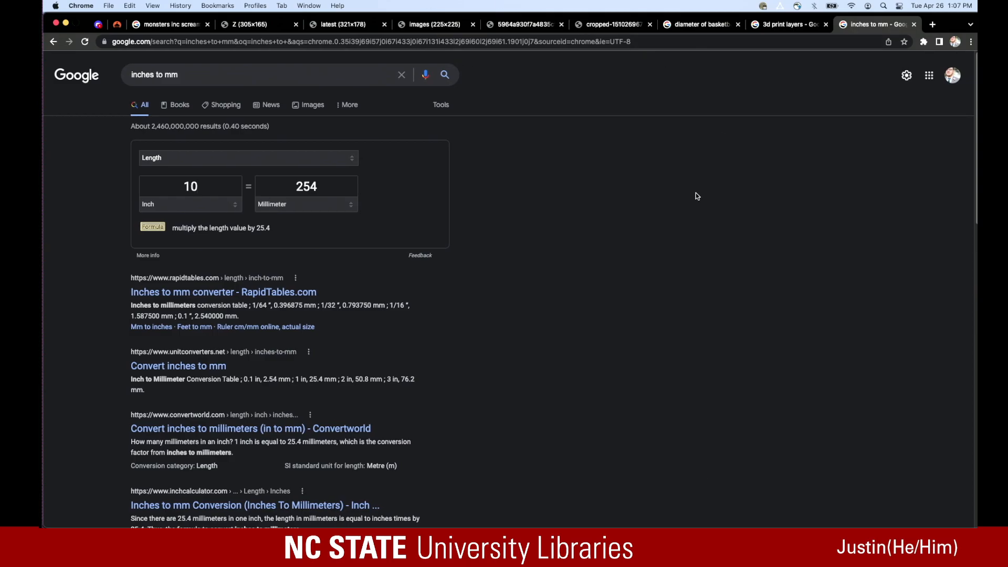
mouse_move(554, 517)
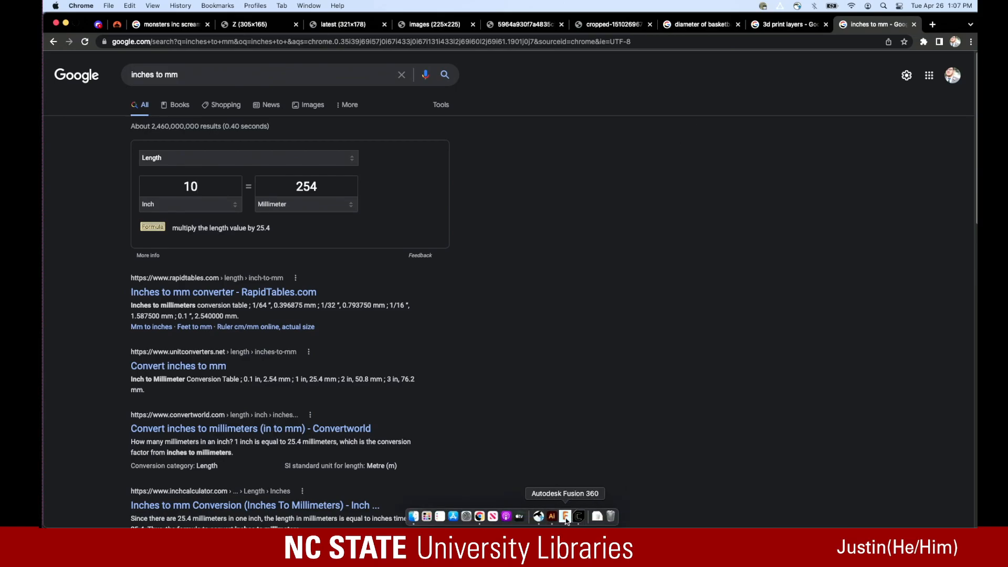
click(566, 518)
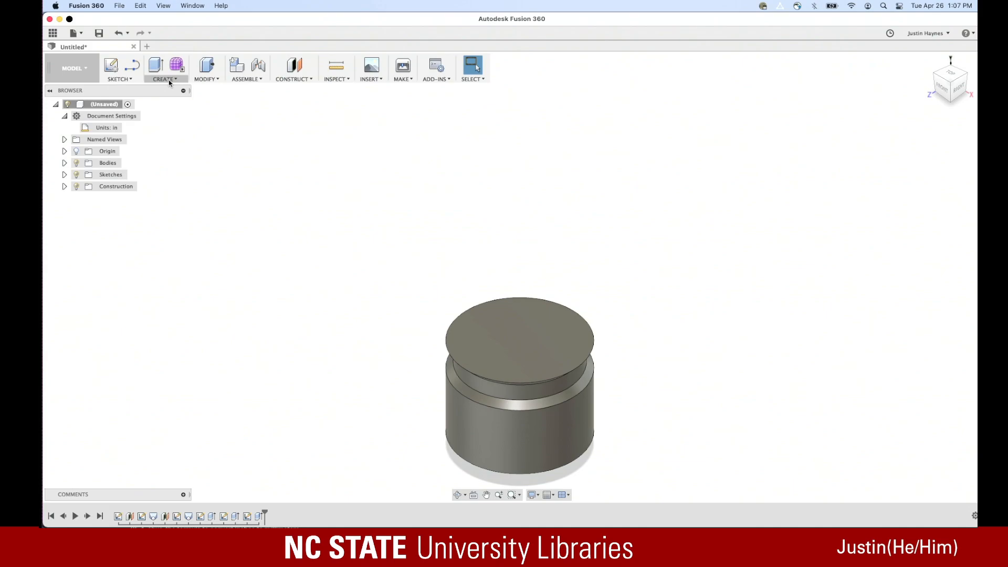
Start a center diameter circle in a new sketch on the model's top face, abandoning the offset plane
click(290, 80)
click(299, 89)
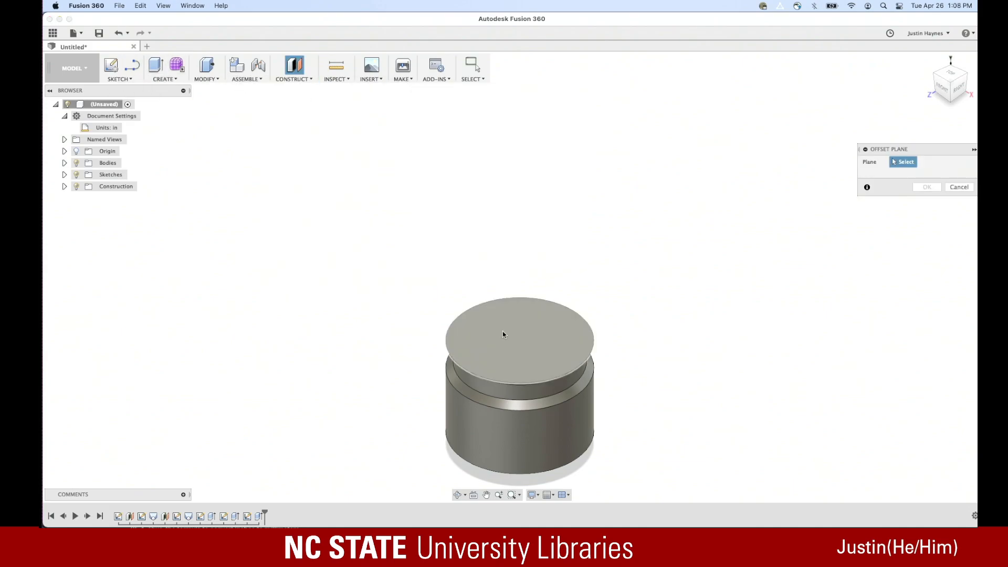
click(119, 79)
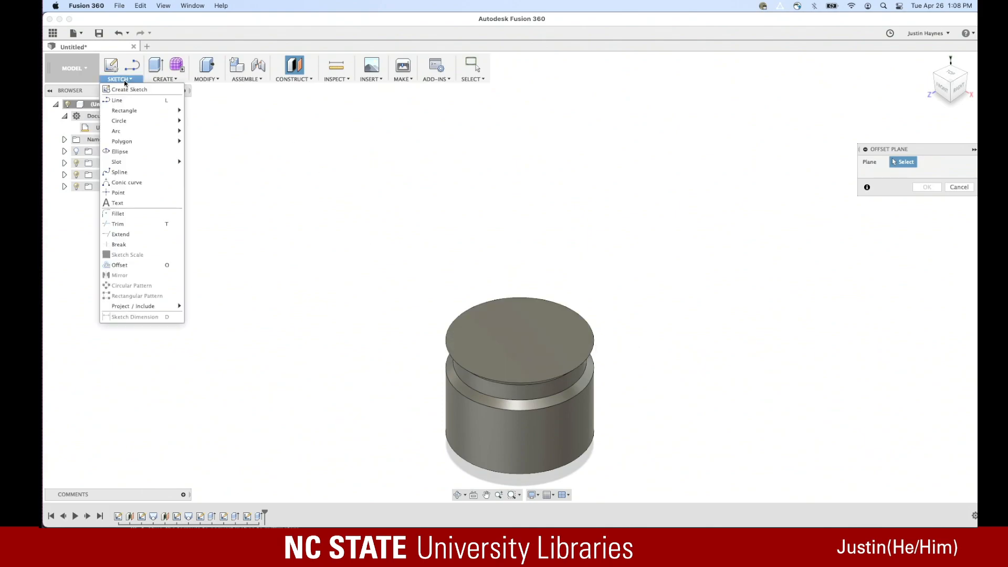
mouse_move(123, 119)
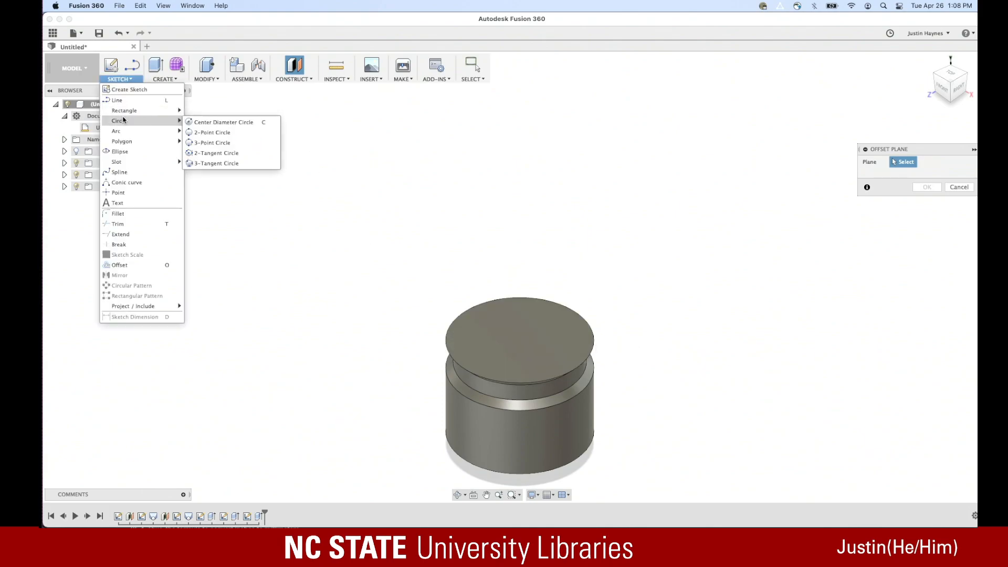
click(194, 122)
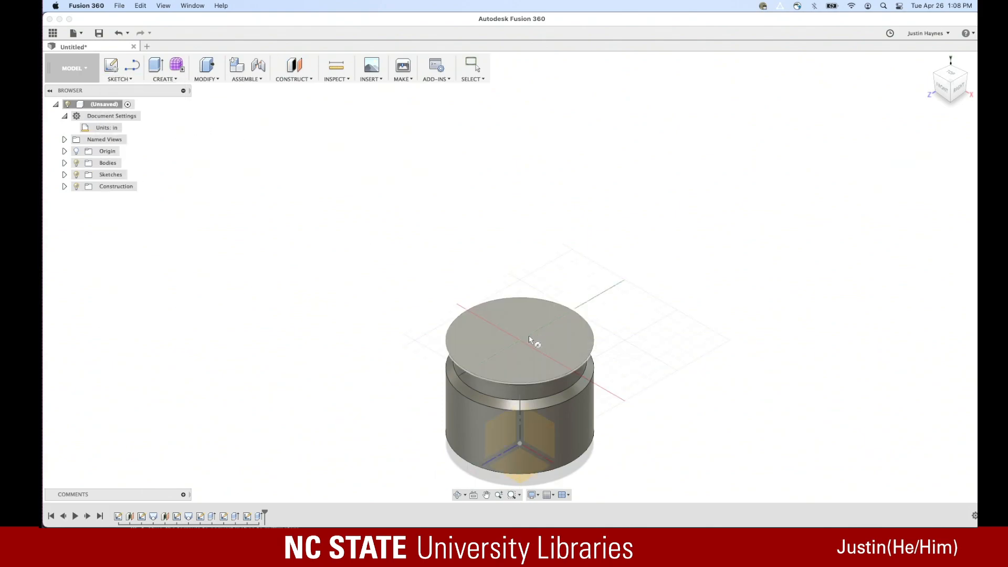
click(528, 341)
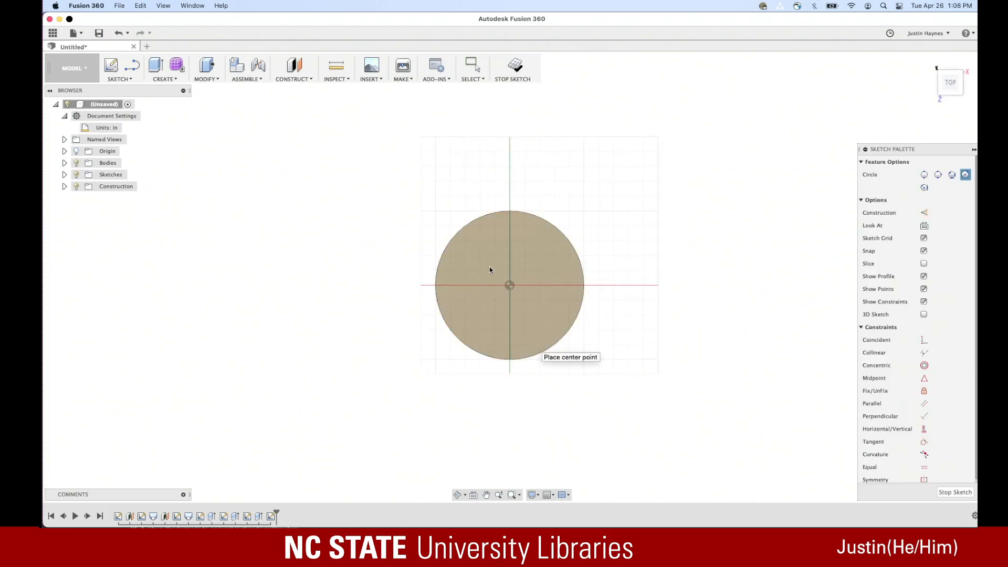
Try to draw a center diameter circle from the origin out to the top face's edge
click(120, 79)
mouse_move(144, 132)
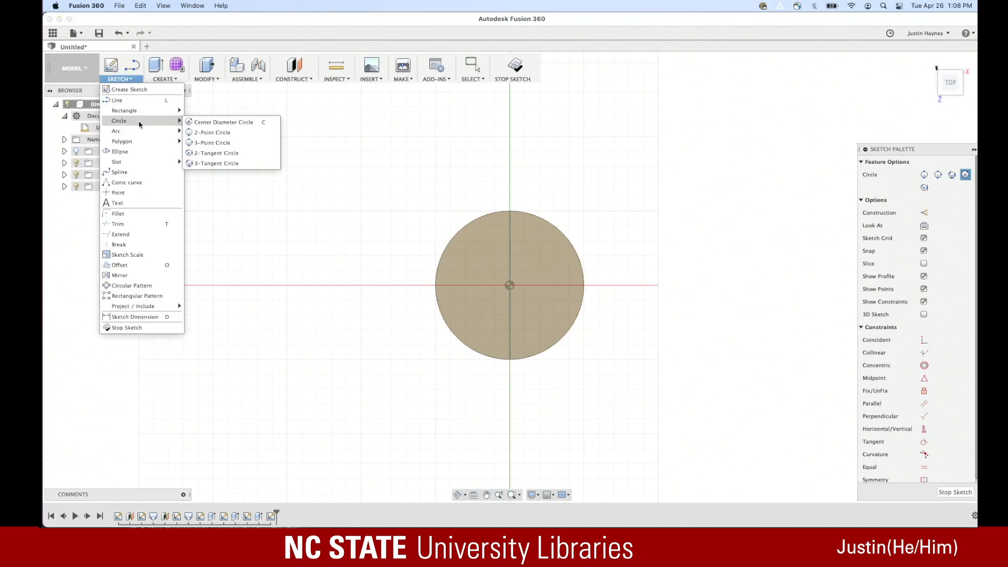
click(215, 124)
click(509, 285)
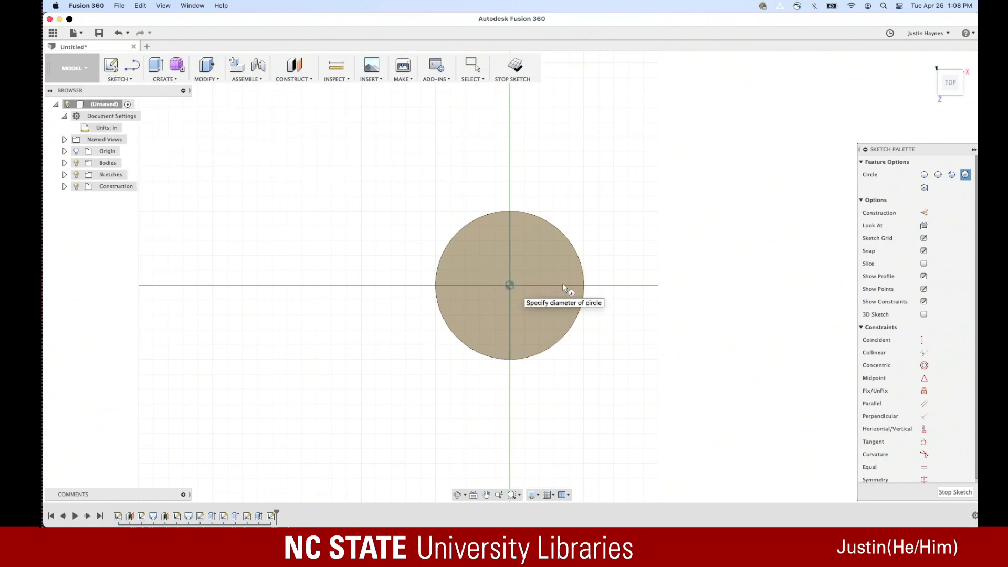
click(585, 286)
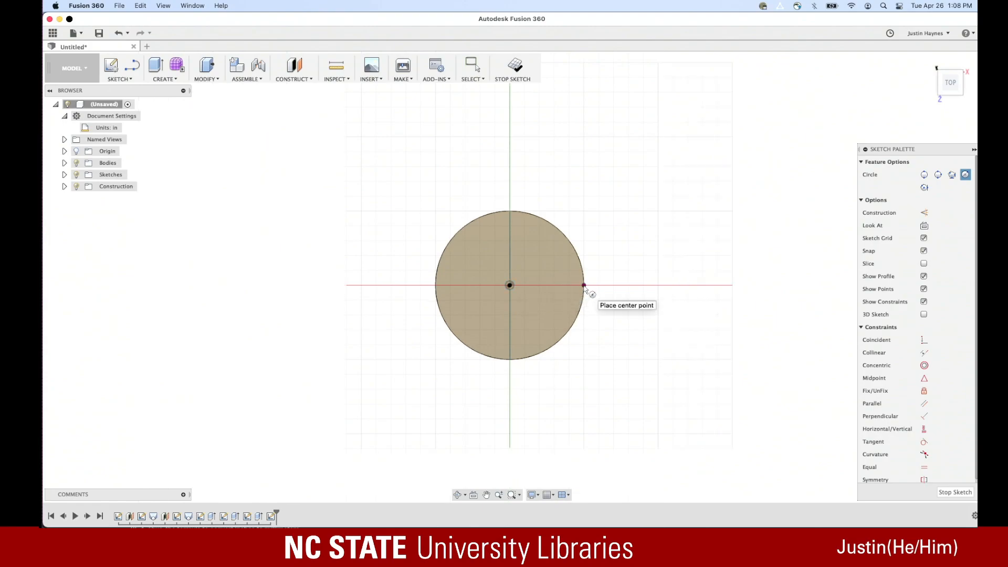
key(Escape)
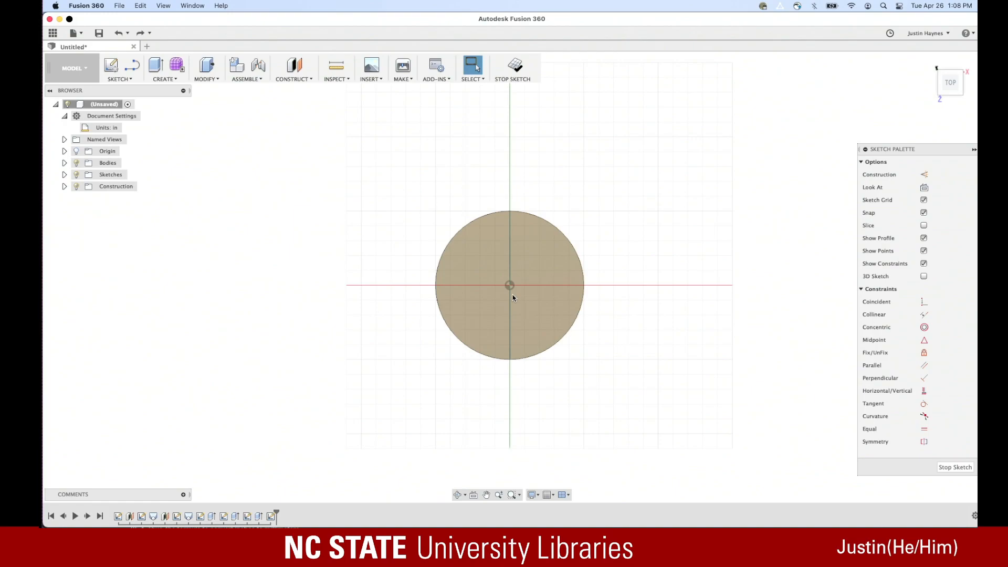
Quit cura-lulzbot and draw a circle from the origin to the top face's edge, finishing the sketch
key(c)
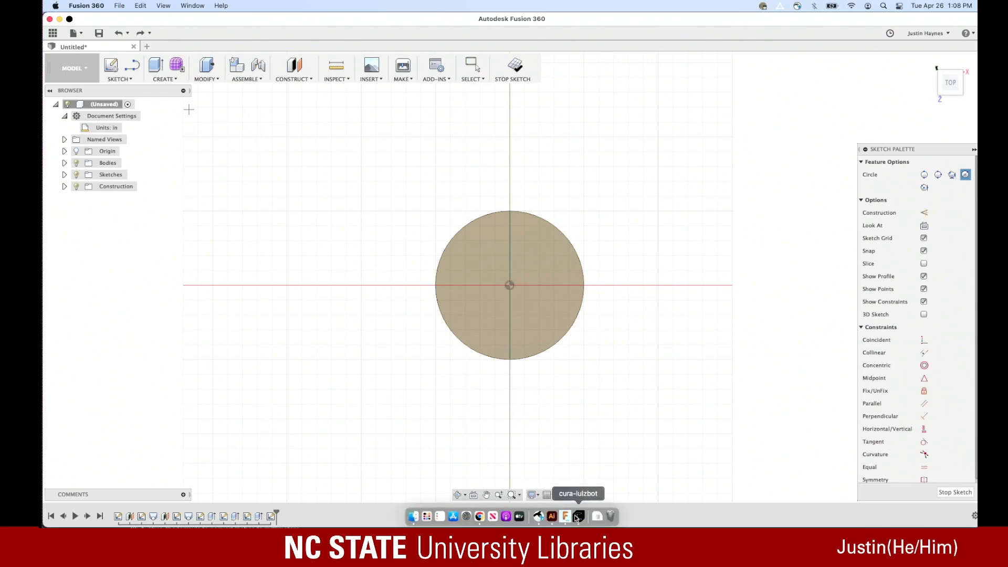
right_click(579, 517)
click(580, 492)
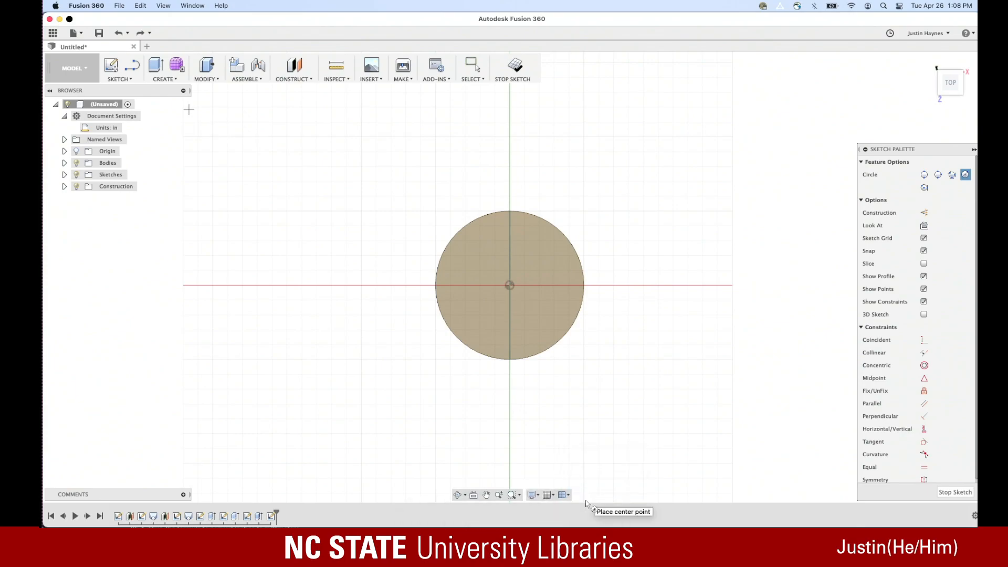
click(508, 291)
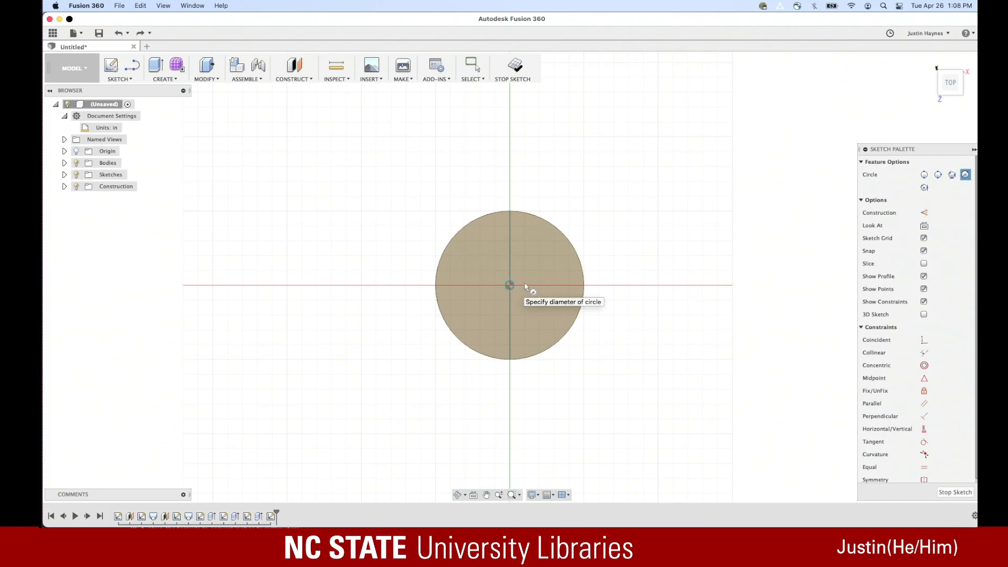
click(589, 291)
click(515, 66)
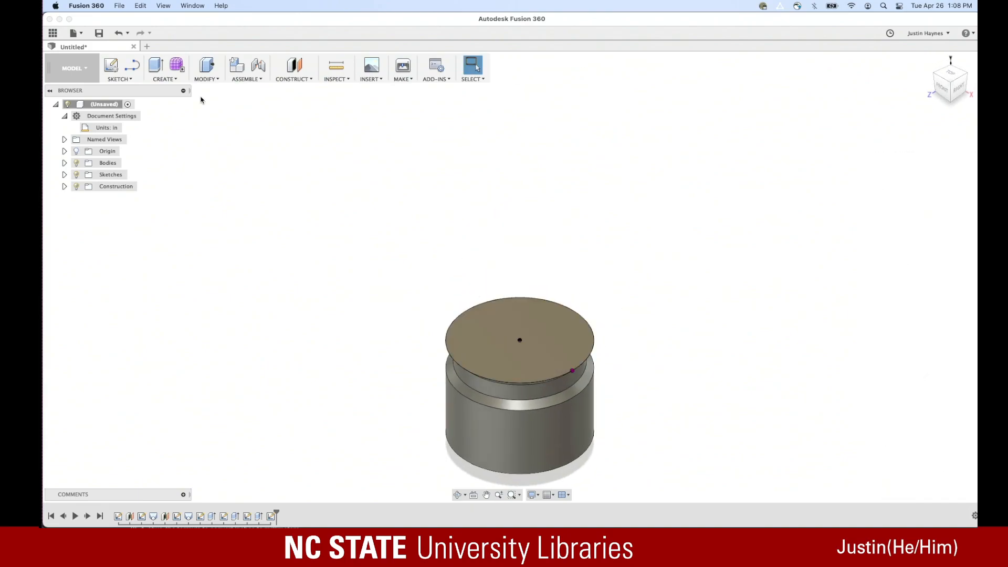
Extrude the new circle profile on top of the part upward by 14.5 in
click(166, 77)
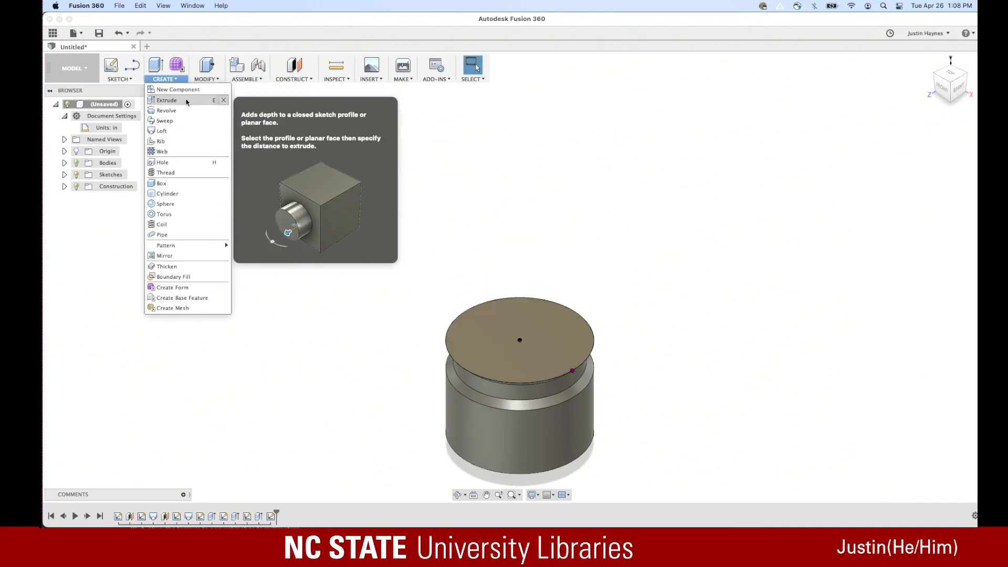
click(167, 100)
click(556, 347)
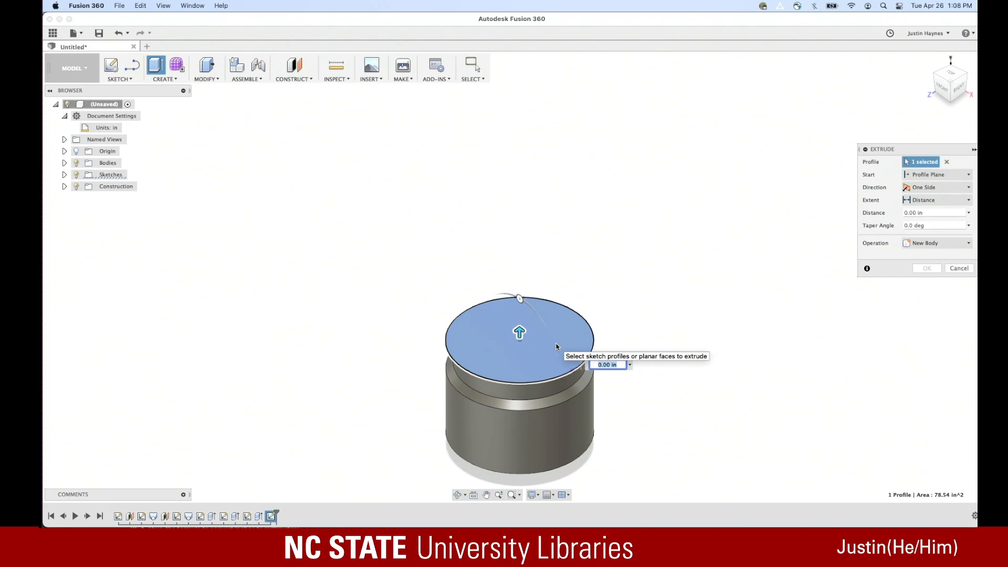
text(14.5)
key(Return)
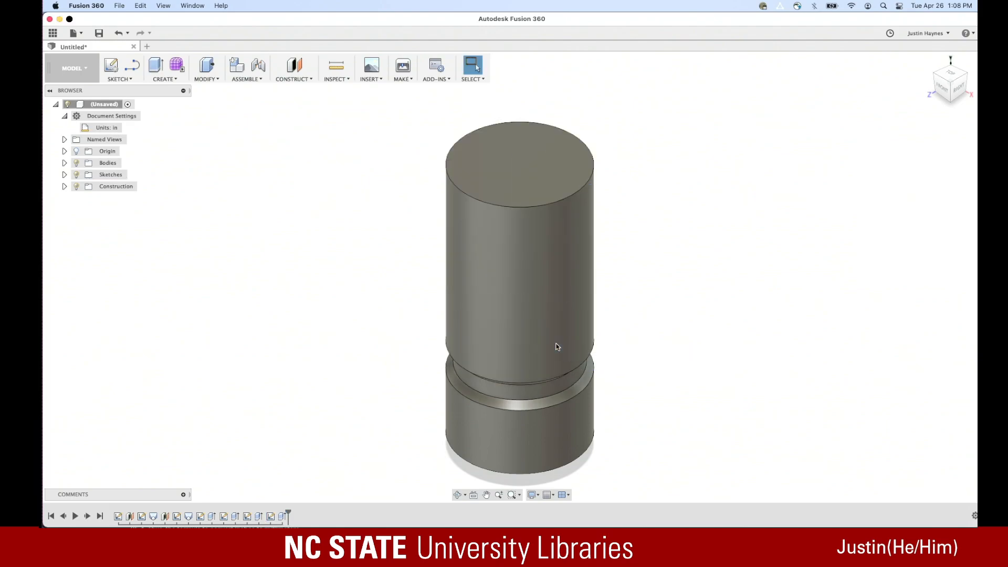
scroll(533, 280, up, 3)
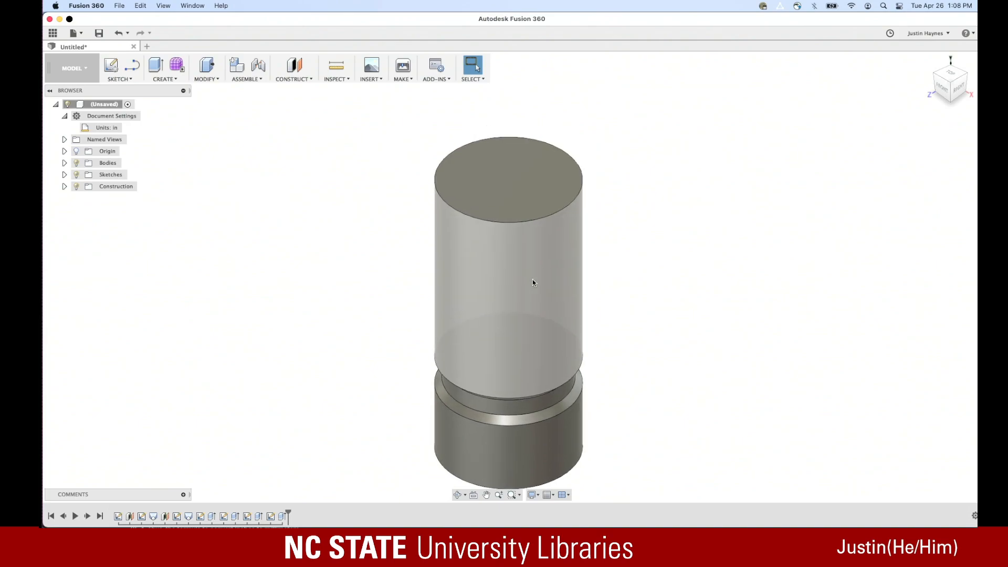
scroll(532, 282, up, 2)
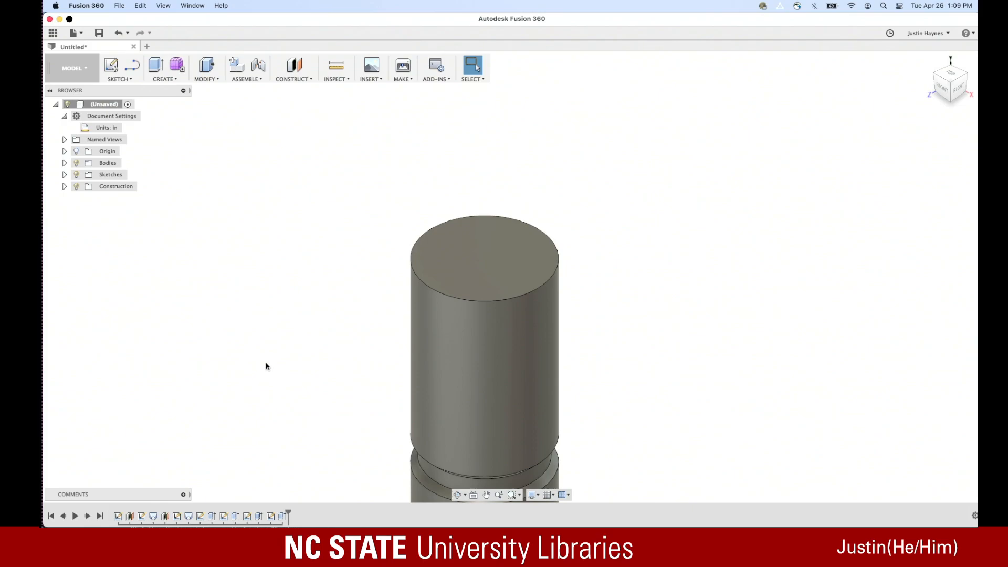
Create a new sketch on the vertical front origin plane through the part's center
click(175, 76)
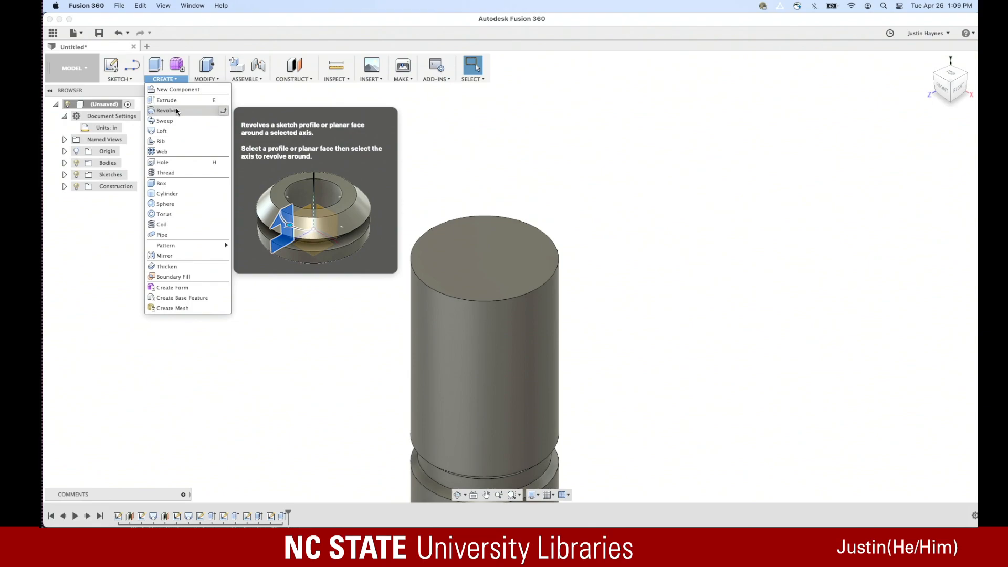
click(535, 212)
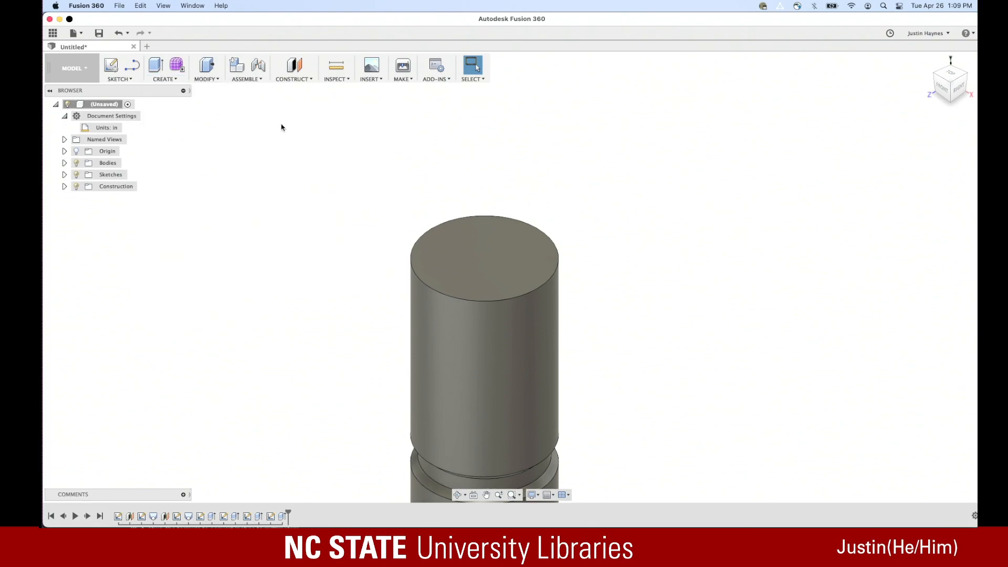
click(132, 80)
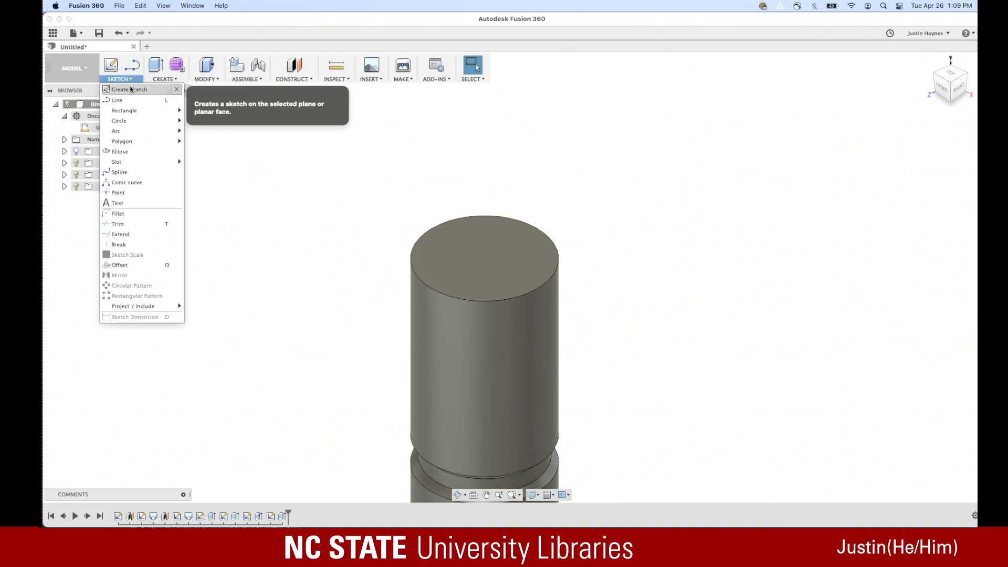
click(131, 89)
scroll(484, 284, down, 5)
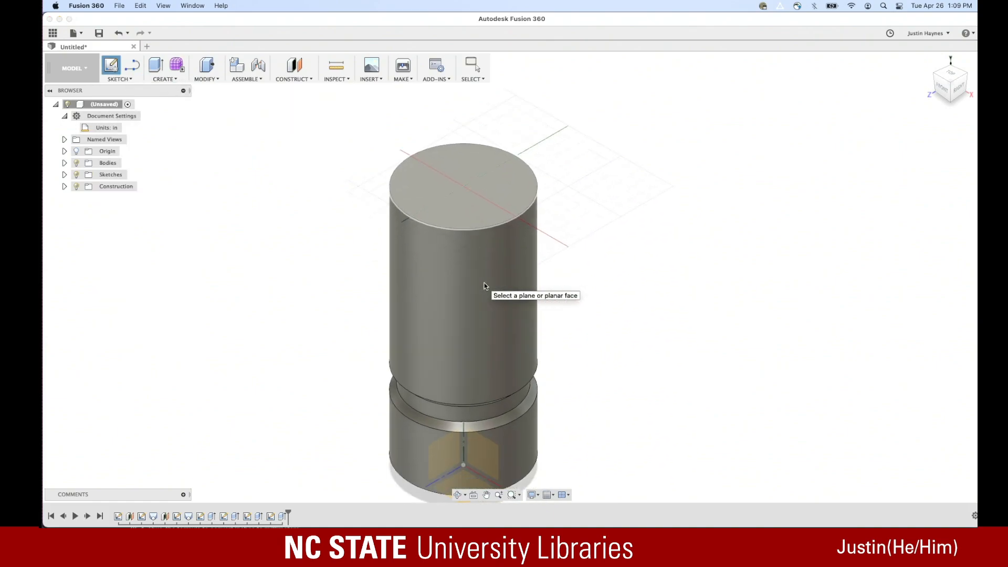
click(484, 456)
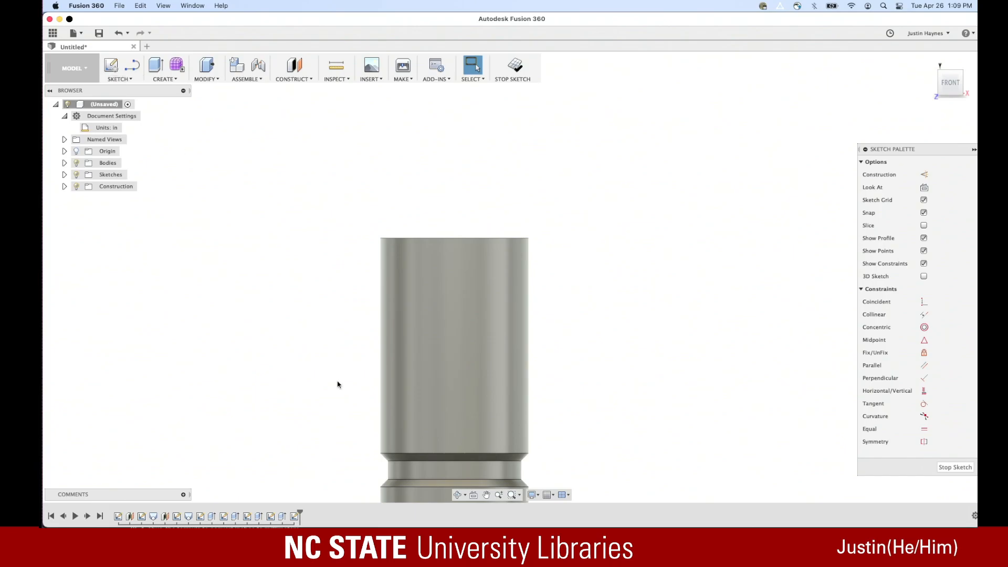
Switch to Adobe Illustrator and draw a vertical center line about 8.62 in long through the side view's upper section, from its top edge
click(485, 517)
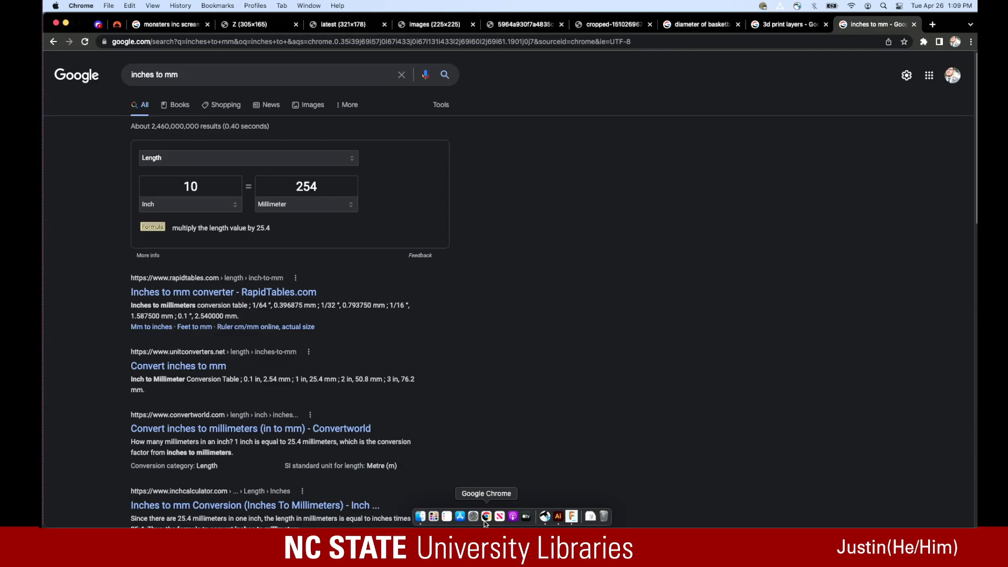
click(557, 519)
scroll(468, 266, up, 10)
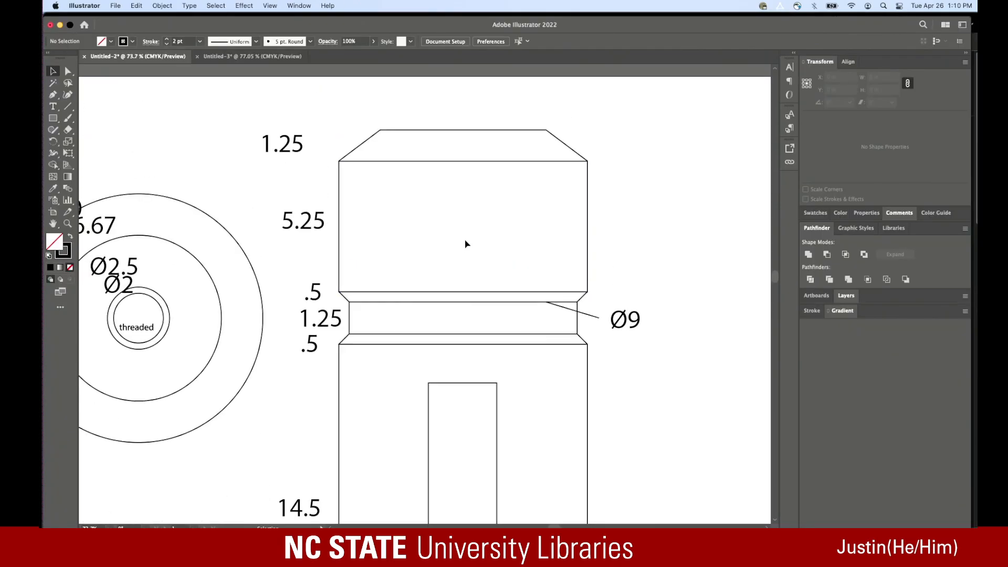
scroll(467, 244, up, 2)
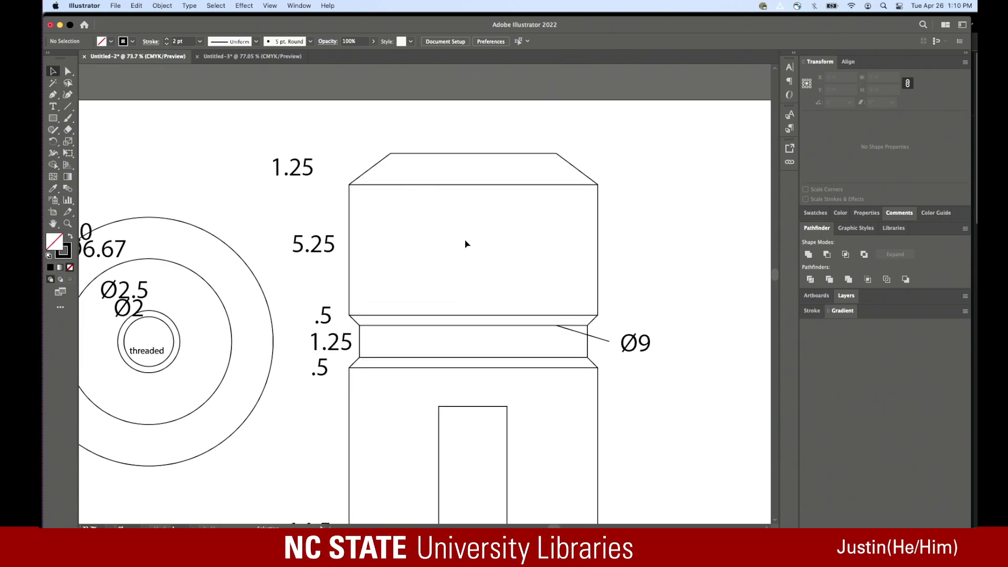
alt+scroll(467, 239, up, 3)
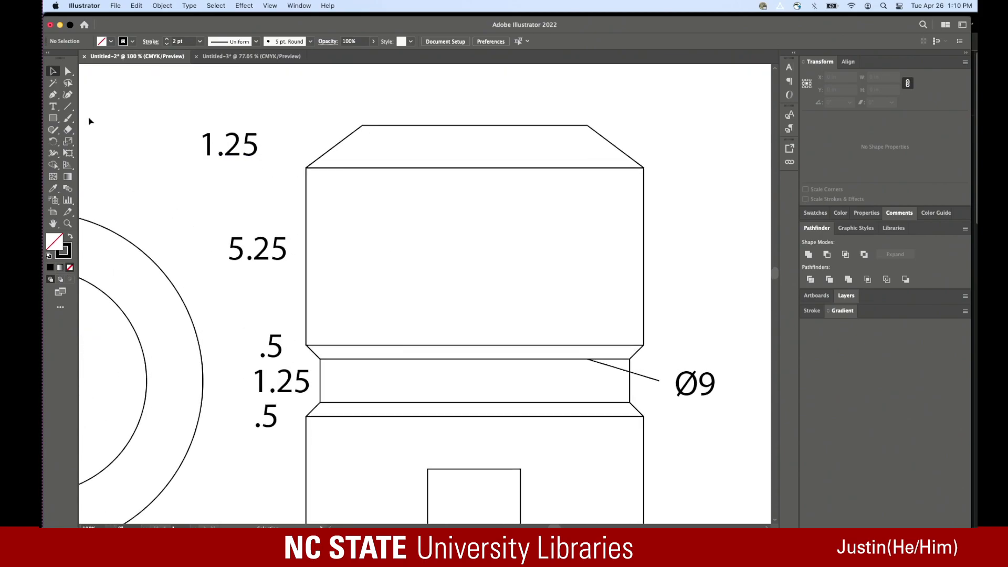
click(69, 107)
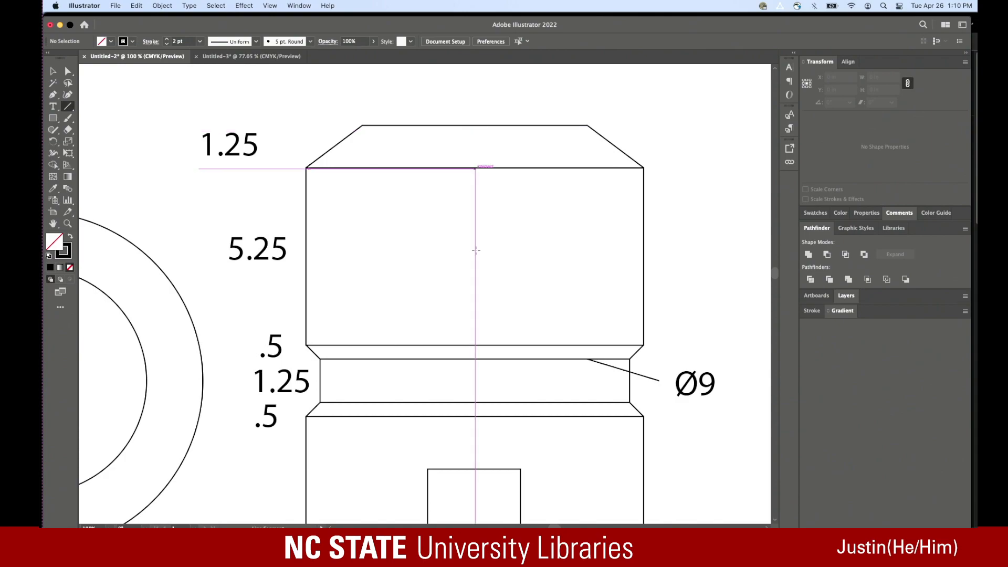
drag(474, 415, 475, 125)
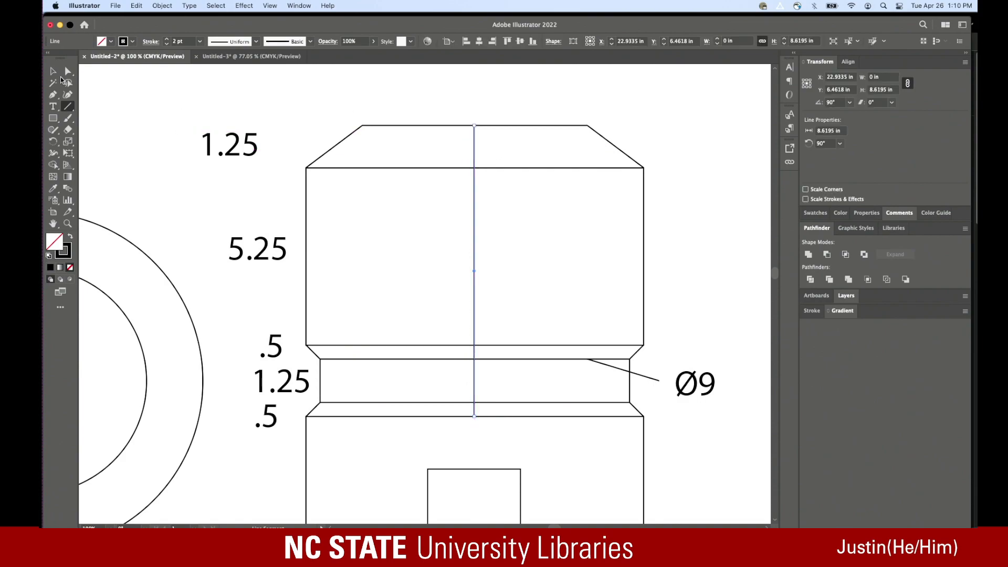
key(v)
click(669, 270)
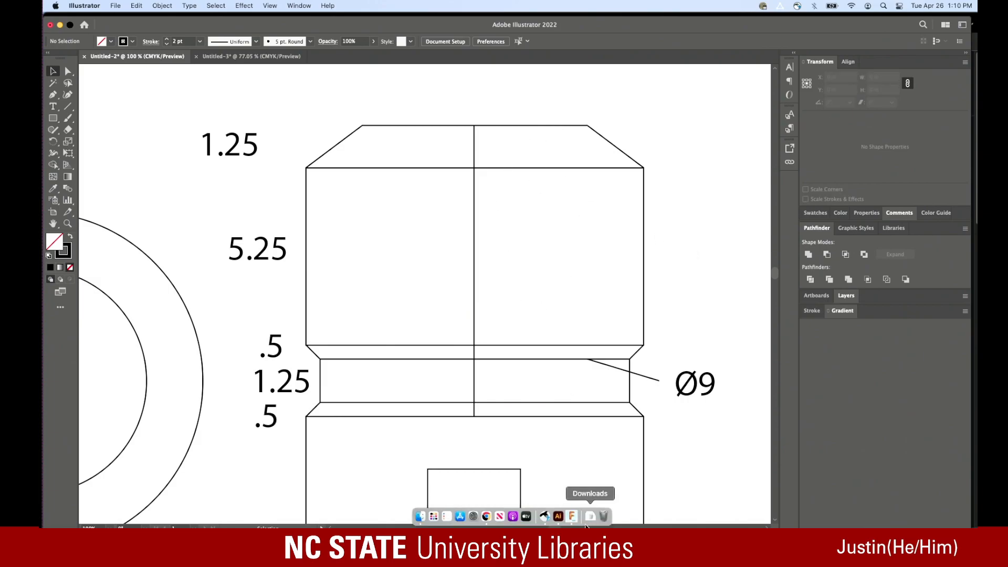
Switch to Fusion 360 and try to start the profile with a line from the top edge's midpoint to its right corner
click(590, 524)
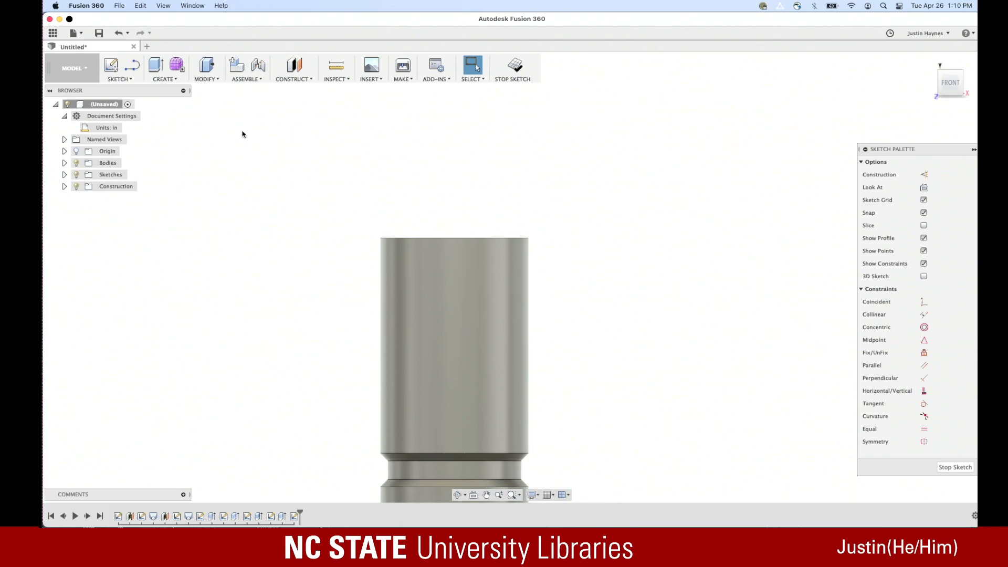
click(119, 78)
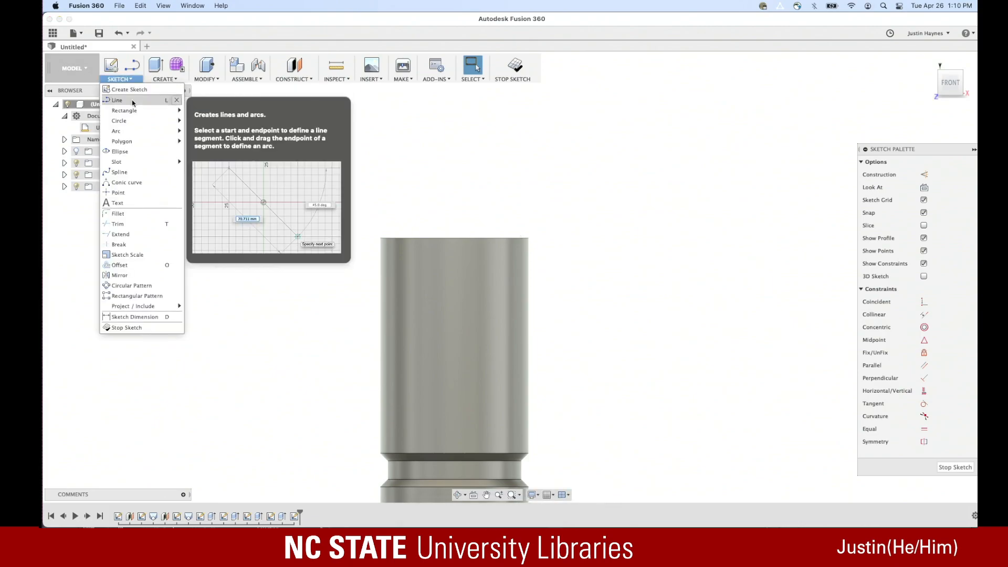
click(131, 100)
click(456, 239)
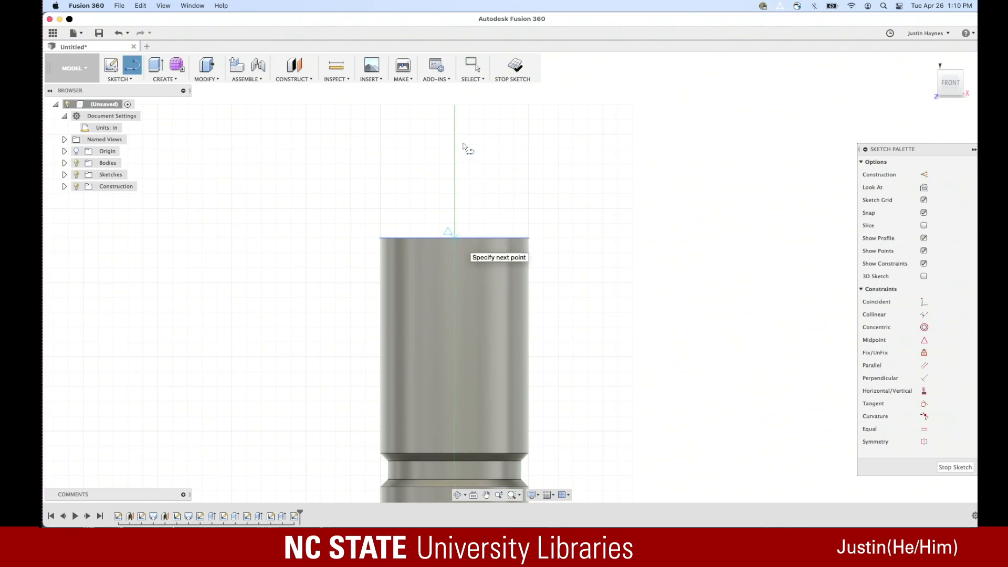
double_click(529, 238)
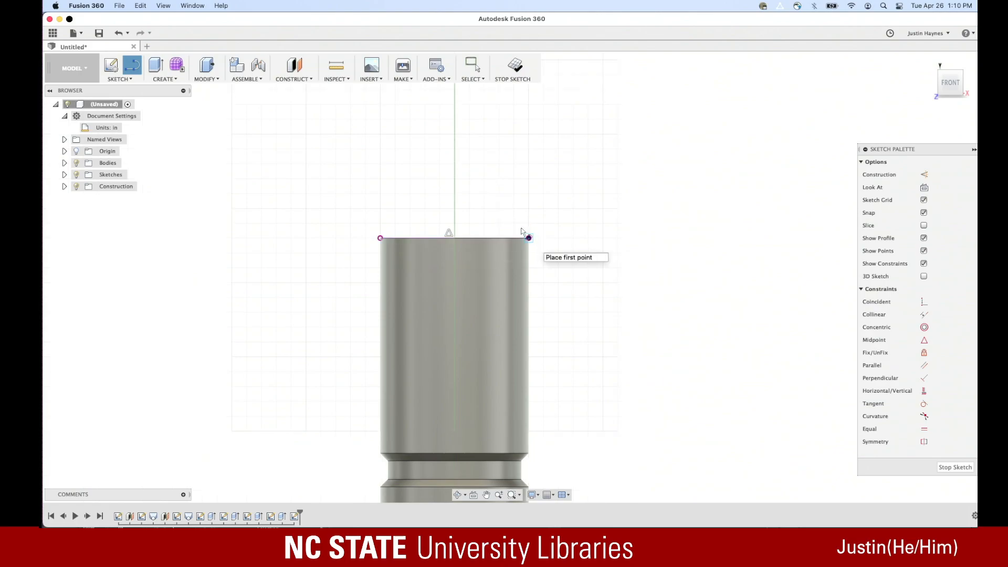
click(529, 239)
scroll(508, 221, up, 5)
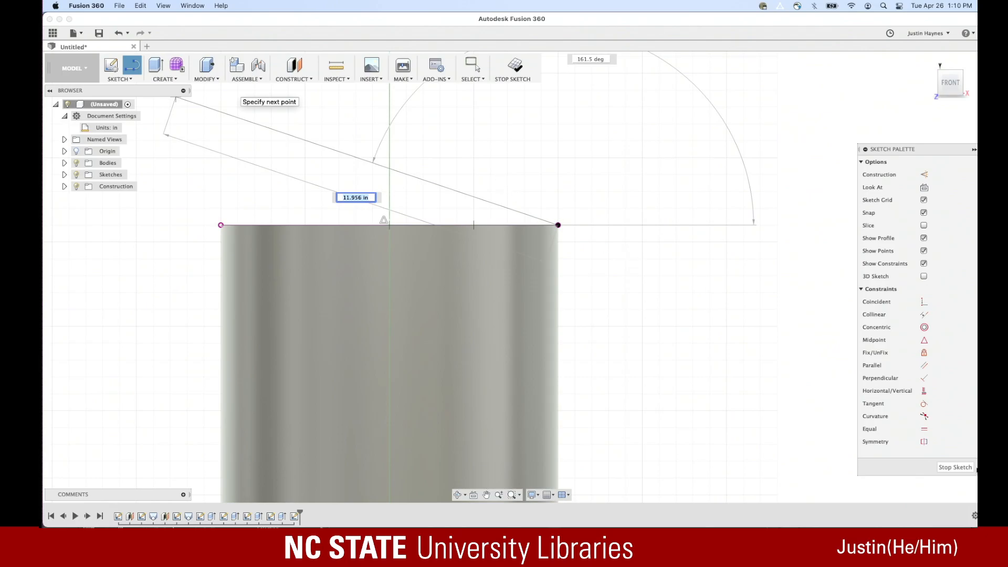
Finish the unfinished profile sketch and delete it
click(956, 469)
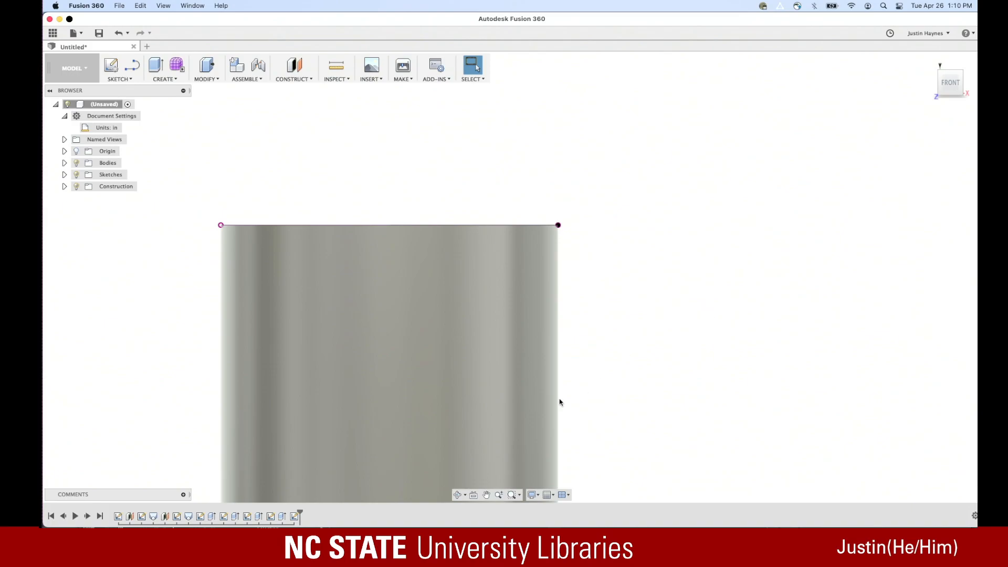
right_click(294, 517)
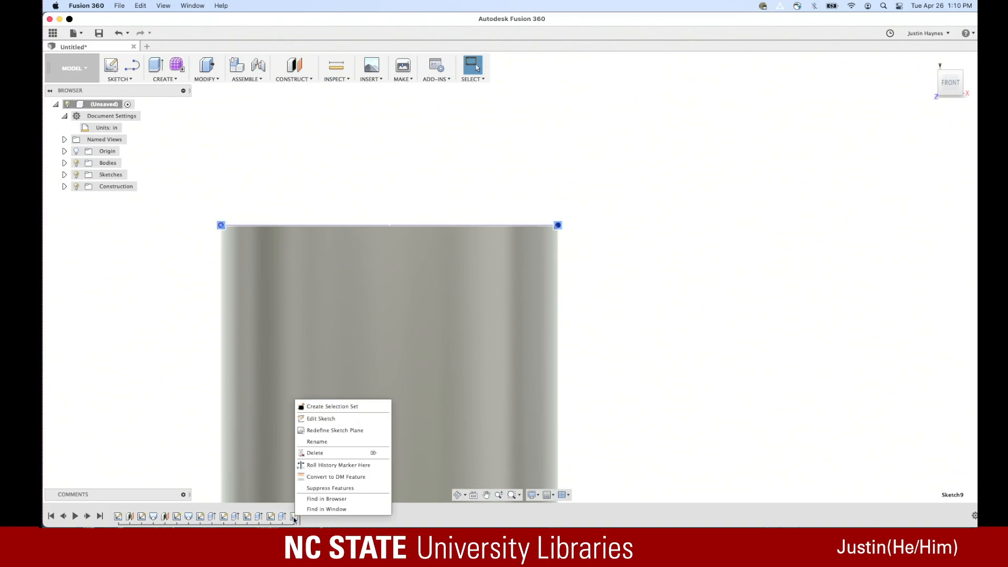
click(331, 454)
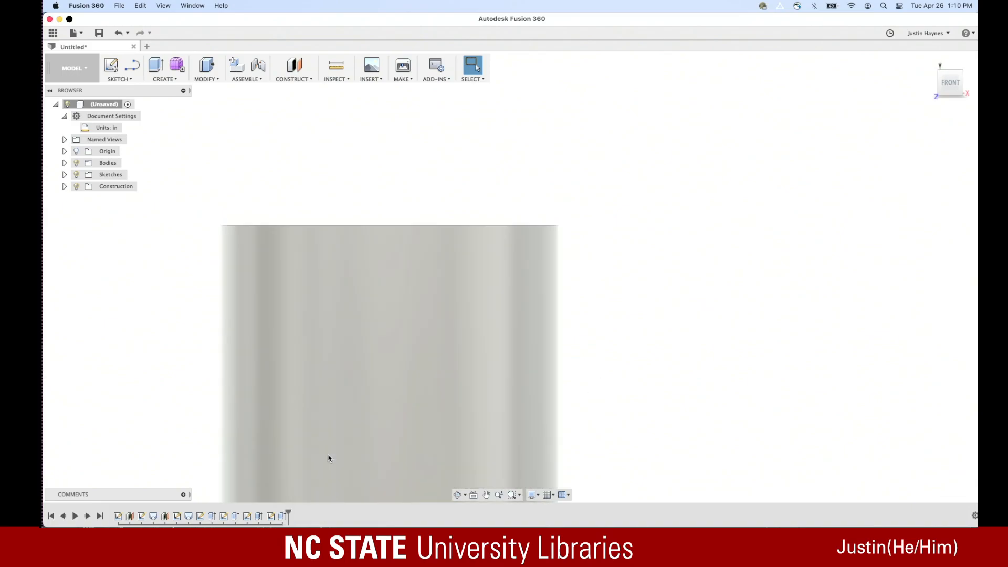
Create a new sketch on the vertical front origin plane at the part's base
mouse_move(512, 523)
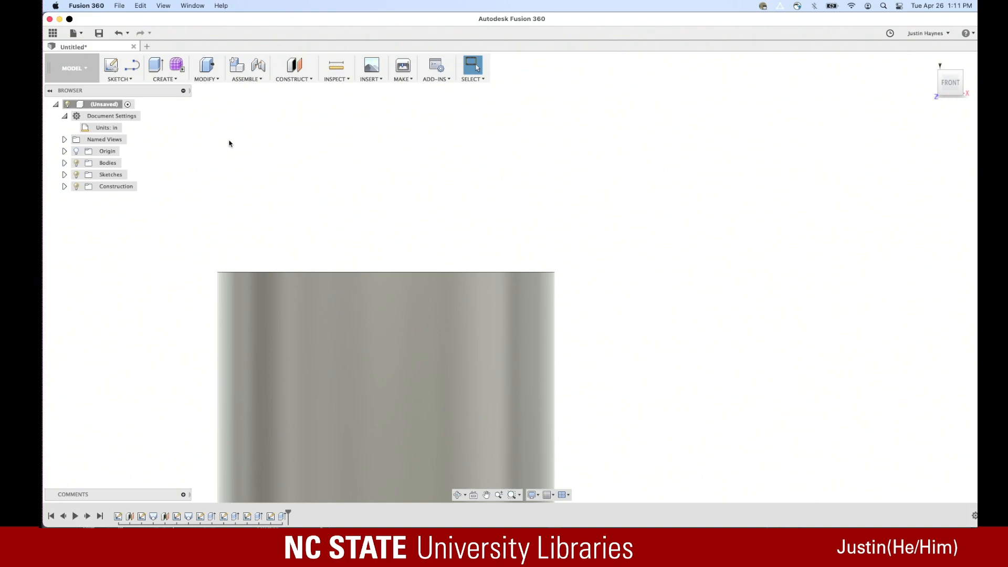
click(118, 78)
click(126, 87)
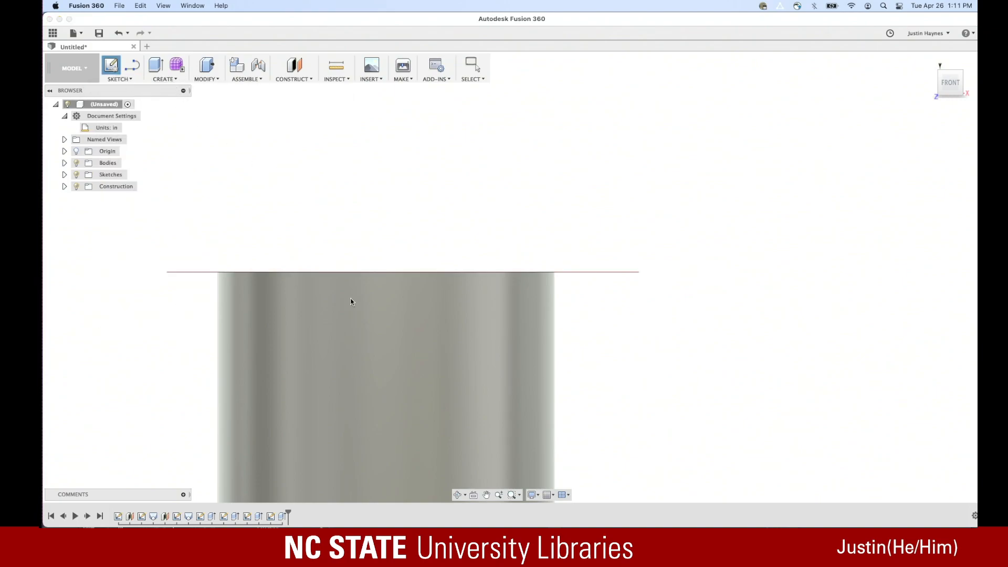
scroll(351, 298, down, 5)
scroll(386, 182, down, 2)
scroll(386, 185, down, 8)
scroll(383, 225, down, 5)
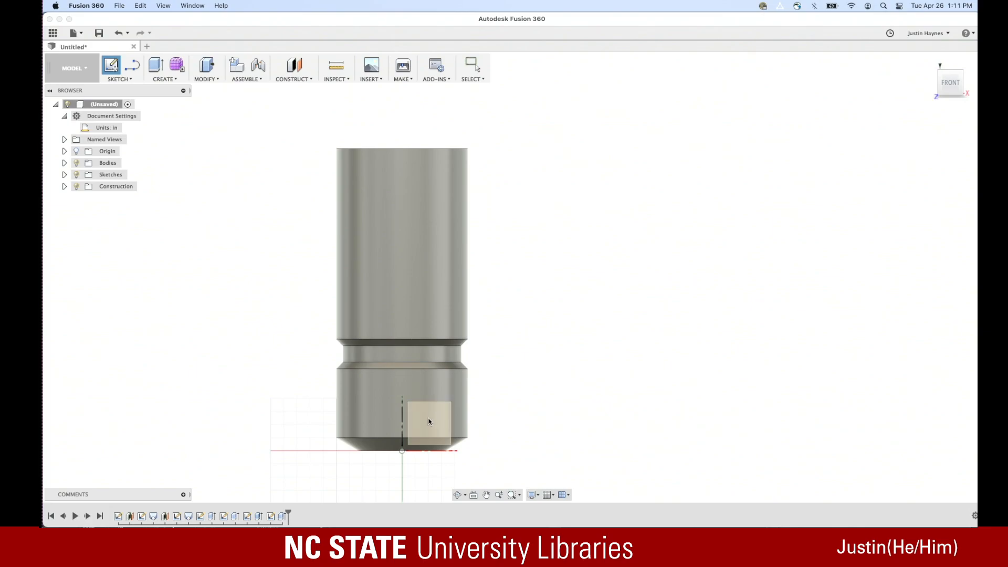
click(429, 423)
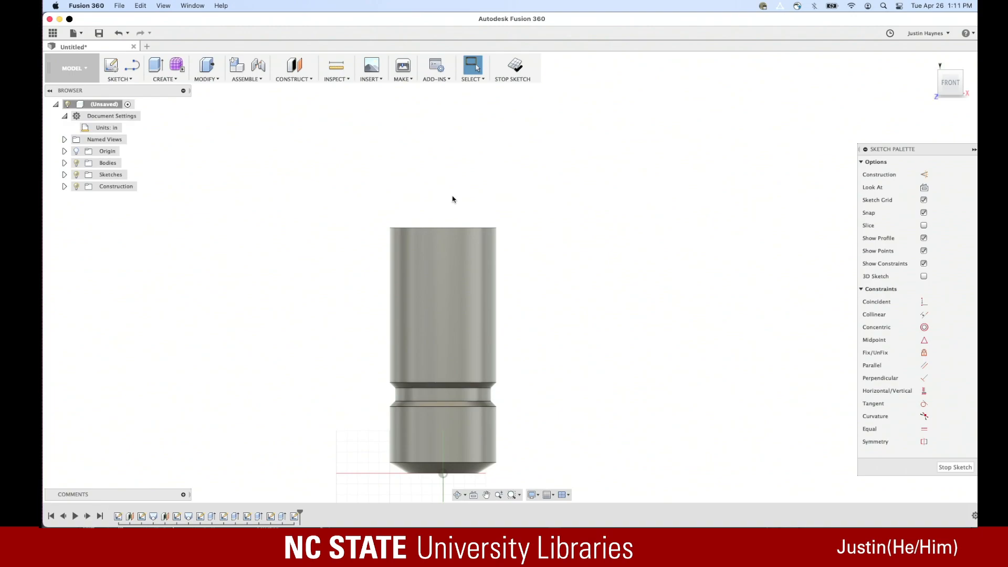
Draw a line along the part's top edge from its midpoint to the right corner
scroll(453, 199, up, 5)
scroll(452, 200, up, 5)
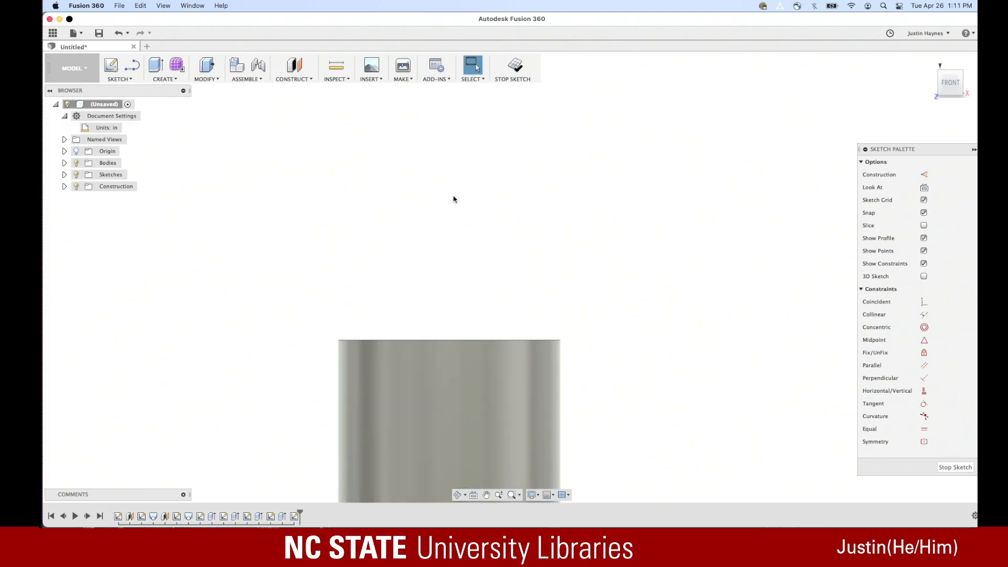
click(135, 82)
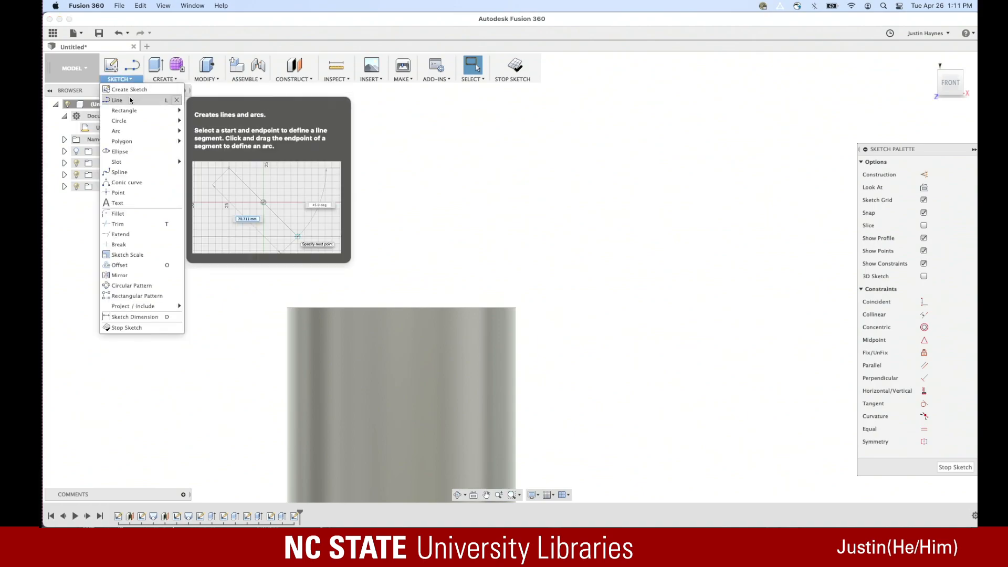
click(130, 99)
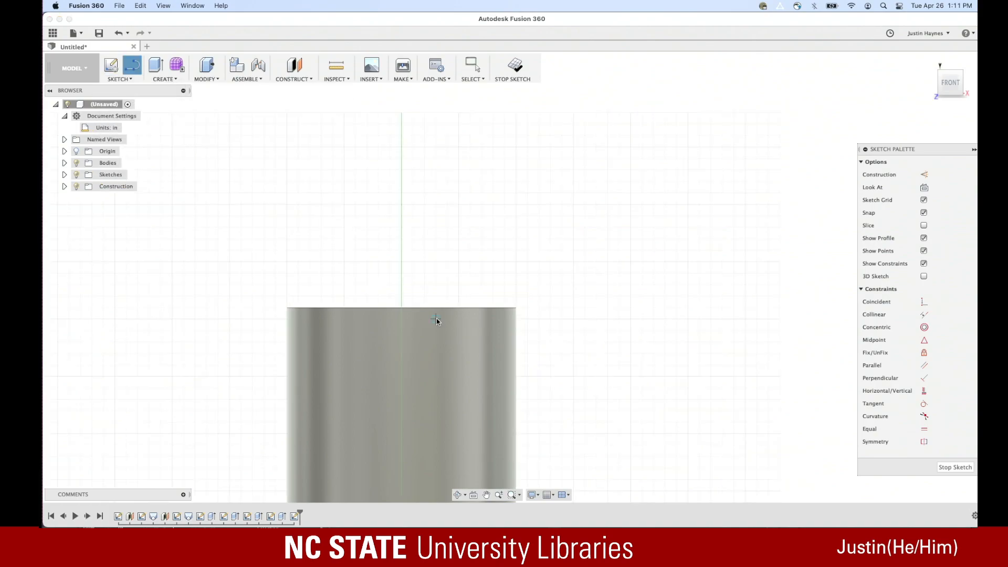
click(402, 308)
double_click(516, 308)
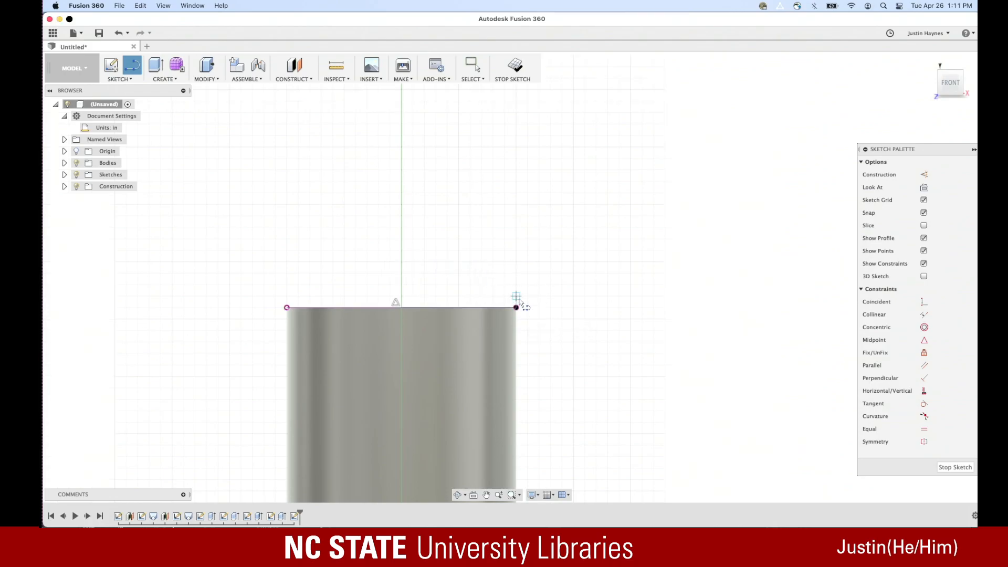
From the right corner, draw the groove outline: a 2.121 in diagonal inward at 135°, a 2 in vertical, and a 2.121 in diagonal outward
click(516, 308)
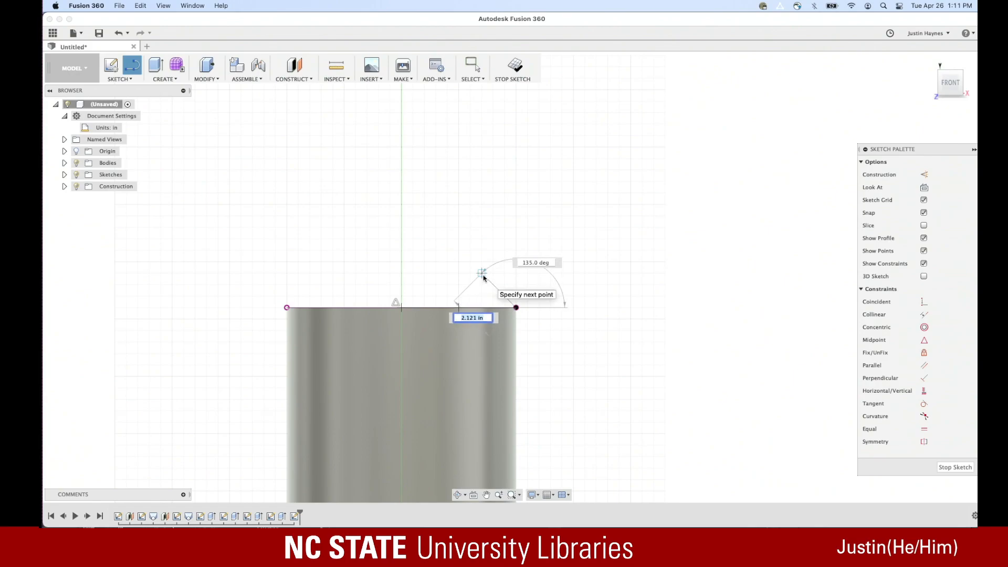
click(483, 274)
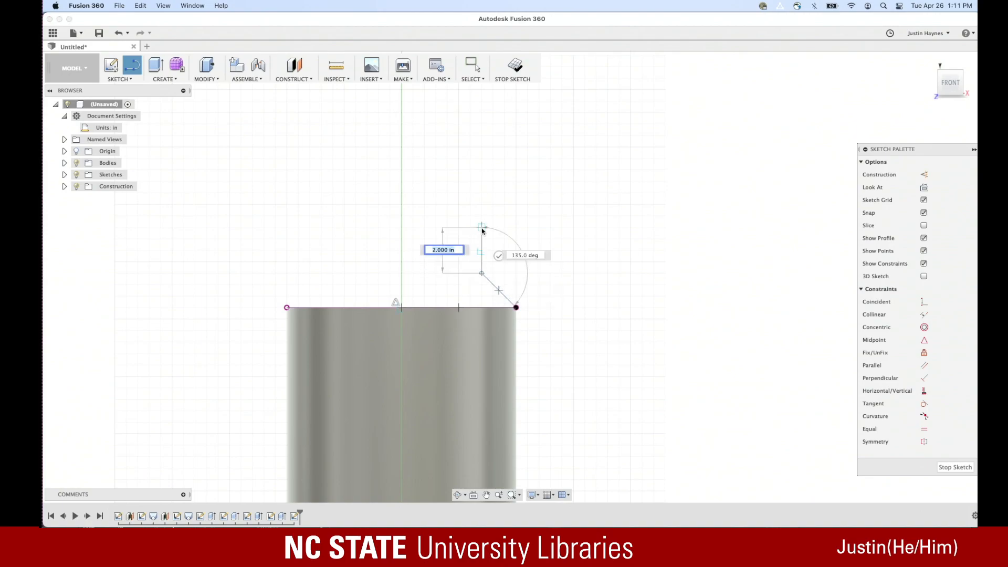
click(482, 226)
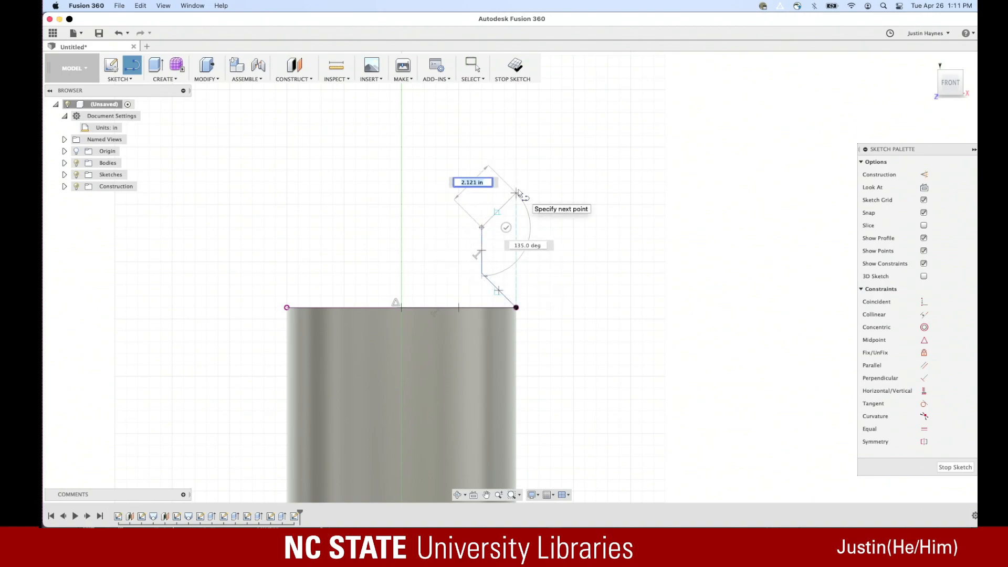
click(517, 193)
Close the profile with a vertical side, an inward diagonal, a horizontal top about 3.08 in long, and a center line down to the start point
scroll(520, 194, up, 3)
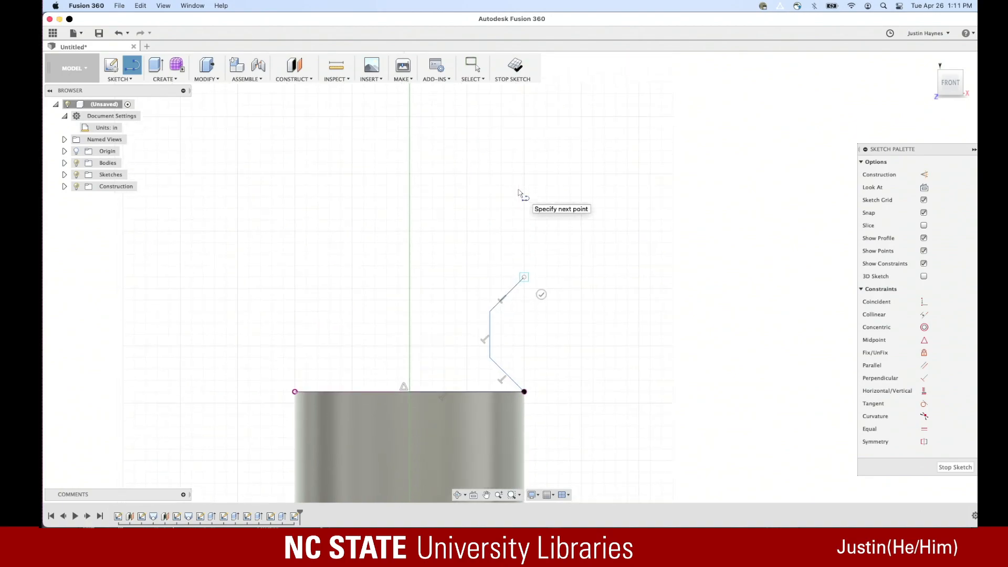
click(524, 162)
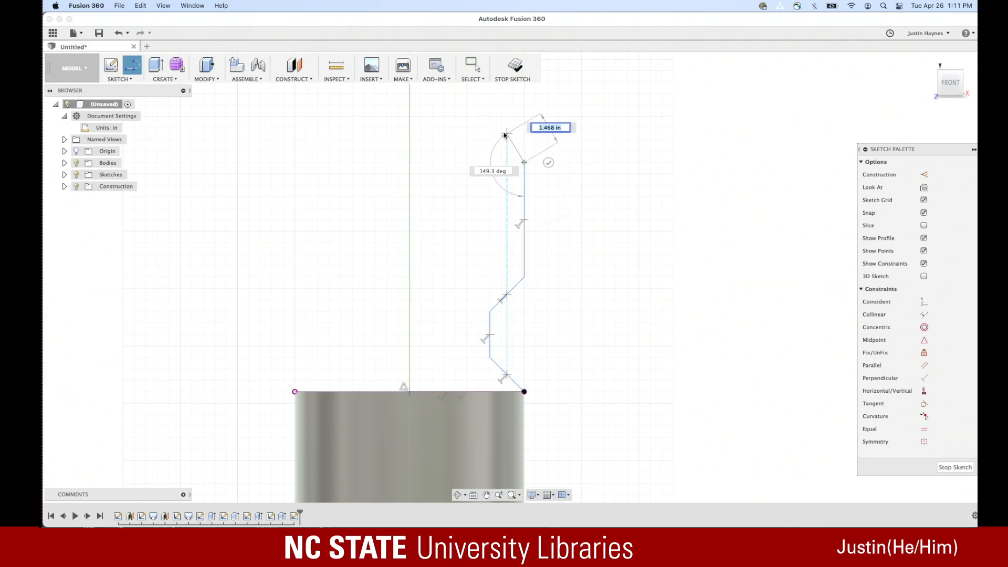
click(481, 119)
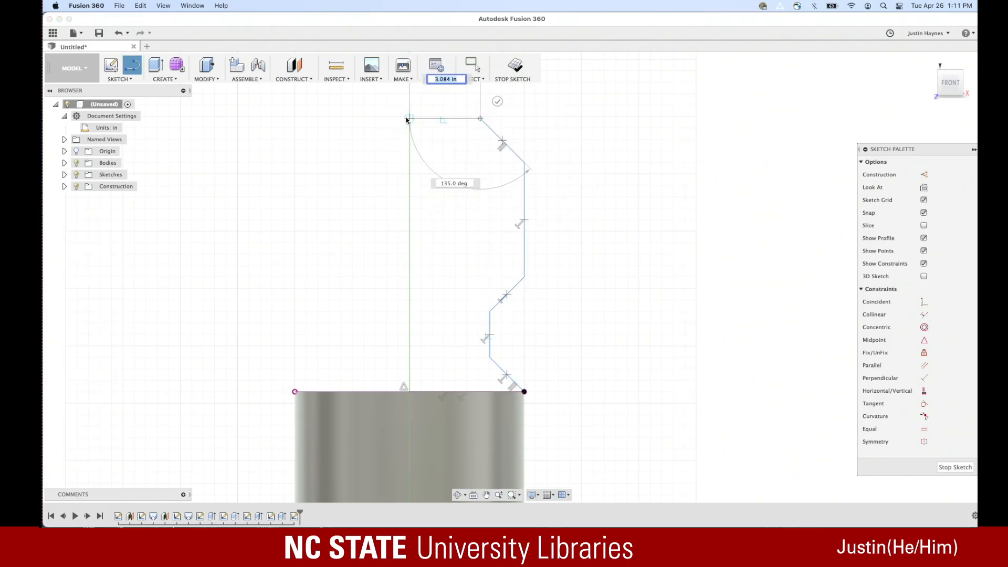
click(410, 119)
click(410, 390)
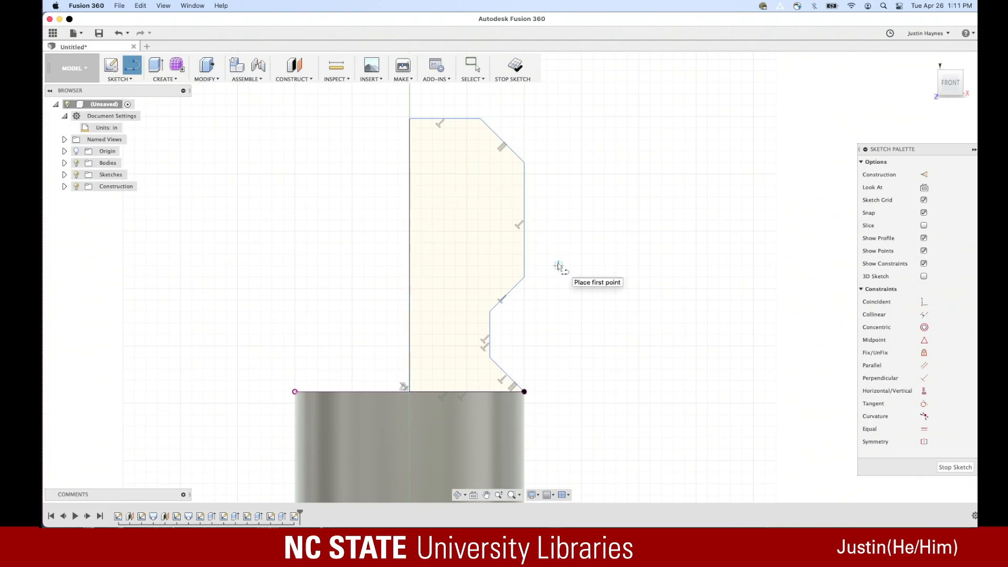
Dimension the vertical height of the groove's lower diagonal as 0.5 in
key(d)
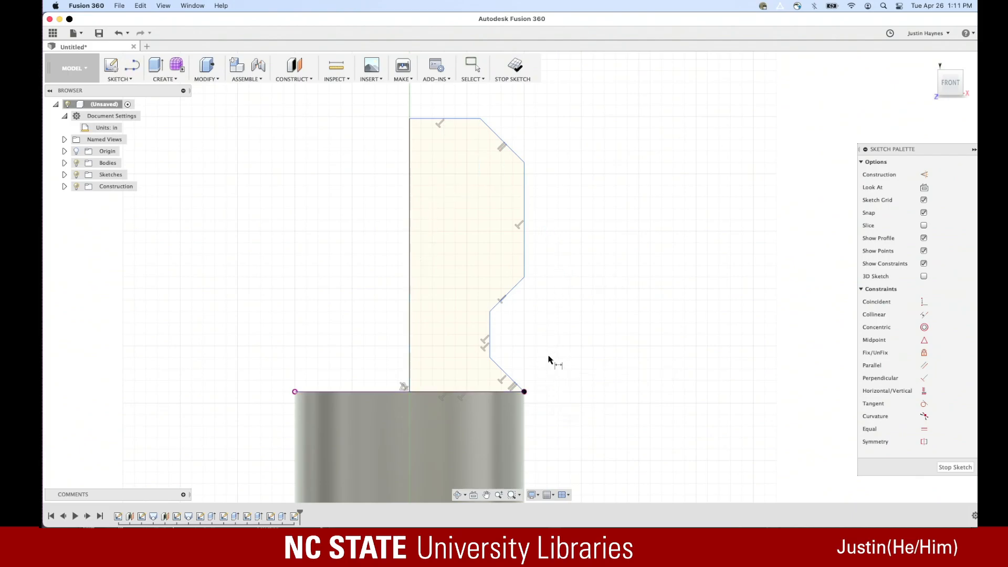
click(508, 376)
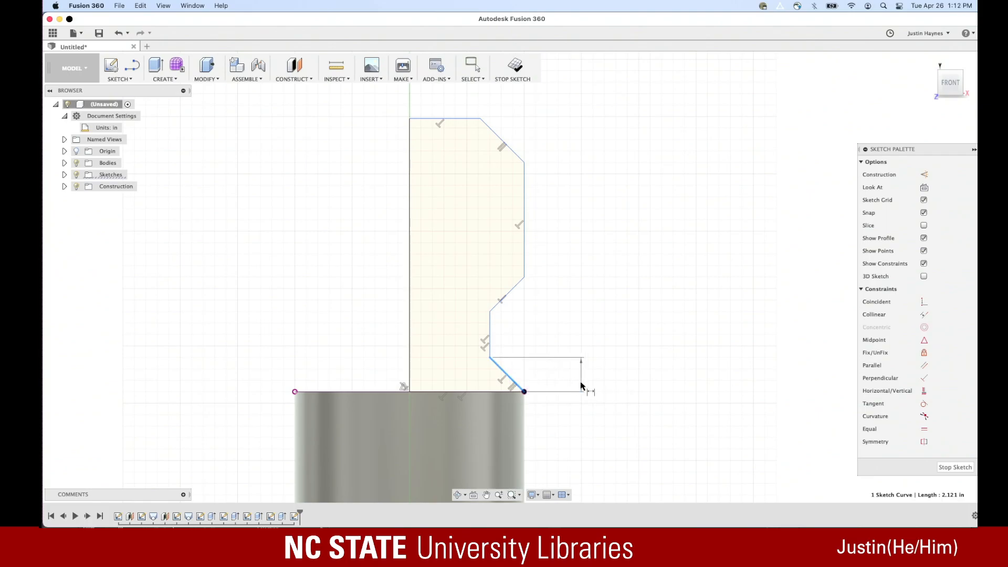
click(596, 381)
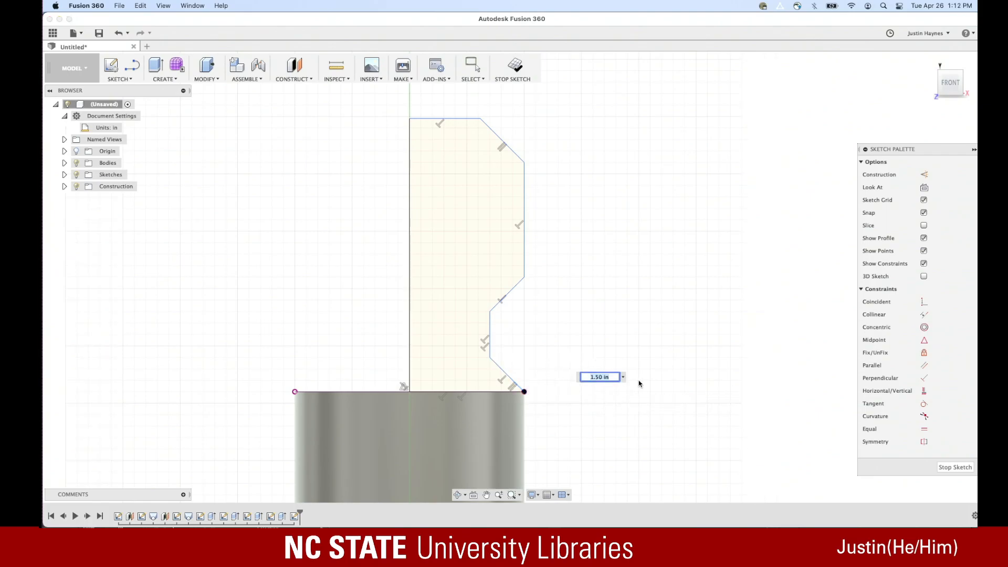
key(BackSpace)
key(Return)
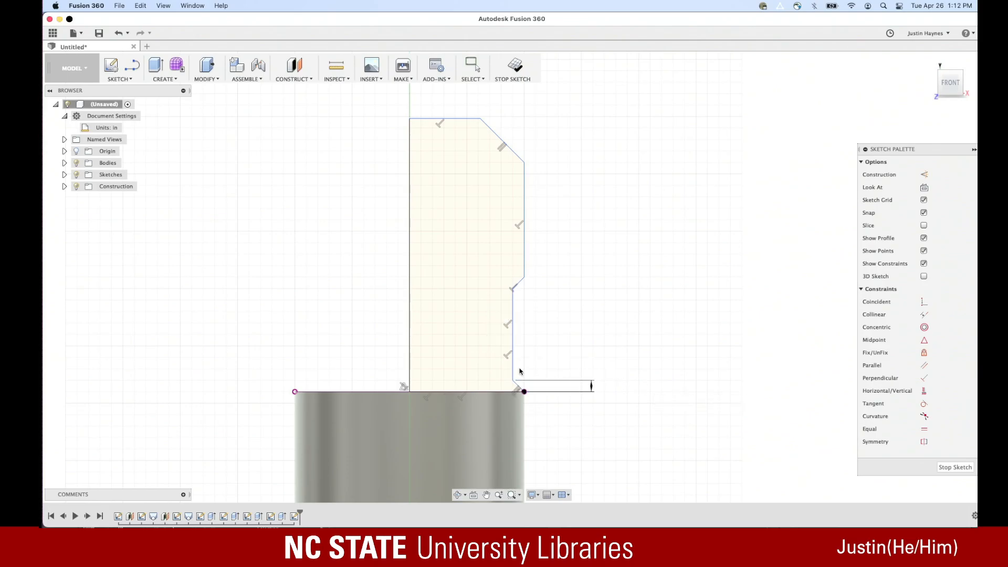
Dimension the angle between the groove's lower diagonal and the profile's base line as 45°
scroll(519, 386, up, 3)
scroll(518, 384, down, 3)
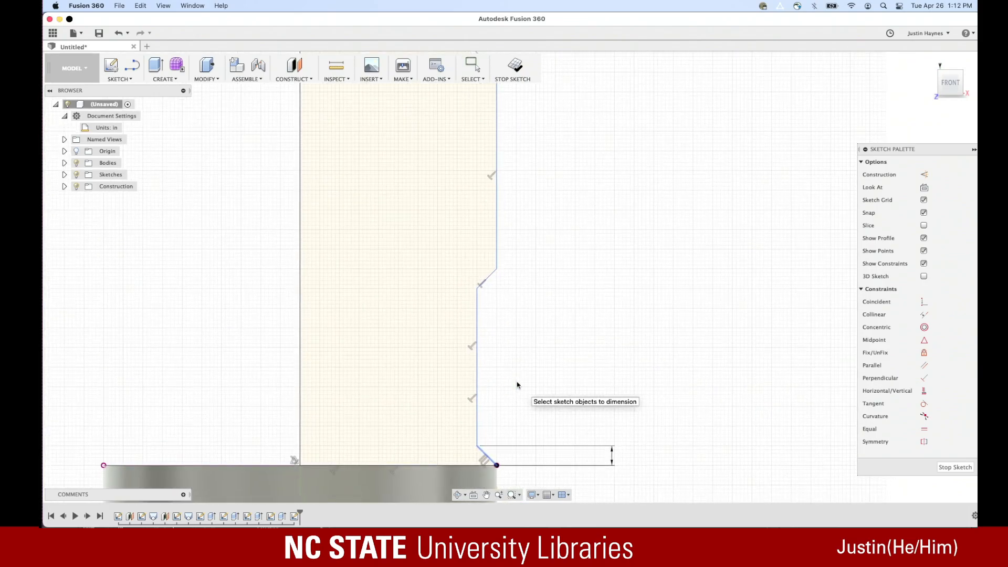
click(482, 459)
click(475, 465)
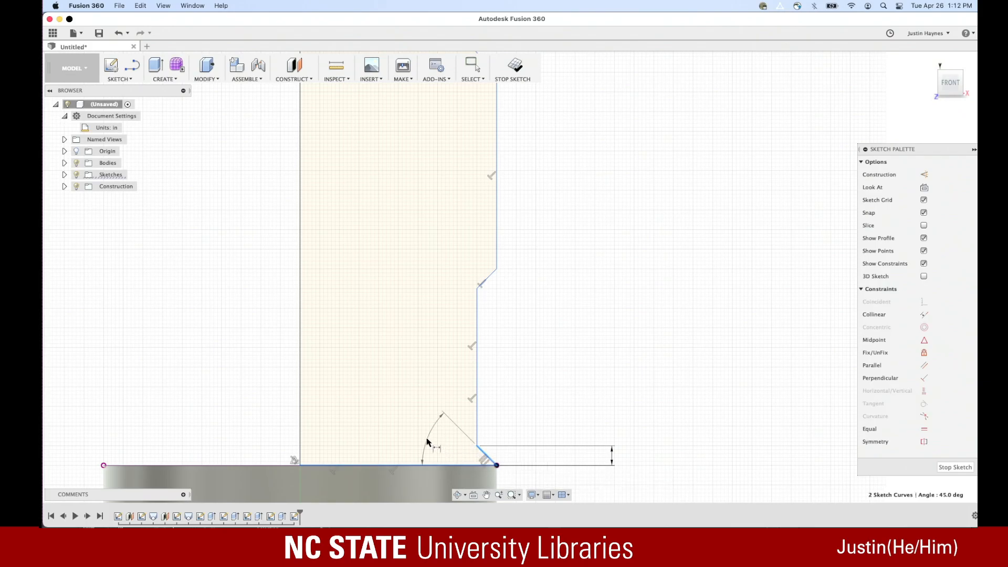
click(428, 440)
text(45)
key(Return)
Set the length of the groove's vertical line to 1.25 in
mouse_move(457, 486)
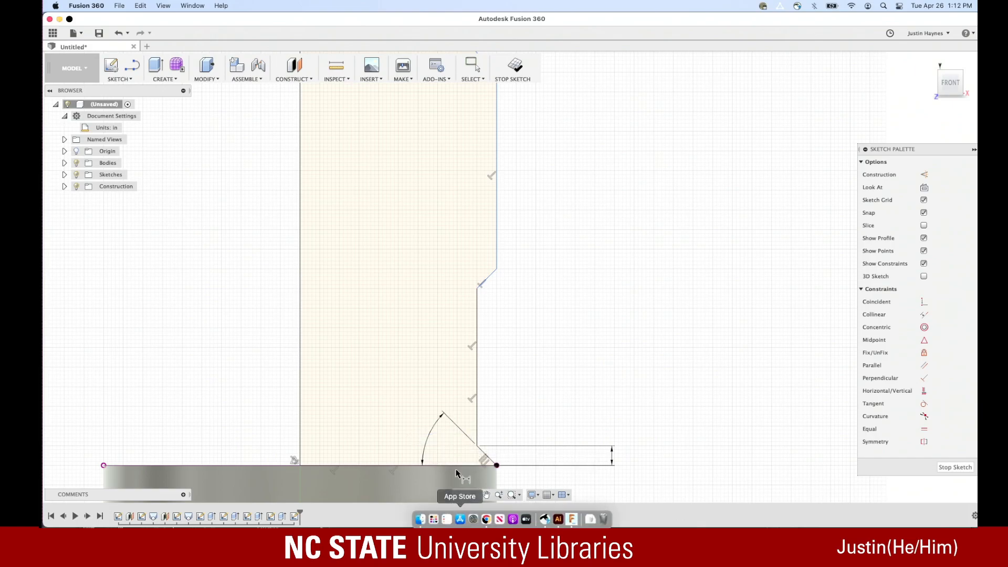
click(476, 401)
click(613, 392)
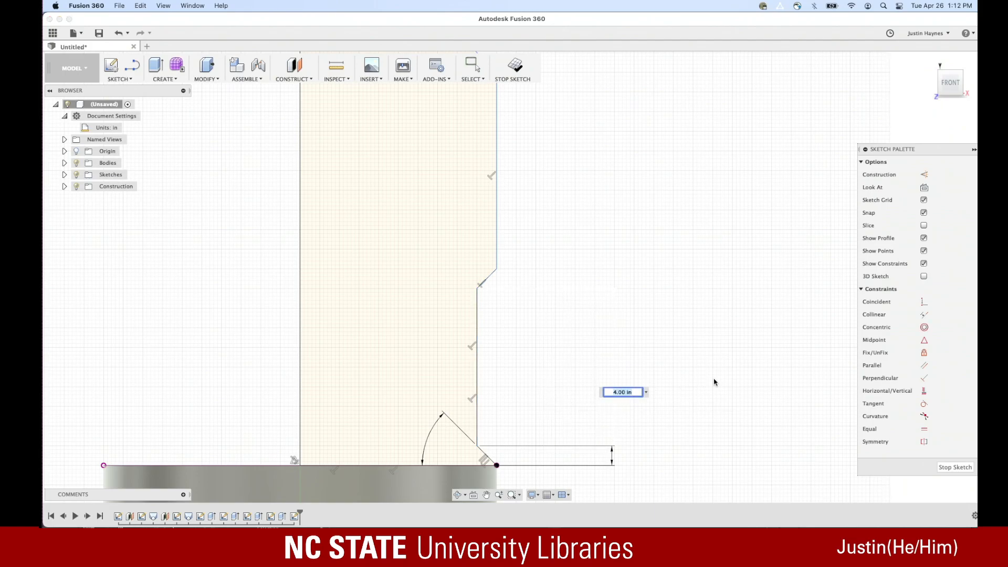
text(1.25)
key(Return)
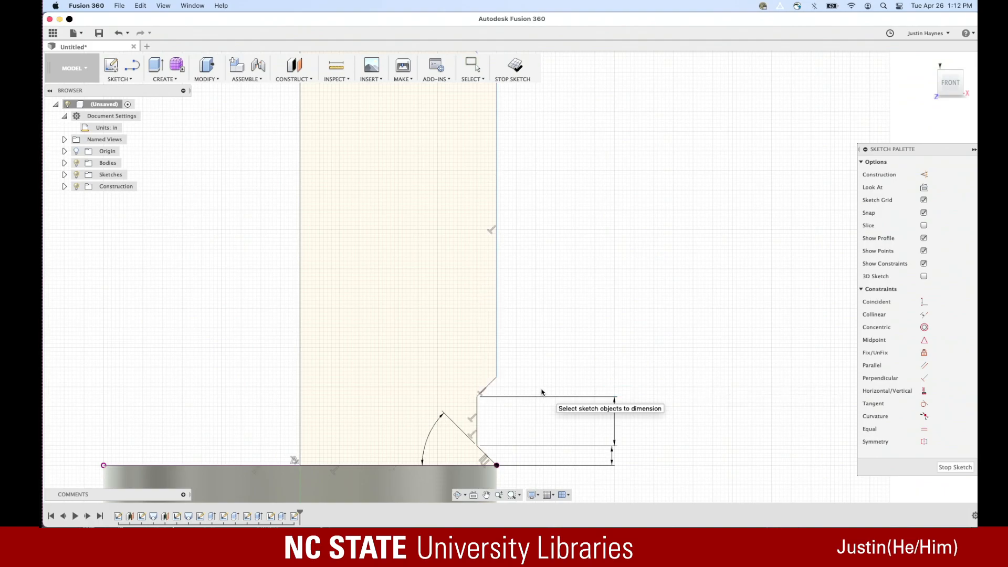
Dimension the vertical height between the endpoints of the groove's upper diagonal as 0.5 in
click(477, 397)
click(496, 377)
click(626, 387)
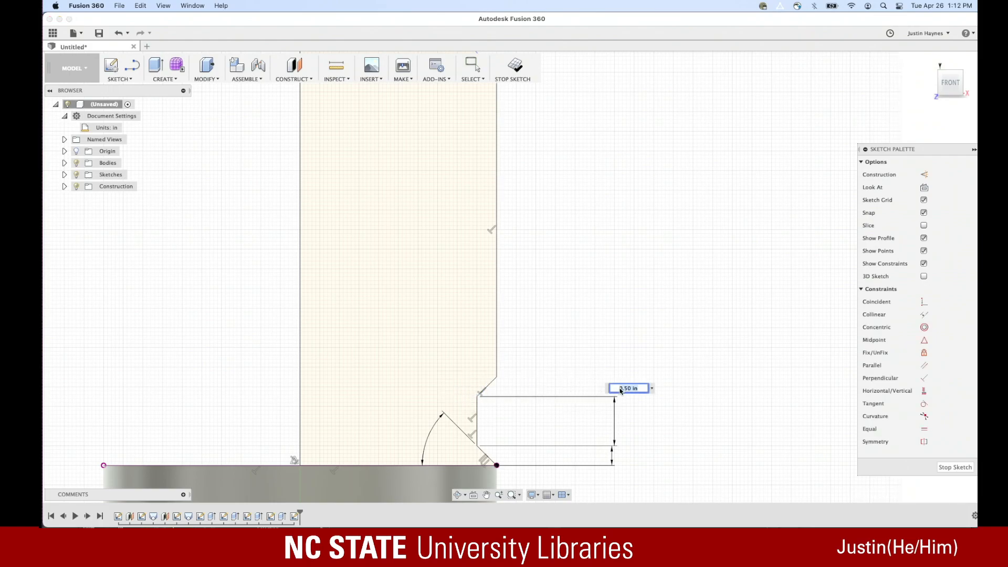
key(BackSpace)
key(Return)
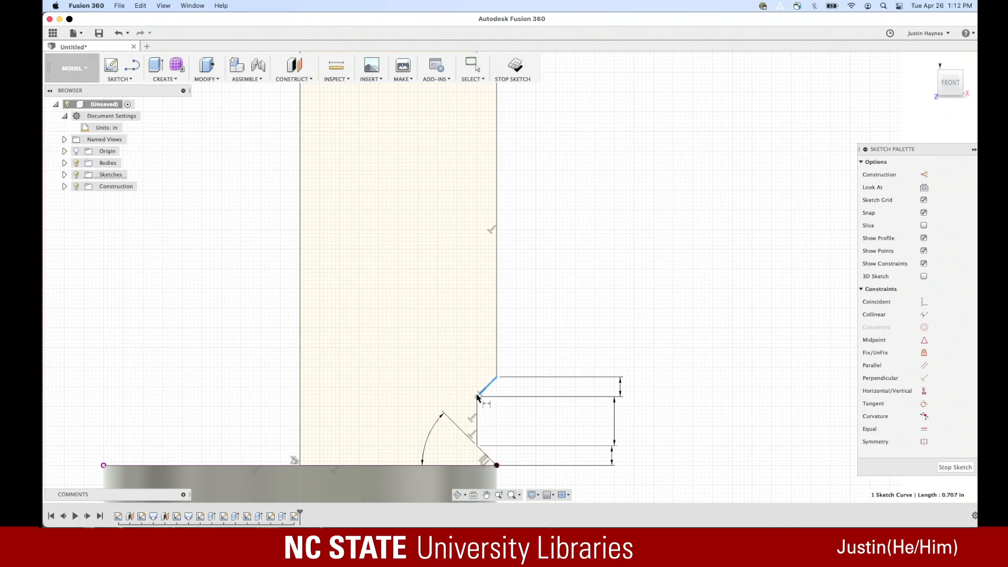
Try to dimension the angle between the groove's upper diagonal and the profile's base line
click(494, 386)
click(457, 465)
click(655, 371)
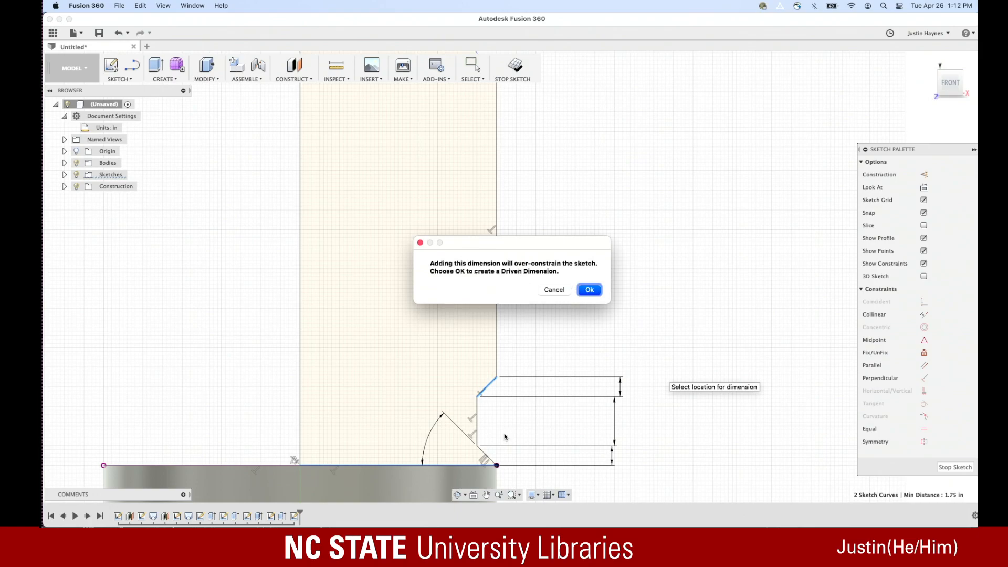
click(561, 291)
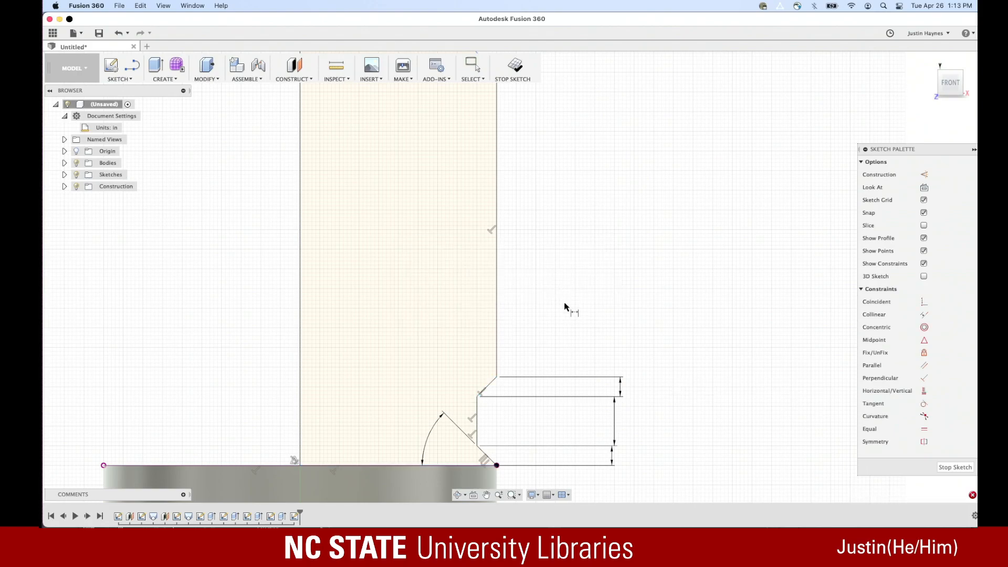
Dimension the long outer vertical line above the groove and set its length to 5.25 in
scroll(488, 318, up, 3)
click(479, 311)
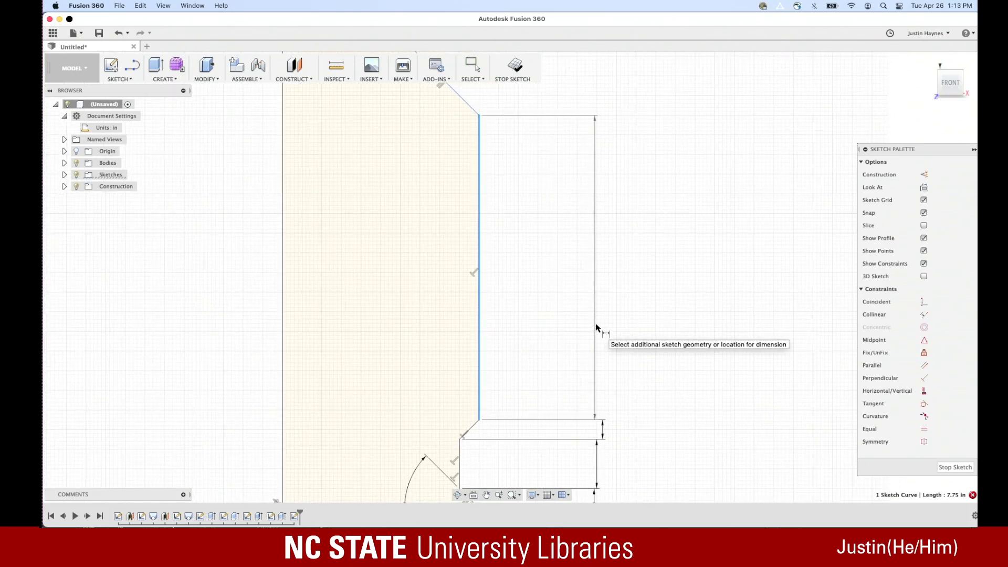
click(594, 323)
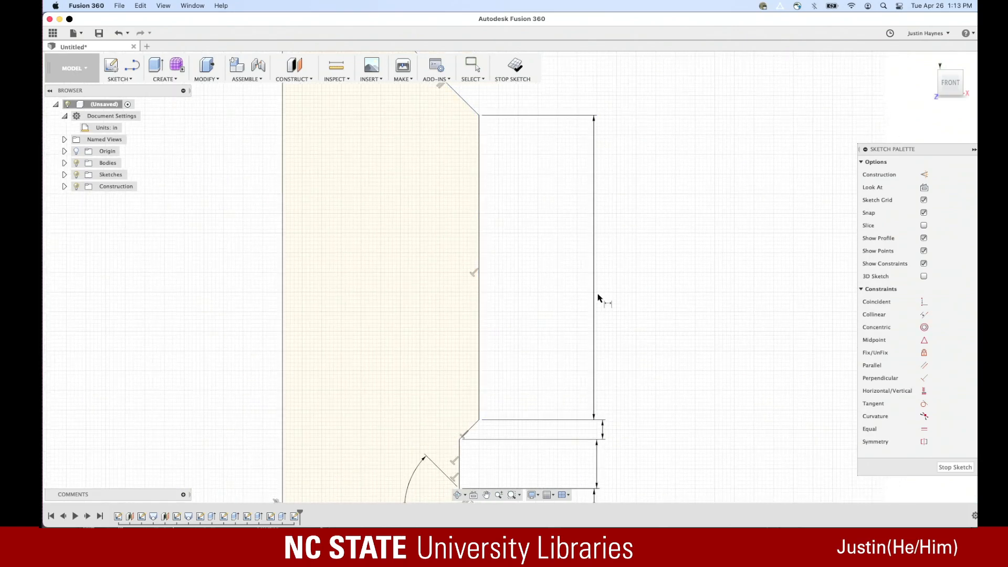
double_click(594, 295)
text(5)
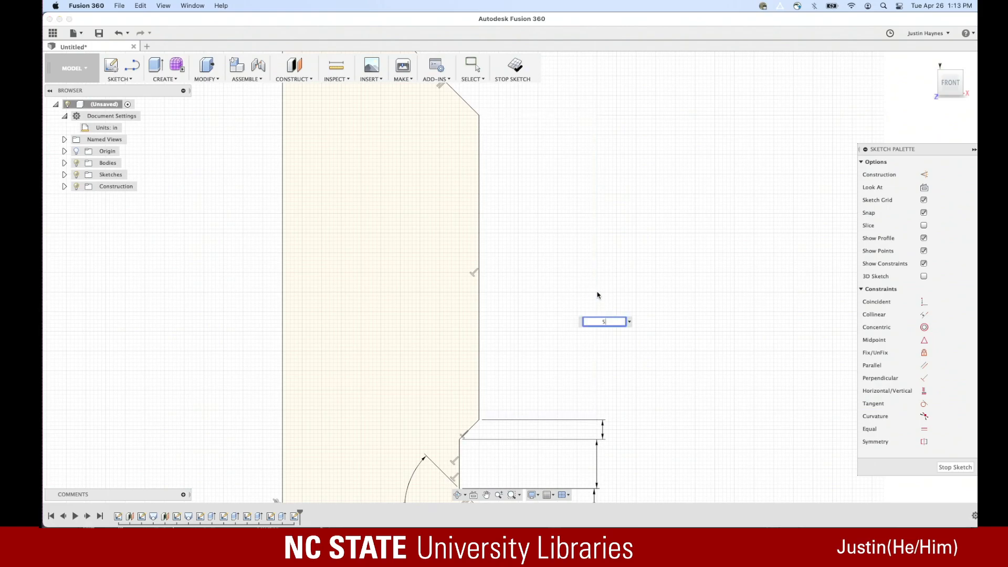
text(.25)
key(Return)
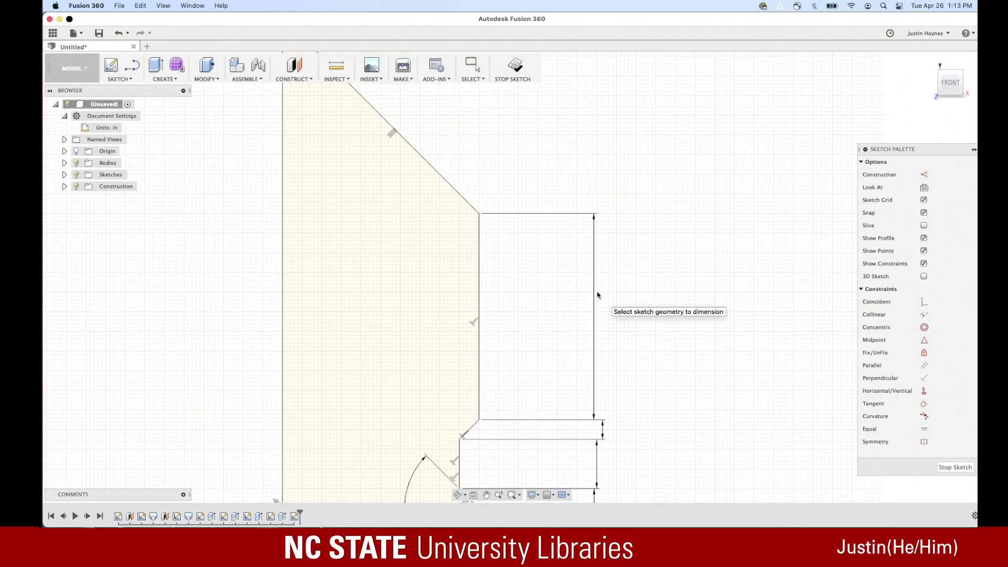
Place a length dimension just above the profile's top horizontal line
scroll(480, 258, up, 4)
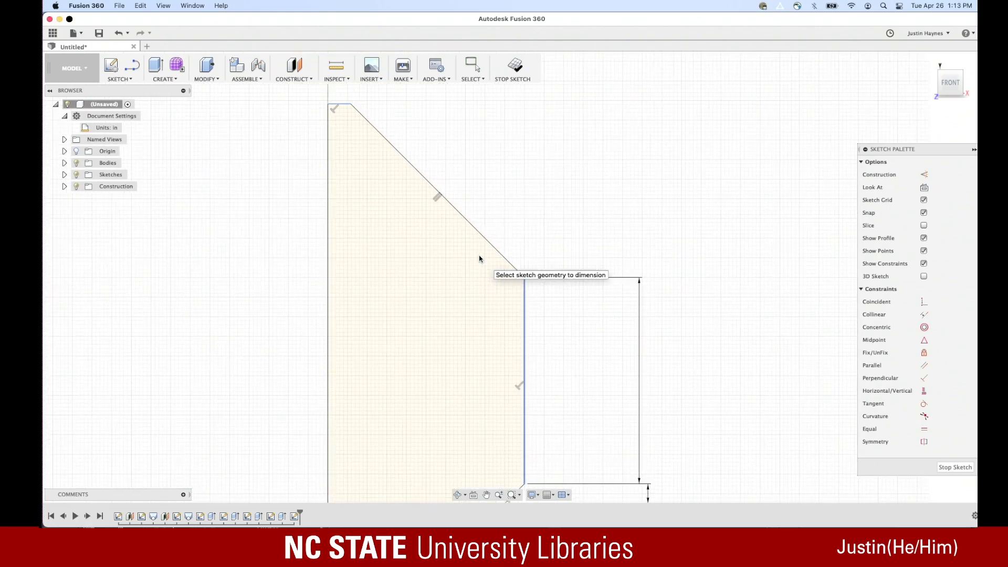
click(338, 104)
scroll(344, 126, down, 4)
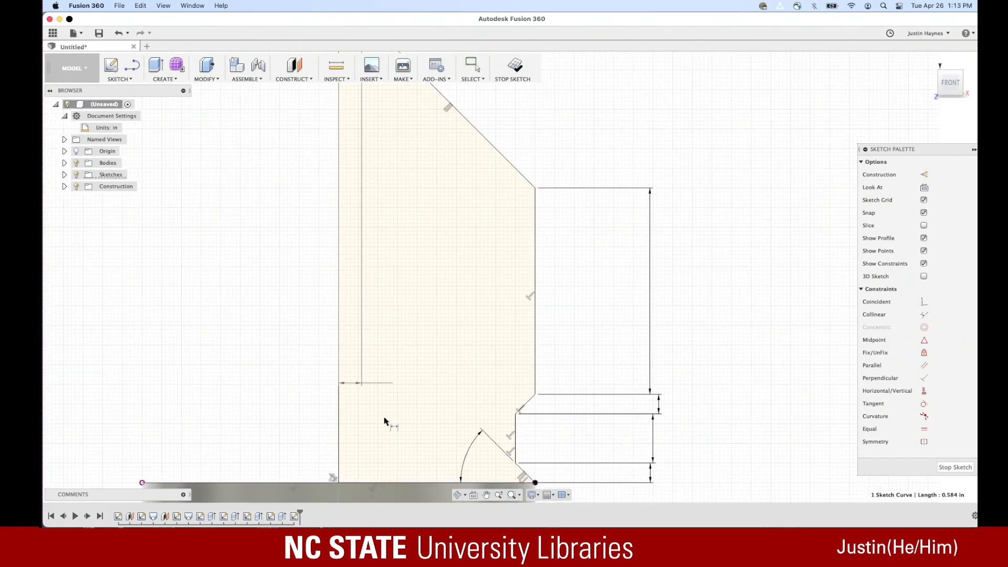
click(360, 481)
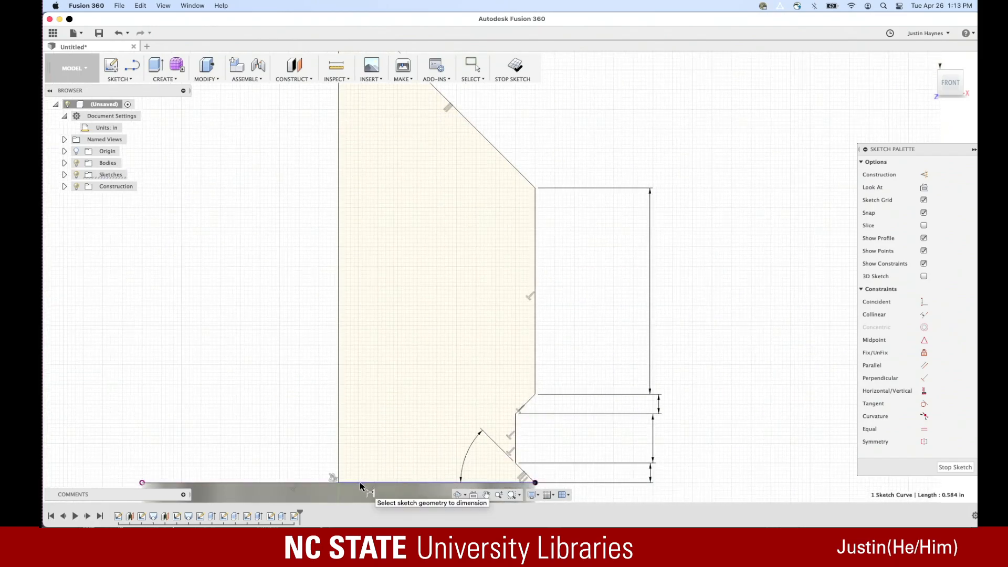
click(360, 482)
scroll(360, 478, up, 4)
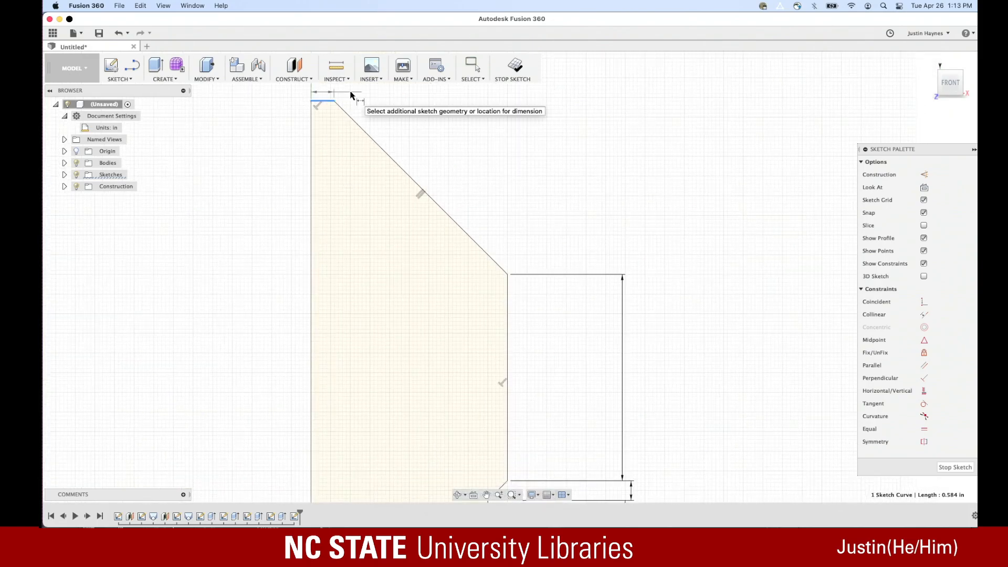
scroll(345, 99, up, 3)
scroll(342, 107, down, 4)
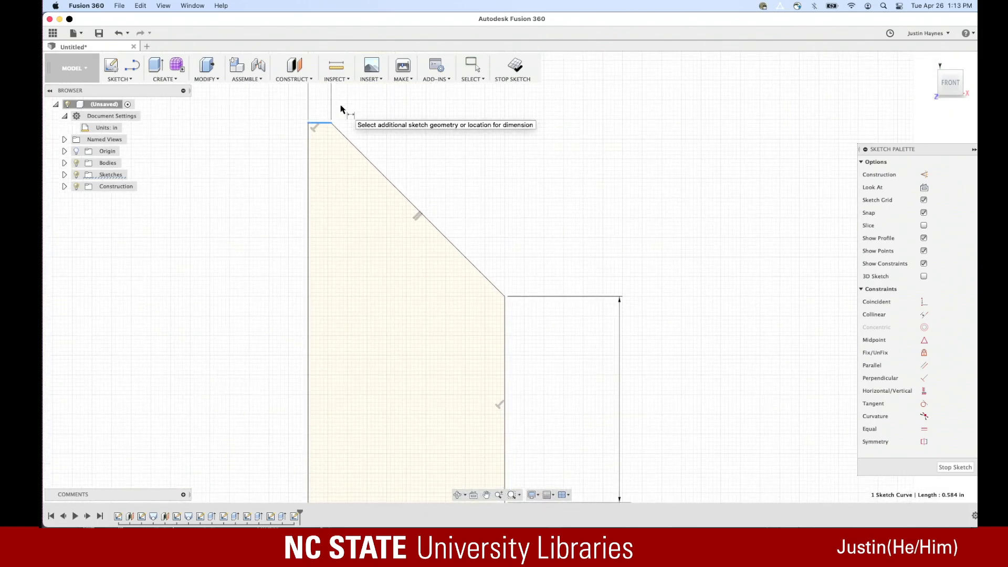
scroll(341, 109, right, 1)
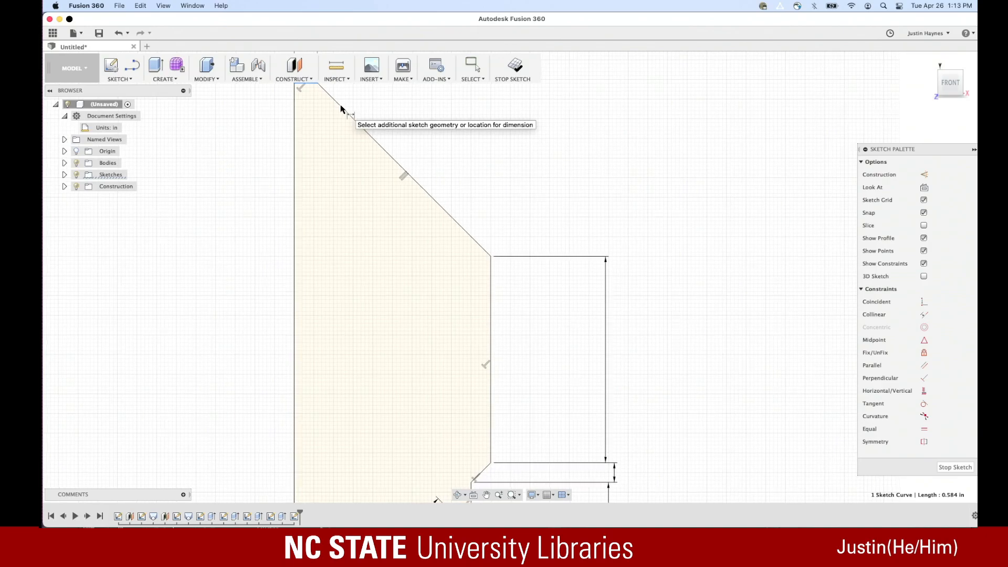
scroll(320, 176, up, 5)
click(317, 170)
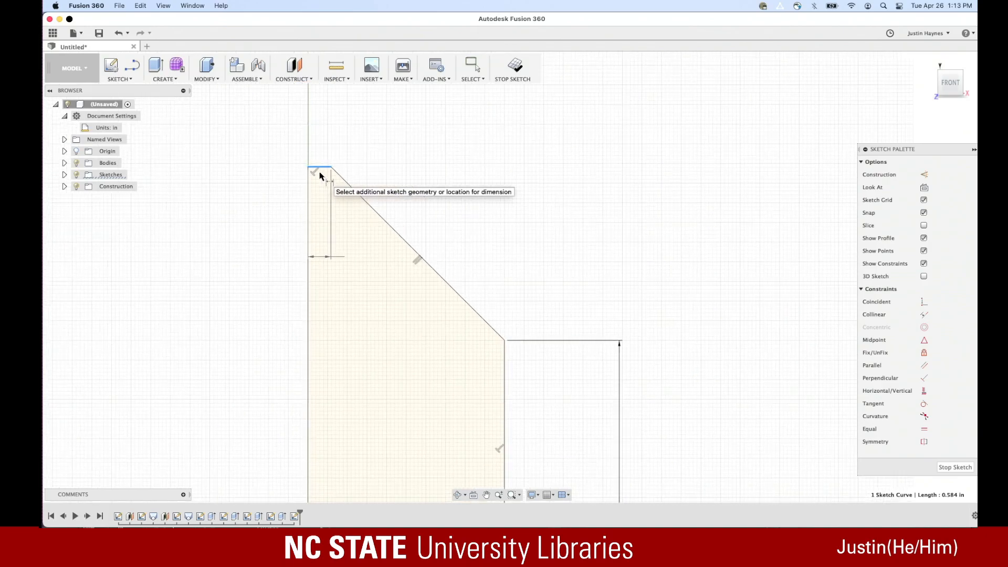
click(320, 142)
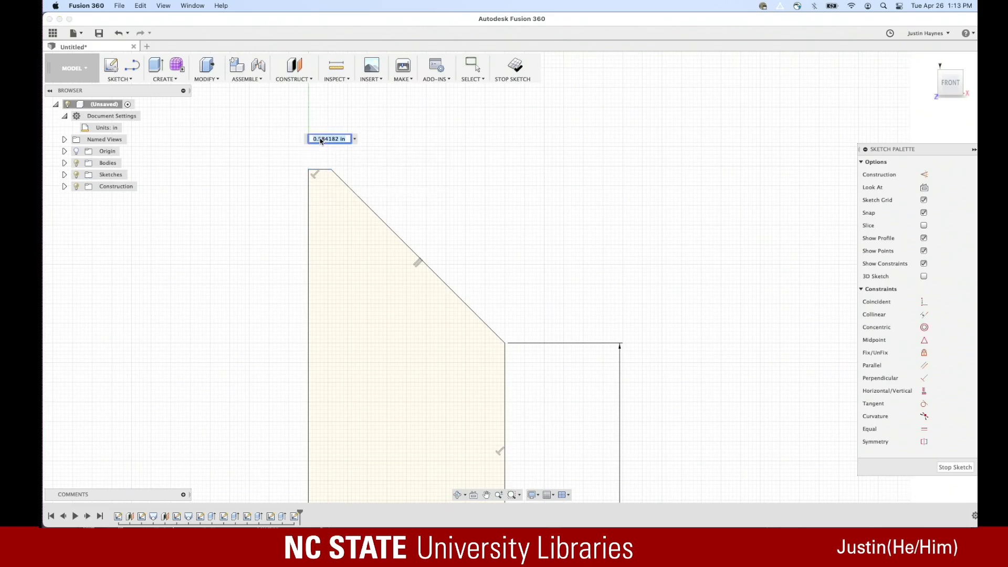
Switch to Chrome, calculate 6.67/2 with a Google search and copy the result
mouse_move(434, 526)
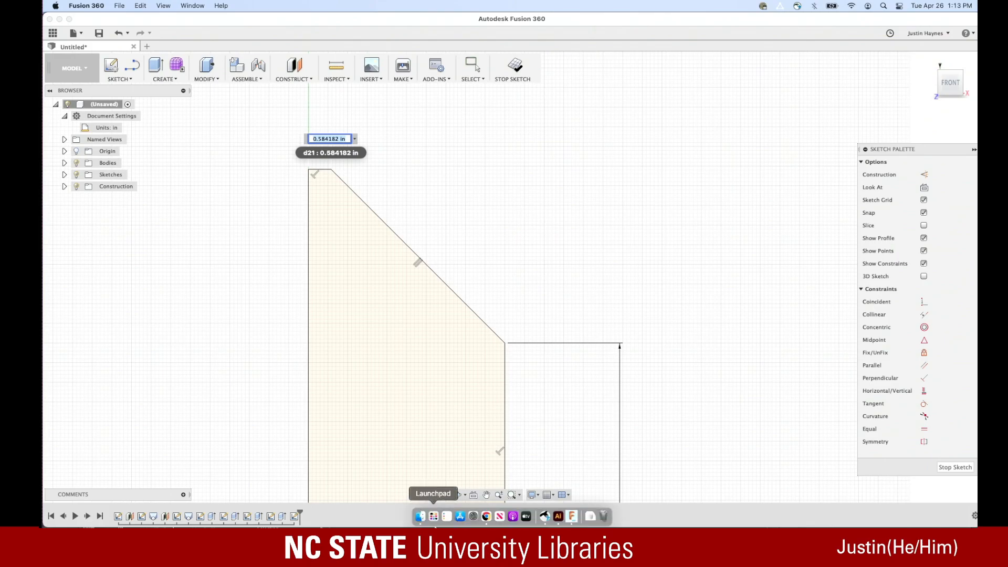
click(486, 517)
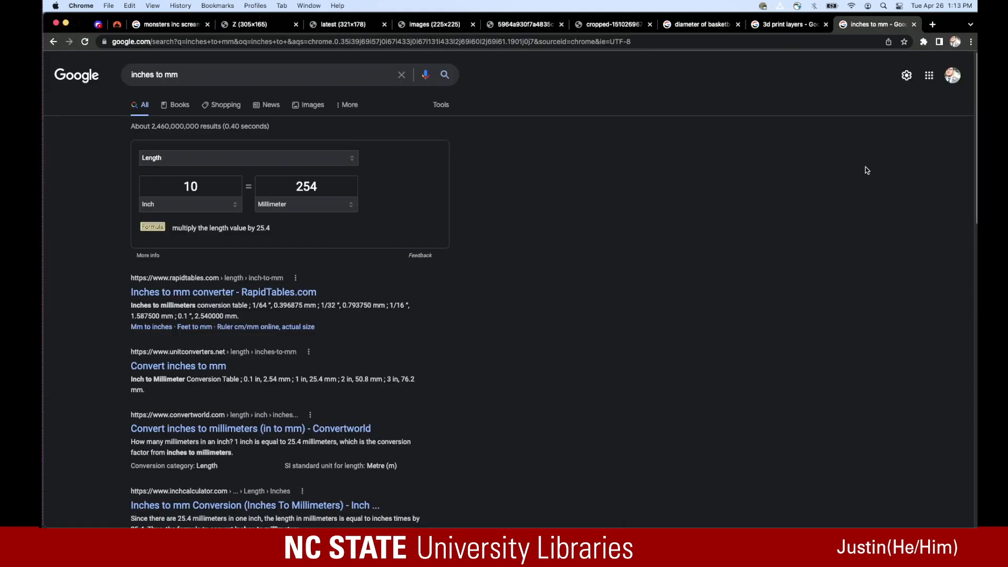
click(664, 45)
text(6.67/2)
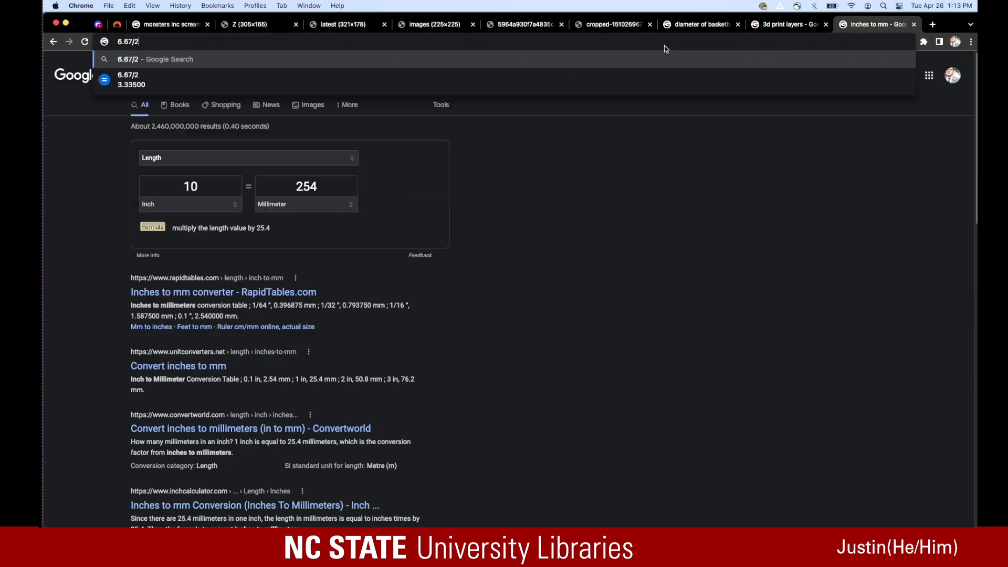
click(140, 89)
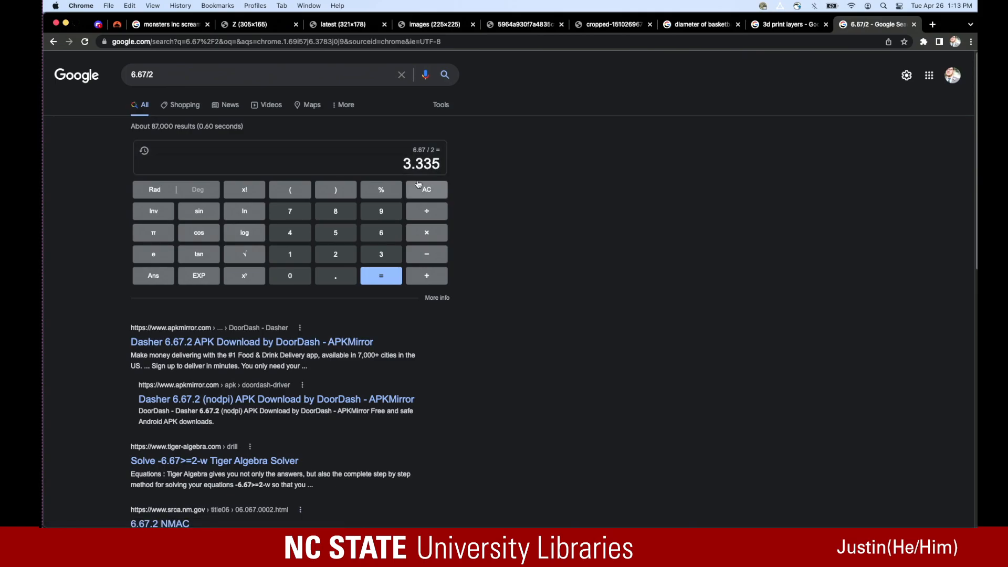
drag(402, 164, 439, 167)
key(super+c)
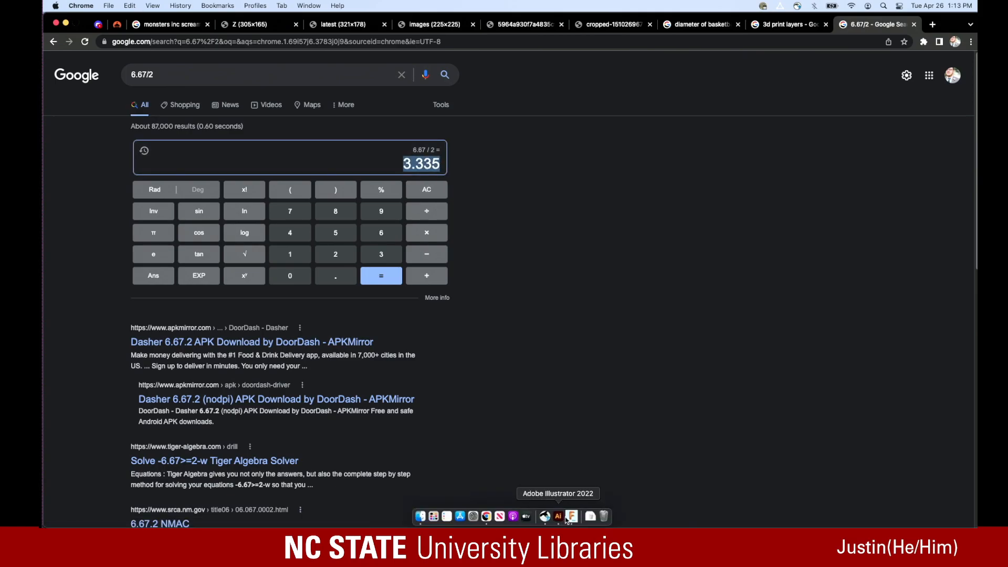
Switch back to Fusion 360 and set the top horizontal line's length to 3.335 in
click(571, 517)
key(super+v)
key(Return)
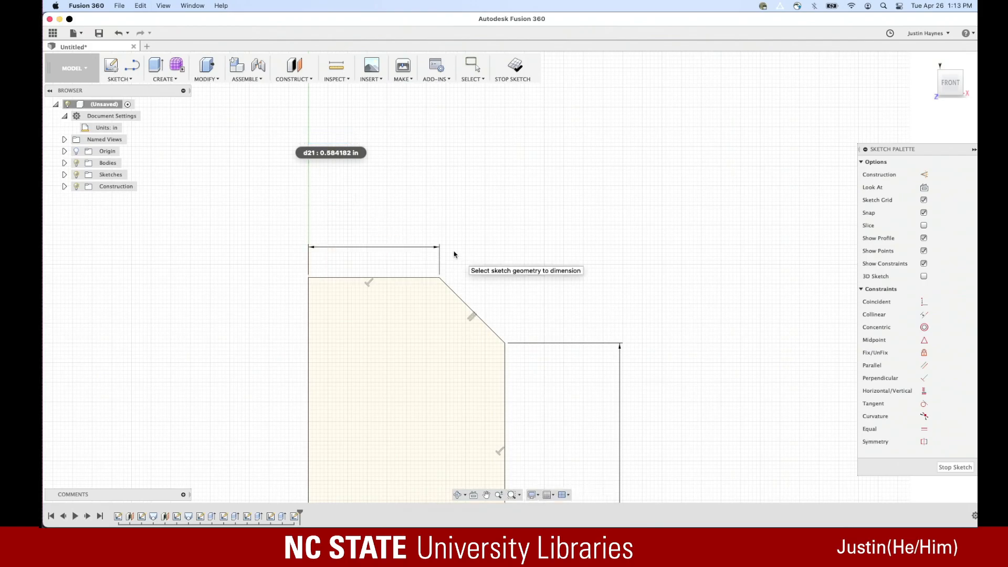
Try to dimension the height between the profile's top horizontal line and its base line
scroll(455, 255, down, 3)
scroll(454, 255, down, 5)
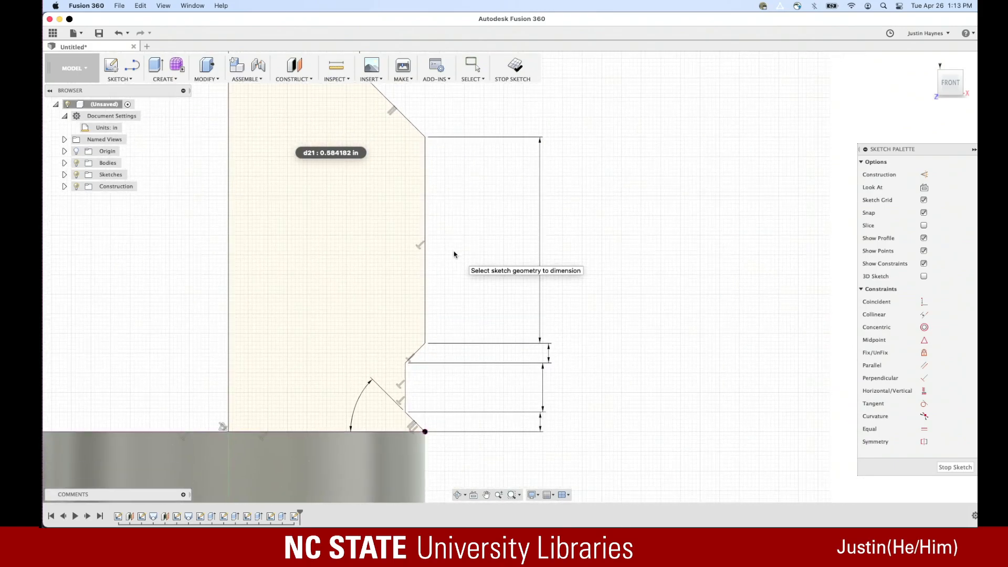
scroll(454, 255, left, 5)
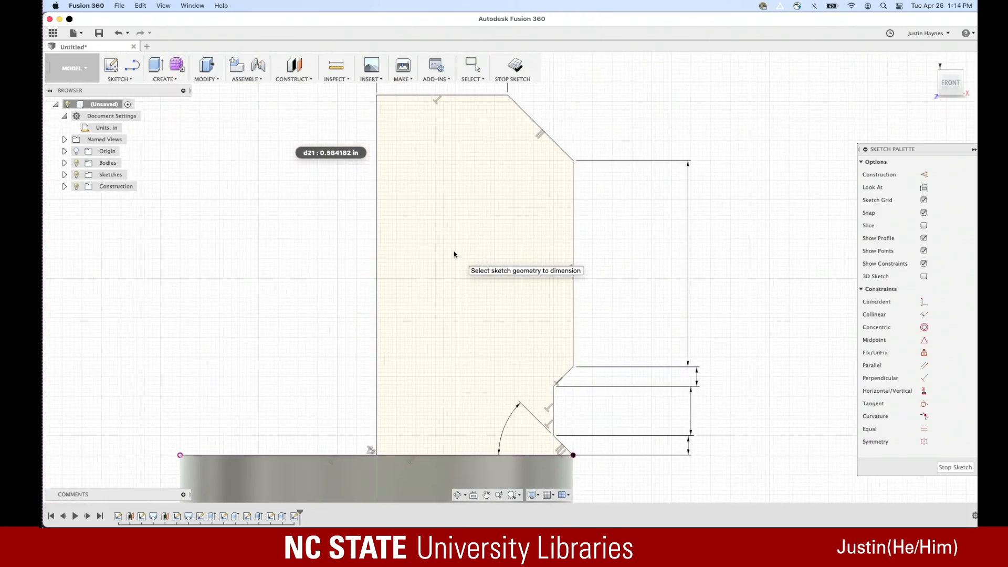
scroll(434, 270, up, 3)
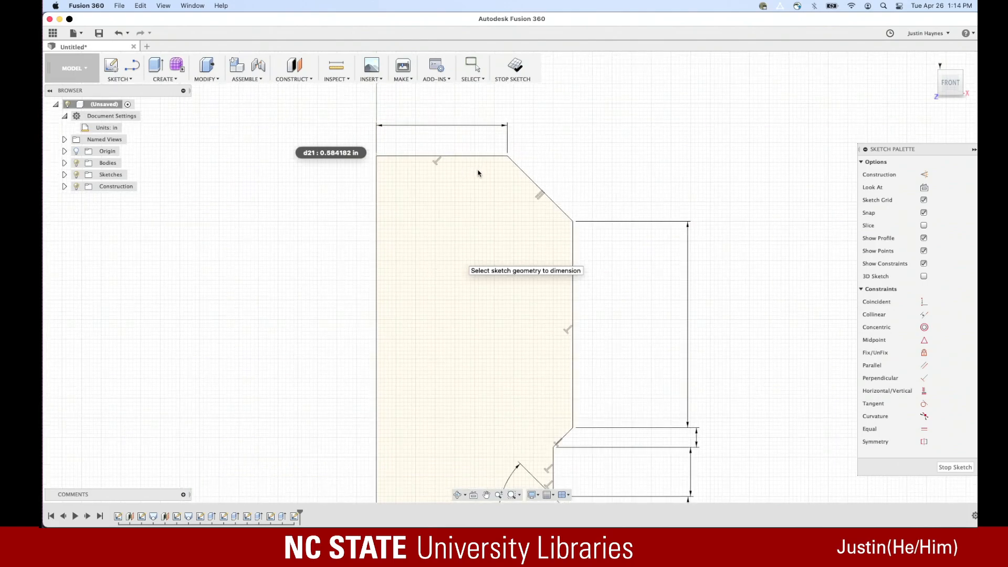
click(436, 157)
scroll(449, 388, down, 3)
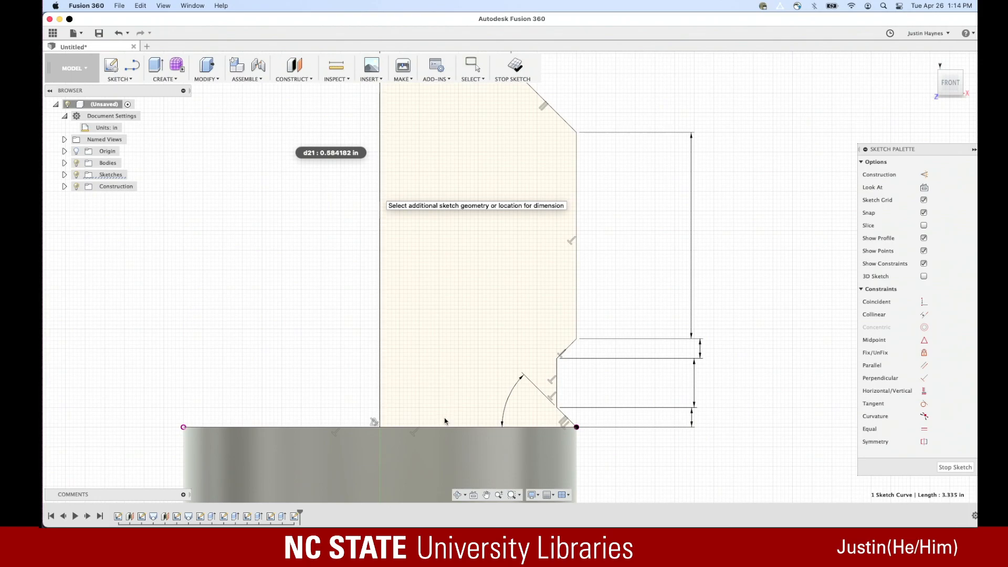
click(446, 428)
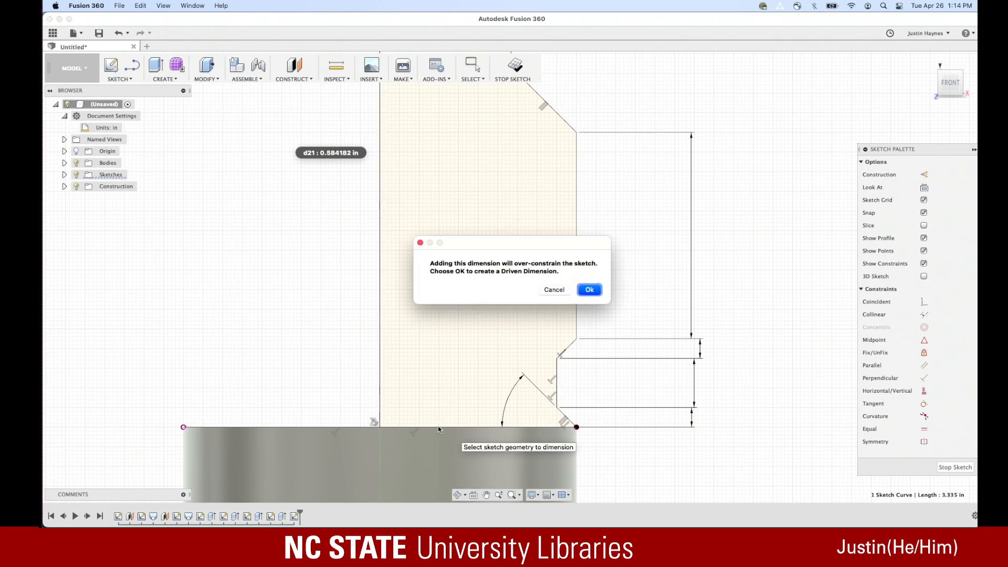
click(589, 290)
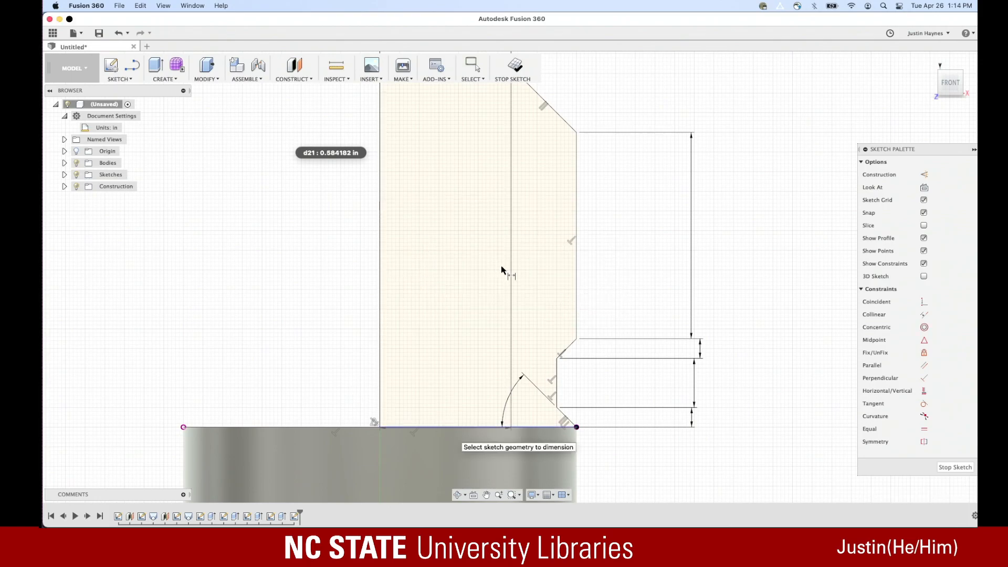
key(Escape)
scroll(510, 247, up, 3)
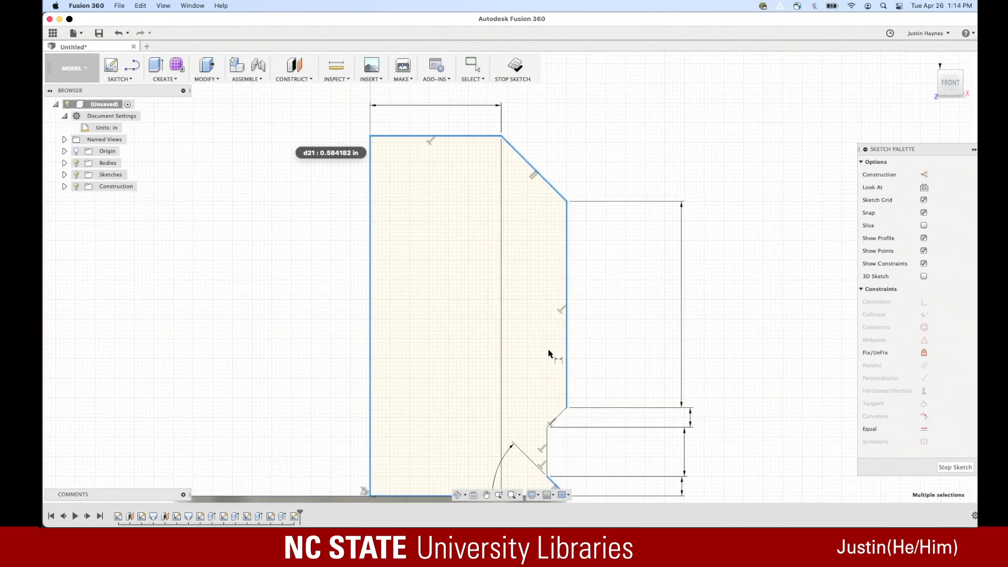
scroll(548, 351, down, 2)
key(Escape)
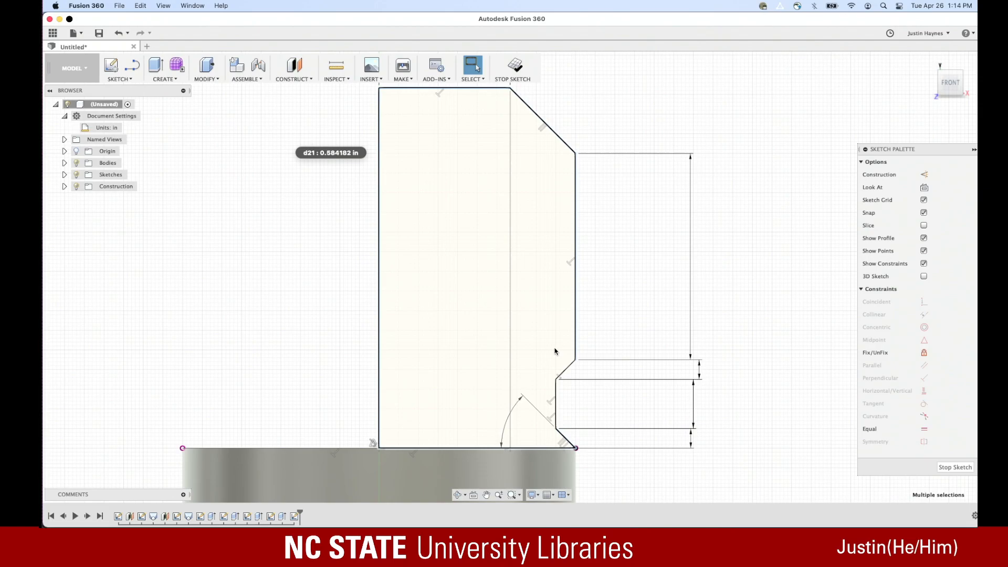
Measure the profile's top horizontal line and check the outline down to its base
click(336, 67)
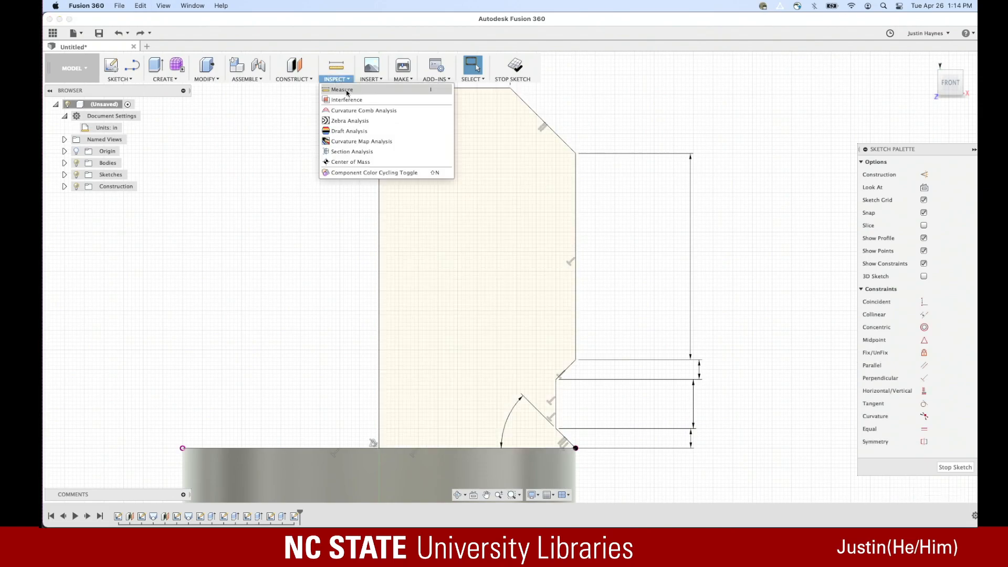
click(347, 93)
click(408, 104)
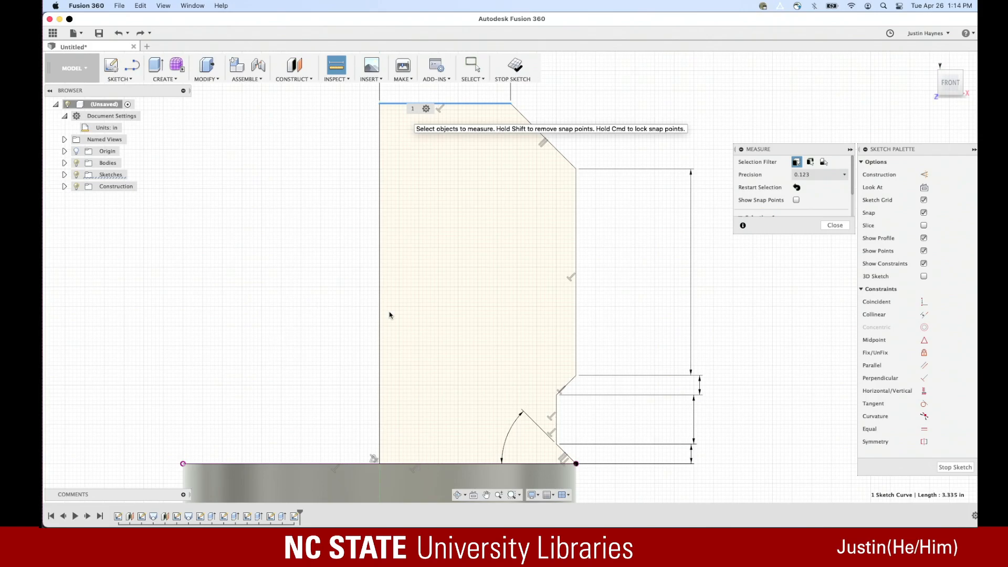
scroll(390, 315, down, 3)
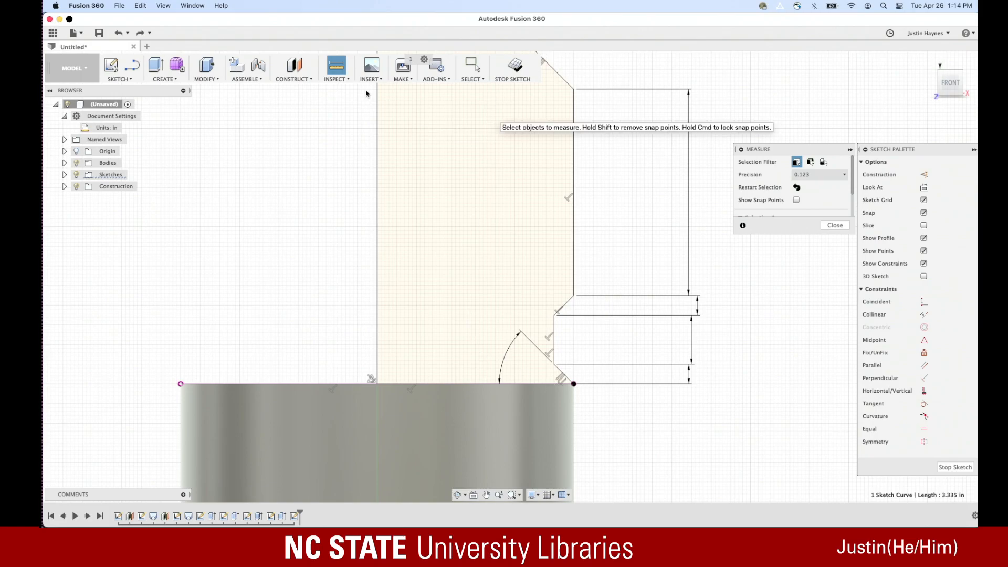
key(Escape)
scroll(349, 118, up, 4)
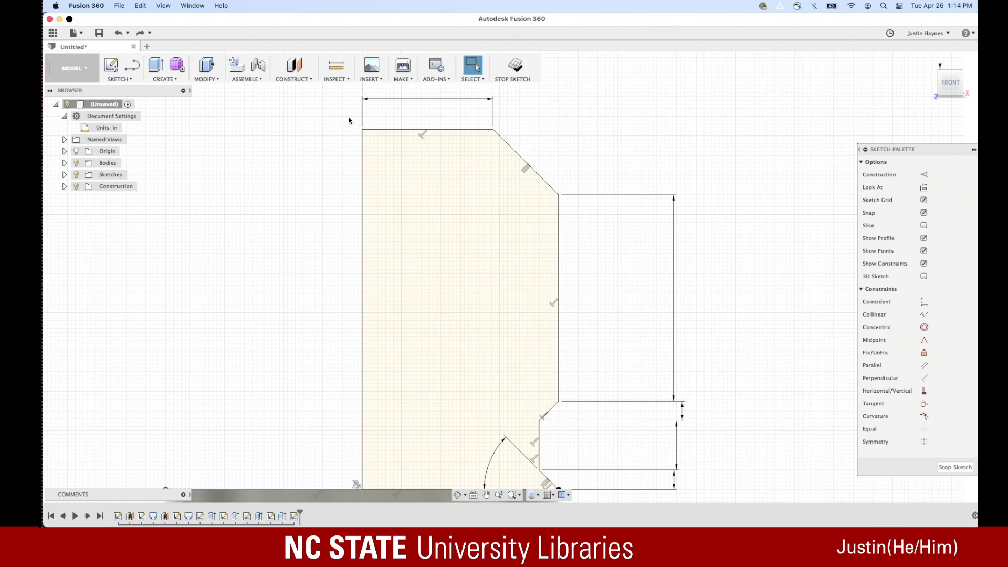
scroll(349, 120, down, 3)
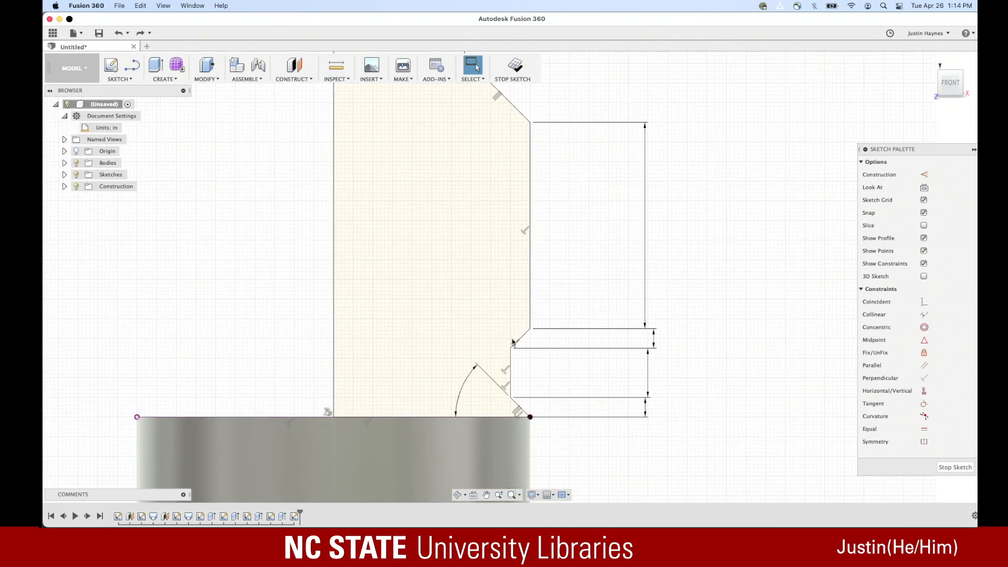
Finish the sketch of the grooved, chamfered profile standing on the cylinder's top face
click(956, 467)
scroll(625, 226, up, 3)
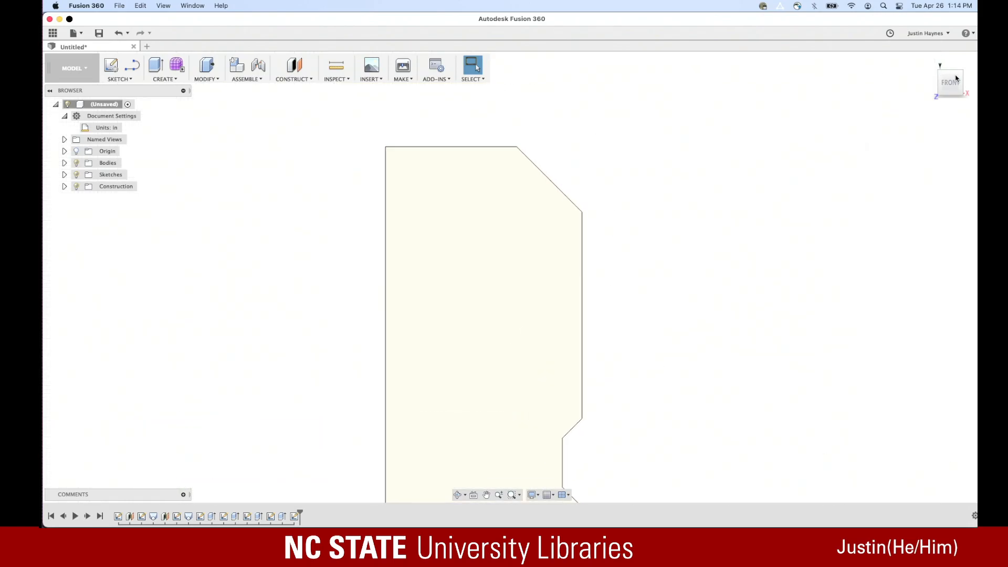
middle_drag(738, 225, 713, 245)
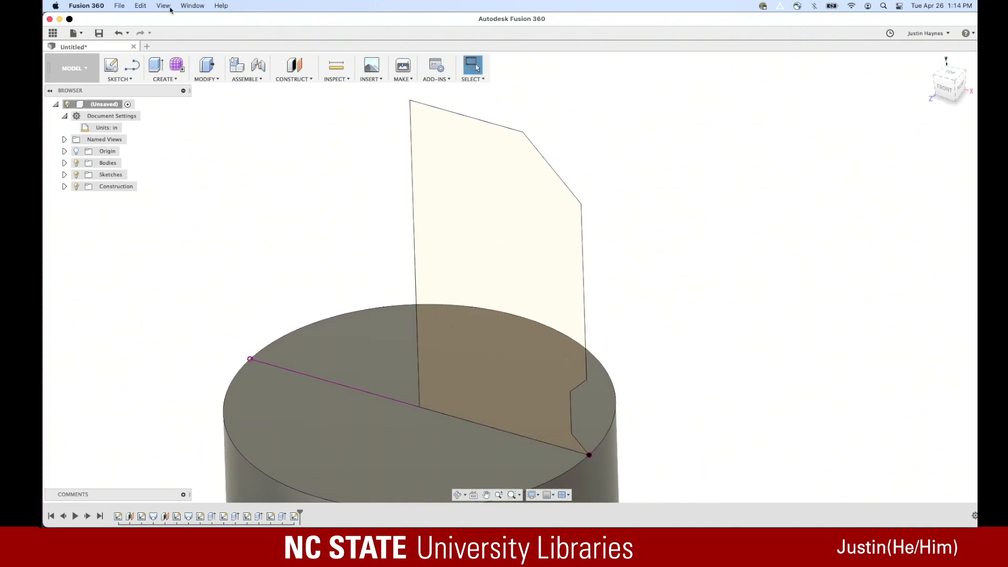
Start a joined Revolve of the grooved, chamfered profile on the cylinder's top face, using the vertical Y axis as the axis
click(158, 80)
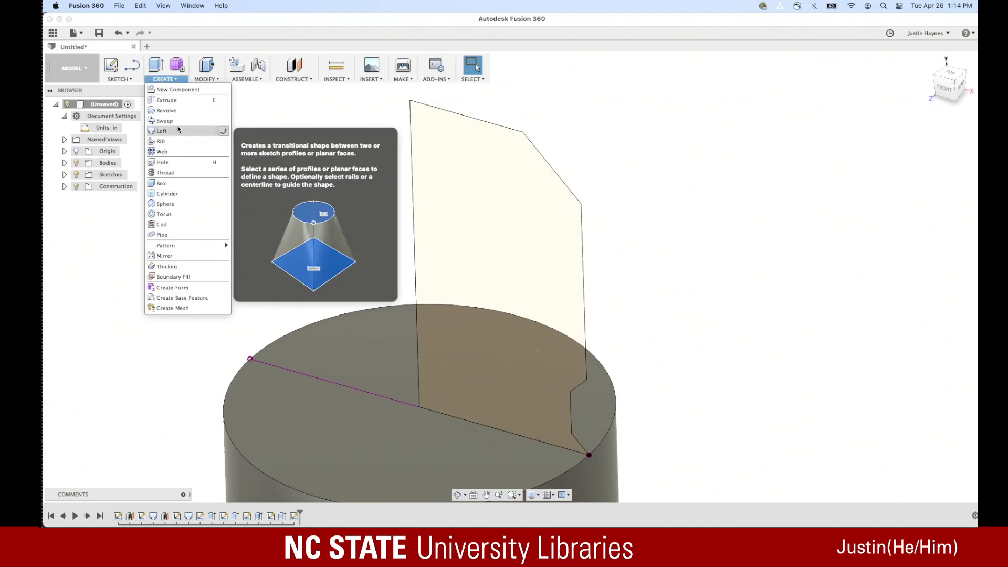
click(175, 112)
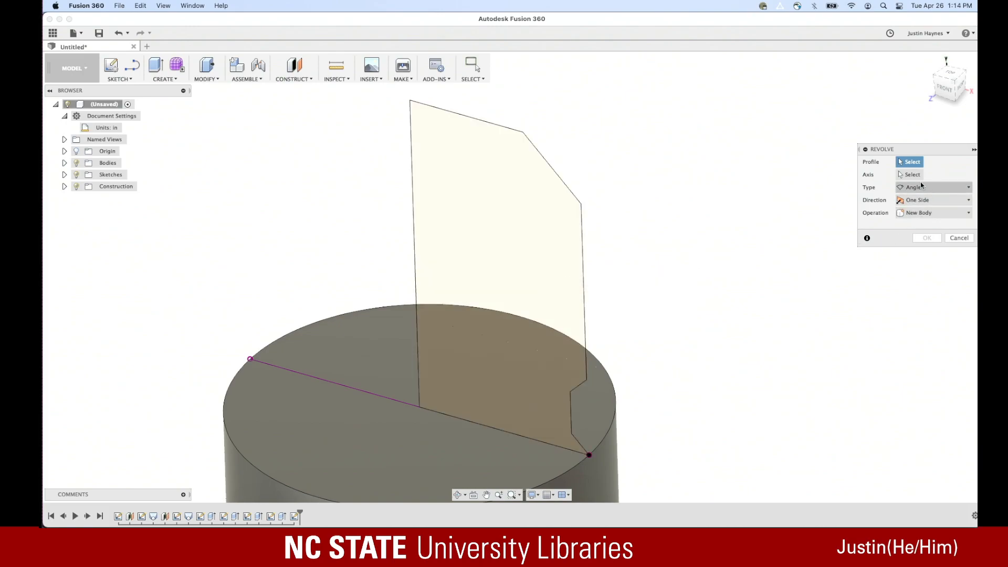
click(491, 205)
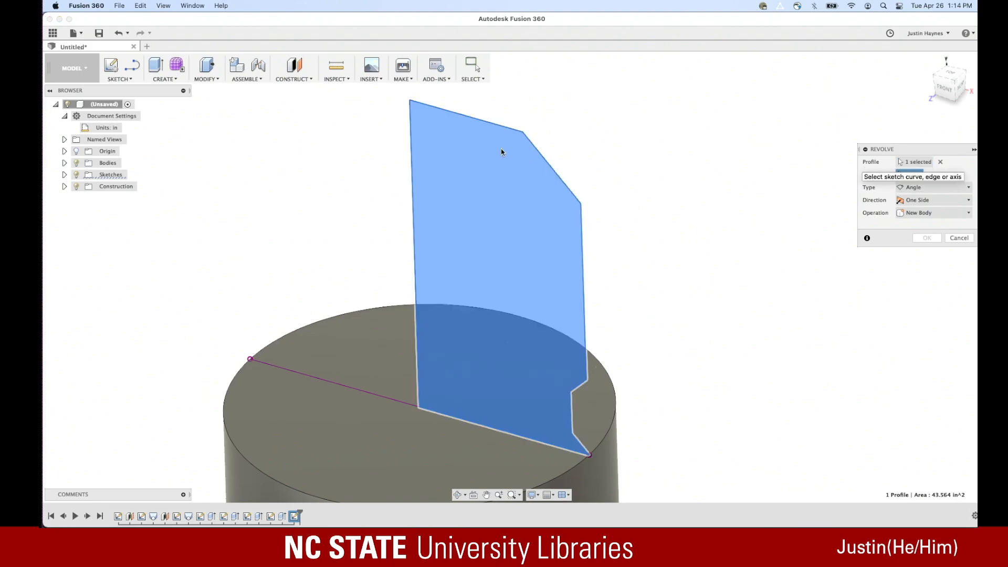
click(412, 164)
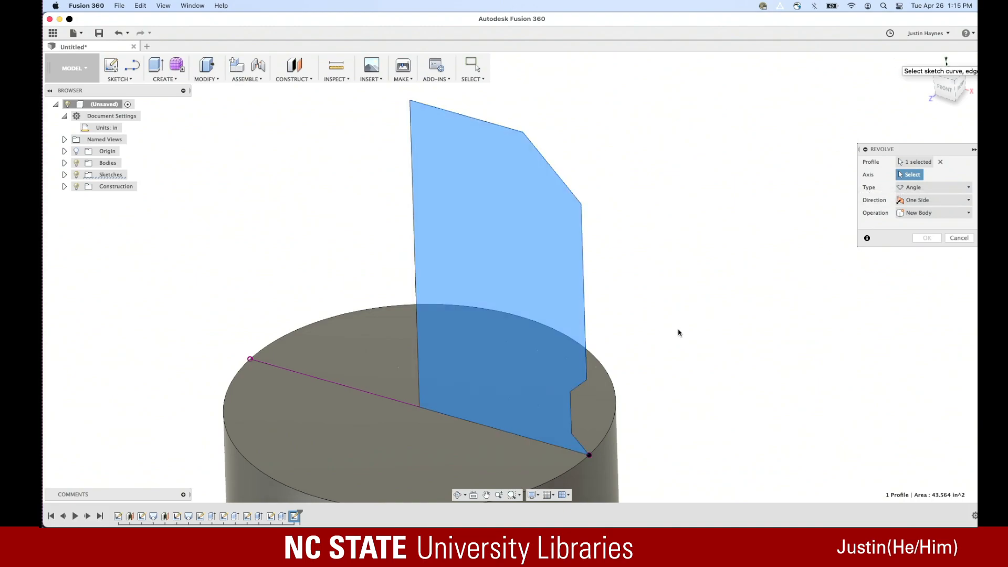
scroll(679, 332, down, 3)
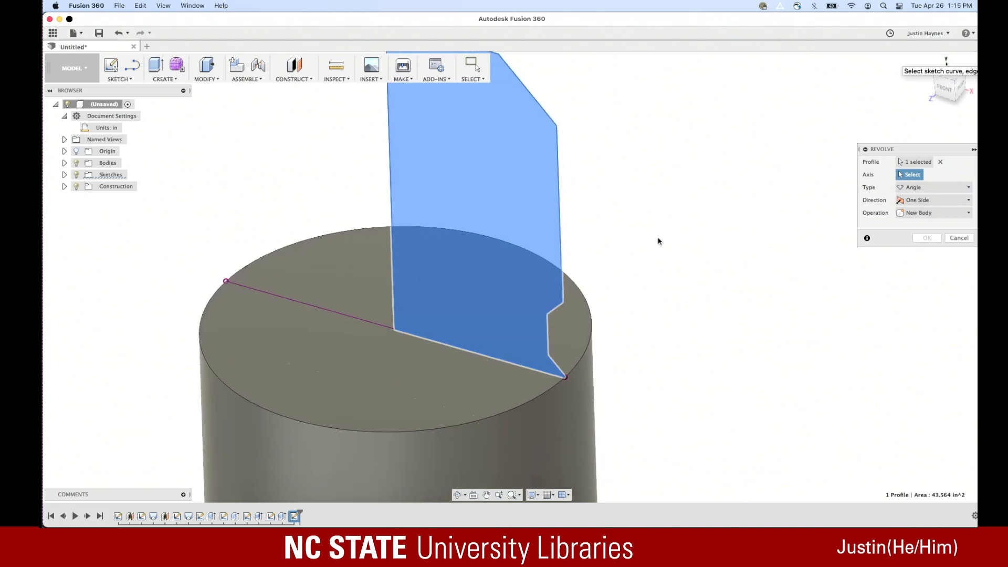
scroll(666, 201, down, 3)
scroll(681, 226, down, 5)
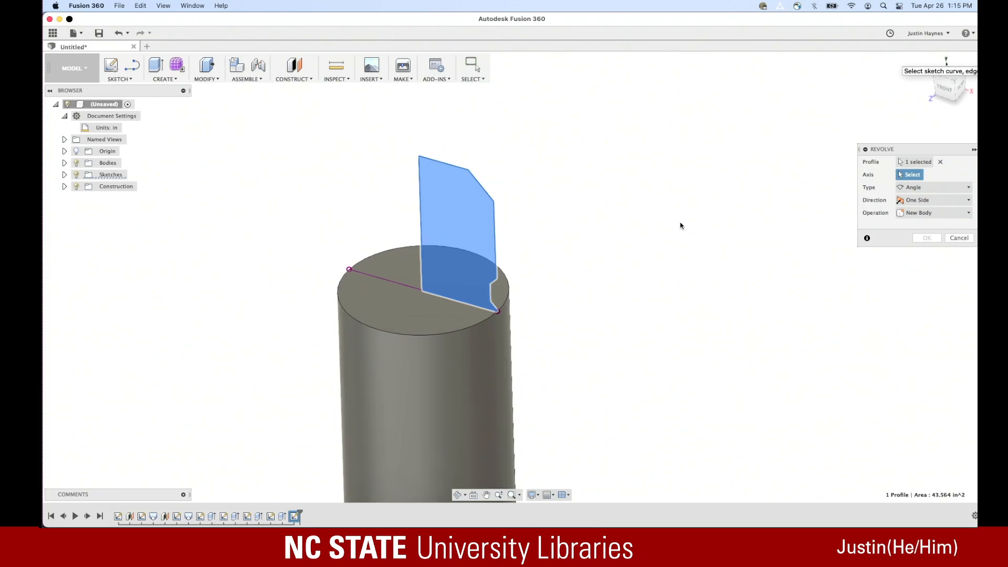
scroll(680, 226, down, 5)
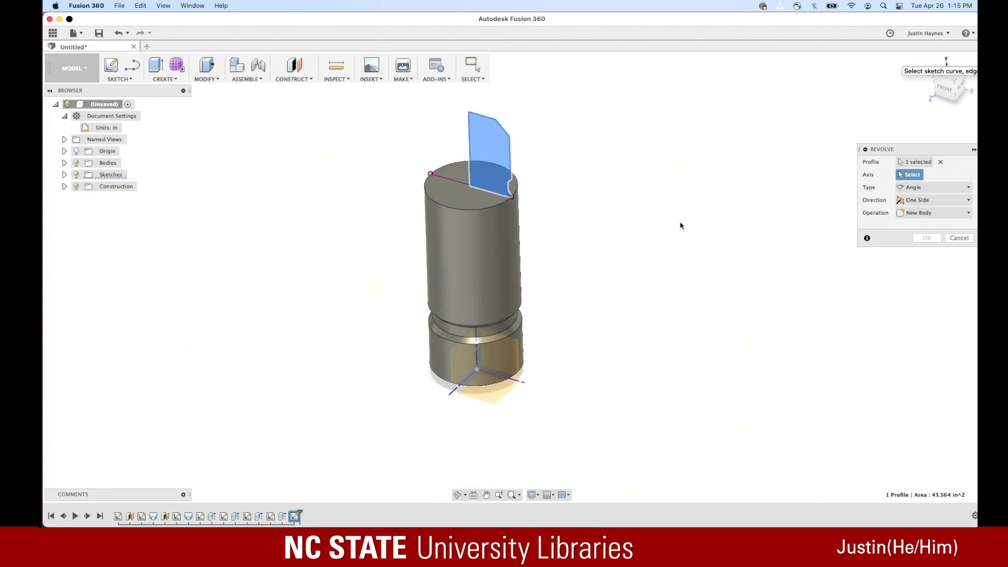
scroll(475, 339, up, 5)
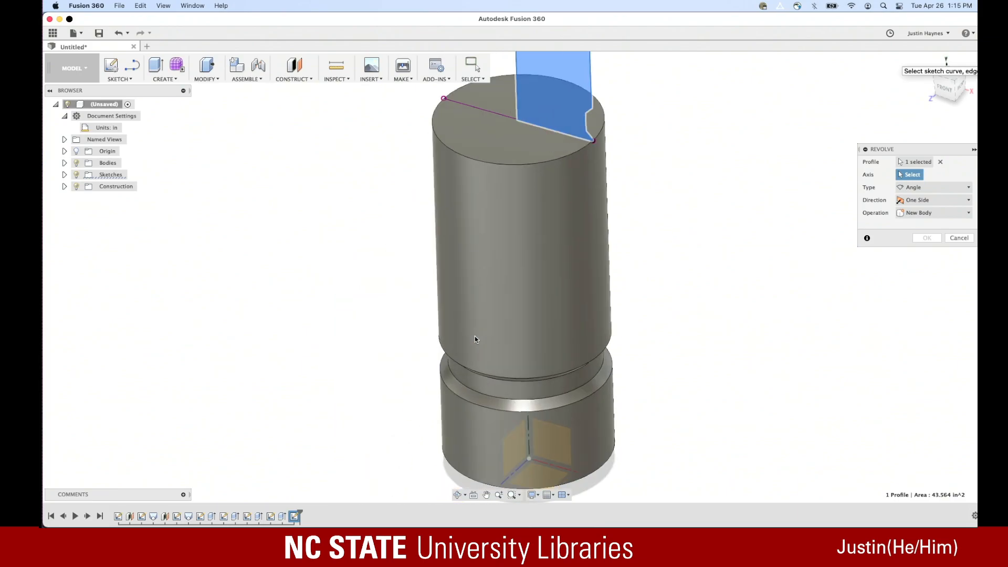
click(529, 438)
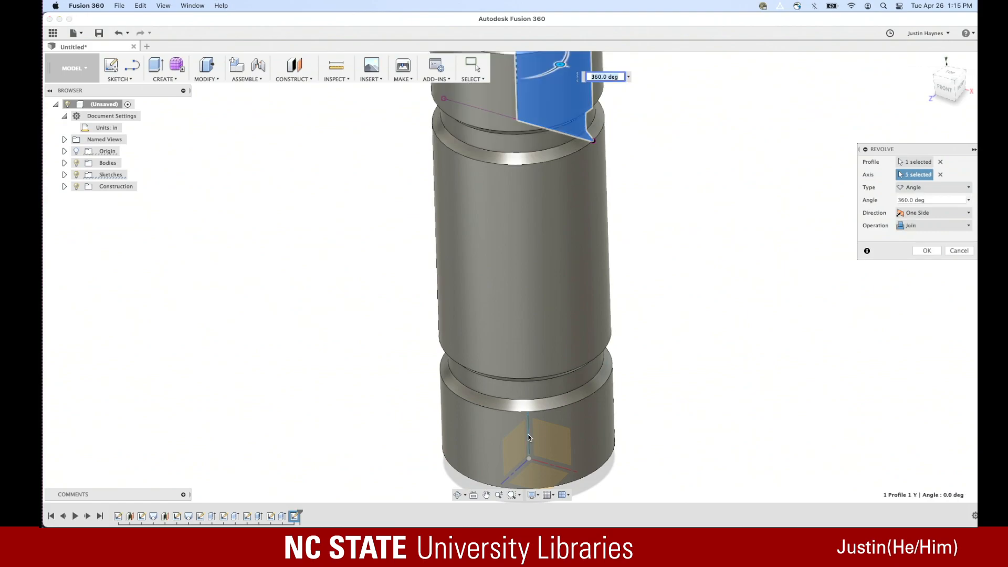
scroll(529, 438, up, 5)
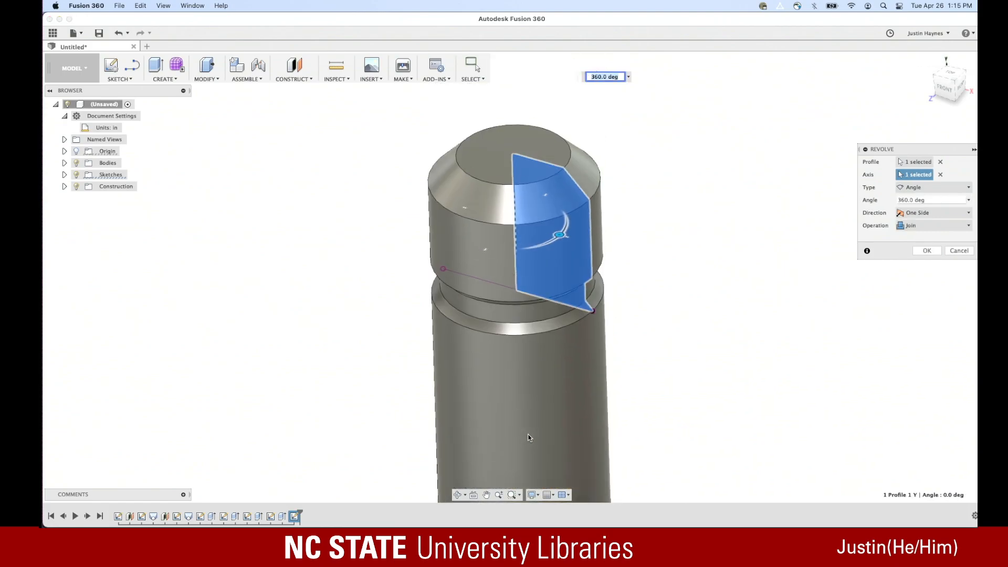
Try revolving the profile symmetrically through an angle of 50 degrees
click(937, 187)
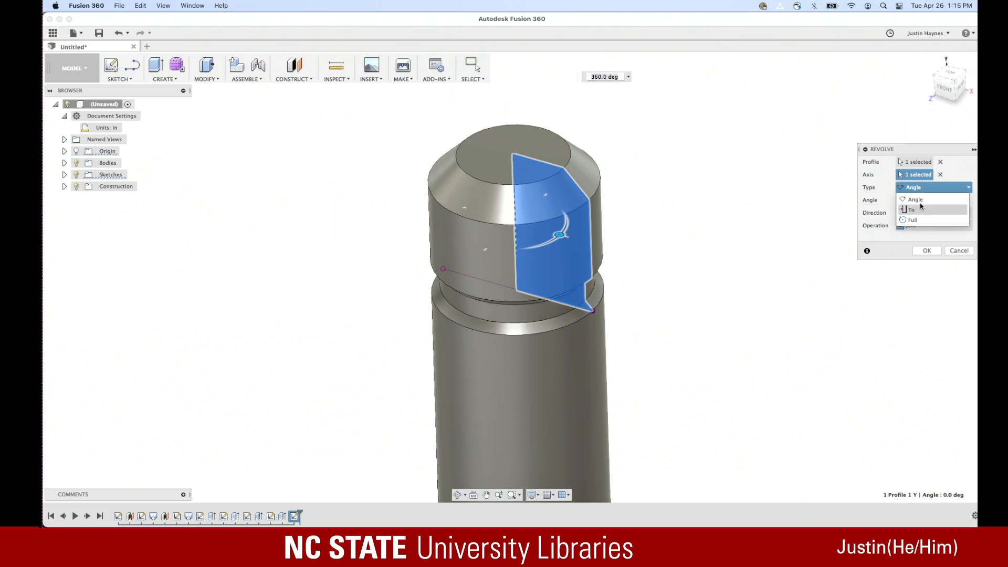
click(798, 233)
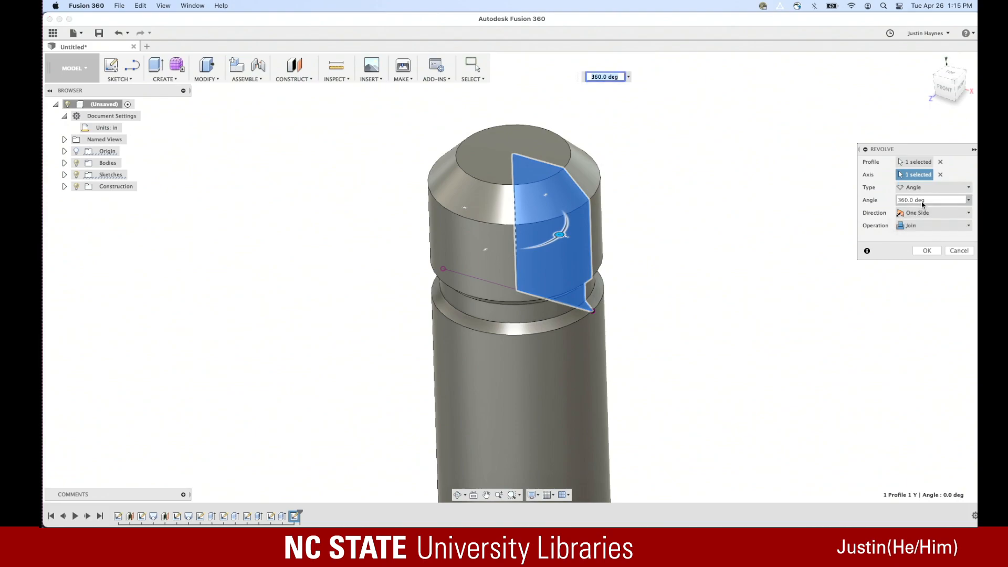
click(920, 201)
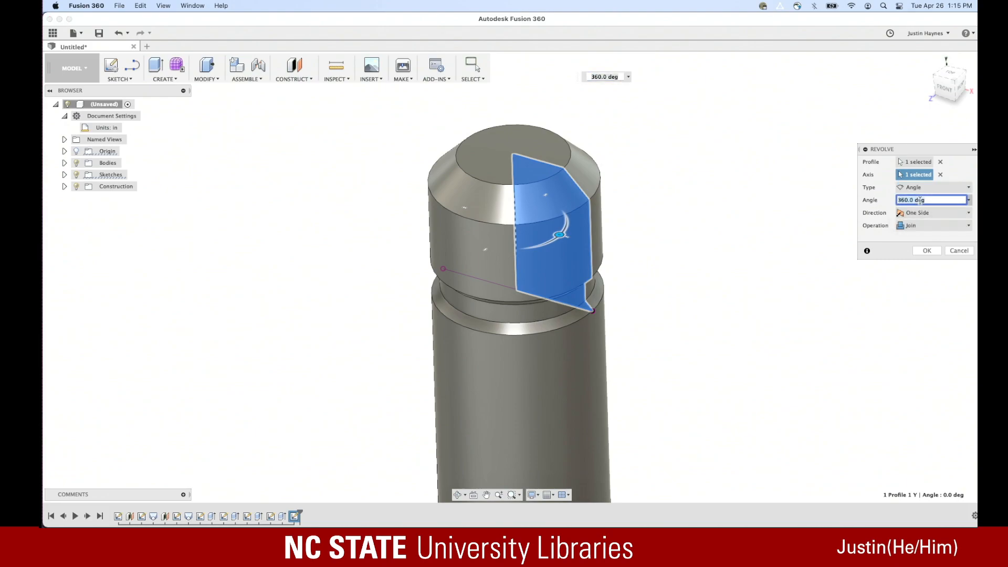
text(18)
click(921, 213)
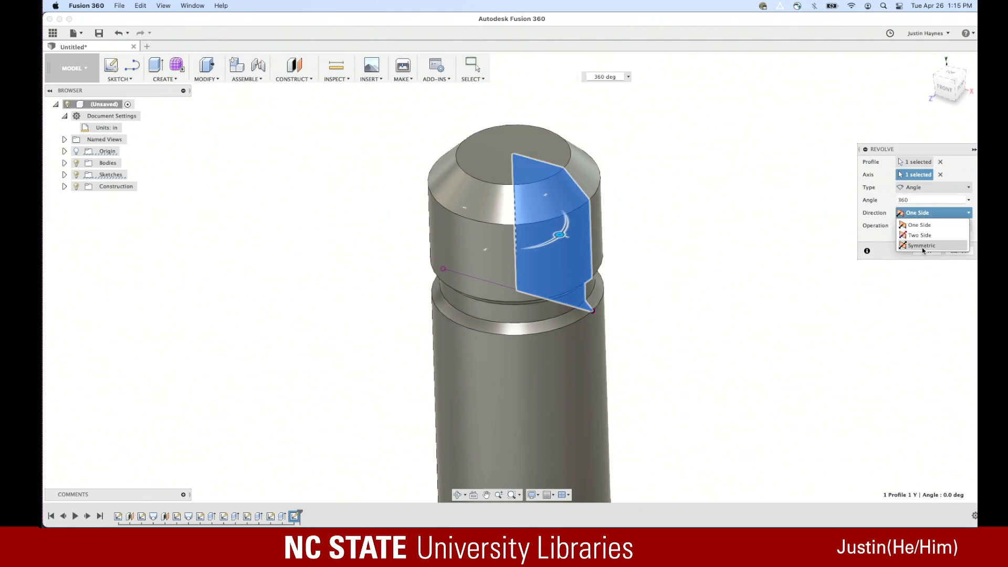
click(923, 247)
click(915, 201)
click(914, 201)
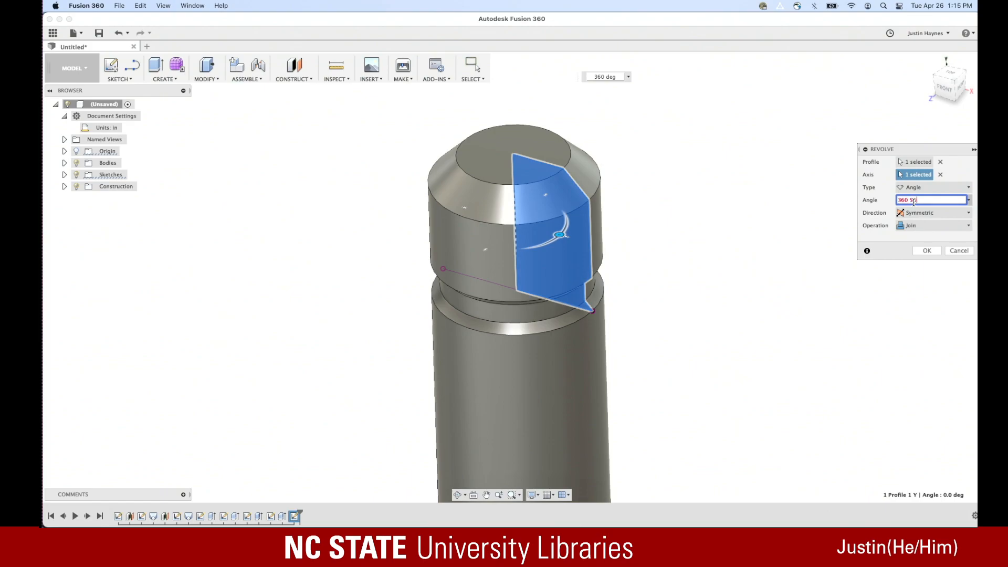
key(Return)
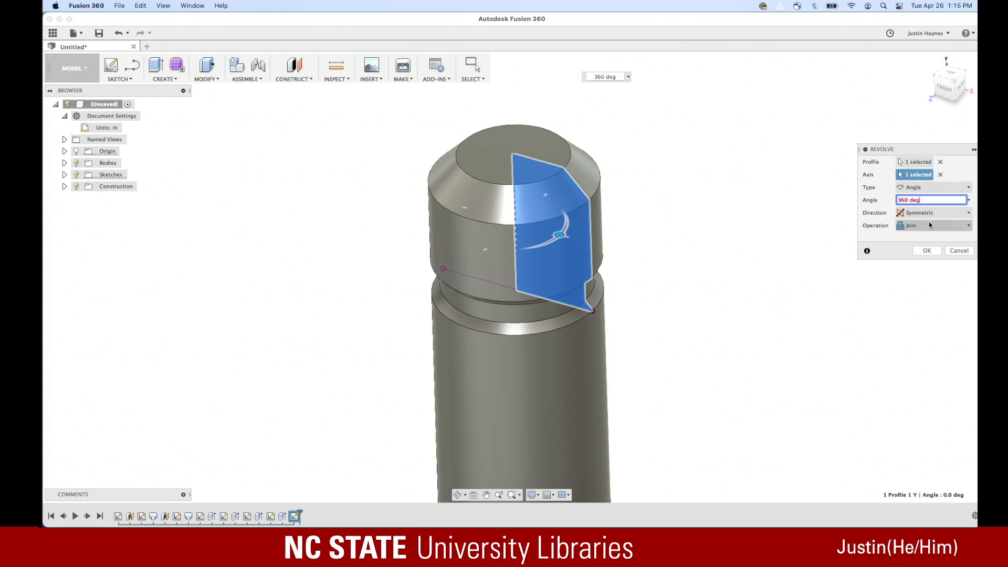
drag(923, 202, 849, 201)
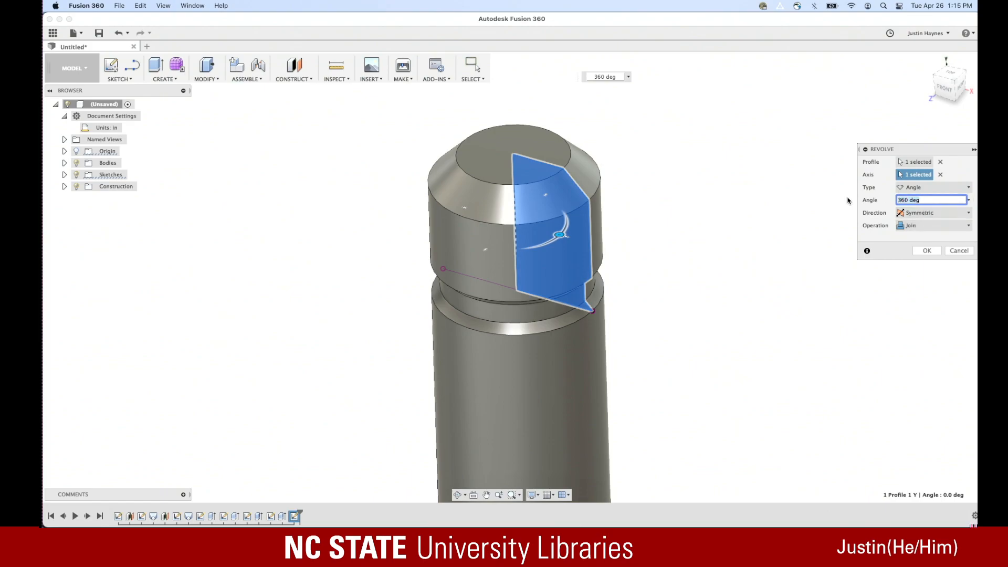
text(50)
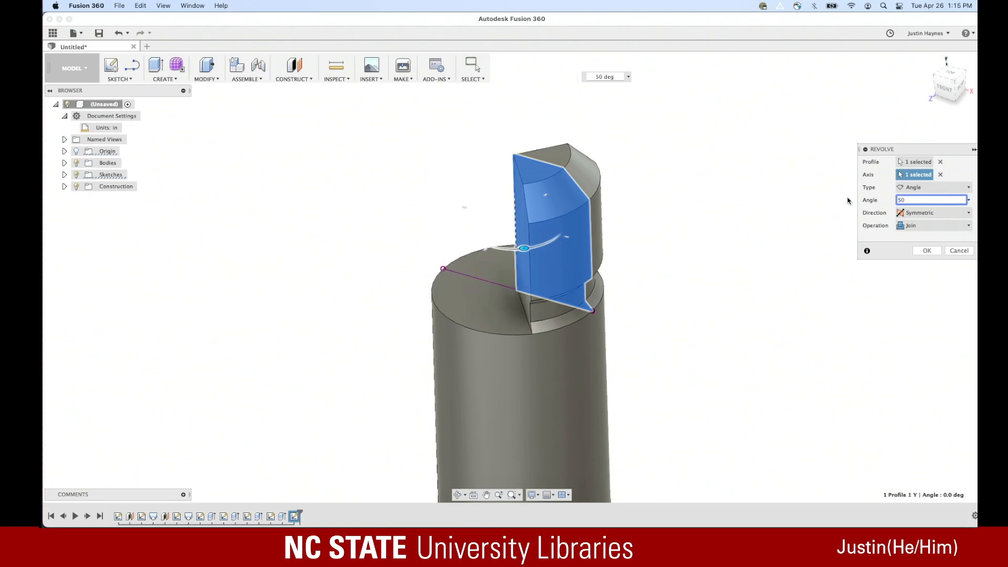
Set the revolve direction to One Side with an angle of 360 degrees and complete the joined feature
click(917, 214)
click(916, 223)
click(920, 201)
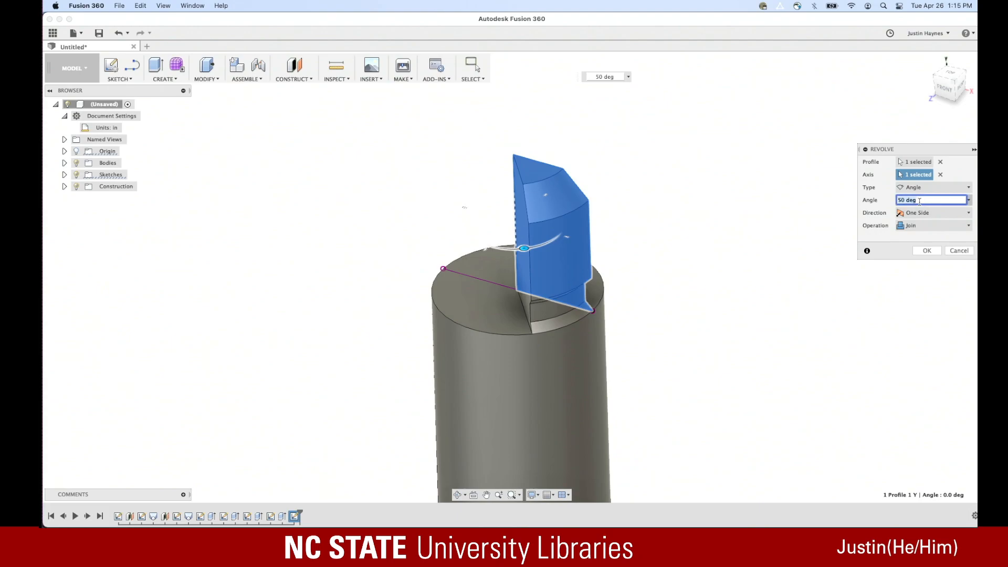
text(360)
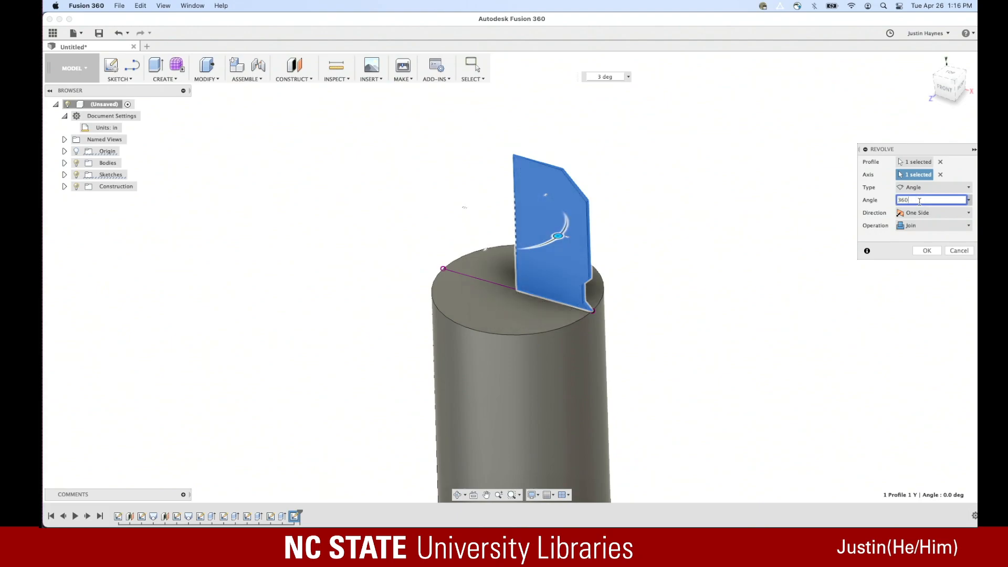
click(927, 251)
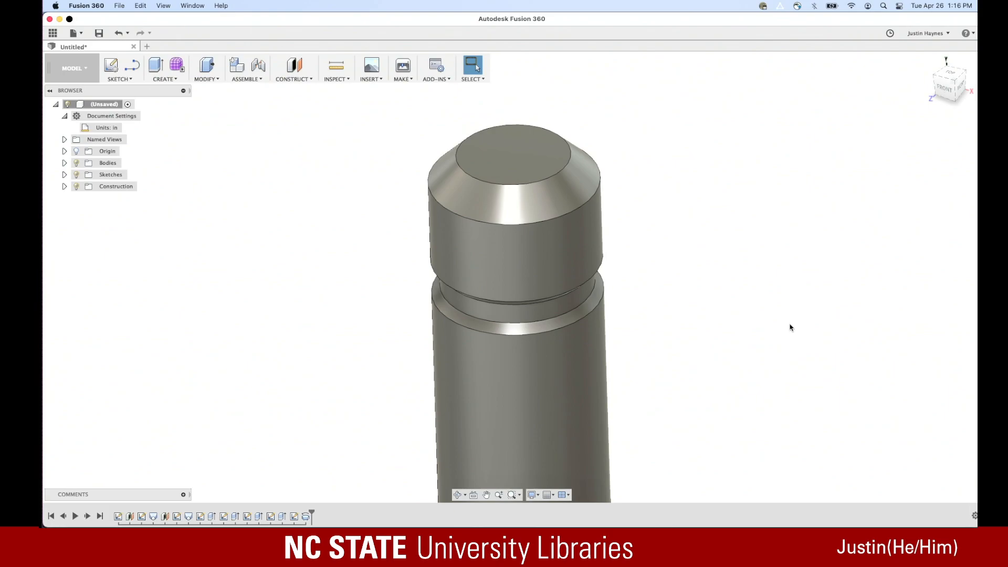
Reopen the revolved profile's sketch and dimension the height from the upper chamfer's lower corner to the top horizontal line
right_click(294, 517)
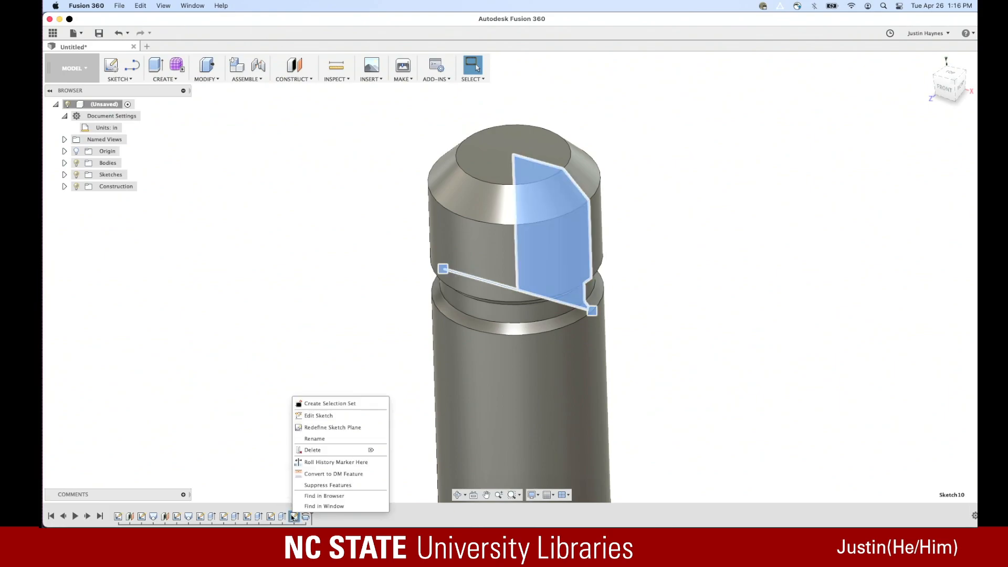
click(323, 416)
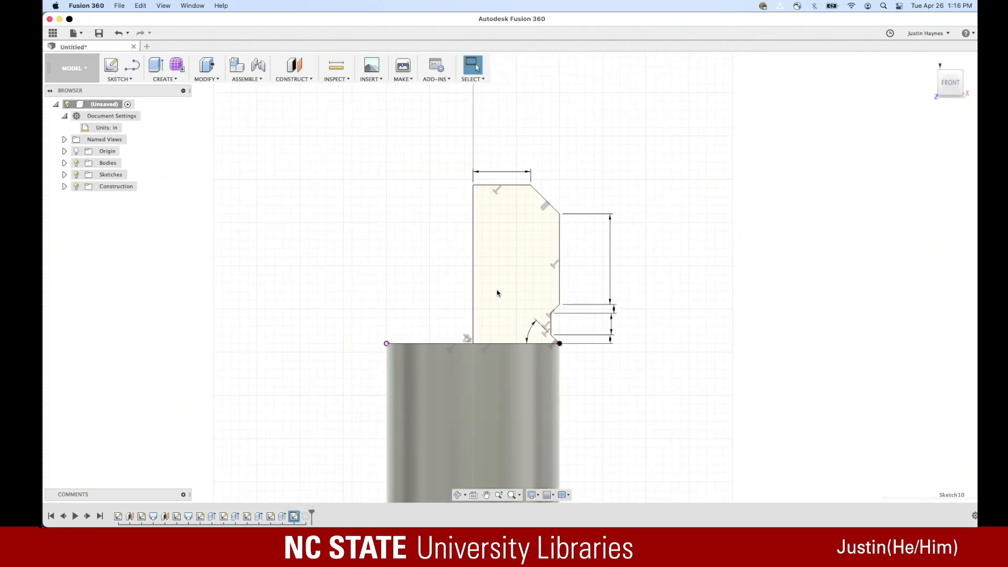
click(559, 214)
click(522, 186)
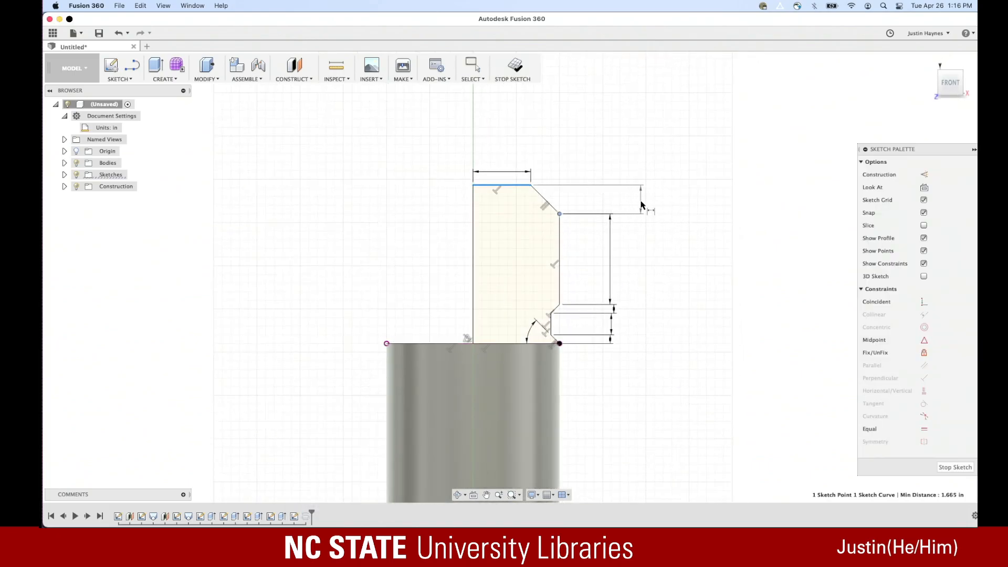
click(640, 205)
click(589, 289)
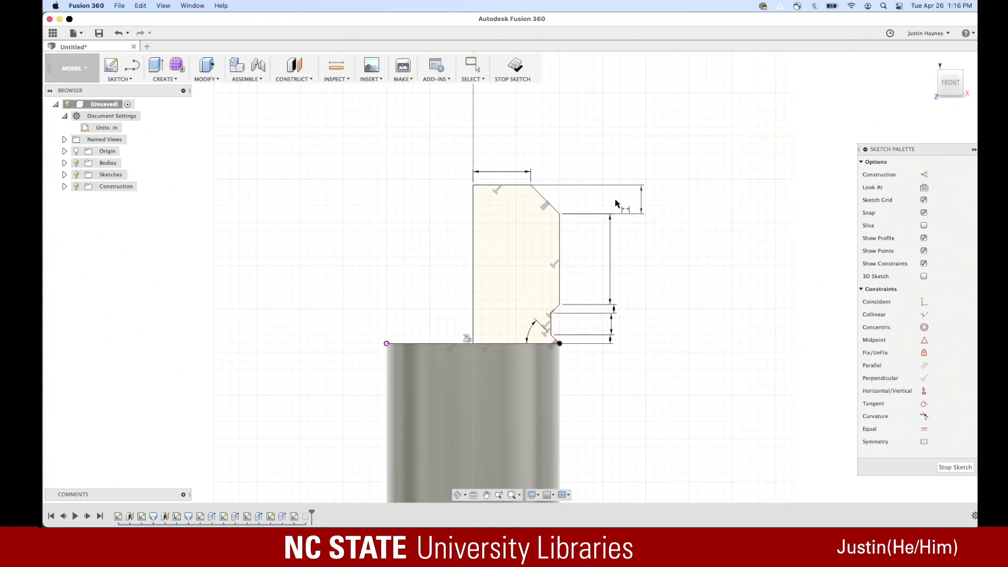
Delete the height dimensions of the long outer vertical side and of the upper chamfer
scroll(649, 194, up, 5)
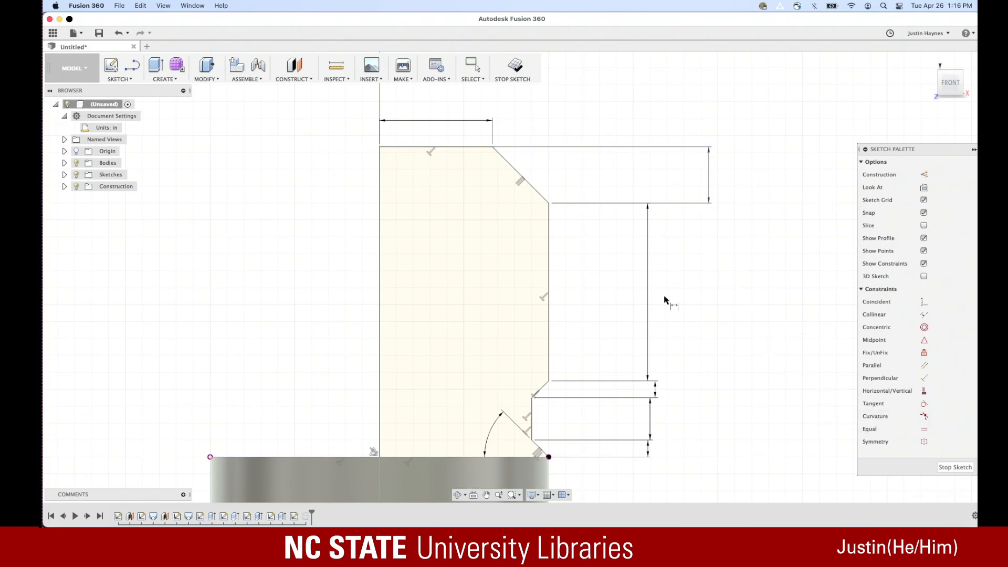
click(647, 279)
key(Delete)
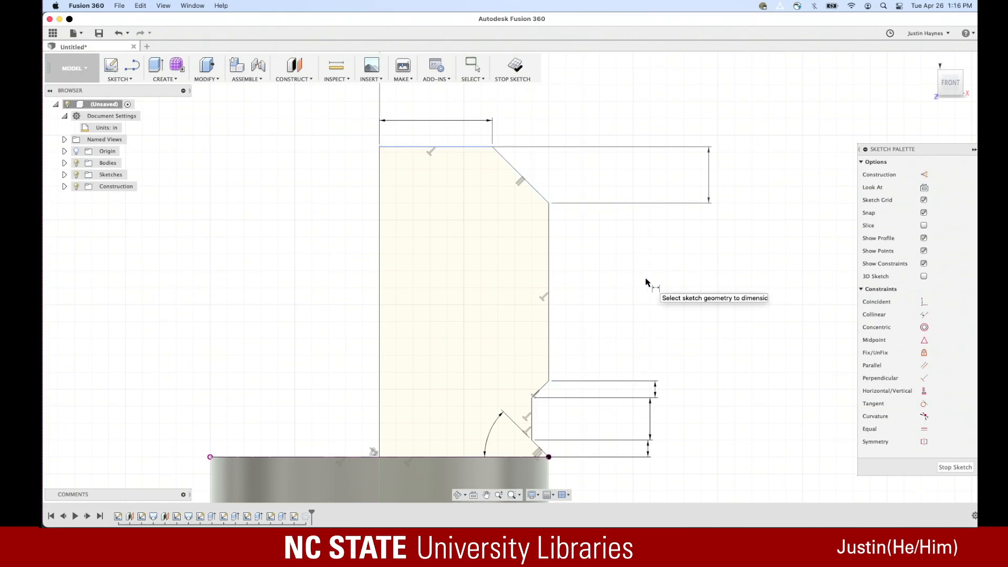
click(708, 178)
key(Delete)
Dimension the vertical distance between the two endpoints of the upper chamfer line
click(549, 203)
click(493, 148)
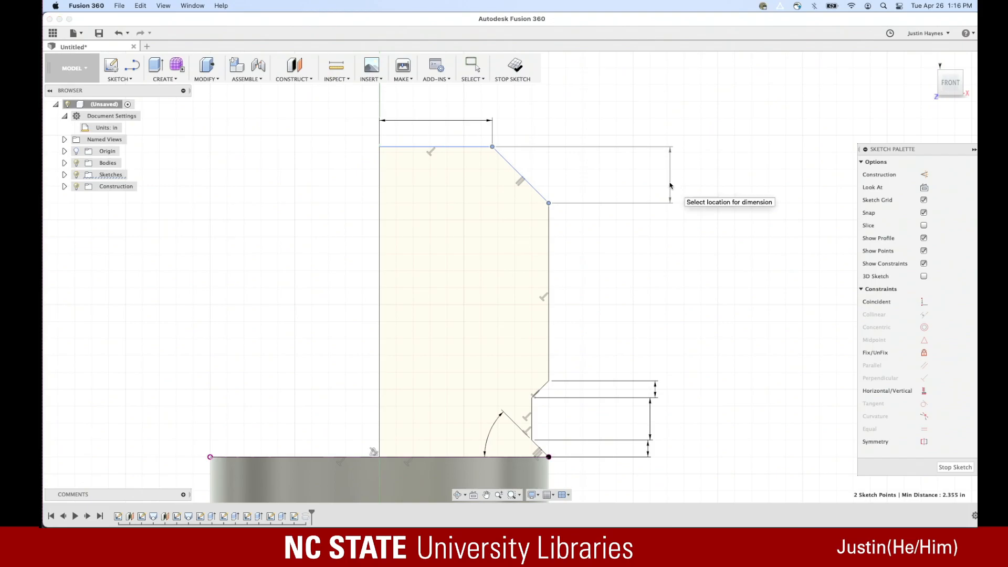
click(669, 185)
click(590, 289)
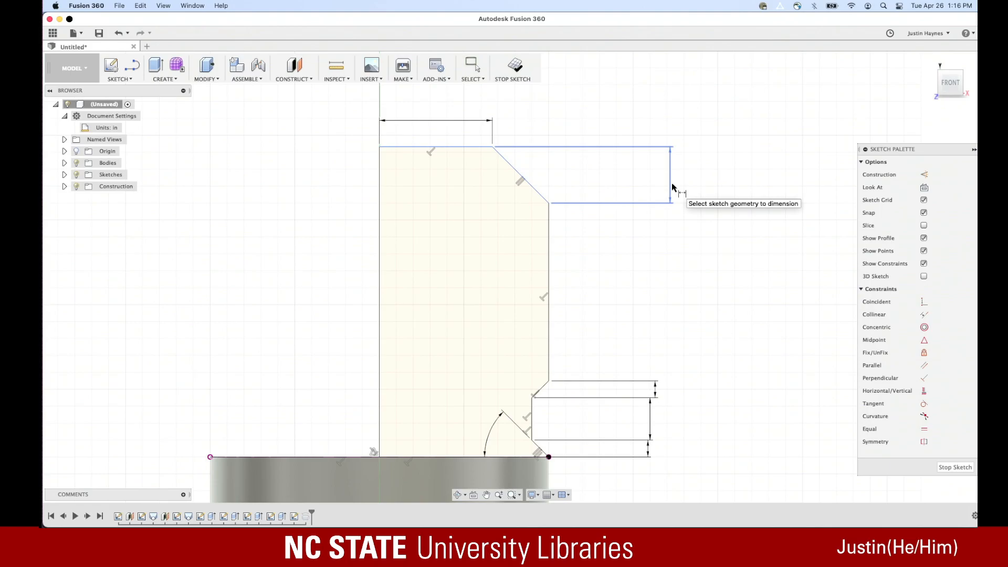
key(Escape)
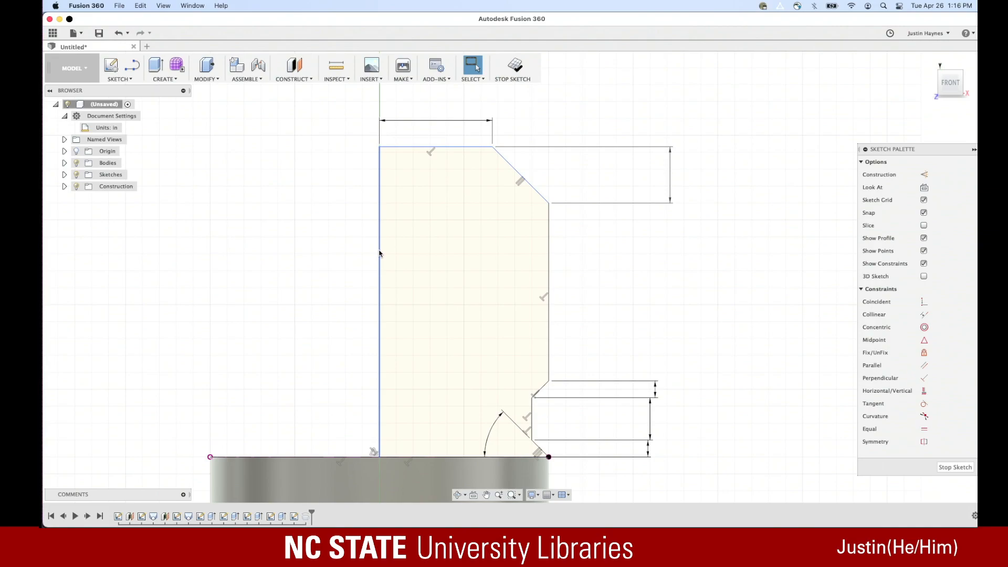
Measure the distance between the upper chamfer's two endpoints
scroll(379, 254, up, 1)
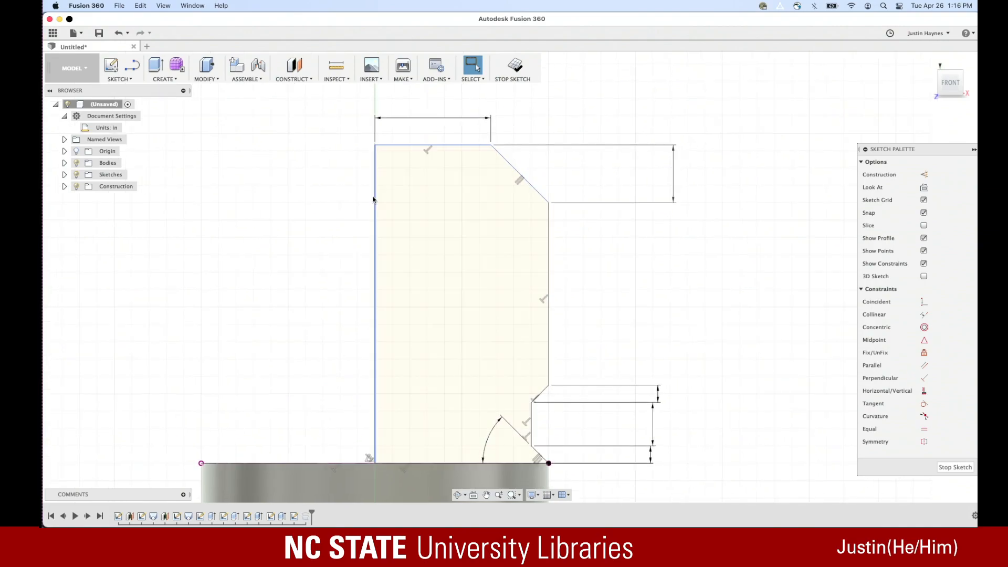
click(337, 78)
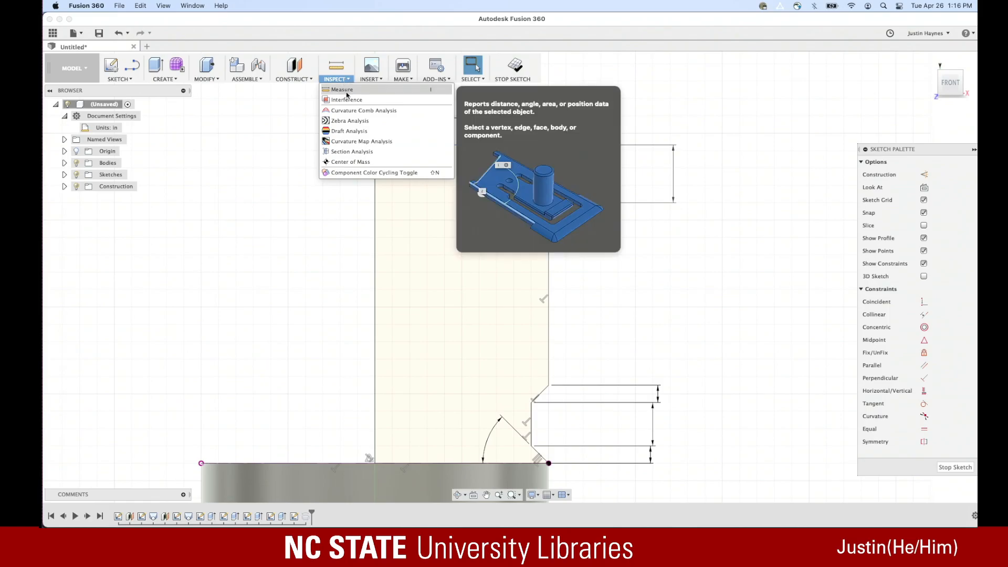
click(344, 90)
click(491, 145)
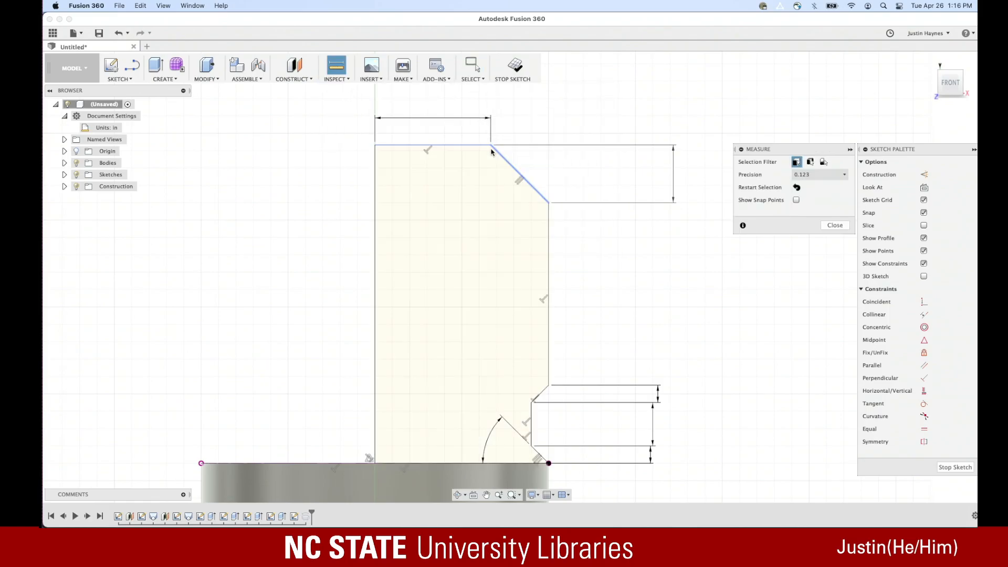
click(549, 204)
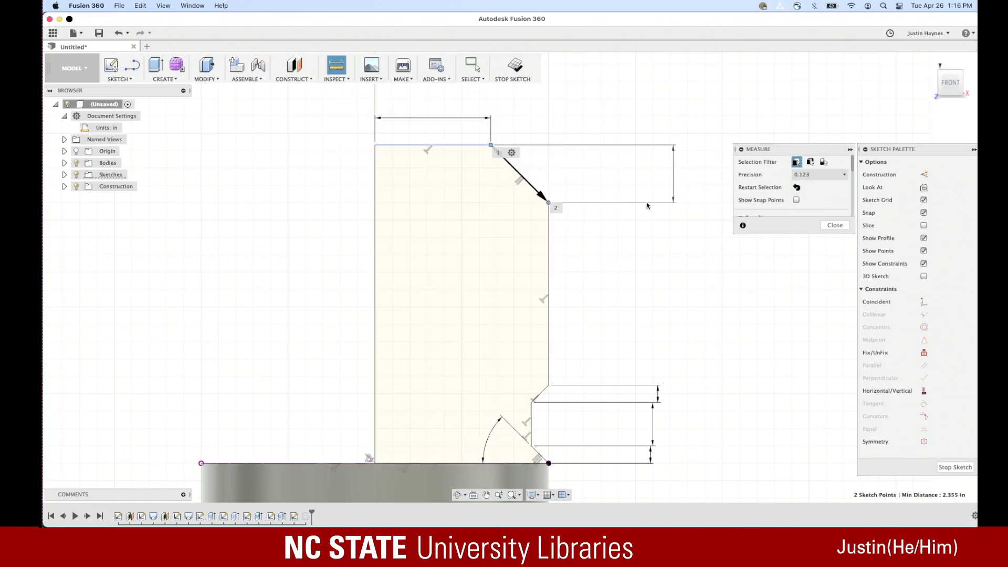
scroll(809, 199, down, 3)
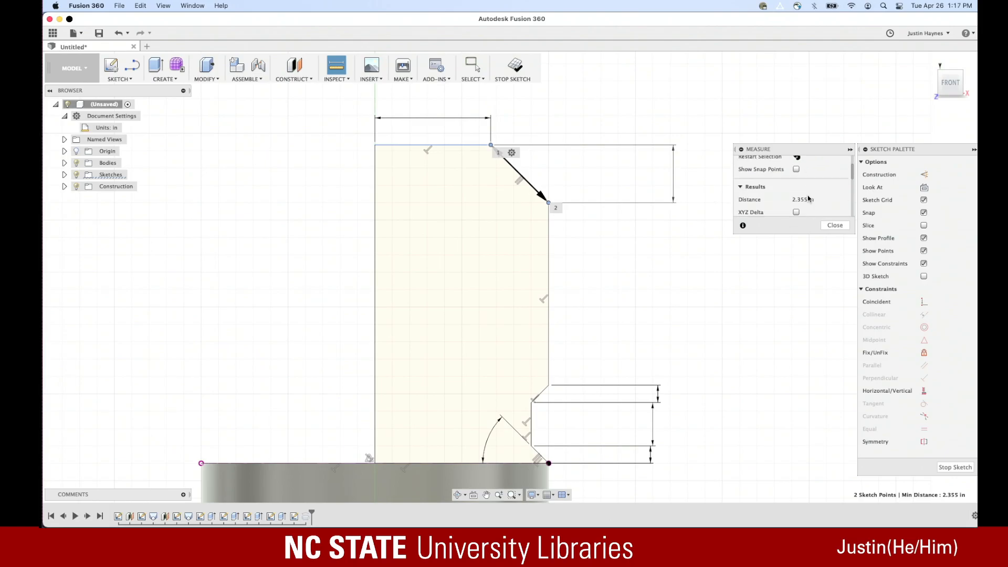
Review the measurement details for the upper chamfer's two endpoints and close the measurement
scroll(808, 199, down, 4)
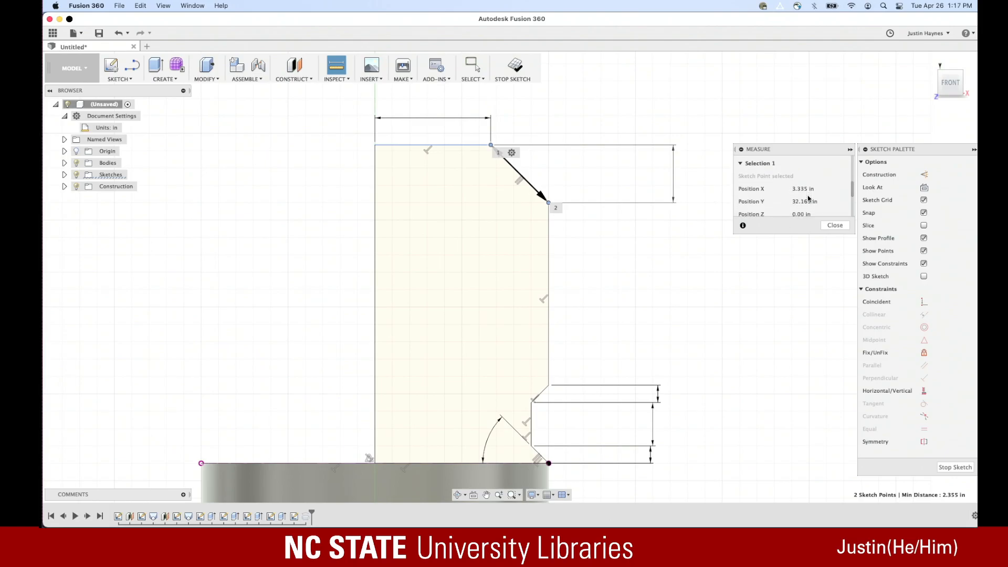
scroll(809, 199, down, 2)
scroll(802, 215, up, 2)
scroll(779, 192, up, 5)
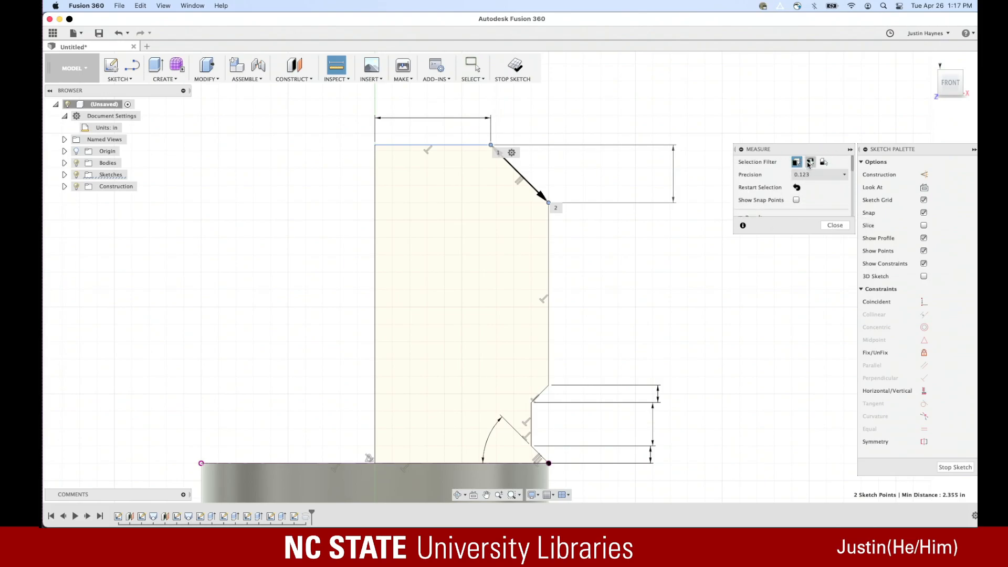
click(838, 226)
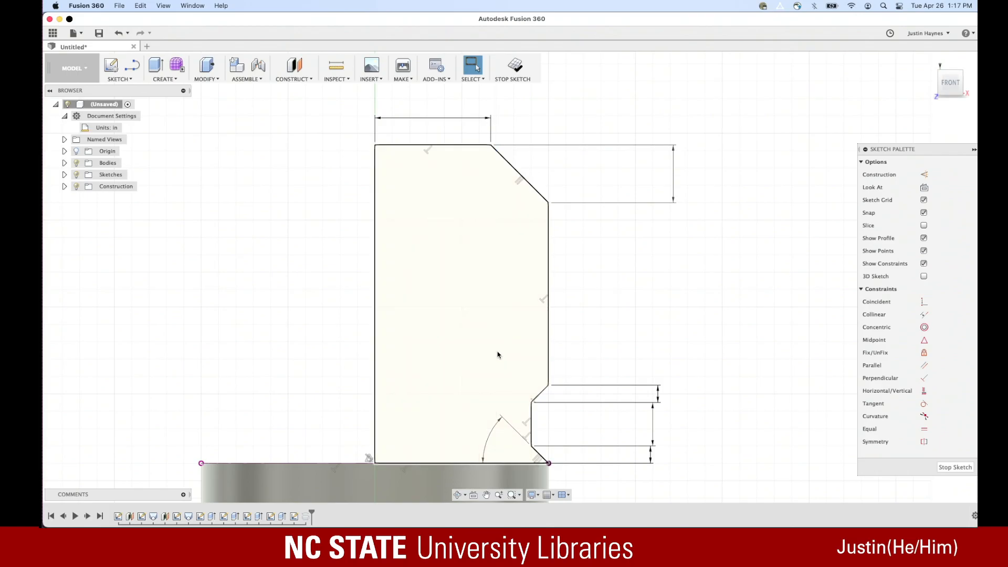
Delete the profile's vertical centre line, dimension the upper chamfer's height as 1.25 in, and finish the sketch
click(375, 402)
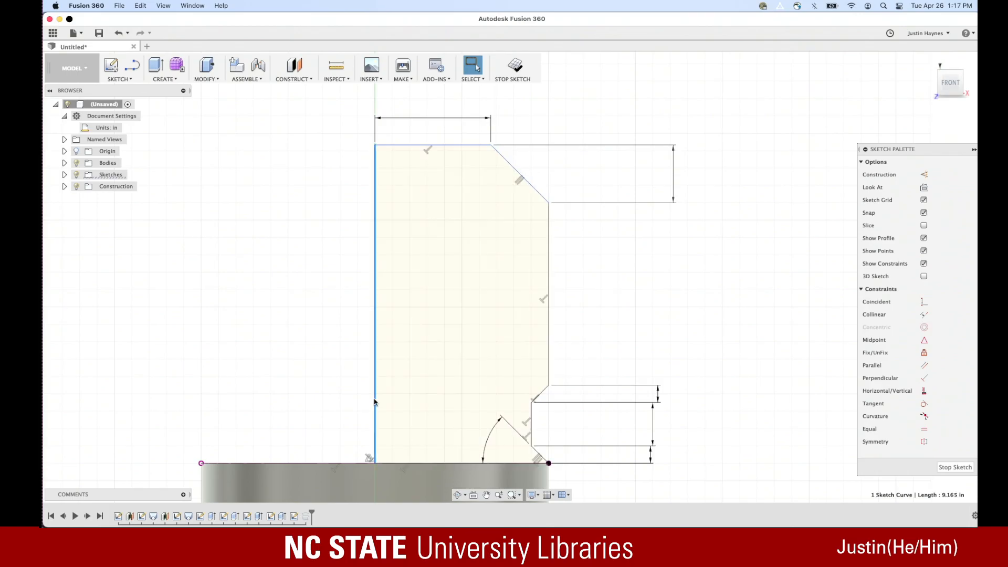
key(Delete)
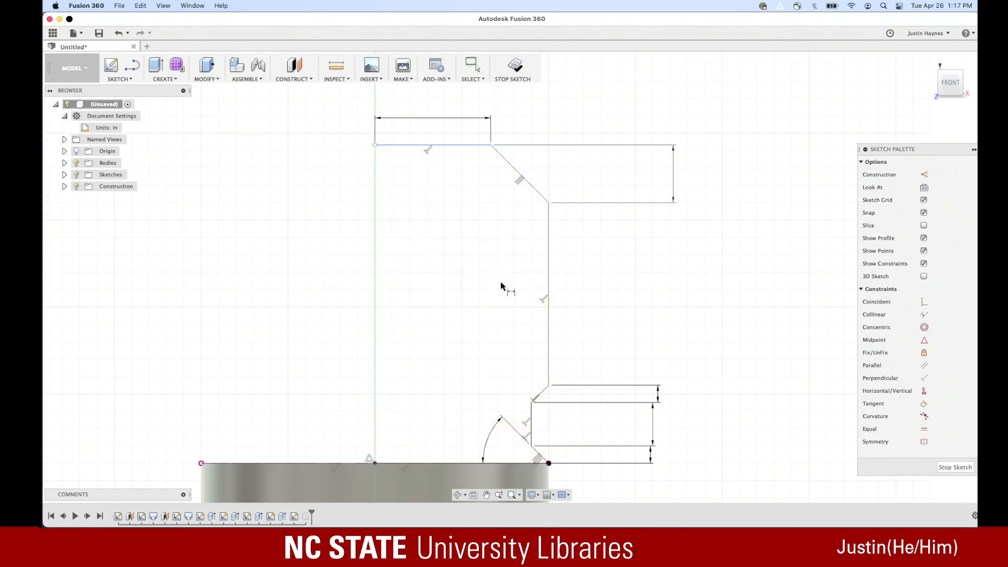
click(524, 174)
click(608, 177)
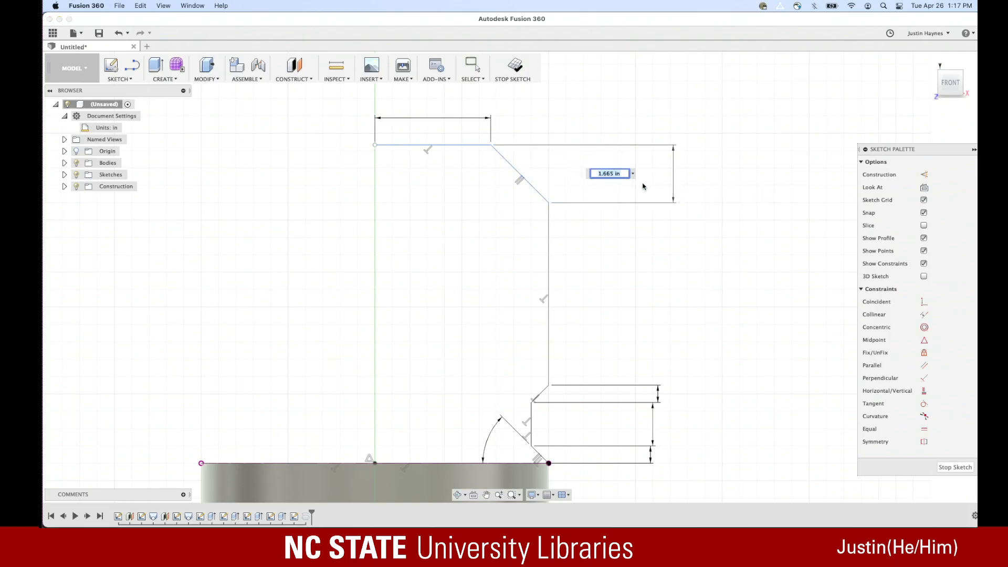
text(1.25)
key(Return)
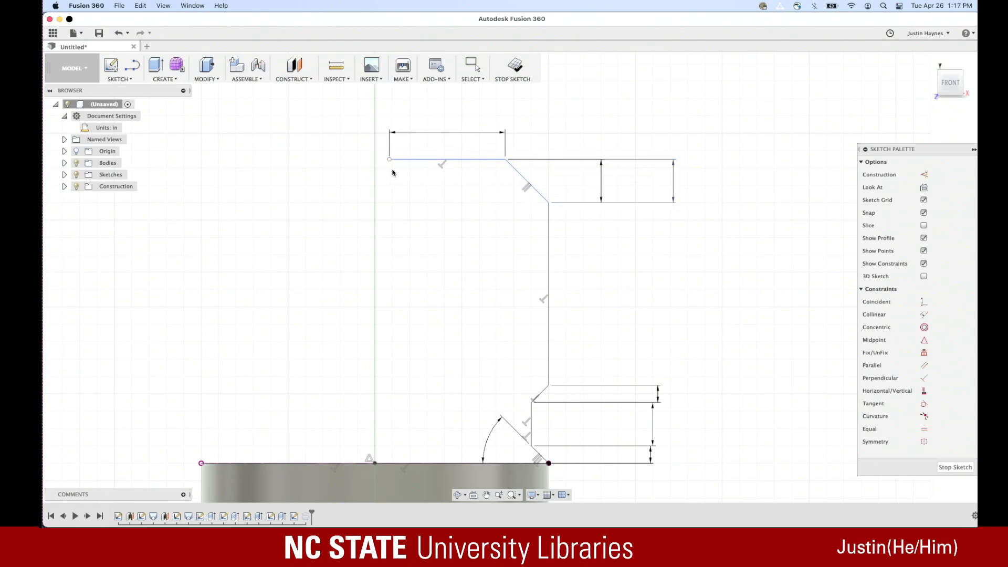
click(515, 67)
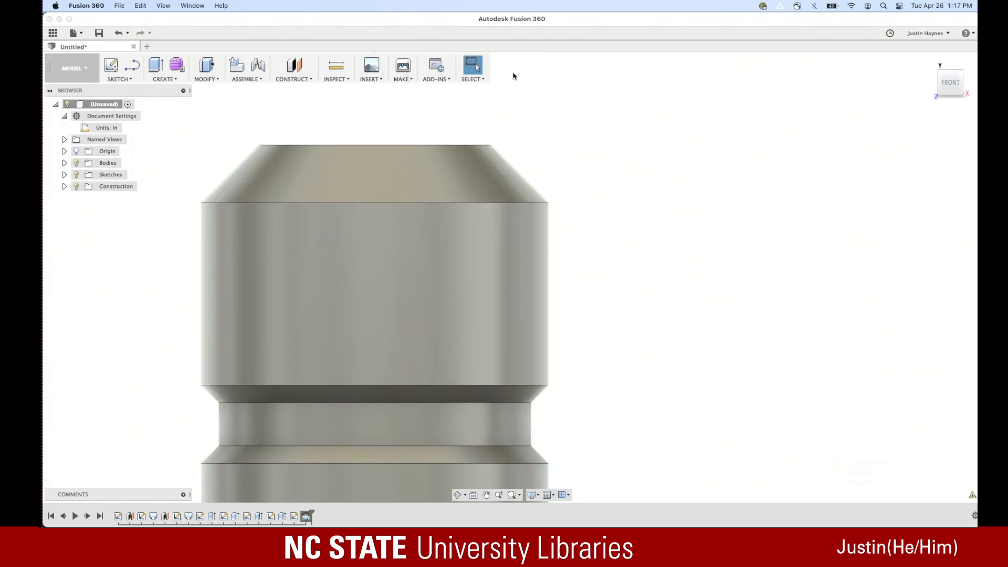
Compare the full revolved part with the whole dimension drawing in Illustrator and return to Fusion 360
scroll(625, 273, down, 5)
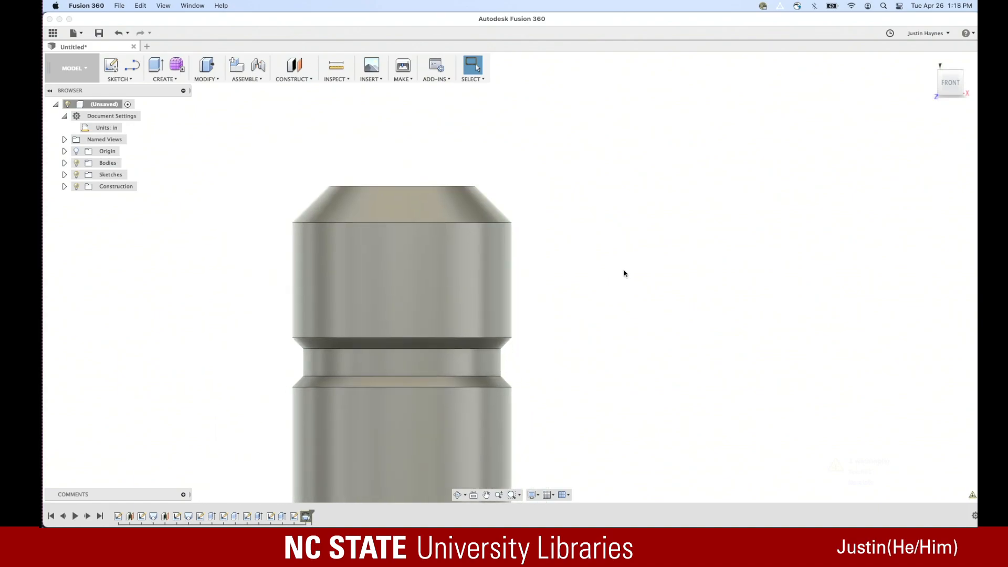
scroll(625, 274, down, 5)
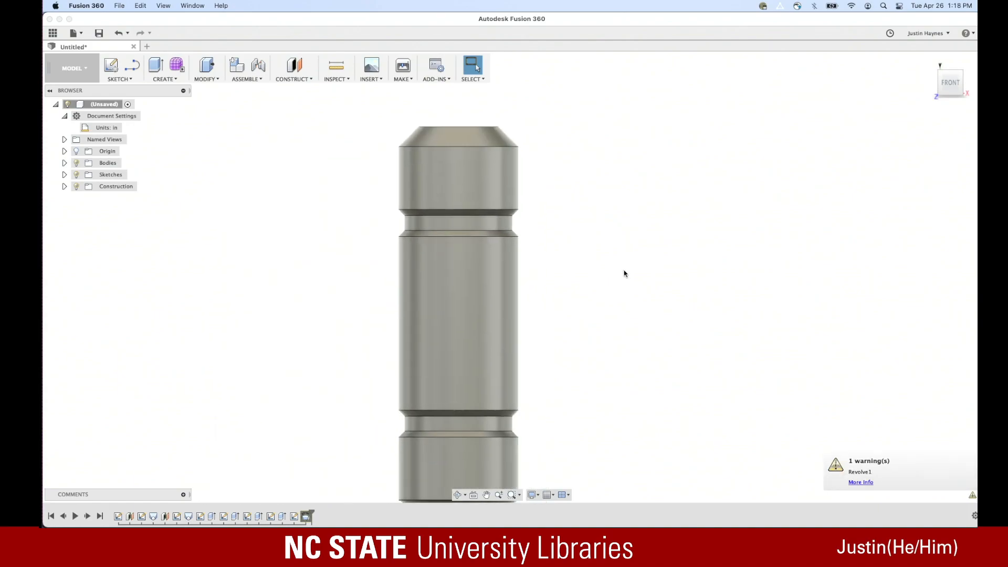
scroll(625, 274, left, 5)
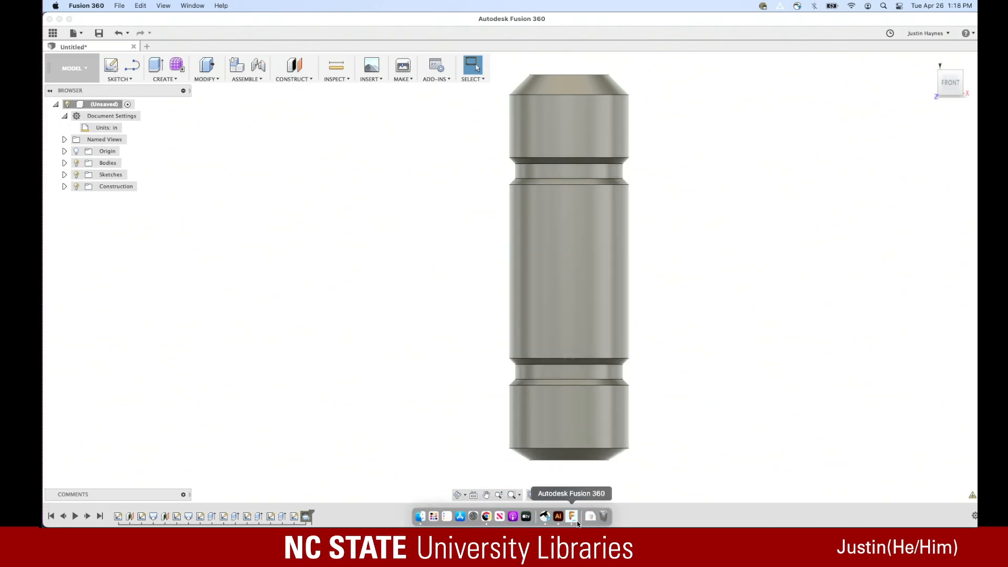
click(559, 516)
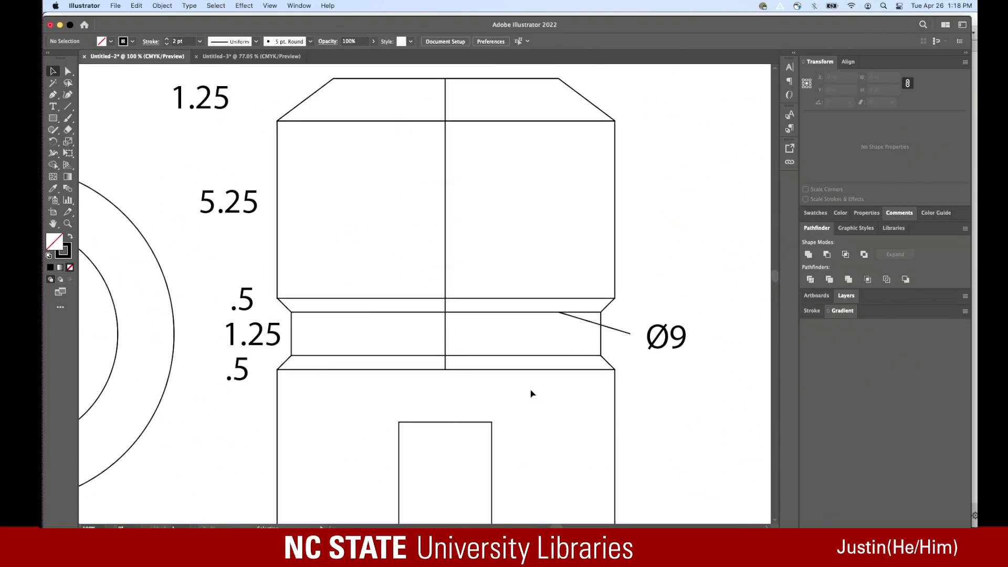
key(super+0)
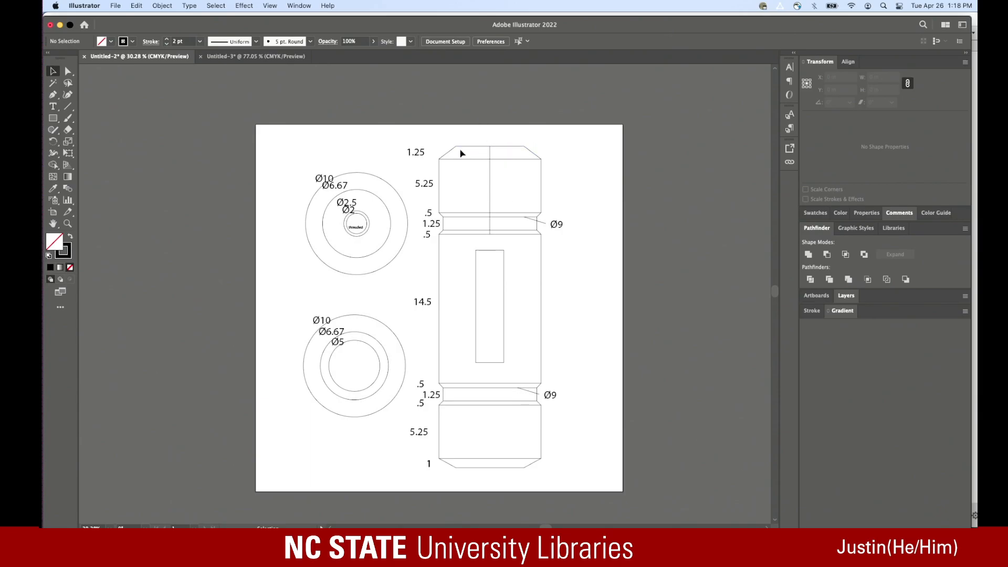
click(581, 517)
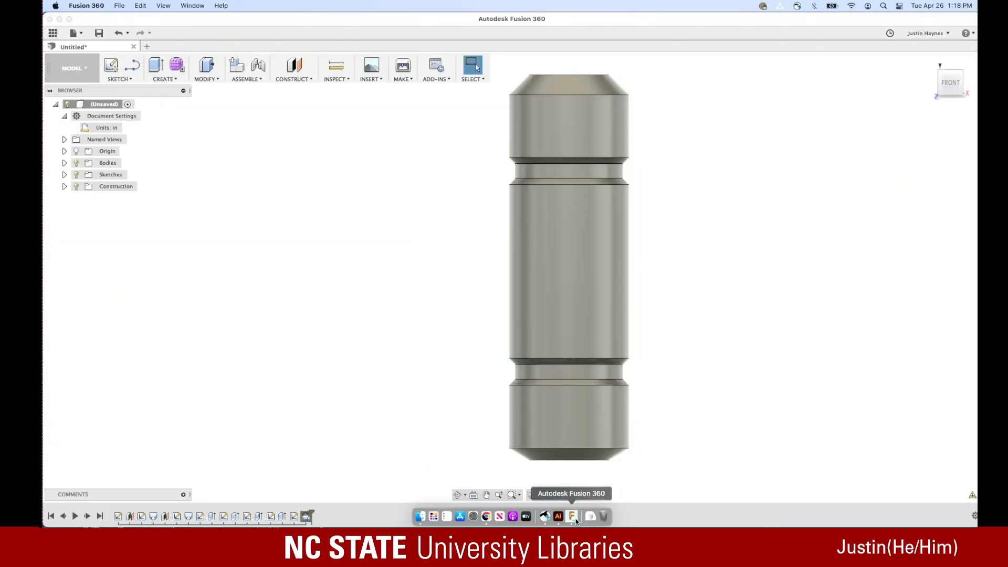
scroll(628, 155, up, 3)
scroll(628, 155, down, 1)
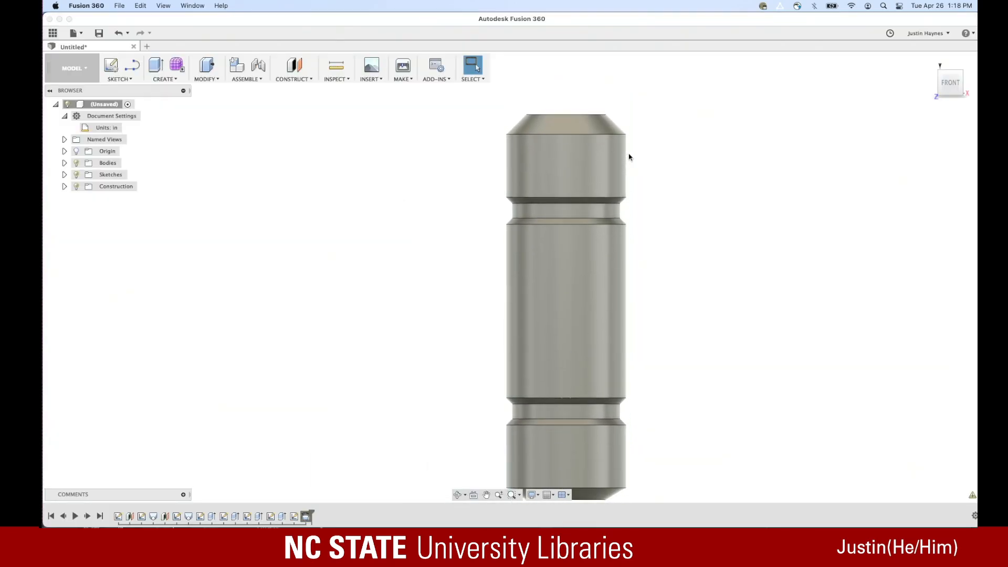
scroll(615, 284, down, 5)
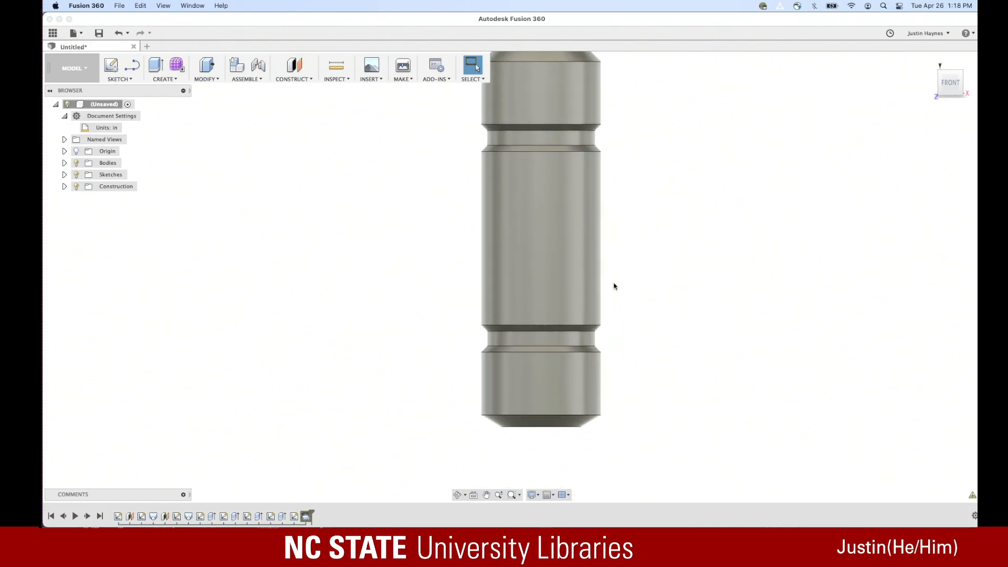
scroll(615, 286, up, 3)
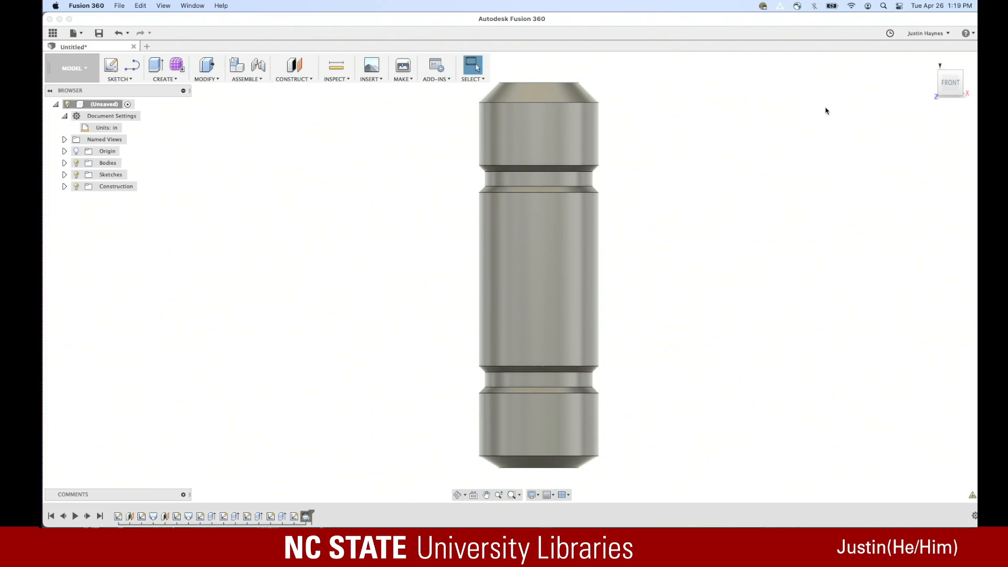
Create a new sketch on the flat circular face at the part's bottom end
click(954, 98)
shift+middle_drag(851, 258, 842, 194)
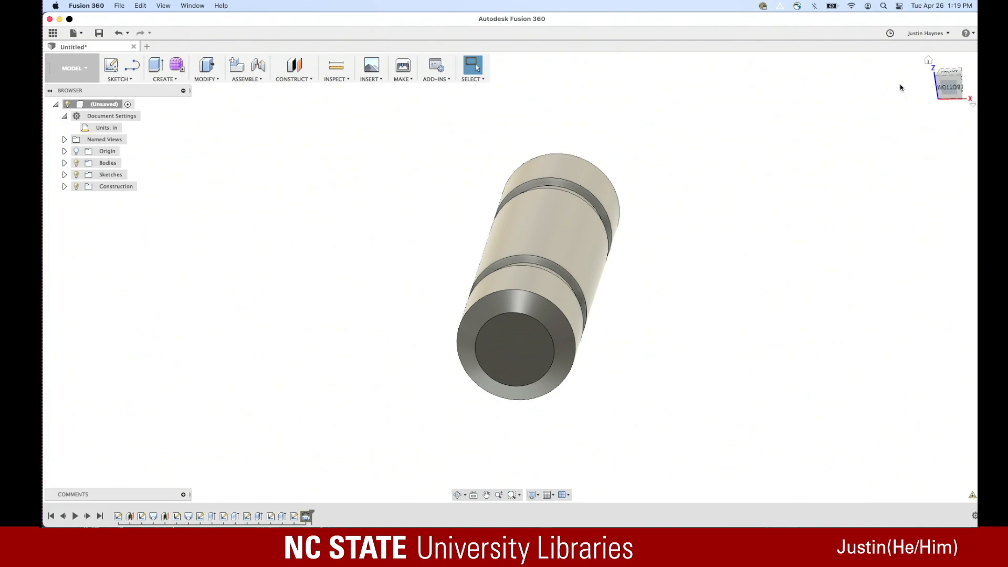
mouse_move(752, 209)
shift+middle_down()
mouse_move(761, 189)
mouse_move(742, 190)
mouse_move(767, 203)
shift+middle_up()
scroll(566, 327, up, 5)
scroll(565, 327, up, 5)
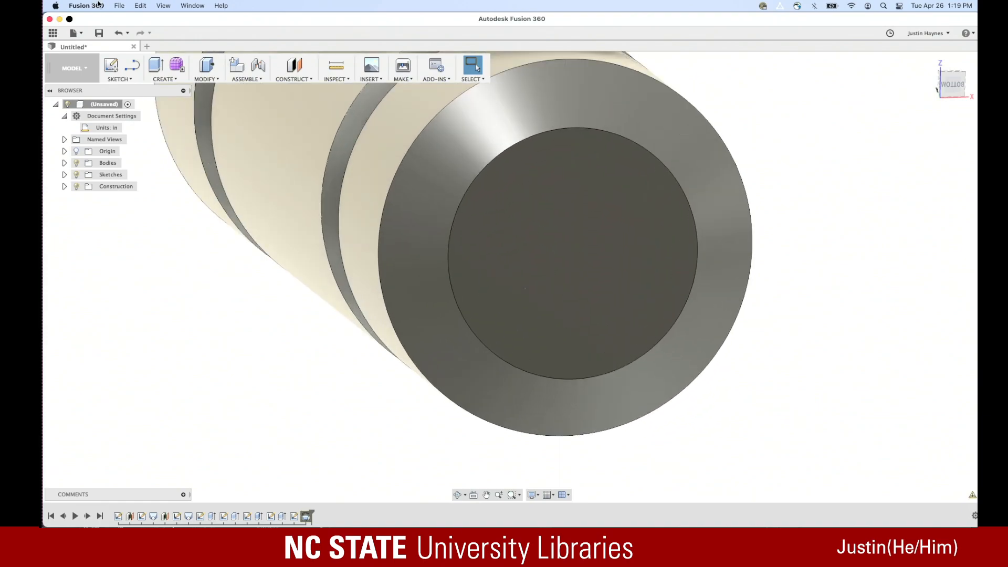
click(119, 79)
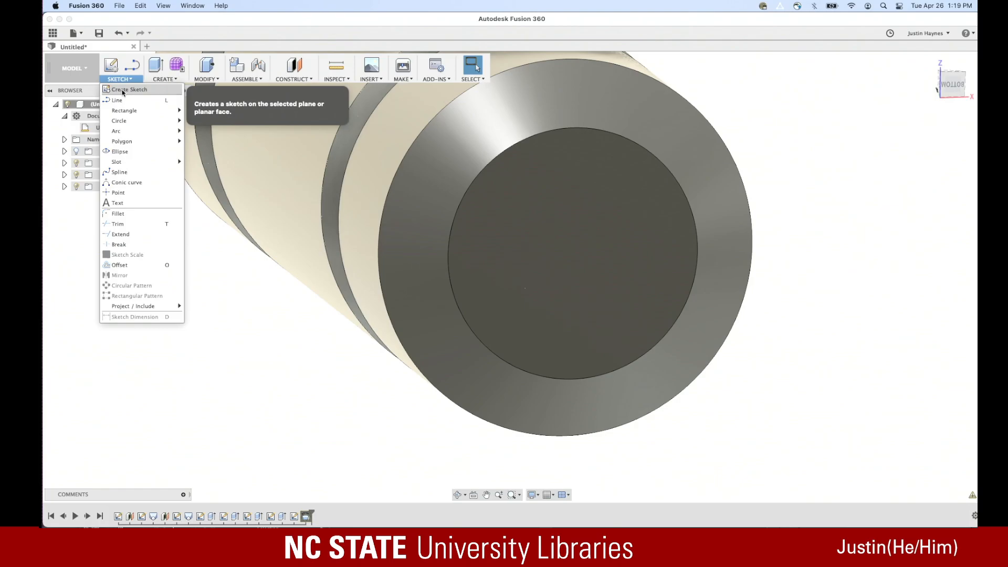
click(122, 90)
click(531, 275)
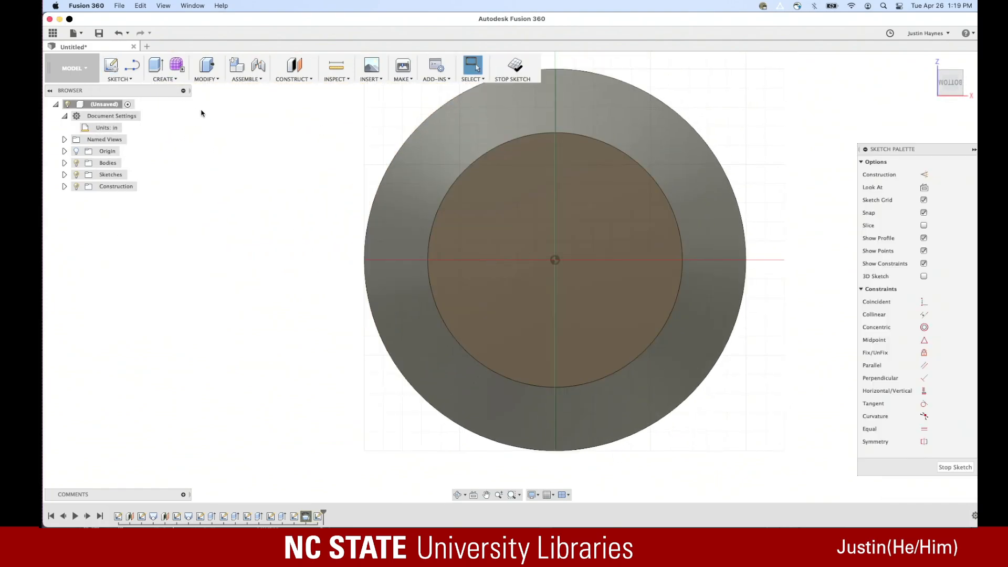
Sketch a circle about 4.72 in in diameter centred on the bottom face and finish the sketch
key(c)
click(556, 259)
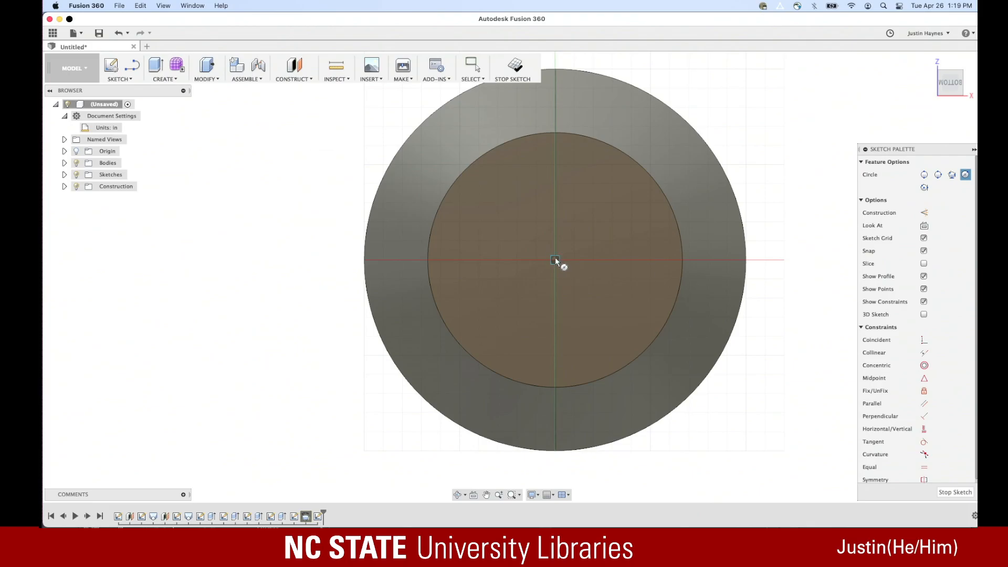
click(645, 259)
key(d)
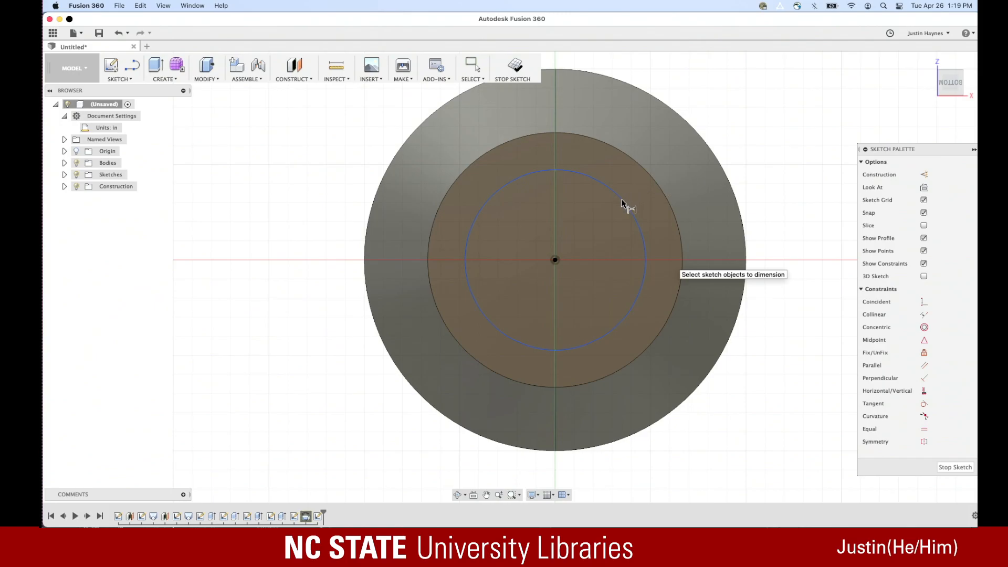
click(955, 471)
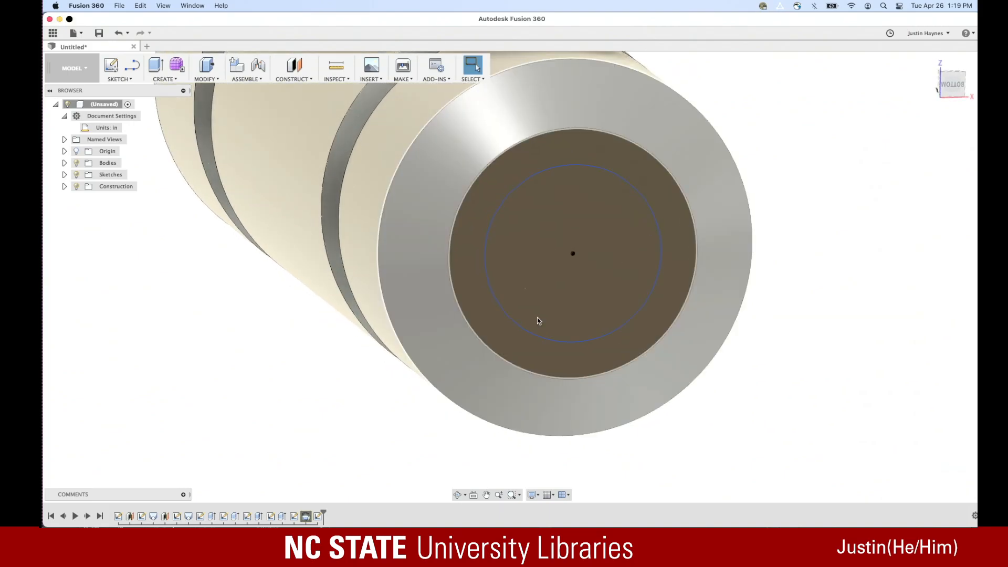
Reopen the bottom face sketch, dimension the circle's diameter as 5 in, and finish the sketch
right_click(316, 520)
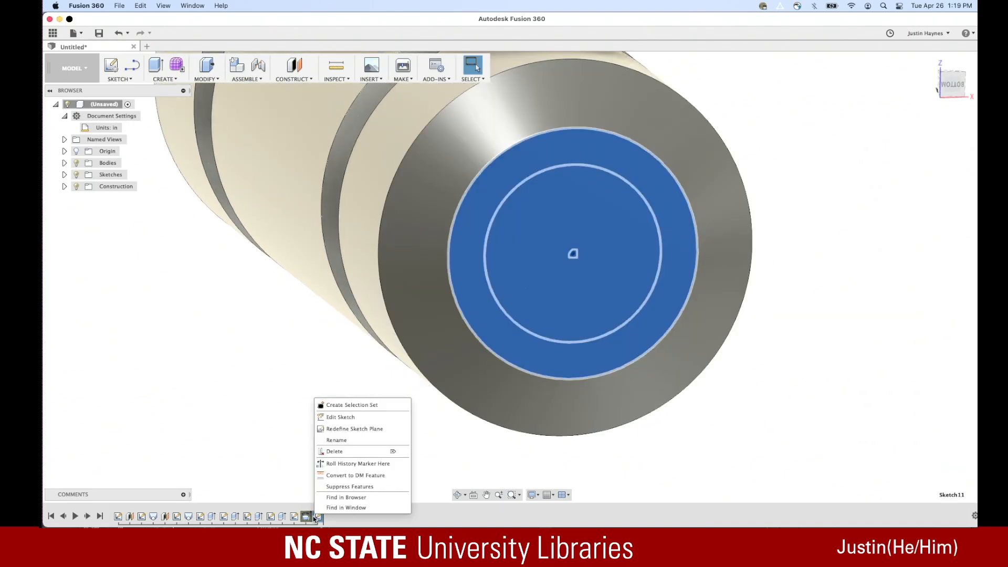
click(341, 417)
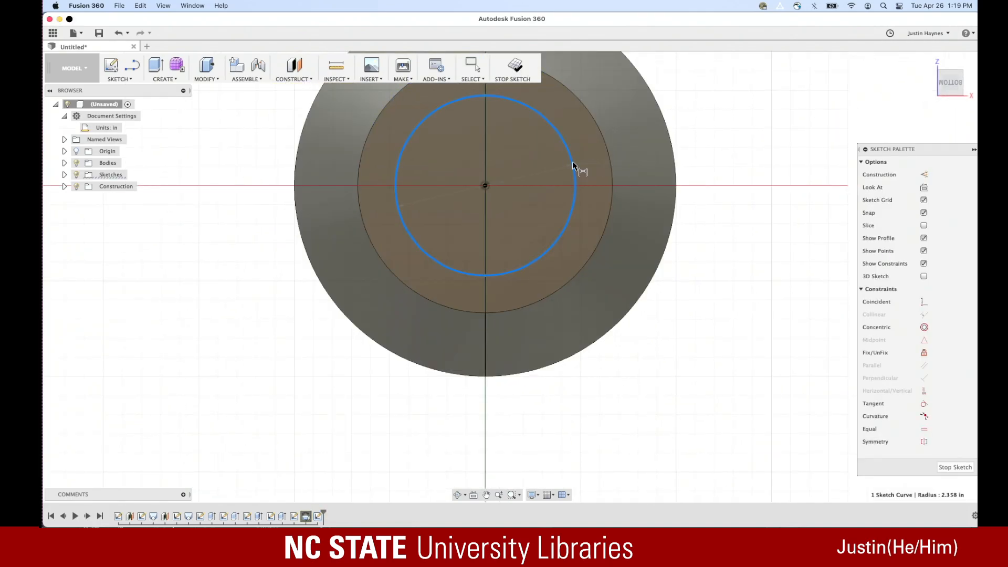
click(574, 188)
click(706, 130)
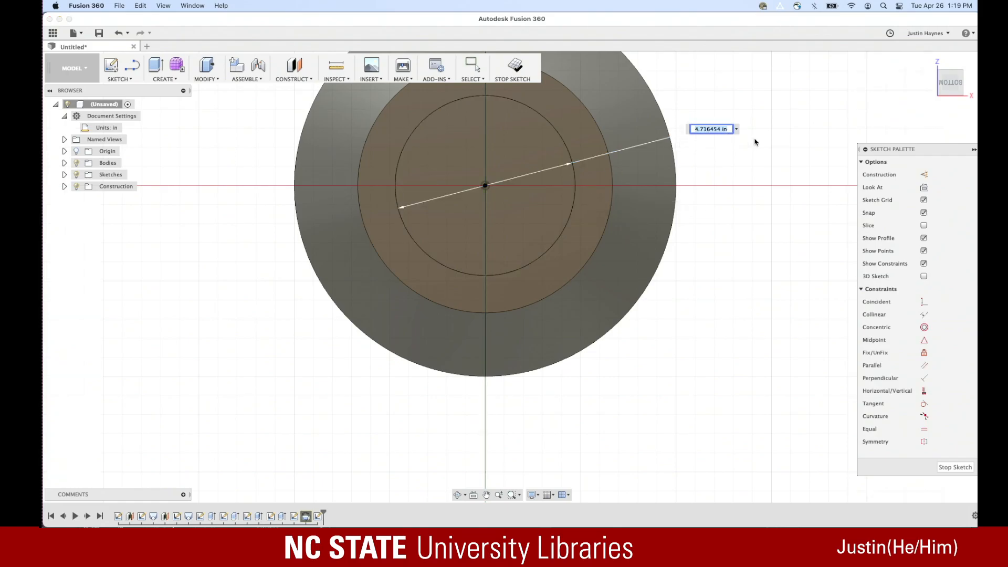
text(5)
key(Return)
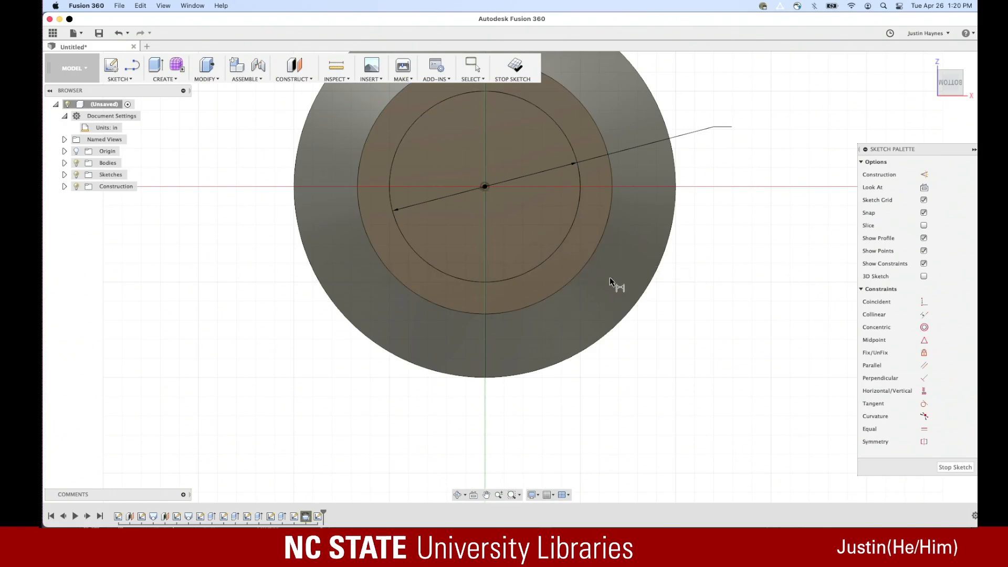
click(949, 468)
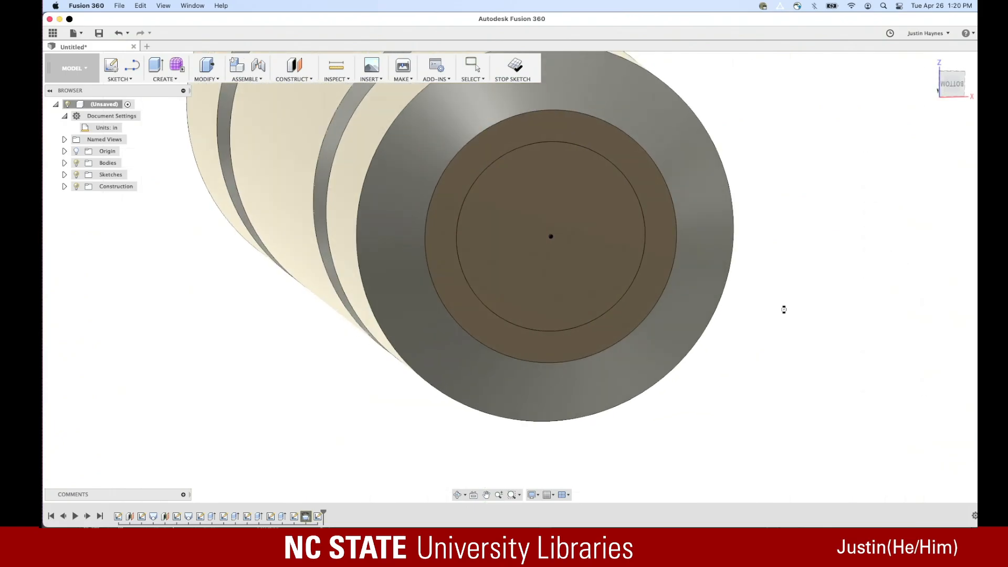
Extrude the 5 in circle -3 in into the bottom end as a cut to form a round recess
click(156, 65)
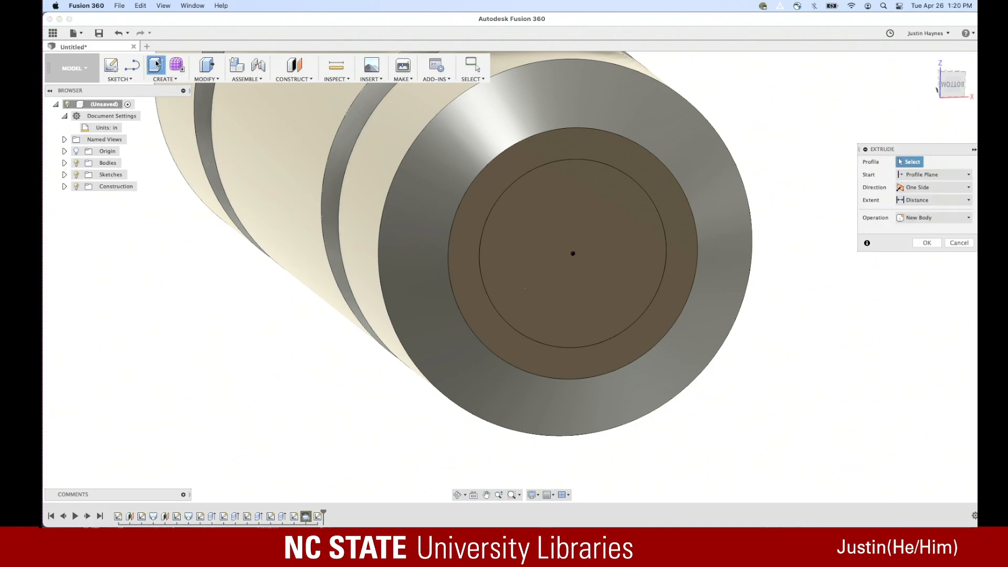
click(522, 257)
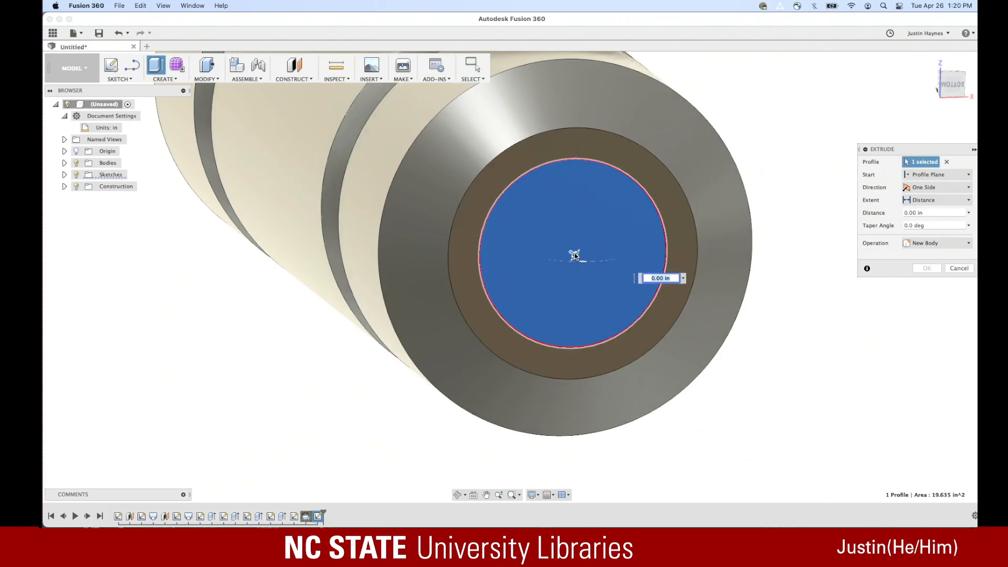
drag(575, 255, 555, 242)
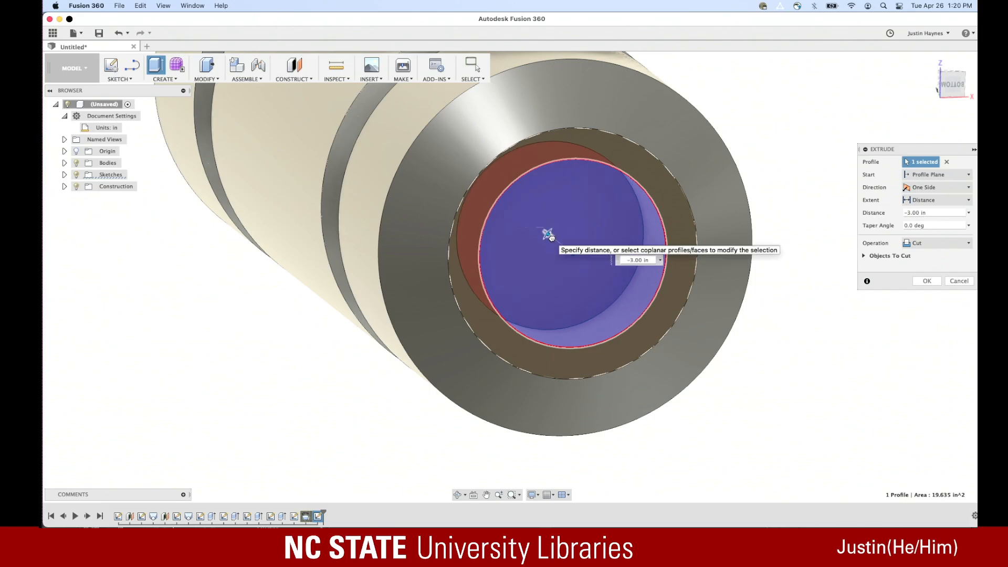
drag(554, 240, 554, 239)
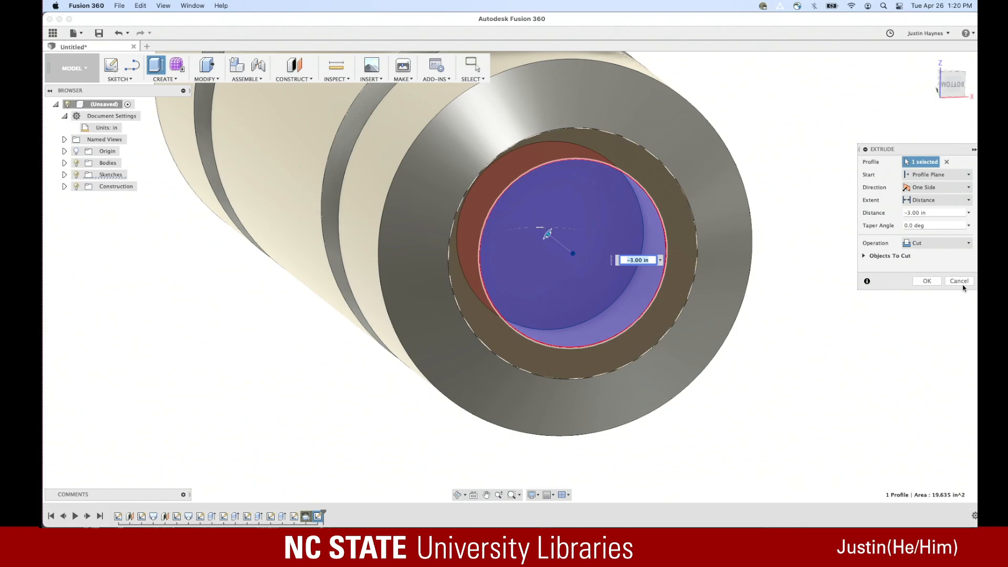
click(927, 281)
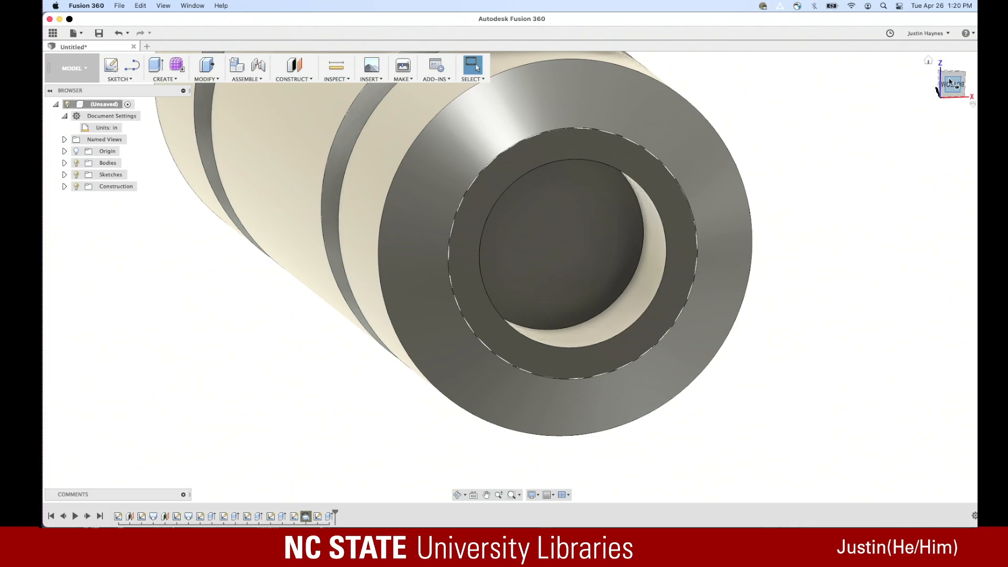
click(944, 73)
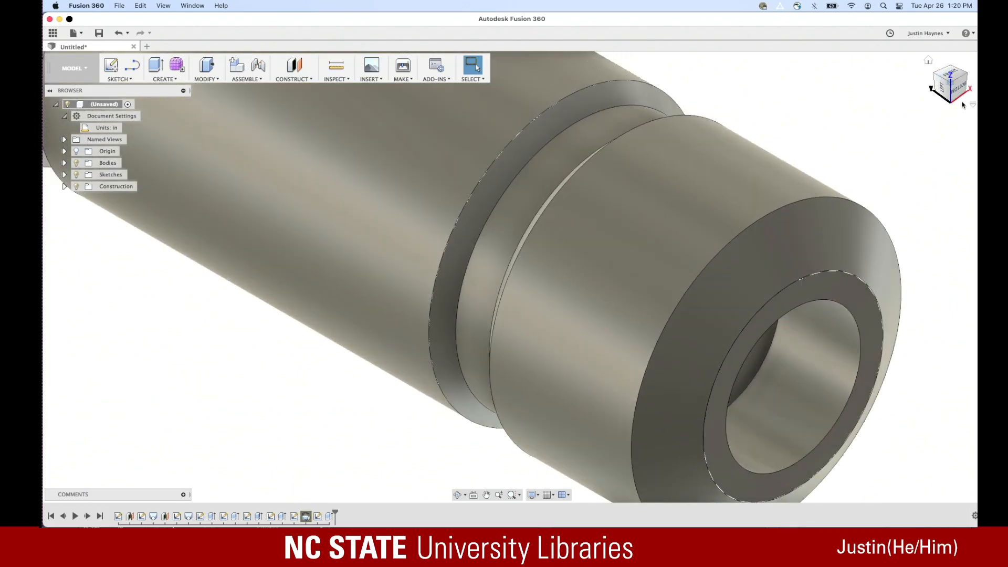
Sketch a circle about 2.64 in in diameter centred on the floor of the bottom end's recess
scroll(918, 171, right, 2)
scroll(918, 171, down, 1)
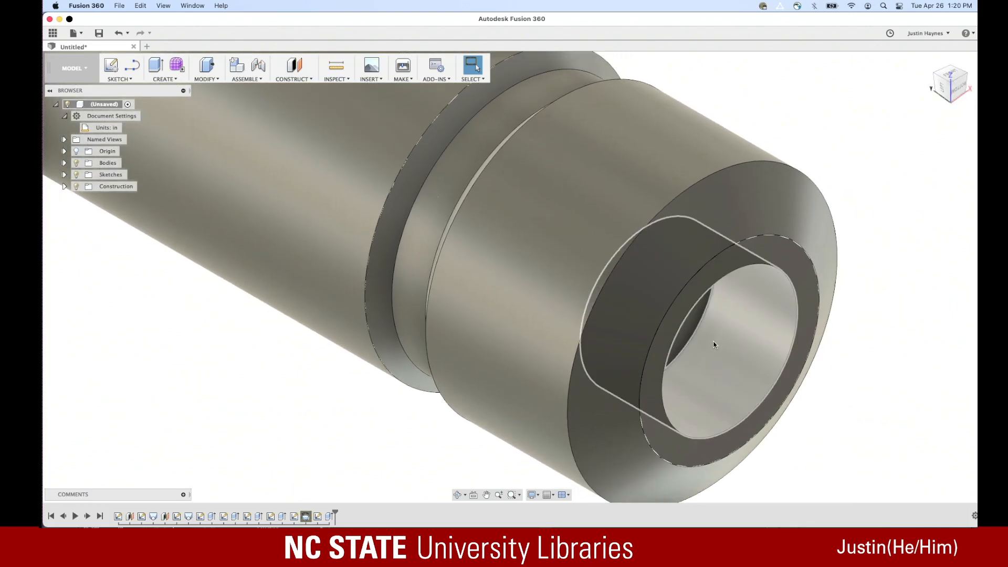
click(957, 92)
scroll(747, 216, up, 2)
scroll(748, 216, left, 2)
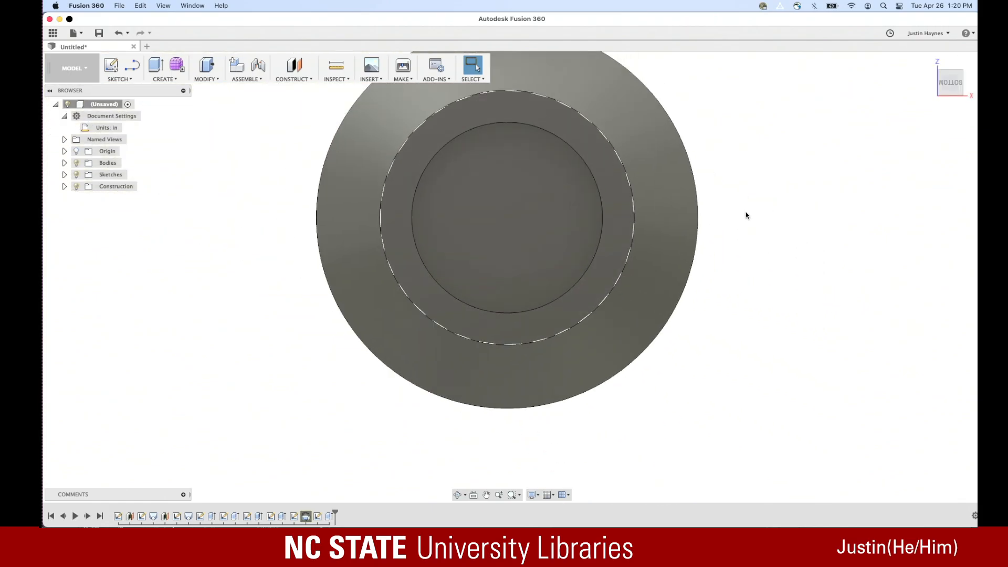
scroll(747, 216, up, 2)
scroll(747, 216, left, 1)
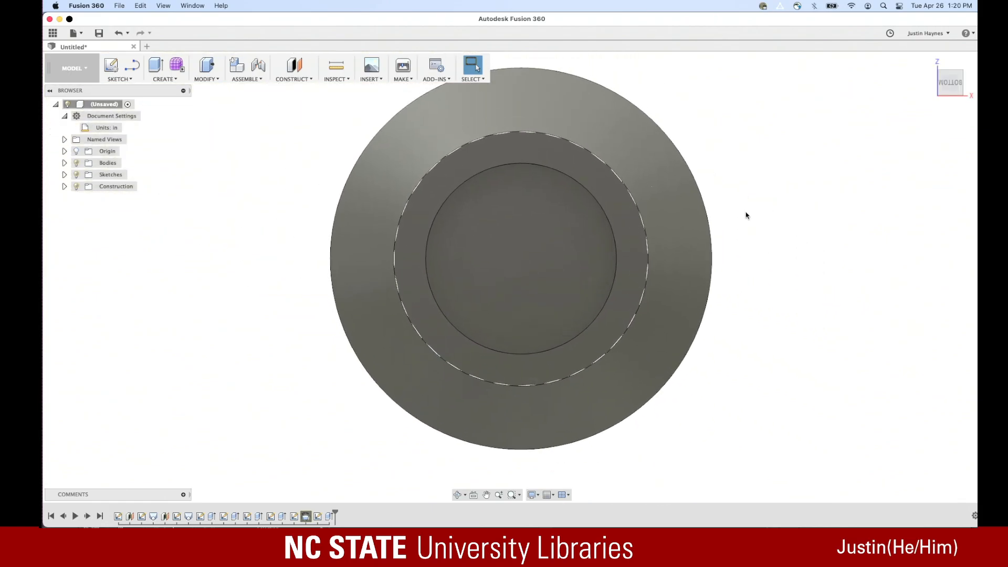
scroll(735, 214, up, 2)
scroll(735, 214, left, 1)
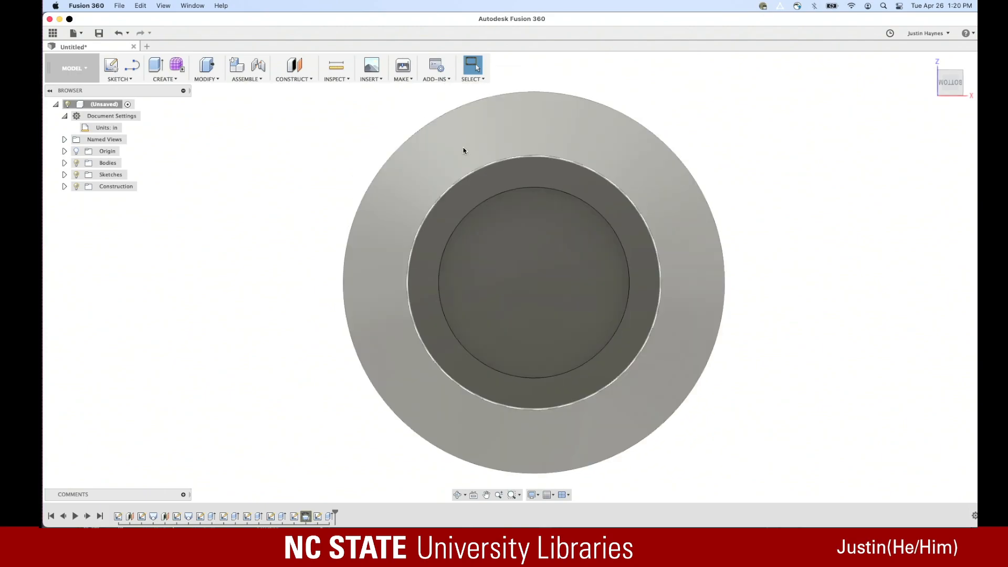
click(129, 79)
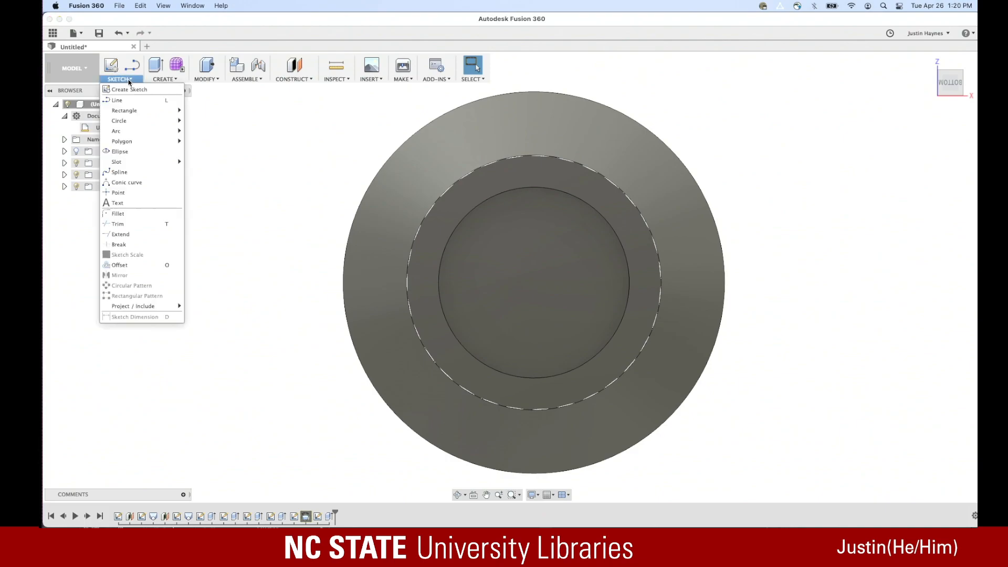
mouse_move(129, 126)
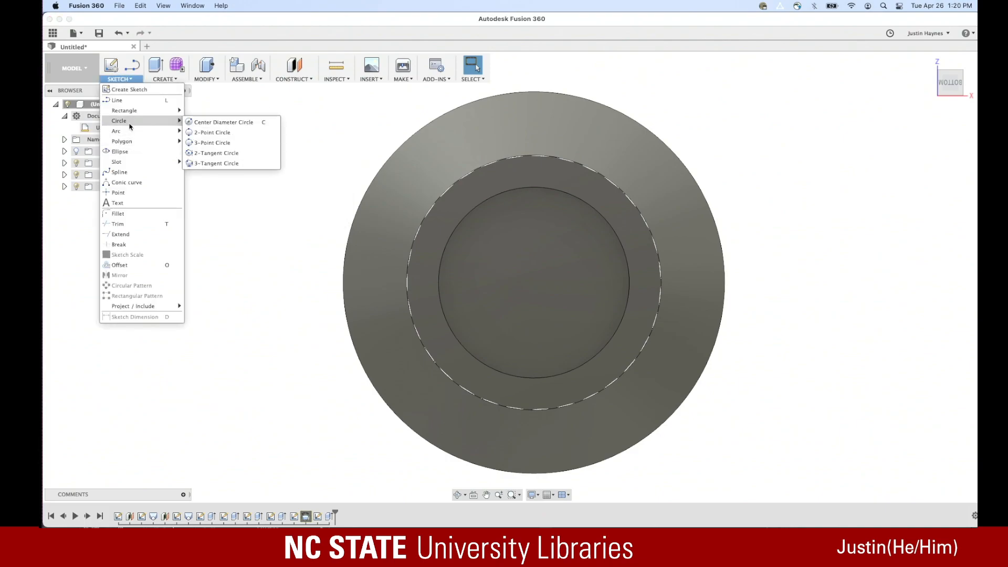
click(219, 126)
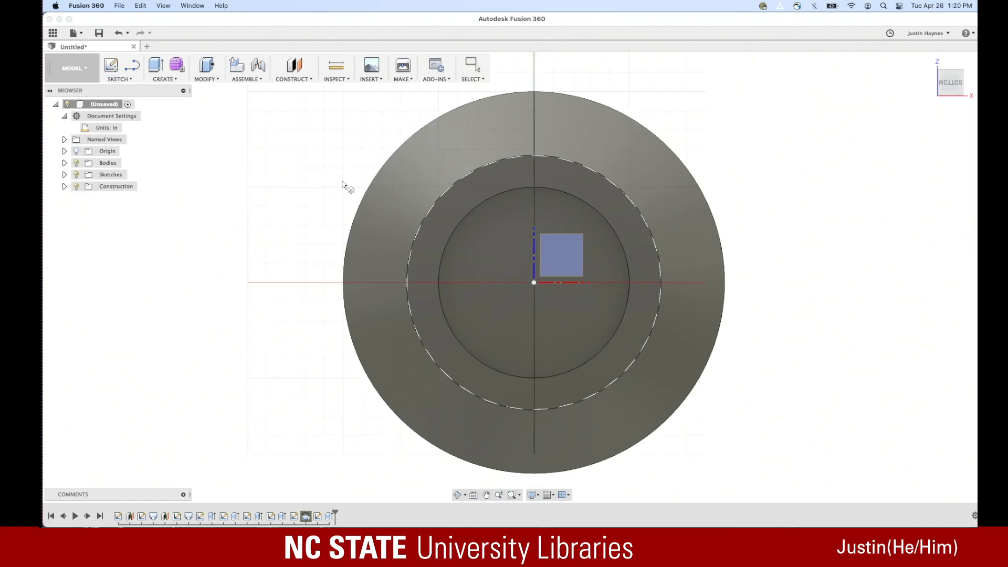
click(540, 294)
click(503, 292)
click(539, 257)
key(Escape)
Dimension the recess floor circle's diameter as 2.5 in
click(530, 250)
key(d)
click(721, 228)
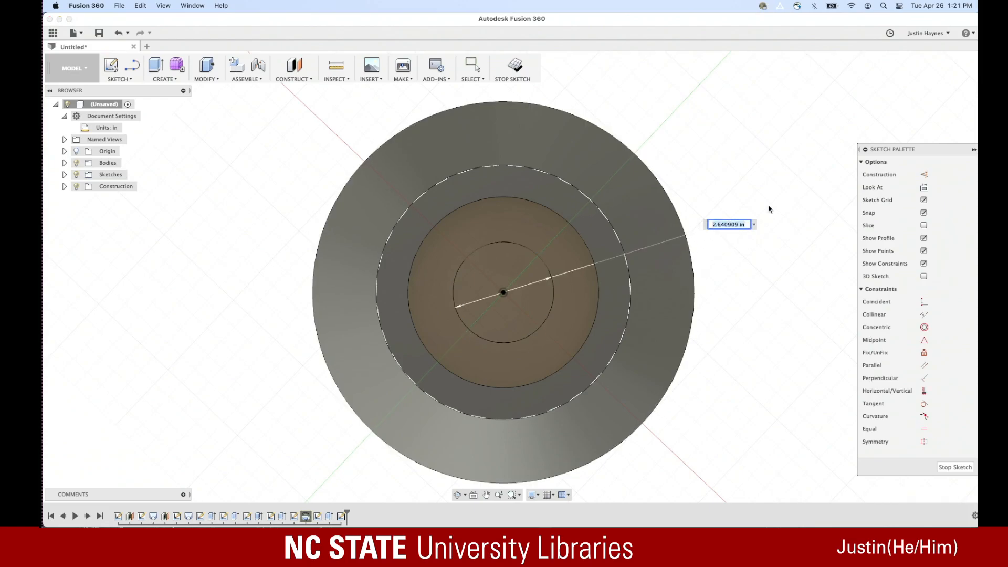
text(2.)
key(Return)
Offset the recess floor circle inward by -0.25 in to create a concentric inner circle
scroll(575, 207, up, 3)
scroll(572, 215, up, 3)
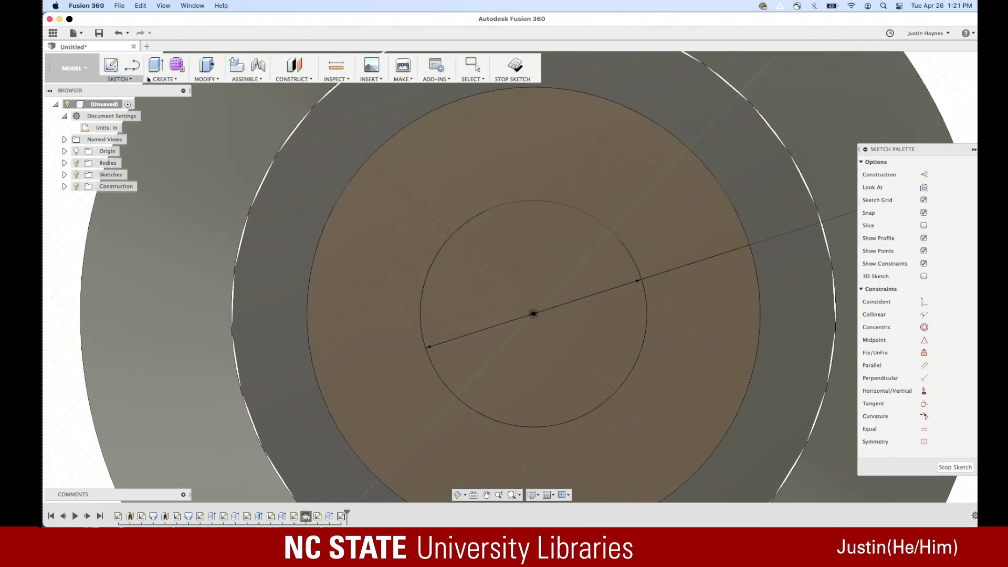
click(164, 79)
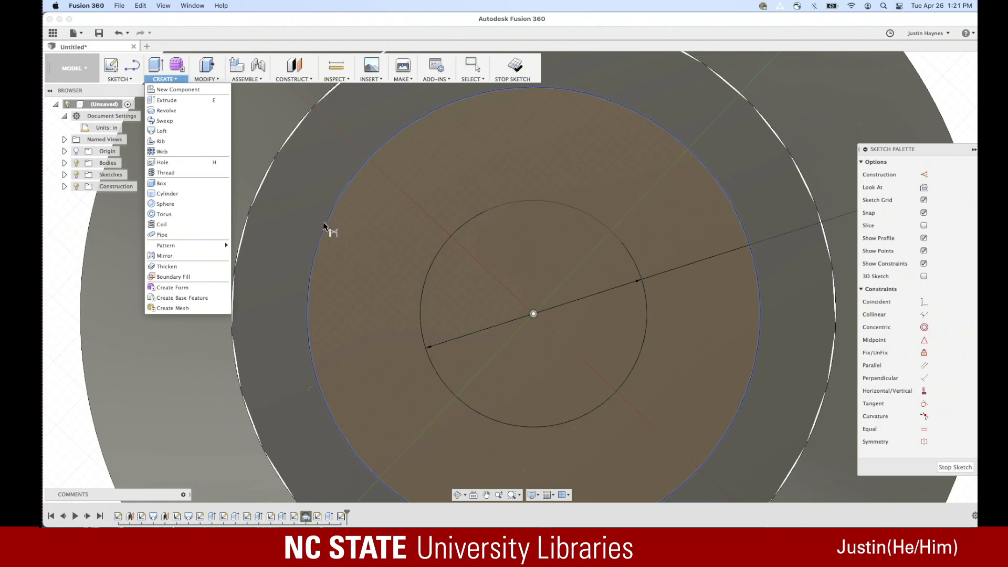
mouse_move(128, 82)
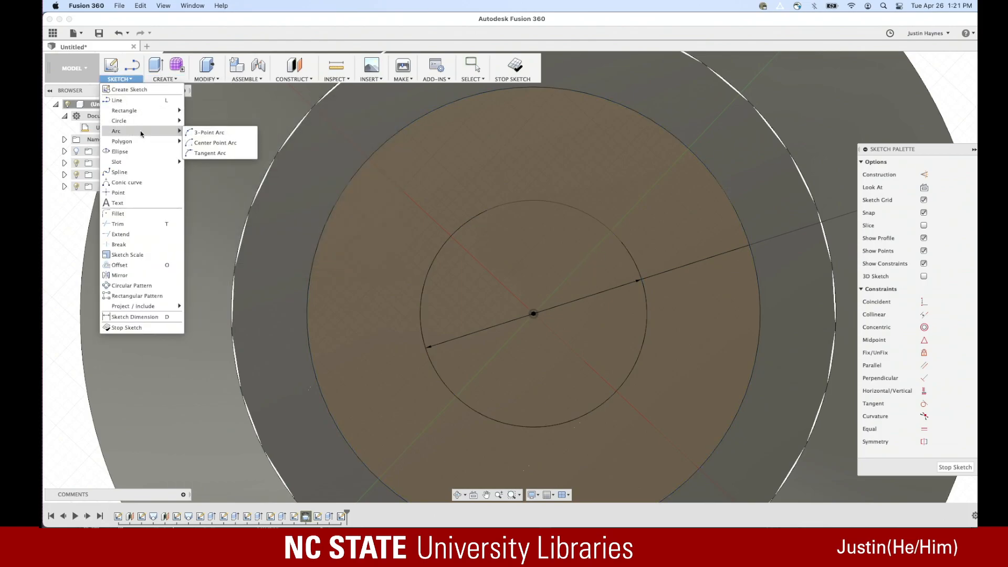
mouse_move(174, 82)
mouse_move(209, 78)
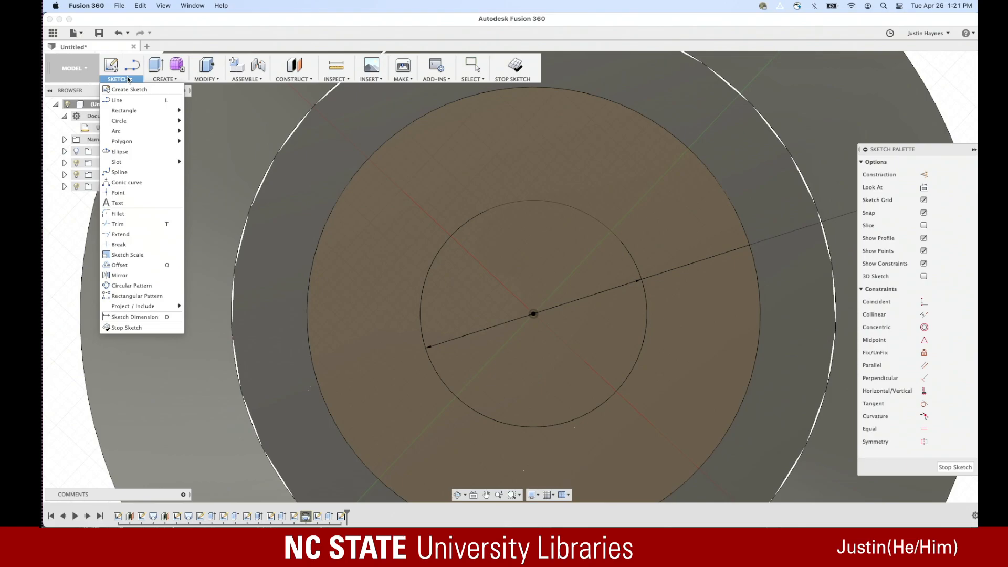
click(134, 267)
click(608, 227)
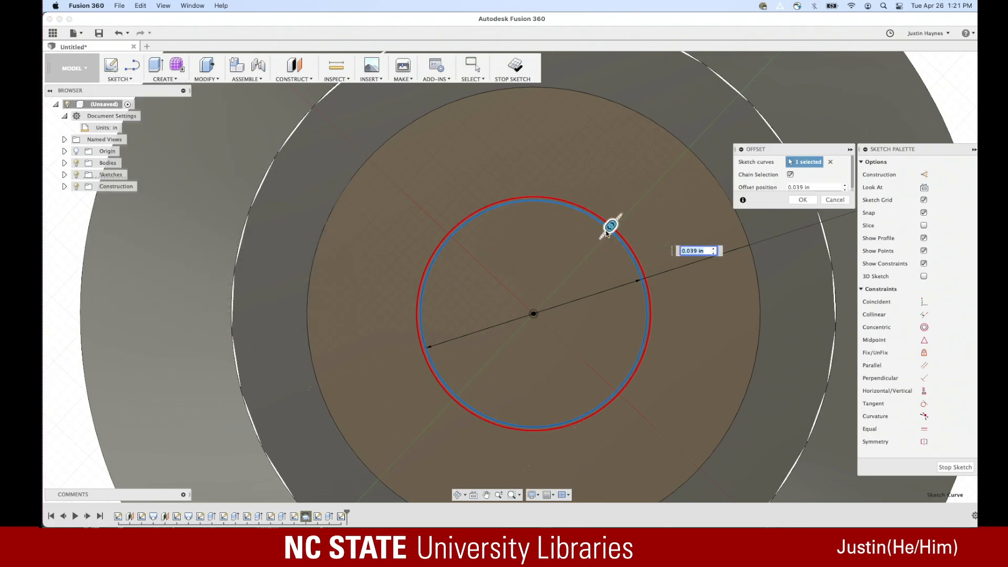
drag(610, 227, 604, 236)
click(809, 186)
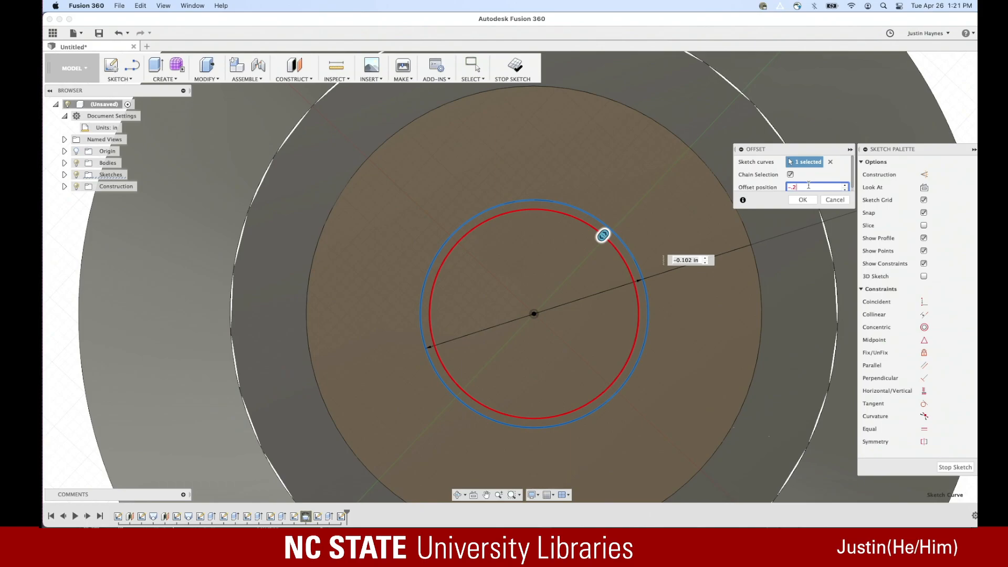
text(-.25)
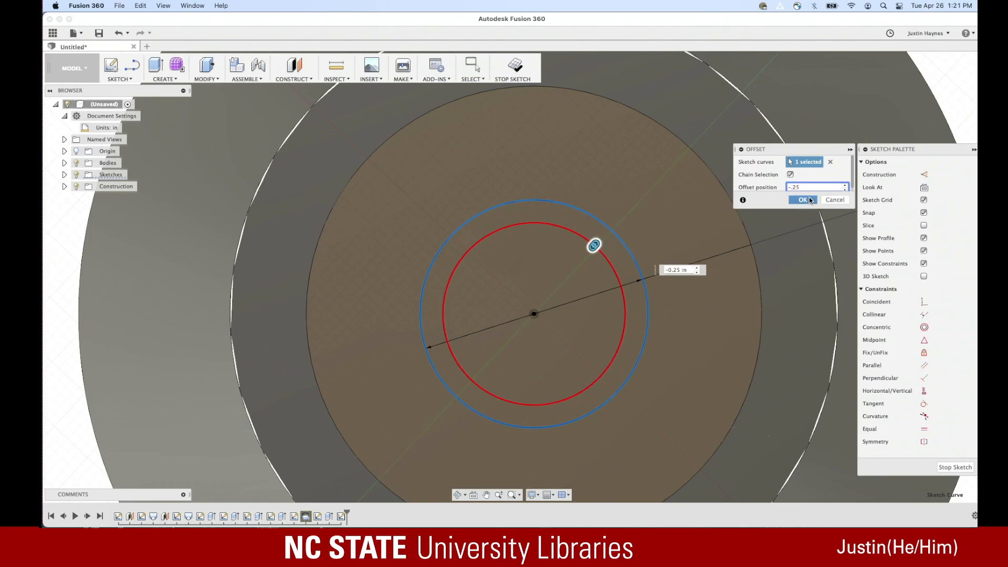
click(808, 198)
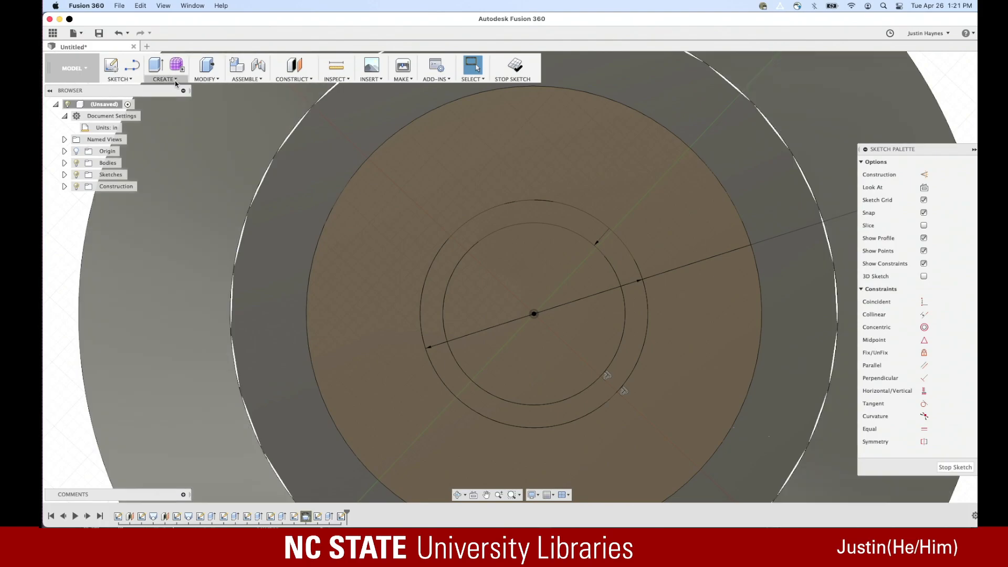
Extrude the ring between the two concentric circles 0.5 in from the recess floor, joining it to the body
click(175, 78)
click(167, 101)
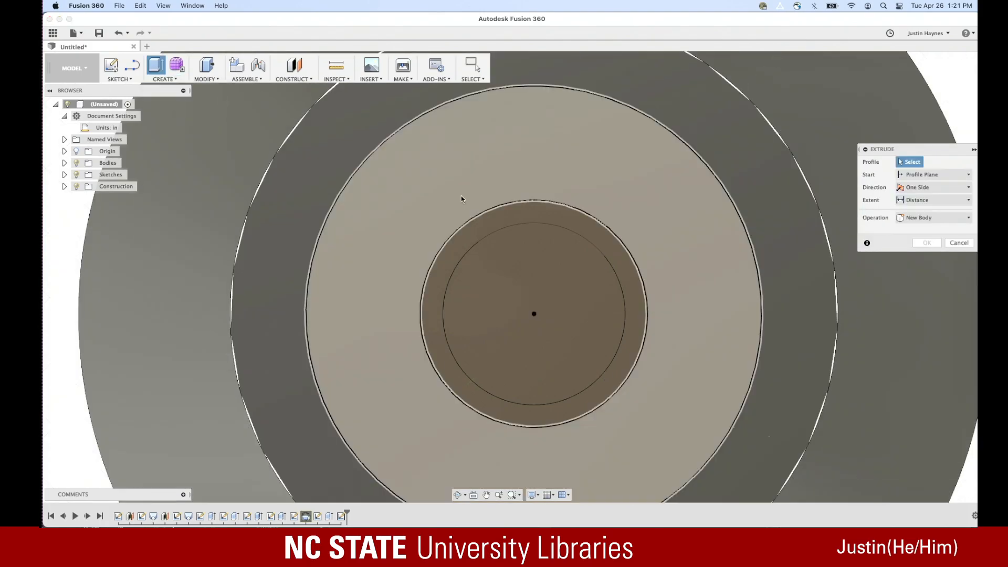
click(495, 221)
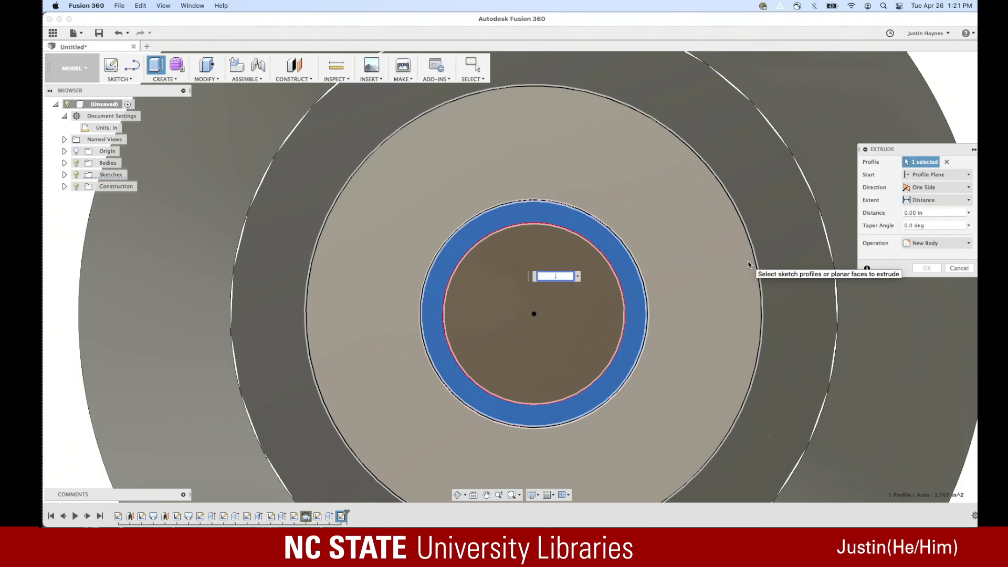
text(.5)
key(Tab)
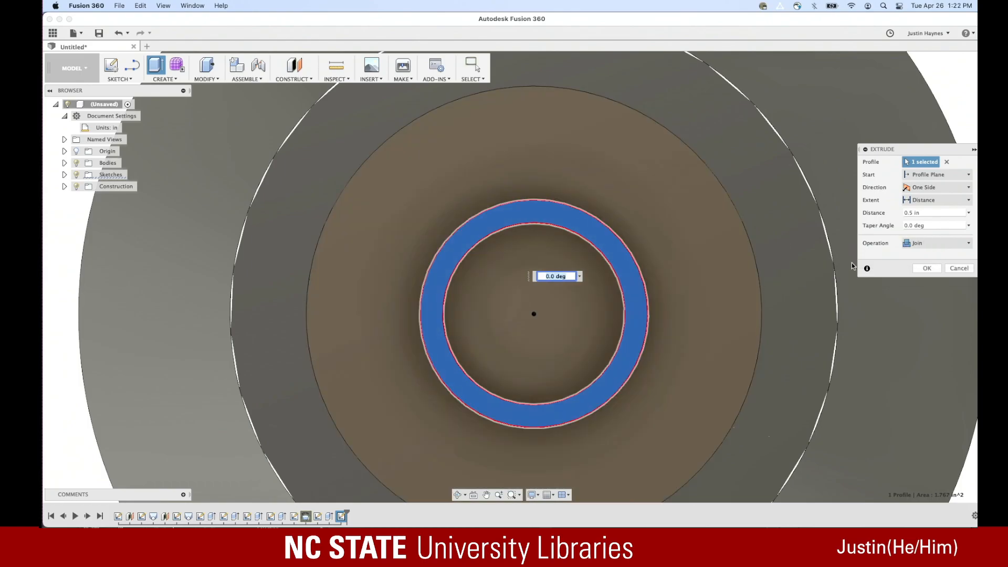
click(927, 269)
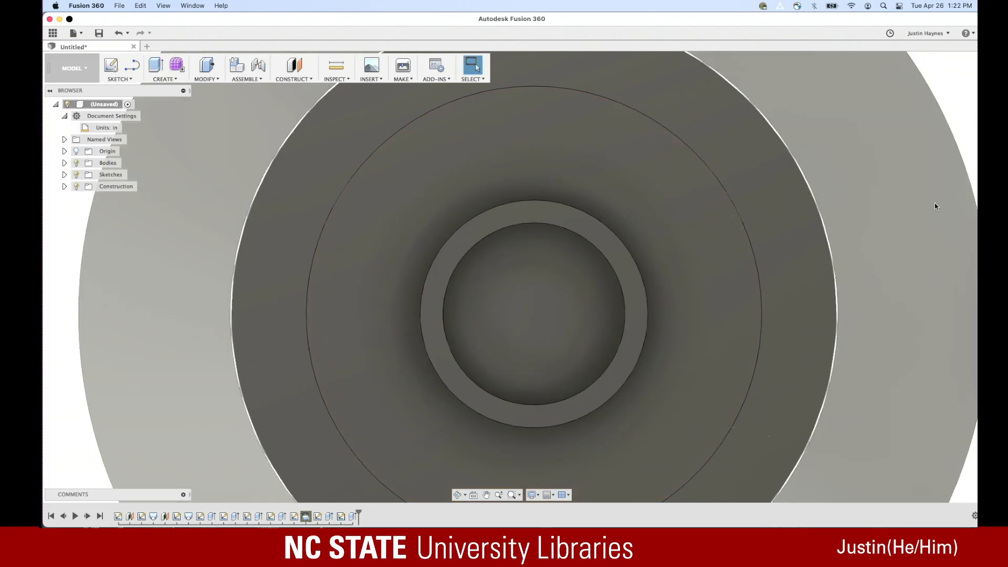
Examine the raised ring inside the recess and the surrounding bottom end from an angled view
scroll(934, 203, right, 3)
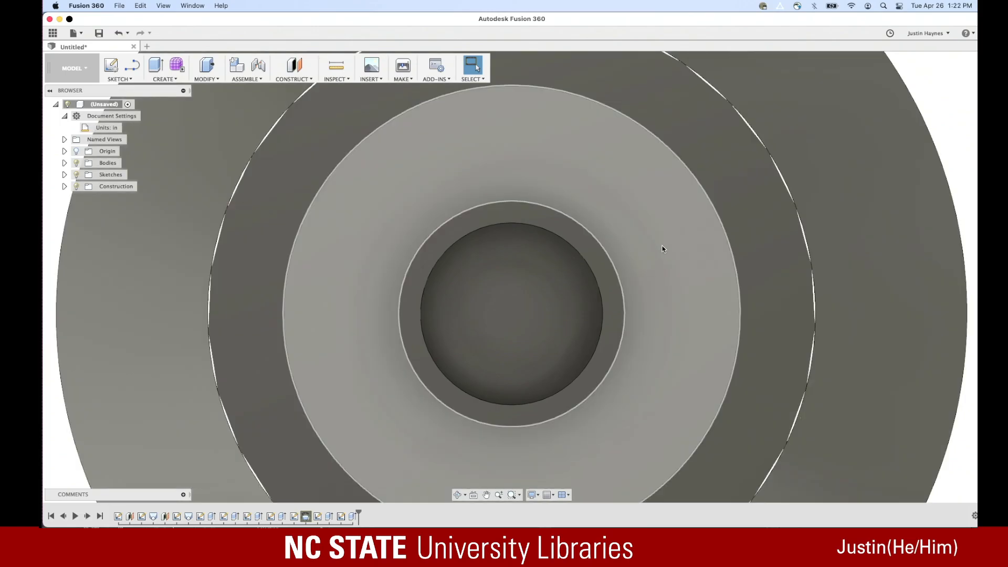
shift+middle_drag(701, 223, 172, 402)
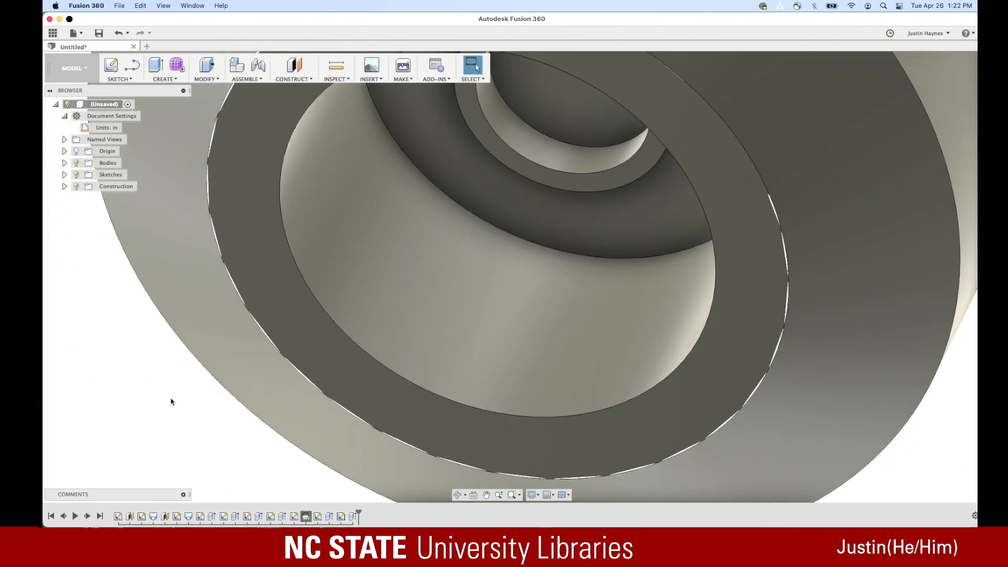
scroll(259, 247, down, 5)
shift+middle_drag(265, 247, 651, 317)
key(Escape)
click(534, 181)
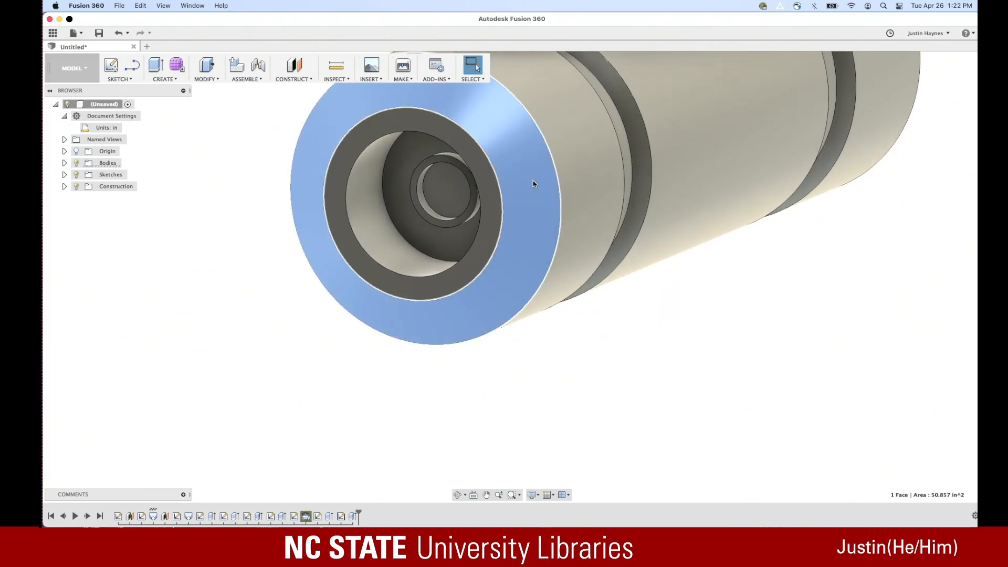
click(571, 154)
click(703, 374)
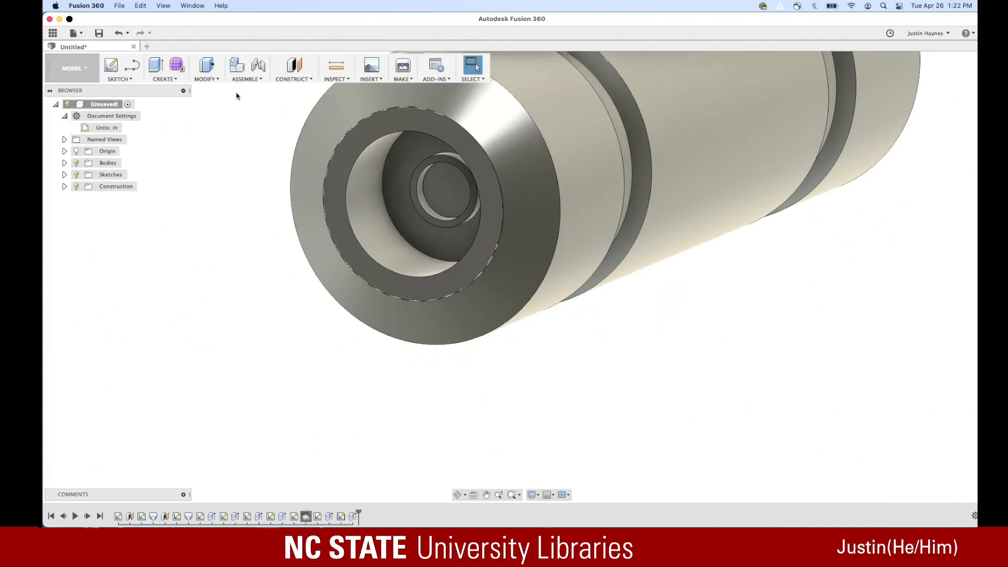
click(296, 79)
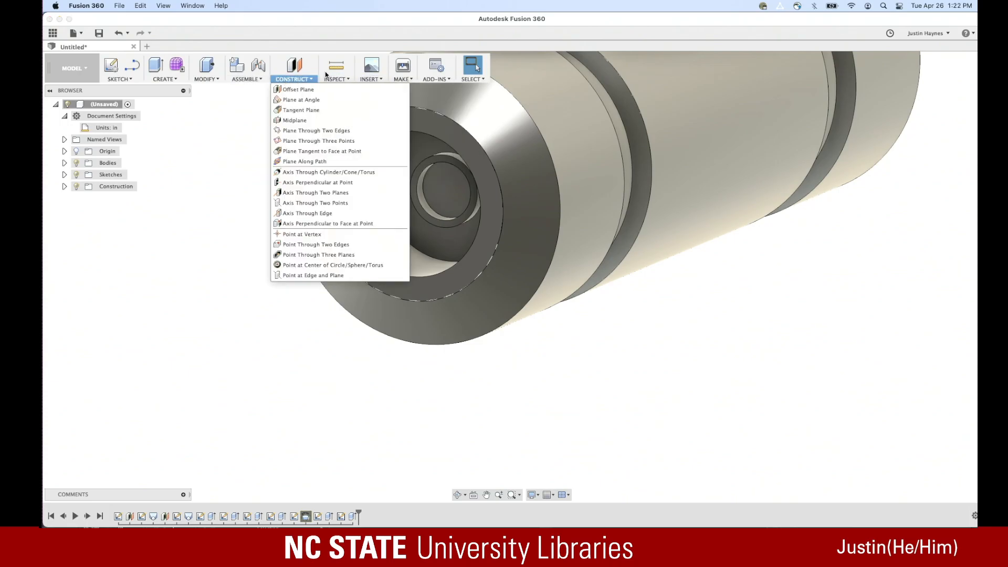
mouse_move(330, 80)
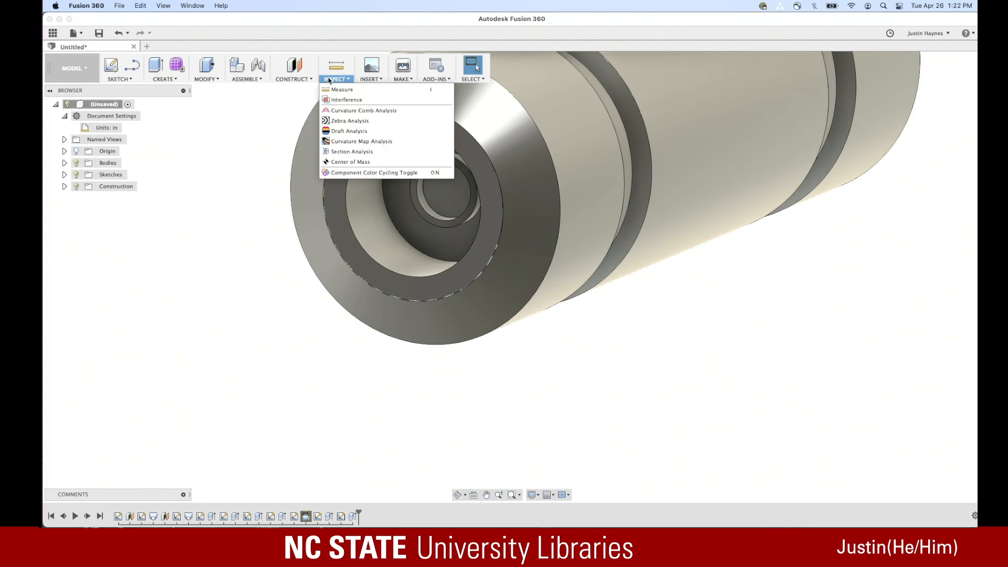
click(592, 333)
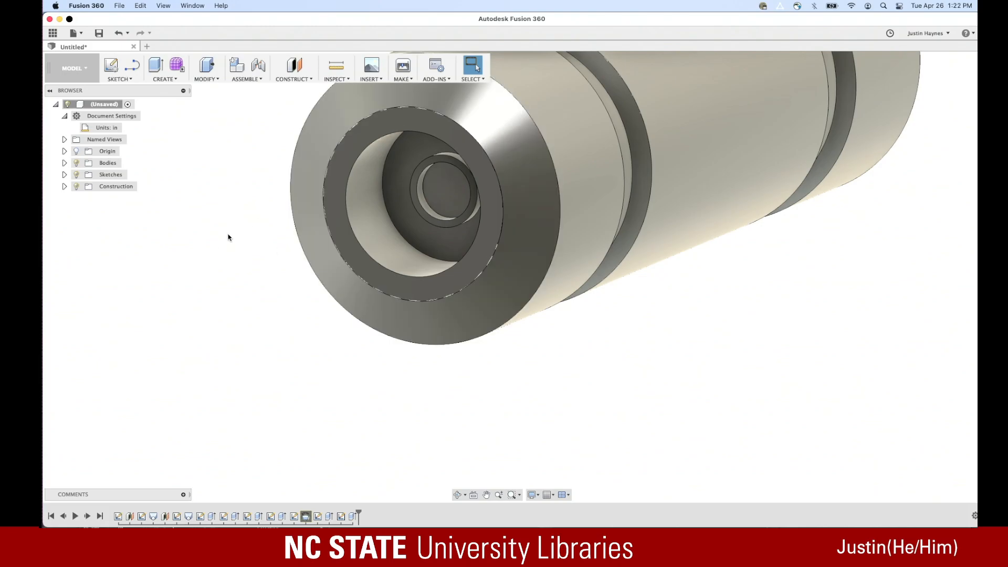
Try a full-length ANSI Unified Screw Threads thread on the inner cylindrical face of the raised ring in the recess
mouse_move(214, 266)
shift+middle_down()
mouse_move(243, 255)
mouse_move(248, 273)
mouse_move(231, 271)
shift+middle_up()
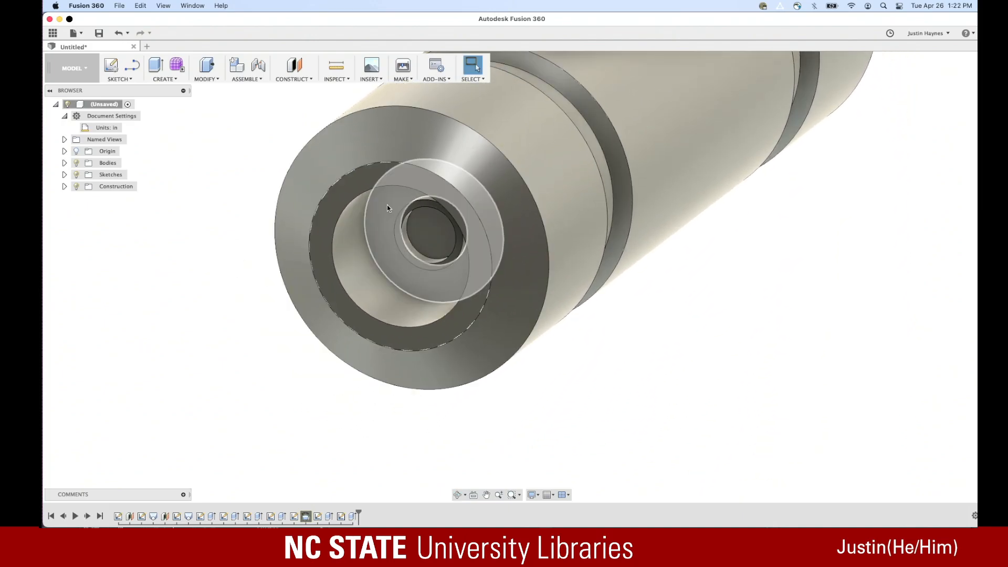
scroll(405, 185, up, 10)
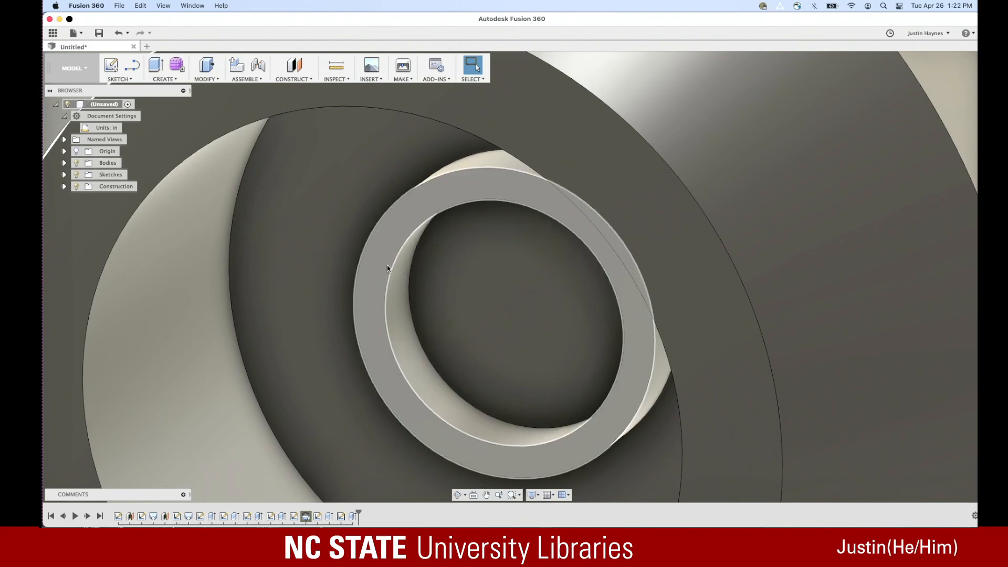
click(392, 268)
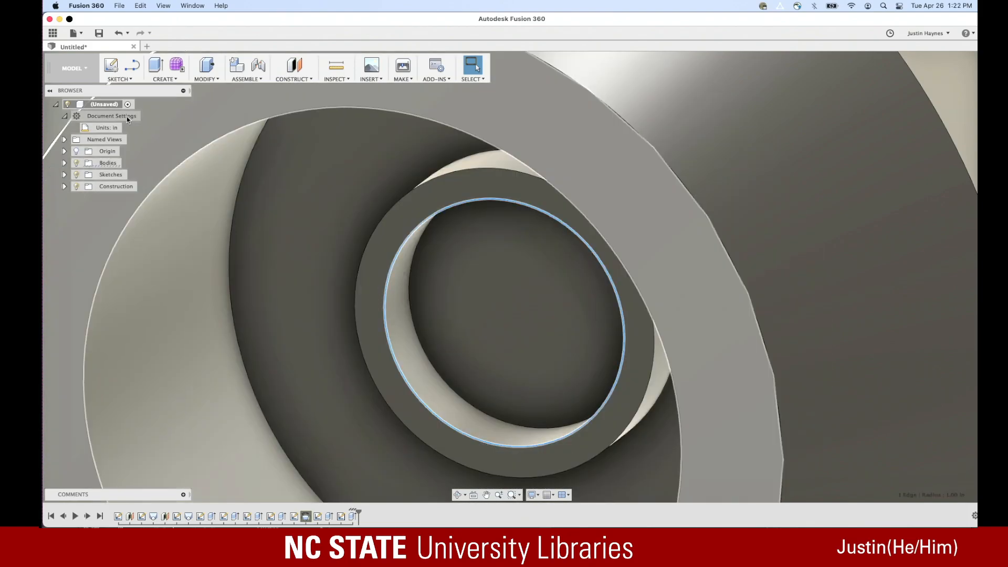
click(213, 80)
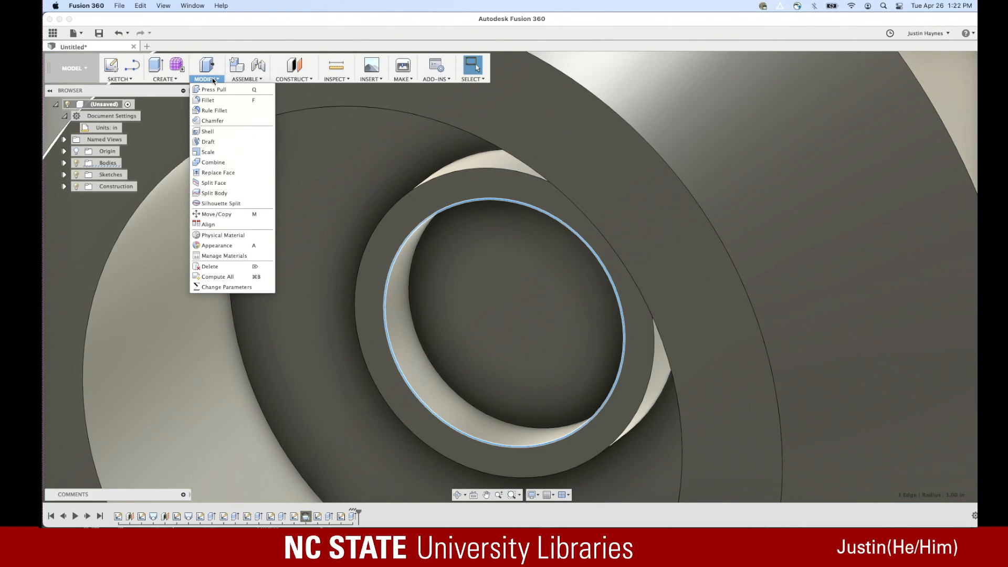
mouse_move(176, 83)
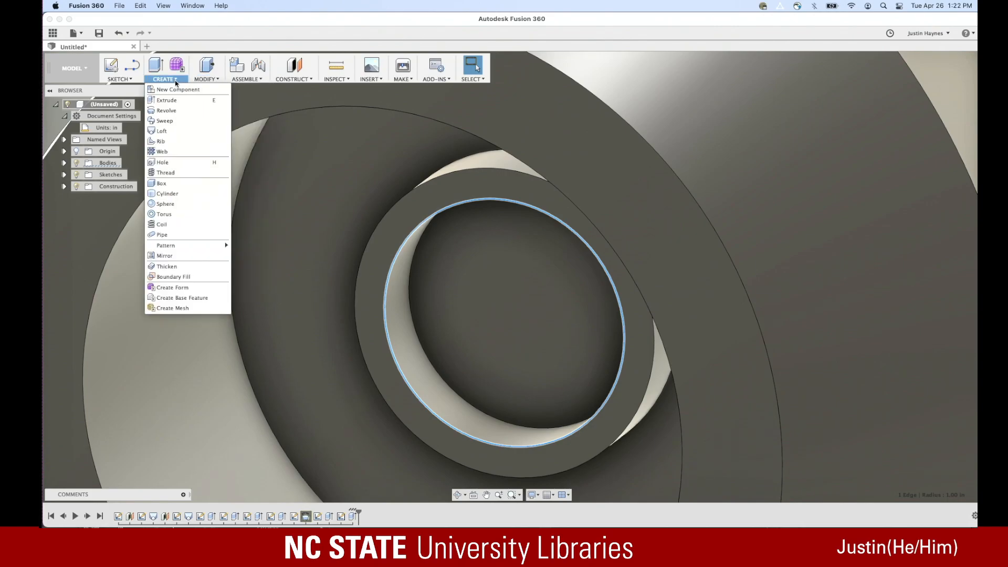
click(166, 173)
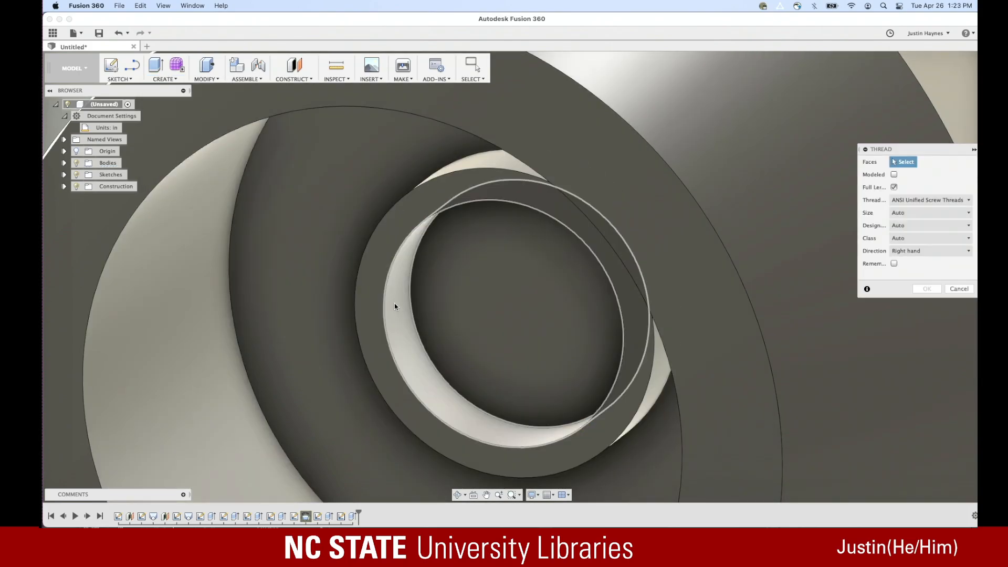
click(395, 307)
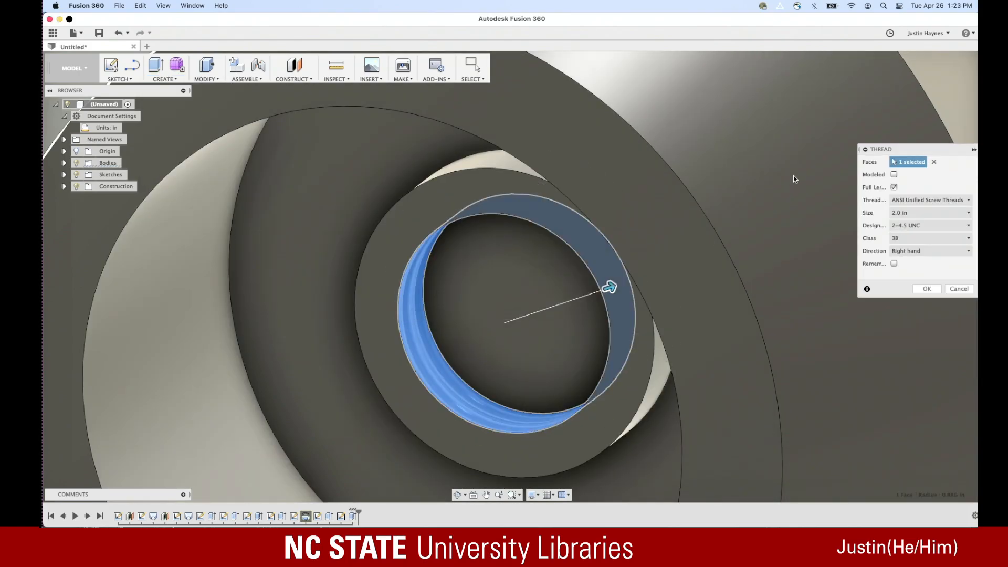
click(925, 202)
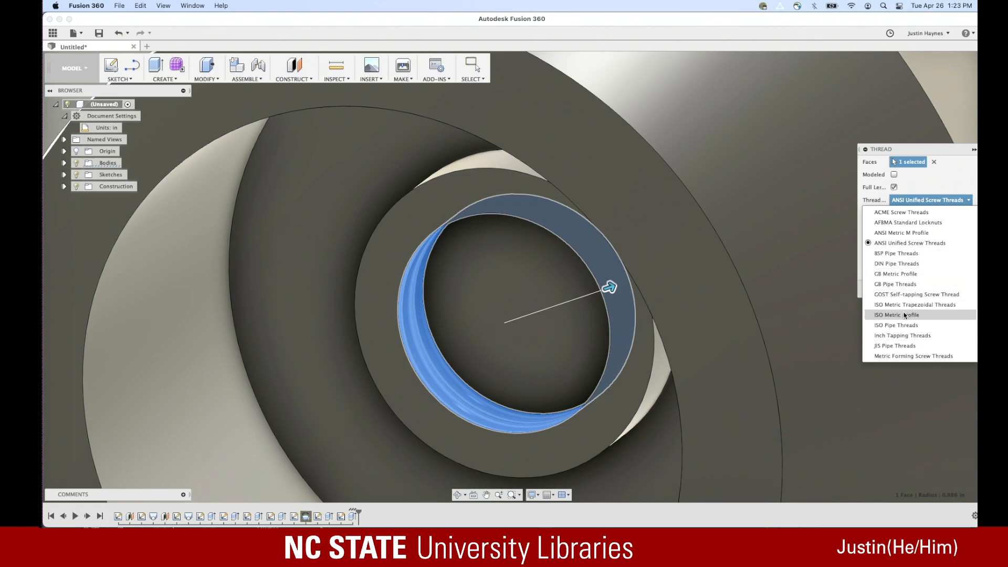
click(911, 243)
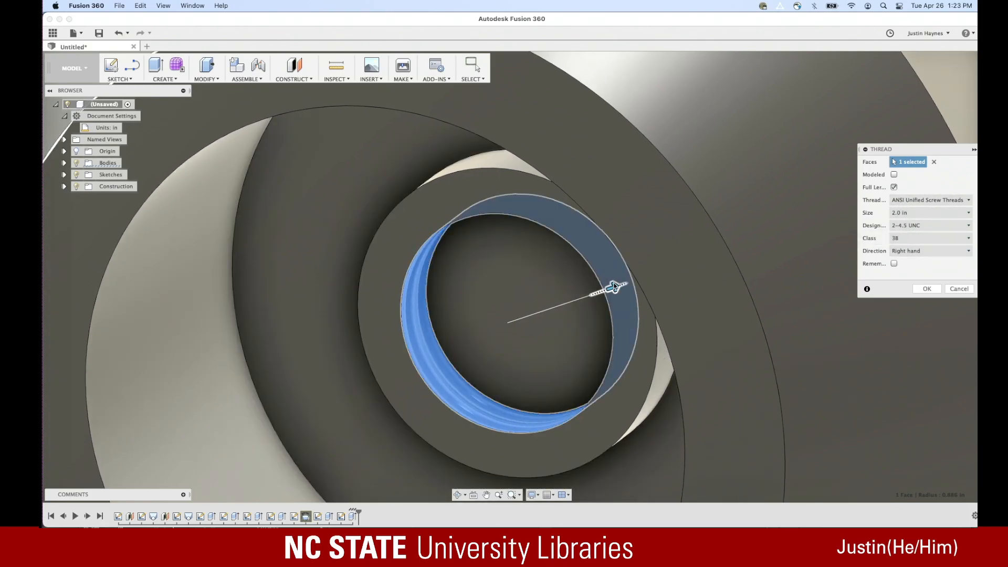
mouse_move(620, 279)
mouse_down()
mouse_move(610, 282)
mouse_move(647, 260)
mouse_move(616, 275)
mouse_up()
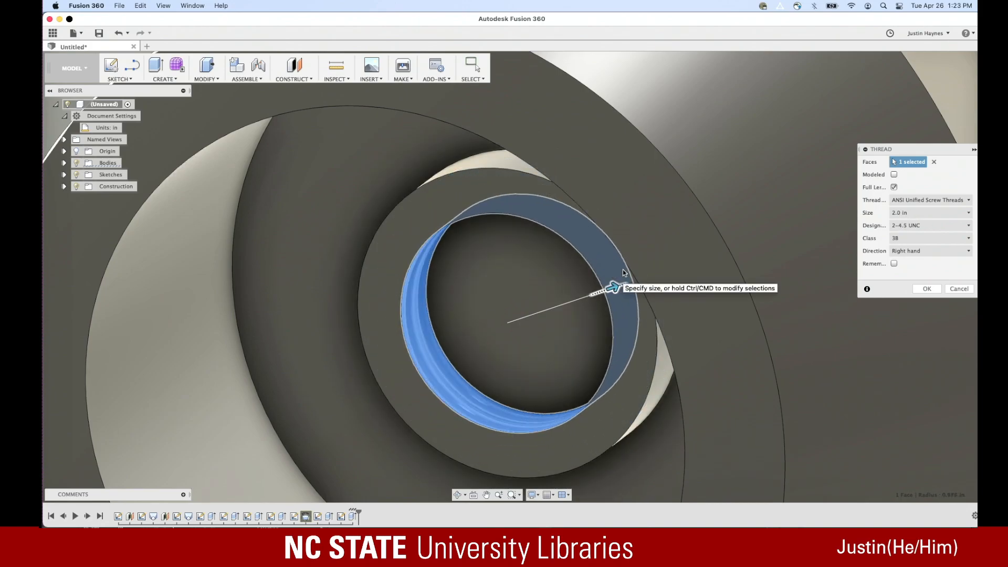
Try thread class 1B, the 2-18 UNS designation and class 2B on the ring's inner face
click(919, 238)
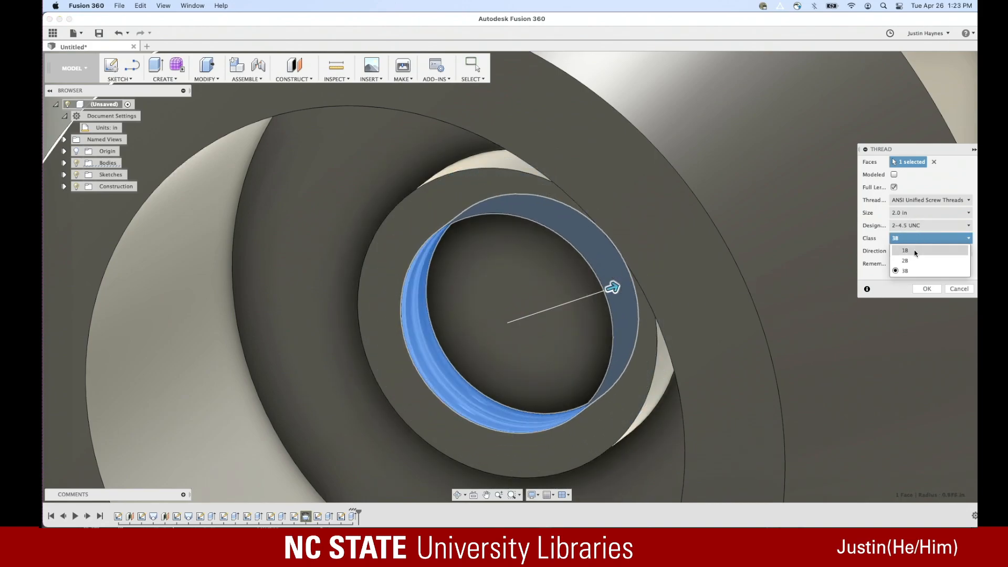
click(915, 250)
click(925, 256)
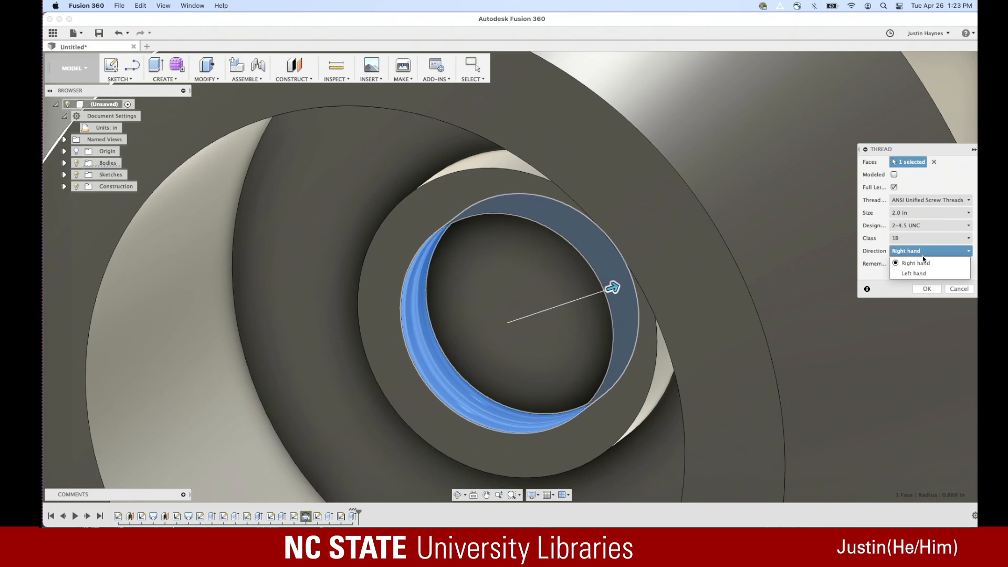
click(928, 258)
click(925, 227)
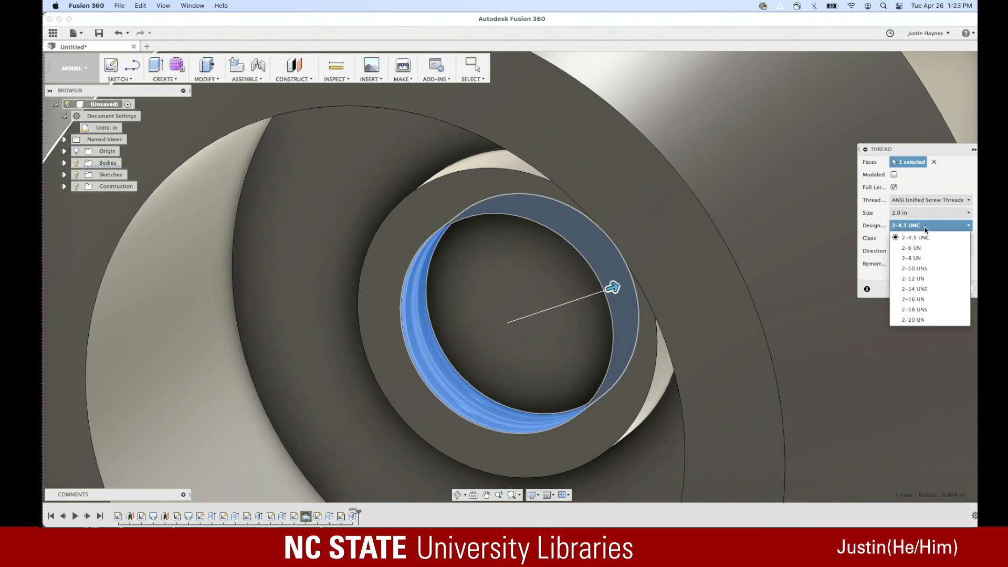
click(921, 312)
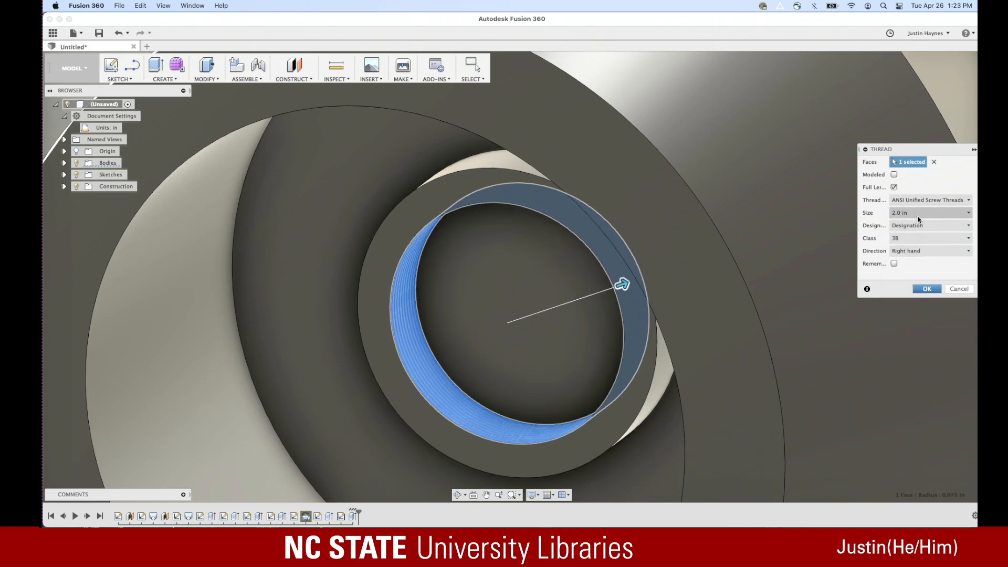
click(915, 250)
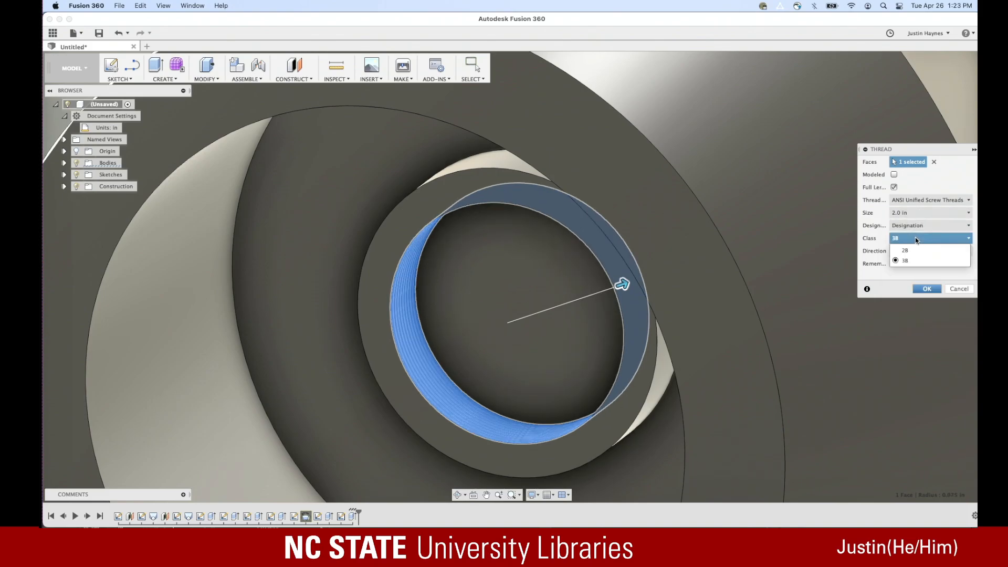
click(913, 250)
Try ACME Screw Threads at size 4 for the ring's inner face, and abandon the thread
click(914, 203)
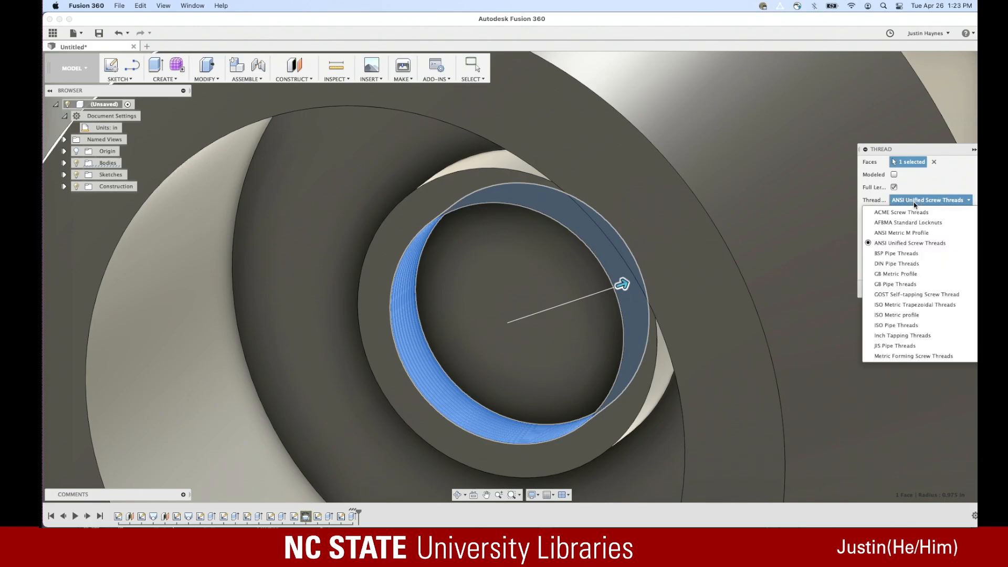
click(909, 212)
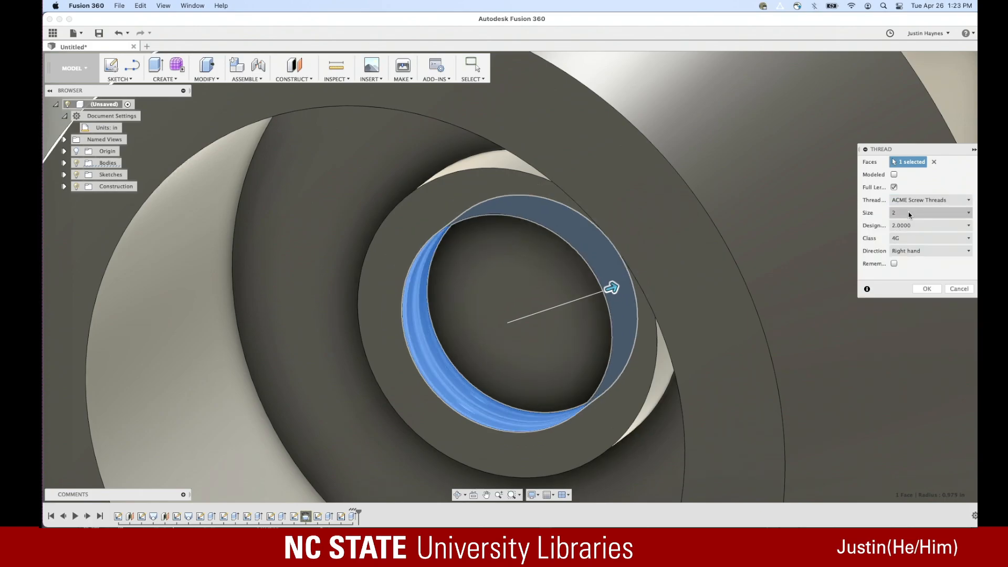
click(913, 213)
scroll(908, 286, down, 5)
click(899, 284)
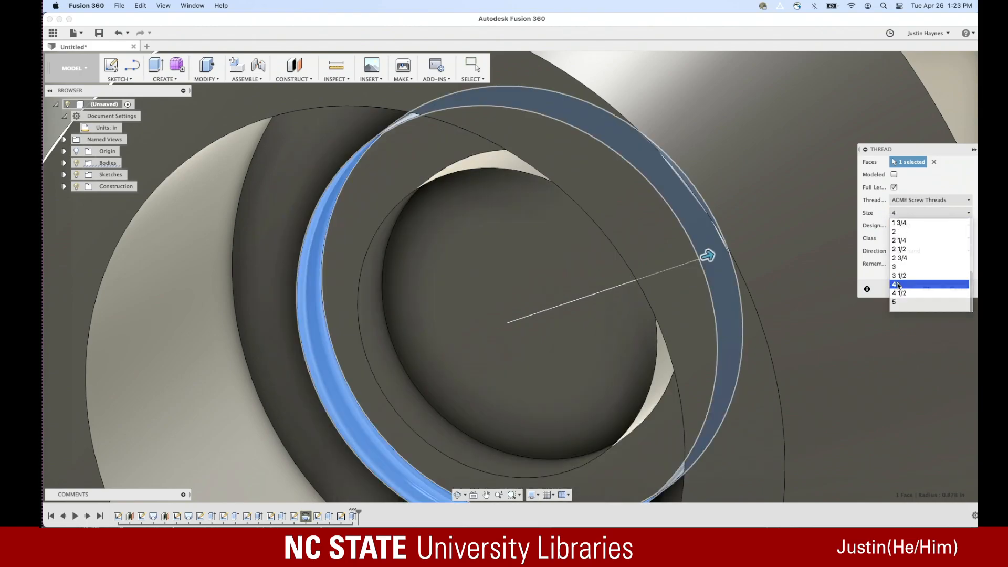
key(super+z)
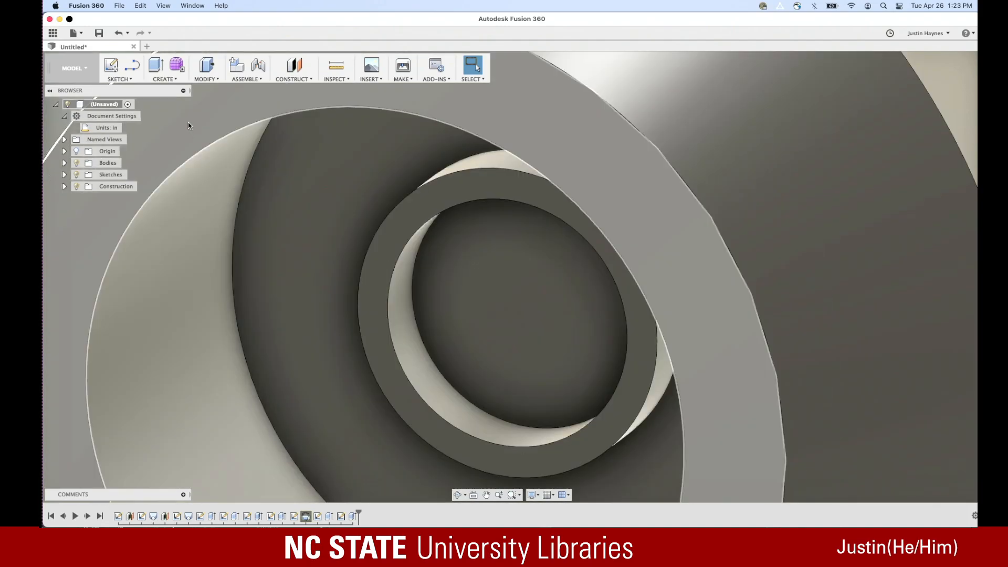
Add a full-length cosmetic right-hand ANSI Unified thread, 2.0 in, 2-4.5 UNC, class 3B, to the raised ring's inner cylindrical face
click(172, 80)
mouse_move(204, 80)
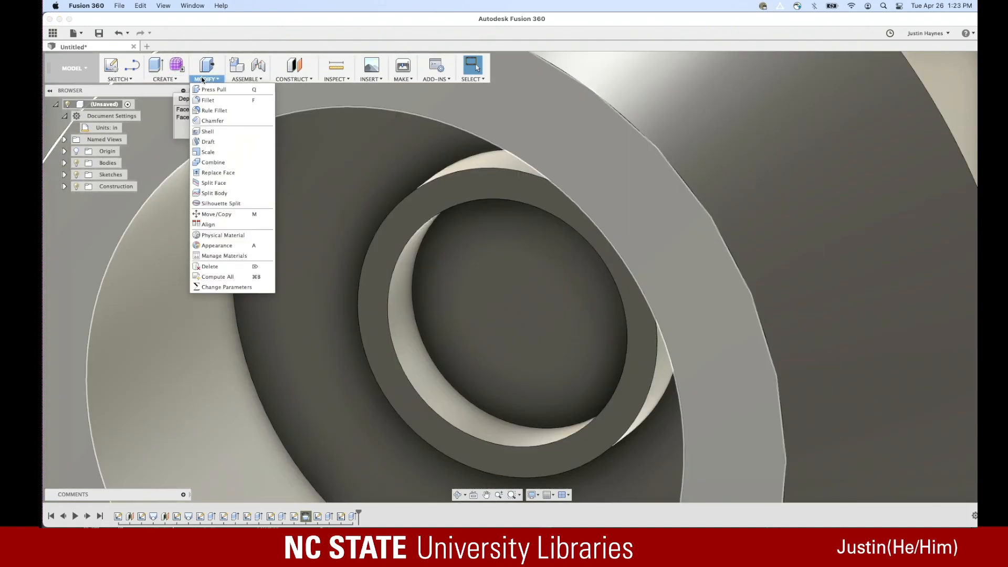
mouse_move(167, 74)
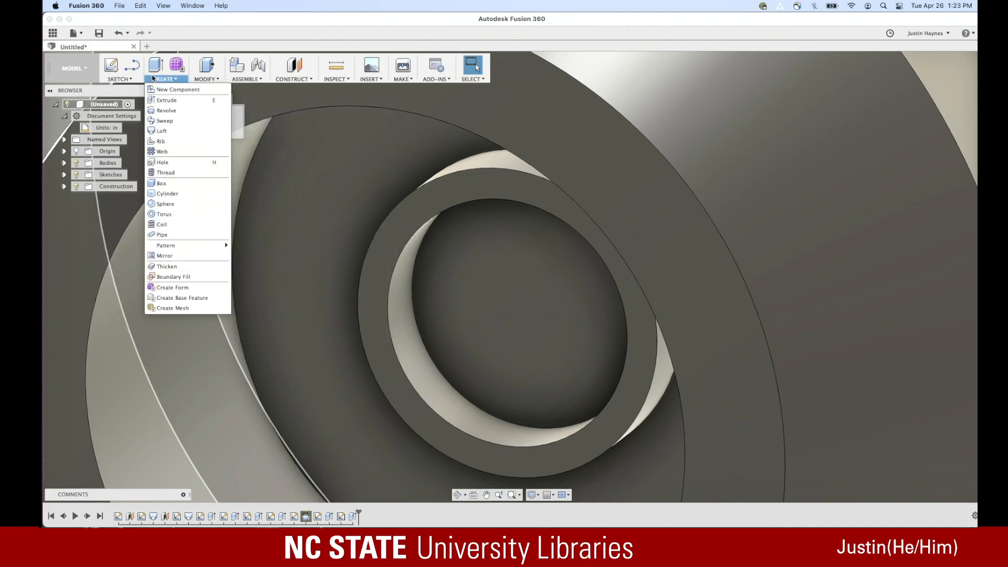
click(173, 173)
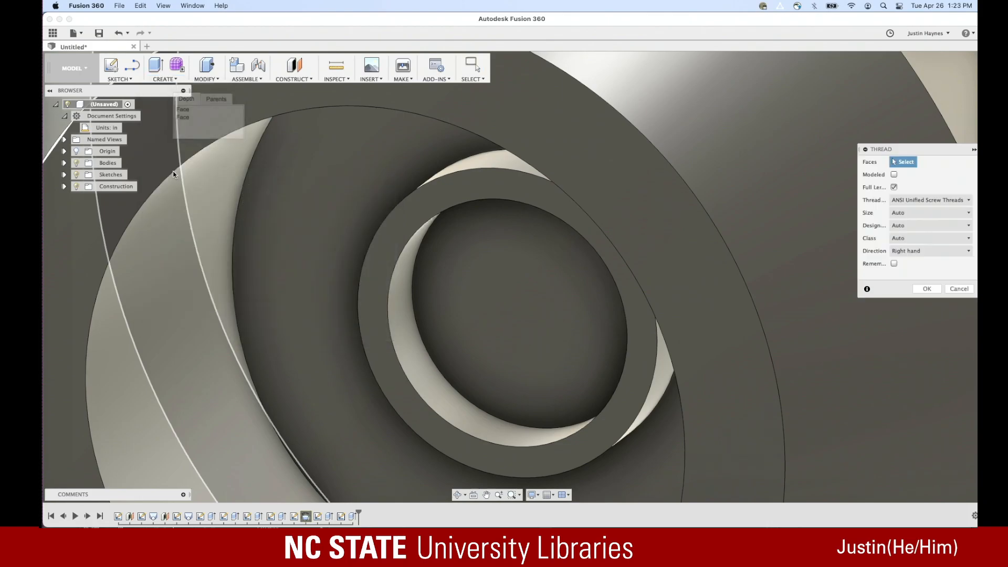
click(397, 301)
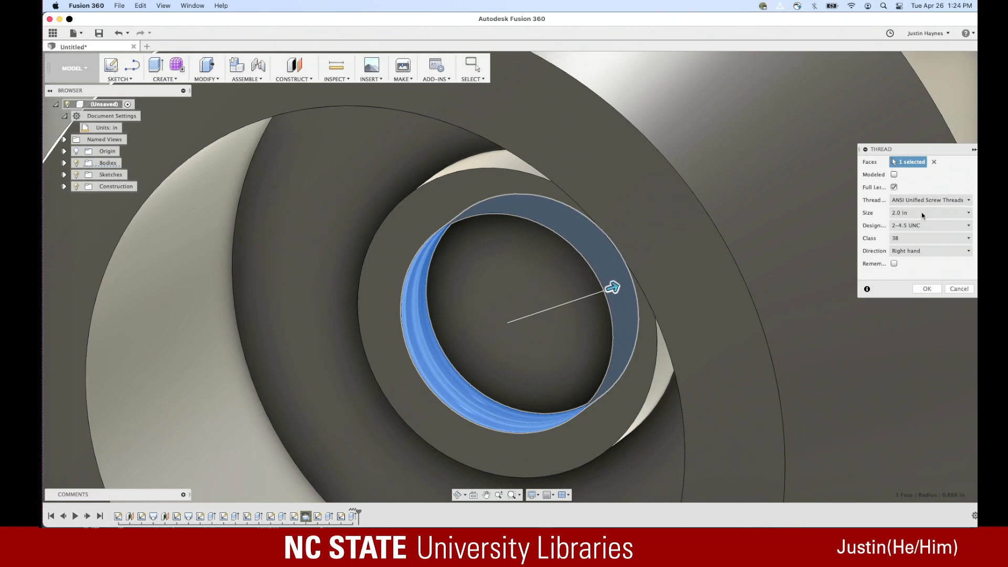
click(894, 175)
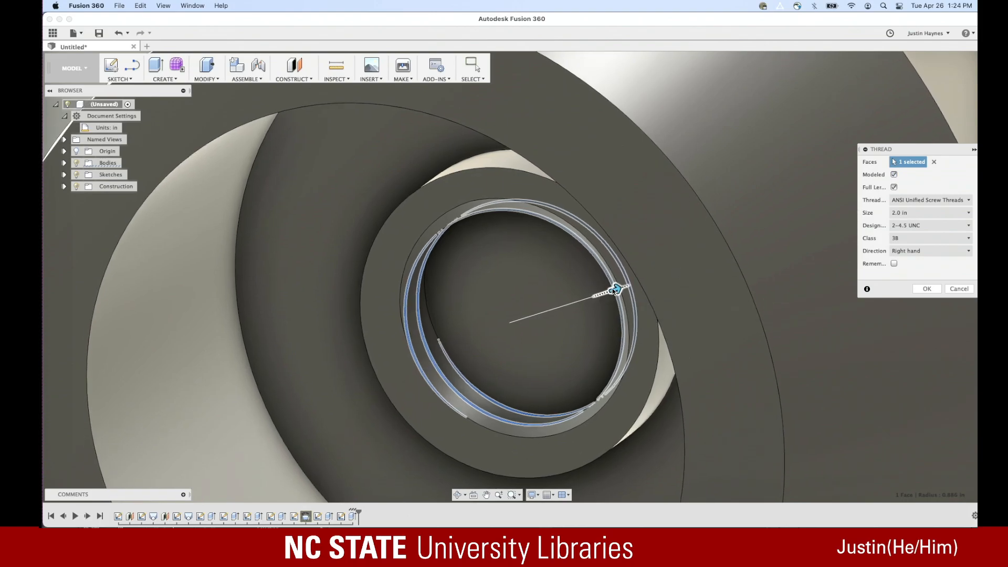
click(894, 175)
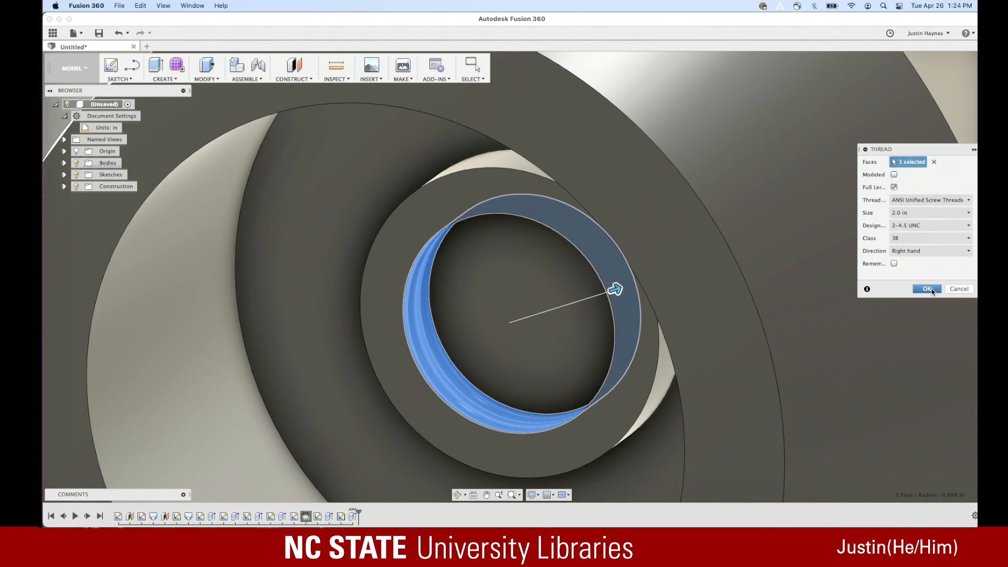
click(927, 290)
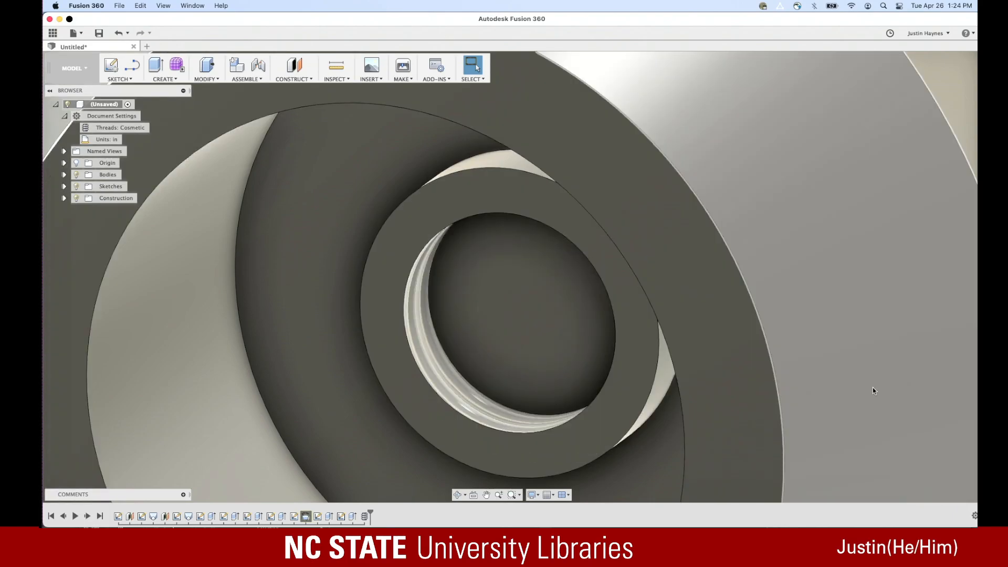
Examine the threaded ring inside the recess and the surrounding bottom end of the part
scroll(819, 344, right, 3)
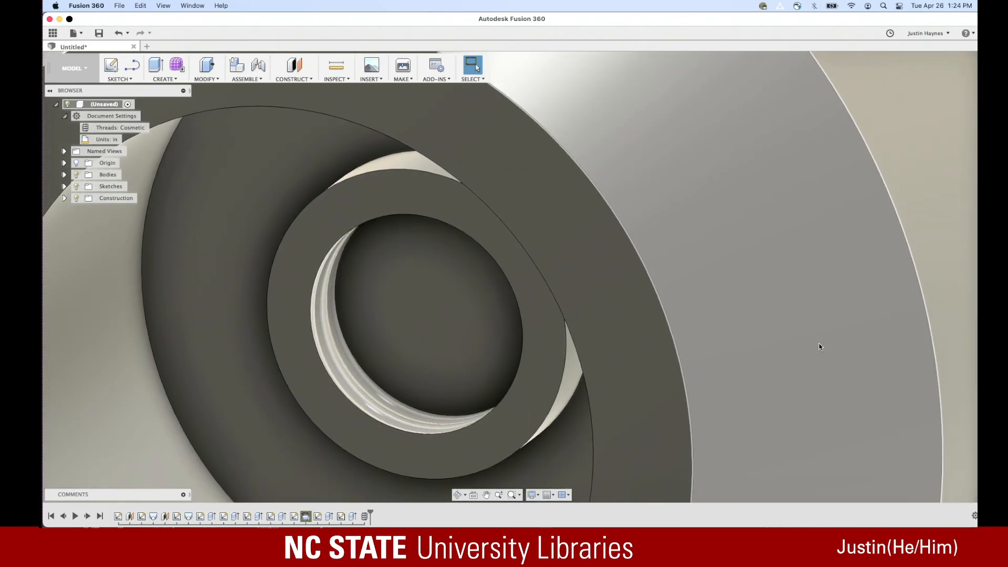
scroll(813, 349, down, 4)
scroll(814, 349, down, 5)
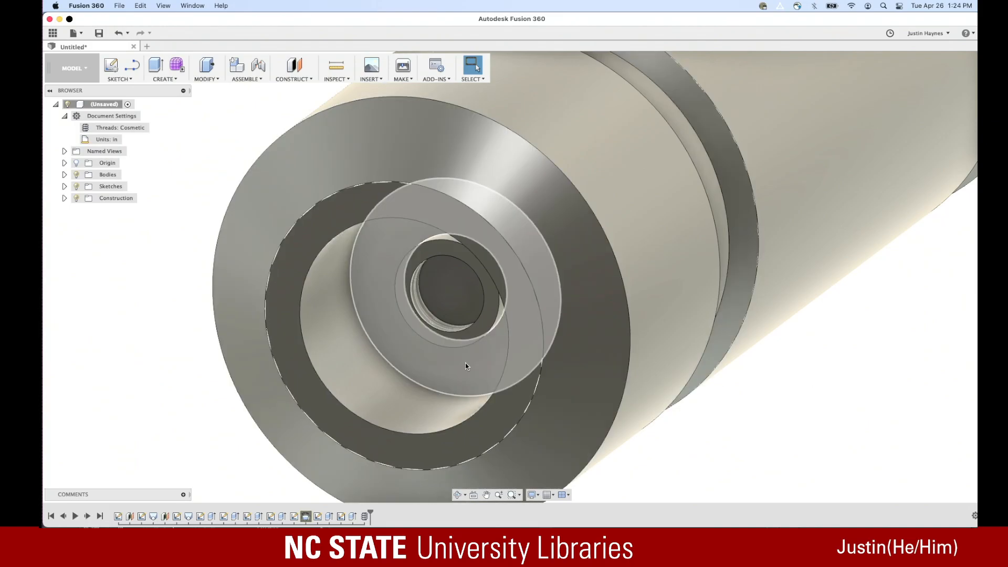
scroll(373, 334, left, 1)
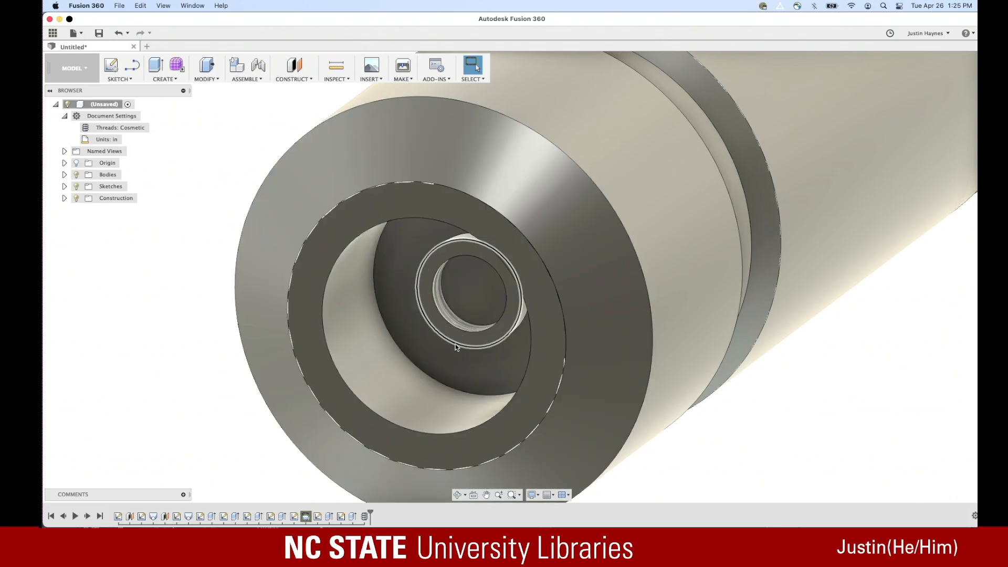
drag(538, 328, 502, 362)
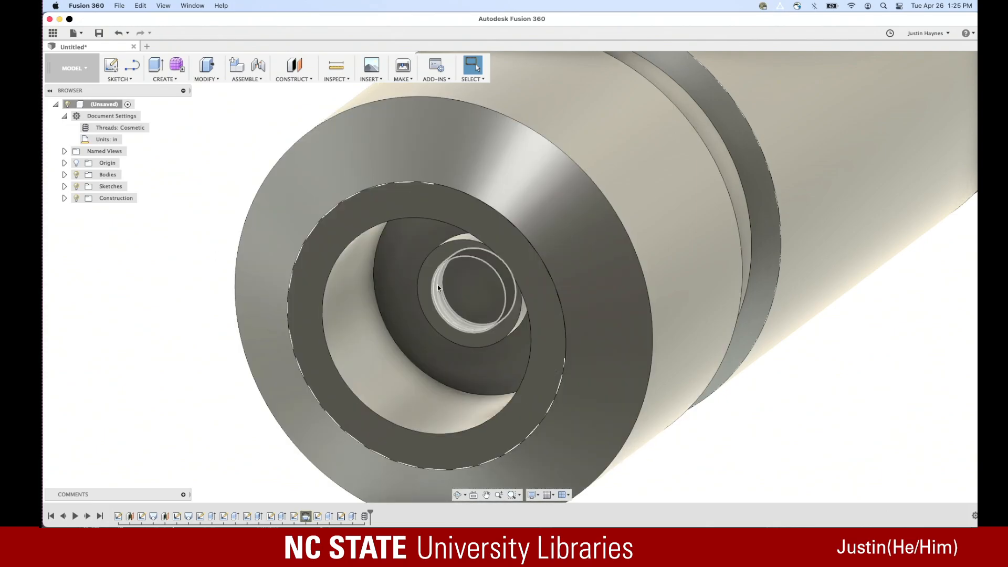
scroll(524, 330, up, 4)
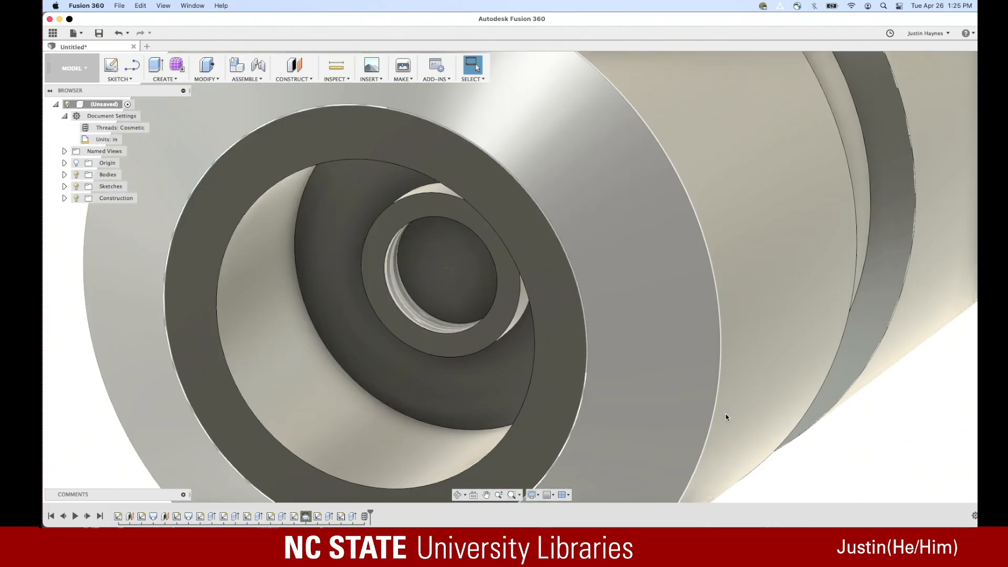
scroll(729, 414, down, 4)
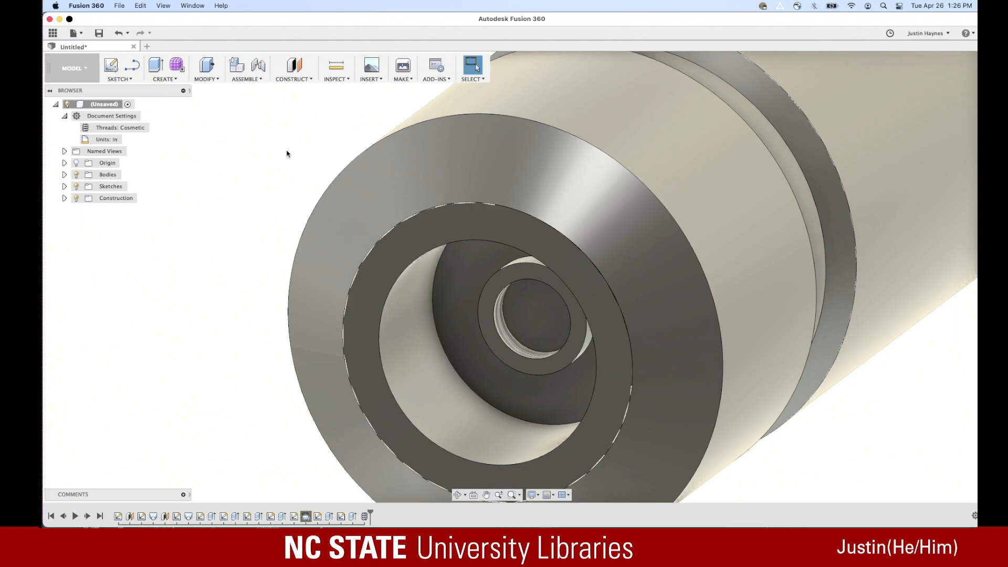
Create a sketch on the flat annular face surrounding the recess at the part's bottom end
click(119, 79)
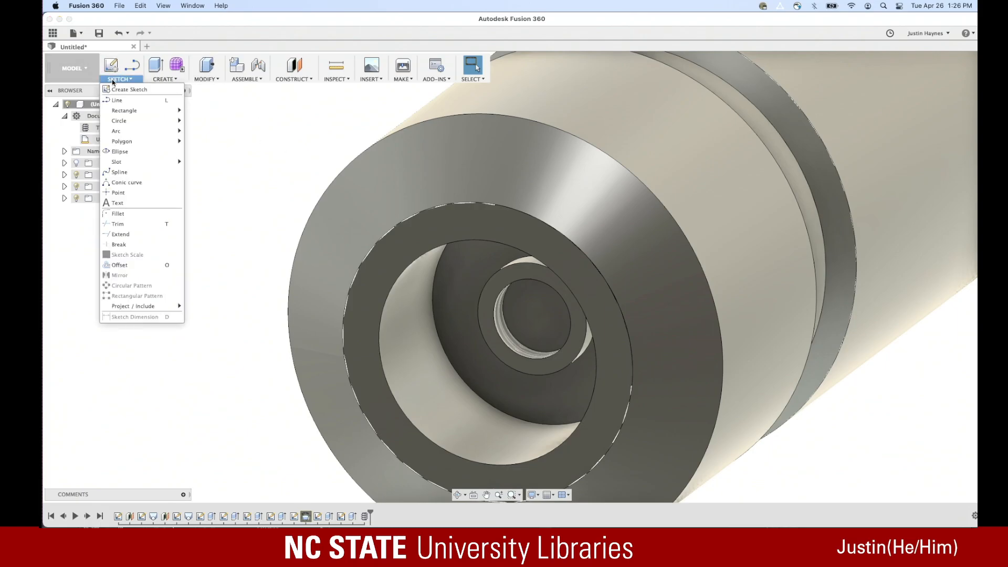
click(125, 91)
click(482, 226)
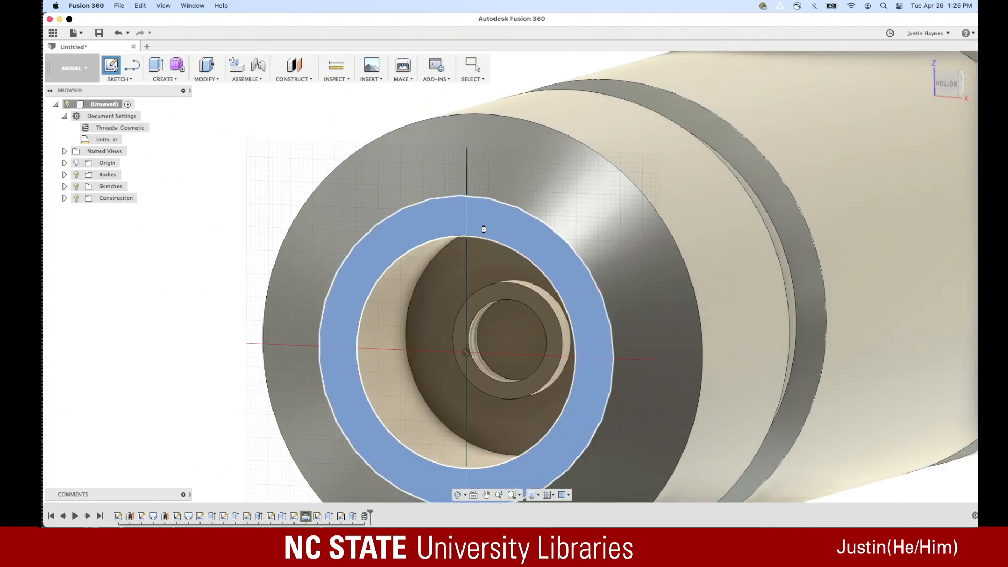
scroll(444, 135, up, 5)
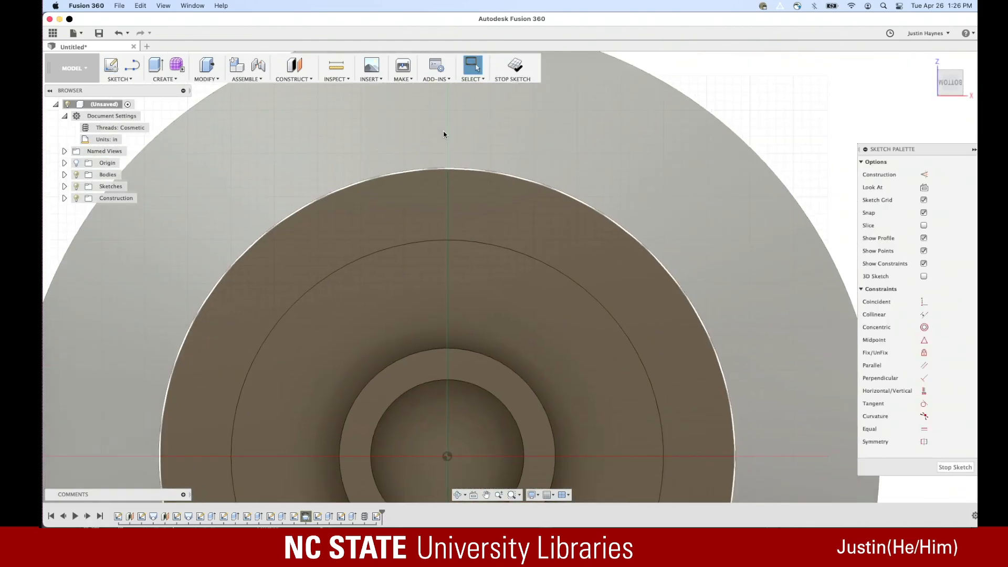
Draw a center-diameter circle about 5.5 in across, centred on the origin, just outside the recess edge
scroll(446, 135, down, 3)
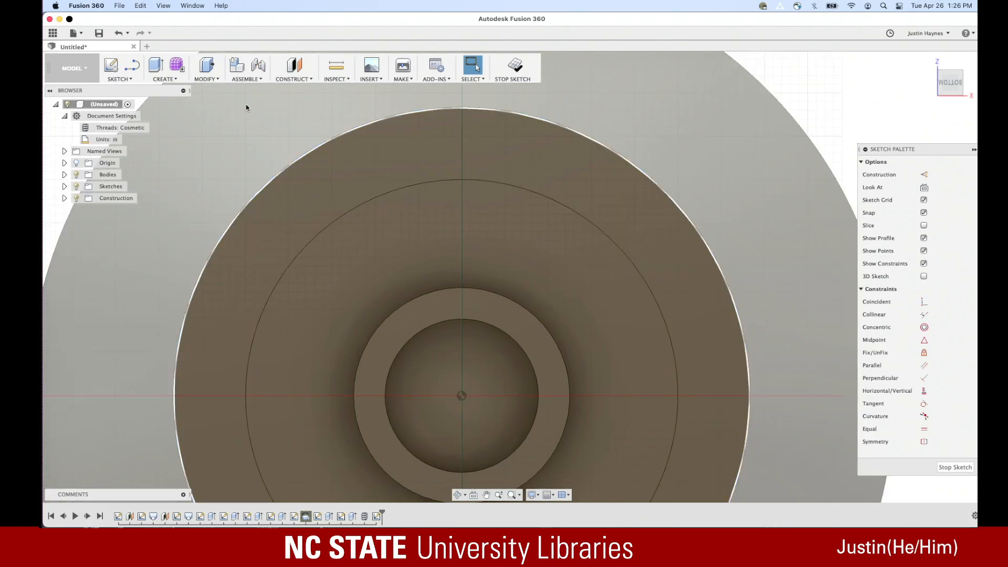
scroll(239, 101, down, 5)
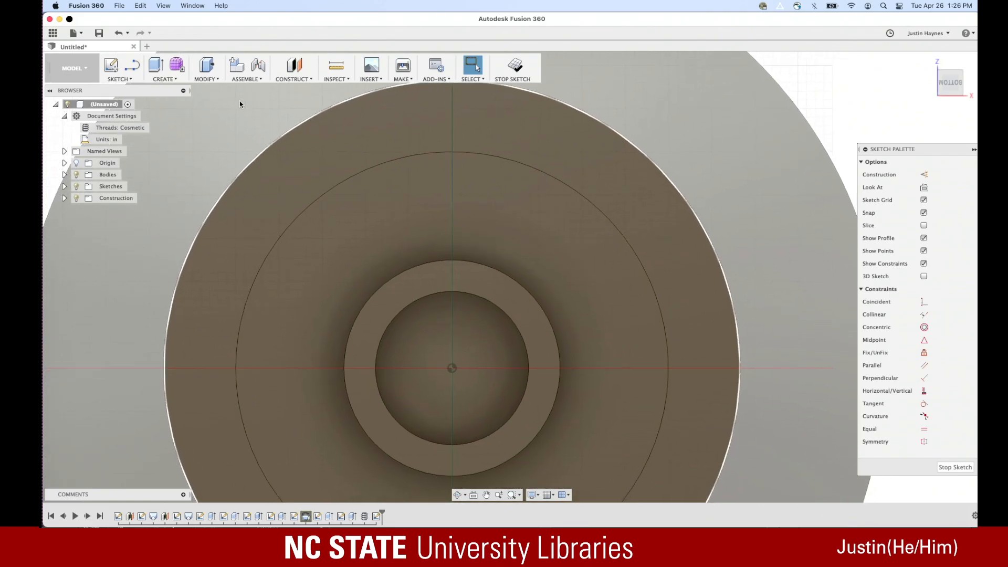
scroll(239, 101, up, 4)
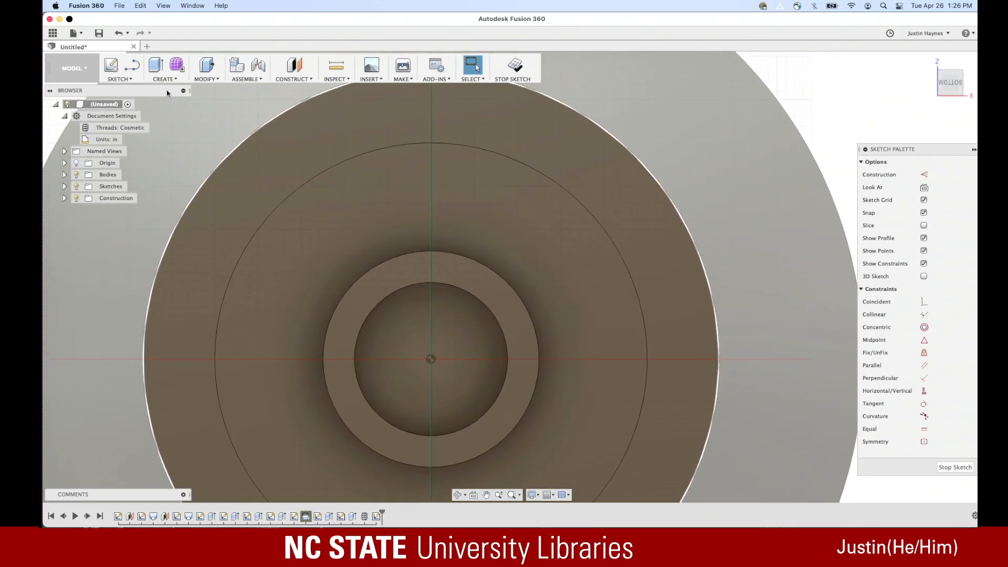
click(122, 82)
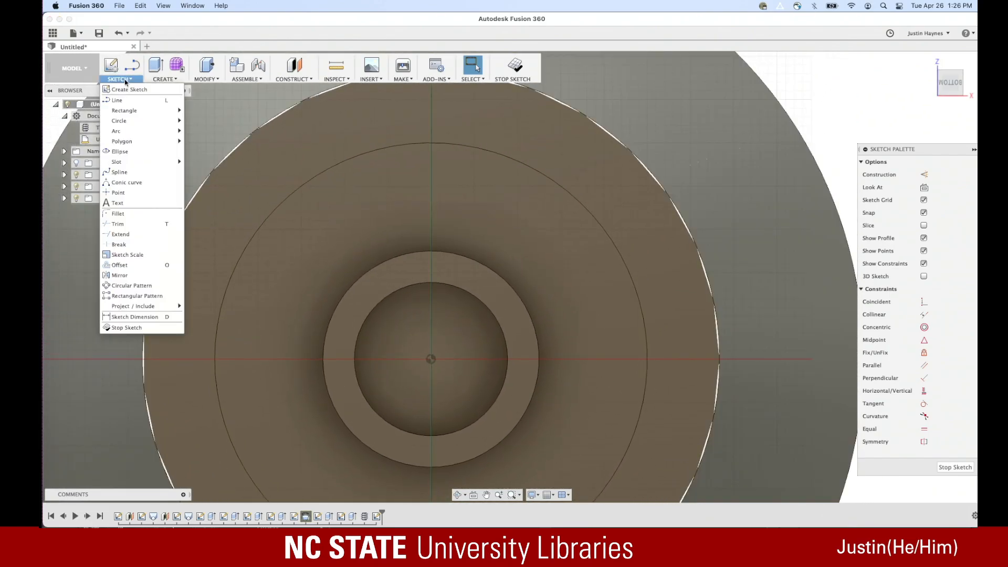
mouse_move(131, 135)
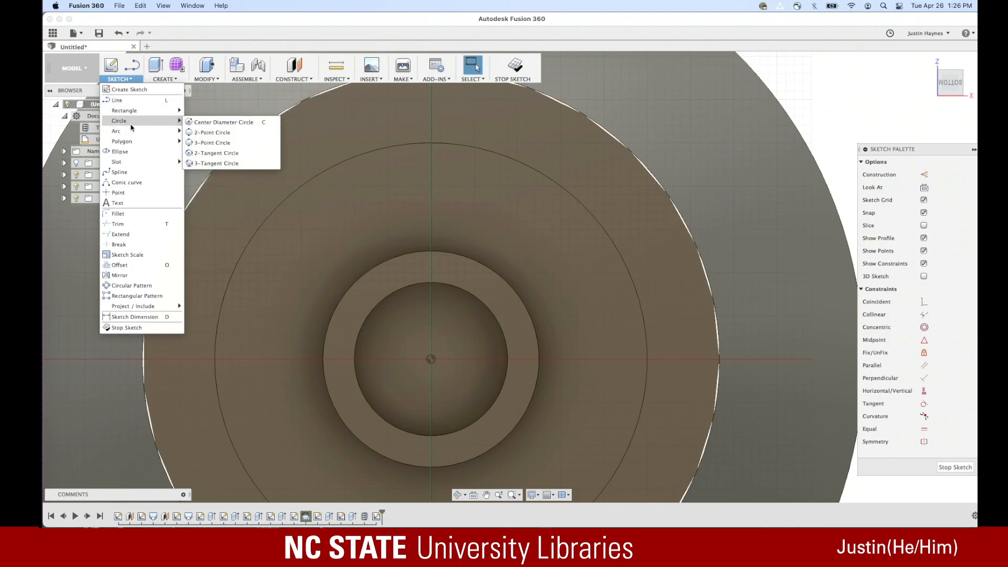
click(269, 124)
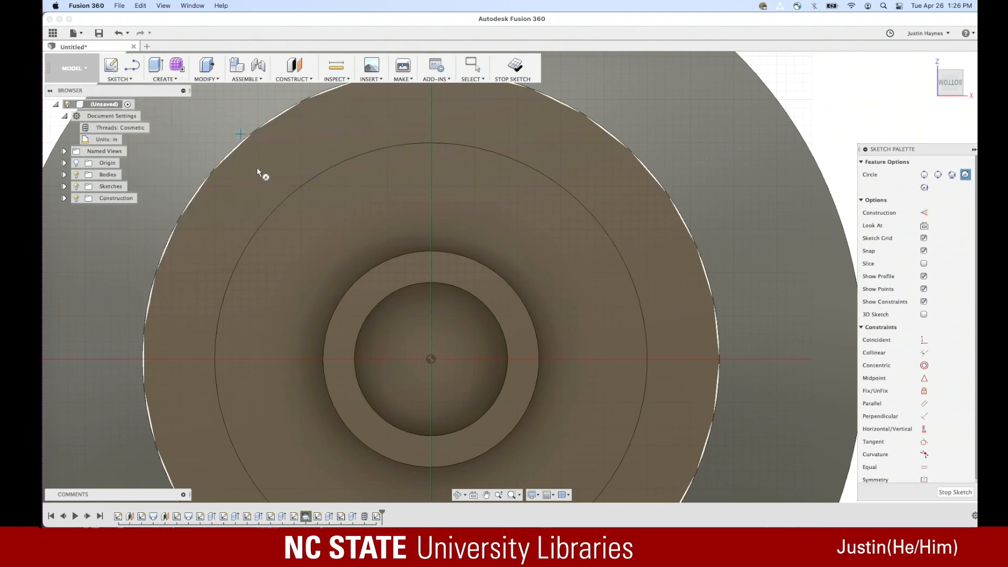
click(430, 359)
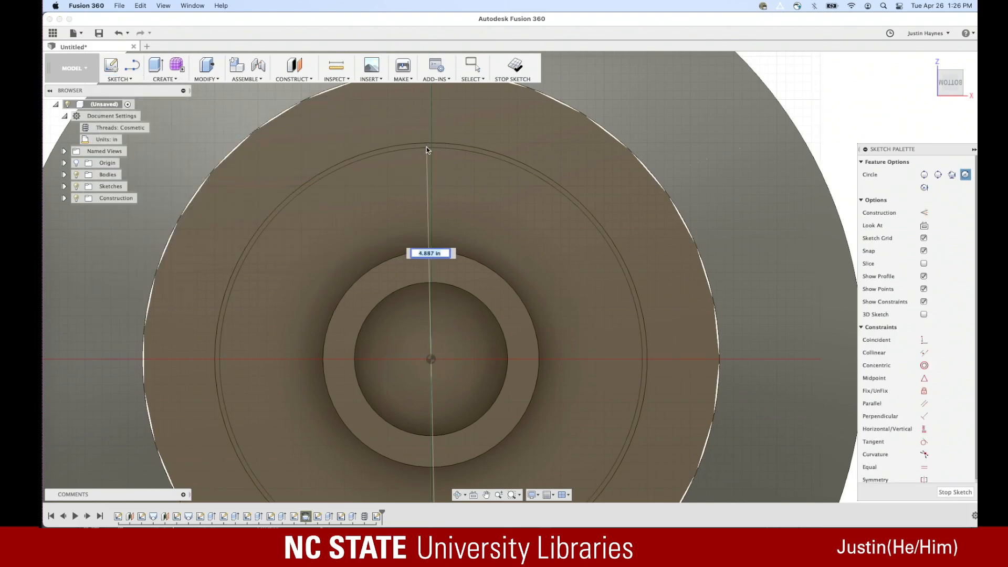
click(432, 120)
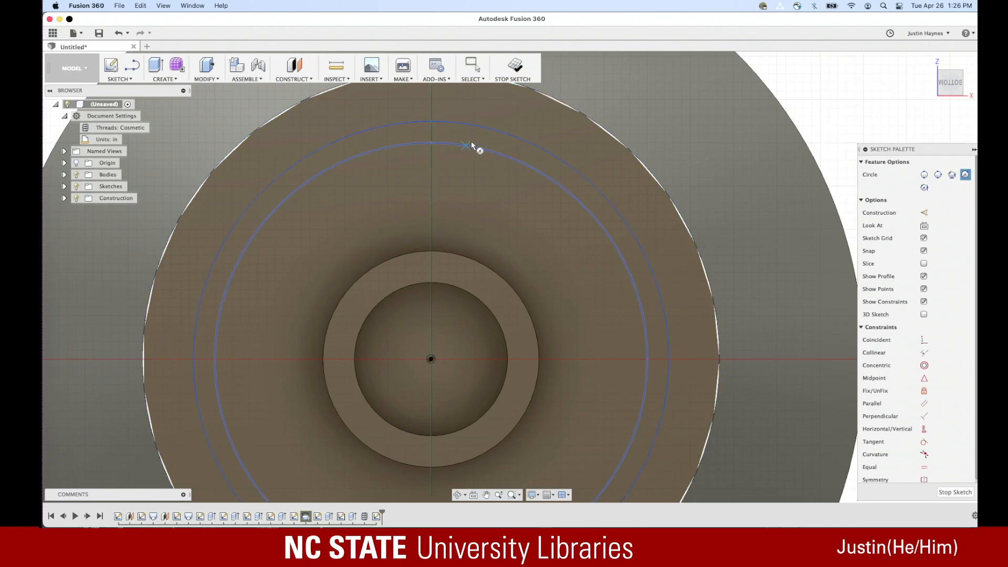
Dimension the new circle's diameter at 5.5 in
key(d)
click(490, 130)
click(566, 127)
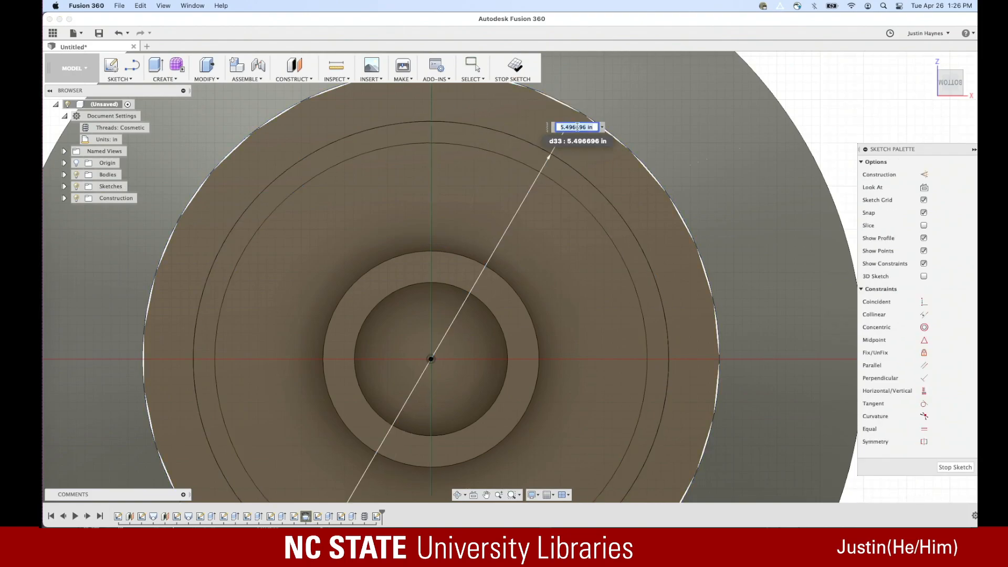
text(5.5)
key(Return)
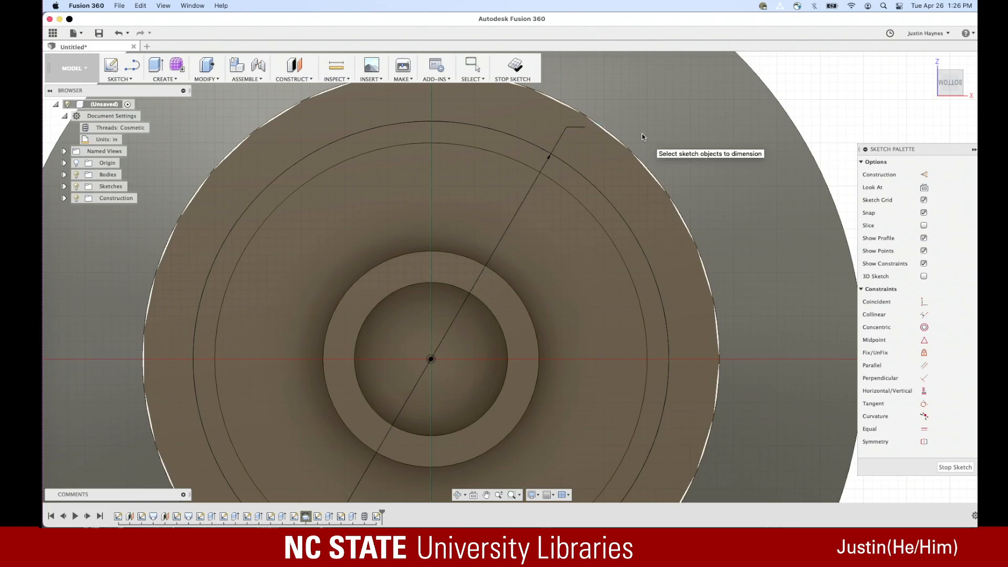
Offset the 5.5 in circle outward by 0.25 in to form a concentric band on the annular face
scroll(527, 148, up, 3)
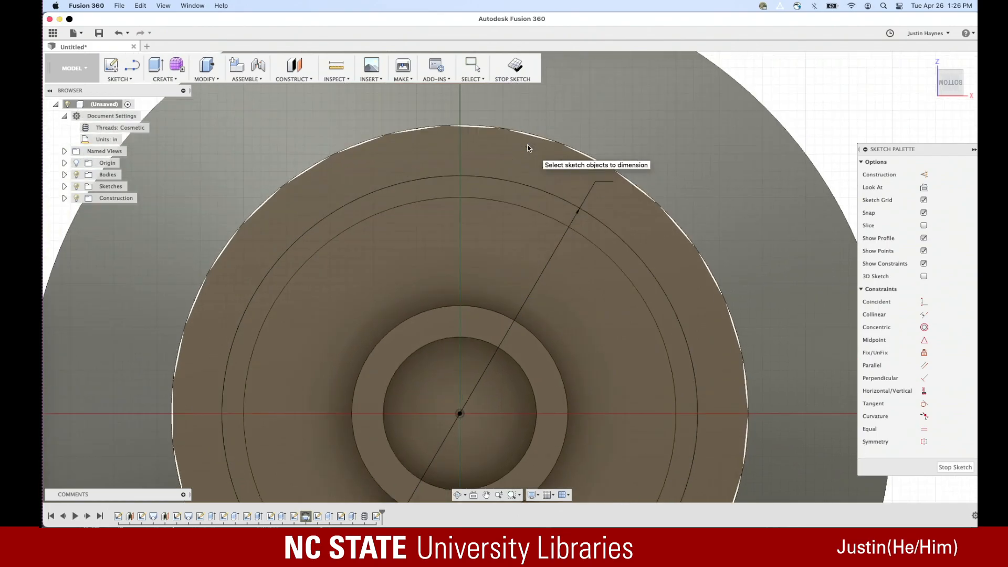
click(469, 187)
scroll(473, 192, down, 2)
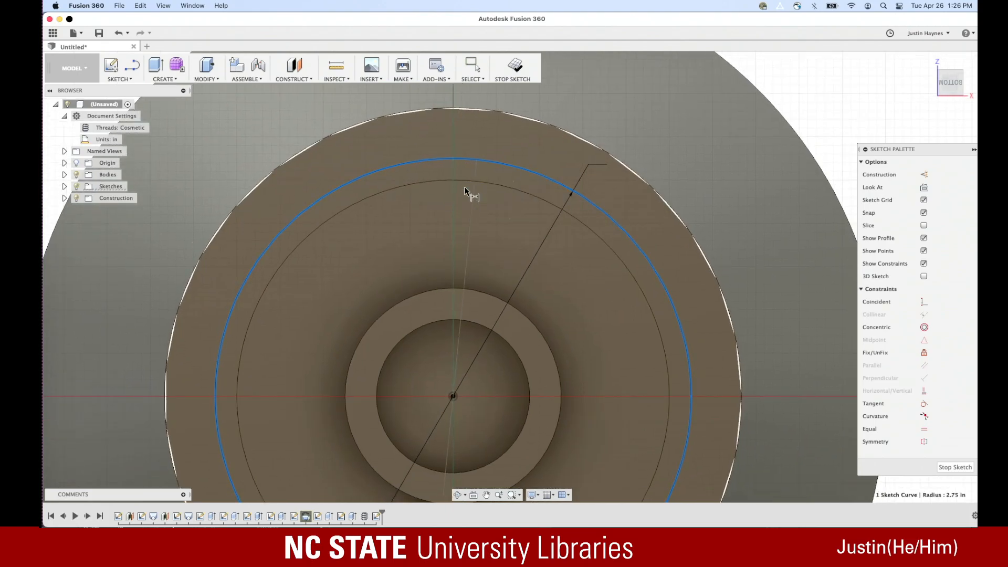
click(161, 78)
click(120, 79)
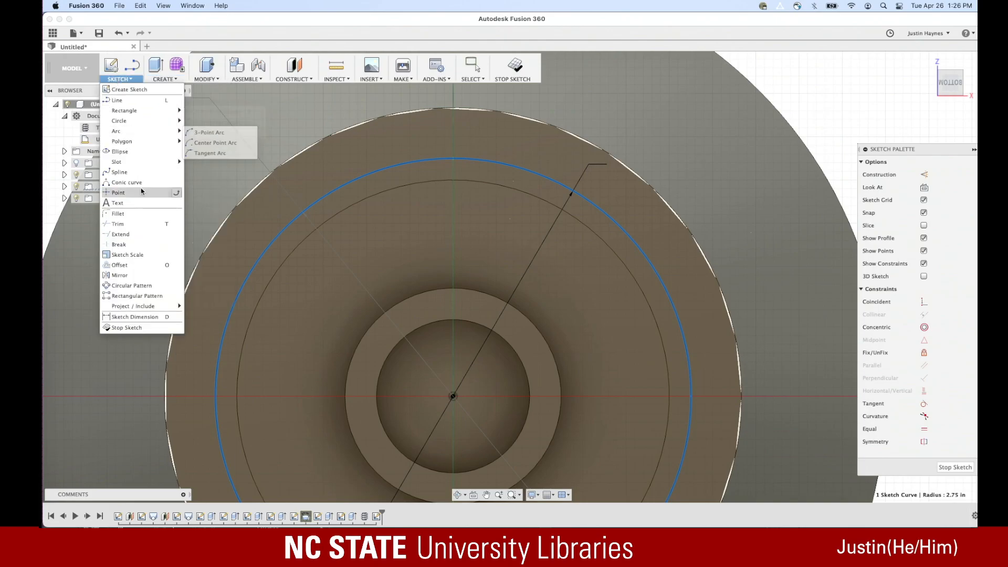
click(124, 265)
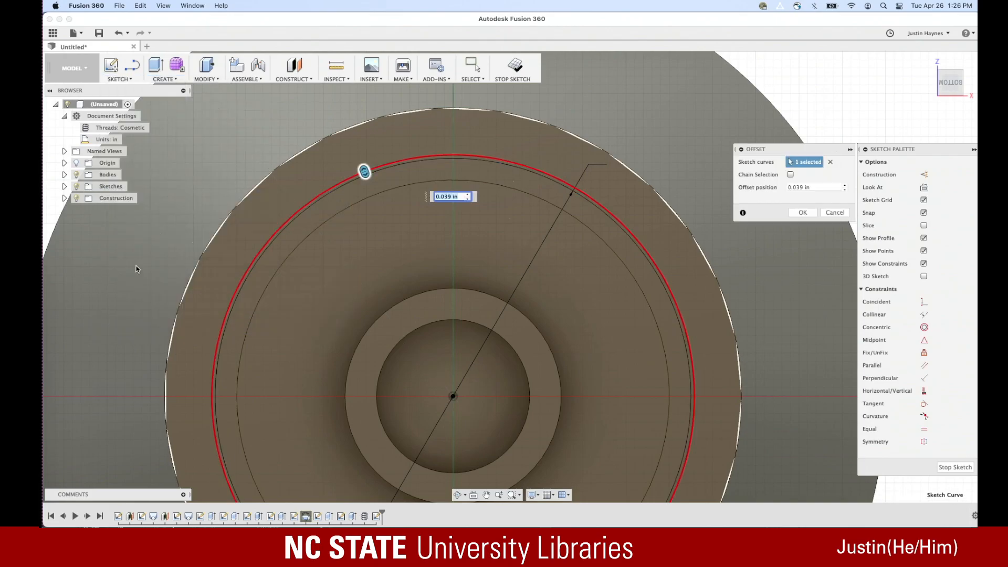
key(BackSpace)
text(.5)
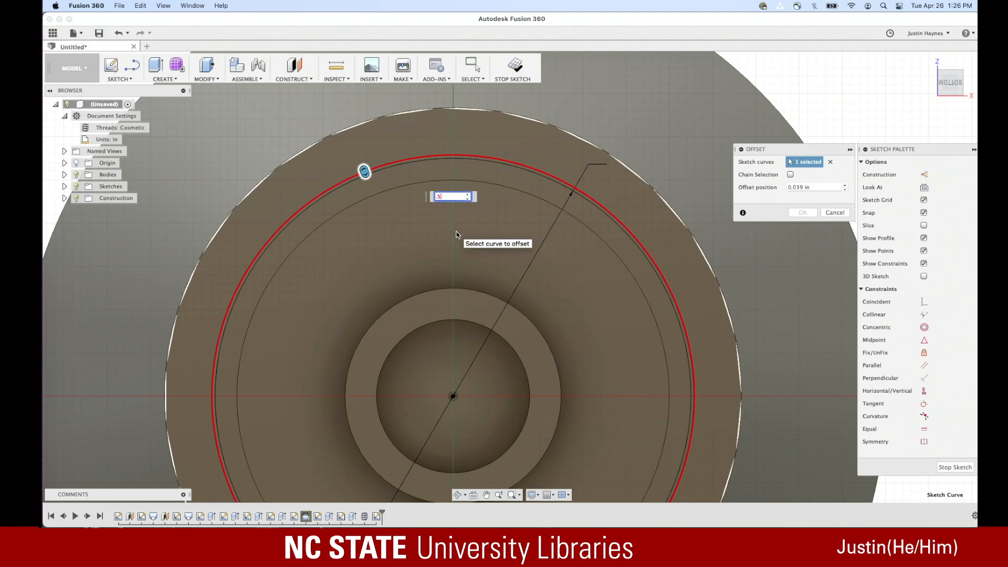
key(BackSpace)
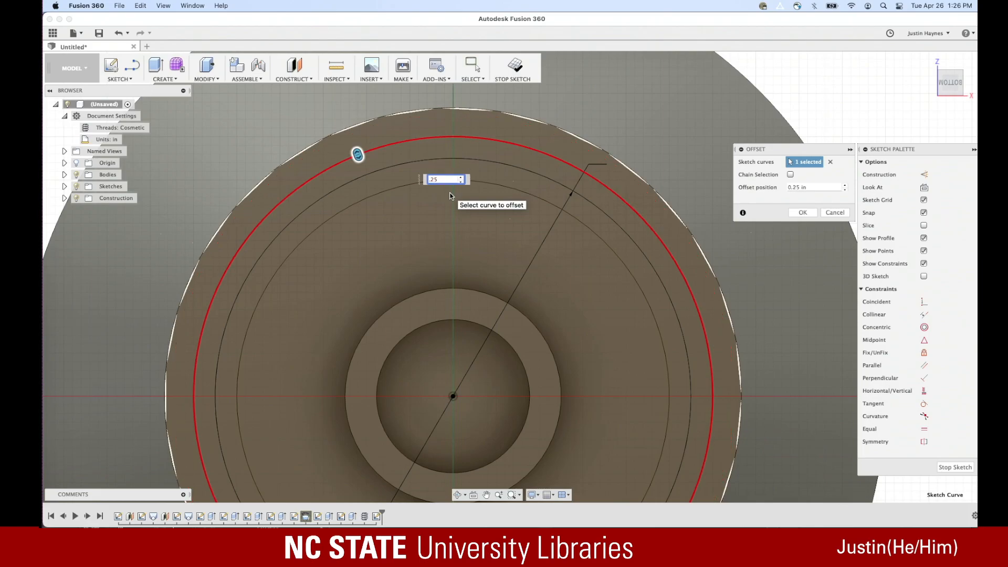
click(803, 212)
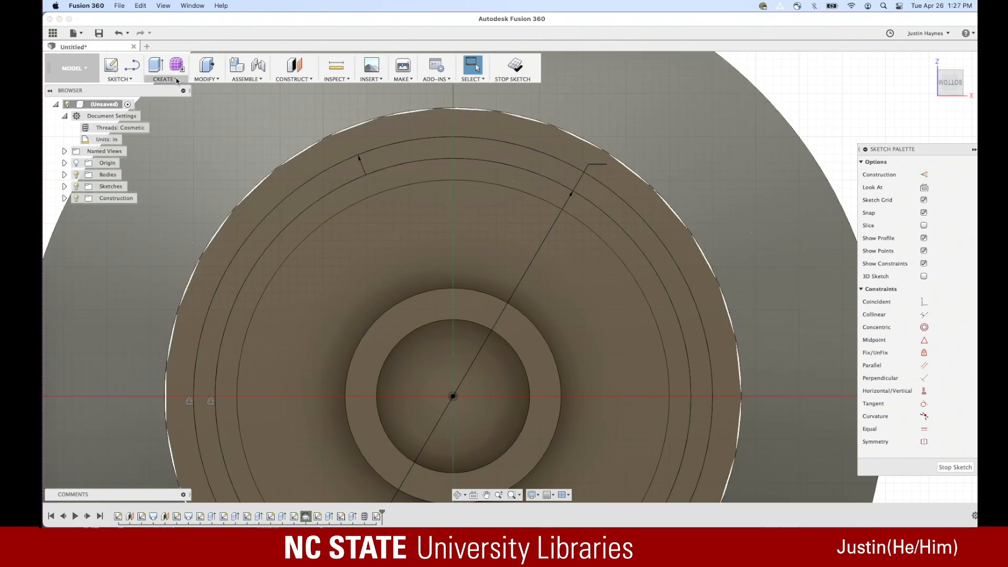
Draw a 2-point circle on the vertical axis at the top of the band, spanning its two concentric circles
click(176, 77)
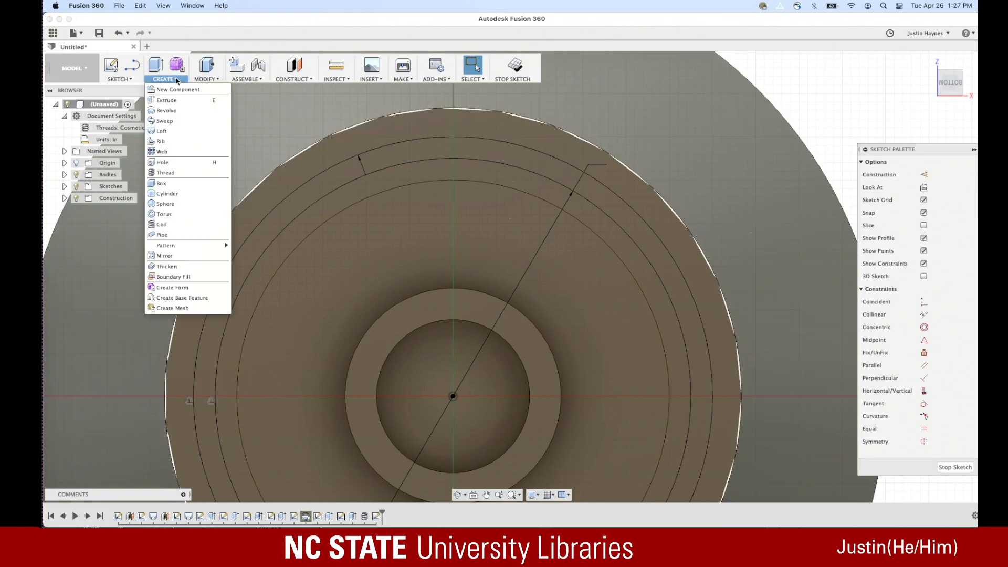
click(124, 79)
mouse_move(132, 120)
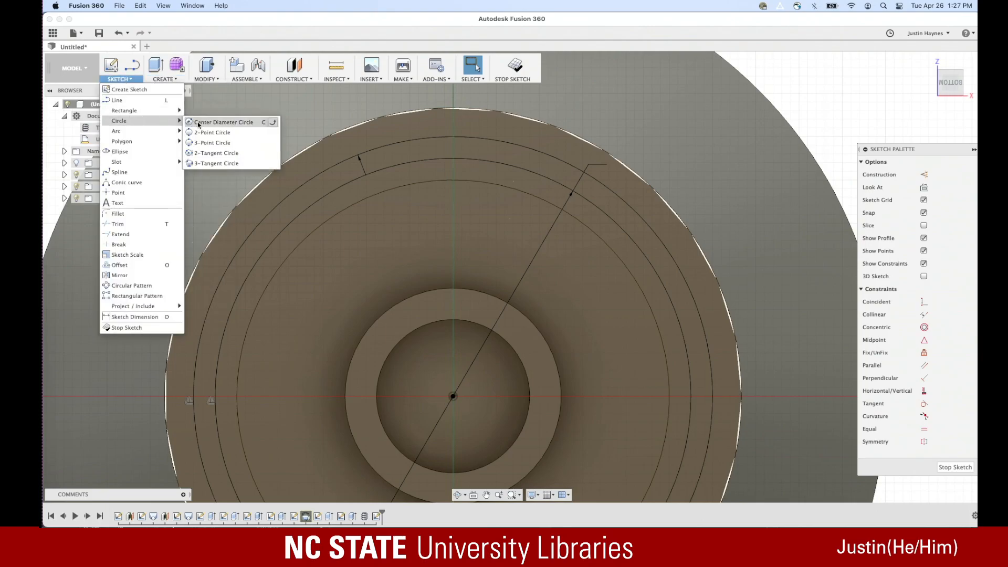
click(210, 133)
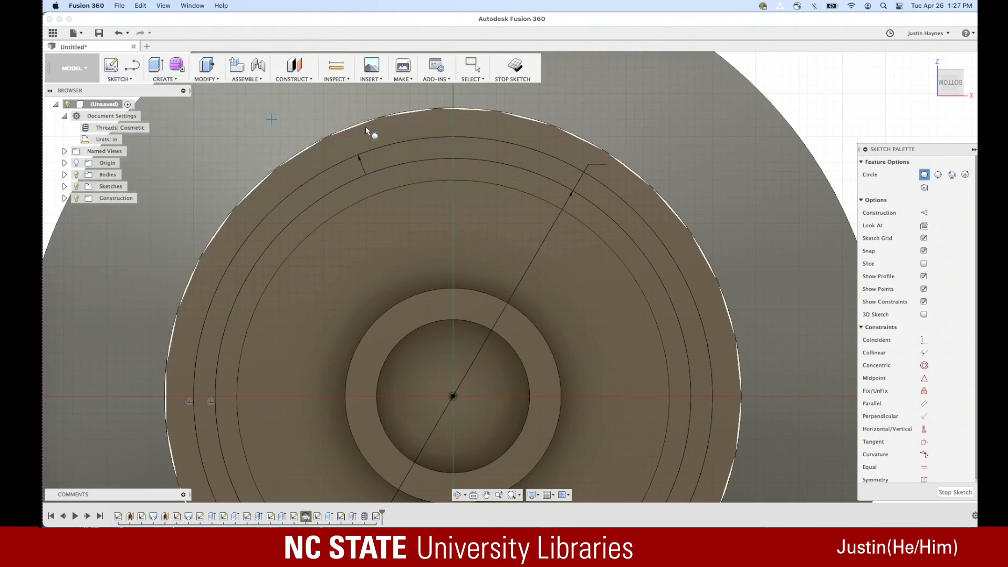
click(454, 140)
click(458, 150)
key(Escape)
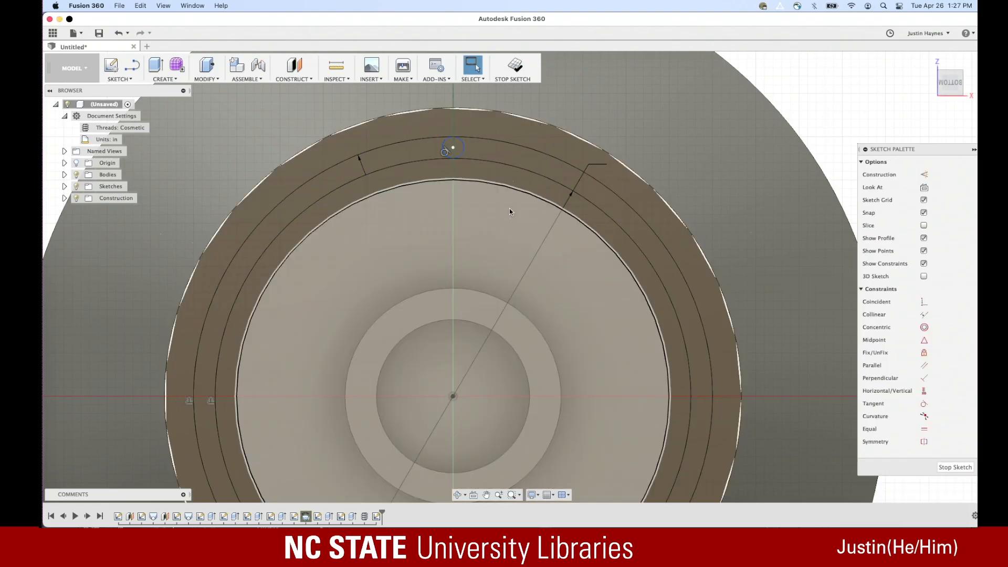
Try an angle-type circular pattern of the small circle about the sketch's centre point
click(455, 150)
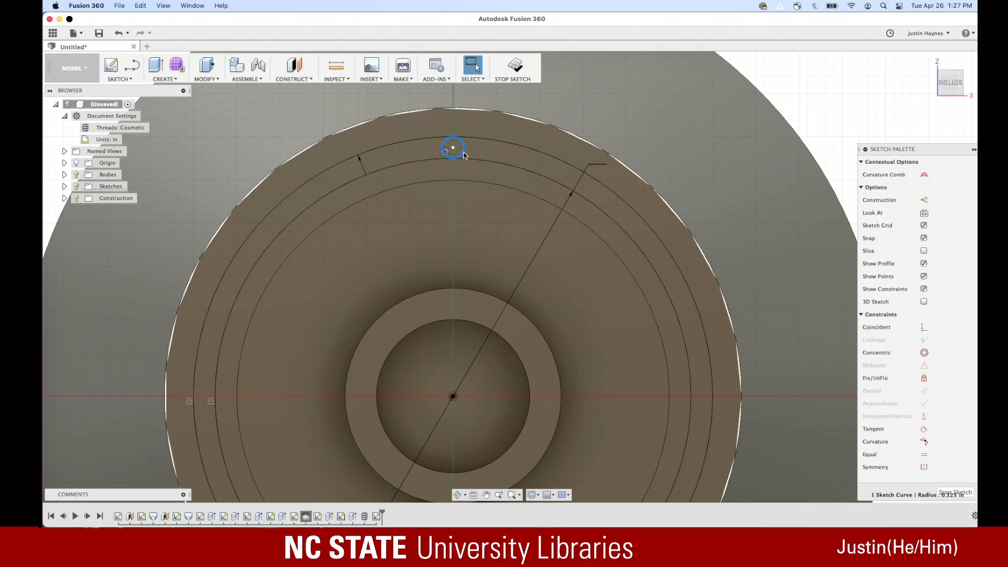
click(118, 78)
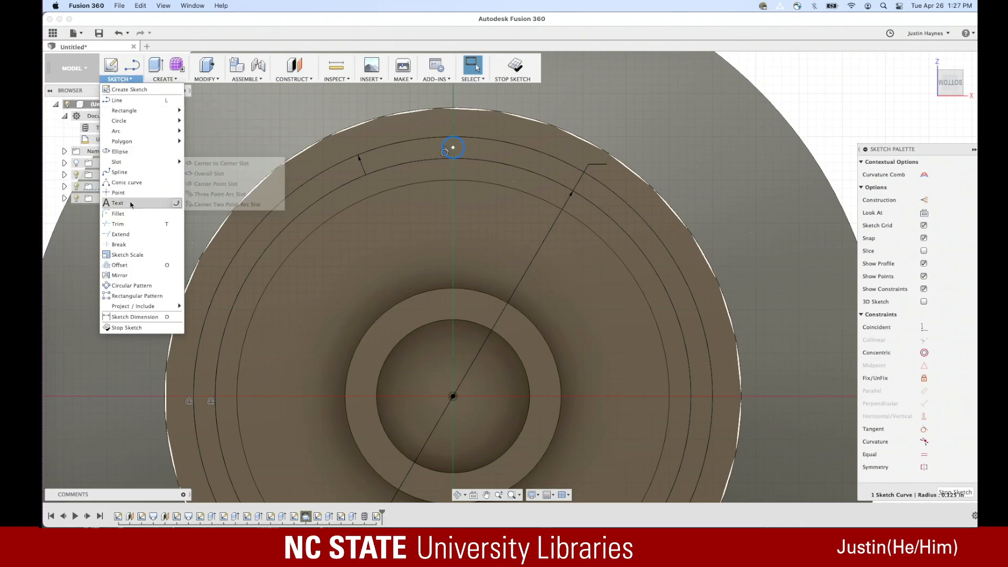
click(131, 286)
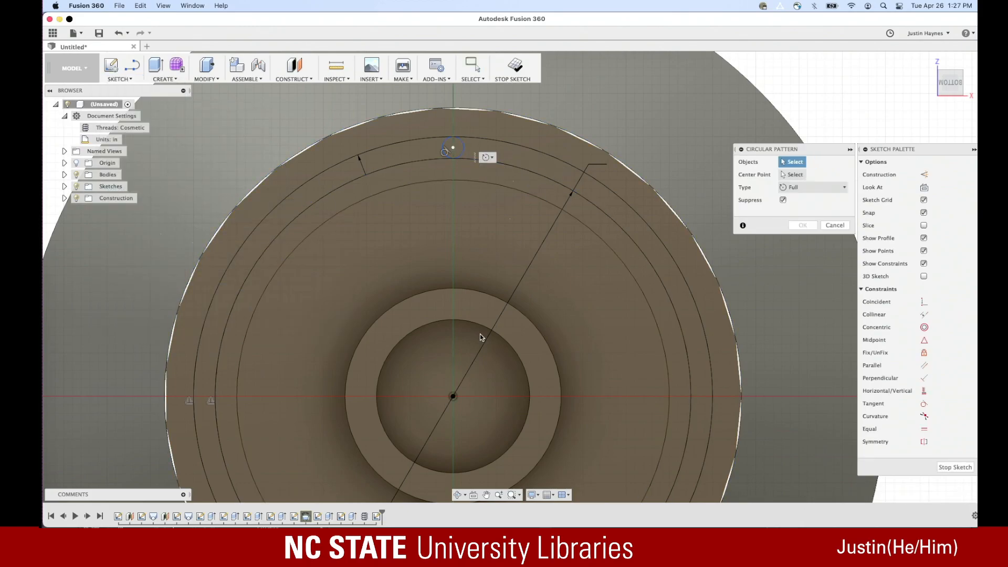
click(453, 398)
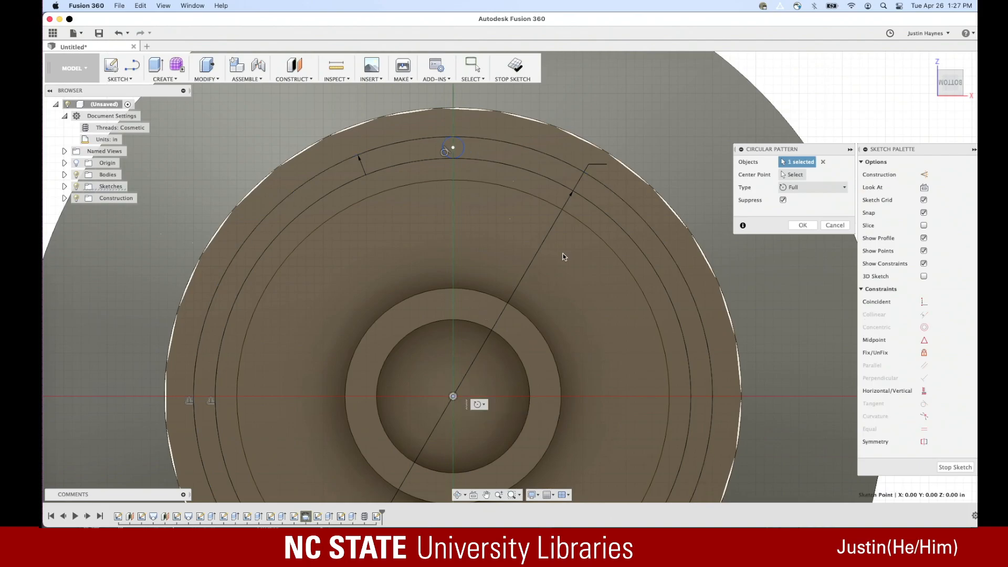
click(793, 188)
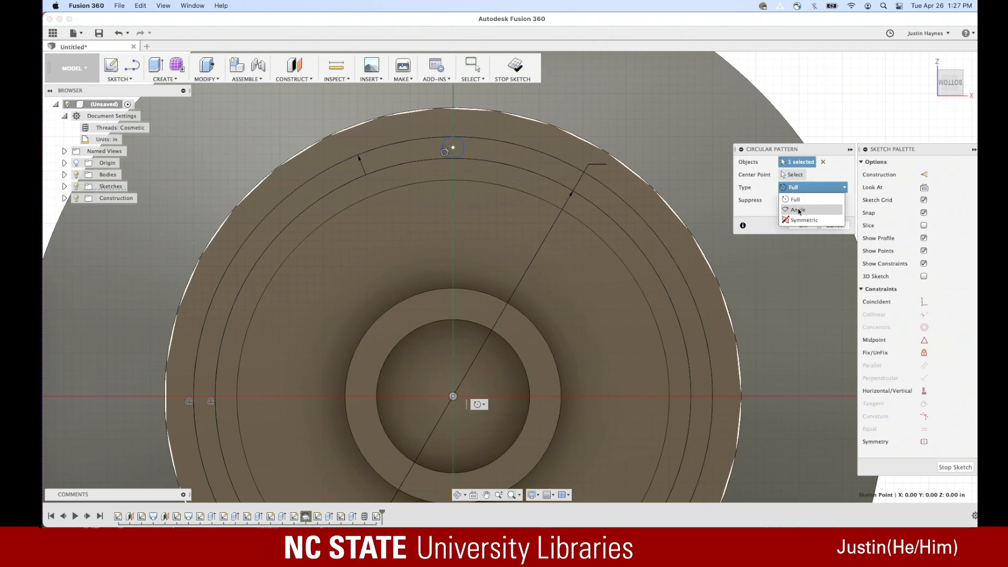
click(799, 210)
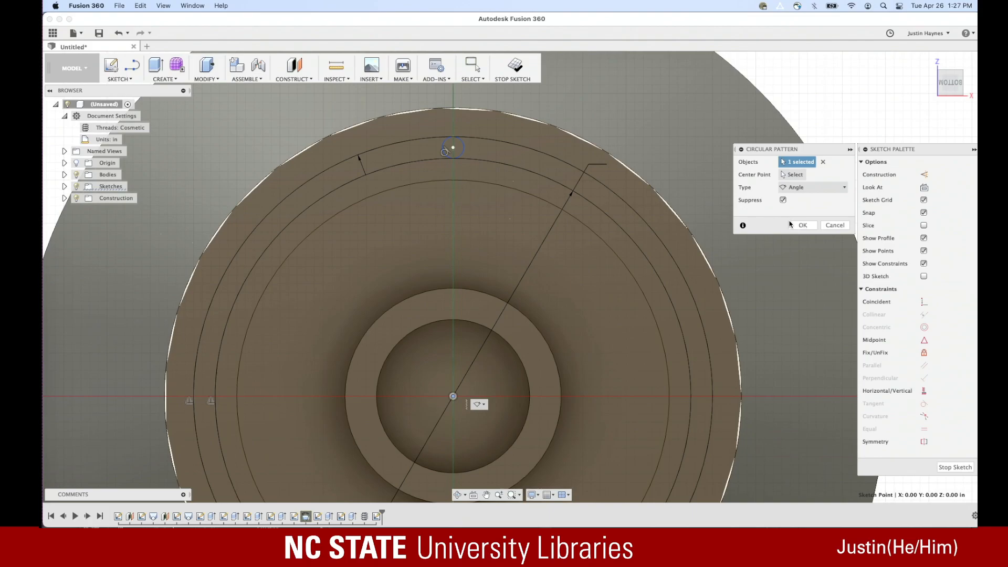
click(794, 189)
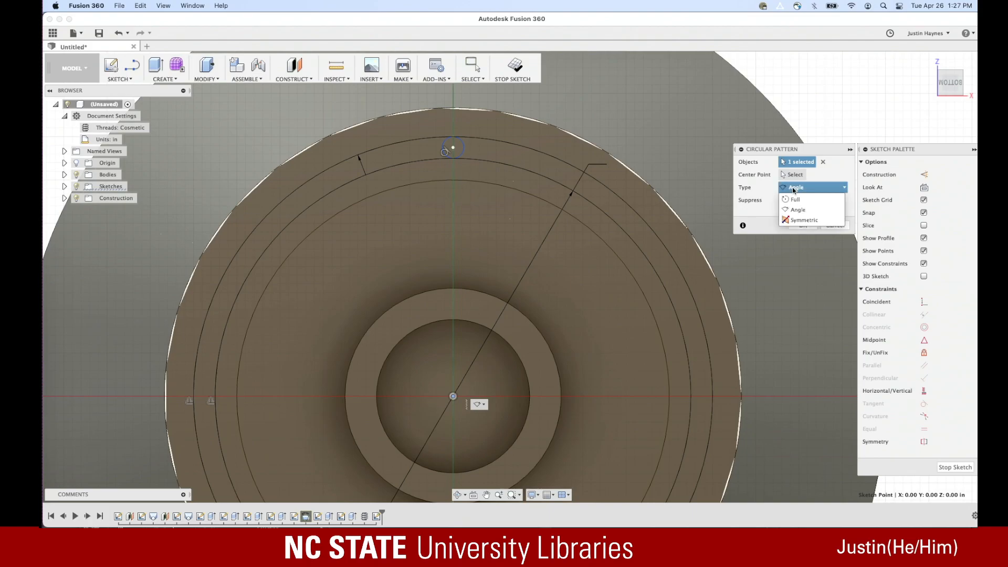
click(800, 221)
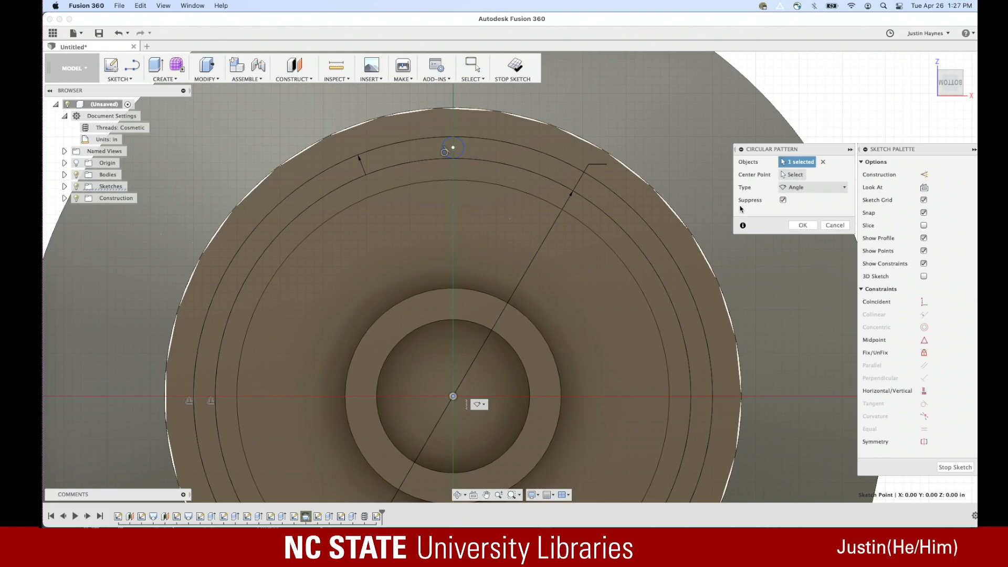
click(802, 226)
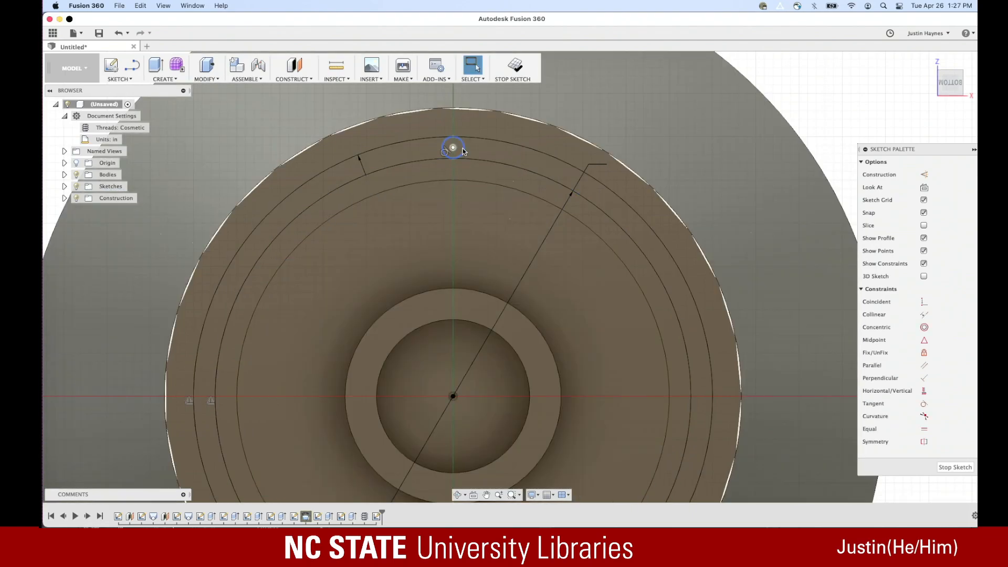
Set up a circular pattern with the small circle as the object and the sketch's centre point as its centre
click(459, 141)
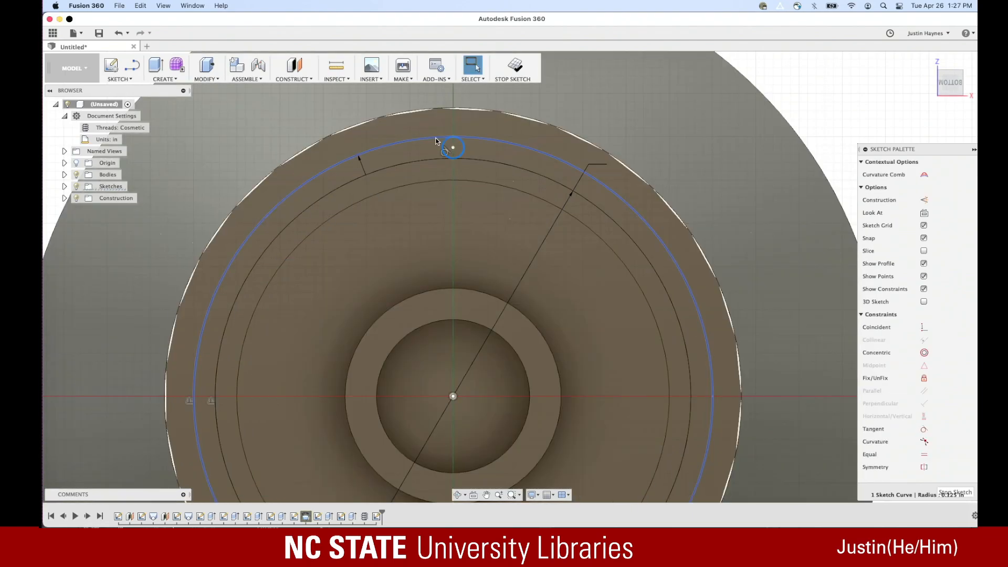
click(119, 78)
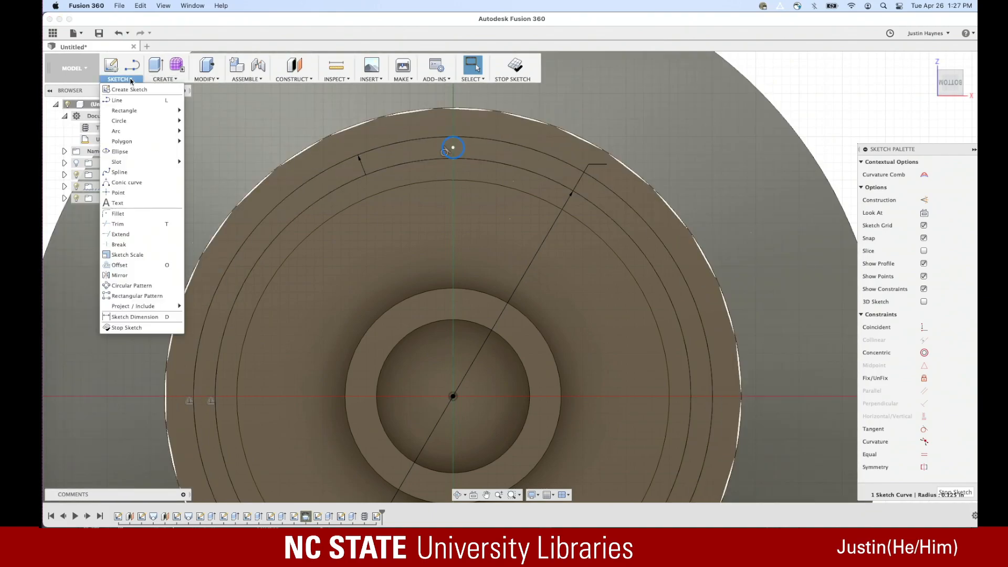
click(142, 286)
click(464, 159)
click(464, 159)
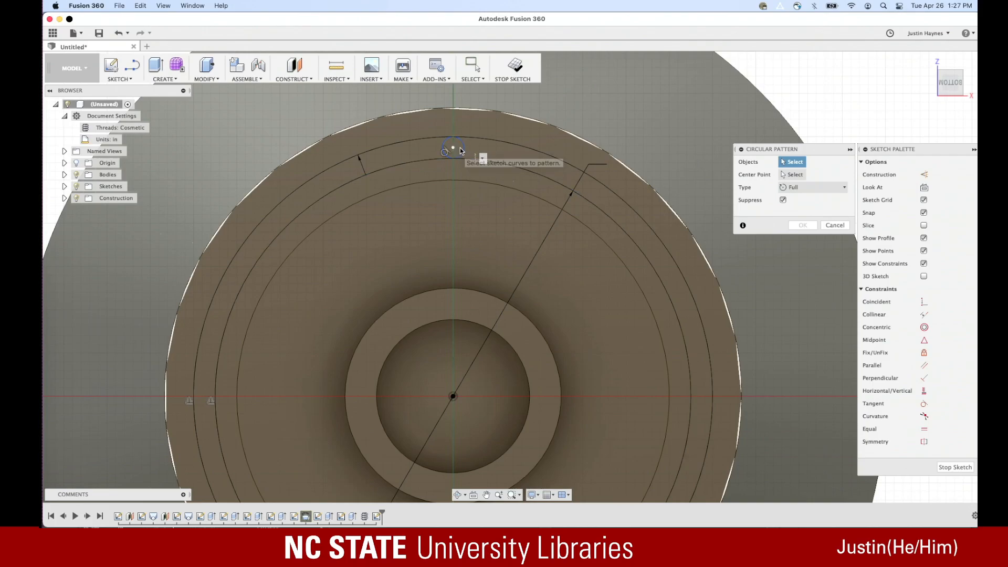
click(463, 151)
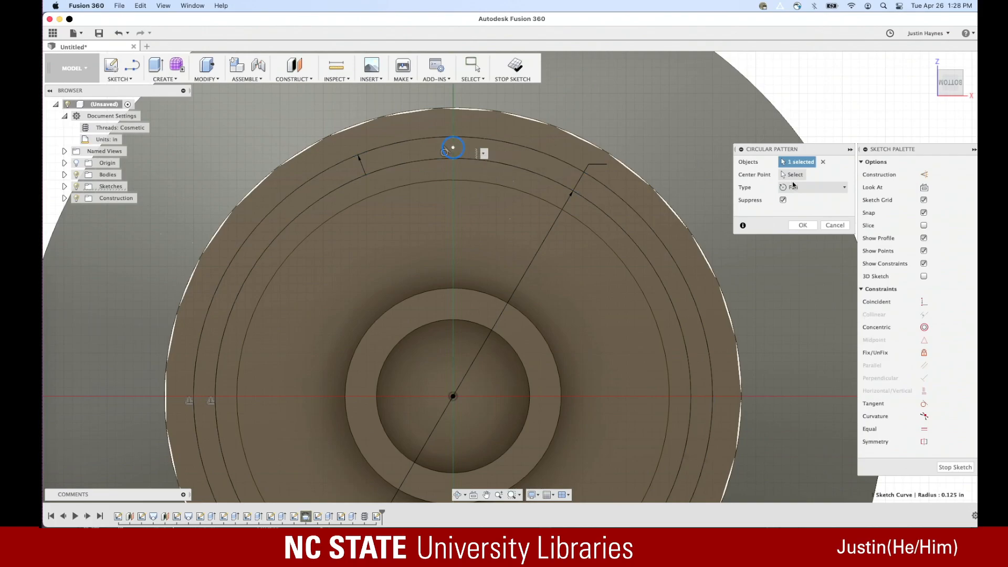
click(453, 397)
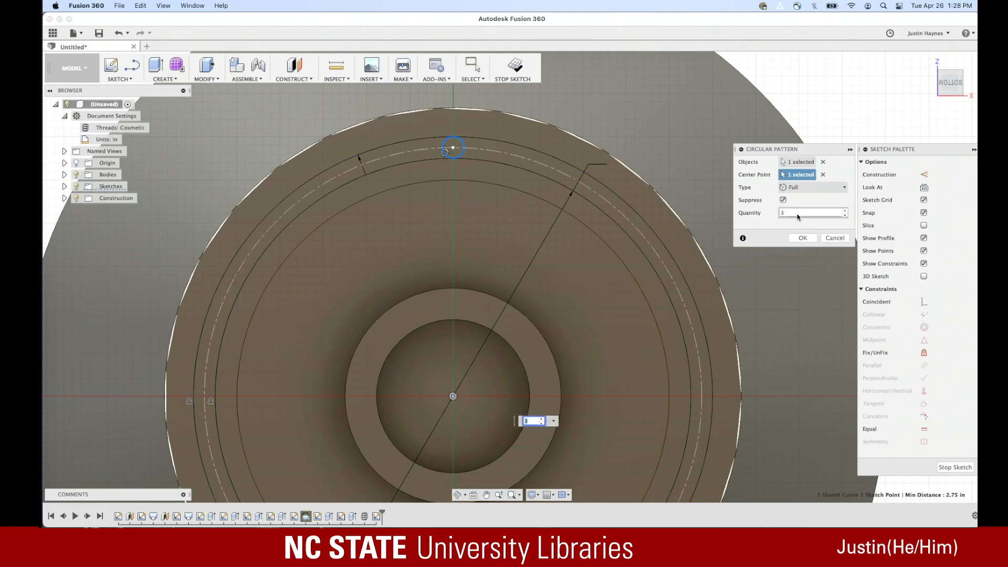
Try the angle pattern type with total angles of 10 and 20 degrees and a quantity of 4
click(811, 187)
click(790, 200)
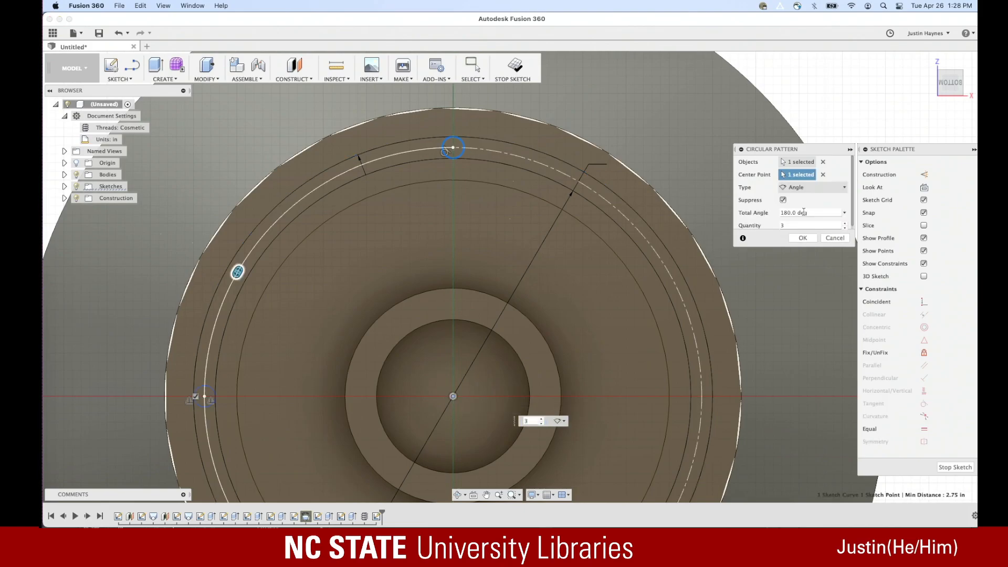
scroll(789, 191, down, 1)
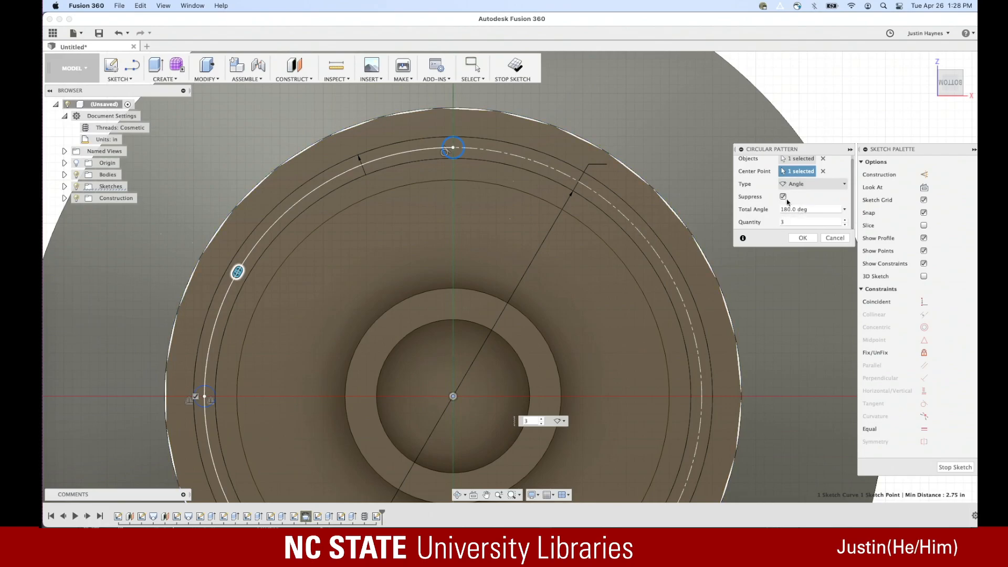
click(791, 210)
drag(813, 209, 763, 210)
text(10)
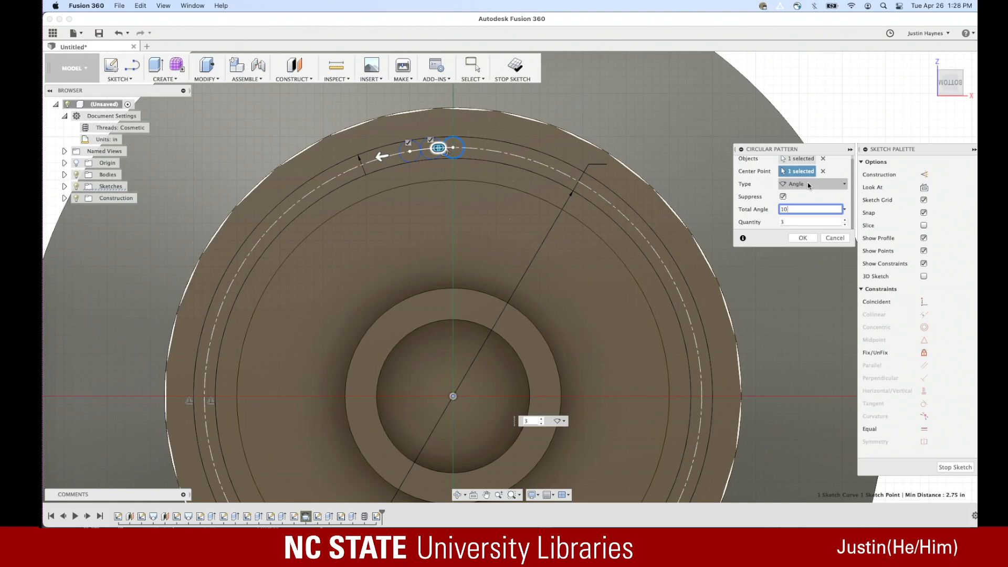
click(797, 221)
key(shift+Tab)
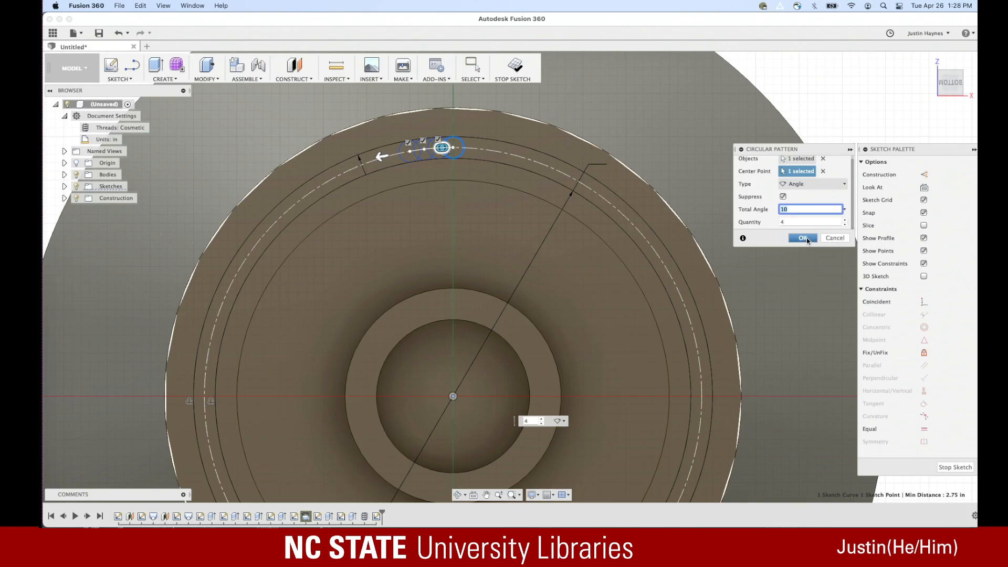
click(806, 208)
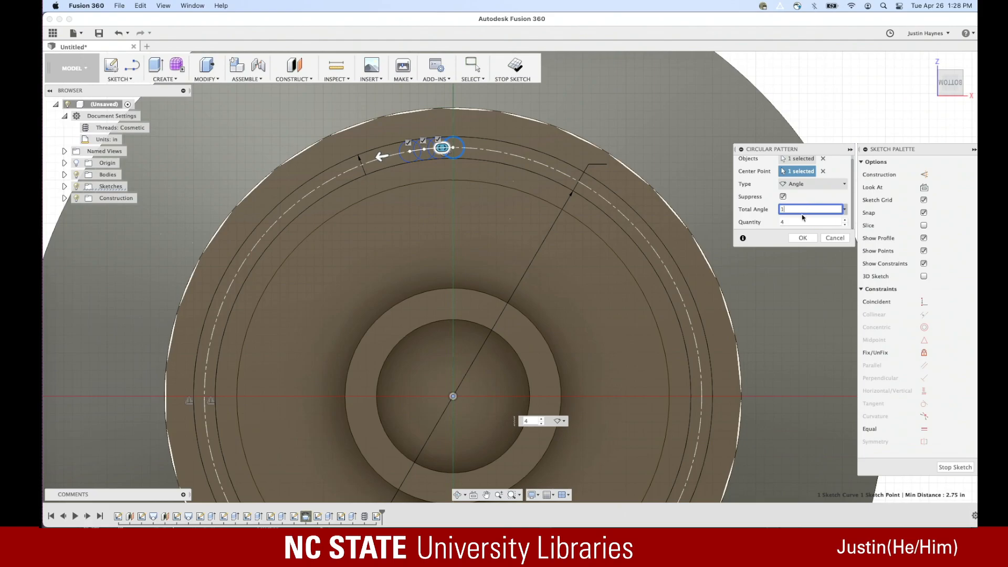
key(BackSpace)
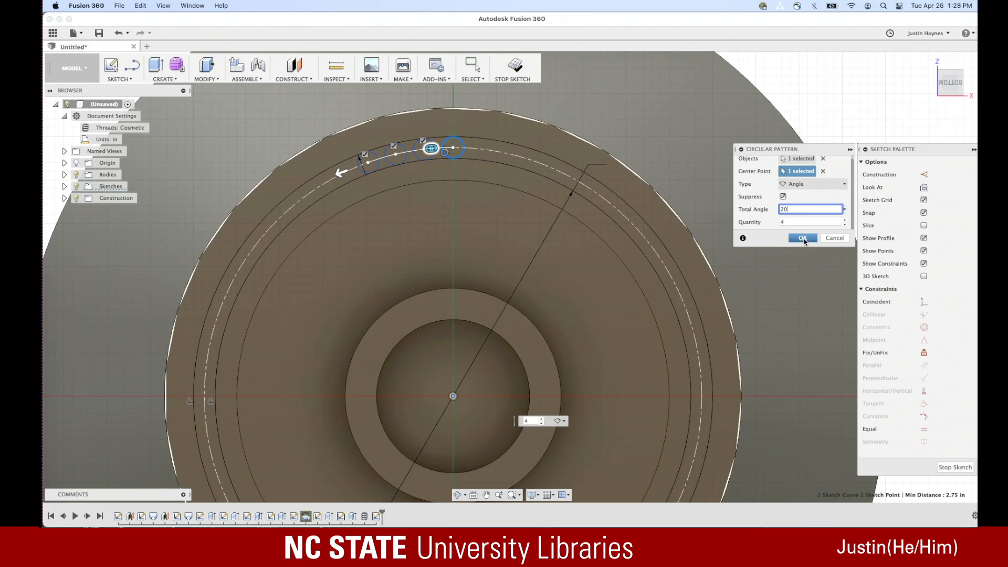
Create the circular pattern as symmetric, with a total angle of 45 degrees and a quantity of 3
click(815, 185)
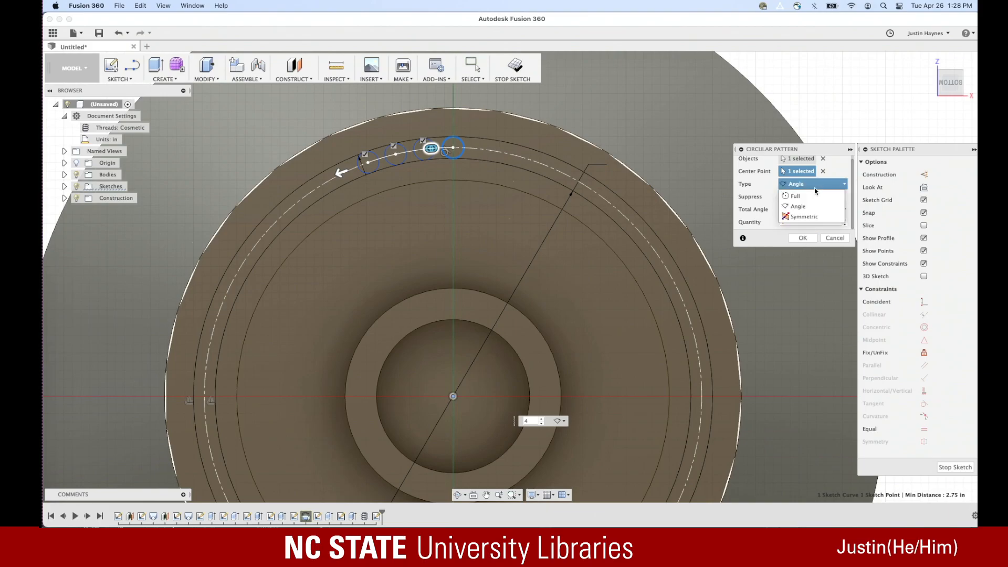
click(812, 217)
click(814, 209)
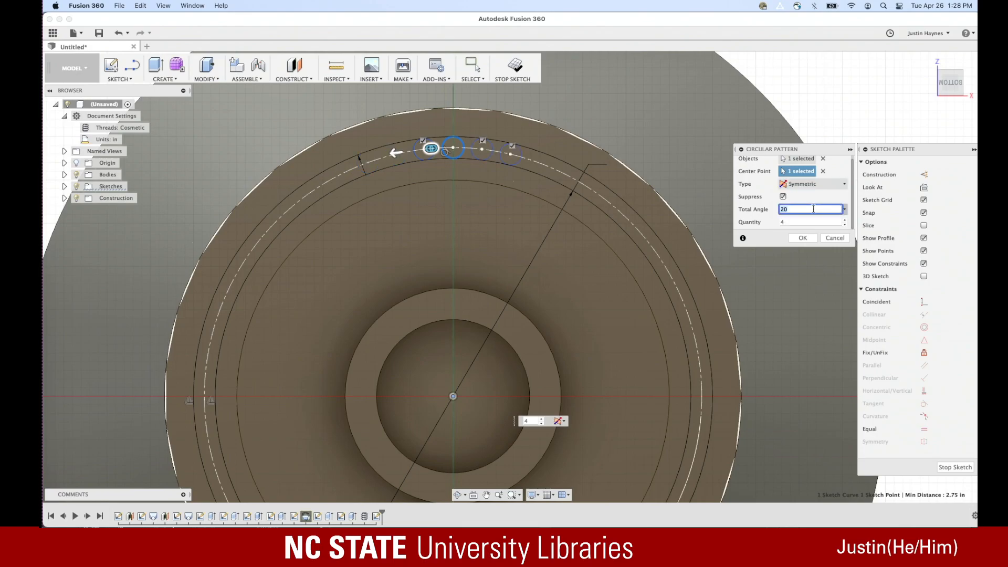
key(Tab)
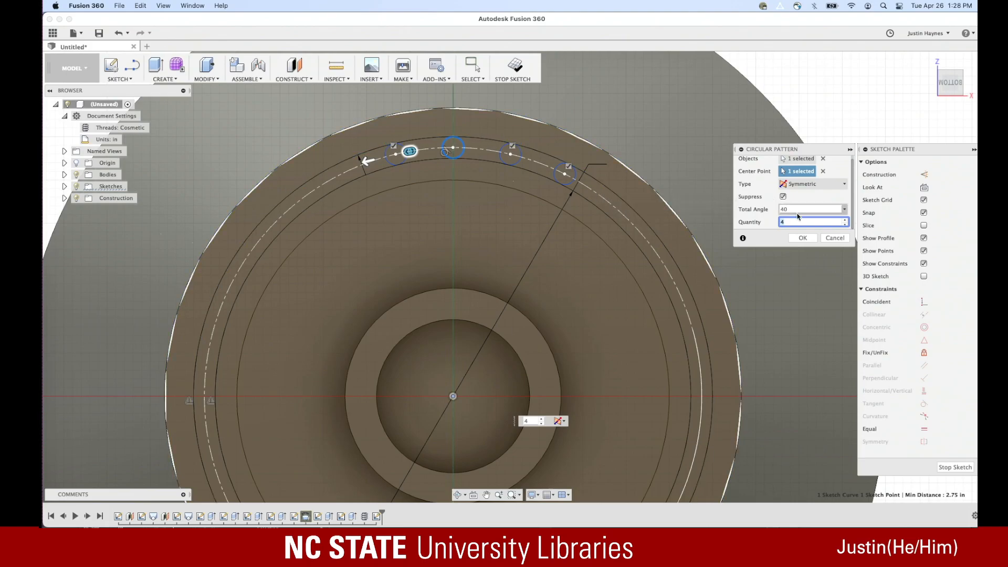
click(800, 211)
text(5)
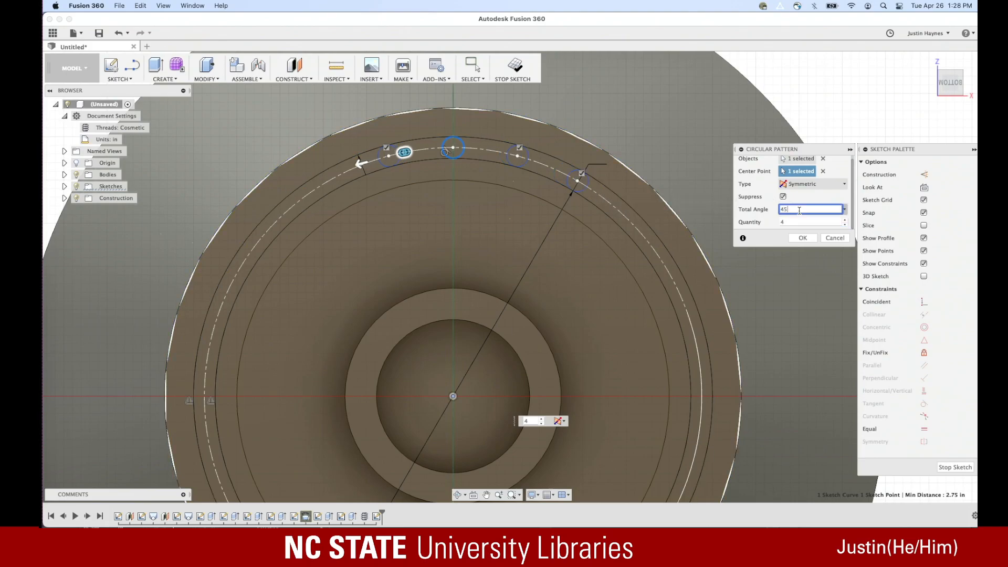
key(Tab)
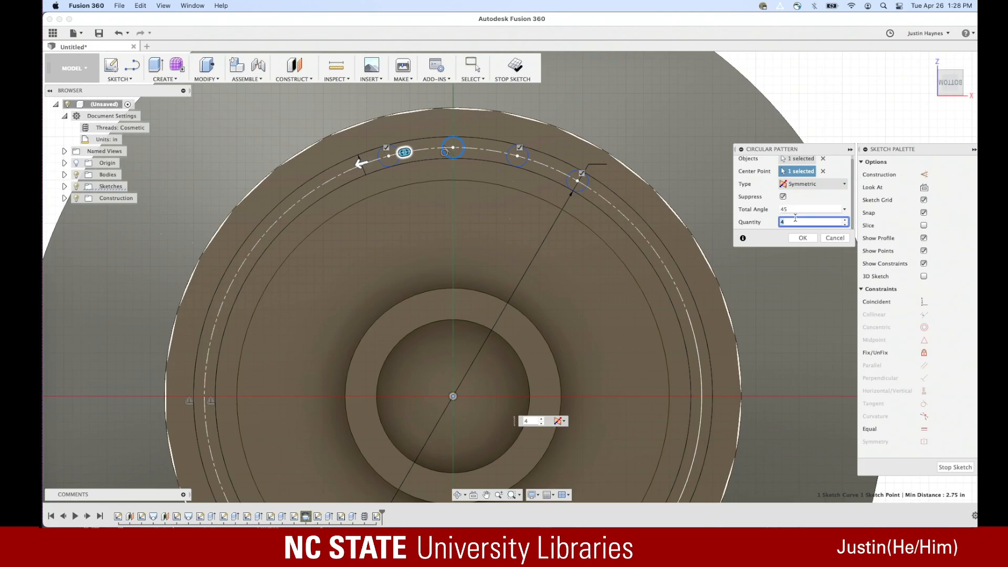
text(3)
key(shift+Tab)
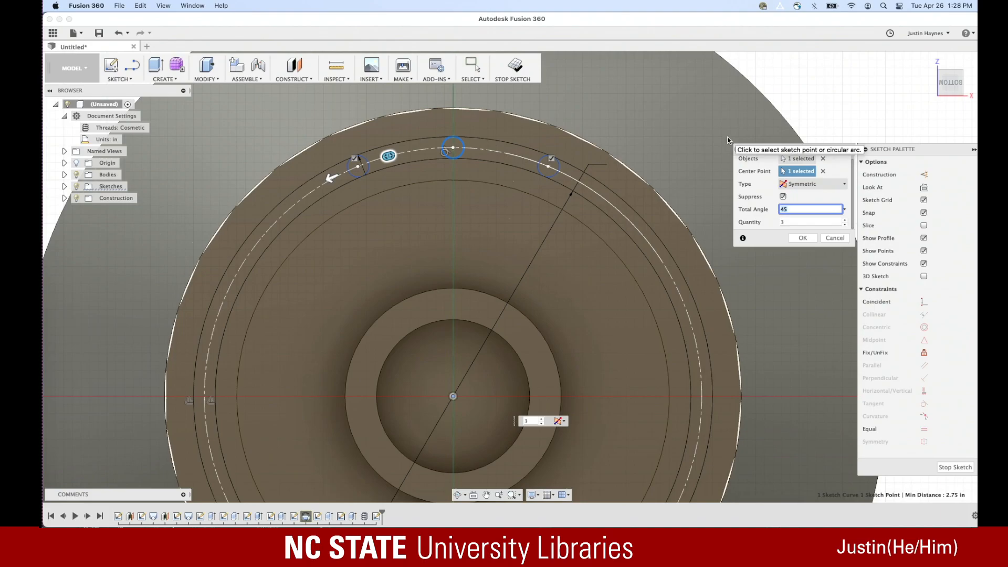
click(803, 239)
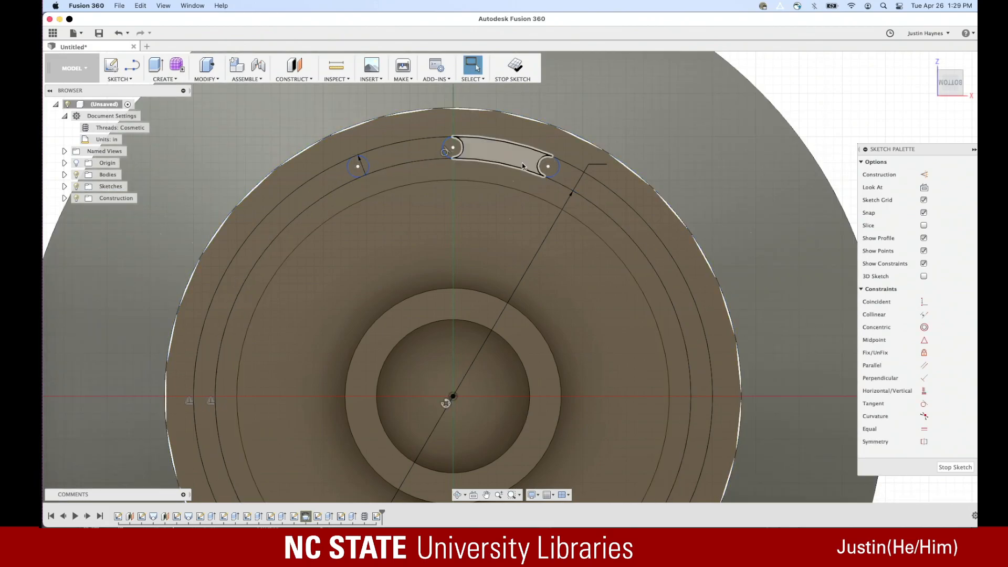
Trim the middle circle, the inner halves of both end circles and the band circles beyond them, leaving a curved slot outline
click(124, 79)
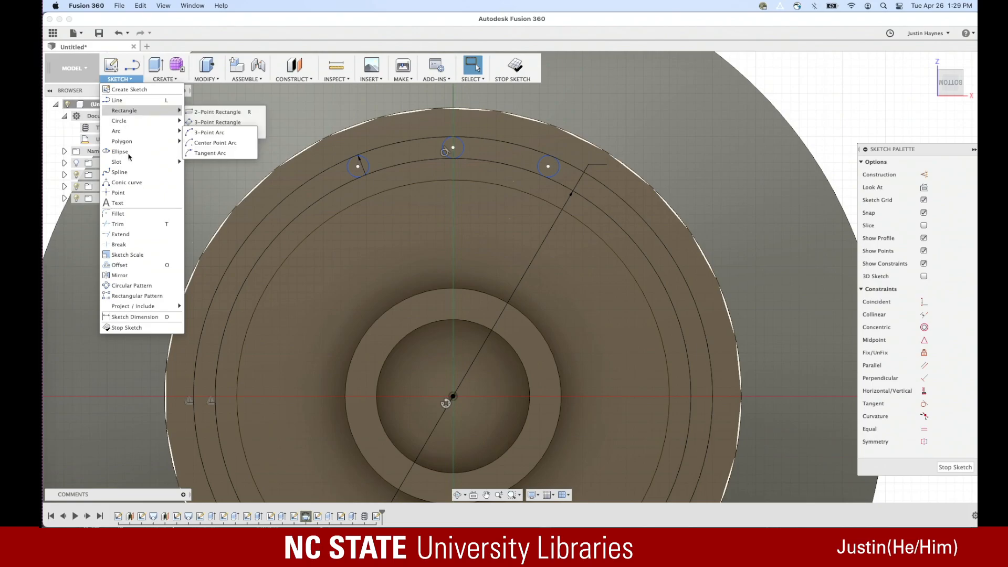
mouse_move(129, 163)
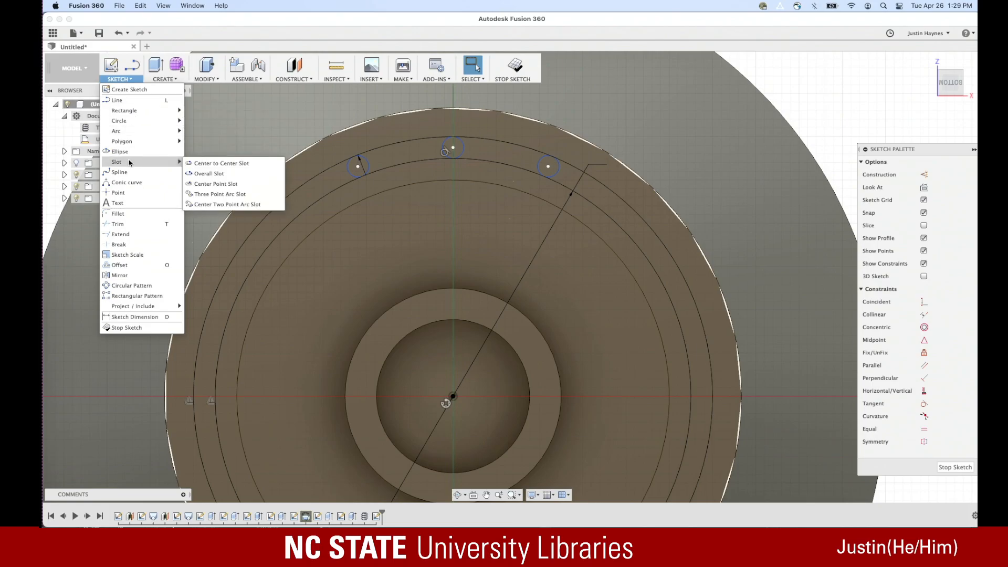
click(136, 223)
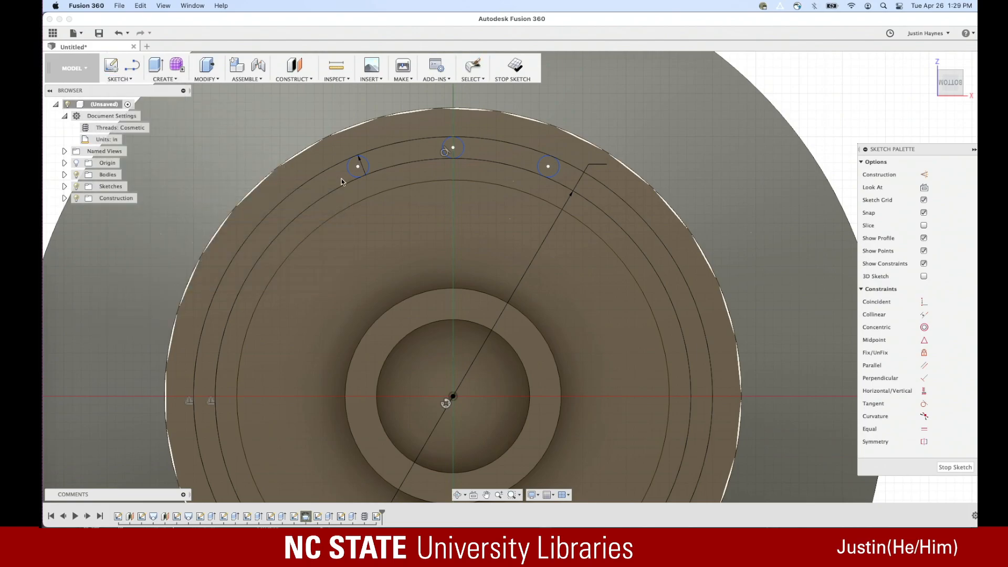
click(369, 164)
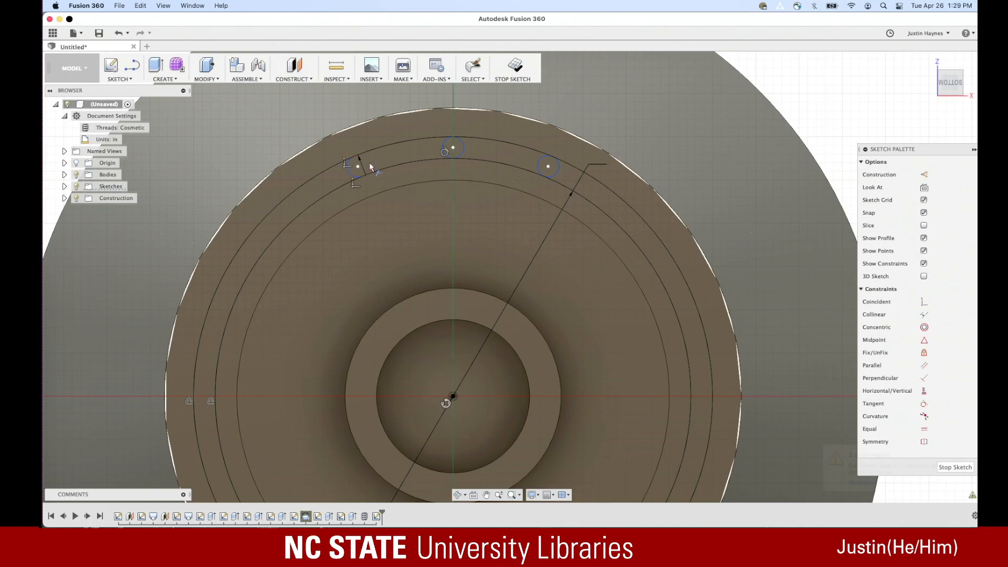
click(418, 159)
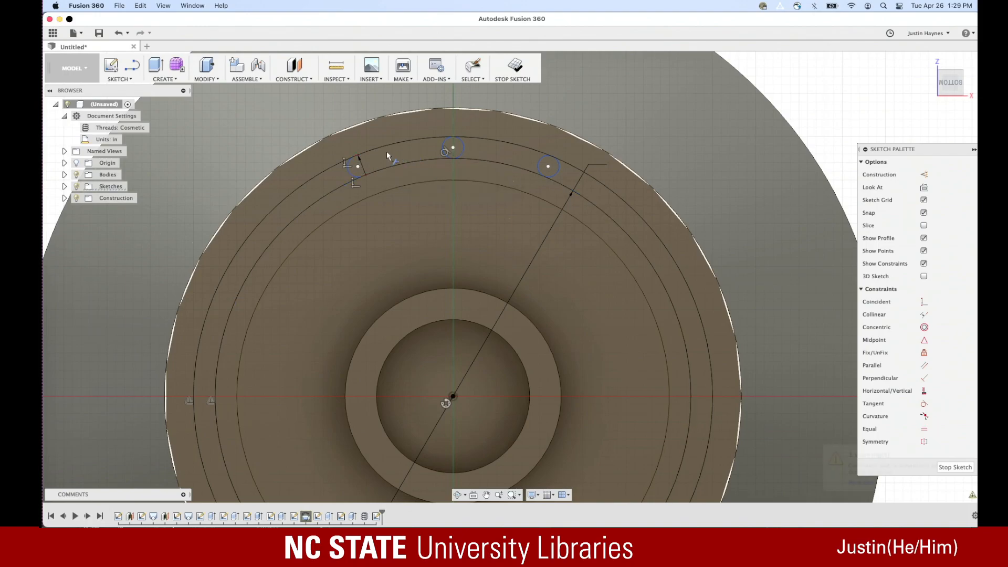
click(329, 164)
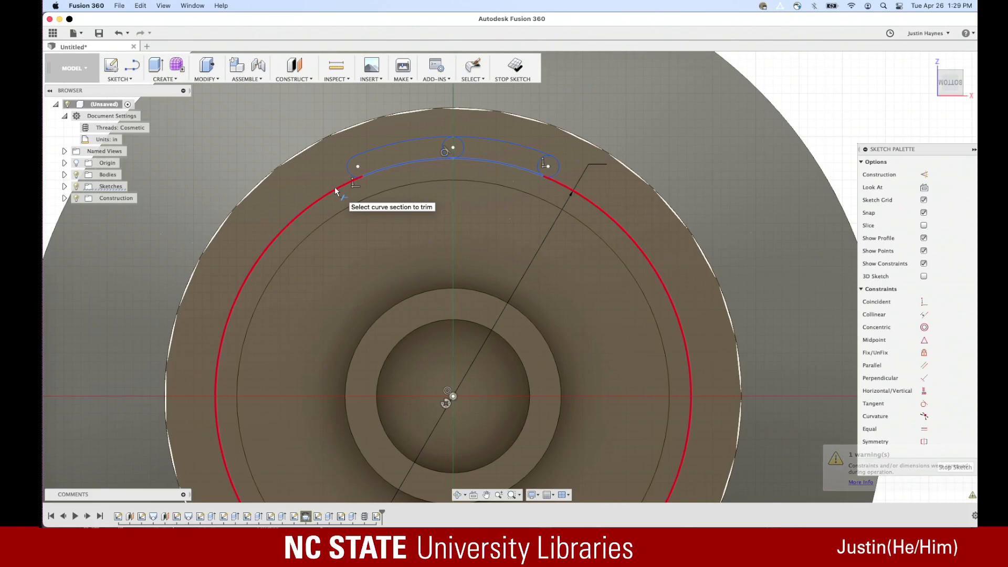
click(335, 187)
click(464, 148)
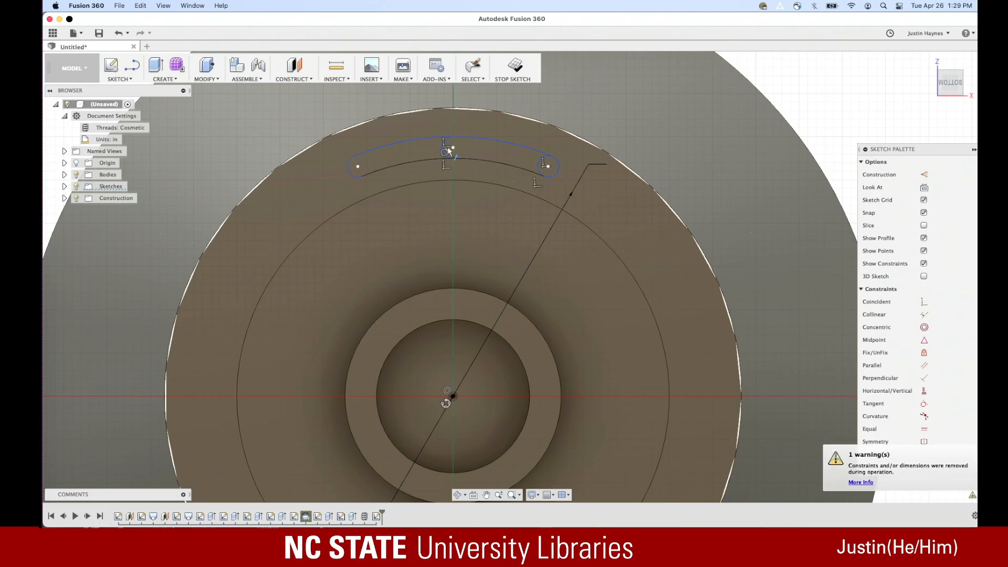
click(445, 151)
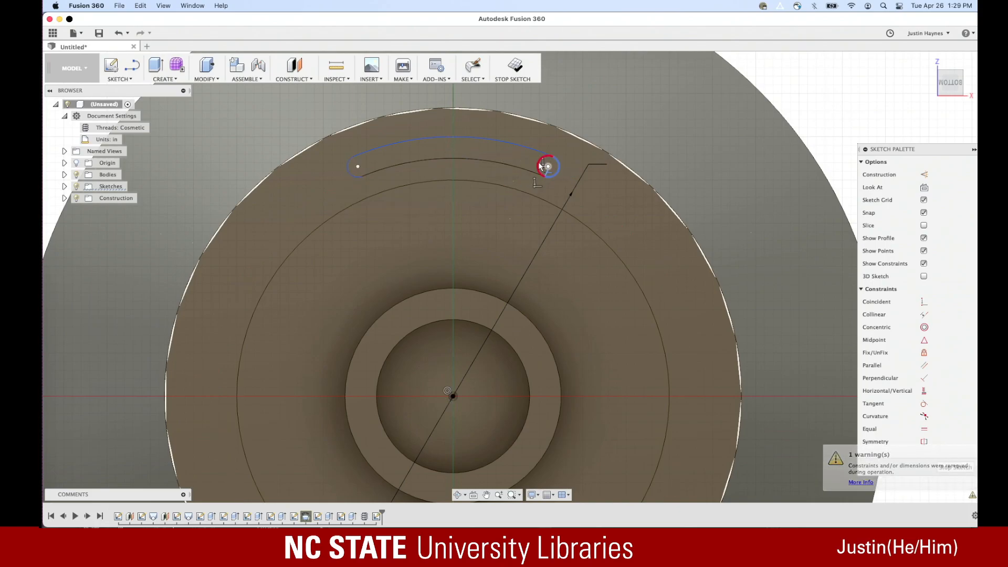
click(542, 161)
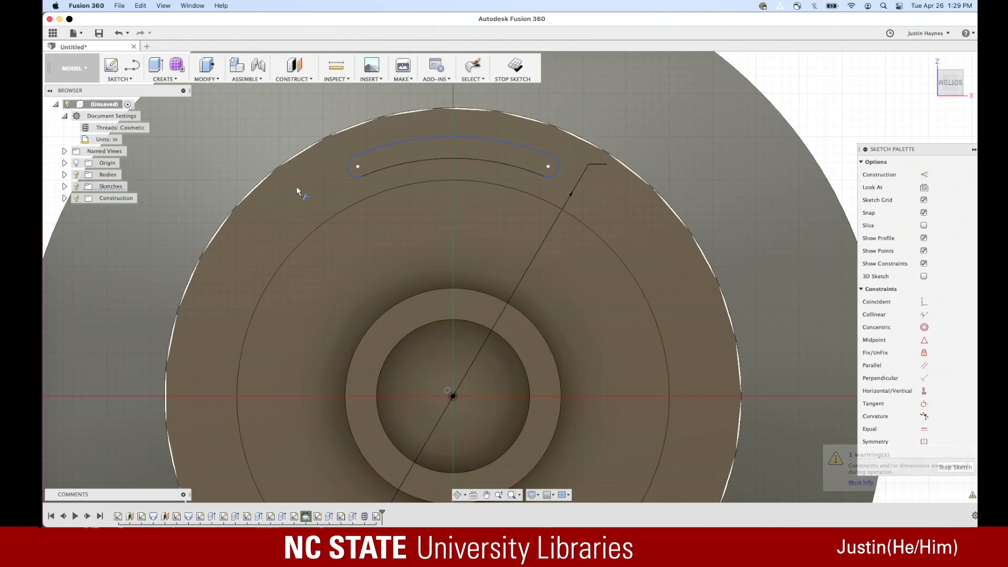
key(Escape)
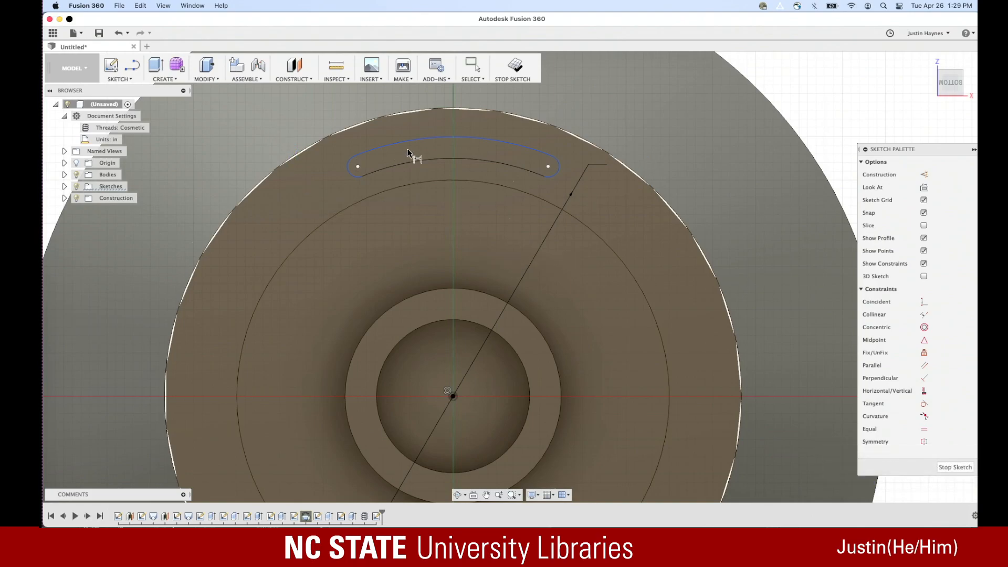
Dimension the radius of the curved slot's outer arc
click(413, 140)
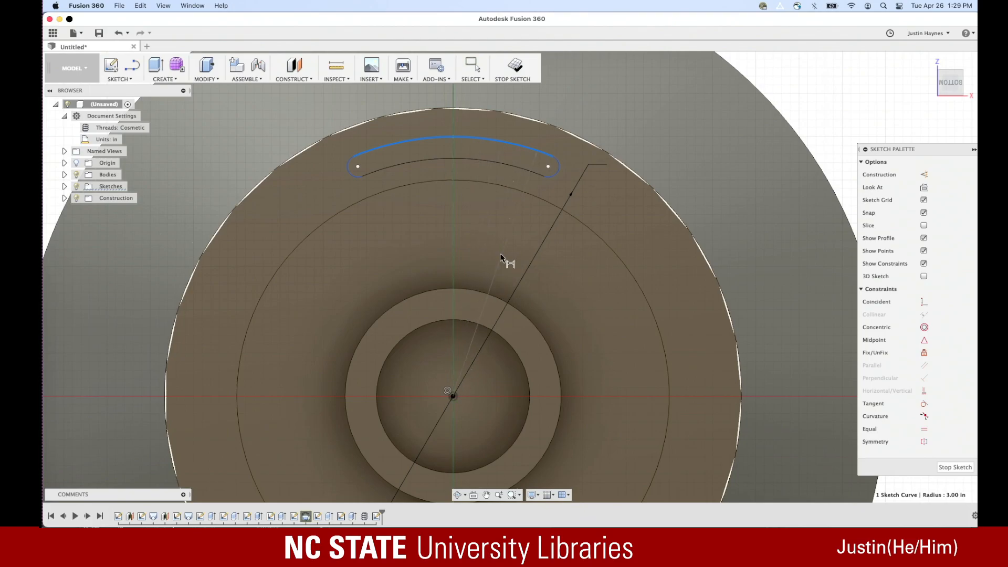
click(509, 237)
key(Return)
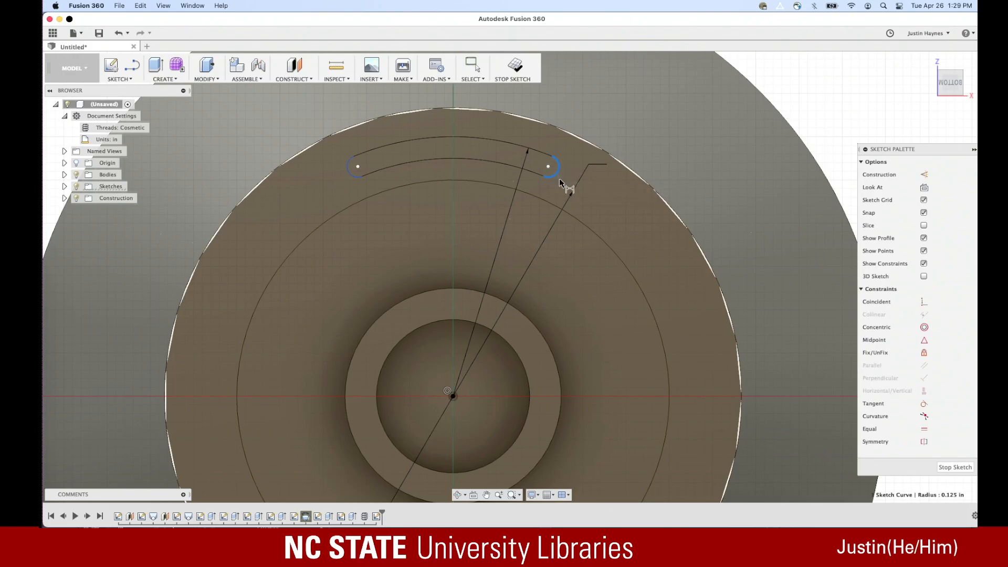
Dimension the horizontal distance between the centres of the slot's two rounded ends
click(548, 167)
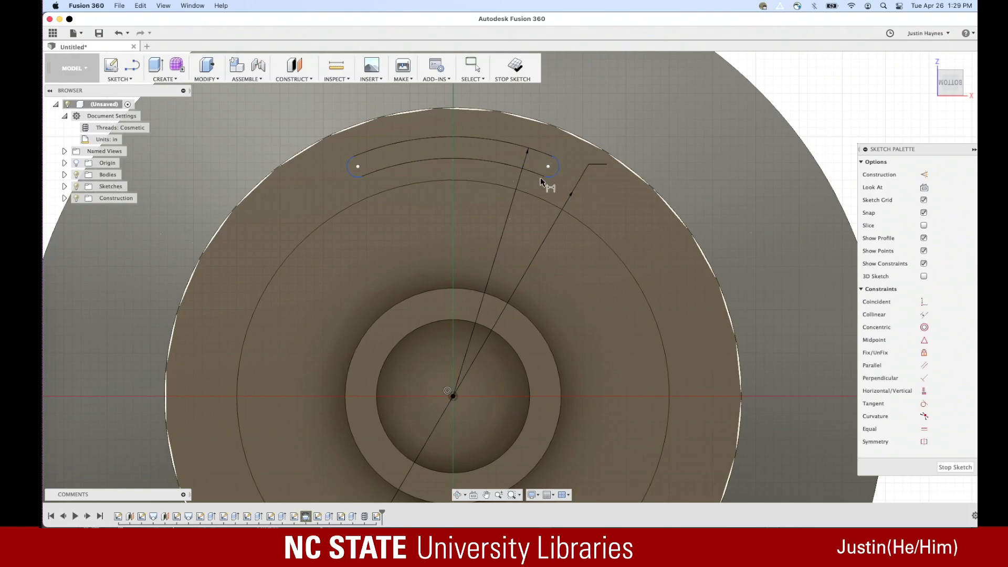
click(558, 173)
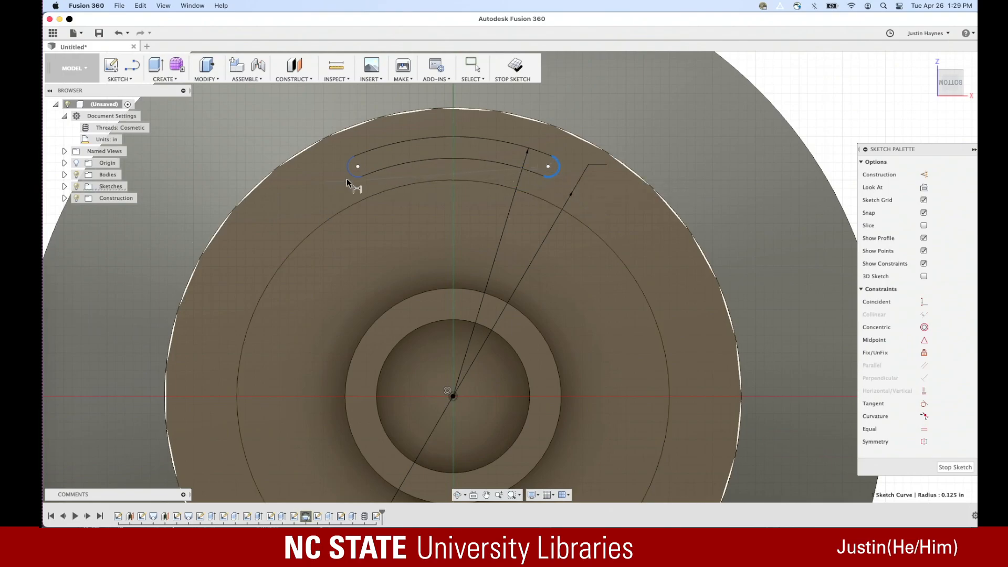
click(353, 176)
click(462, 218)
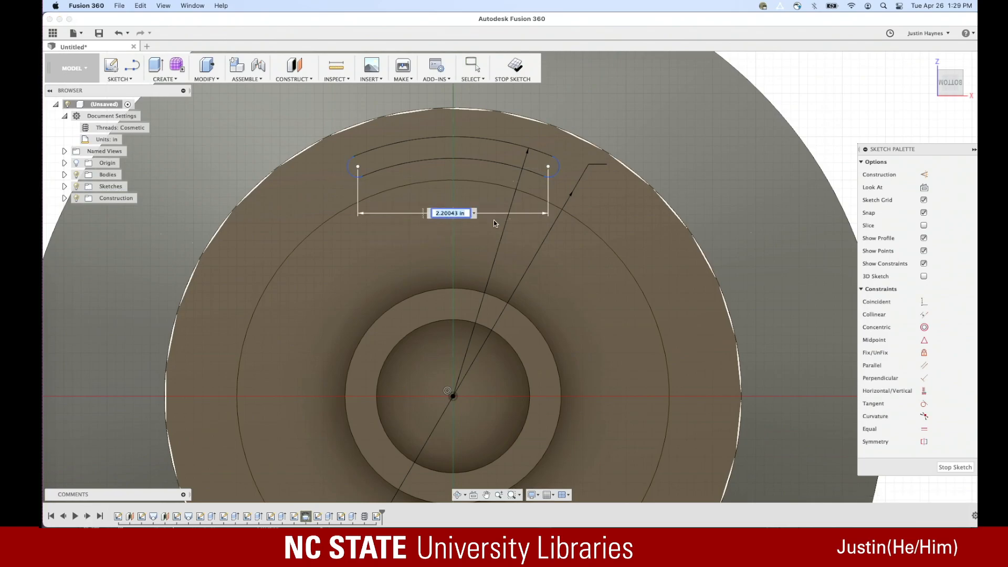
key(Return)
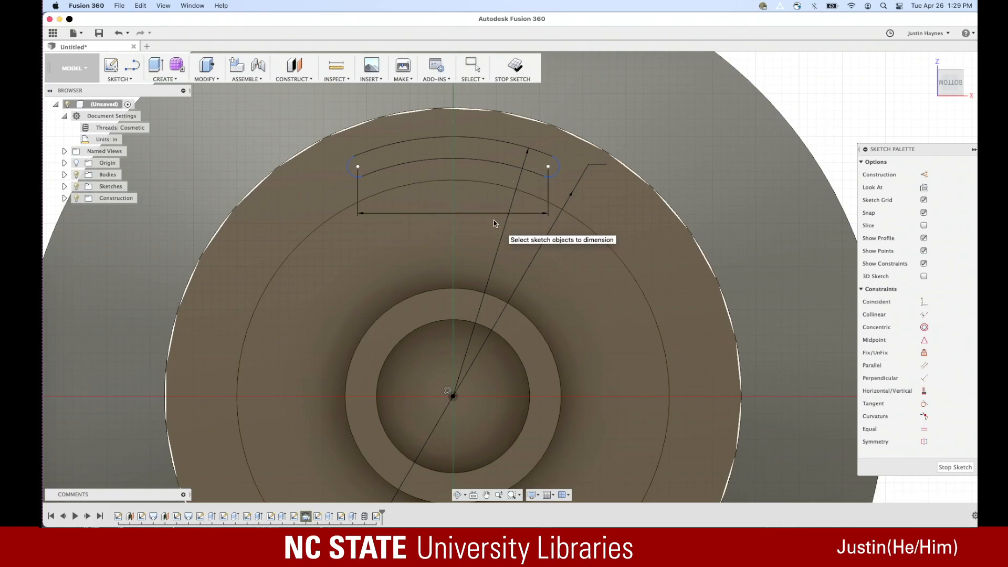
key(Escape)
click(498, 213)
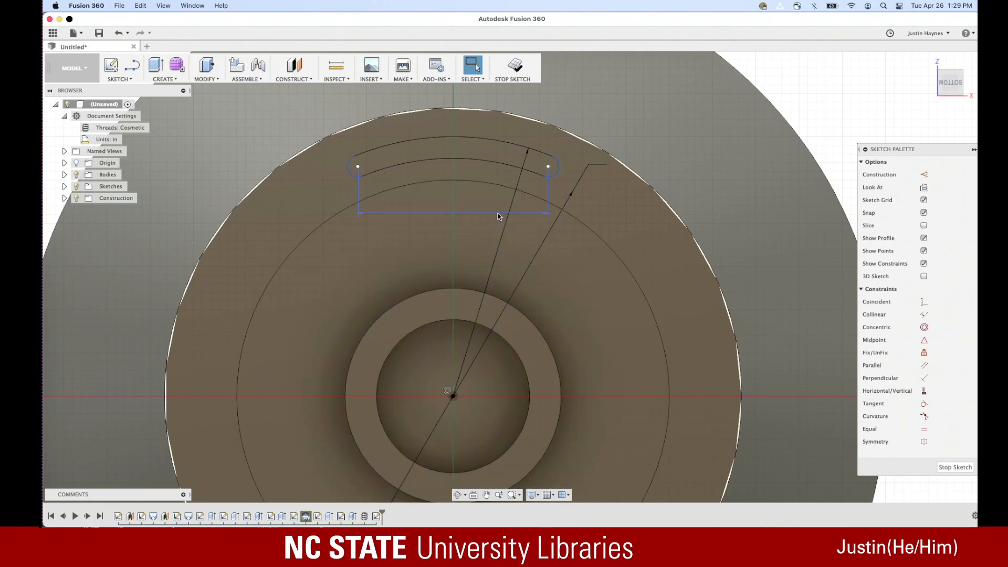
key(d)
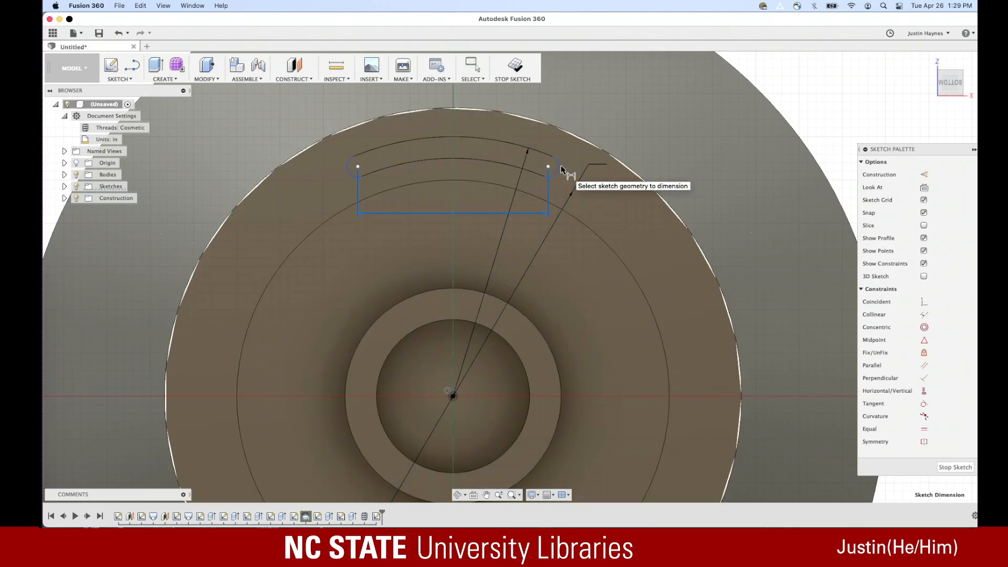
scroll(548, 154, up, 3)
scroll(548, 154, up, 5)
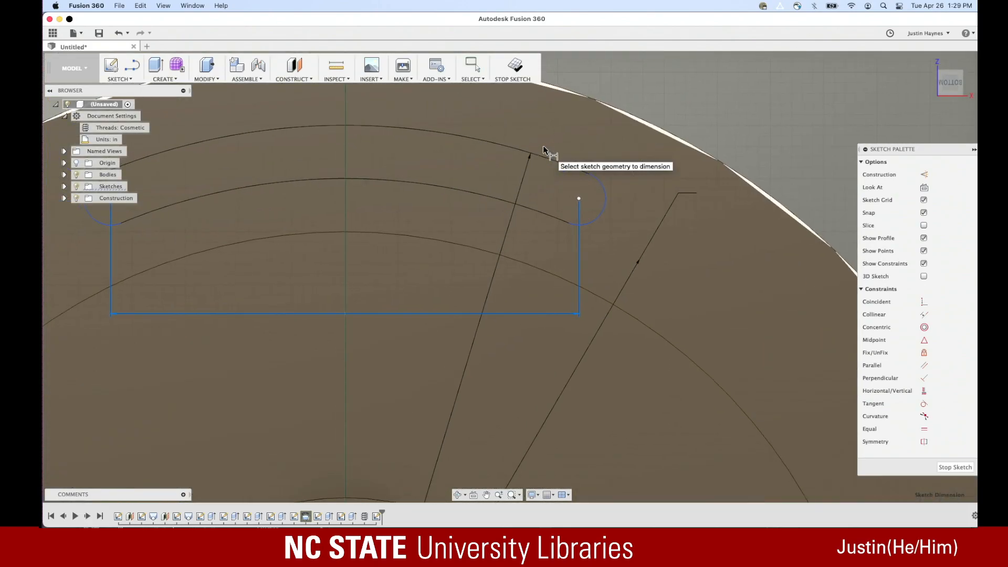
key(Escape)
scroll(546, 146, left, 4)
scroll(546, 148, down, 3)
scroll(546, 149, down, 3)
scroll(544, 154, down, 3)
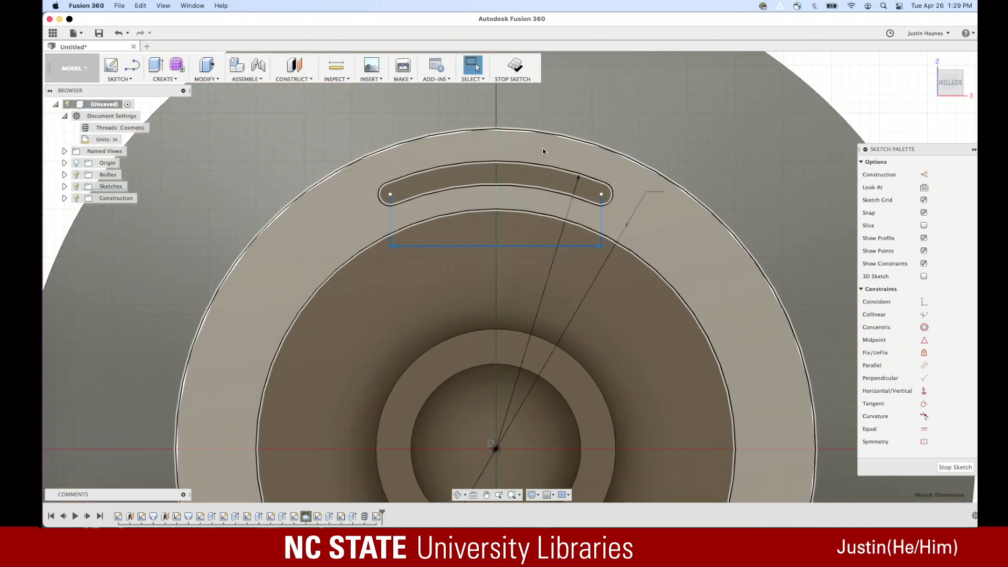
scroll(550, 147, down, 3)
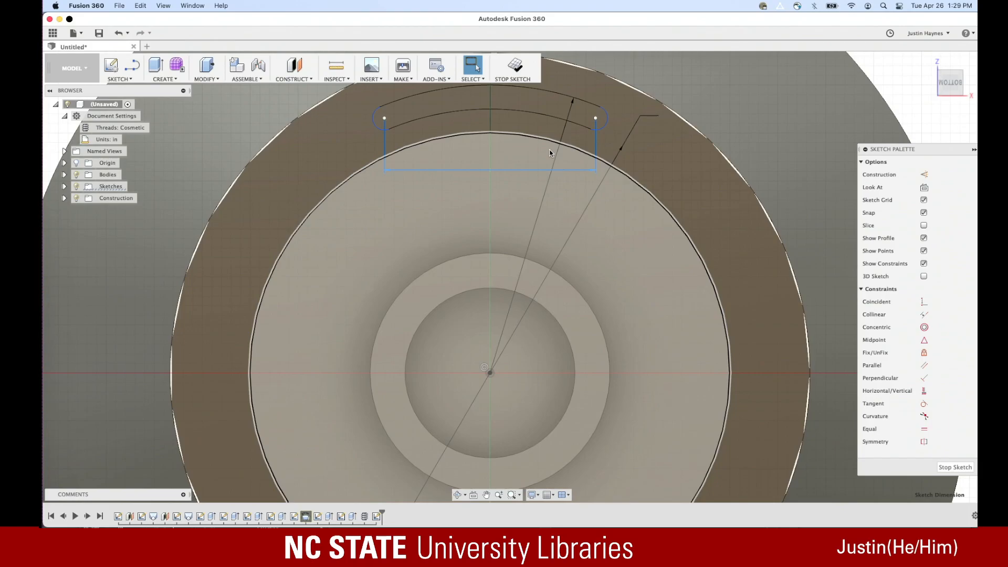
scroll(550, 152, down, 3)
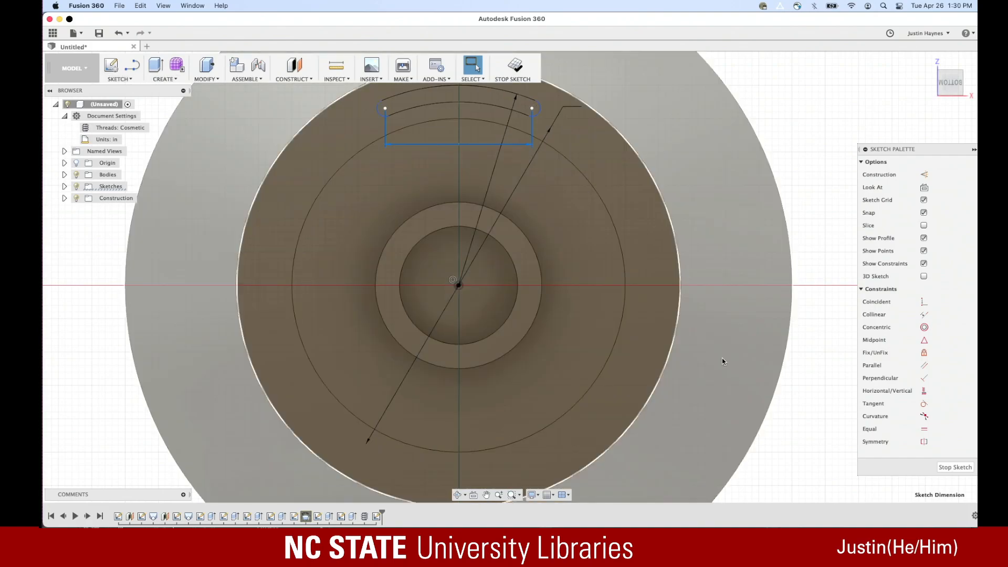
scroll(436, 203, up, 2)
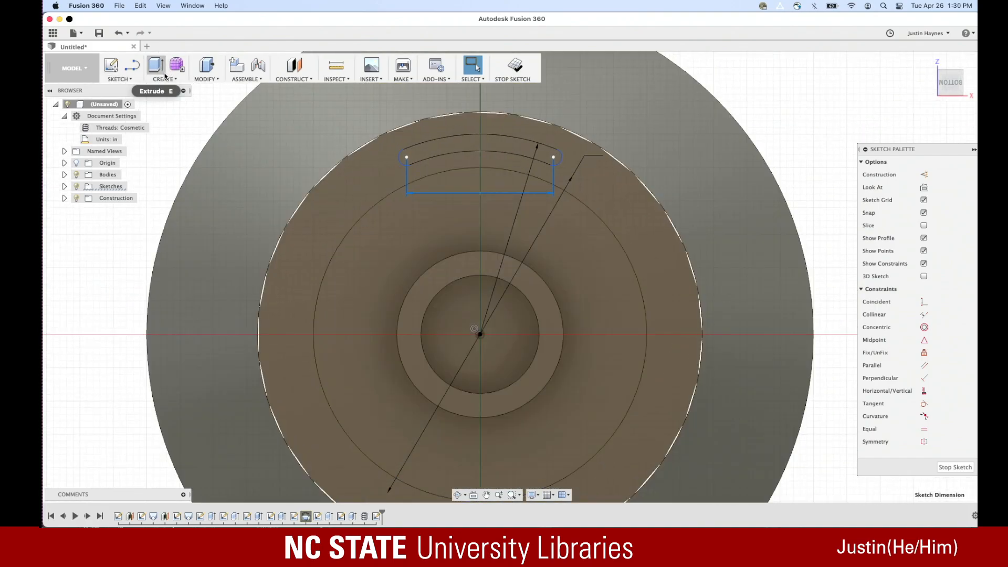
click(166, 79)
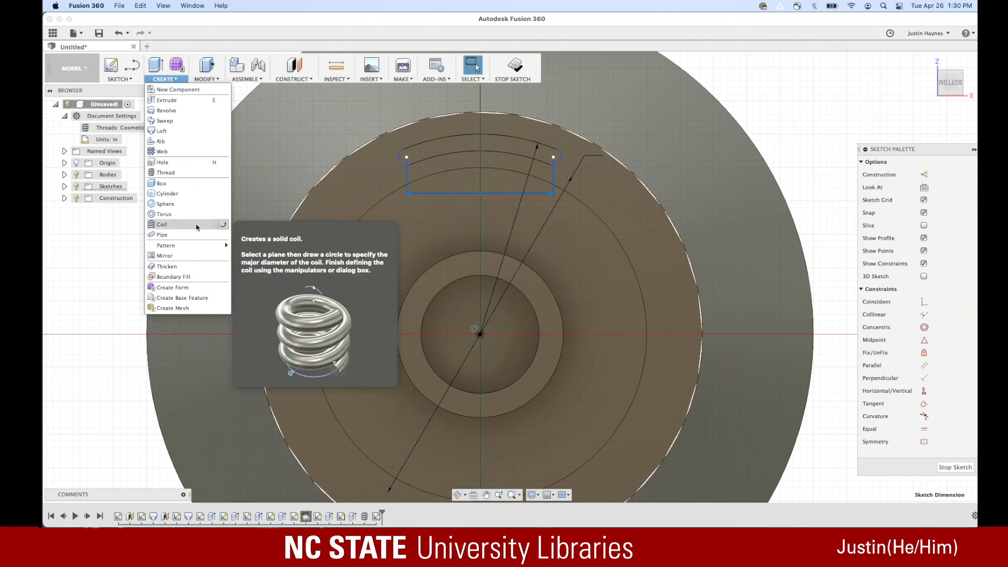
mouse_move(199, 245)
click(87, 246)
click(103, 223)
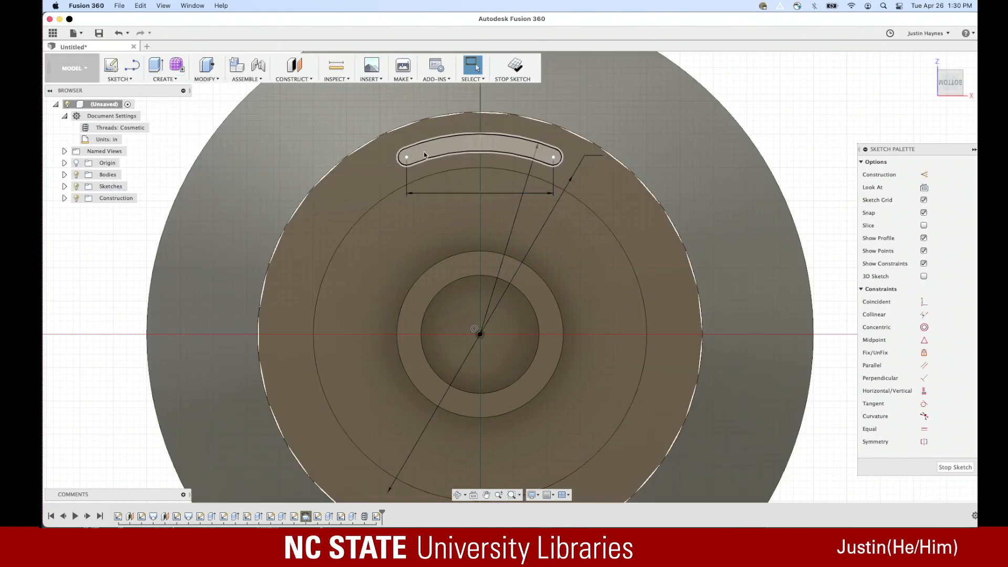
Finish the sketch and extrude the curved slot profile 0.25 in from the end face with the Join operation
click(954, 468)
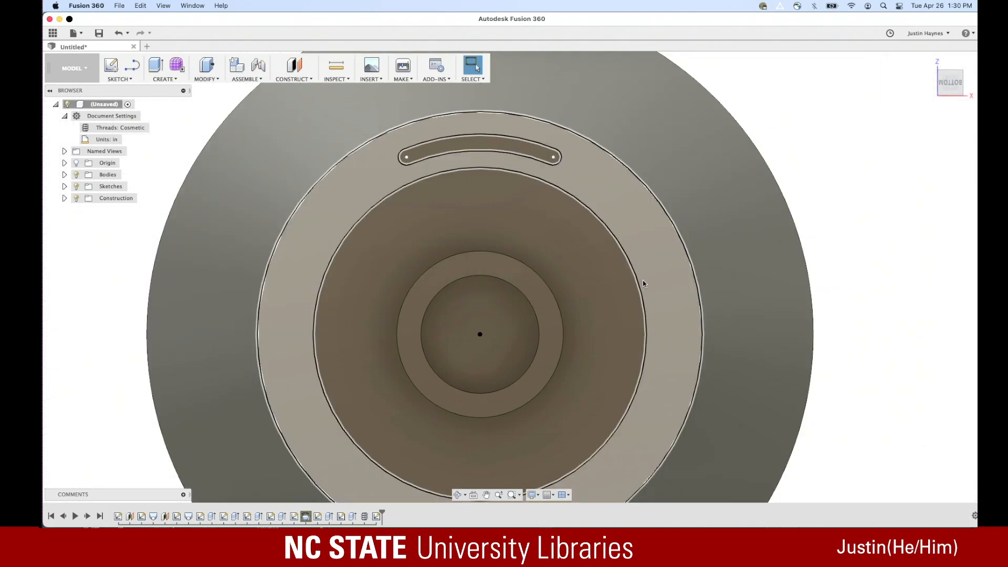
click(528, 149)
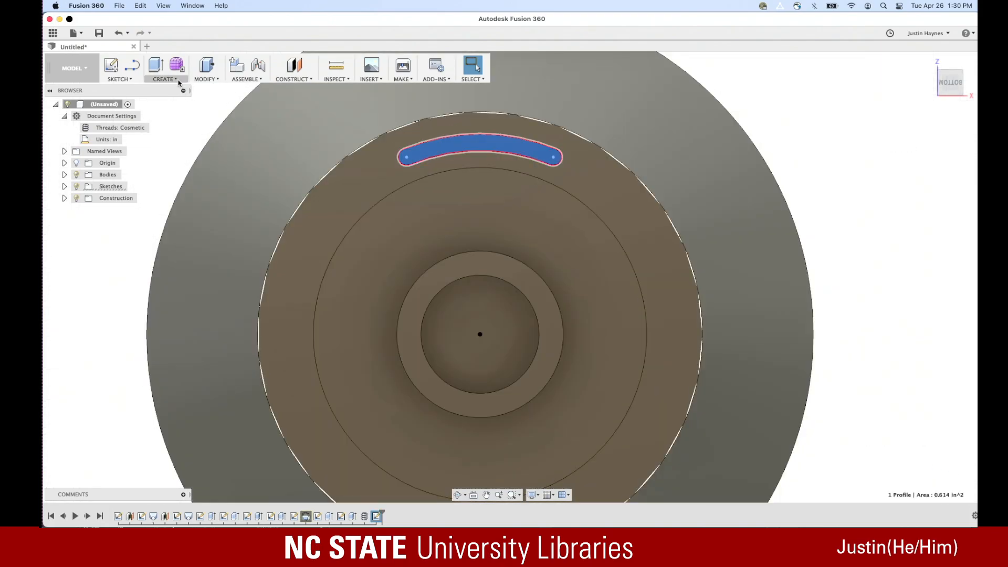
click(179, 81)
click(180, 102)
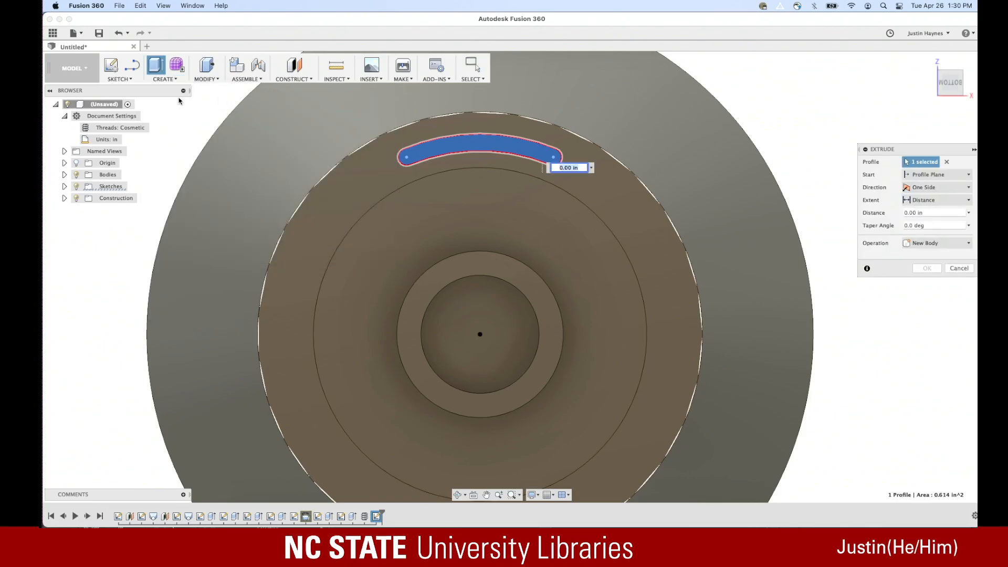
text(.25)
key(Tab)
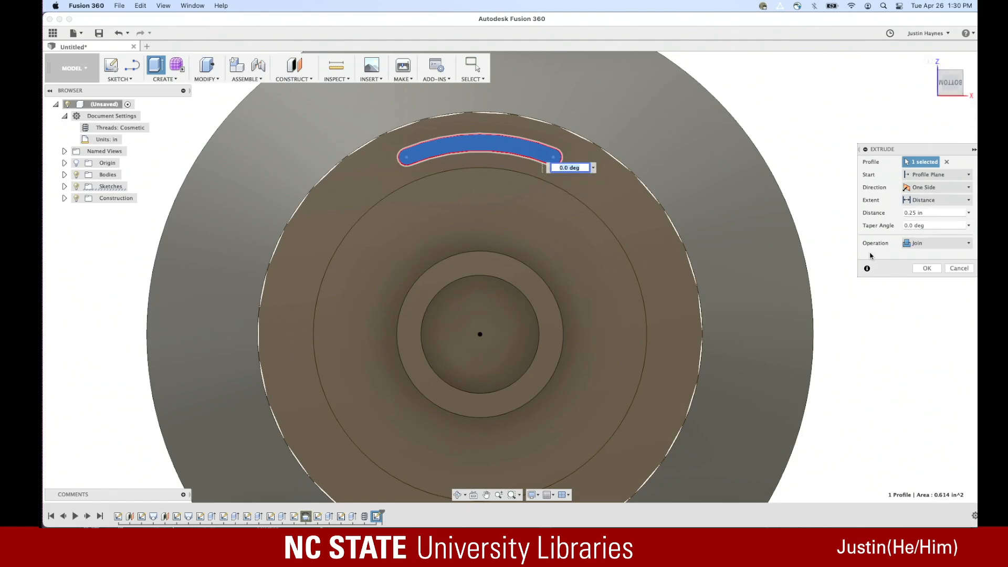
click(899, 402)
shift+middle_drag(899, 402, 868, 379)
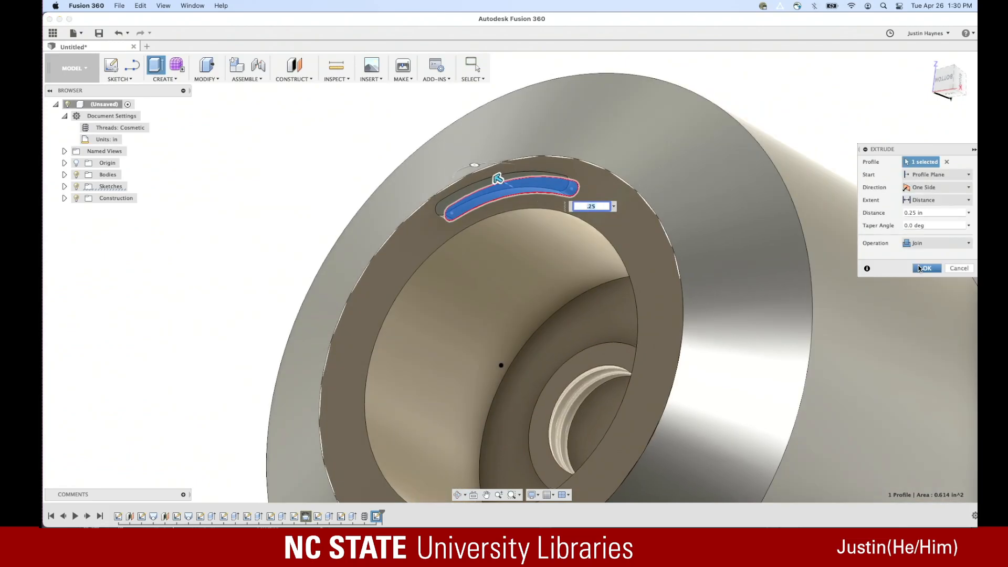
click(926, 268)
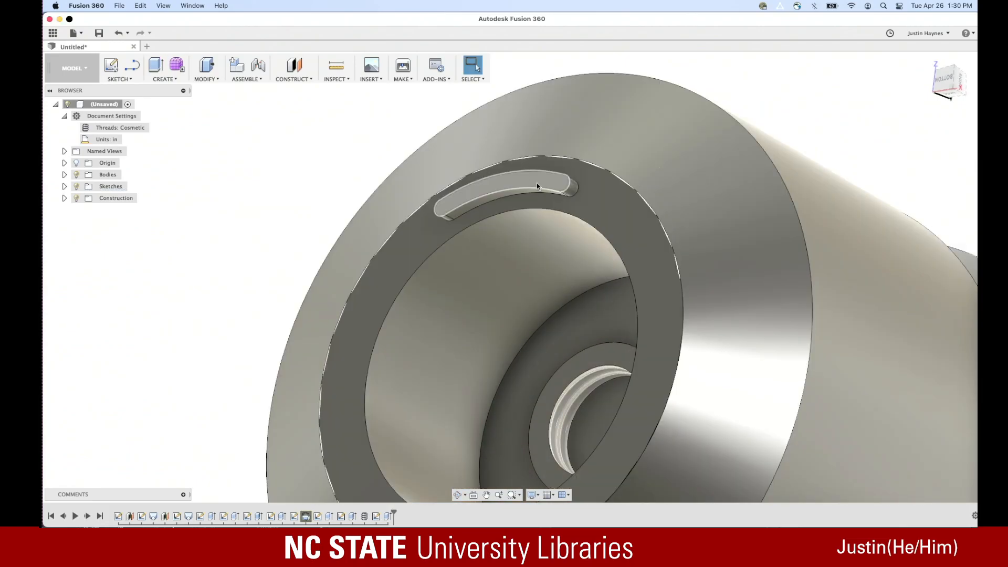
Start a circular pattern of the curved slot's extrude feature and open the pattern type choices
click(174, 78)
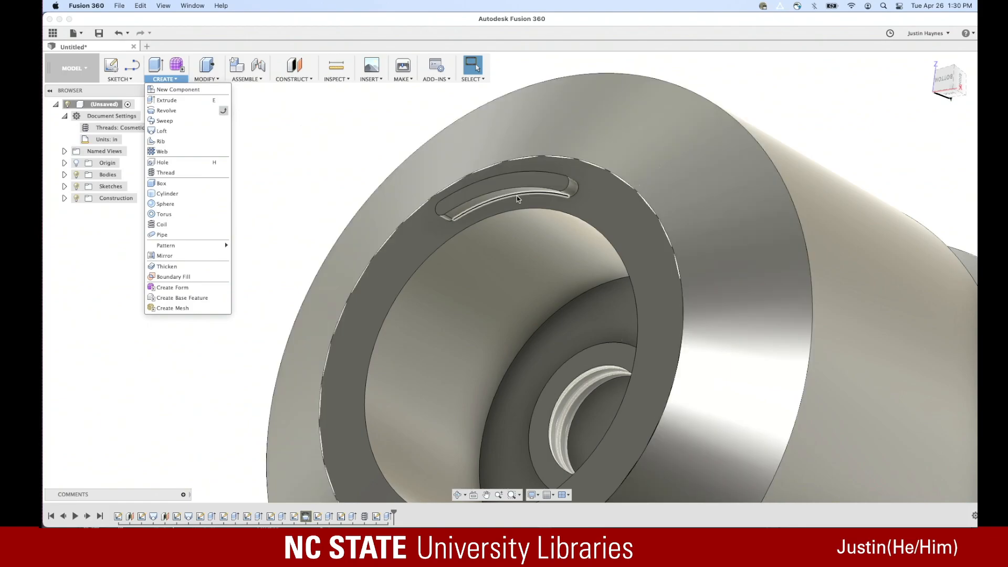
click(518, 187)
click(518, 187)
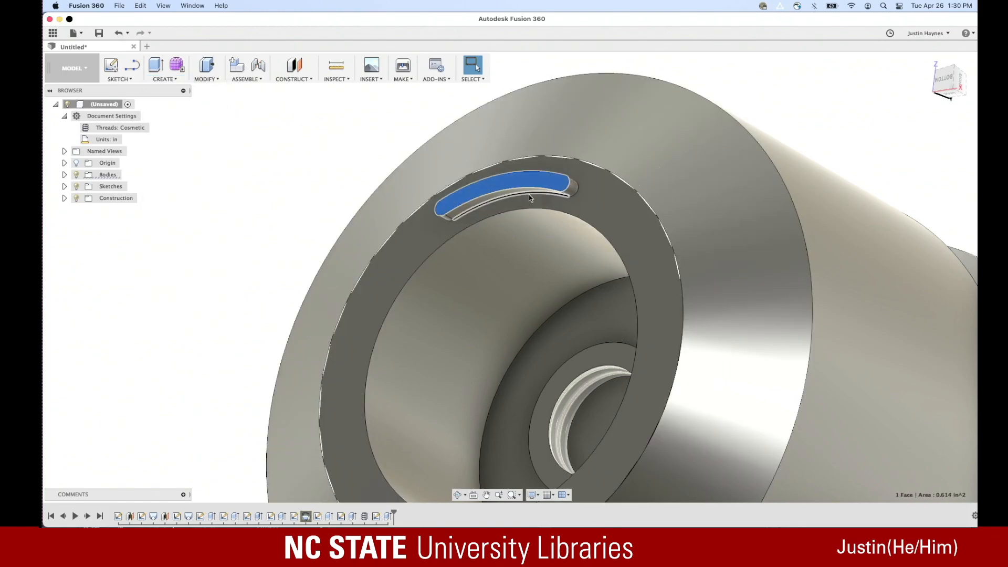
click(388, 518)
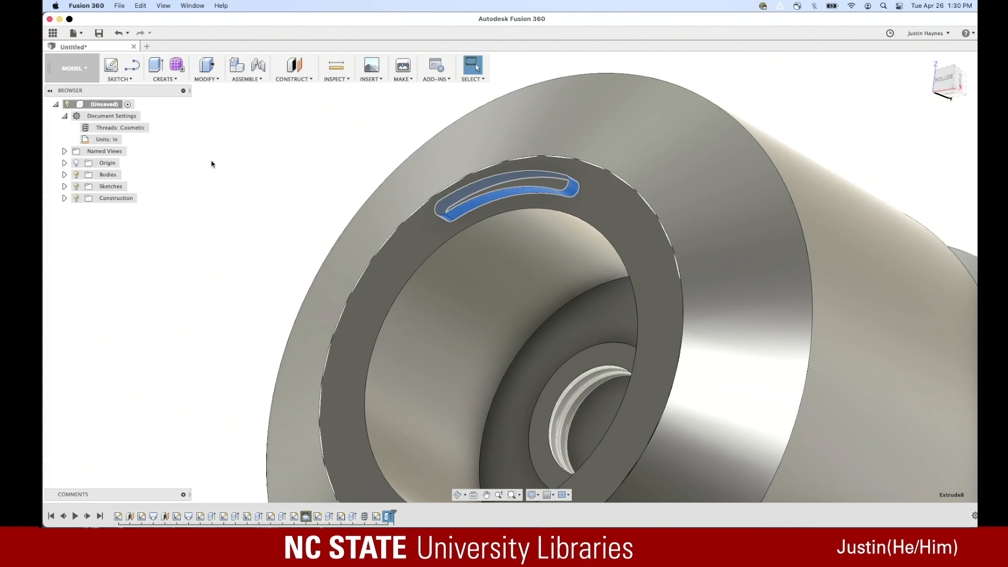
click(164, 79)
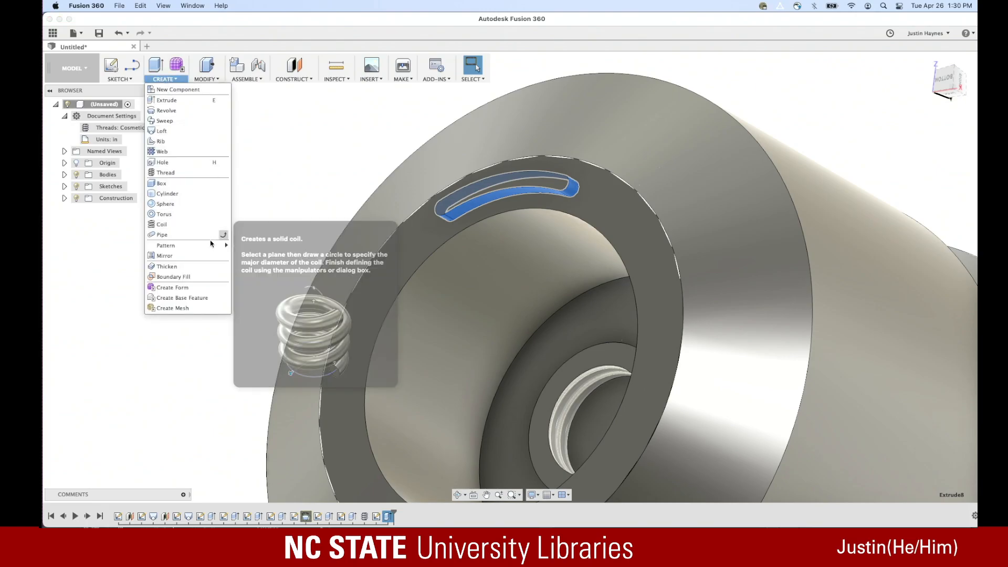
mouse_move(210, 245)
click(254, 254)
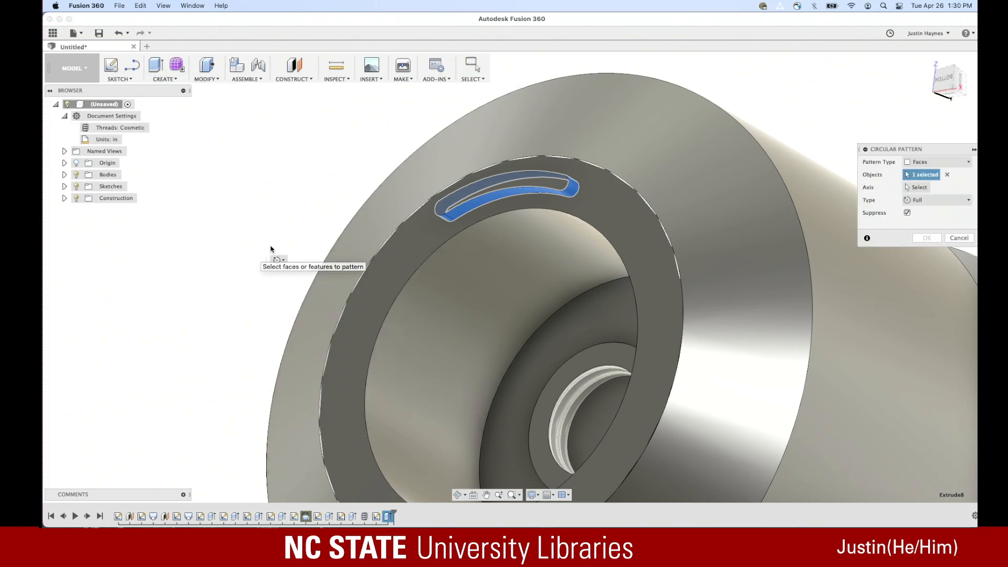
scroll(538, 216, down, 5)
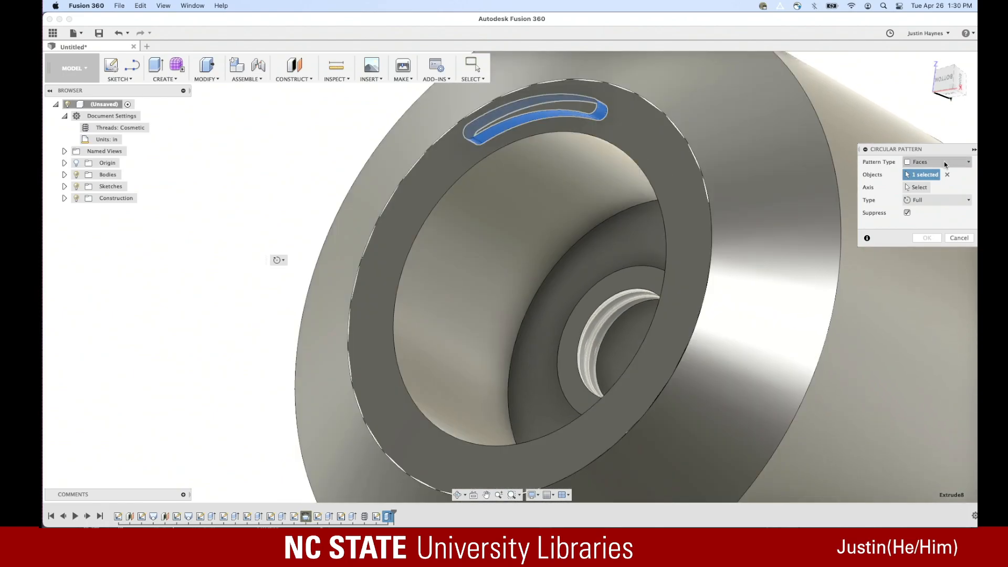
click(944, 164)
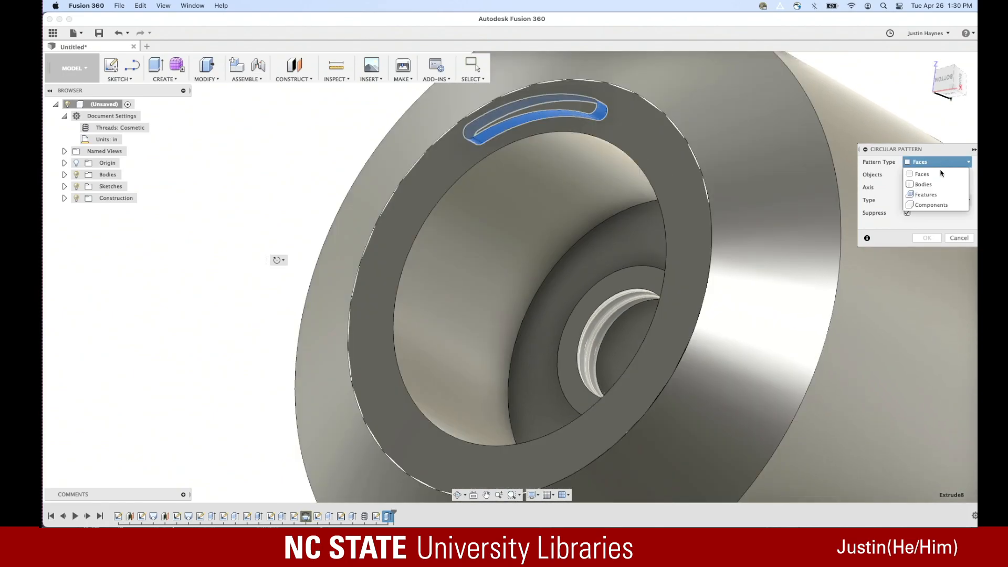
Set the circular pattern type to Features and choose the curved slot's extrude as the object
click(936, 194)
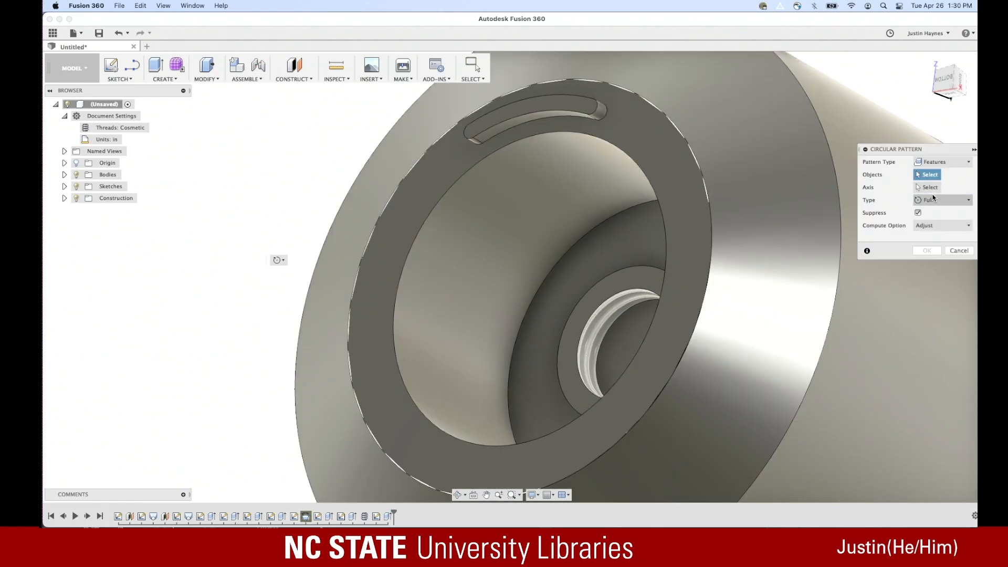
click(934, 164)
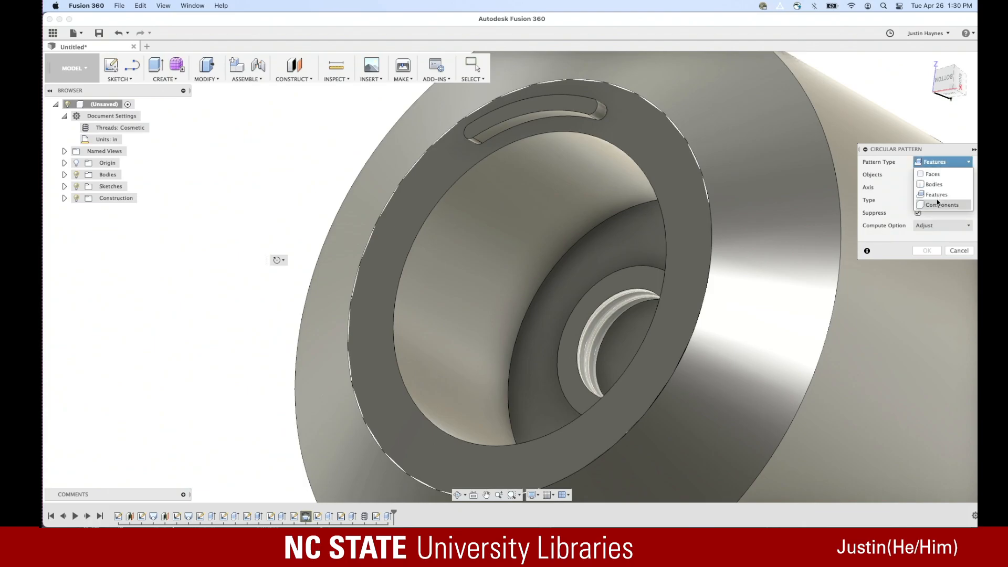
click(941, 205)
click(932, 162)
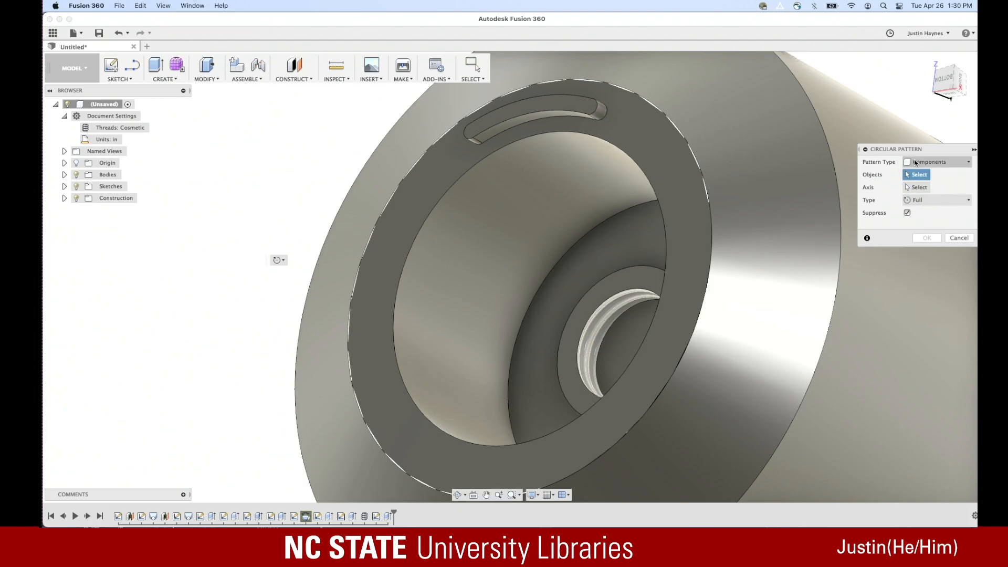
click(926, 185)
click(594, 109)
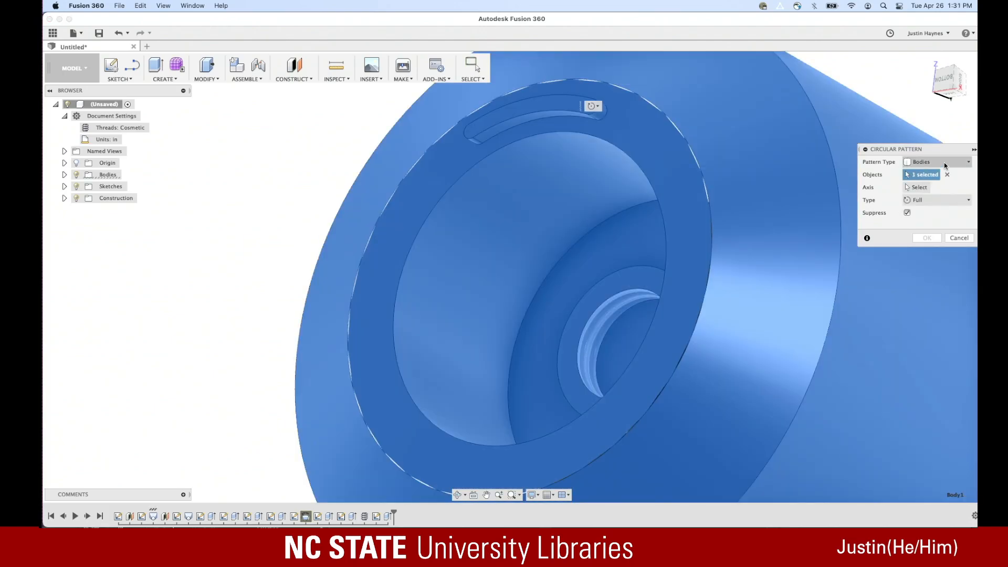
click(937, 162)
click(937, 195)
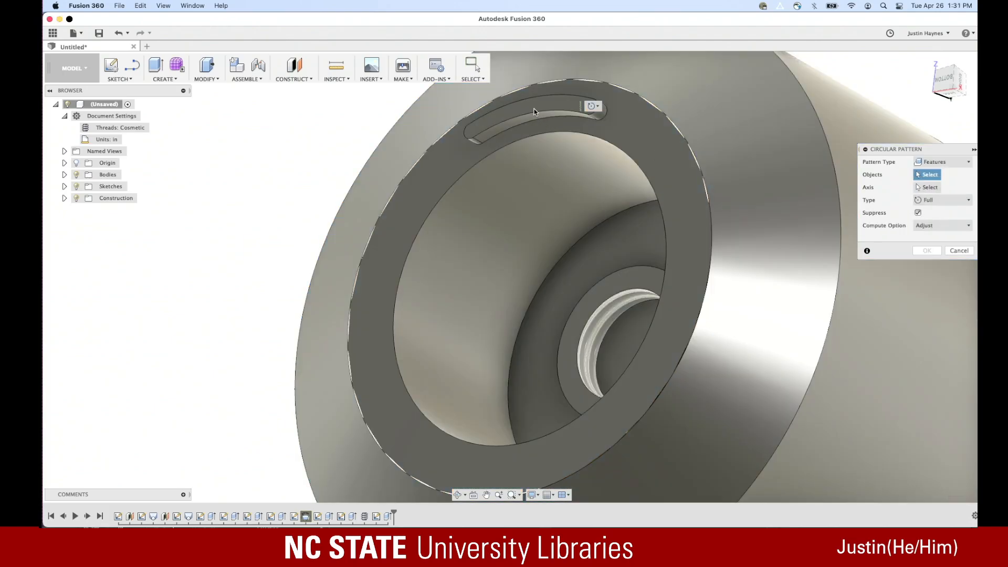
click(390, 518)
Try to circular-pattern the slot feature around the part's lengthwise origin axis with a quantity of 3
click(927, 187)
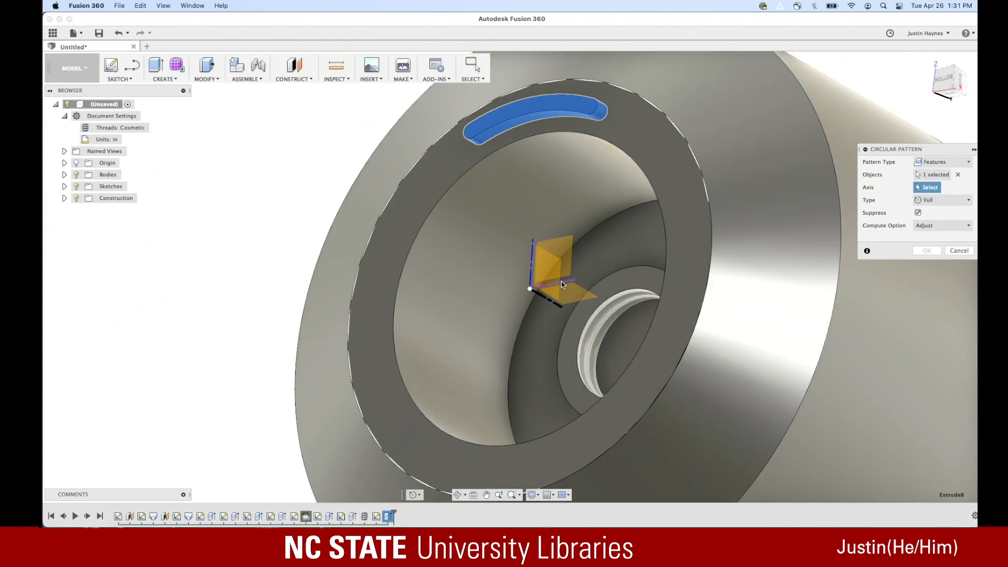
click(562, 285)
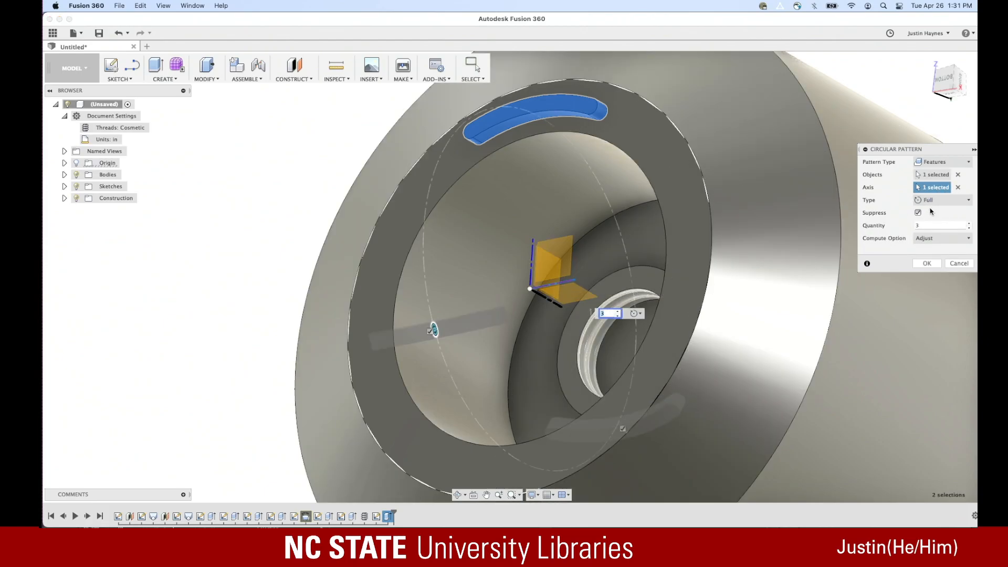
scroll(749, 291, up, 2)
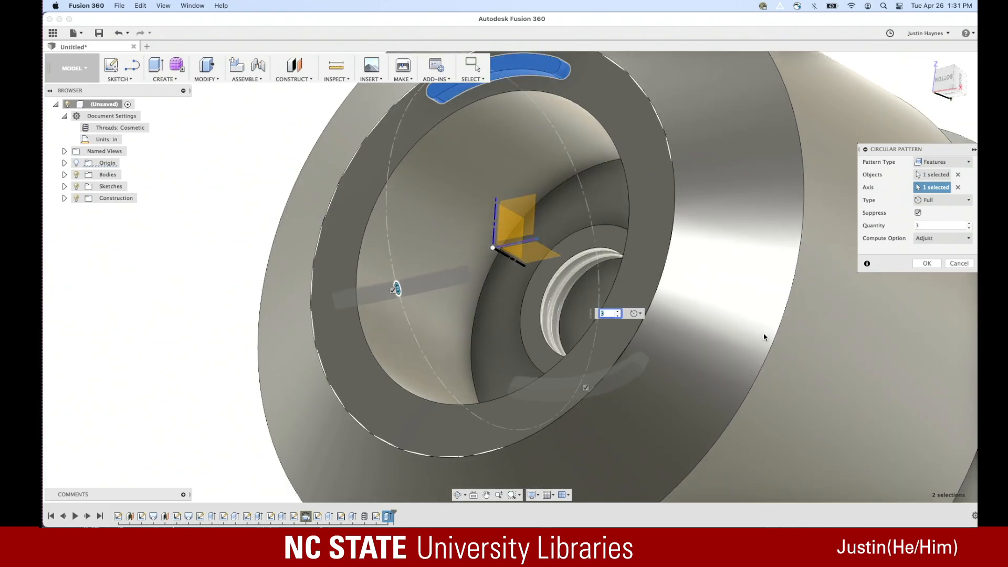
scroll(763, 334, down, 4)
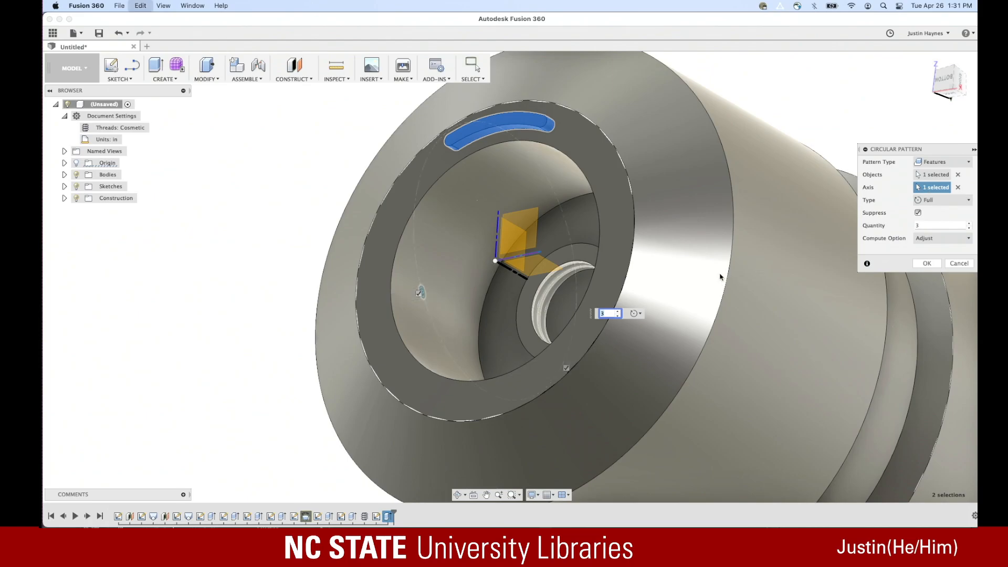
key(Return)
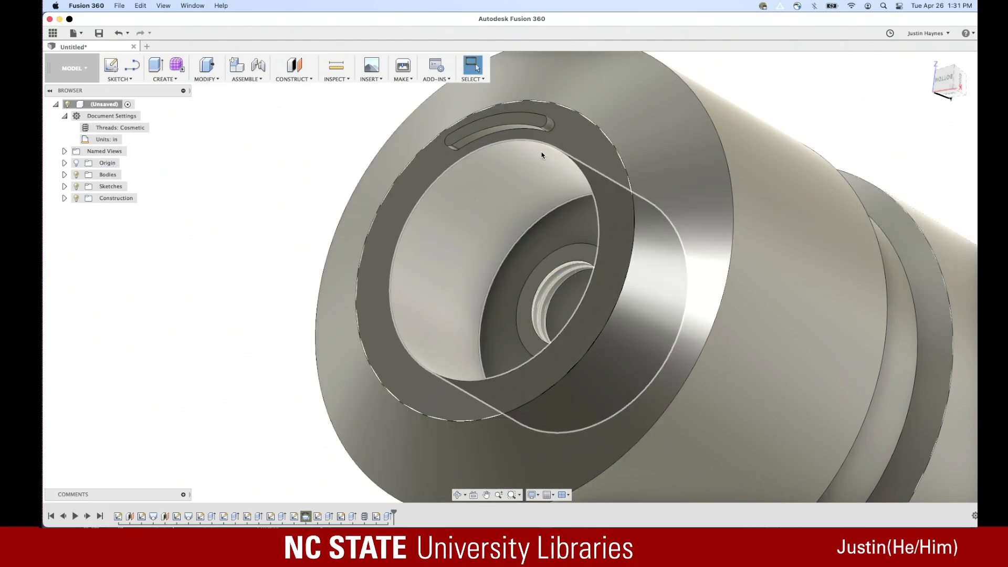
middle_drag(483, 177, 521, 189)
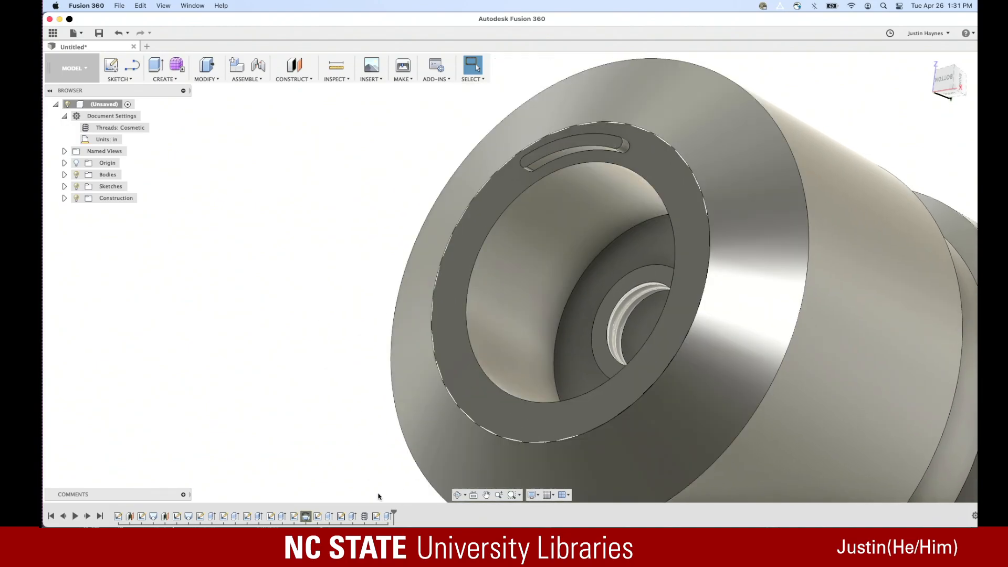
In the slot's sketch, circular-pattern the slot's four curves around the ring's center point with a quantity of 3, and finish the sketch
right_click(376, 519)
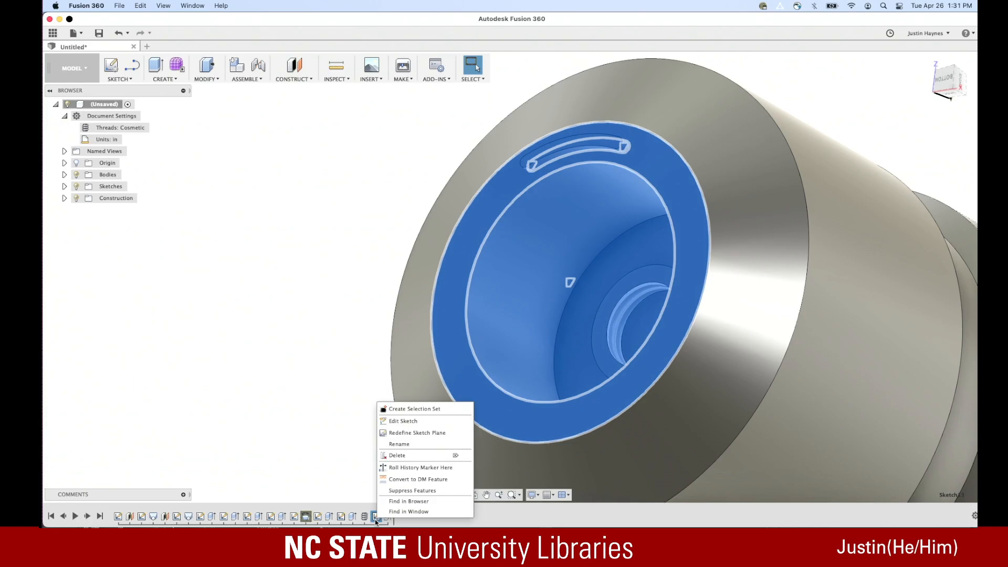
click(417, 420)
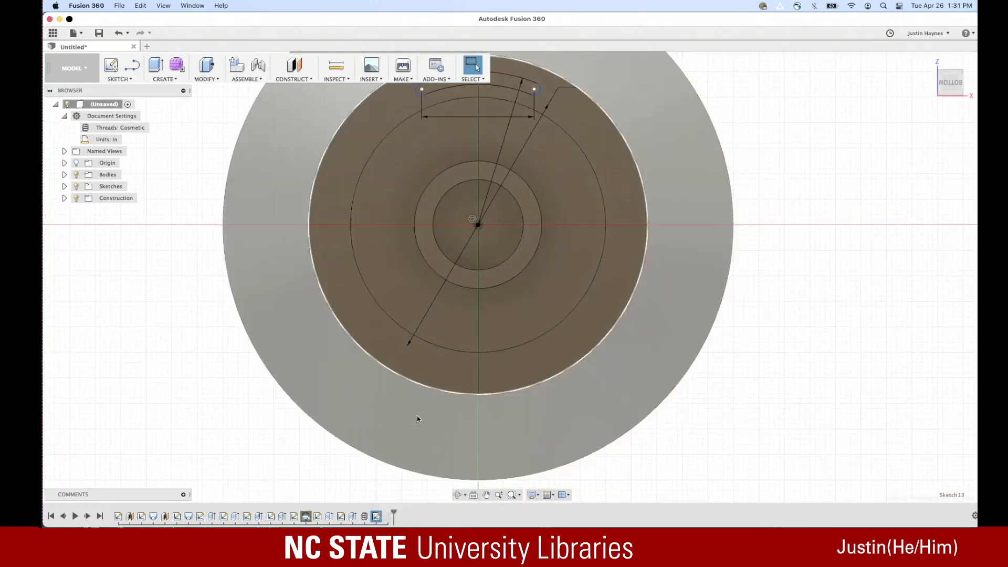
click(120, 79)
click(156, 287)
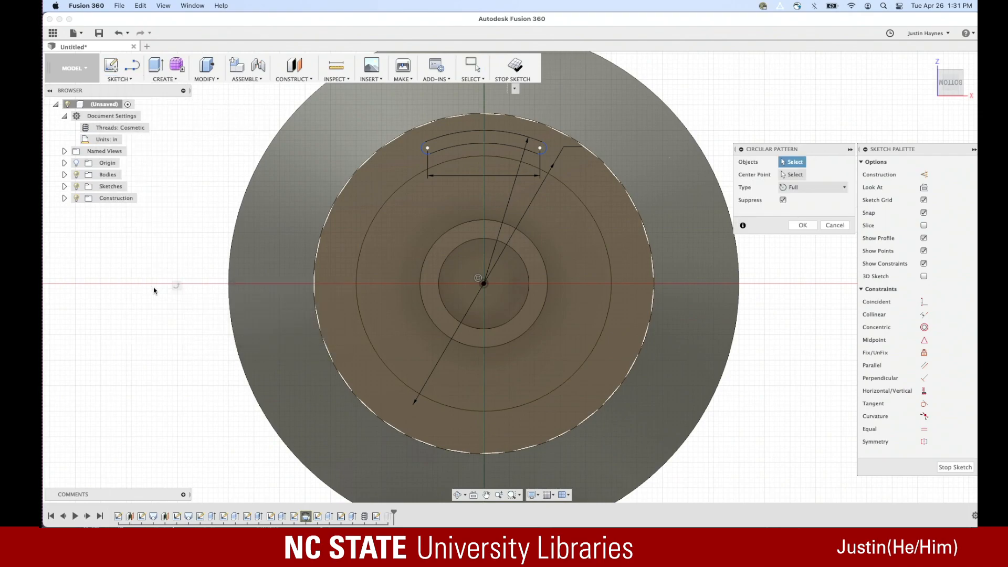
click(445, 152)
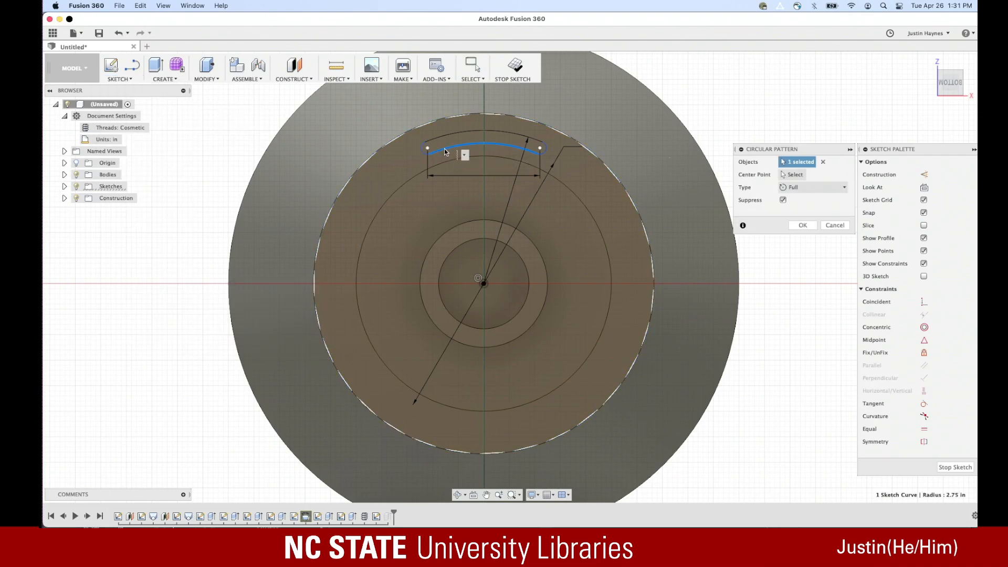
scroll(449, 150, up, 4)
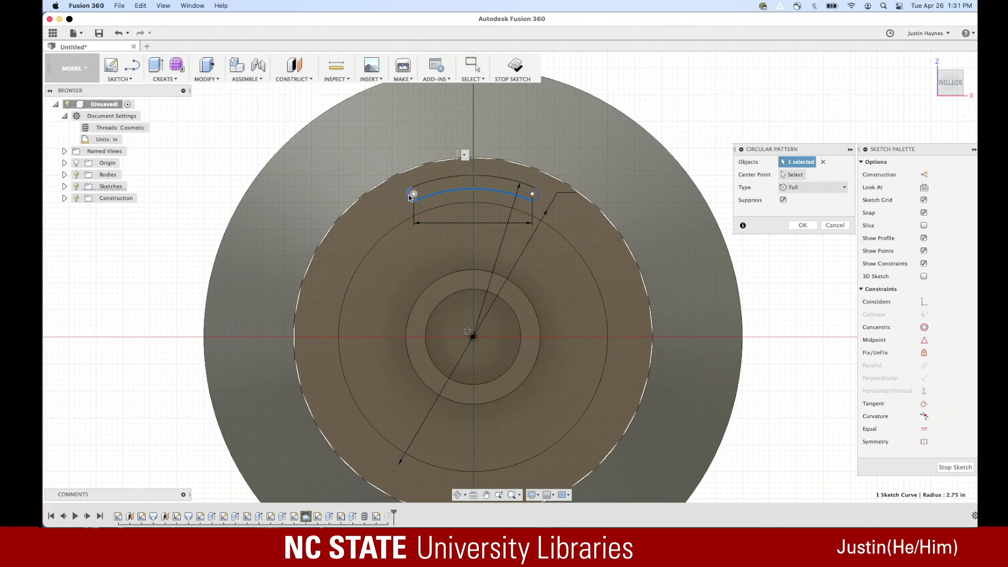
click(411, 197)
click(428, 181)
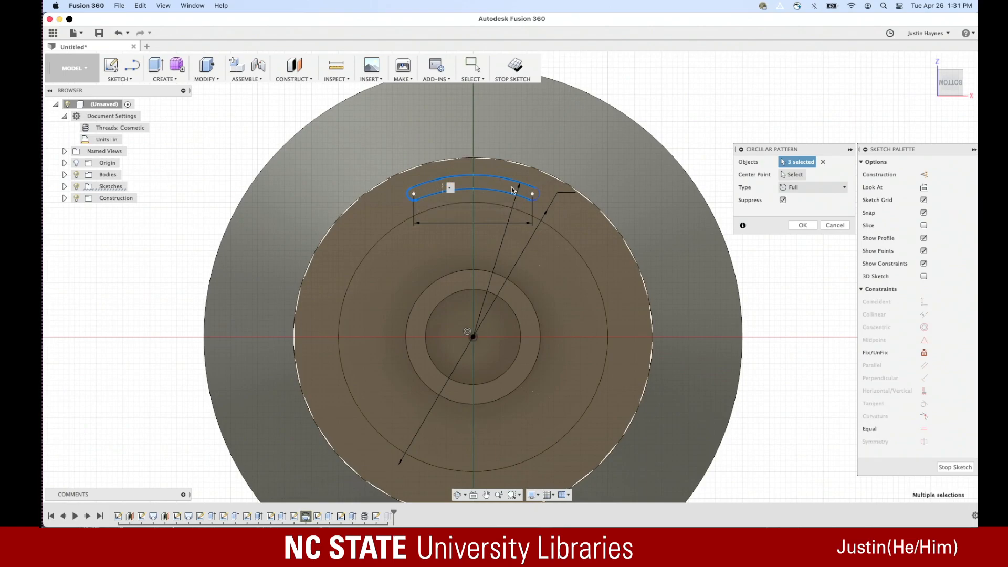
click(539, 198)
click(793, 175)
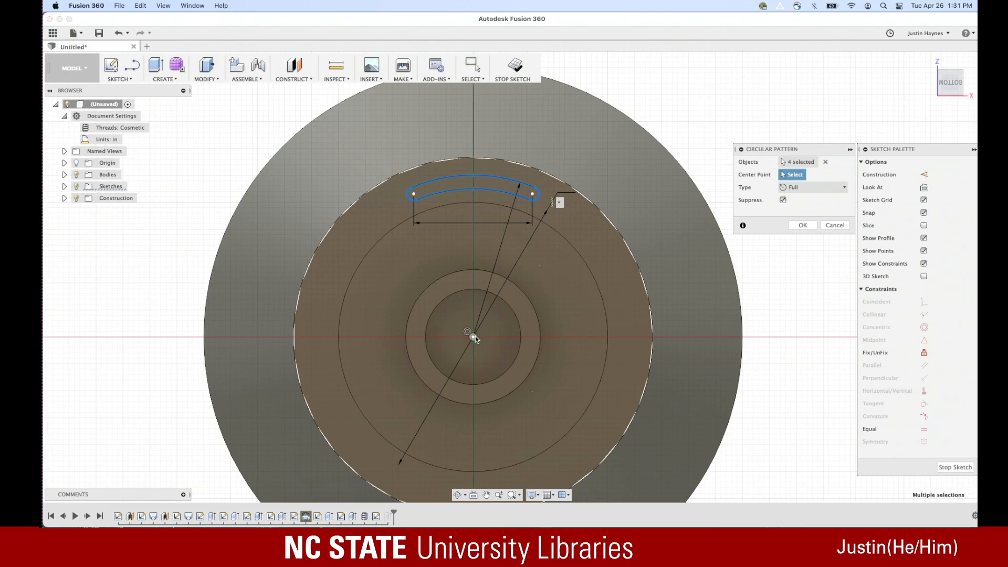
click(475, 338)
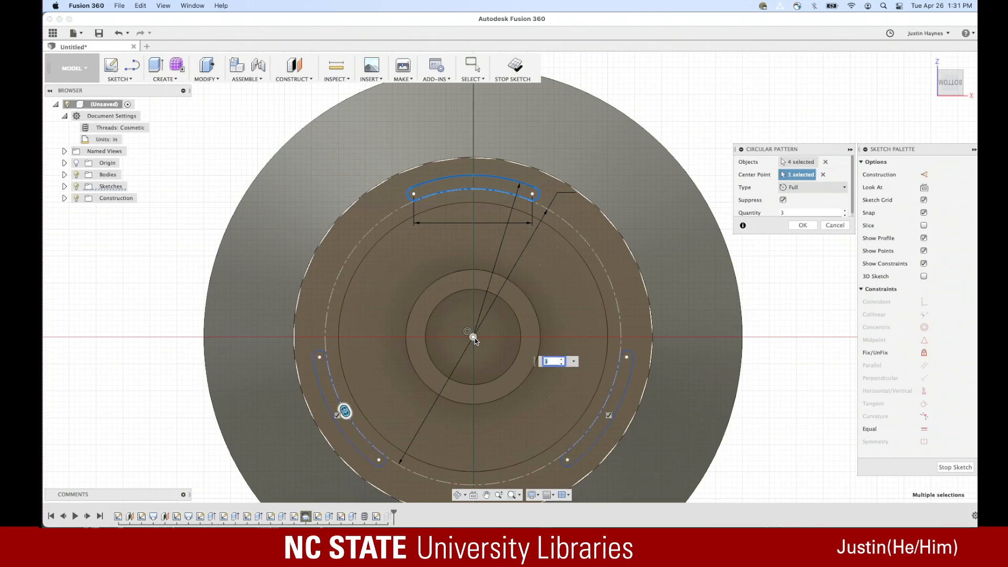
click(803, 226)
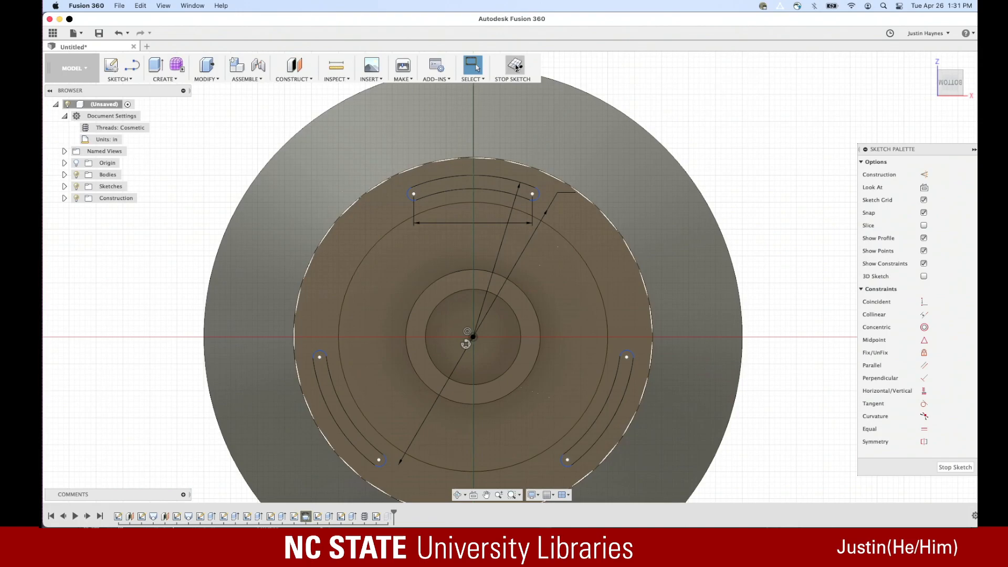
click(517, 67)
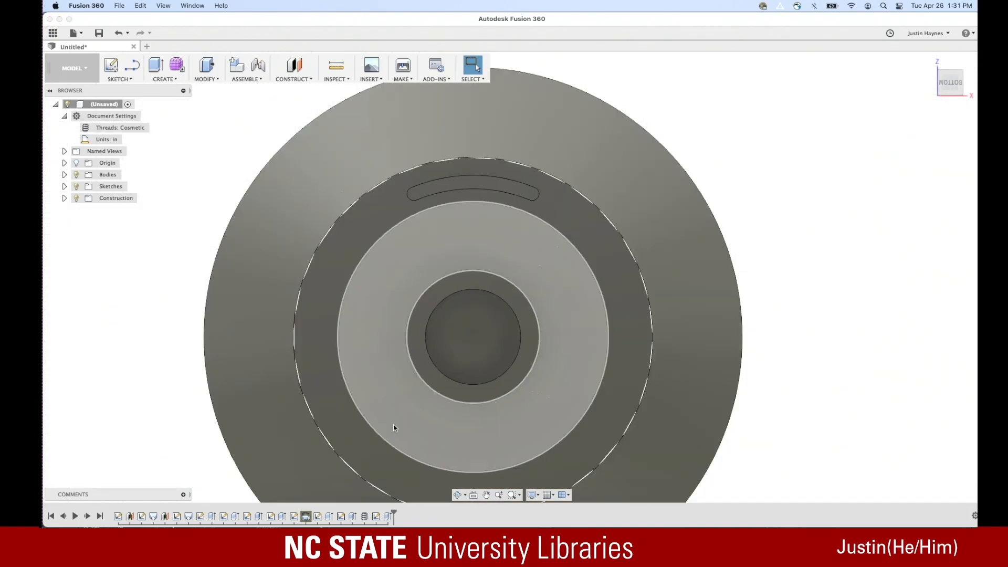
Delete the extrude feature that was made from the single slot
right_click(389, 519)
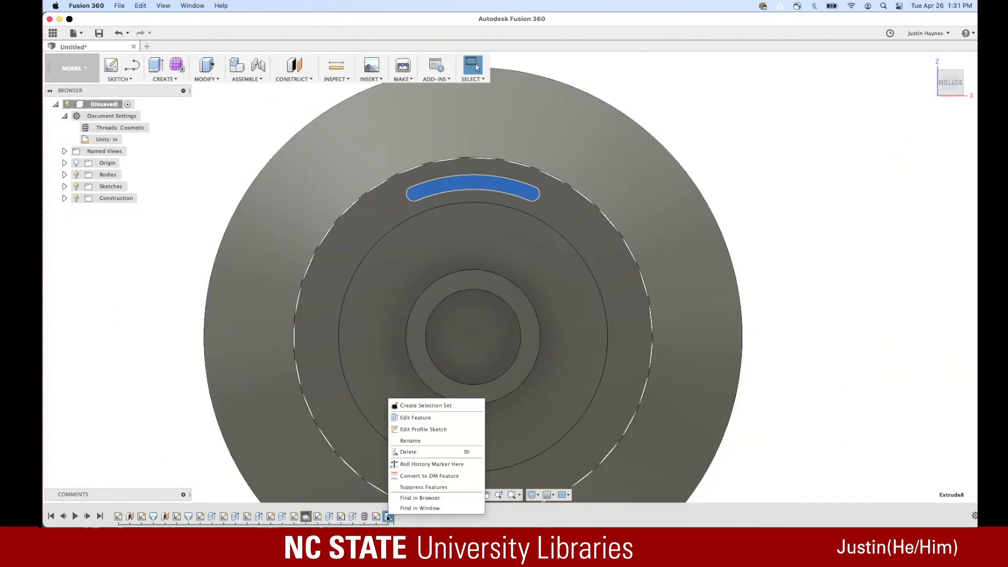
click(405, 499)
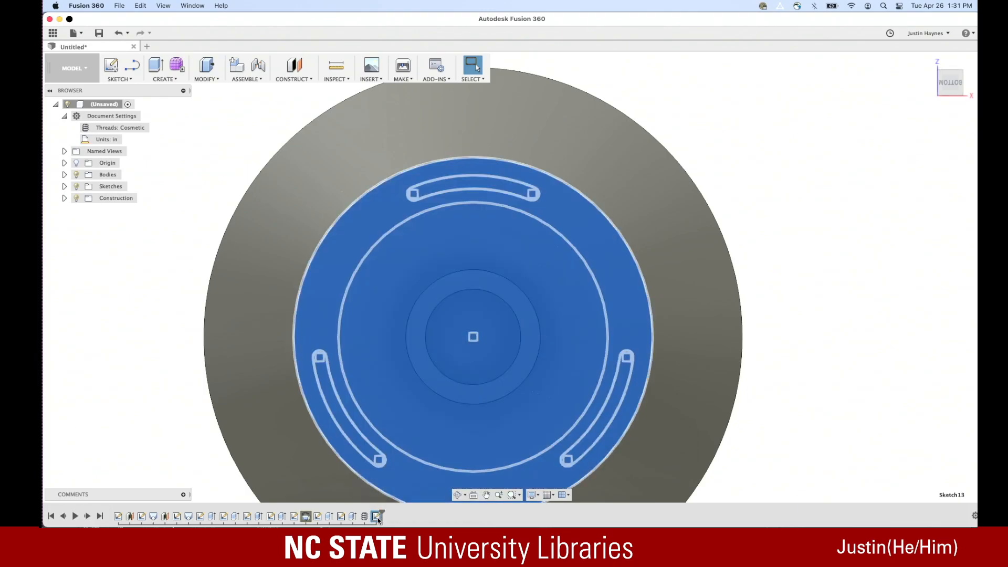
Extrude all three slot profiles of the ring sketch by 0.25 in
right_click(378, 519)
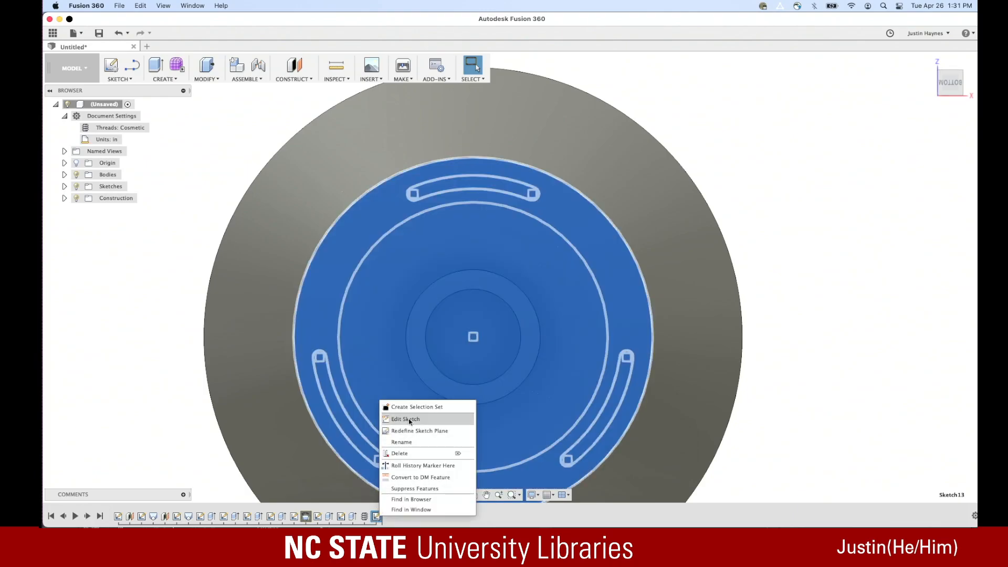
click(411, 420)
click(165, 78)
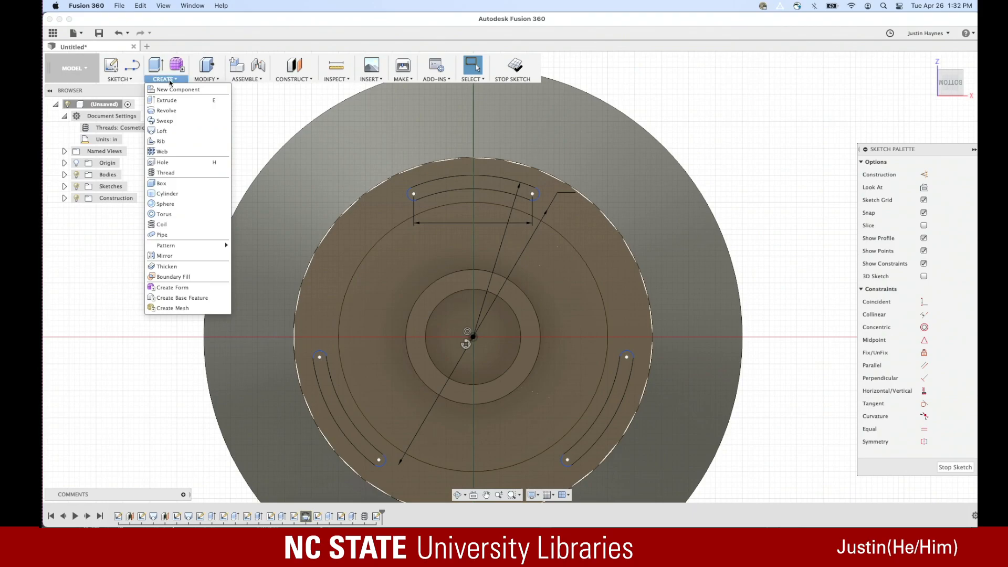
click(172, 103)
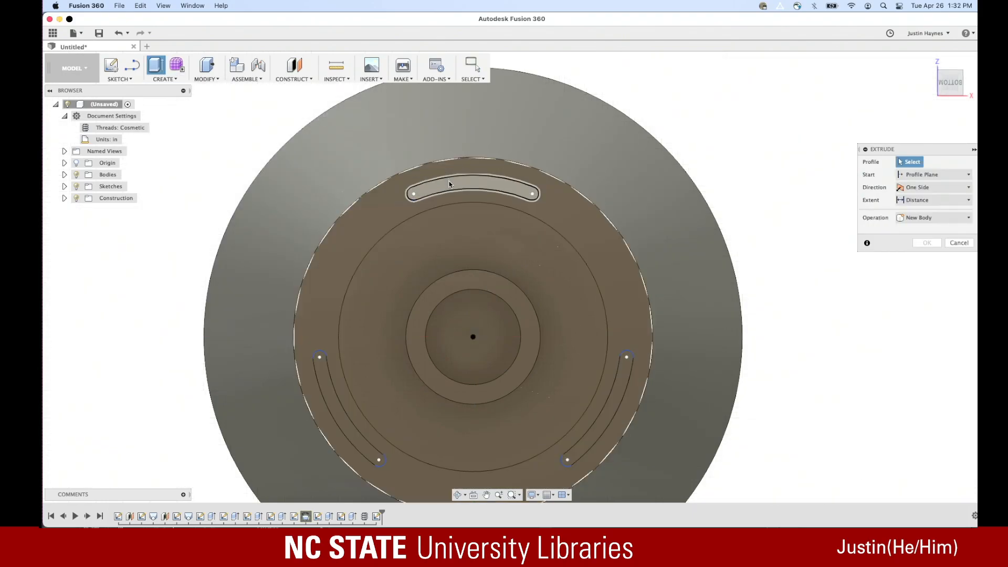
click(467, 189)
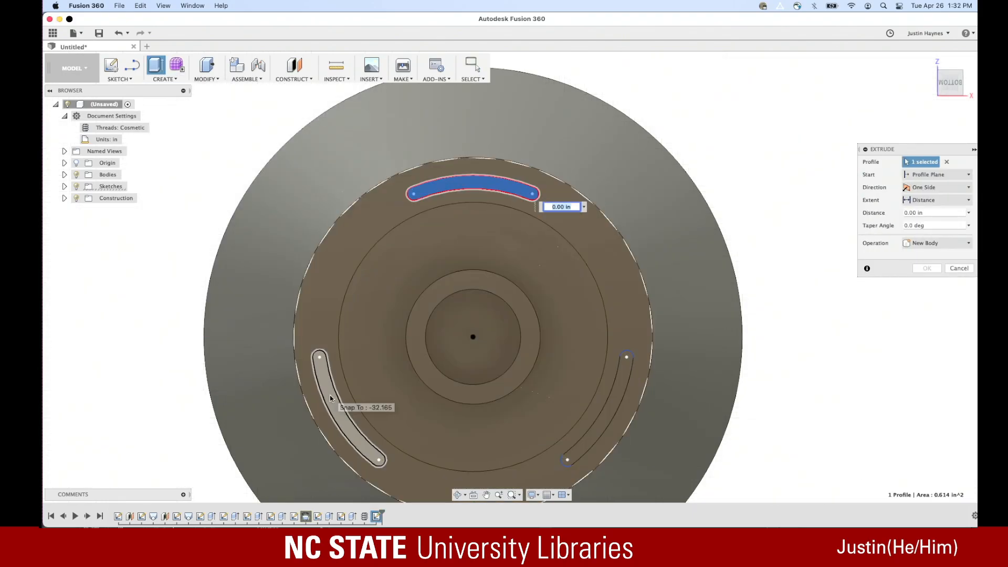
click(341, 395)
click(605, 420)
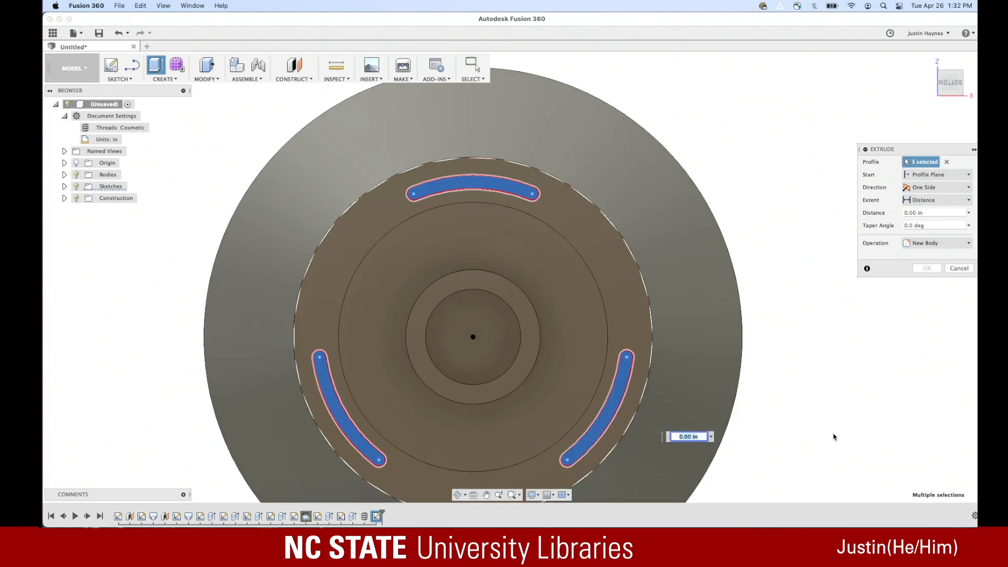
click(922, 213)
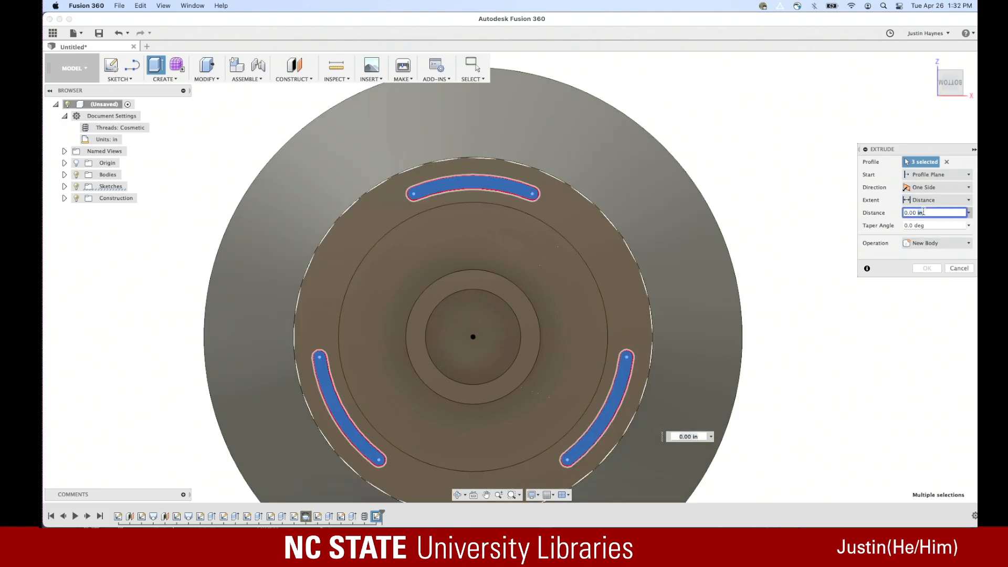
key(BackSpace)
text(.25)
click(927, 268)
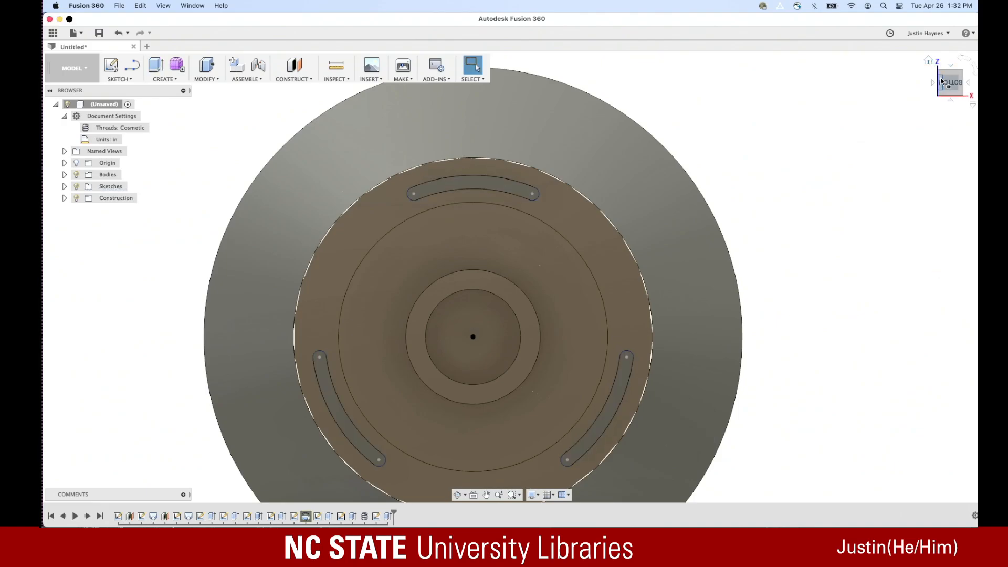
Examine the three extruded slot shapes on the end ring from several angles and from the front
mouse_move(767, 254)
shift+middle_down()
mouse_move(747, 227)
mouse_move(763, 237)
shift+middle_up()
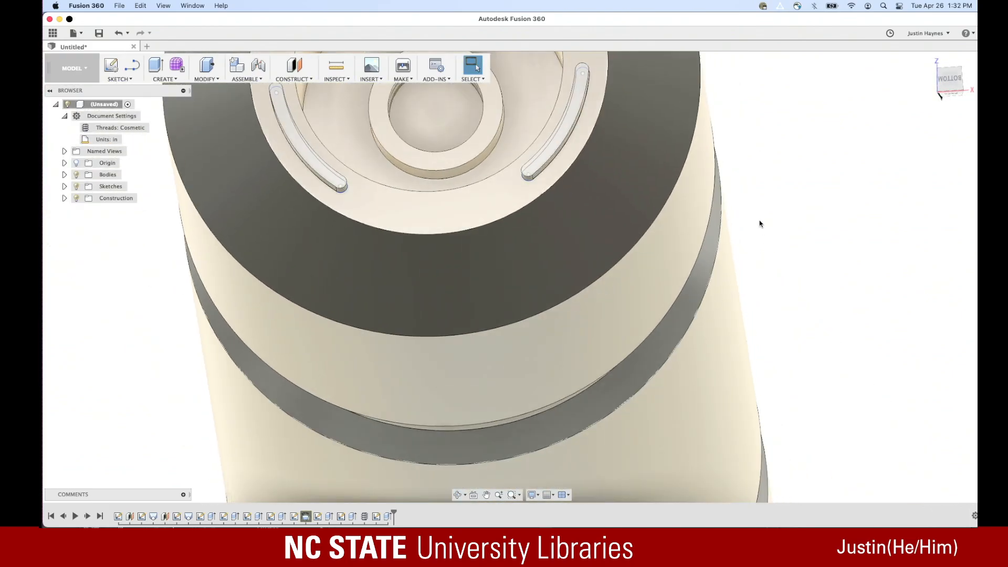
scroll(683, 168, down, 10)
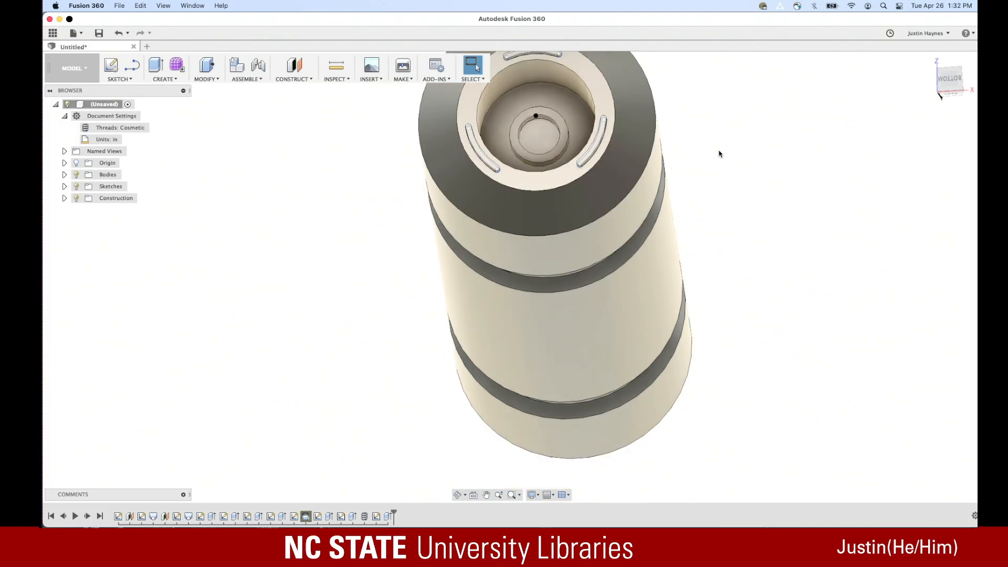
shift+middle_drag(721, 157, 786, 264)
scroll(786, 264, up, 10)
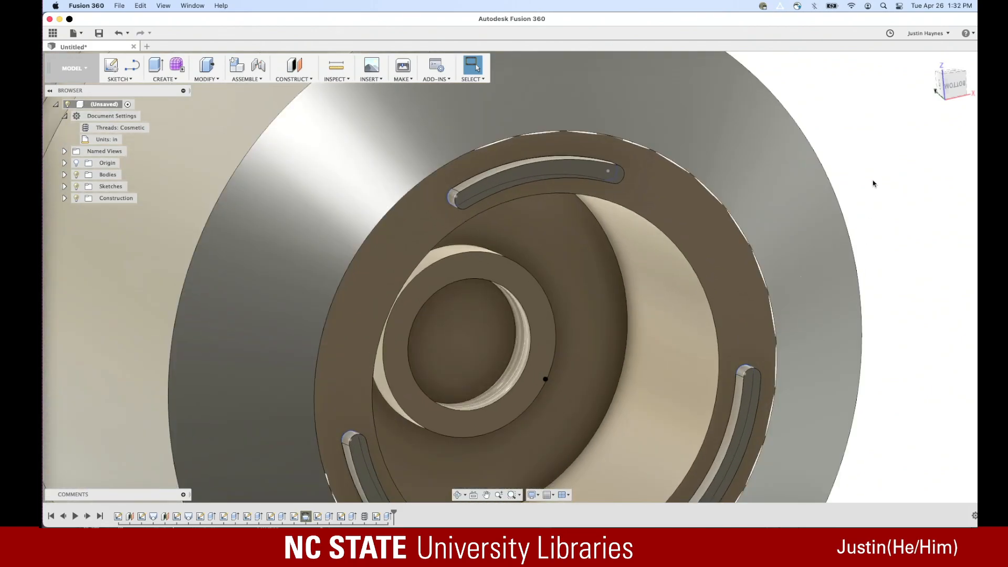
click(950, 74)
scroll(709, 210, down, 8)
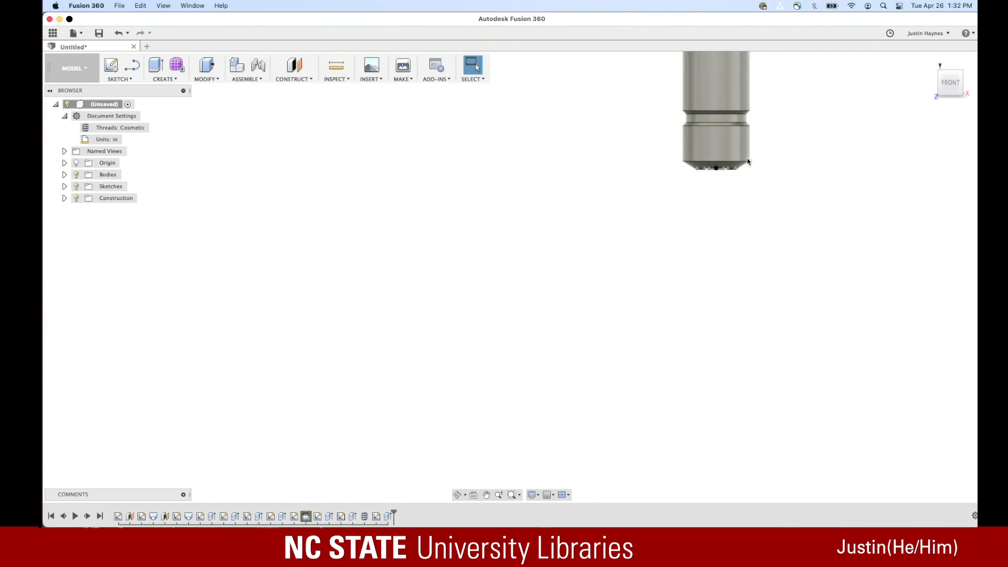
scroll(751, 160, down, 3)
scroll(763, 90, up, 10)
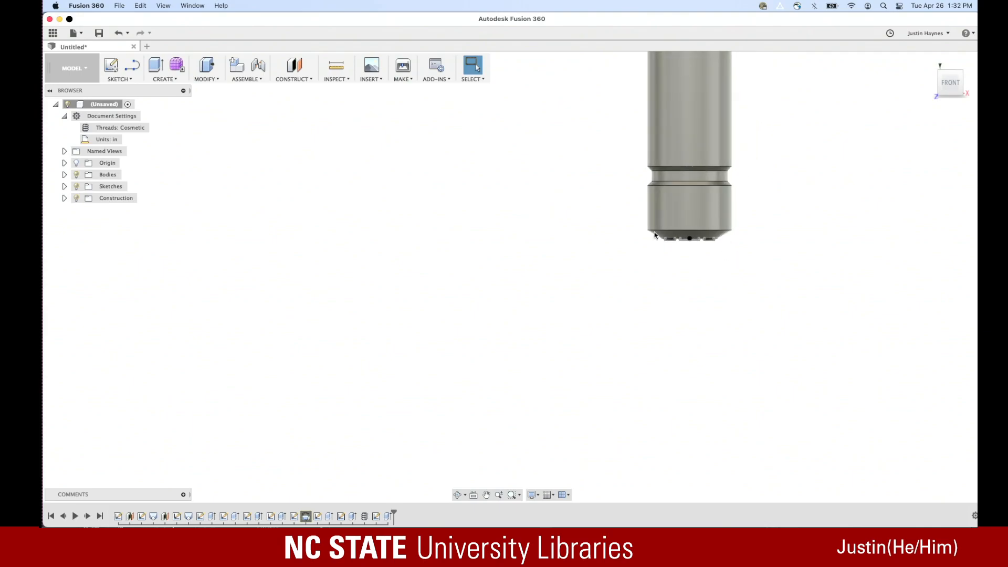
Examine the slotted bottom ring up close, the grooved canister body from the side, and the beveled top end
shift+middle_drag(718, 290, 701, 220)
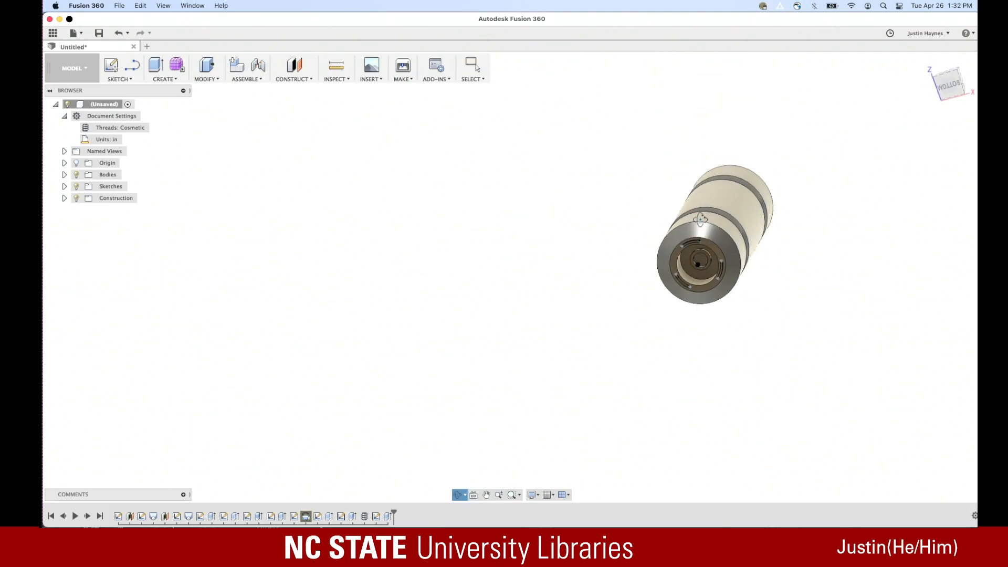
scroll(719, 271, up, 10)
scroll(643, 282, up, 4)
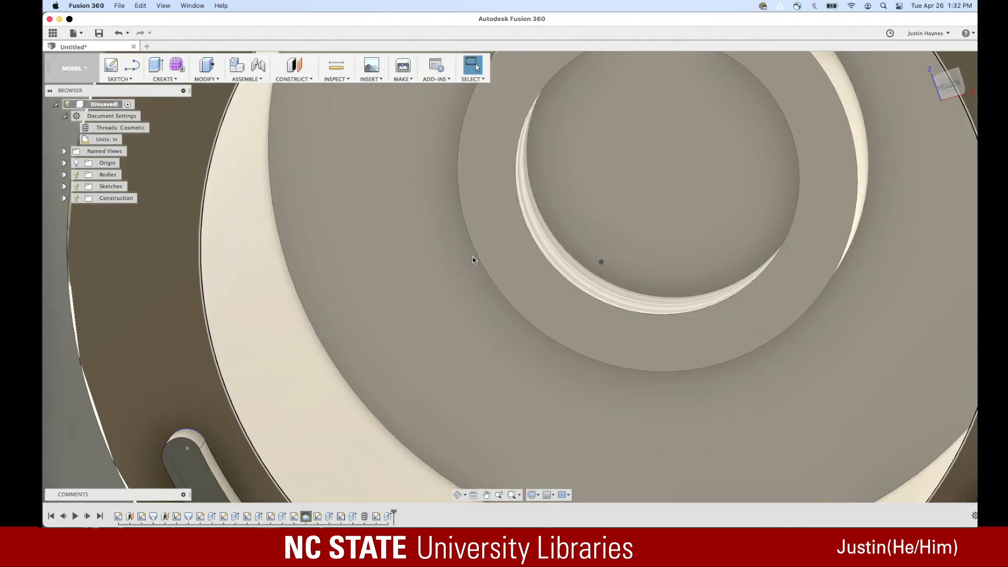
scroll(354, 240, down, 8)
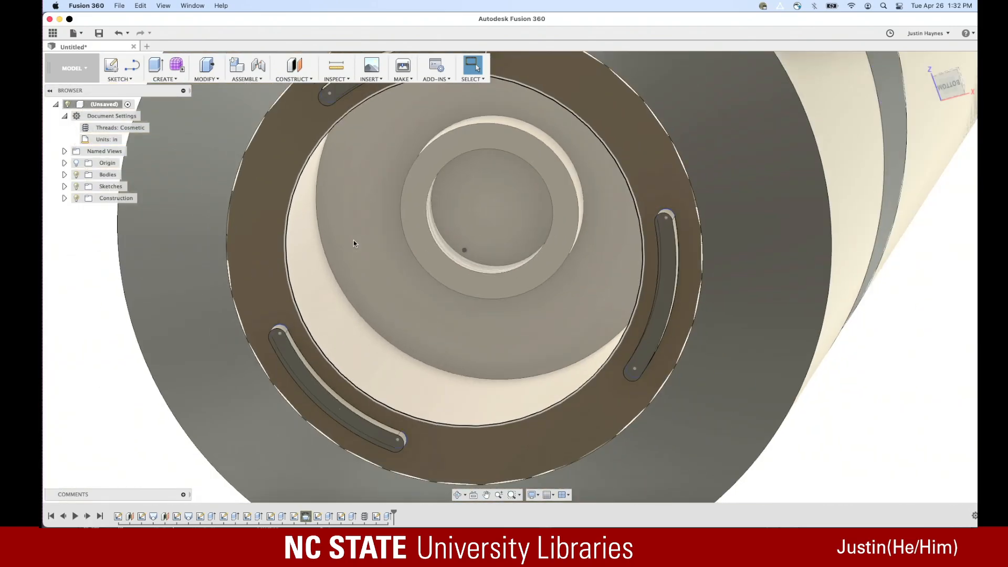
scroll(352, 240, down, 3)
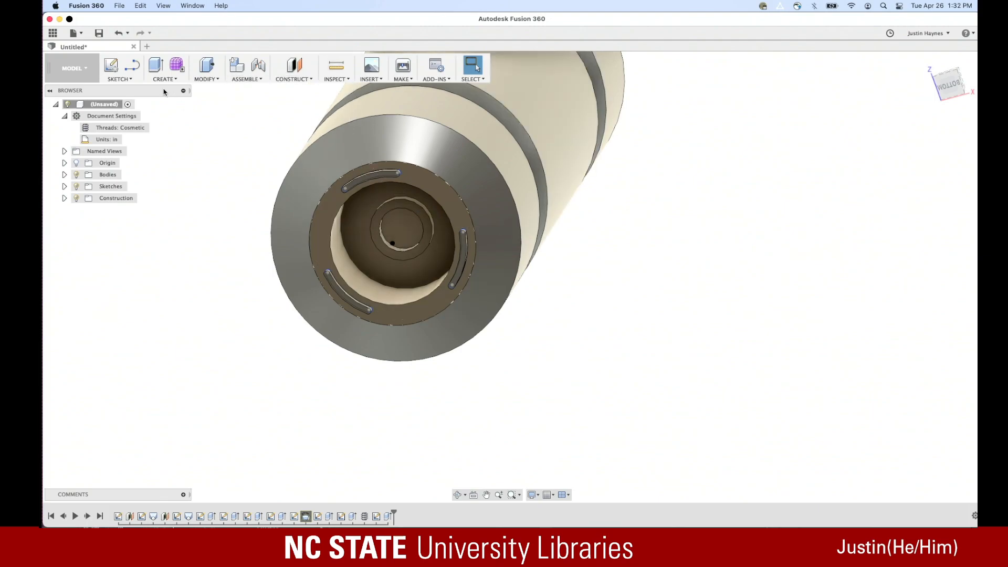
click(195, 79)
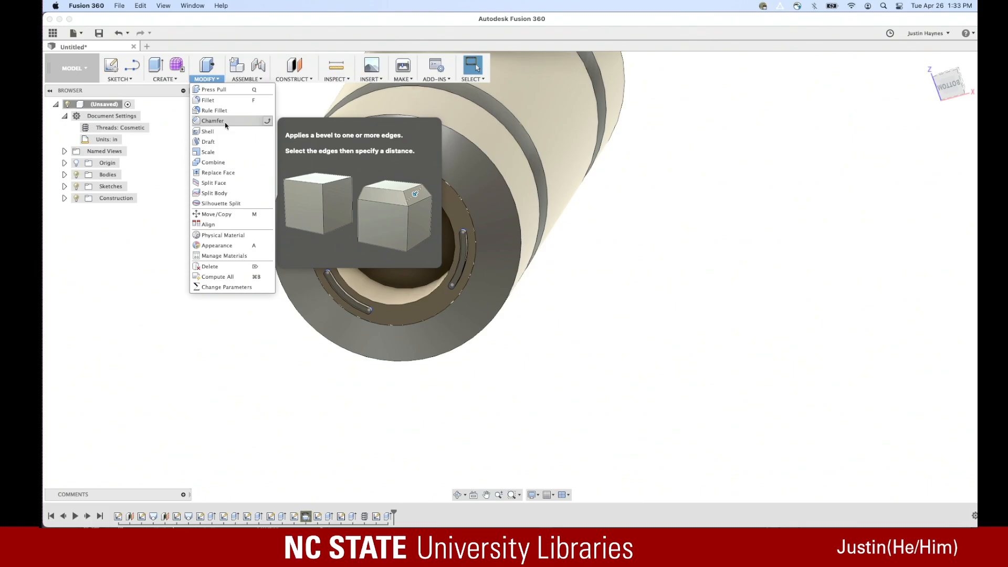
shift+middle_drag(625, 311, 698, 364)
shift+middle_drag(719, 280, 719, 298)
scroll(719, 297, up, 5)
scroll(719, 297, down, 10)
shift+middle_drag(712, 261, 674, 240)
mouse_move(447, 517)
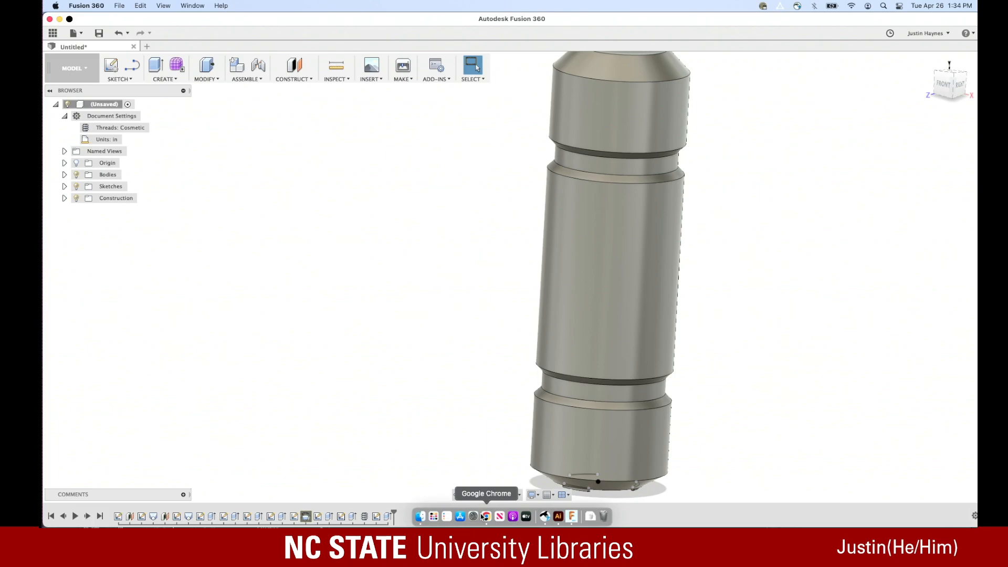
scroll(553, 258, up, 2)
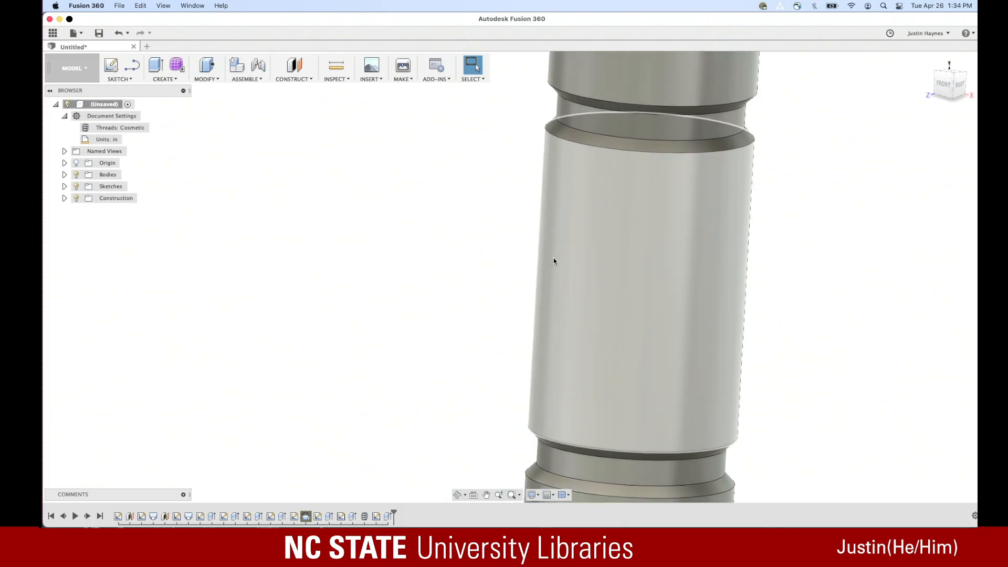
scroll(550, 291, down, 5)
scroll(637, 158, up, 6)
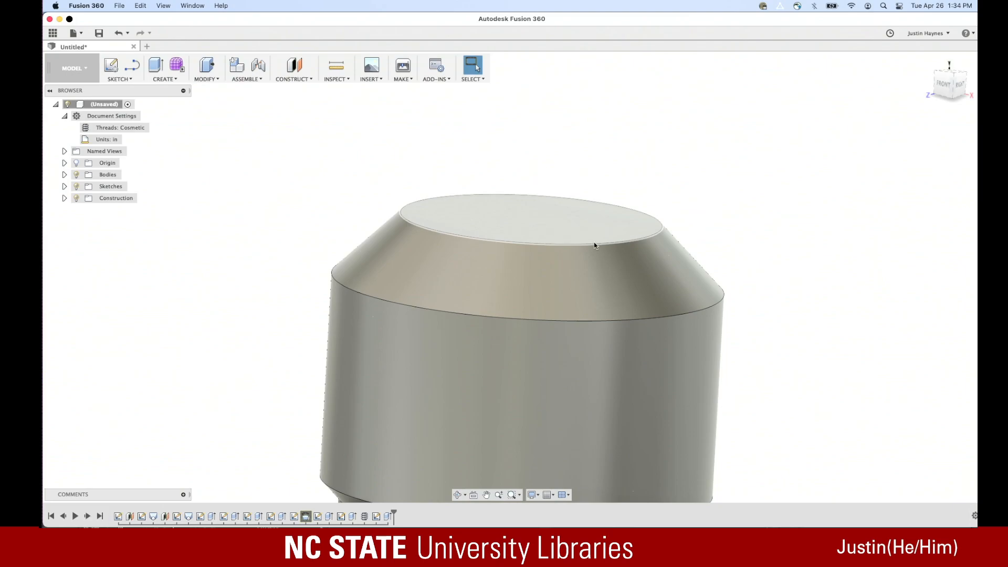
click(126, 79)
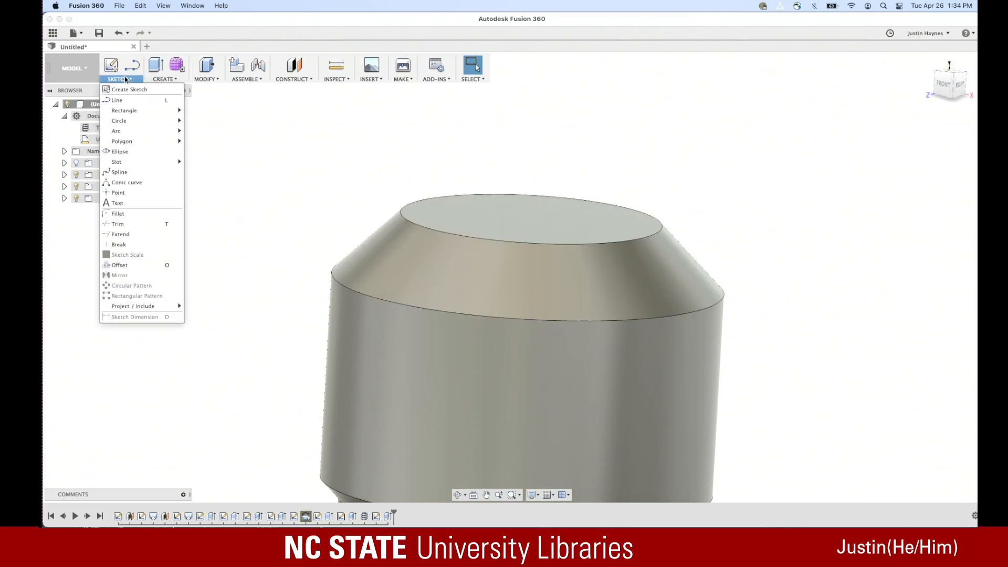
click(126, 90)
scroll(428, 249, down, 5)
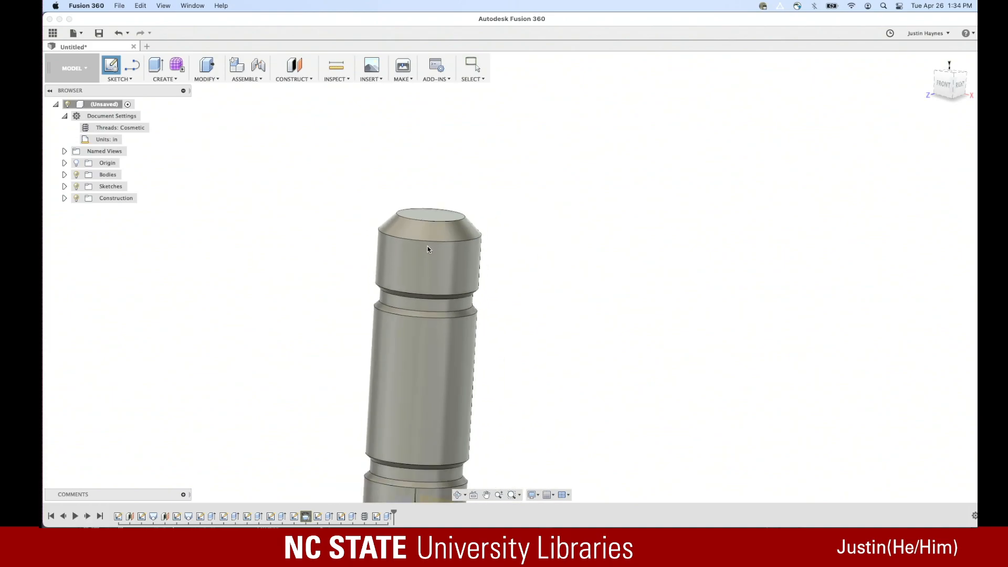
scroll(428, 249, down, 3)
click(426, 406)
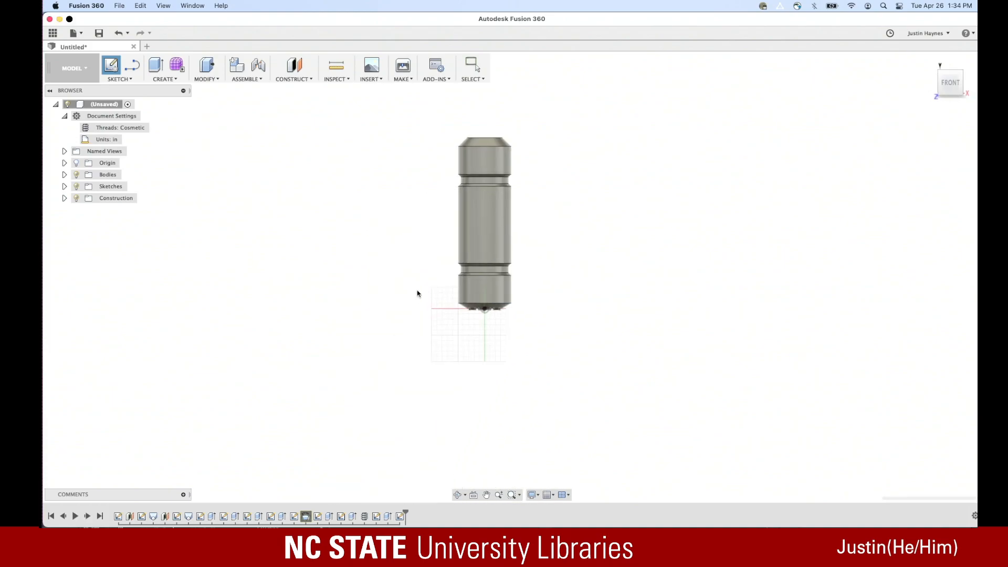
click(958, 464)
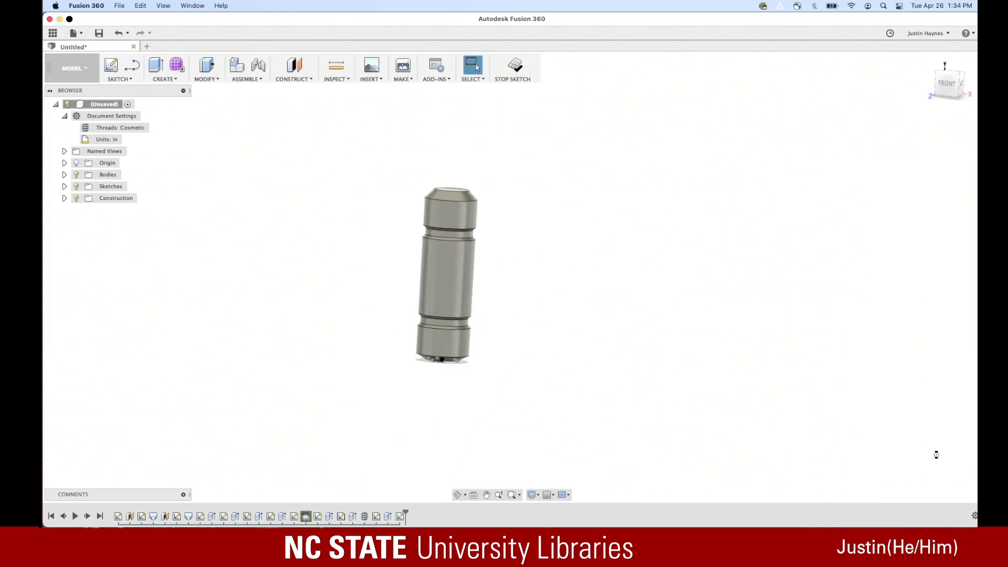
Start a new sketch on the vertical origin plane that faces the right view
click(119, 79)
click(122, 99)
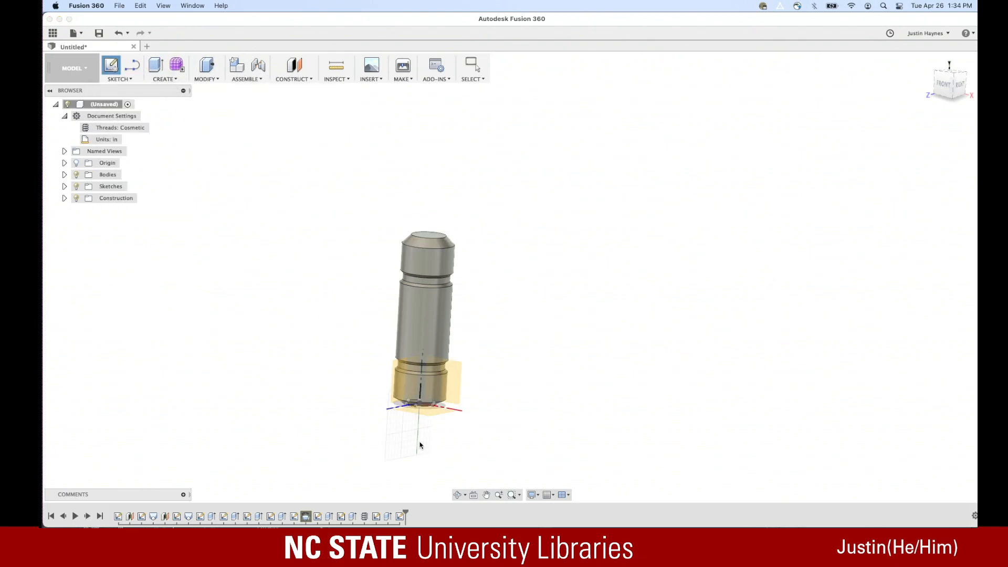
click(391, 388)
scroll(559, 315, up, 2)
scroll(560, 318, down, 5)
scroll(525, 185, up, 5)
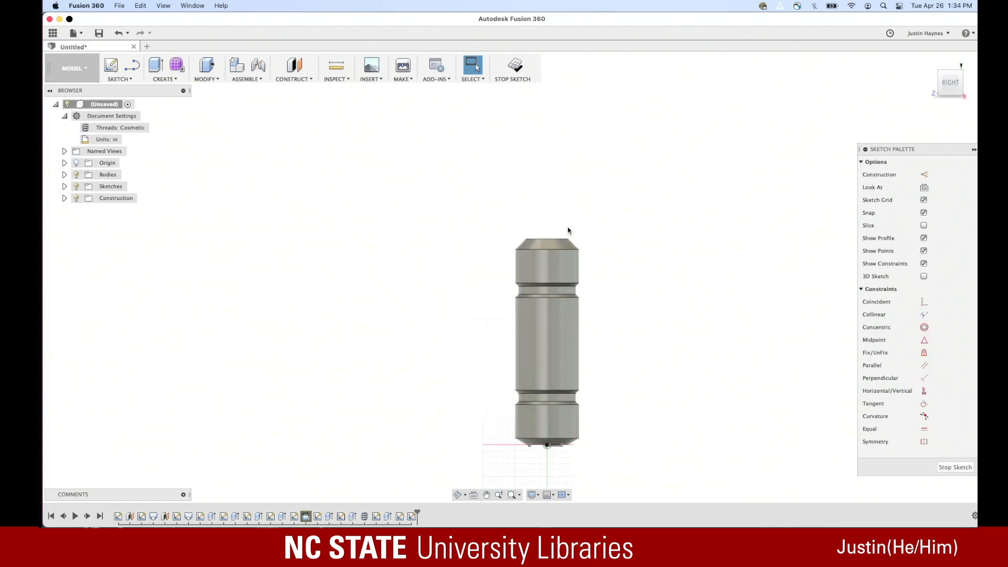
scroll(568, 232, up, 8)
scroll(559, 290, up, 3)
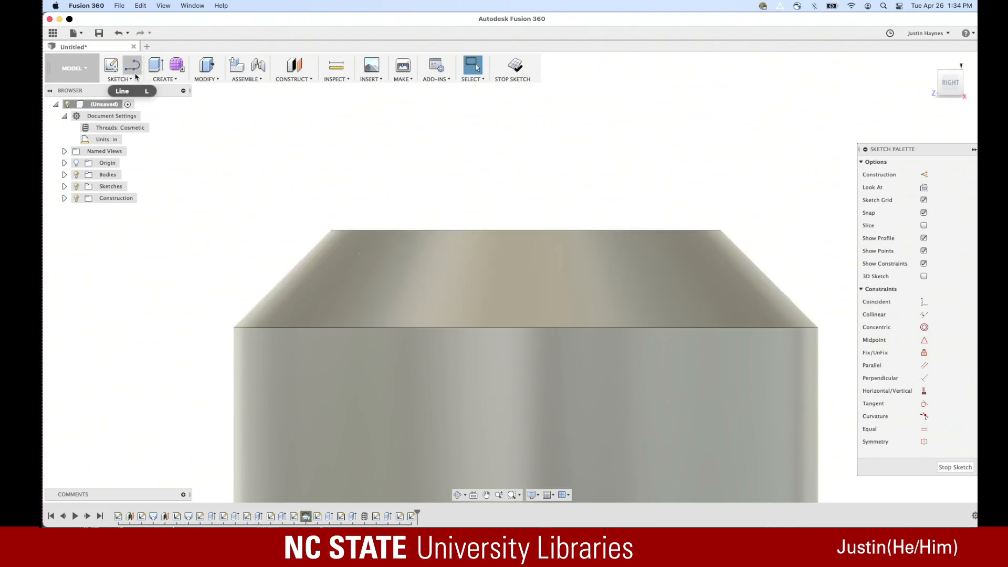
Draw a two-point rectangle about 4 in wide and 1 in high over the beveled top end of the canister
click(121, 79)
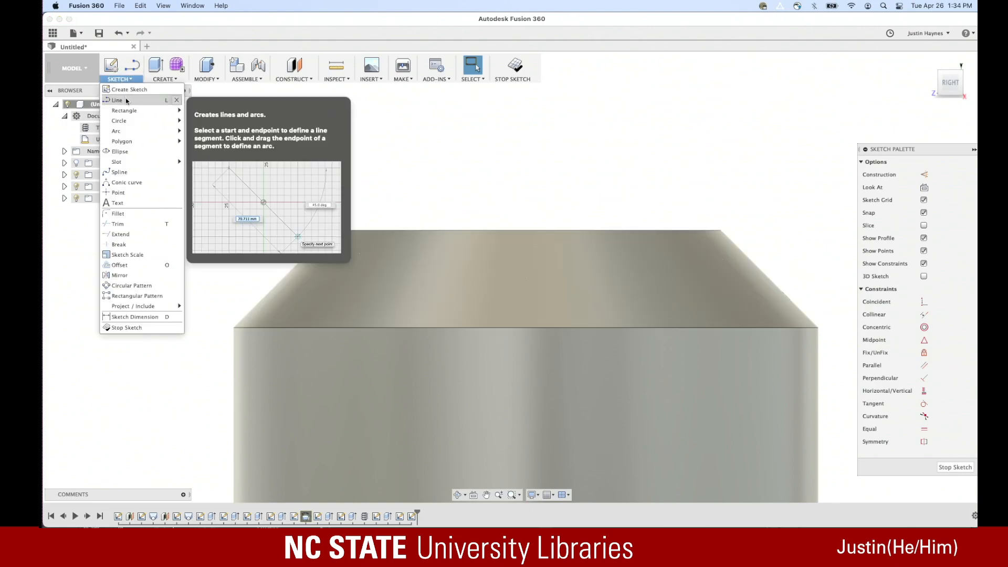
mouse_move(129, 111)
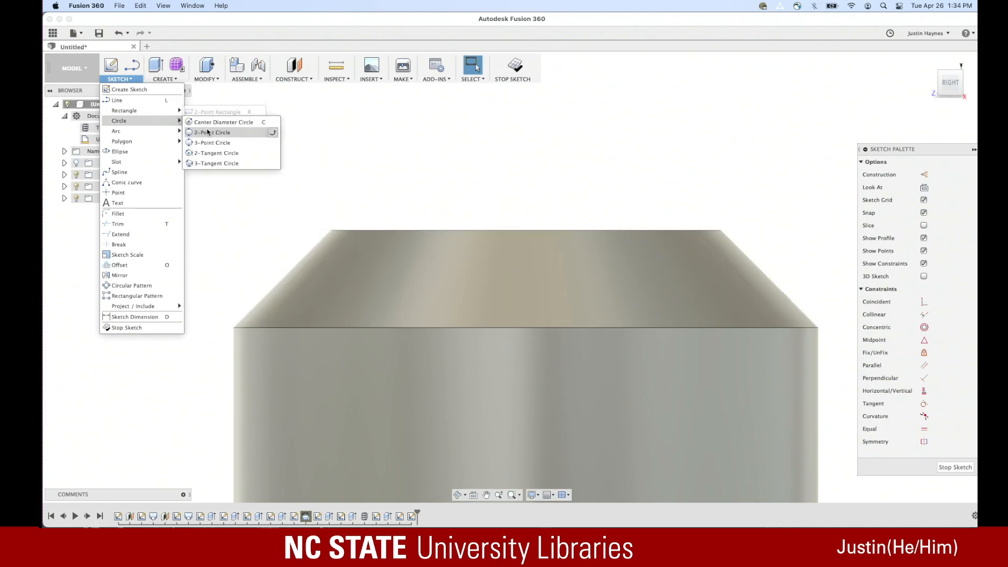
click(216, 112)
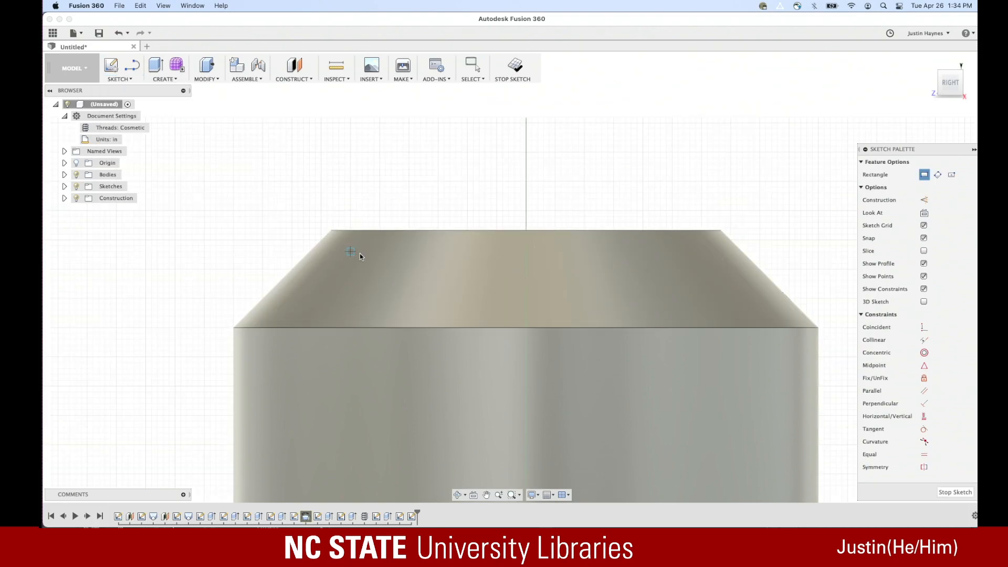
click(421, 252)
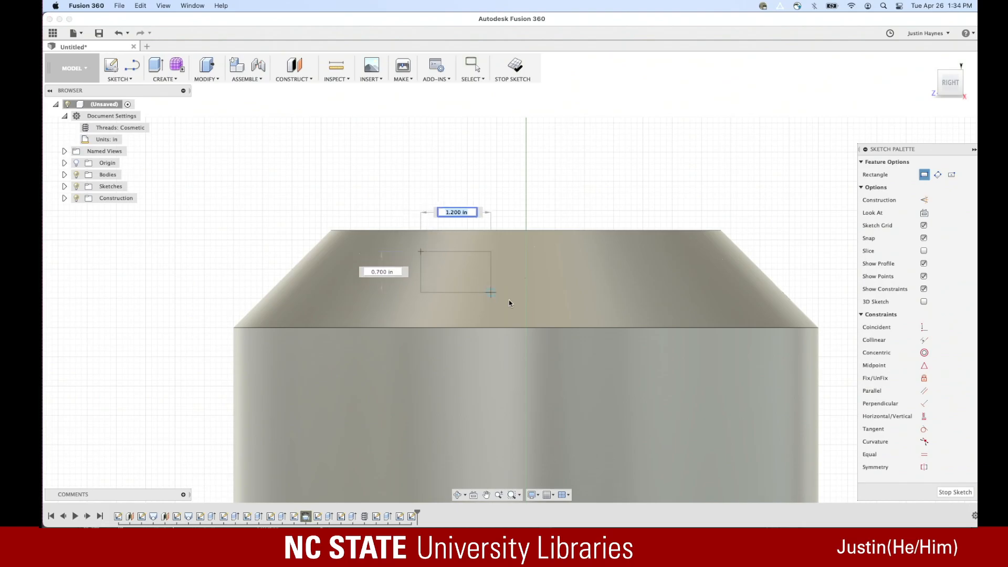
click(656, 311)
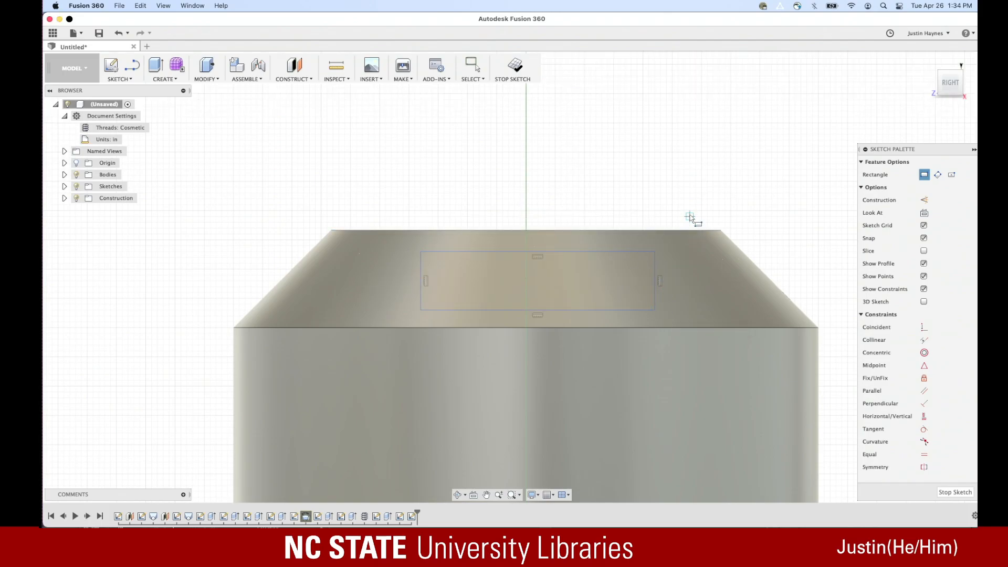
key(Escape)
Set the rectangle's width to 5 in and place a dimension on its height
key(d)
click(534, 251)
click(541, 189)
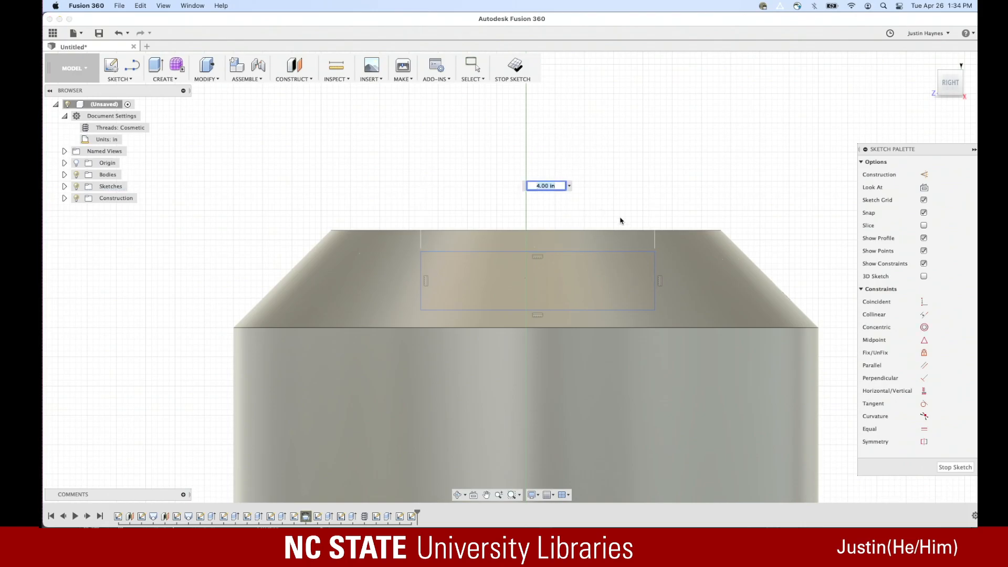
text(5)
key(Return)
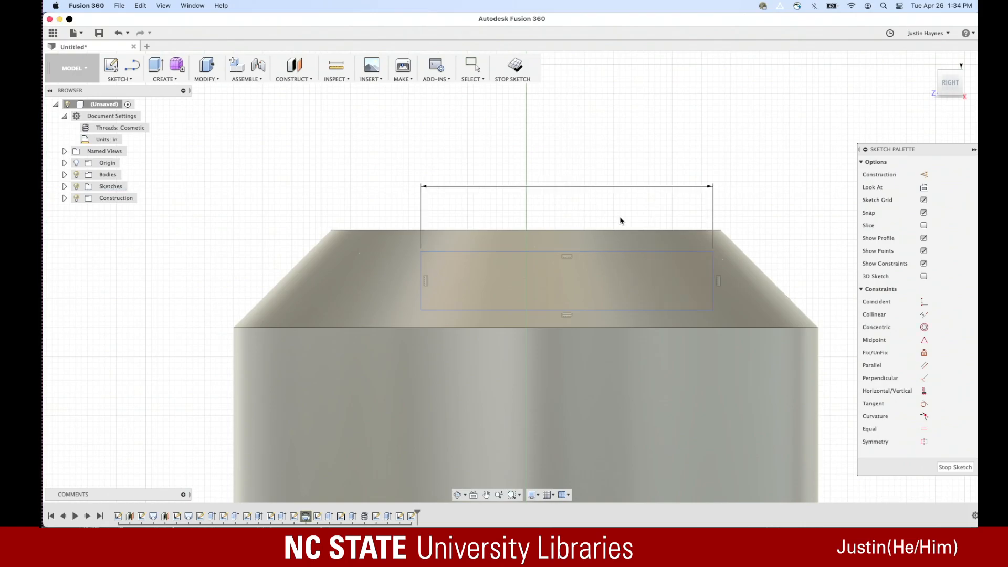
click(420, 290)
click(344, 281)
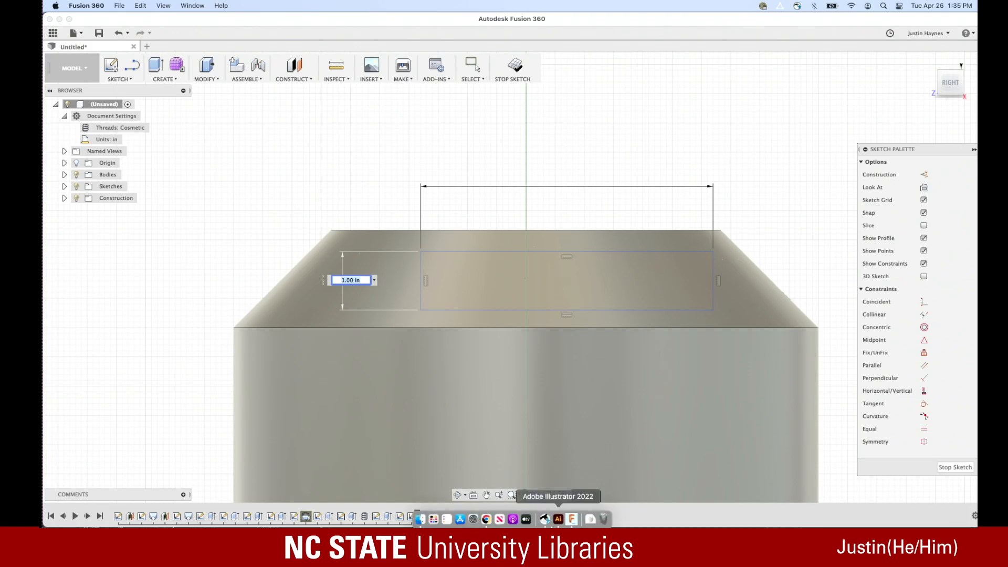
Switch to Chrome and examine the open Monsters, Inc. reference images for the canister's shape
click(486, 517)
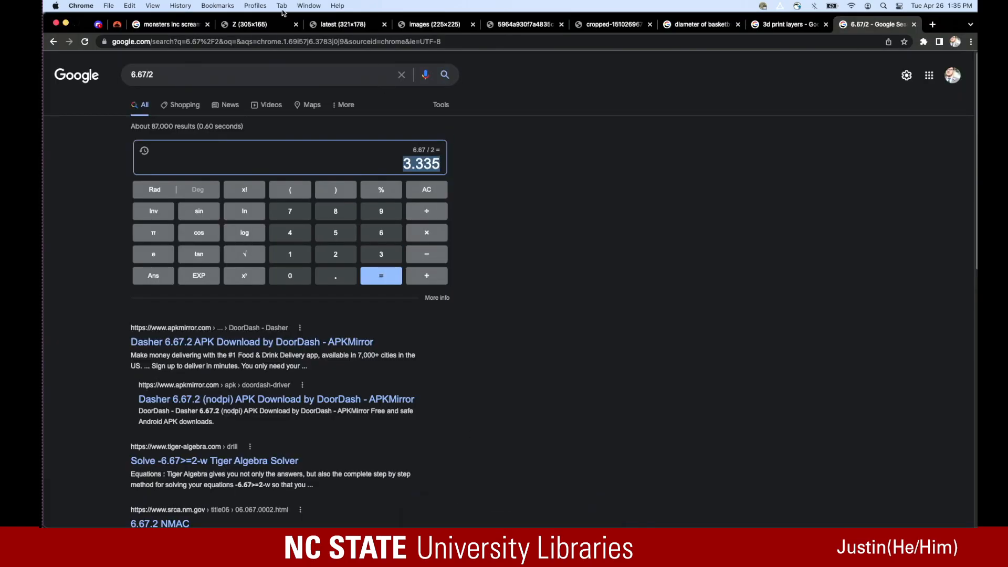
click(343, 30)
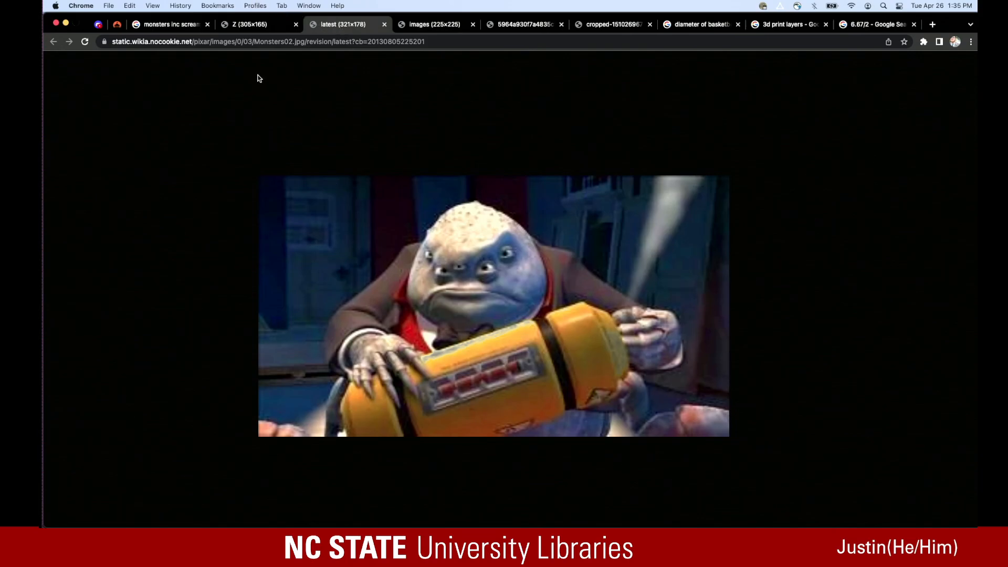
click(258, 28)
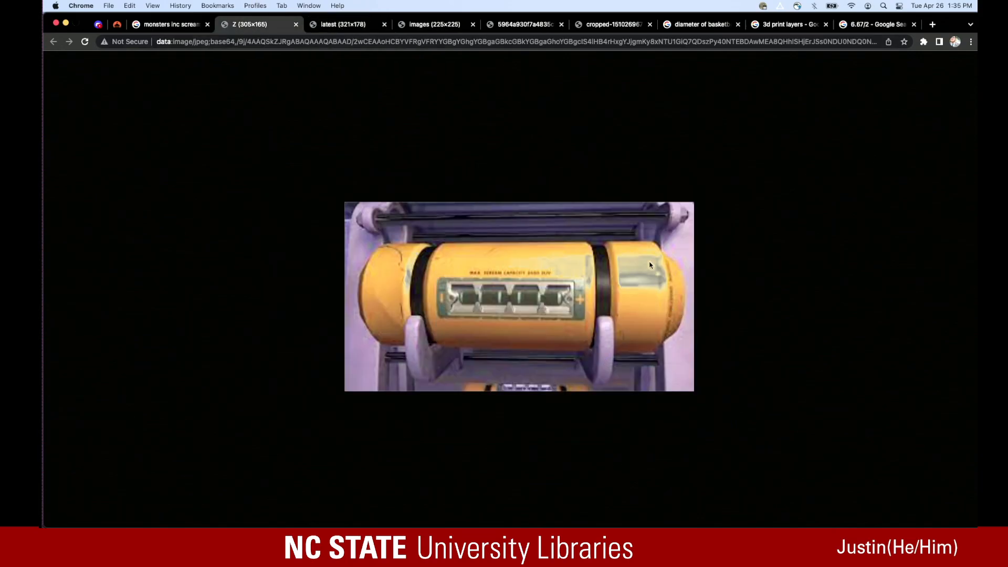
click(444, 30)
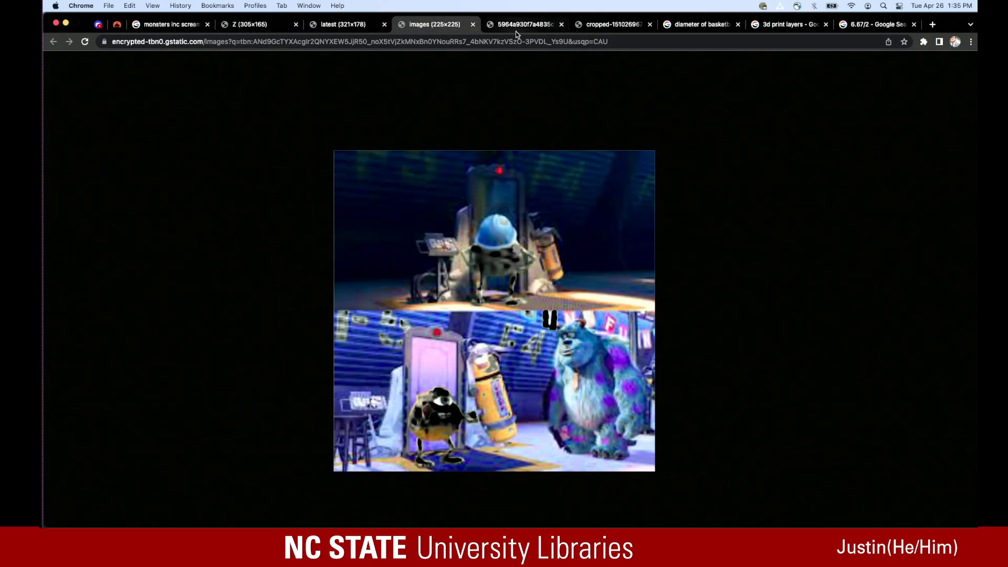
click(531, 25)
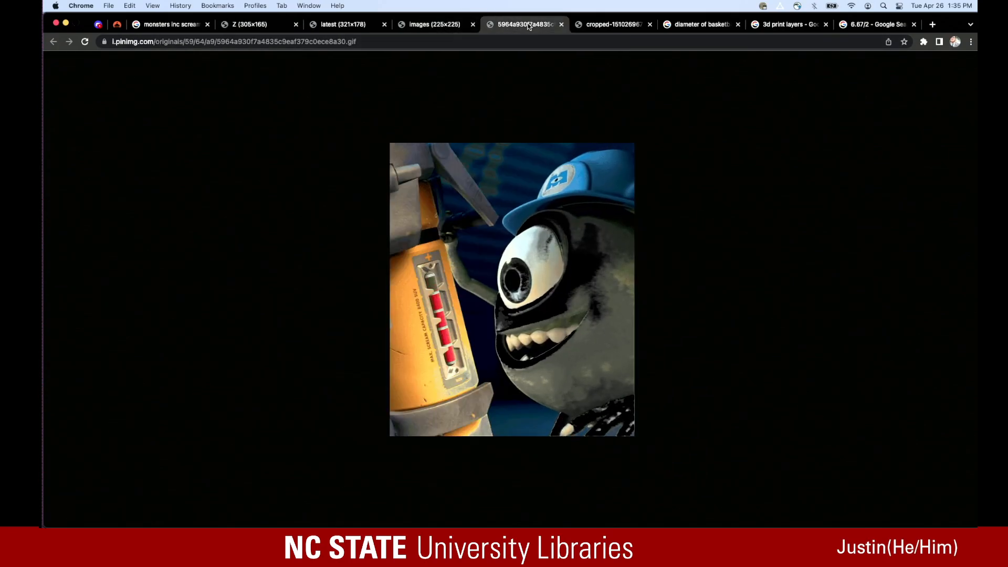
click(602, 29)
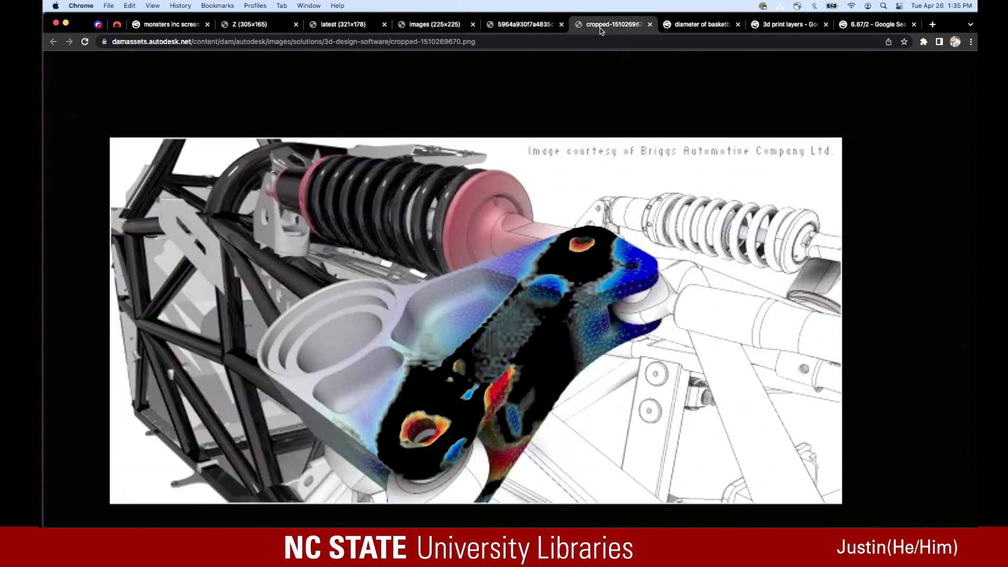
click(504, 23)
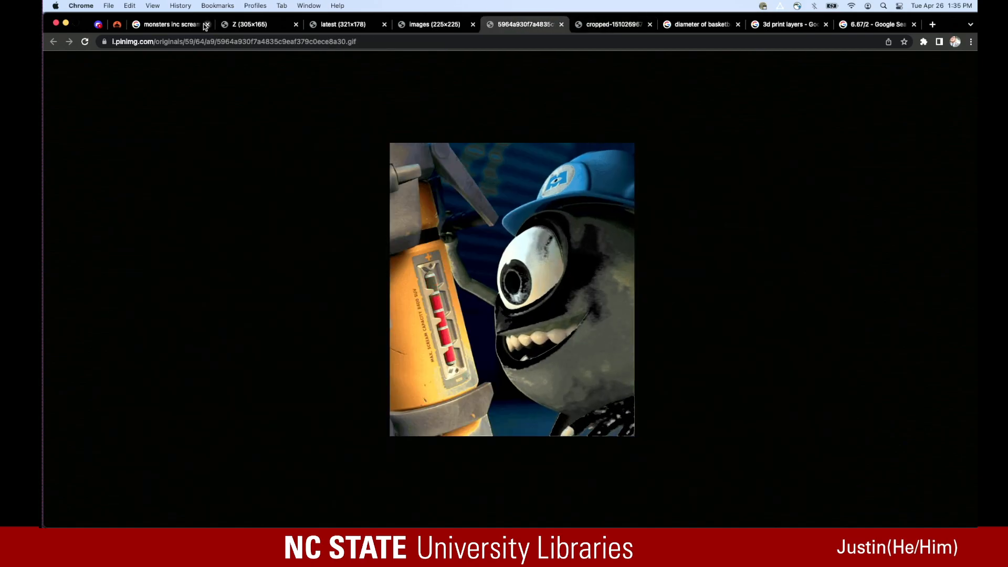
Search Google Images for "monsters inc scream canister handle" and look through the pictures for handle details
click(167, 24)
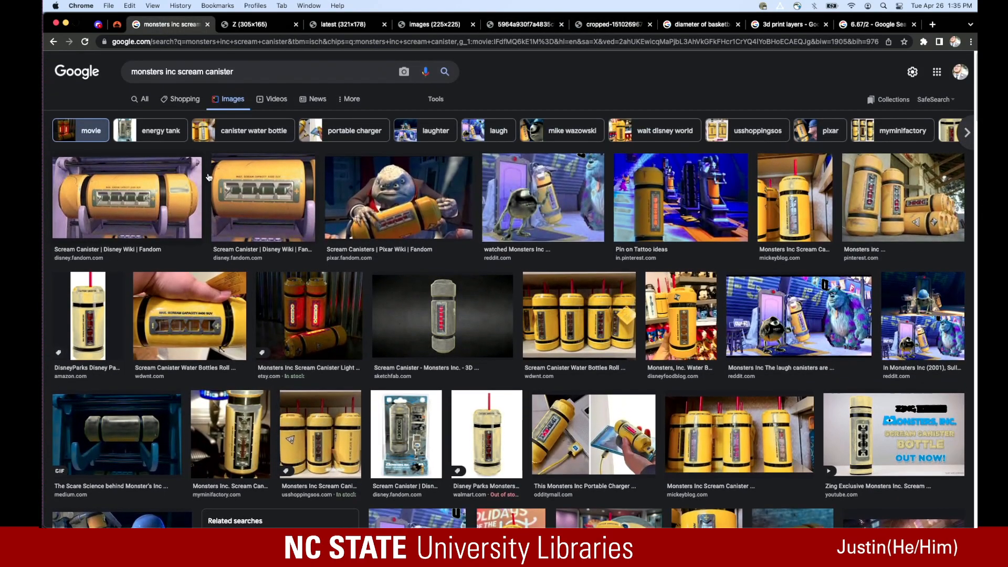
click(242, 74)
text(handle)
key(Return)
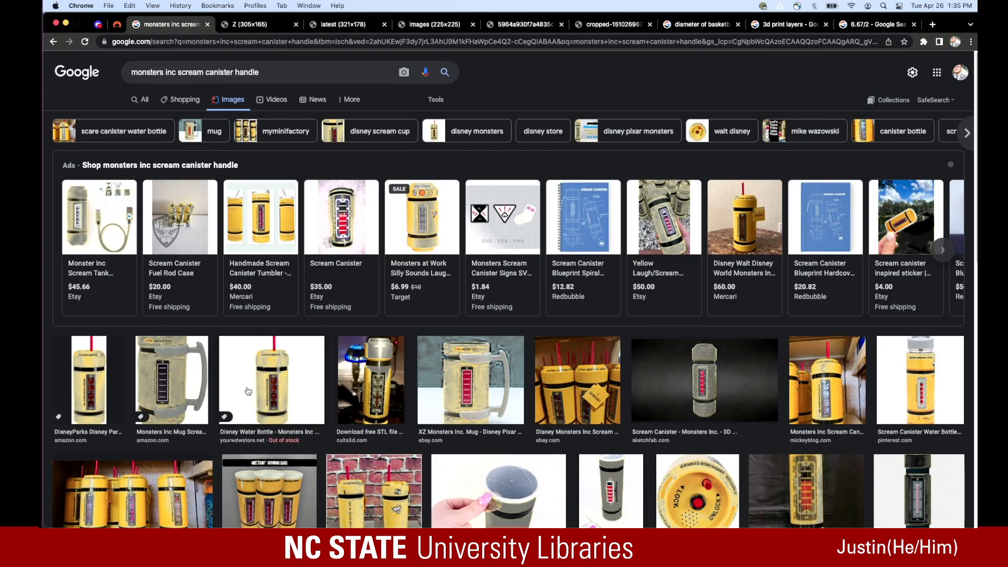
scroll(248, 391, down, 2)
scroll(247, 386, down, 10)
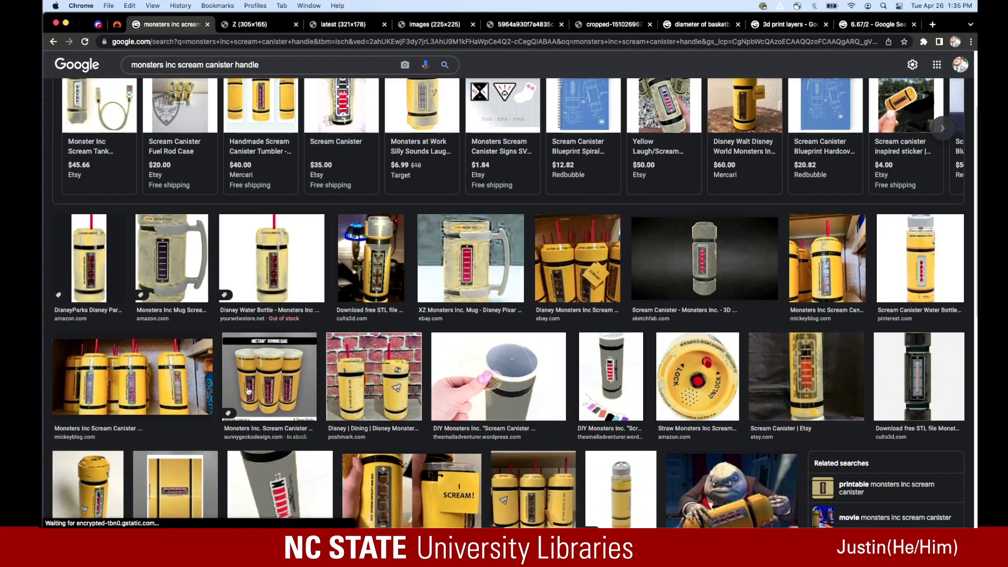
scroll(247, 390, down, 4)
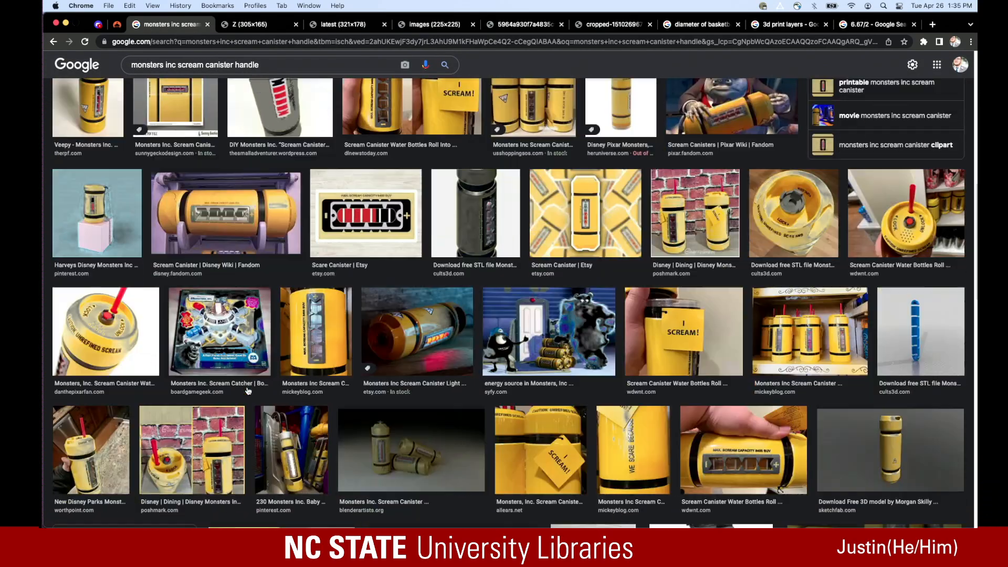
scroll(301, 361, down, 2)
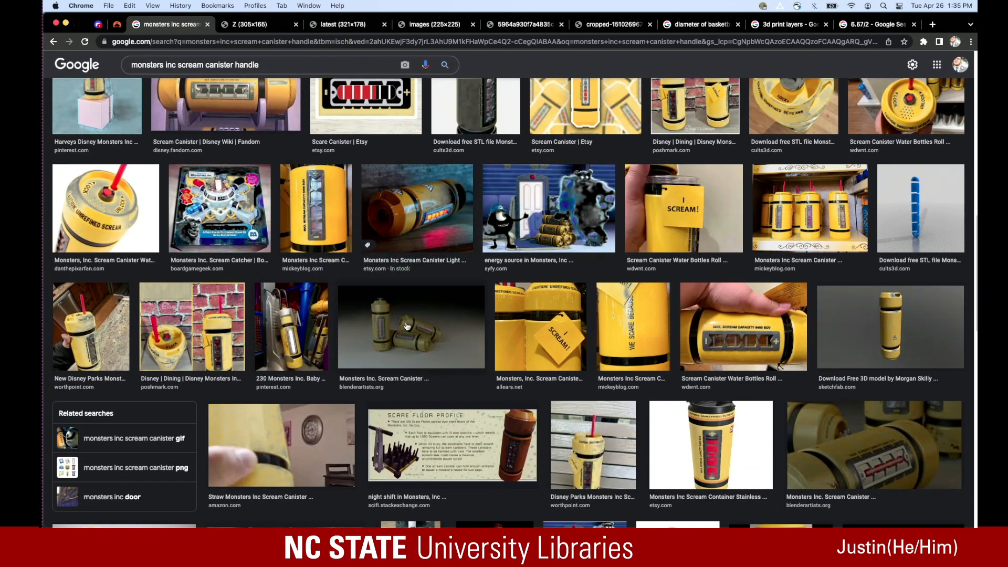
Browse the image results for pictures showing how the handle recesses are shaped at the canister's top end
scroll(502, 367, down, 3)
scroll(502, 367, down, 8)
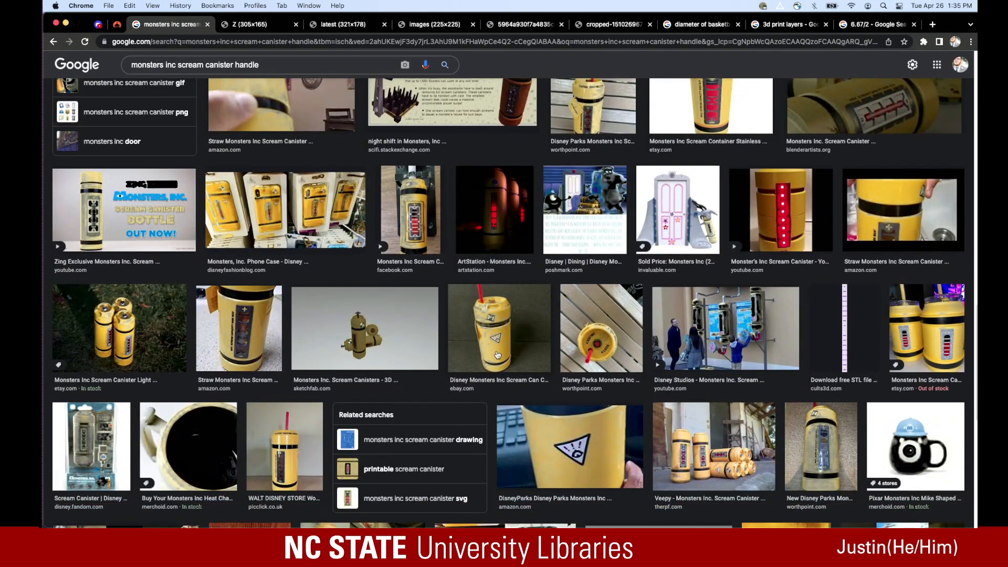
scroll(491, 334, down, 15)
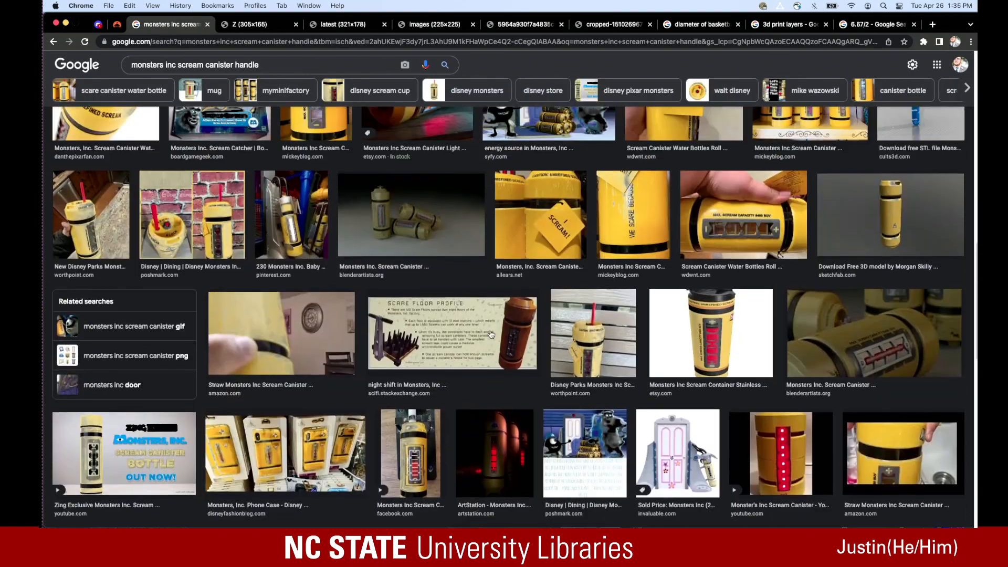
scroll(490, 330, up, 6)
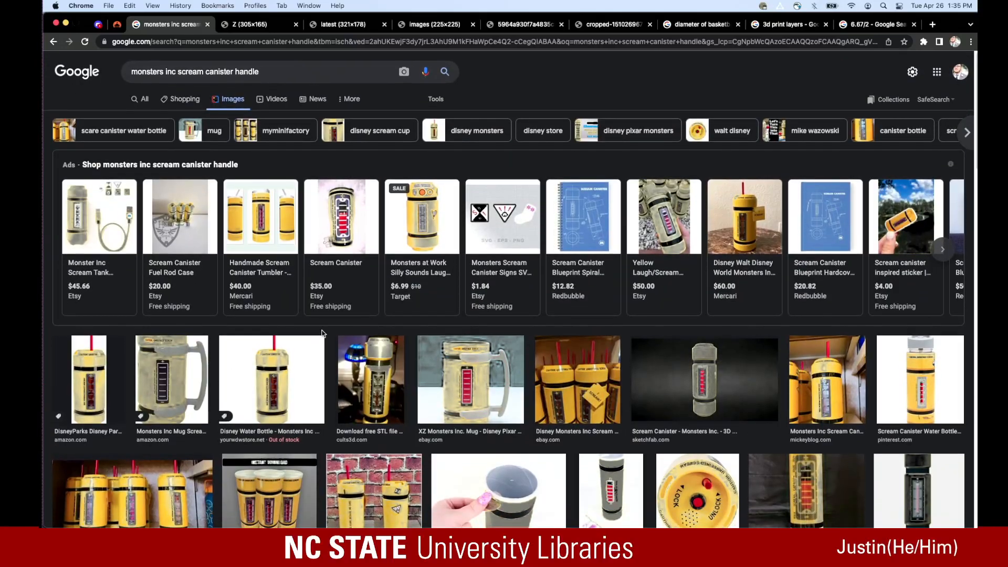
scroll(213, 435, down, 3)
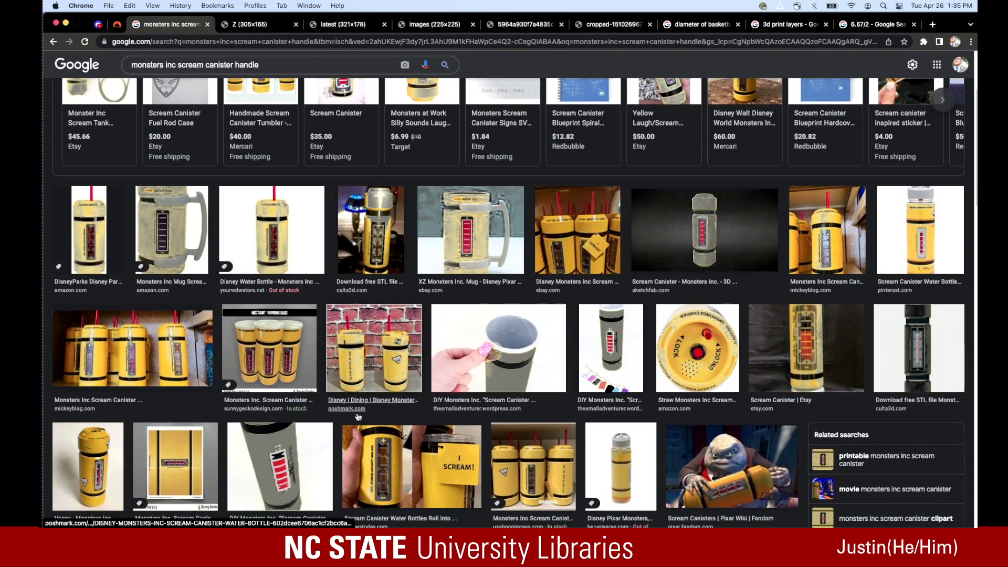
scroll(358, 417, down, 2)
scroll(228, 372, down, 2)
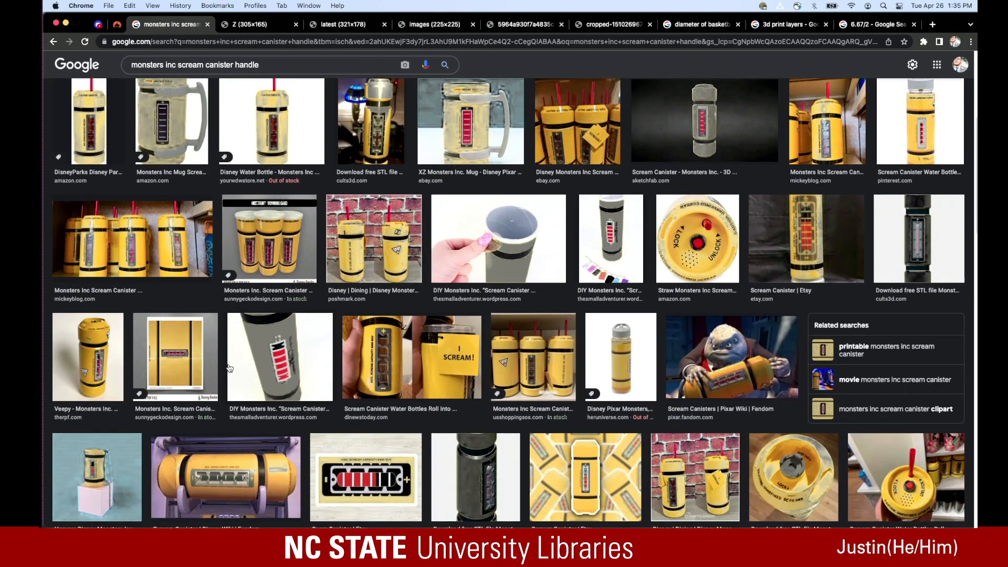
scroll(228, 372, down, 1)
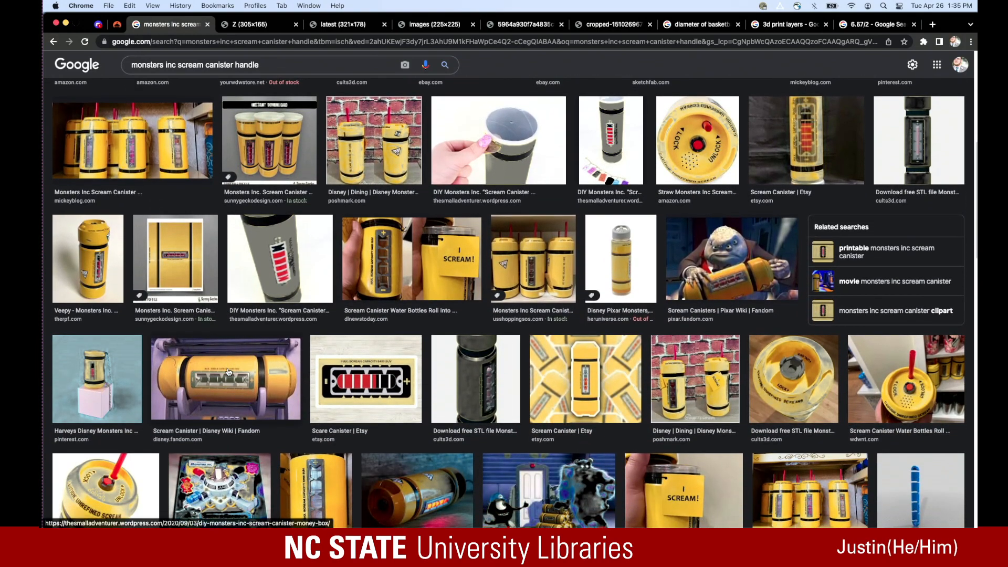
scroll(229, 371, down, 4)
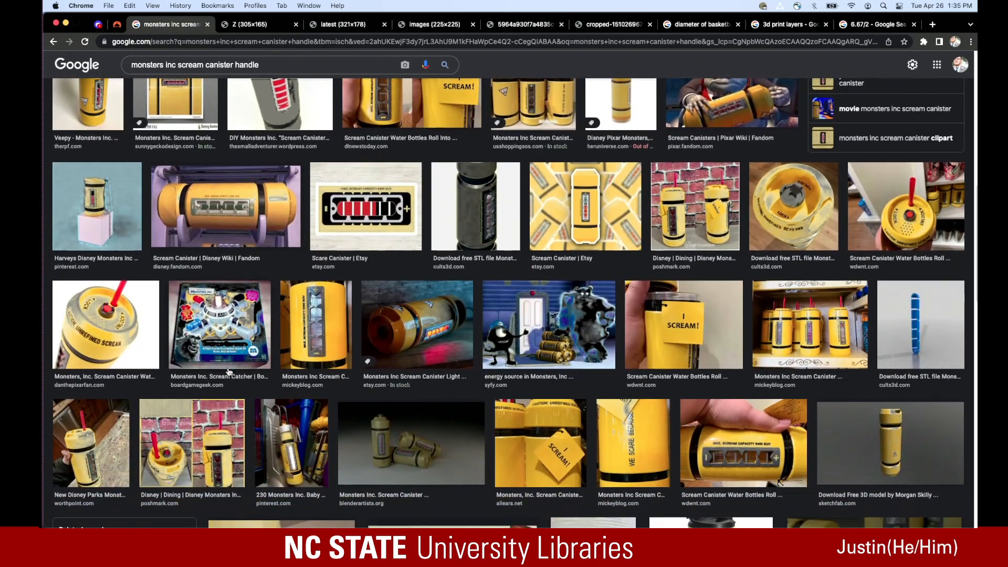
scroll(288, 350, down, 1)
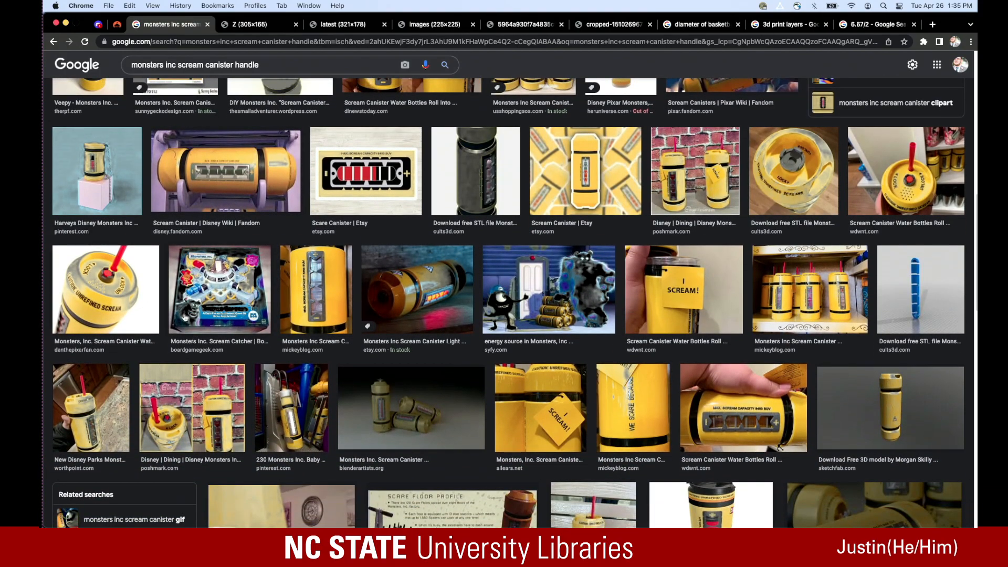
scroll(251, 416, down, 2)
scroll(174, 374, down, 2)
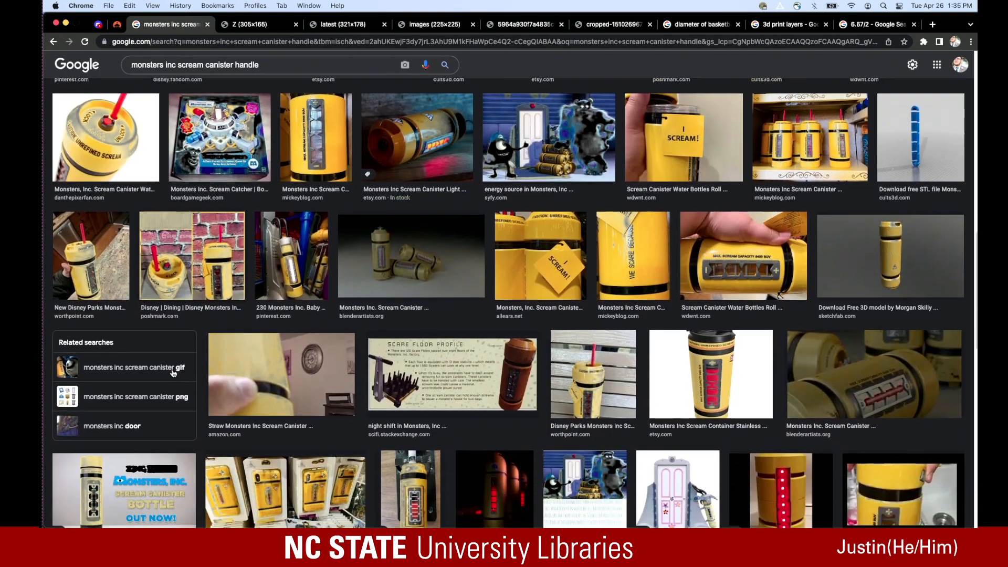
scroll(173, 373, down, 6)
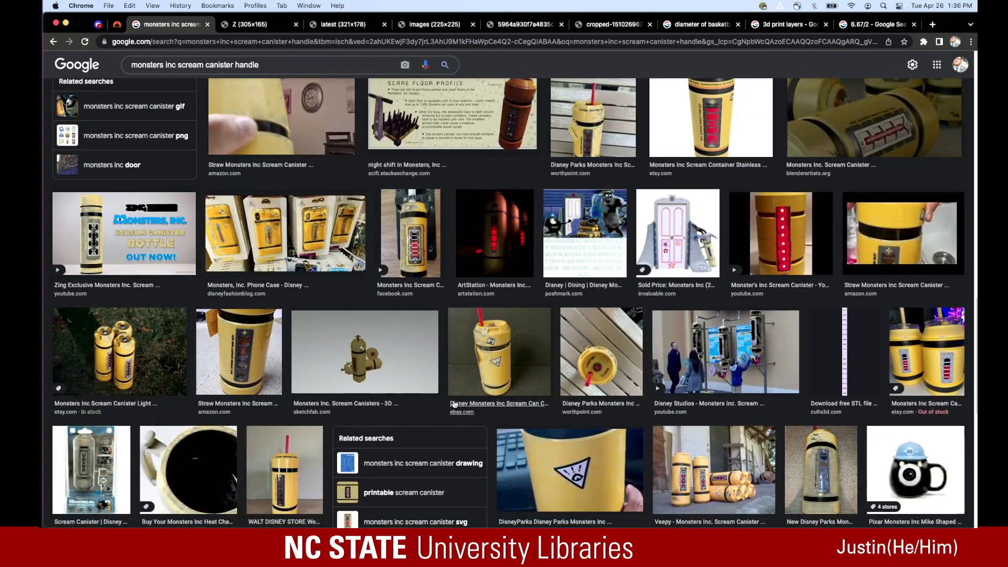
Open the eBay canister cup and shopDisney water bottle pictures and examine the cut-out in the beveled lid
click(481, 371)
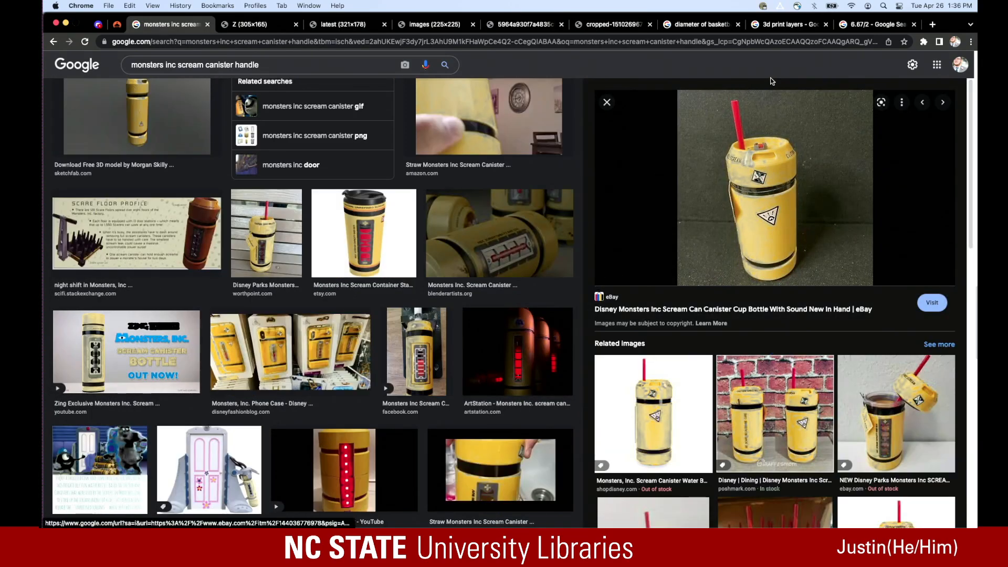
scroll(772, 129, up, 1)
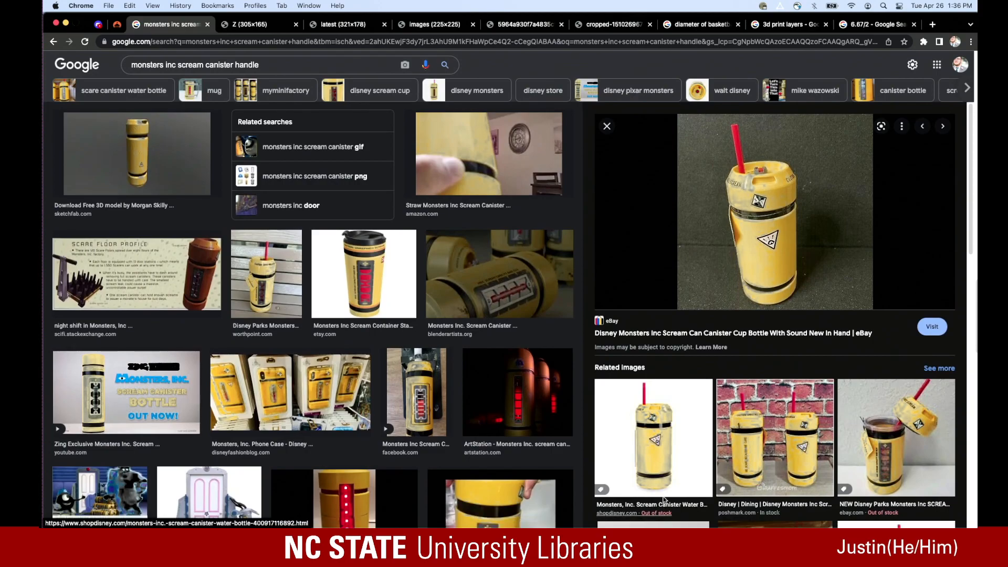
click(677, 420)
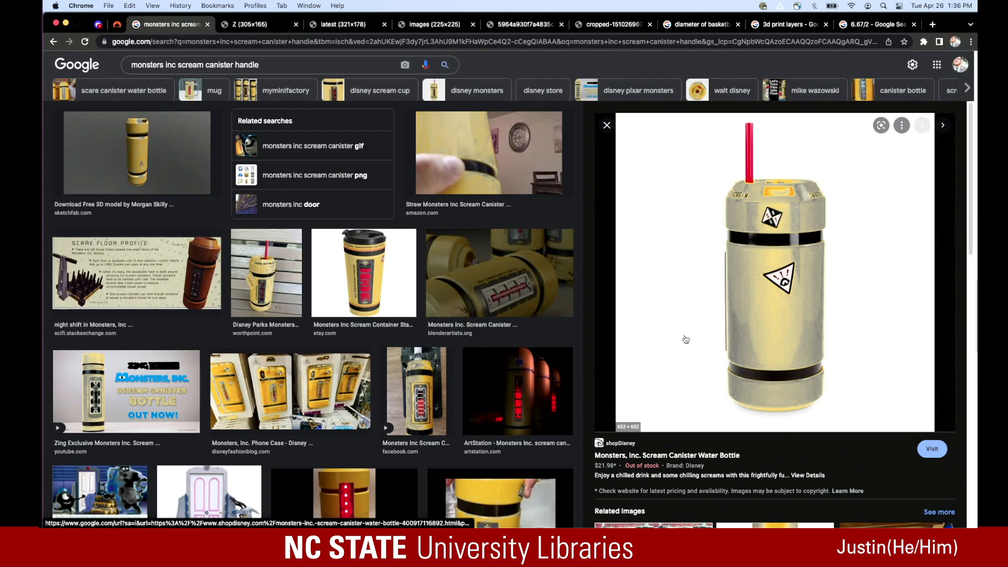
ctrl+scroll(686, 340, up, 5)
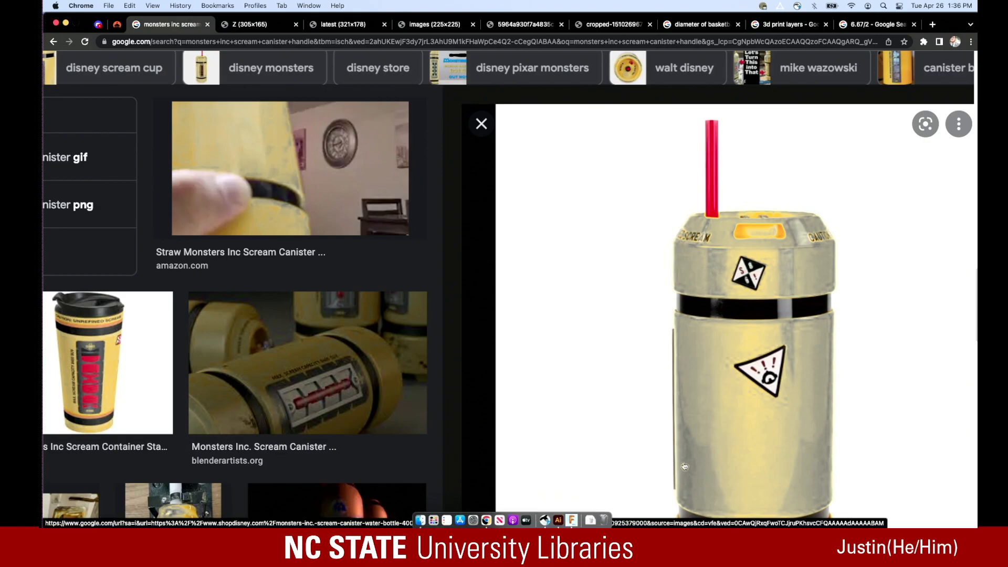
ctrl+scroll(656, 483, down, 5)
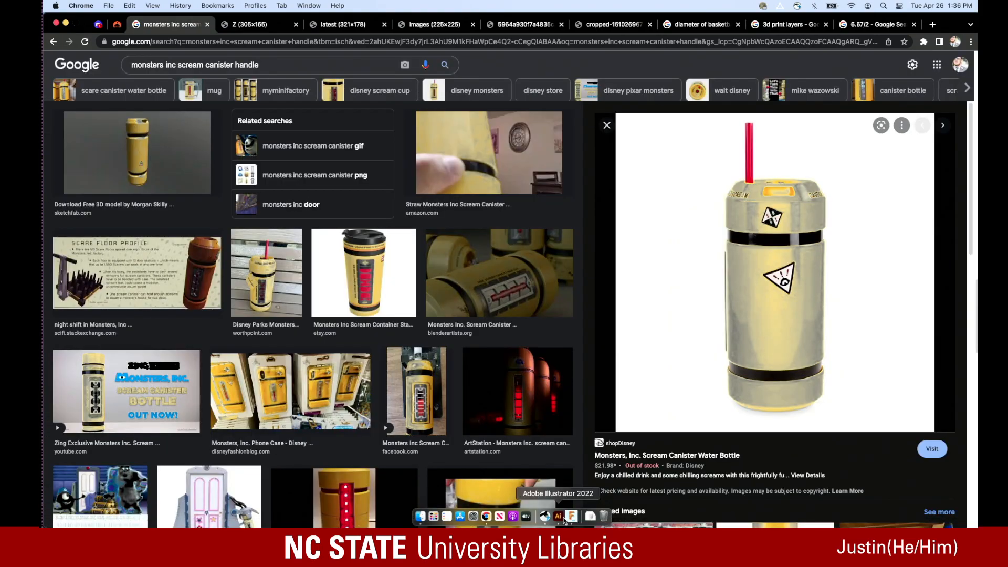
Switch to Fusion 360 and set the sketched rectangle's height to 1.25 in
click(571, 517)
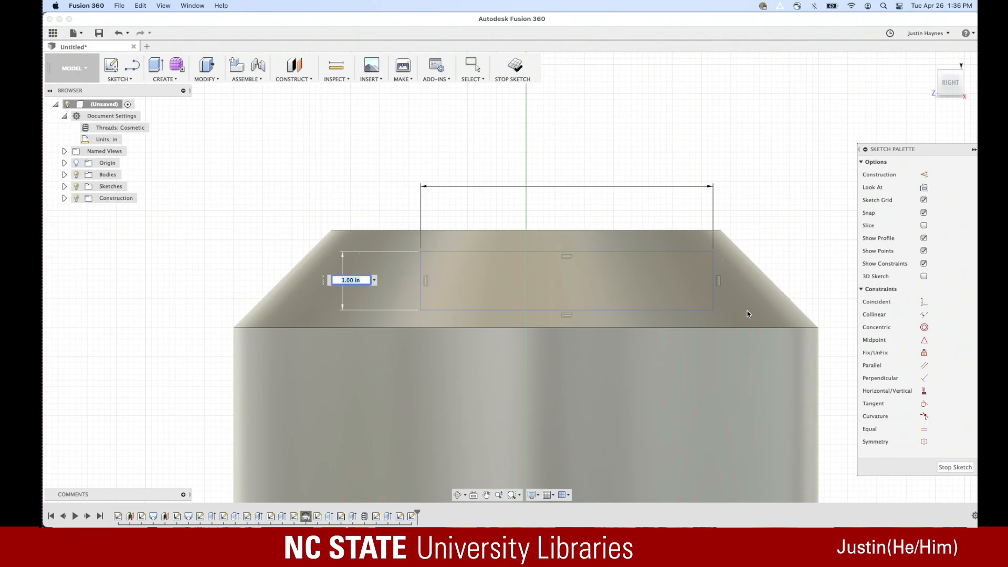
text(1.25)
key(Return)
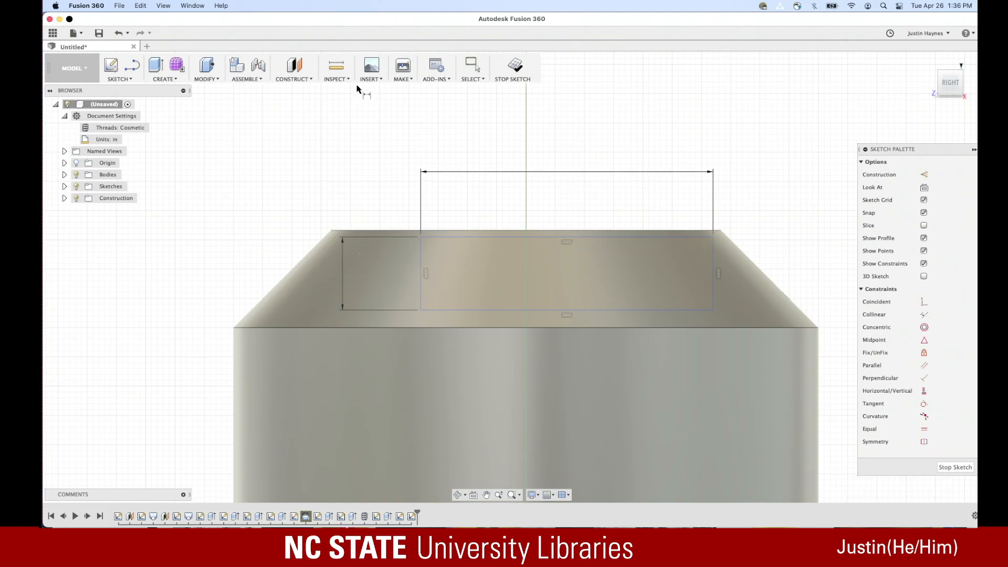
Center the rectangle horizontally by dimensioning from the top center point to its right edge at half the rectangle's width
click(526, 230)
click(713, 237)
click(686, 210)
text(2)
key(Return)
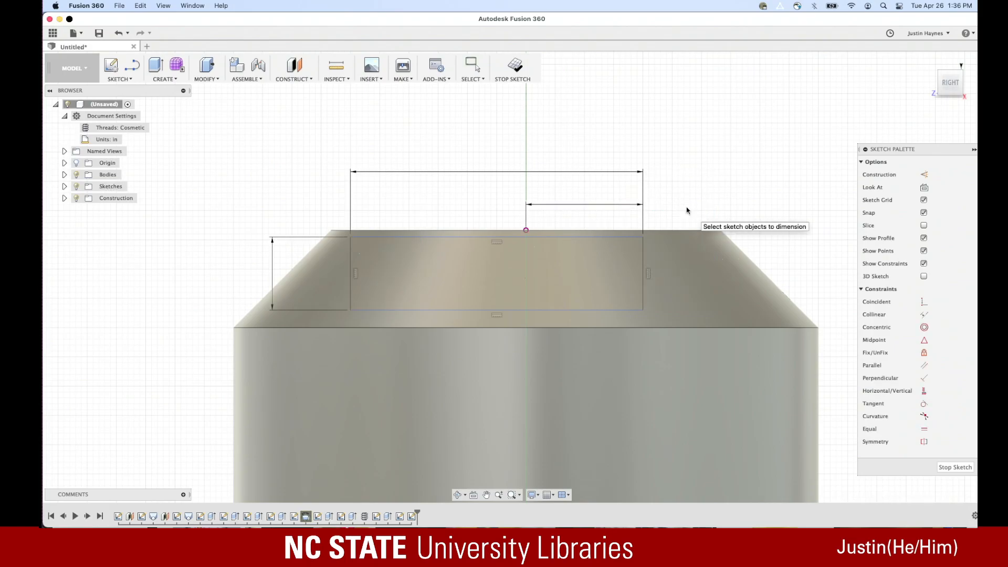
double_click(577, 205)
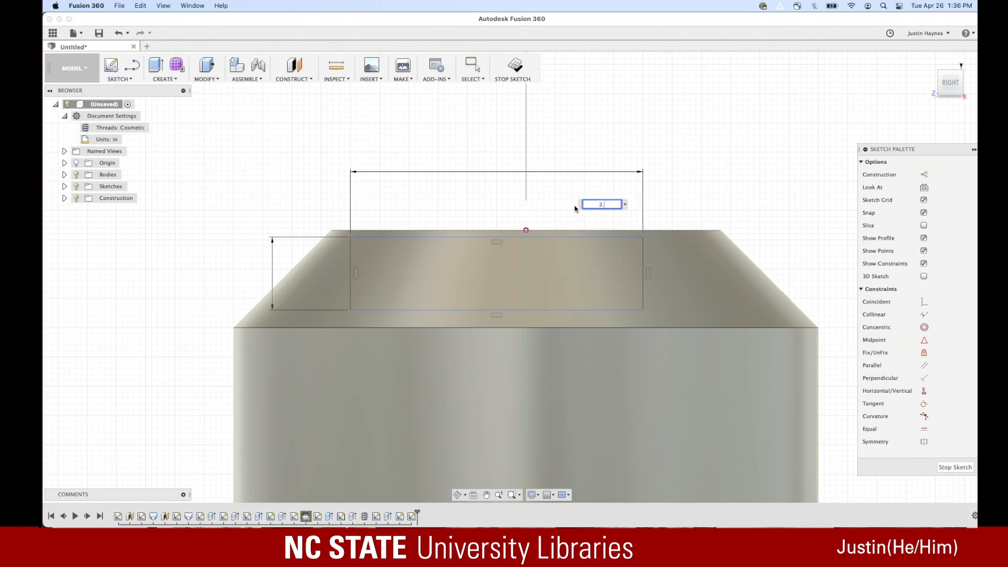
key(Return)
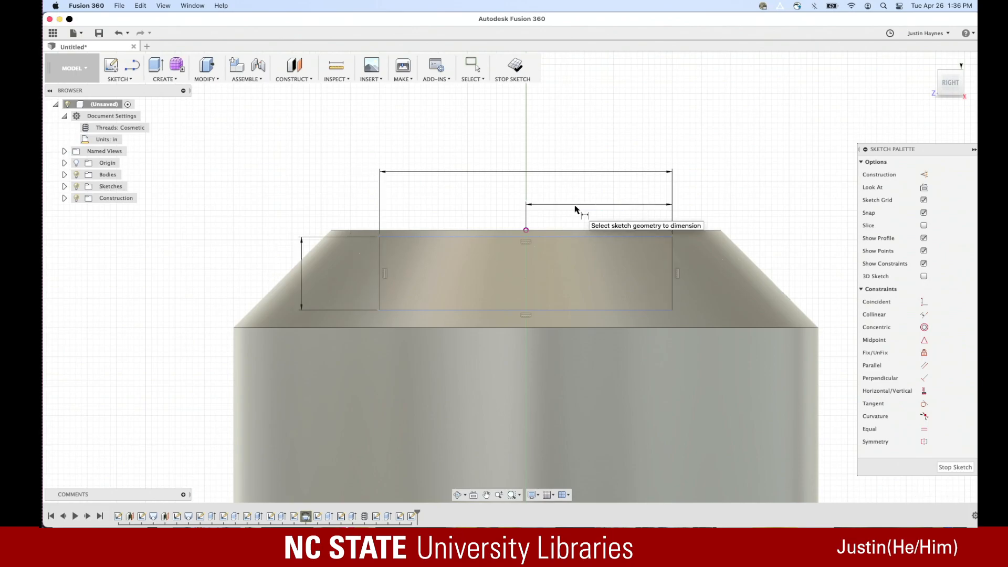
Dimension the vertical gap between the top center point and the rectangle's upper edge, increase it slightly, and finish the sketch
click(527, 232)
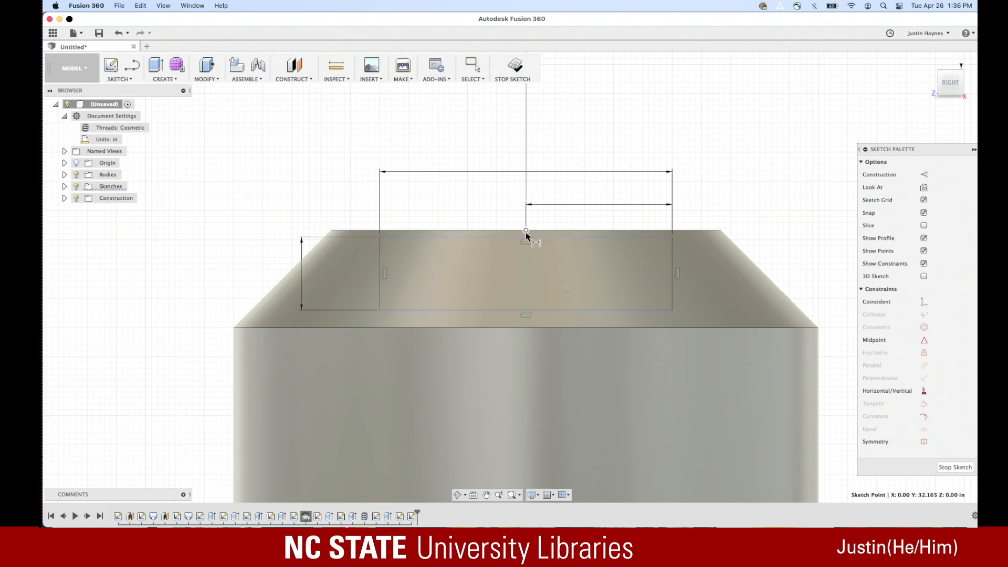
click(525, 235)
click(526, 235)
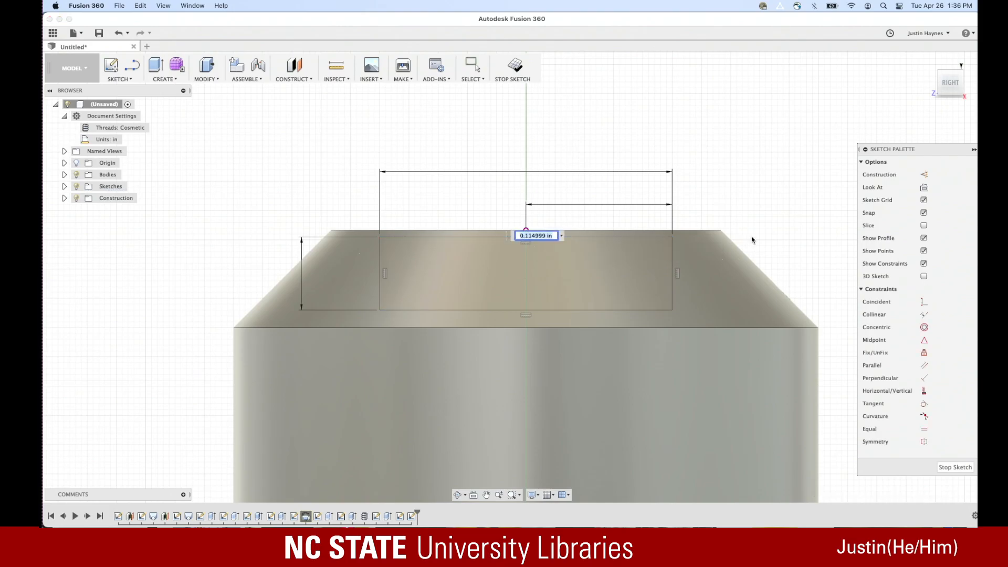
key(BackSpace)
key(Return)
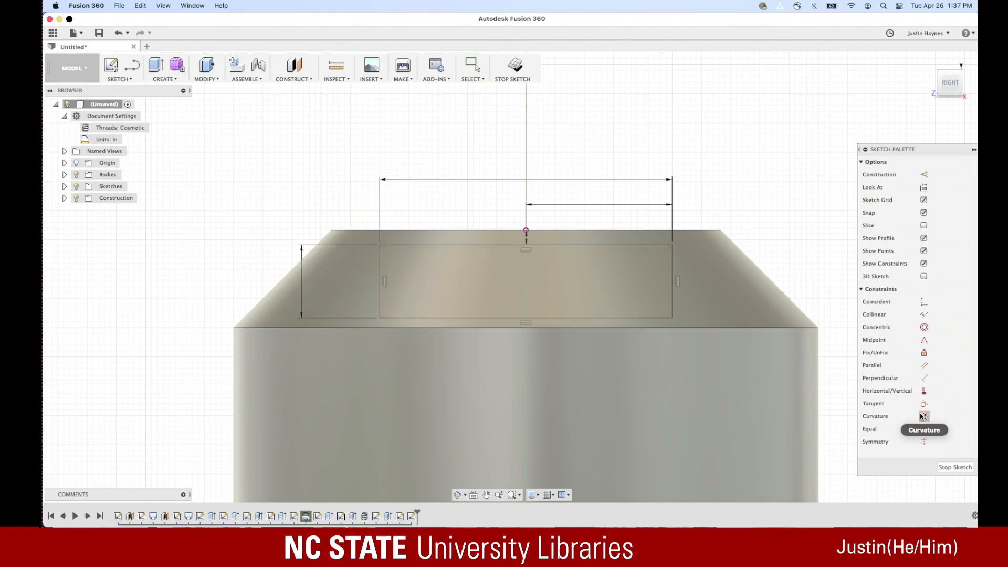
click(955, 468)
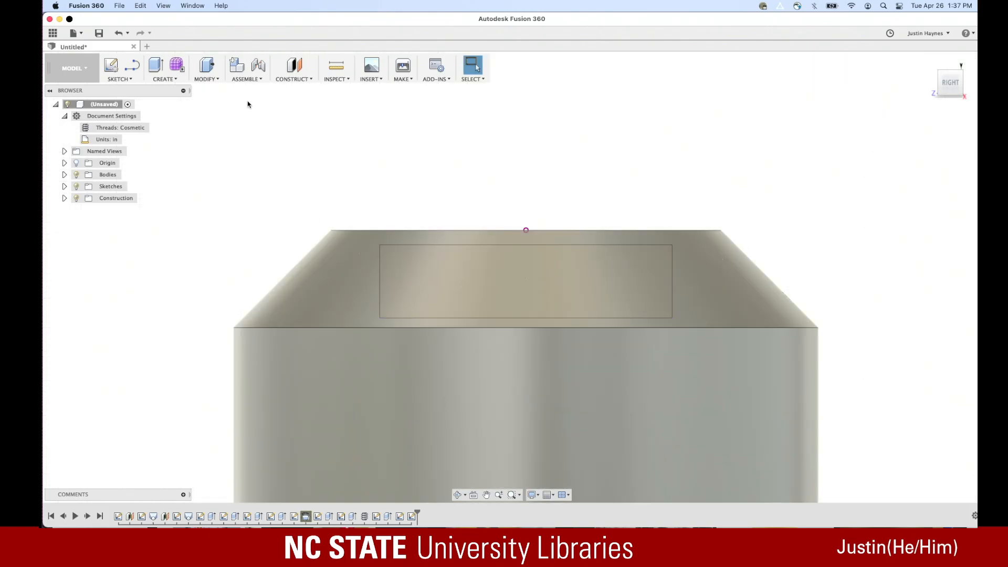
Extrude the rectangle profile inside the beveled top with the direction set to Symmetric
click(210, 82)
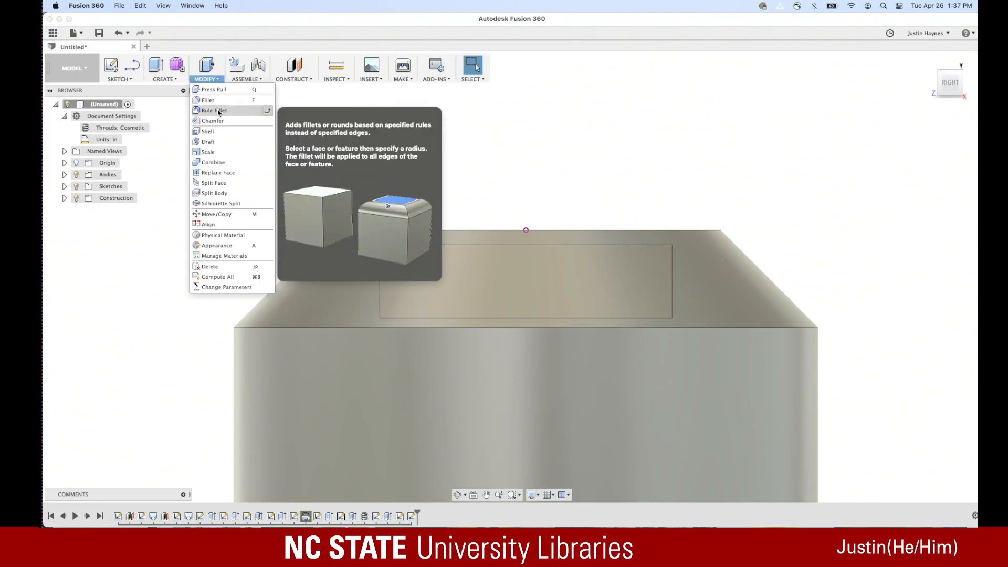
click(165, 79)
click(169, 91)
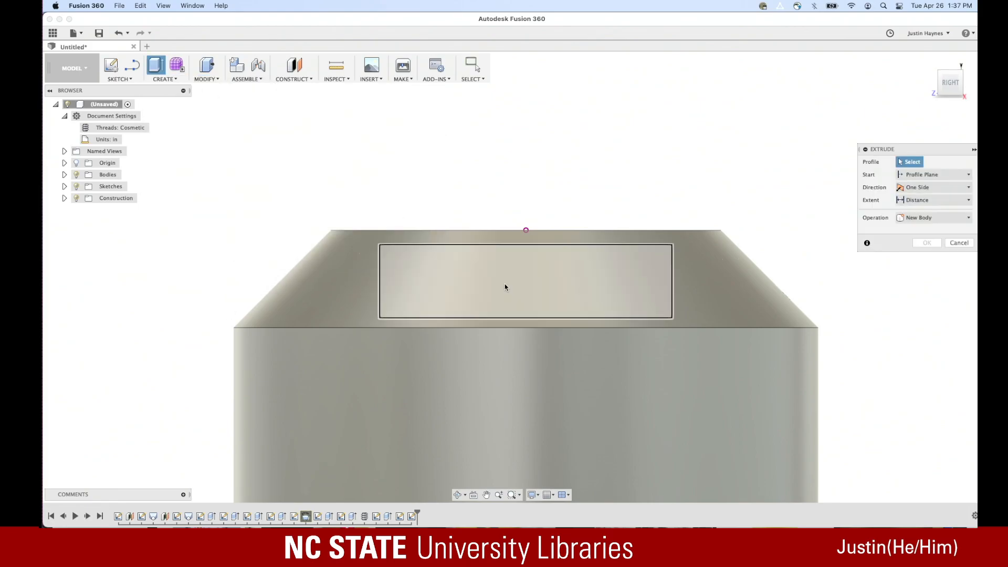
click(505, 284)
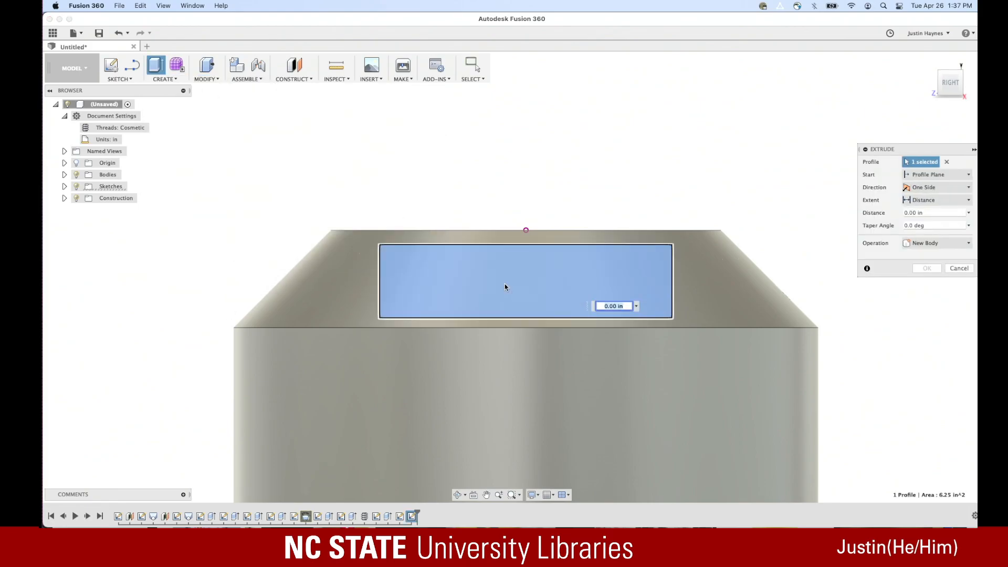
click(962, 74)
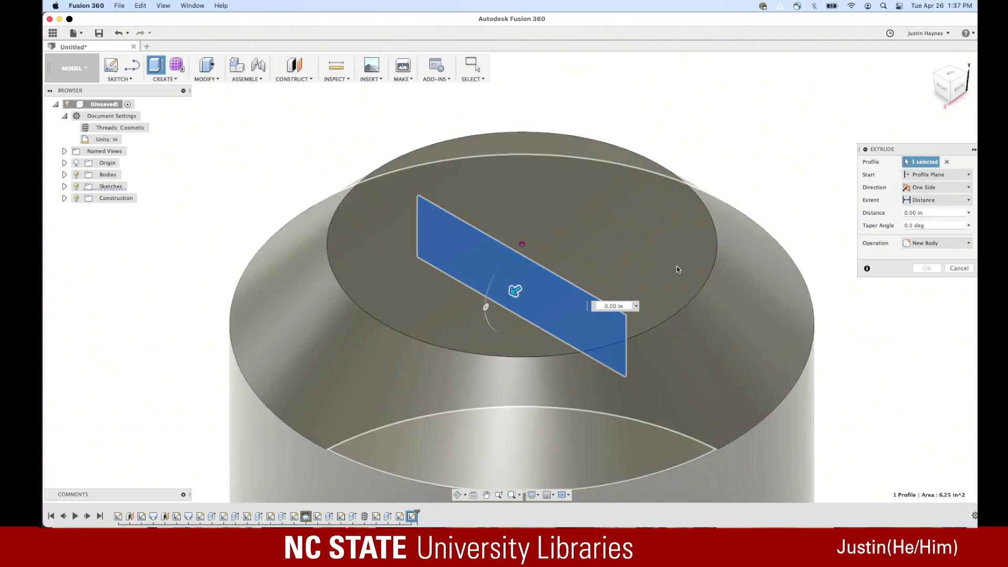
click(939, 188)
click(940, 220)
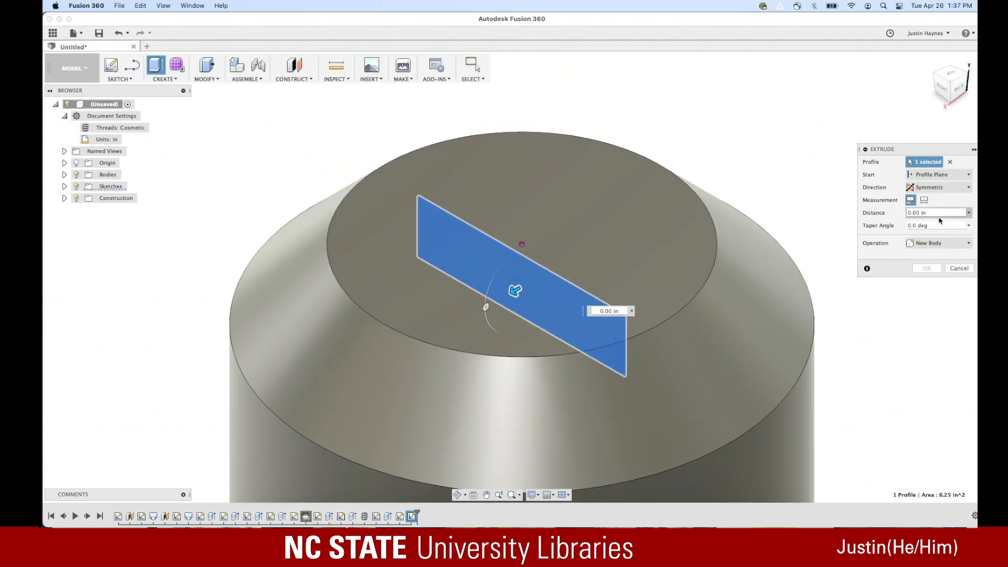
Try a symmetric cut of the rectangle profile through the beveled top with a distance of 5 in
click(927, 213)
triple_click(926, 214)
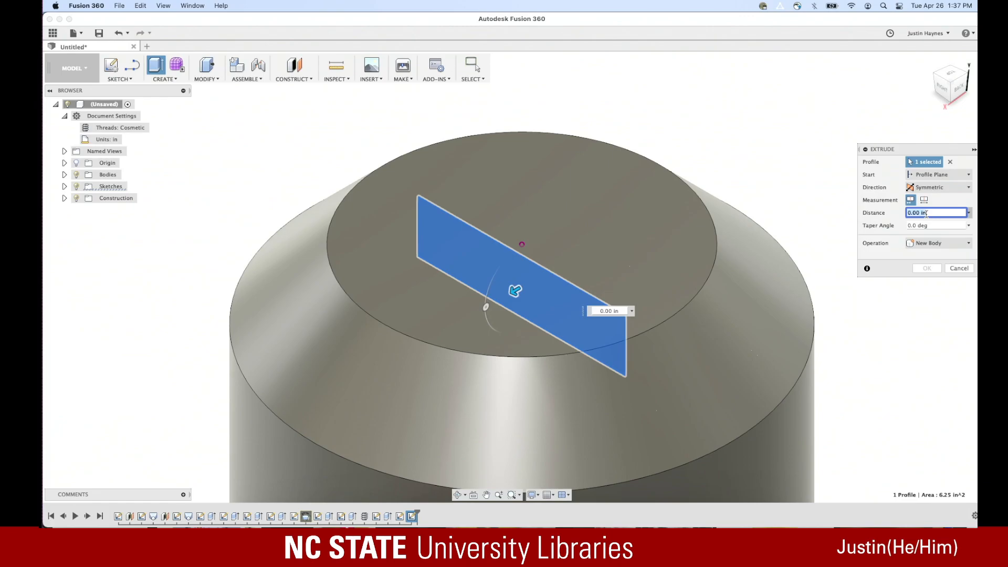
text(5)
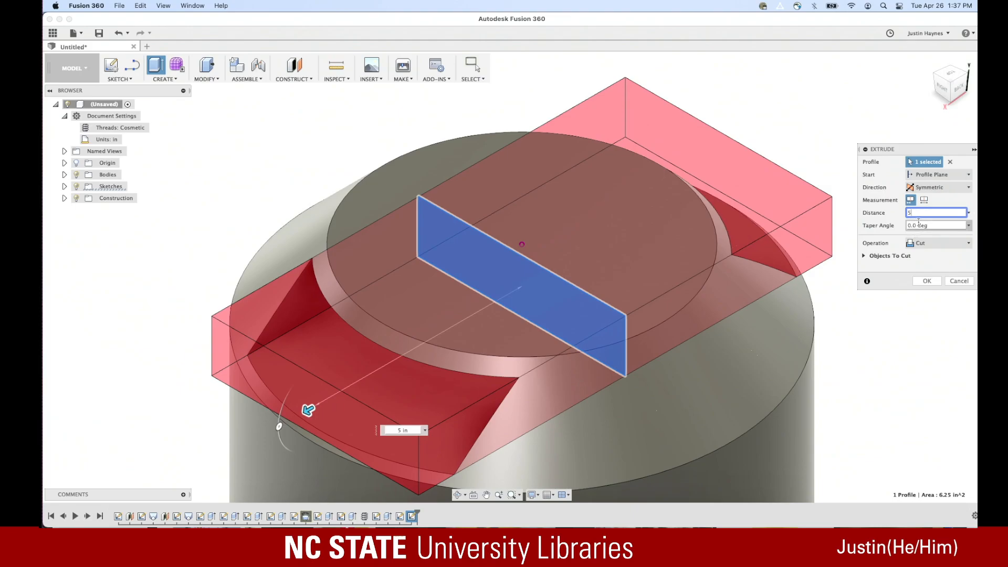
click(931, 188)
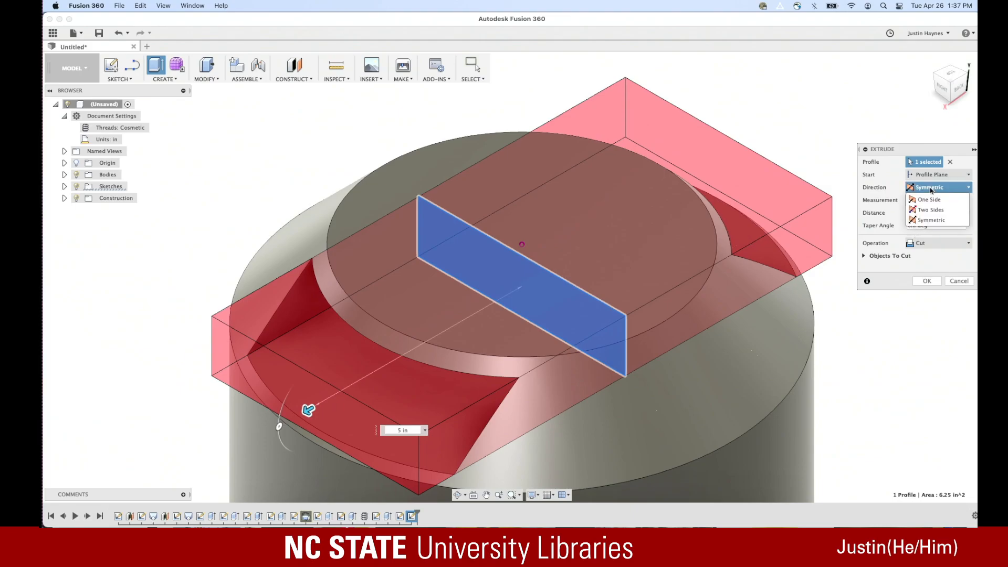
click(936, 220)
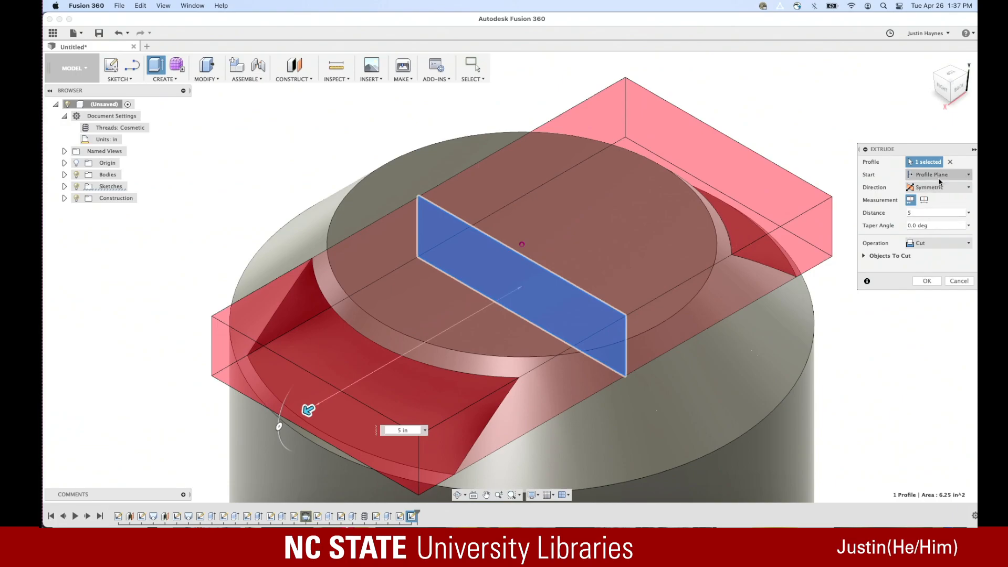
Check the cut's start plane, objects to cut, distance and taper angle, deselect the rectangle profile, and cancel the extrude
click(929, 214)
double_click(928, 214)
click(940, 176)
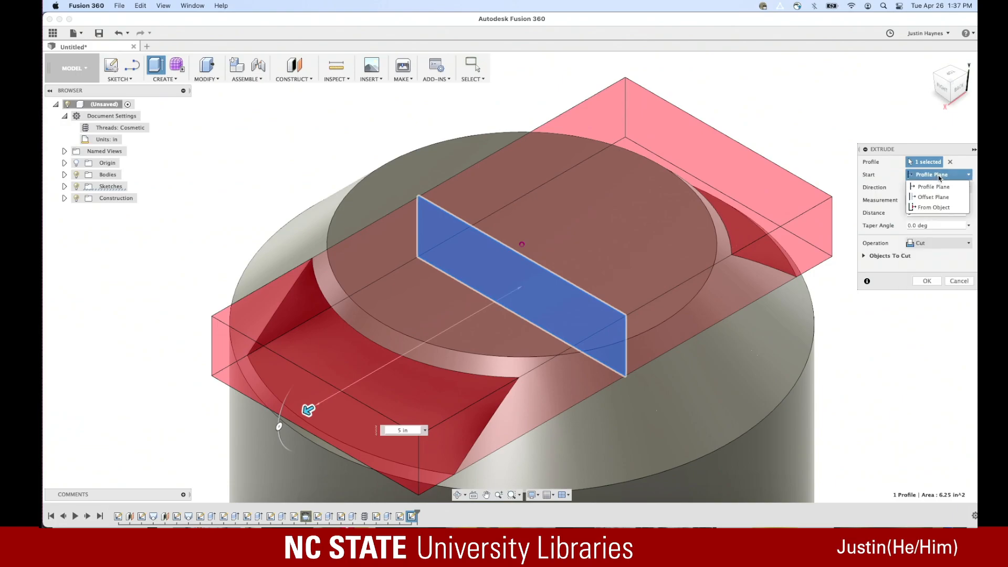
click(936, 187)
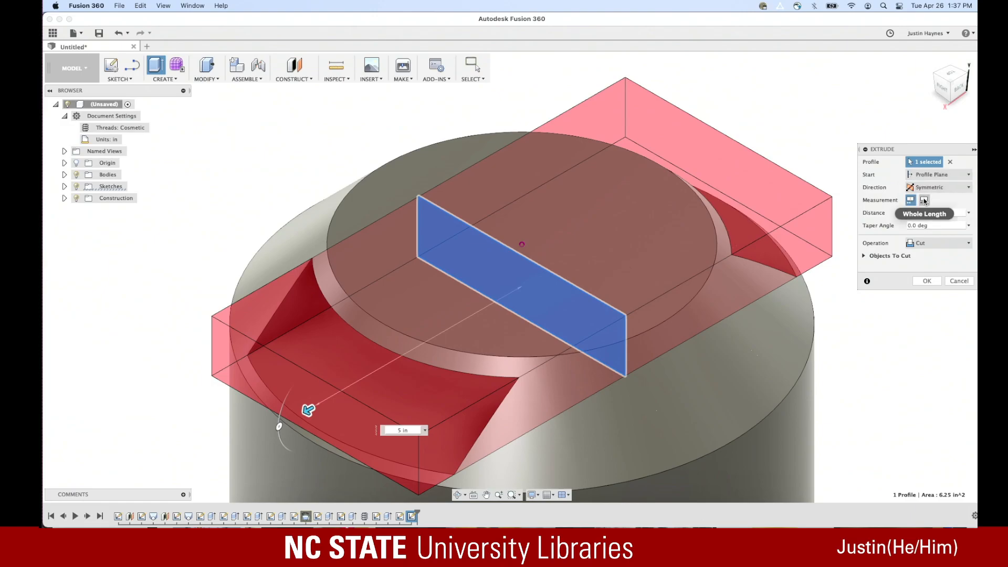
click(864, 256)
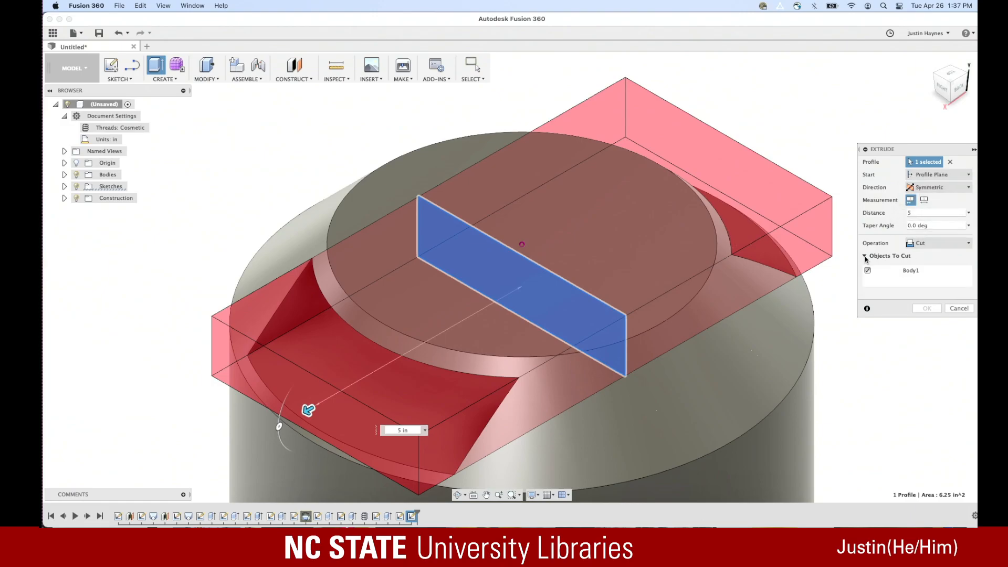
click(865, 256)
click(937, 214)
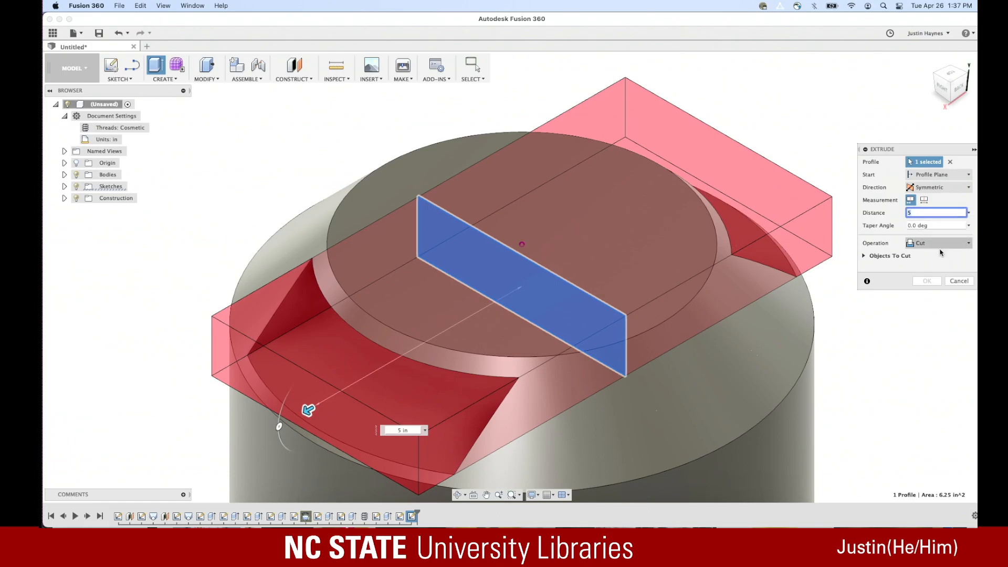
click(935, 225)
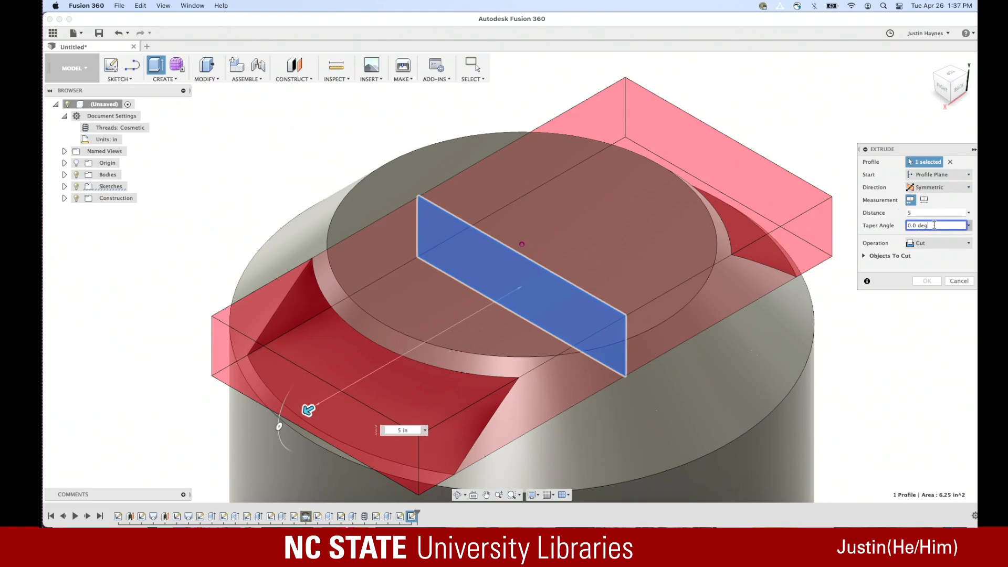
key(BackSpace)
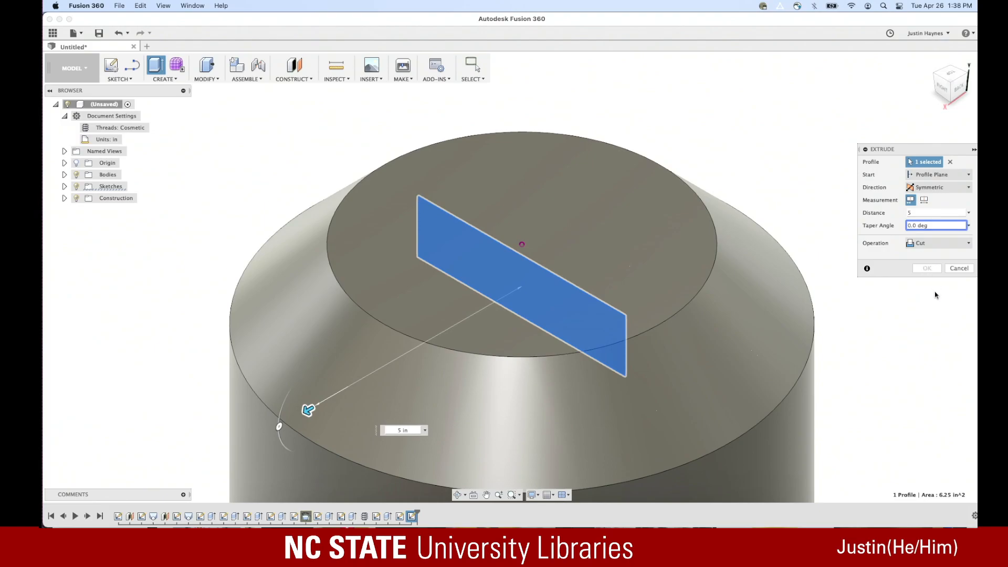
click(531, 295)
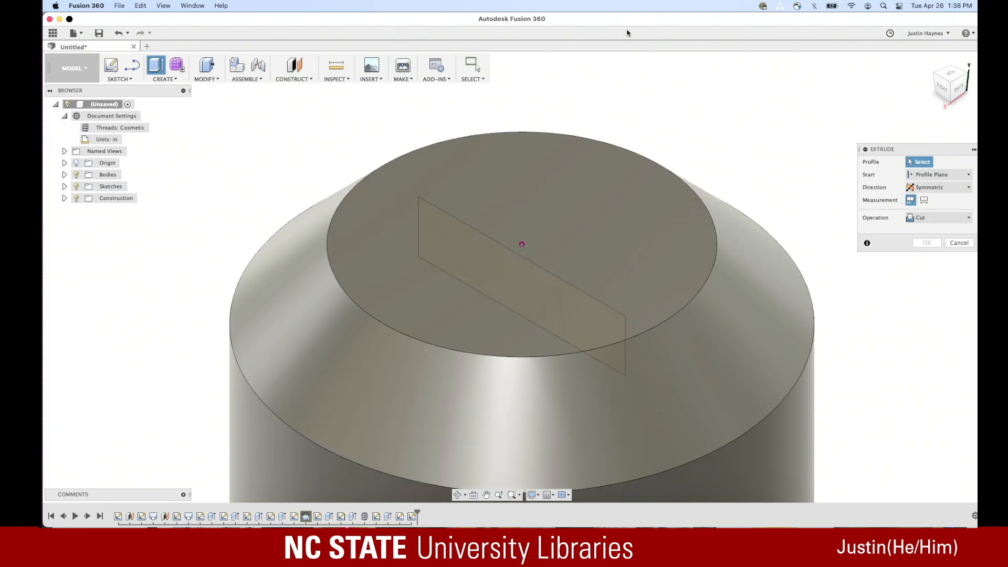
key(Escape)
click(165, 79)
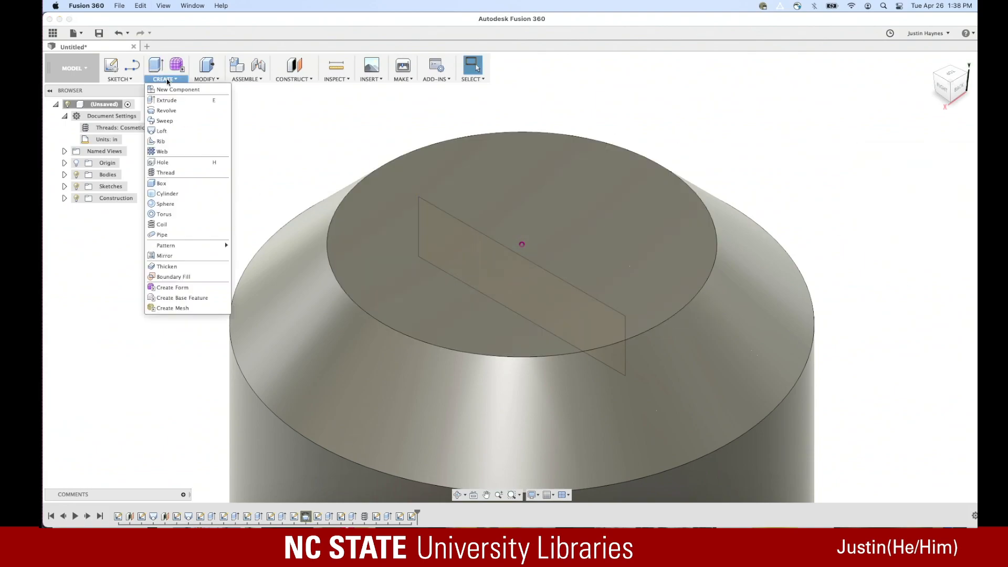
click(172, 101)
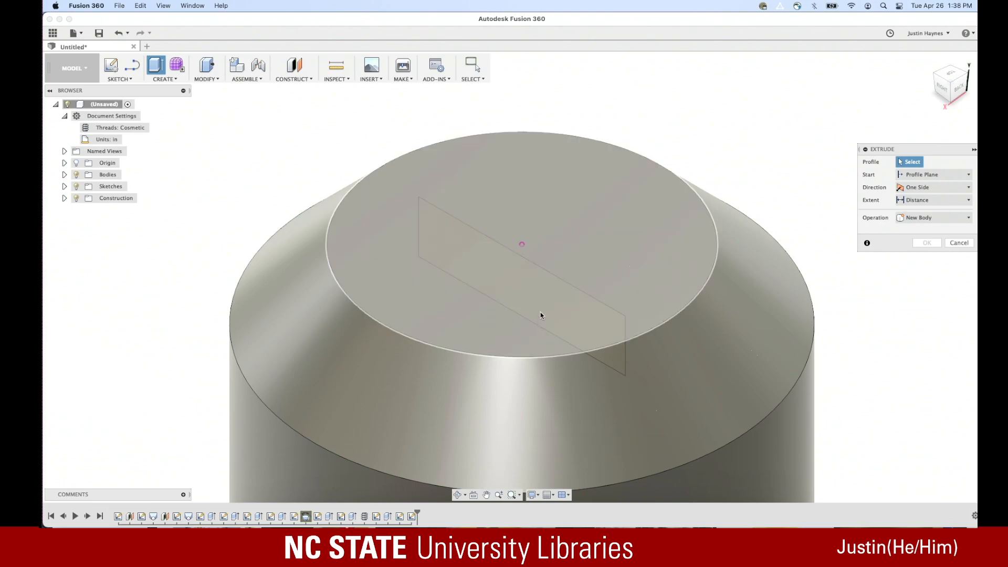
mouse_move(422, 519)
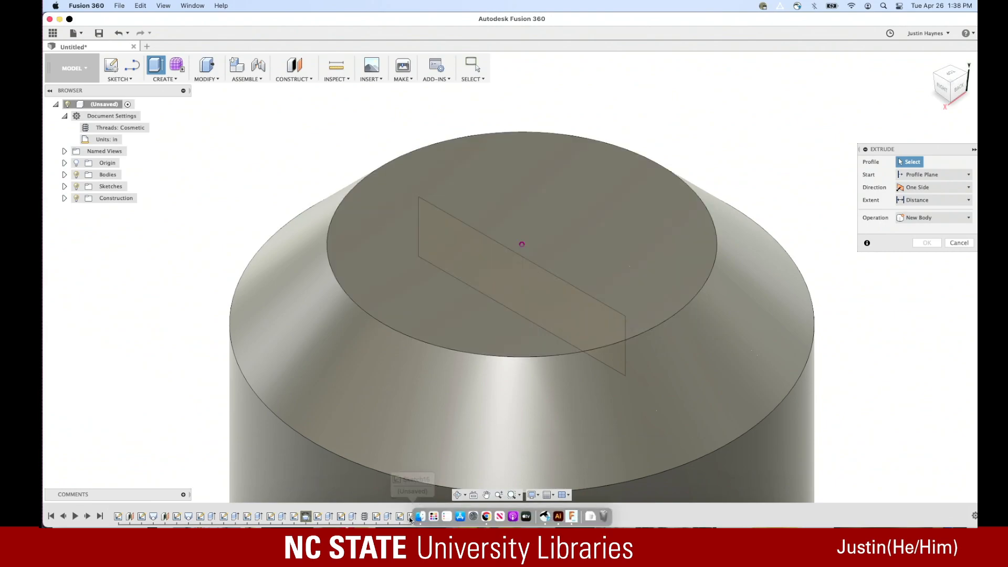
scroll(508, 417, down, 3)
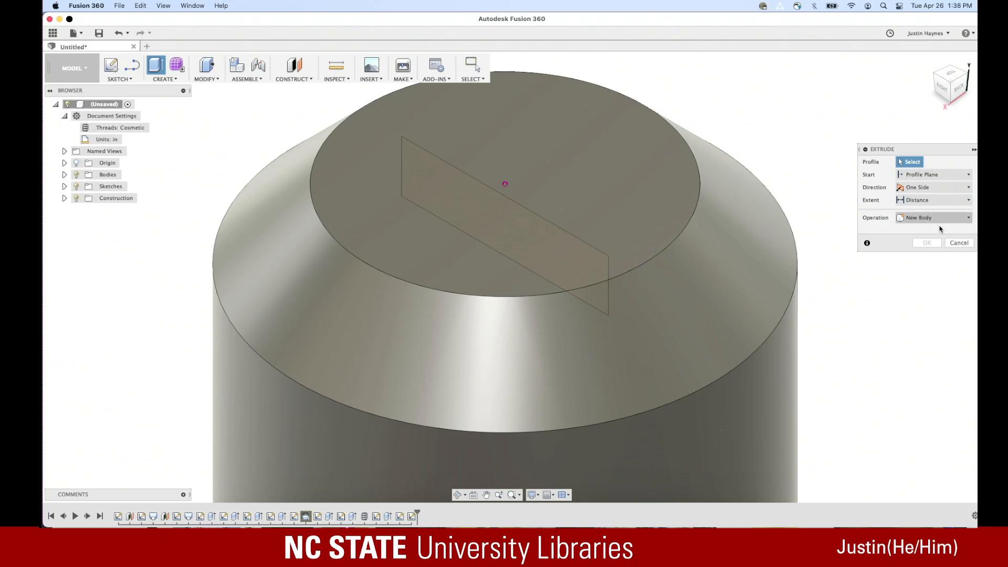
click(959, 243)
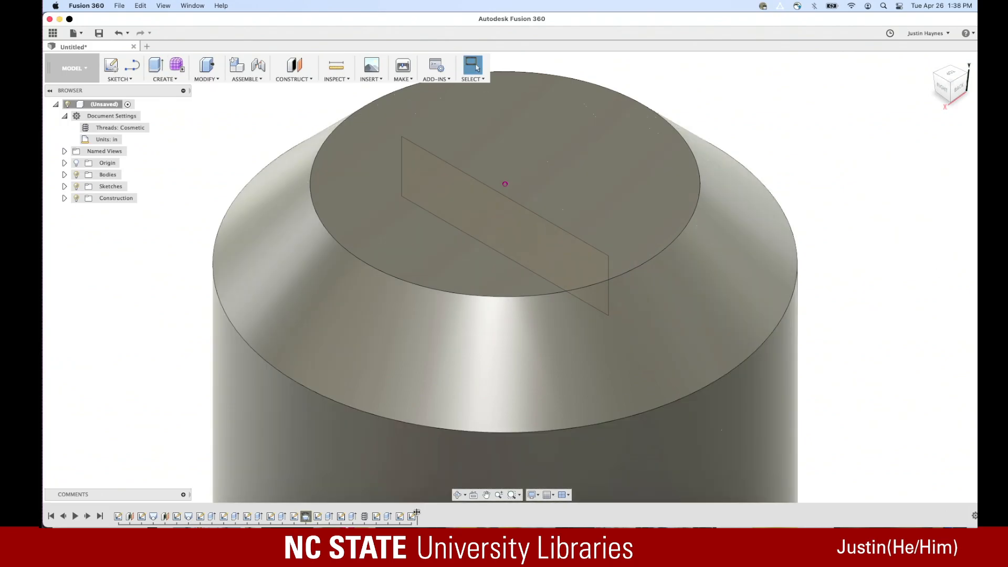
click(412, 516)
click(174, 75)
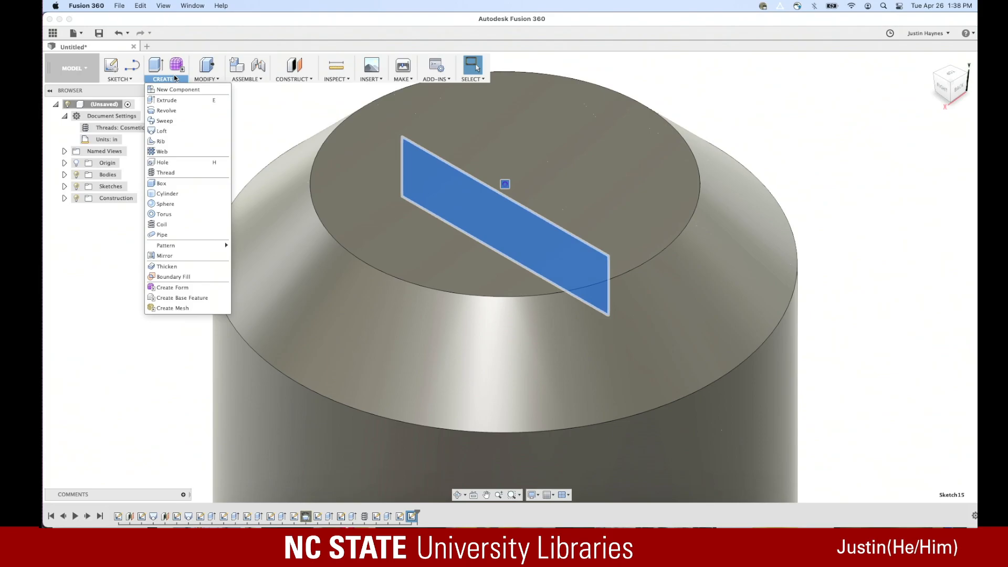
click(174, 91)
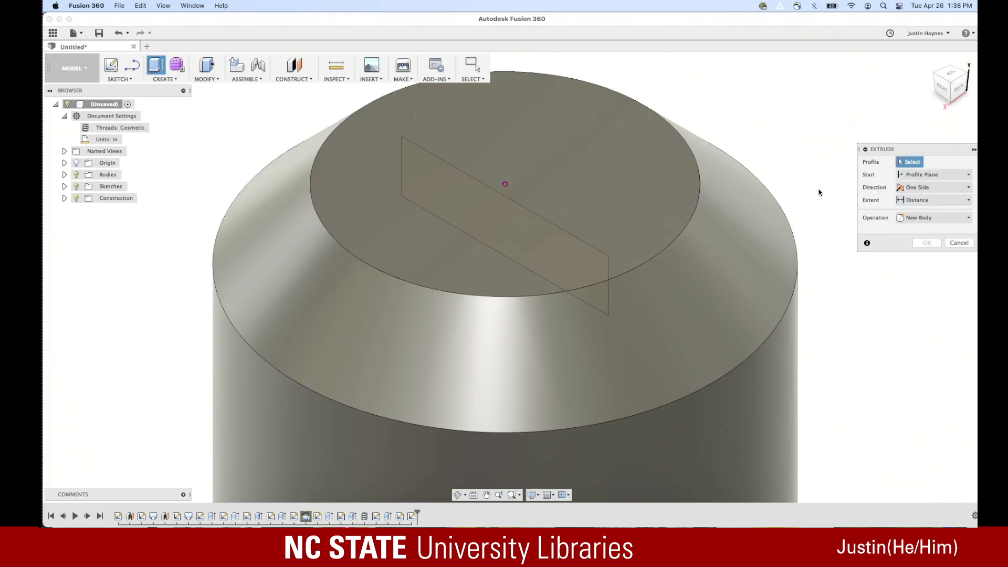
right_drag(692, 287, 647, 256)
click(596, 278)
click(509, 438)
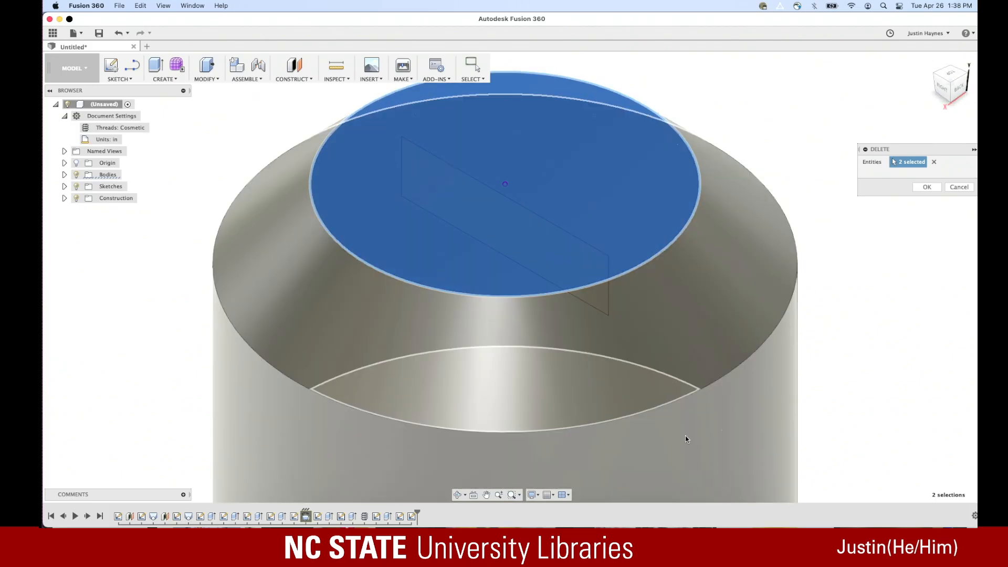
key(Escape)
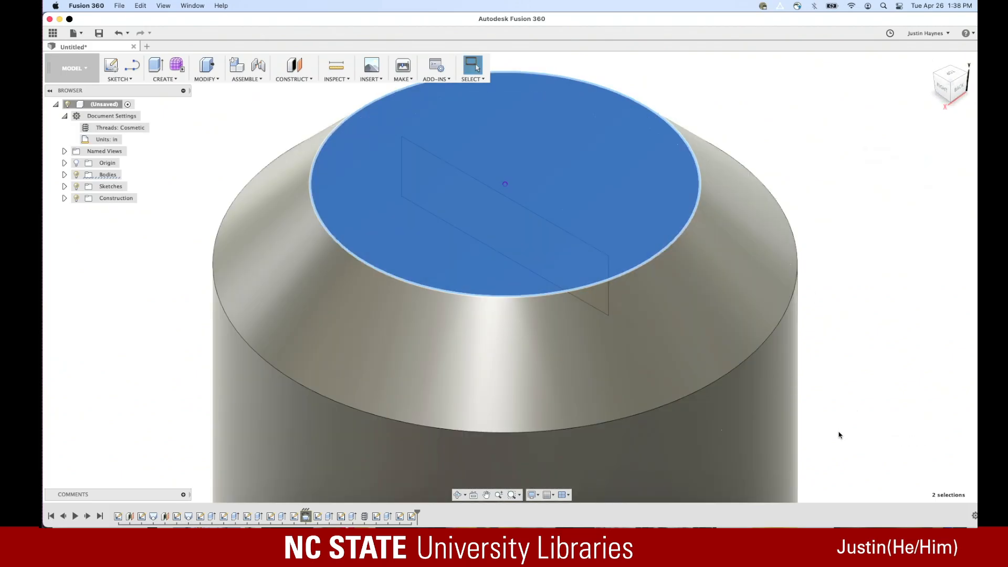
click(946, 267)
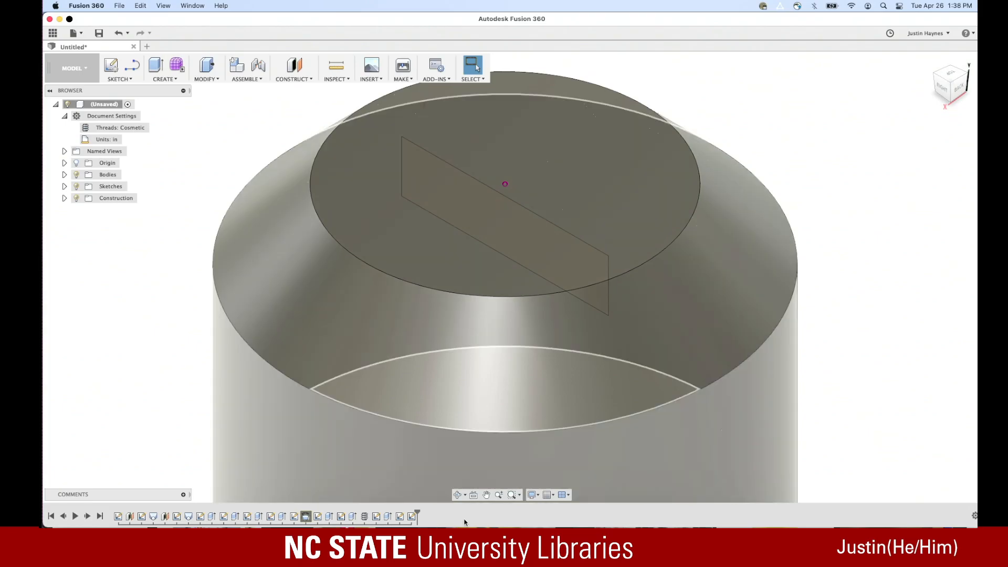
Reopen the rectangle sketch, try extruding from it with the operation set to Cut, cancel the extrude, and finish the sketch
click(413, 517)
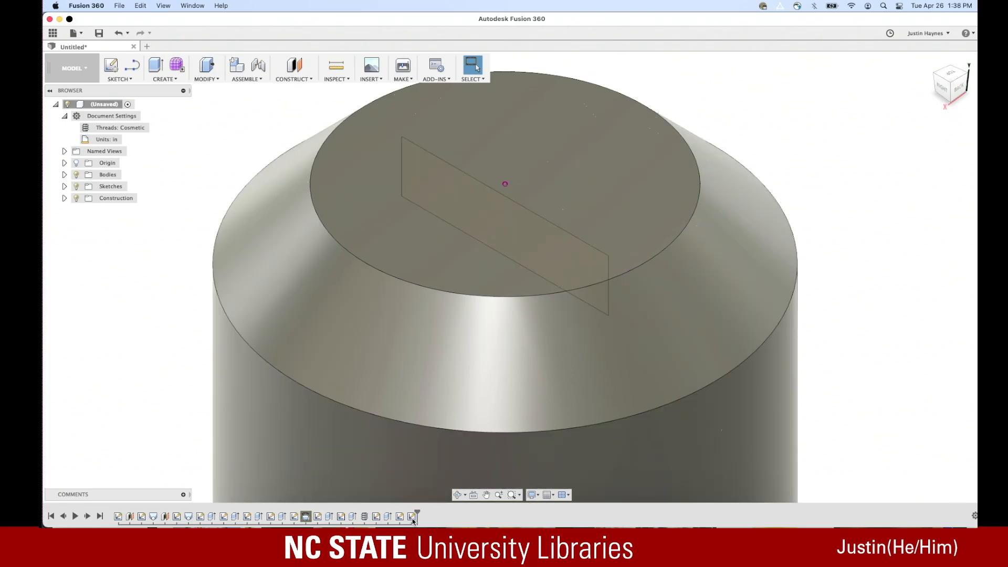
right_click(413, 518)
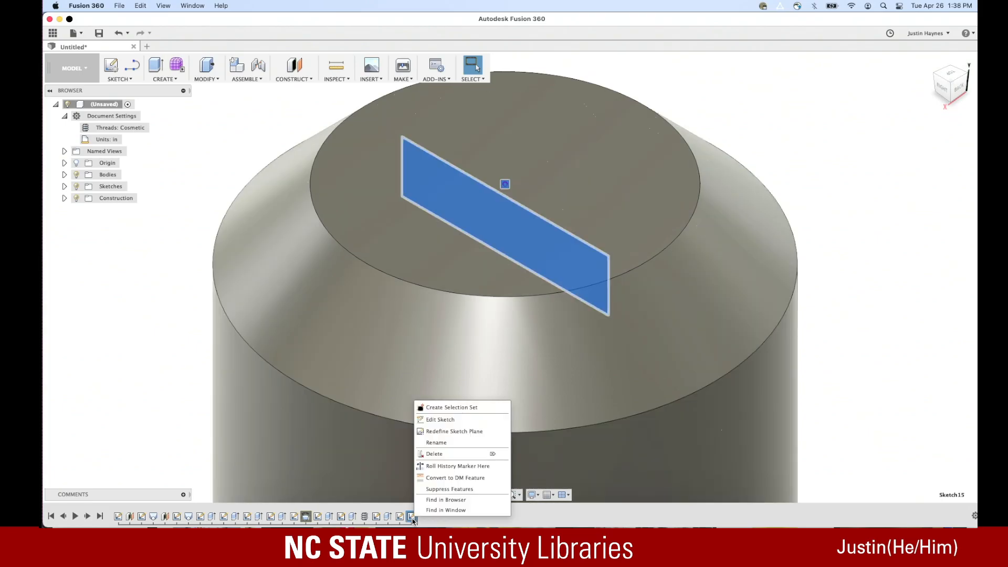
click(441, 420)
click(167, 79)
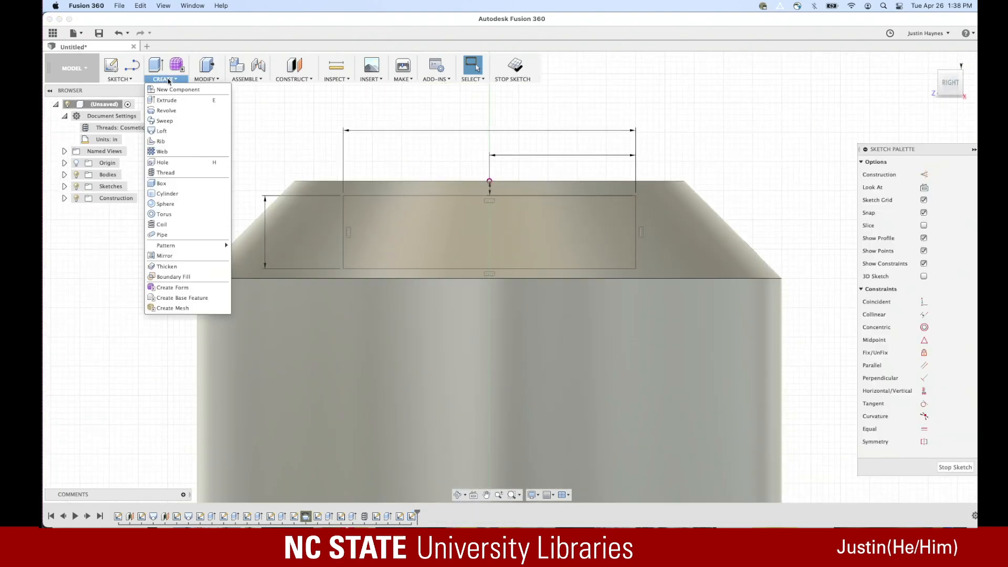
click(167, 99)
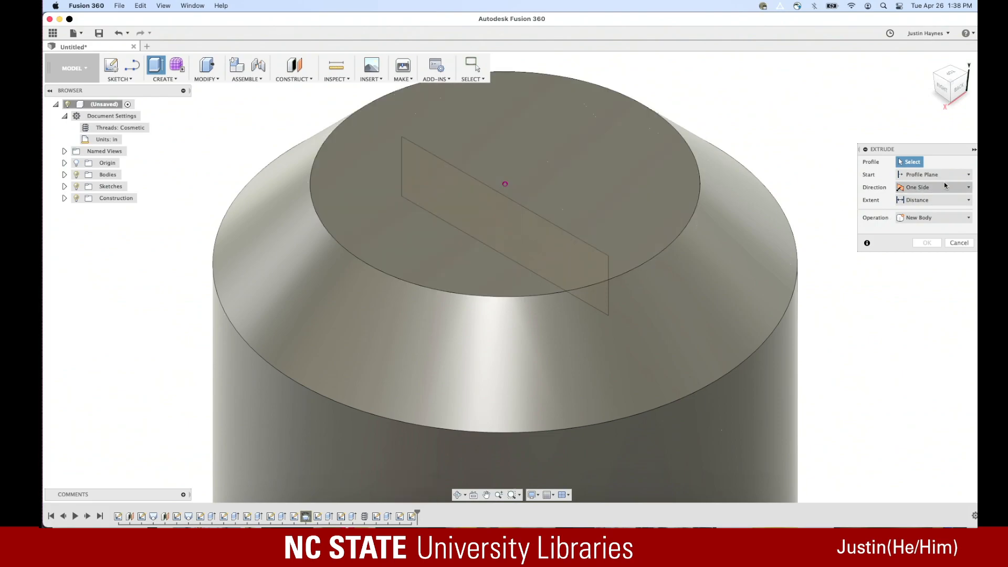
click(943, 185)
click(943, 185)
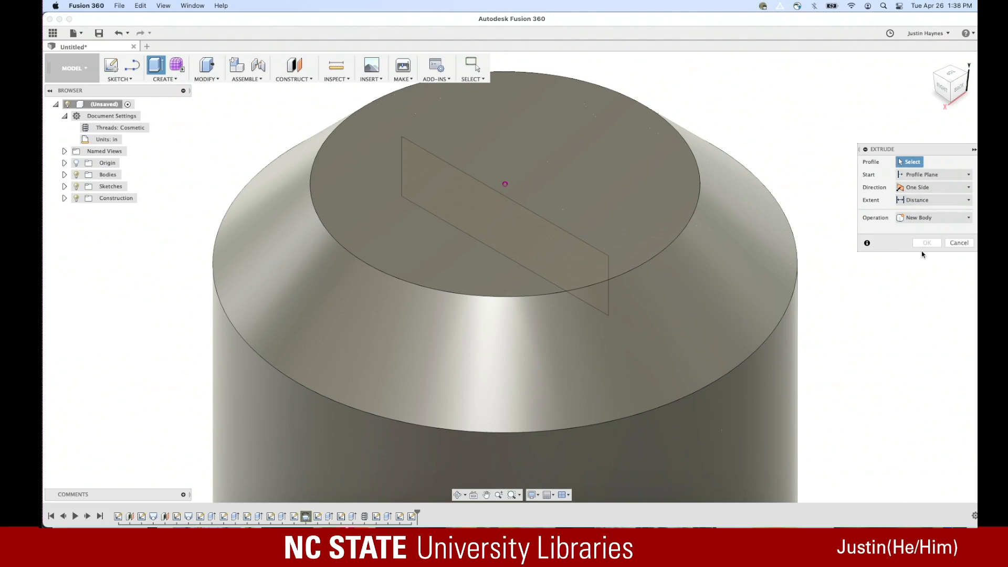
click(936, 219)
click(844, 403)
click(945, 217)
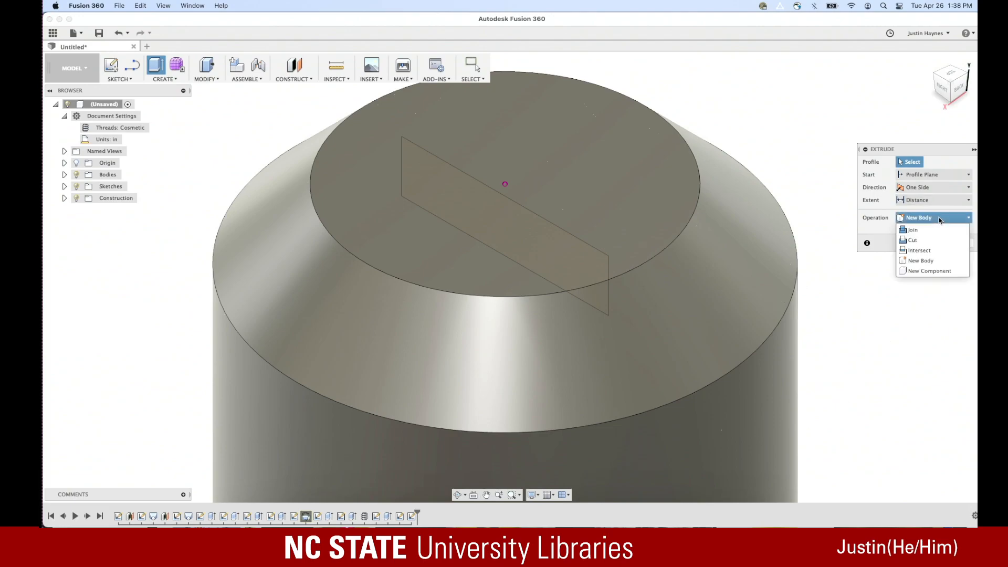
click(928, 256)
click(941, 218)
click(931, 245)
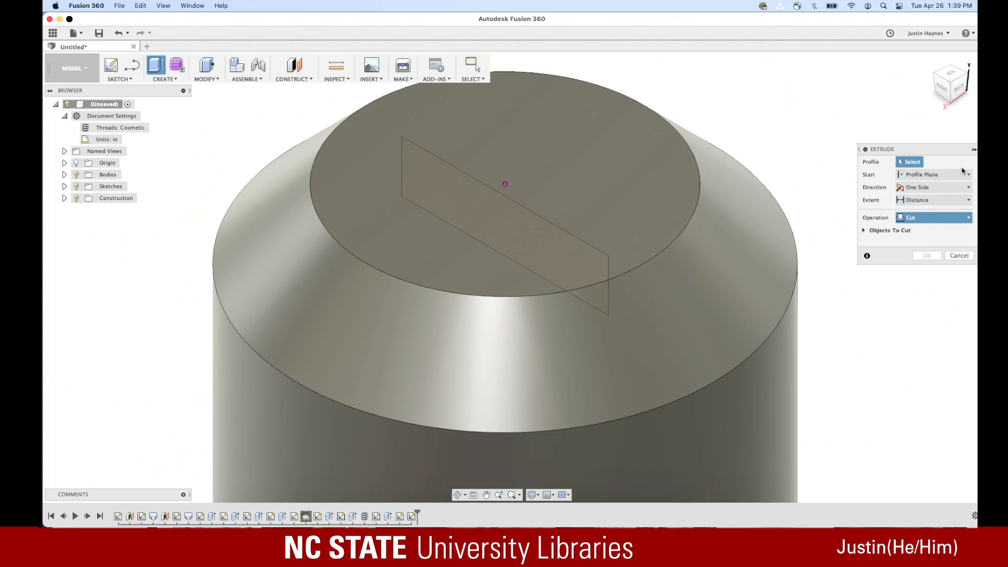
click(958, 255)
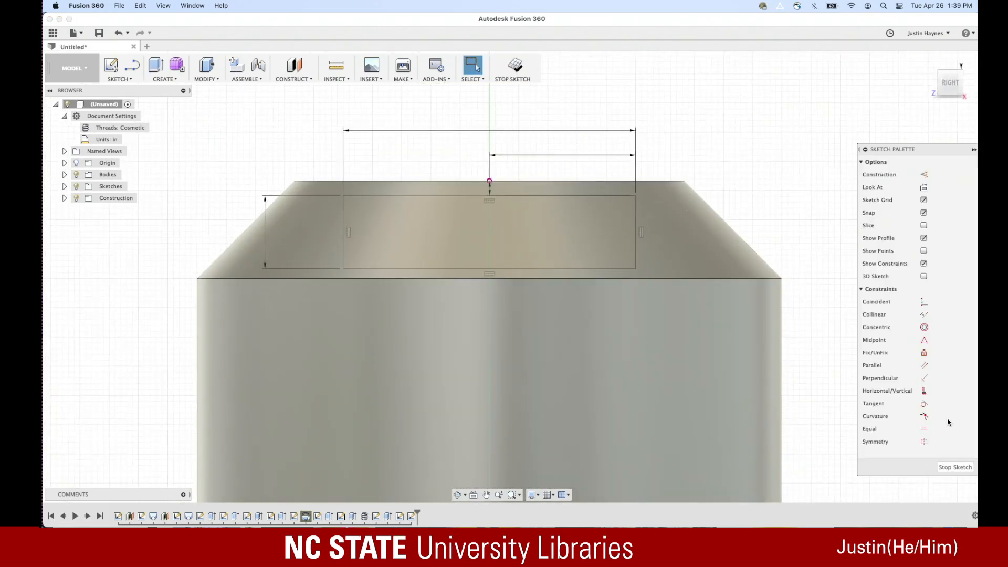
click(956, 467)
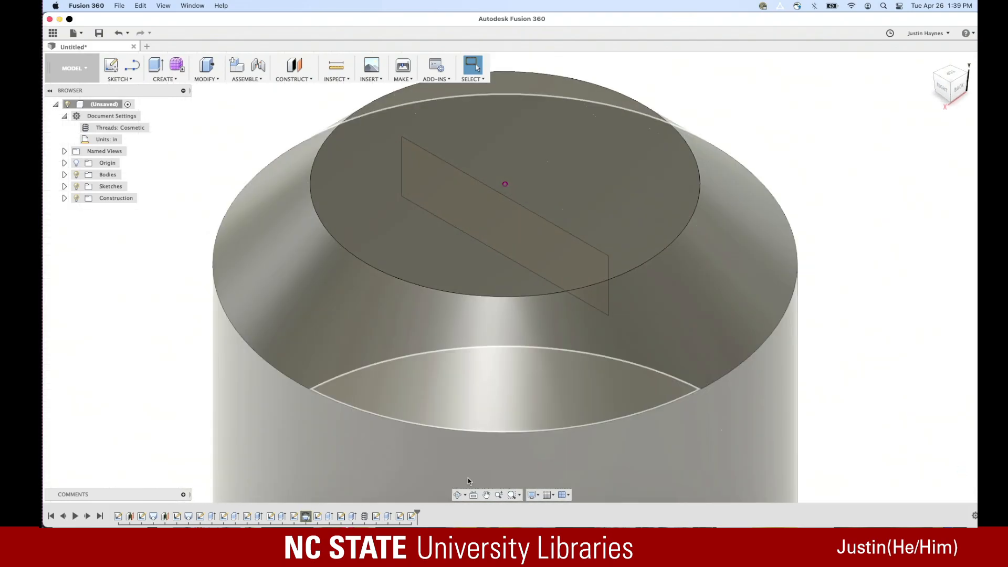
click(411, 516)
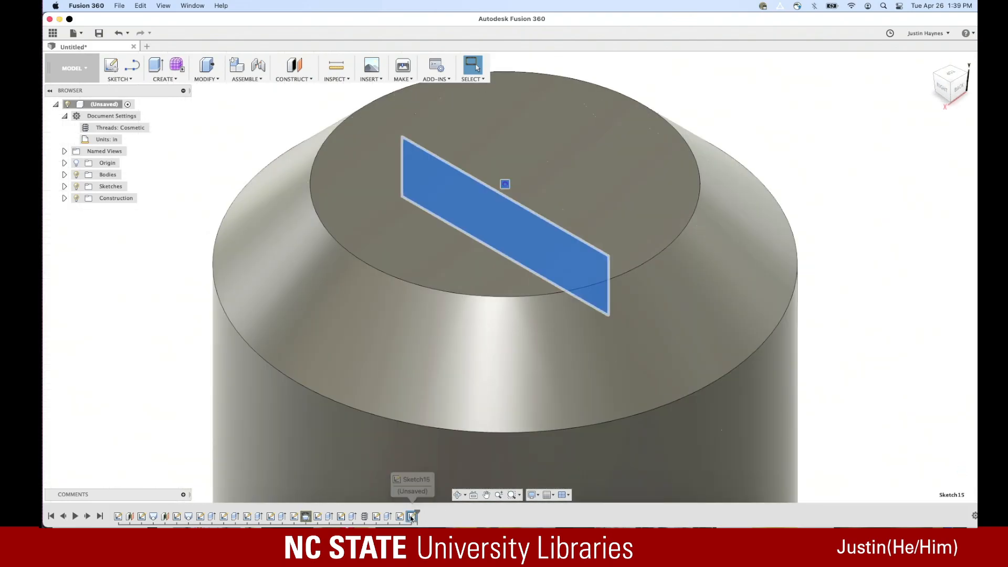
click(167, 80)
click(182, 91)
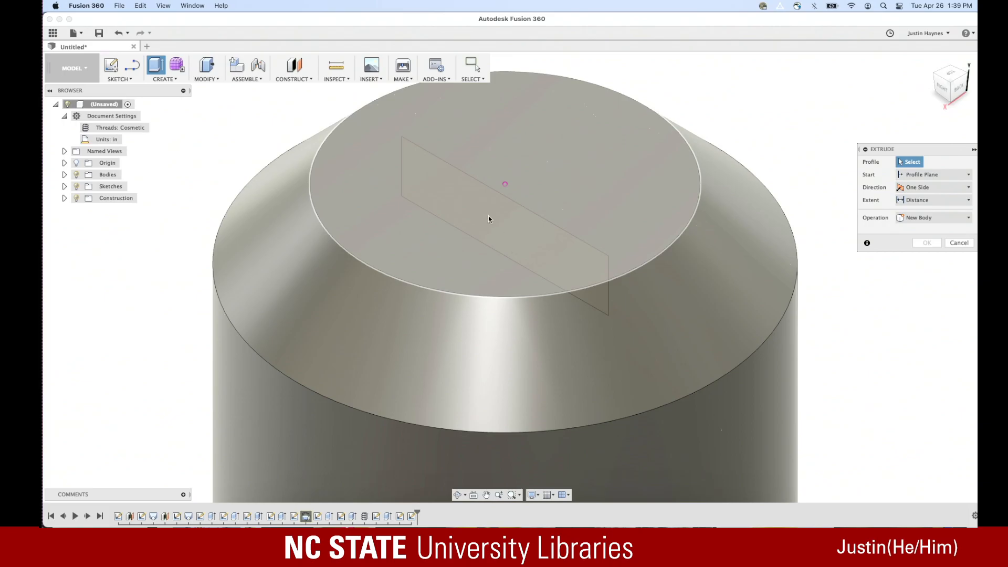
click(505, 205)
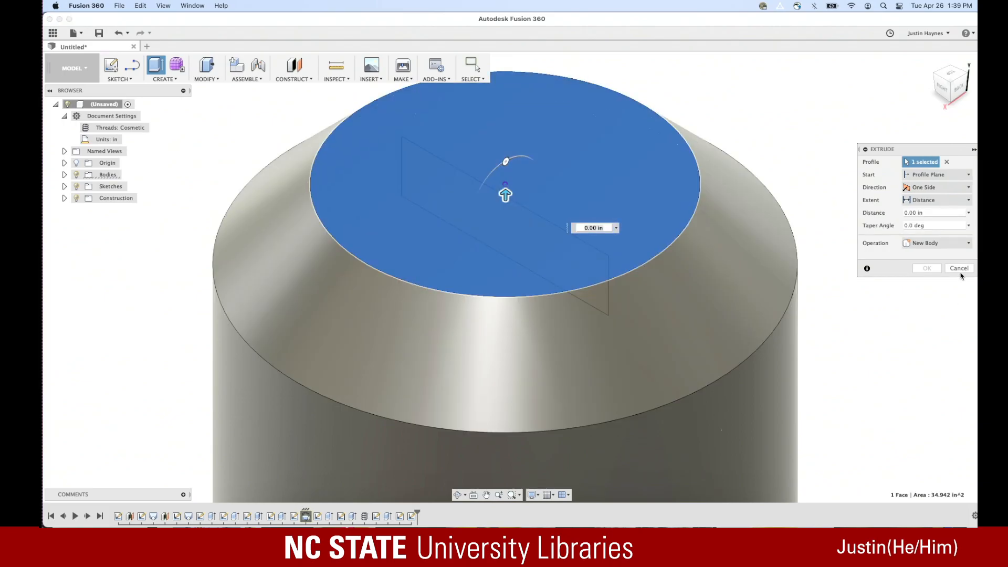
click(959, 268)
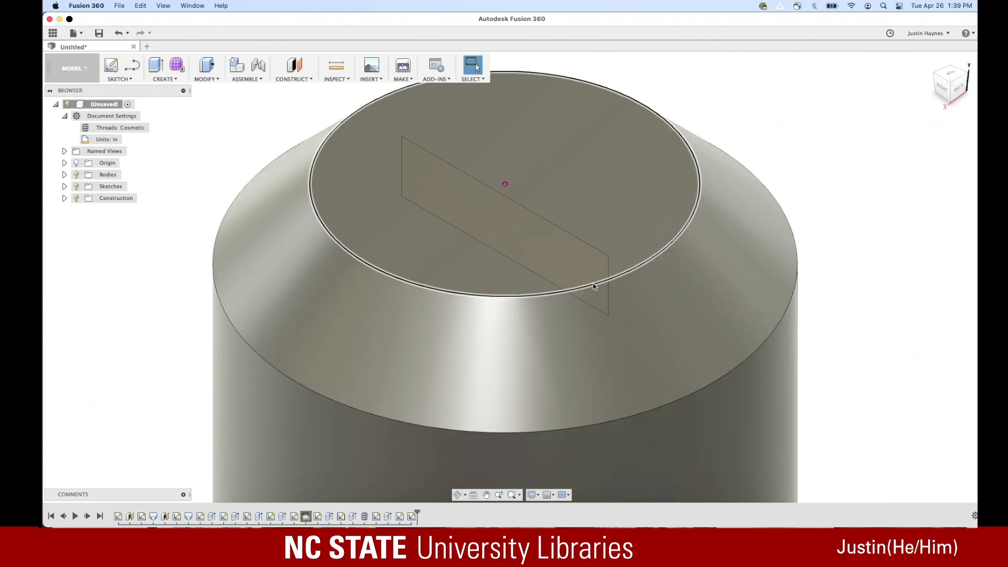
Create a selection set from the rectangle sketch inside the beveled top
click(949, 88)
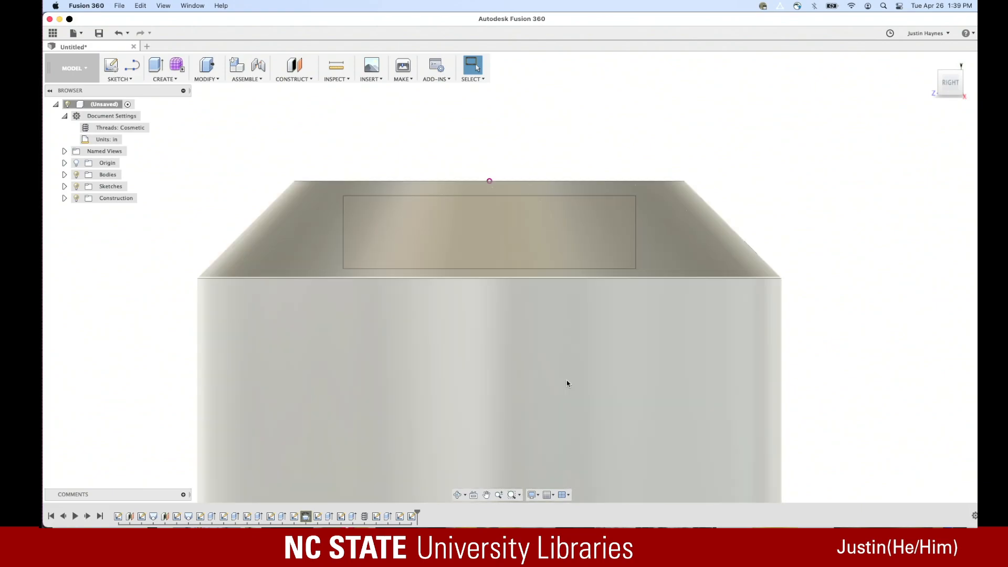
click(397, 519)
click(411, 519)
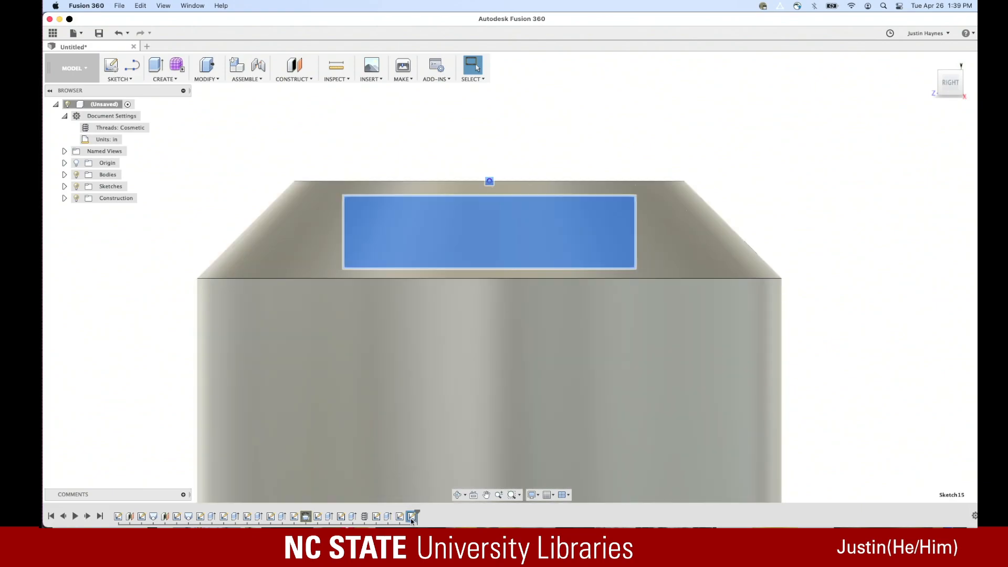
right_click(410, 518)
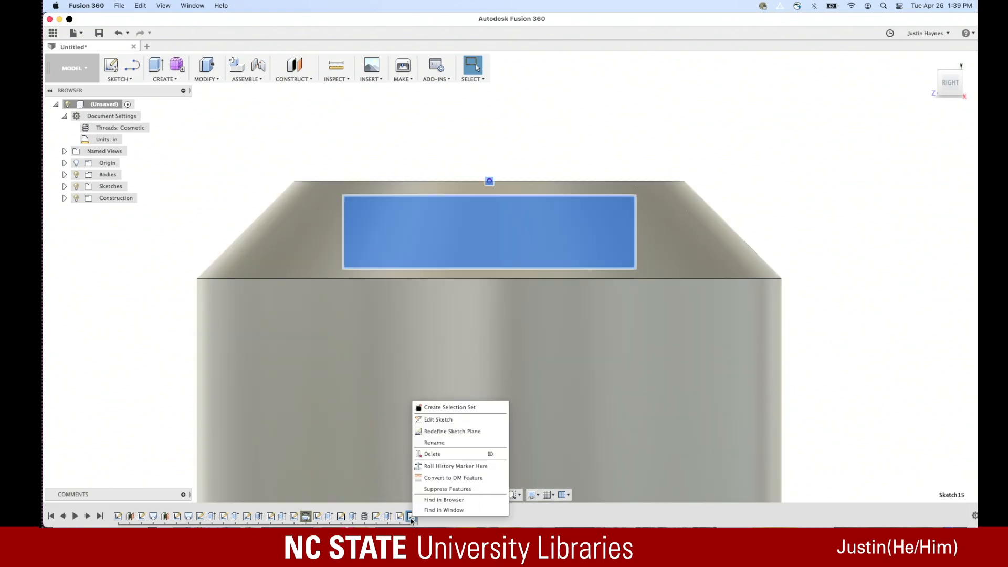
click(454, 408)
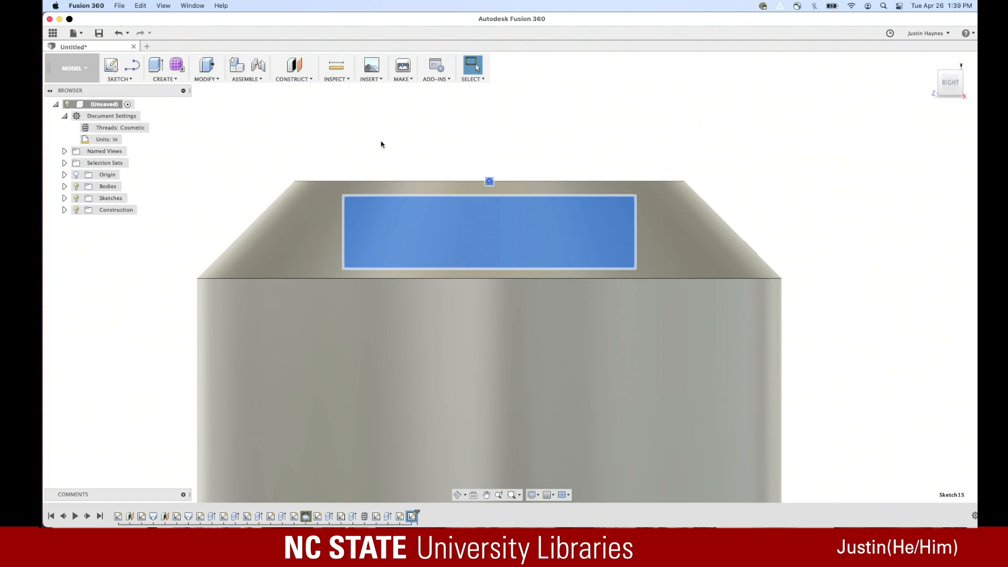
Extrude the rectangle profile symmetrically as a cut through the beveled top with a distance of 5 in
click(165, 78)
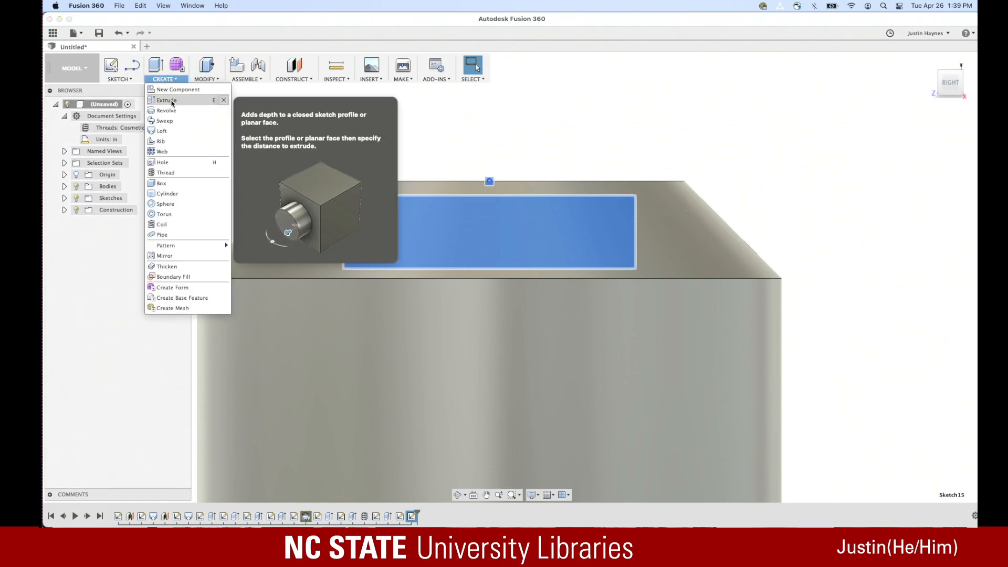
click(173, 103)
click(372, 212)
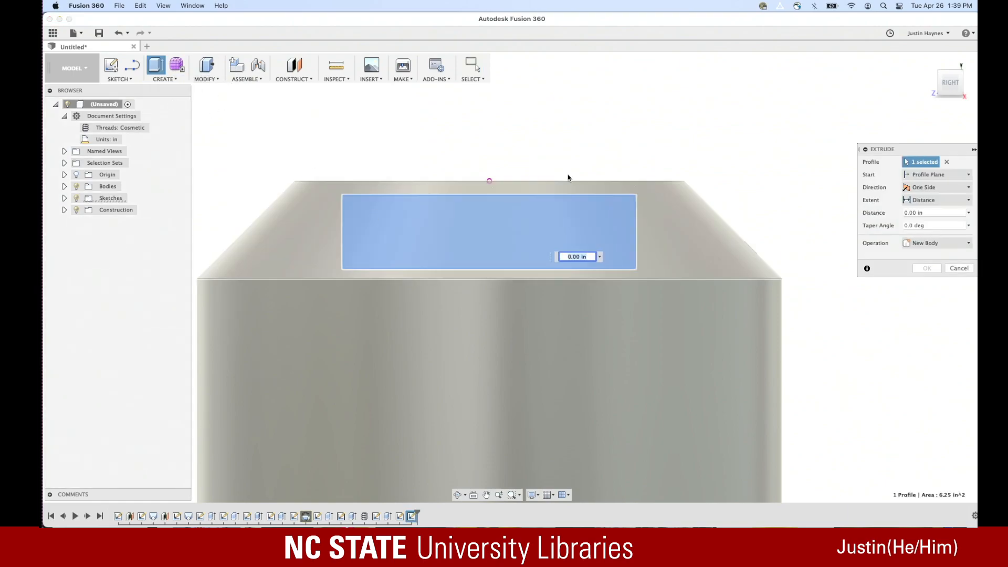
click(961, 66)
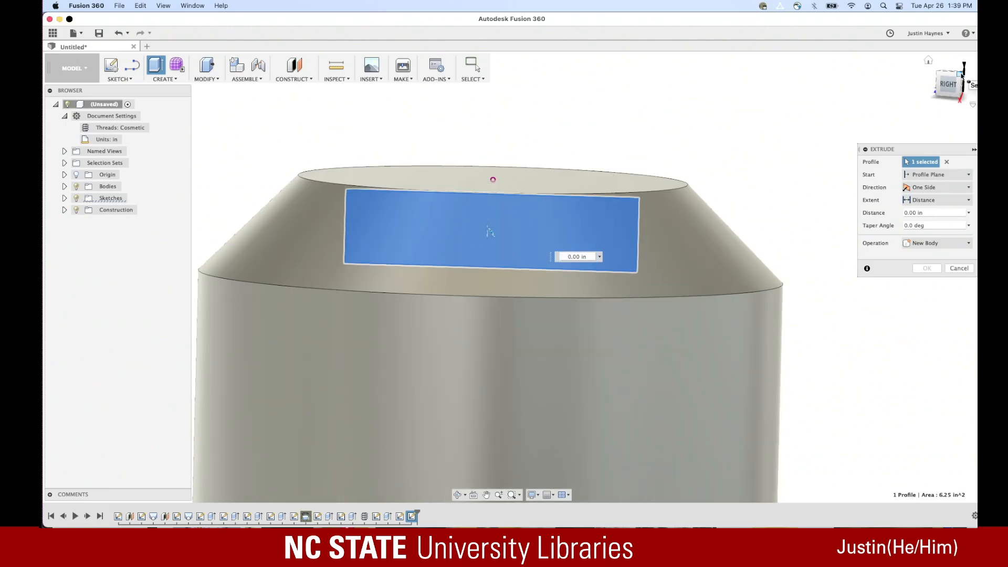
click(934, 188)
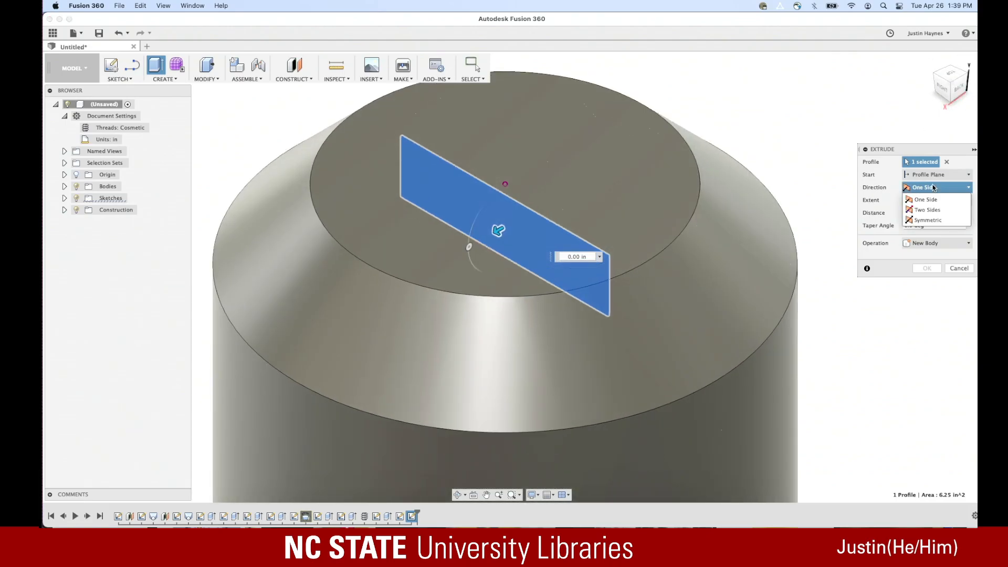
click(923, 228)
click(935, 187)
click(935, 220)
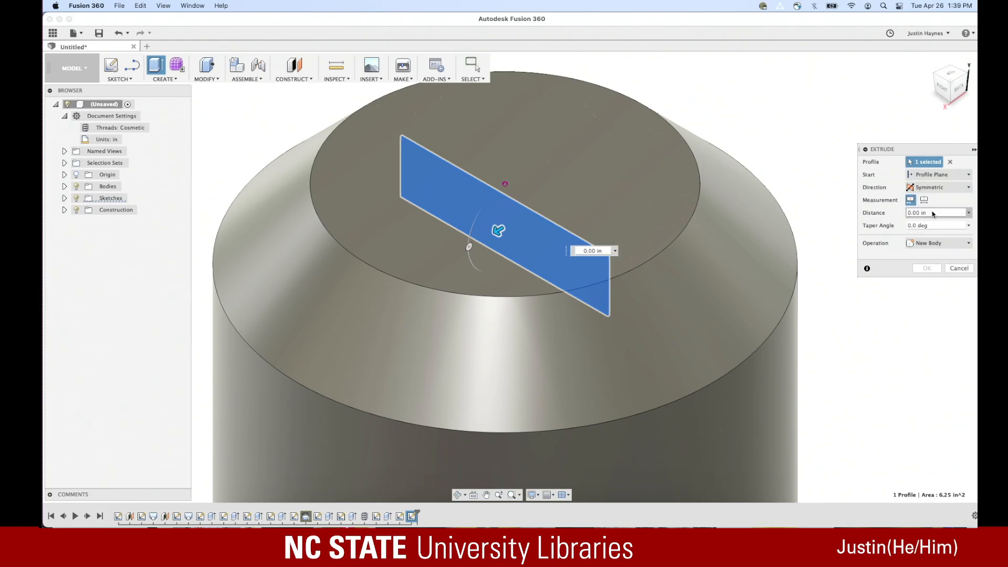
click(930, 213)
text(5)
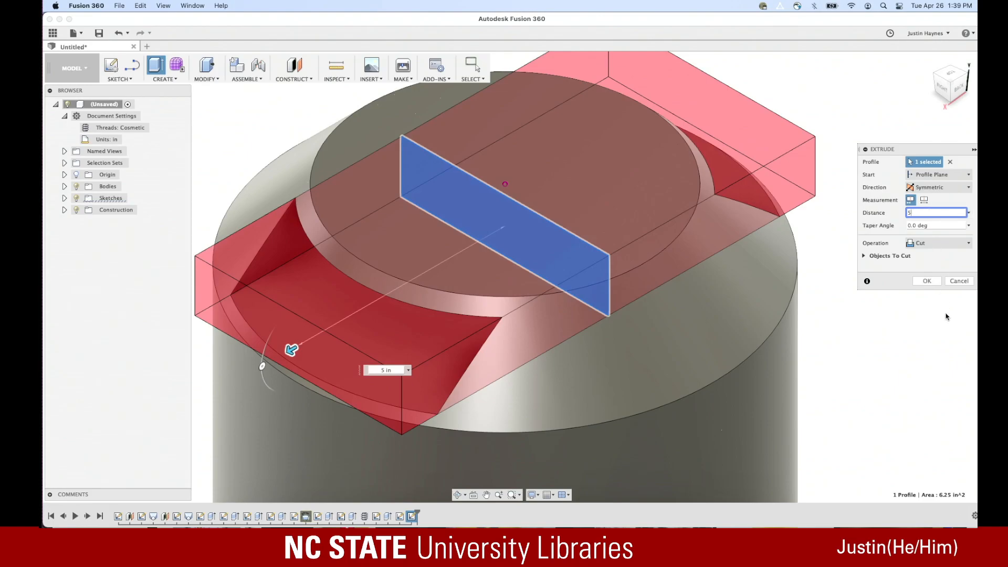
click(928, 282)
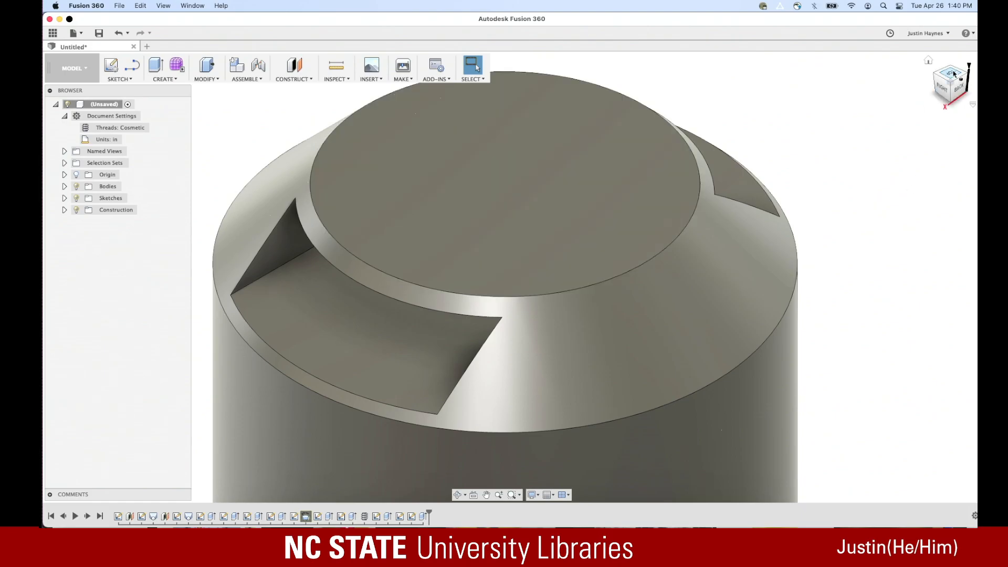
click(942, 89)
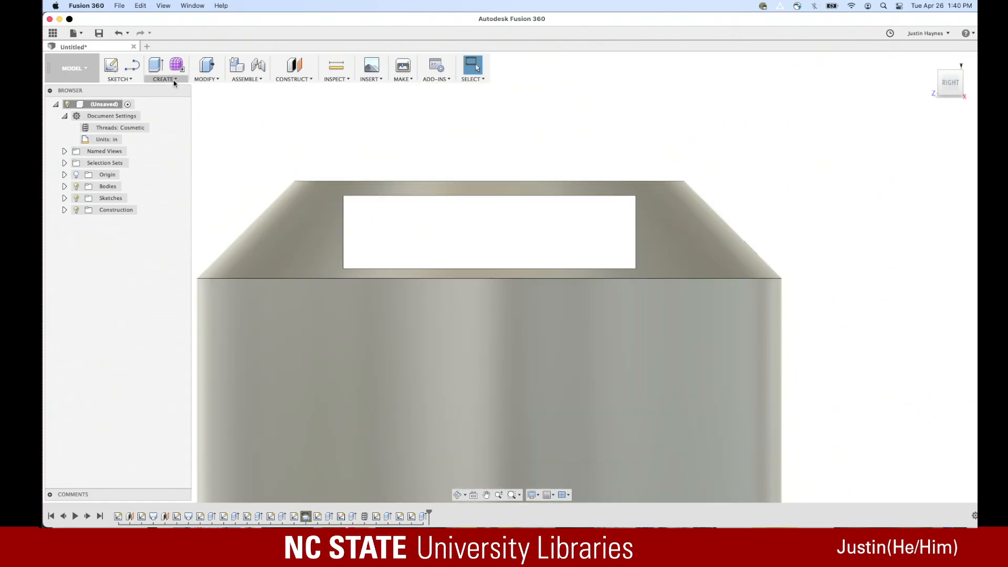
click(207, 78)
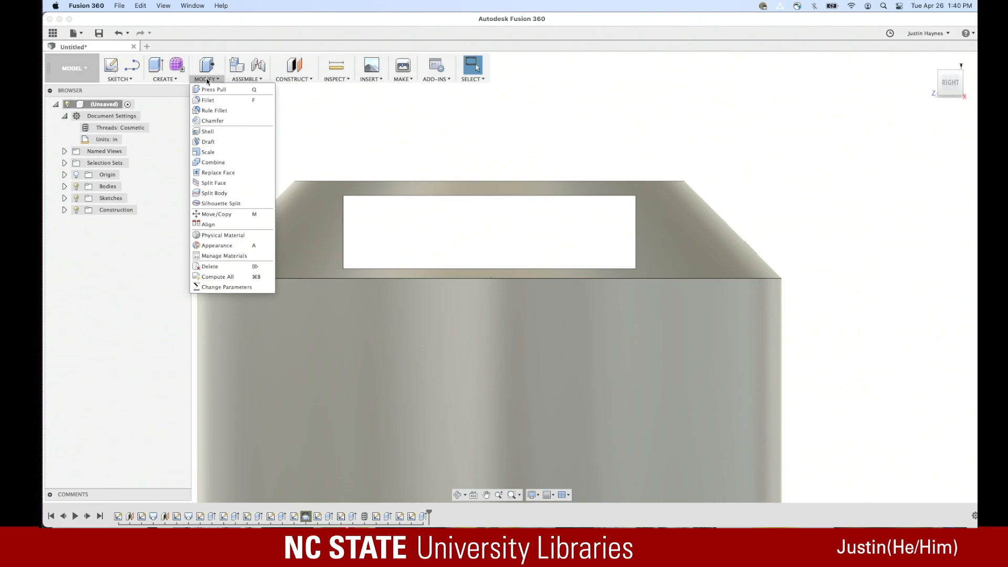
click(208, 99)
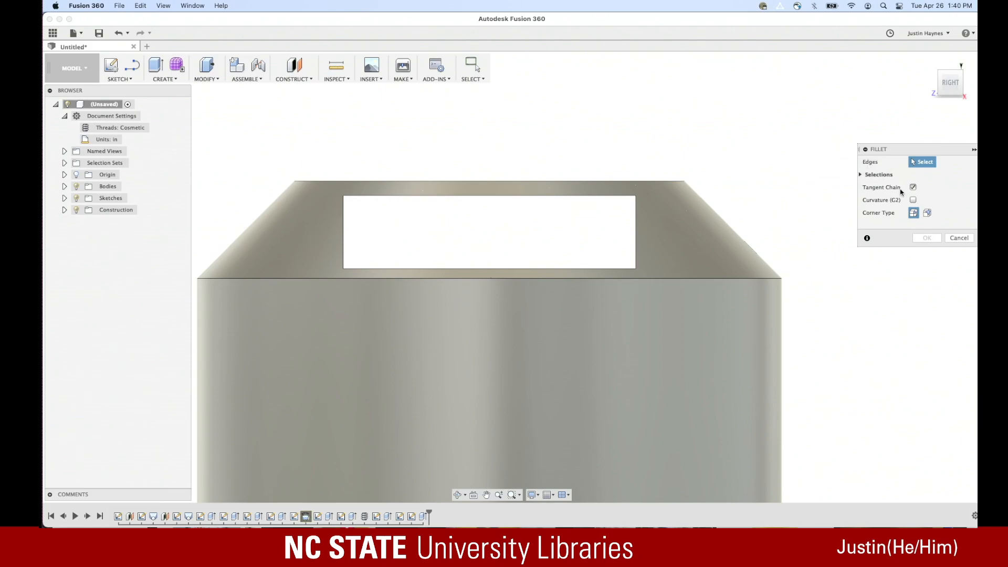
click(958, 237)
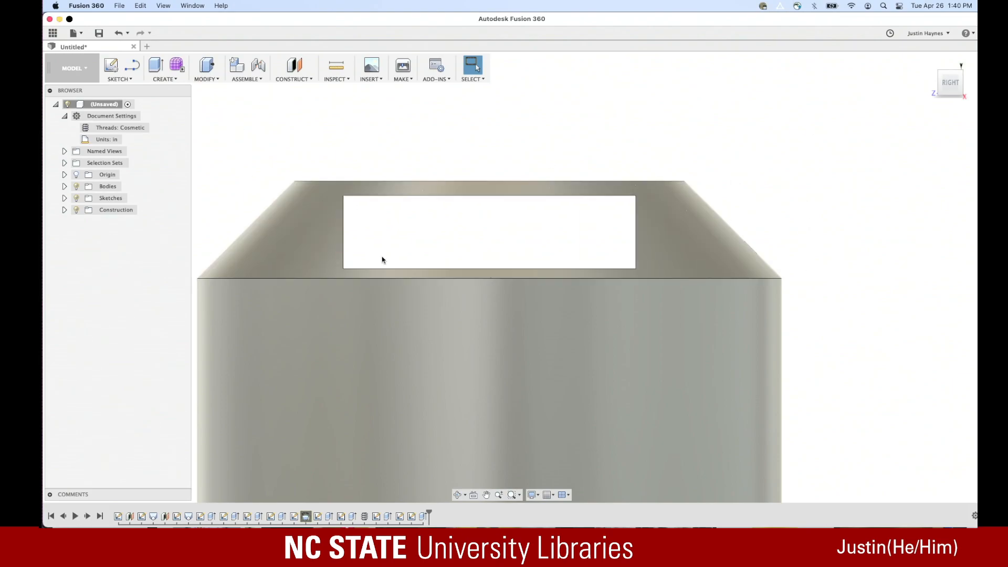
Start a circle sketch on the flat top face of the canister
shift+middle_drag(798, 187, 754, 177)
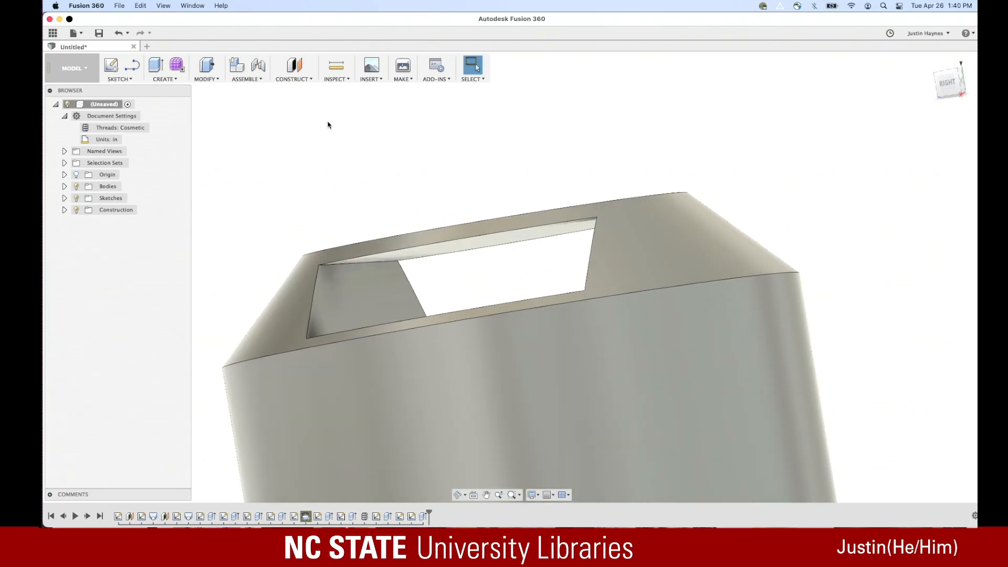
mouse_move(419, 133)
shift+middle_down()
mouse_move(451, 153)
mouse_move(591, 186)
mouse_move(635, 165)
shift+middle_up()
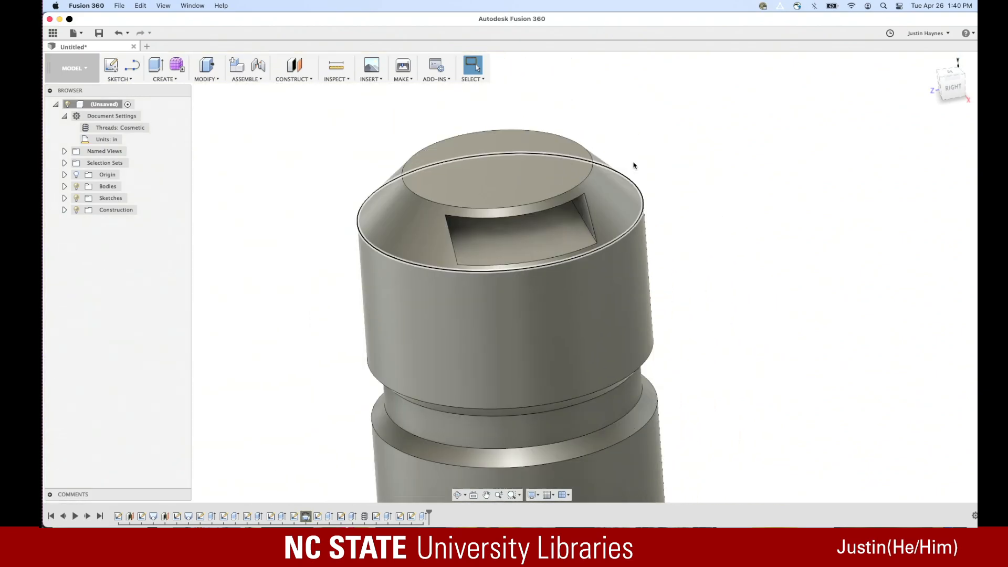
click(112, 77)
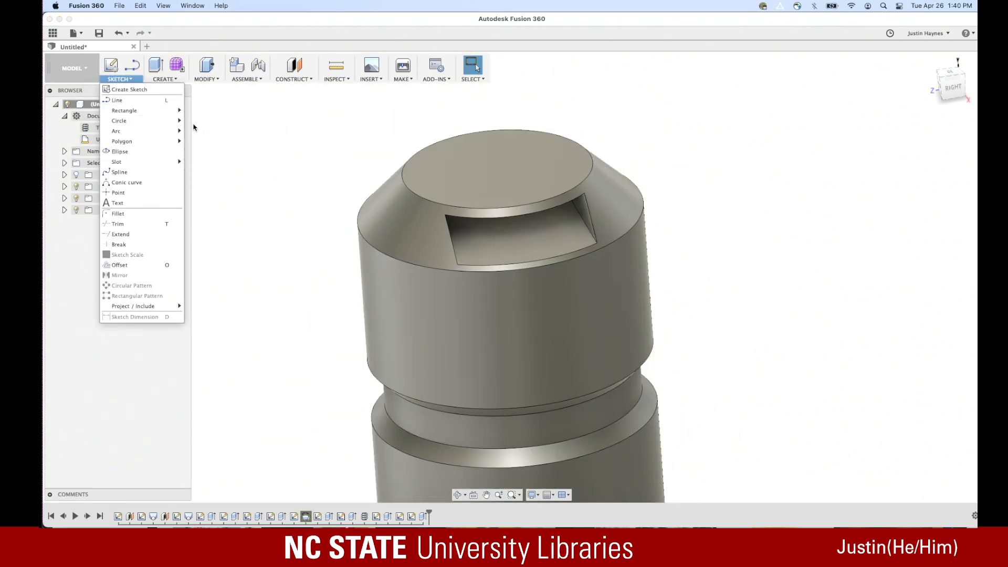
key(Escape)
click(113, 80)
mouse_move(135, 125)
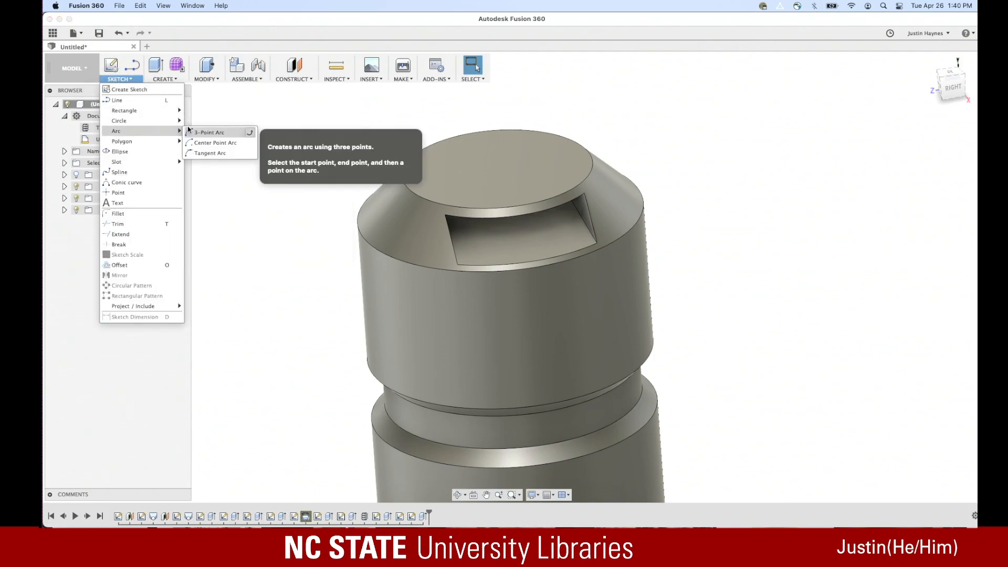
click(204, 122)
click(497, 173)
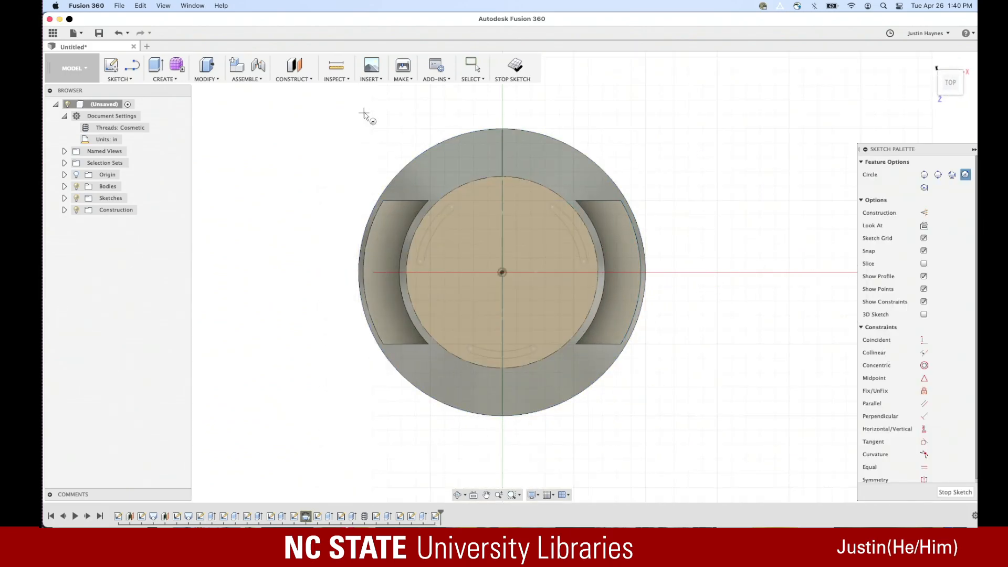
Draw a circle about 5 in in diameter centered on the top face and finish the sketch
click(132, 66)
click(125, 81)
mouse_move(168, 130)
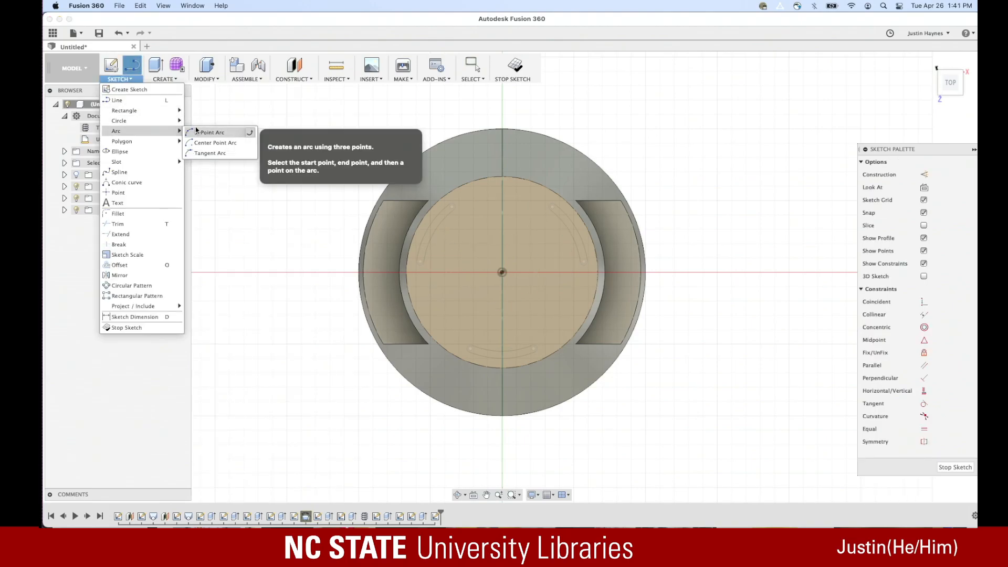
click(216, 122)
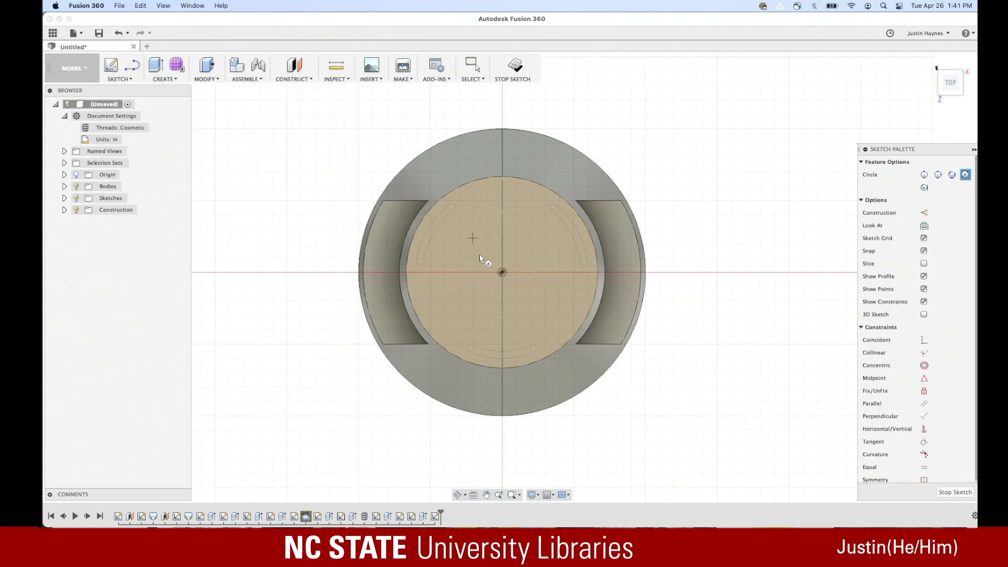
click(502, 272)
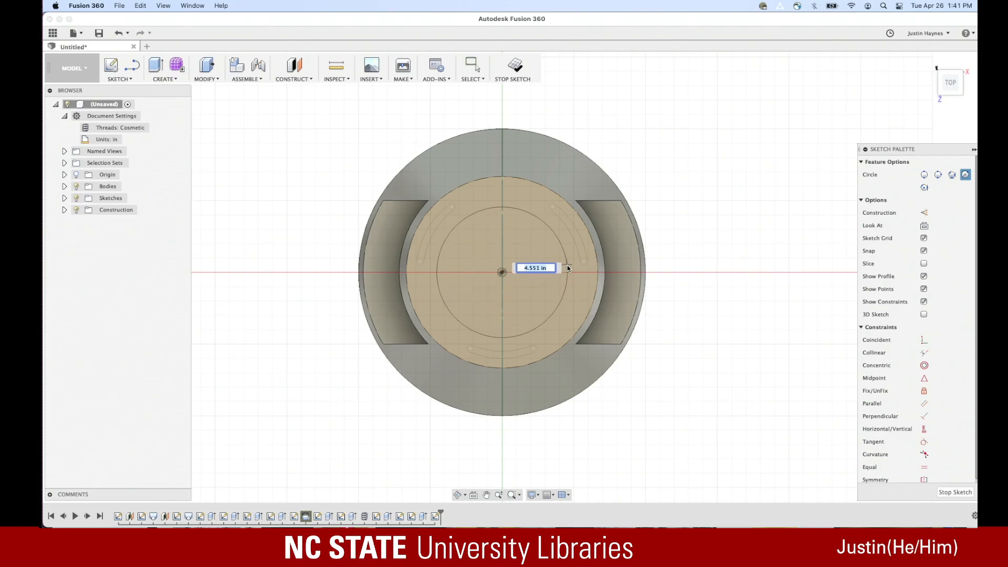
click(575, 274)
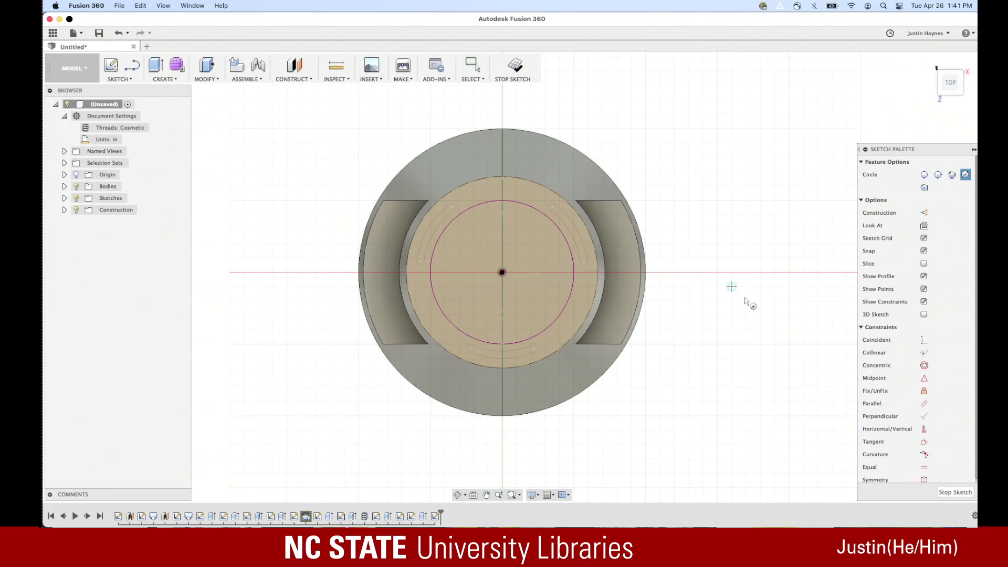
click(955, 492)
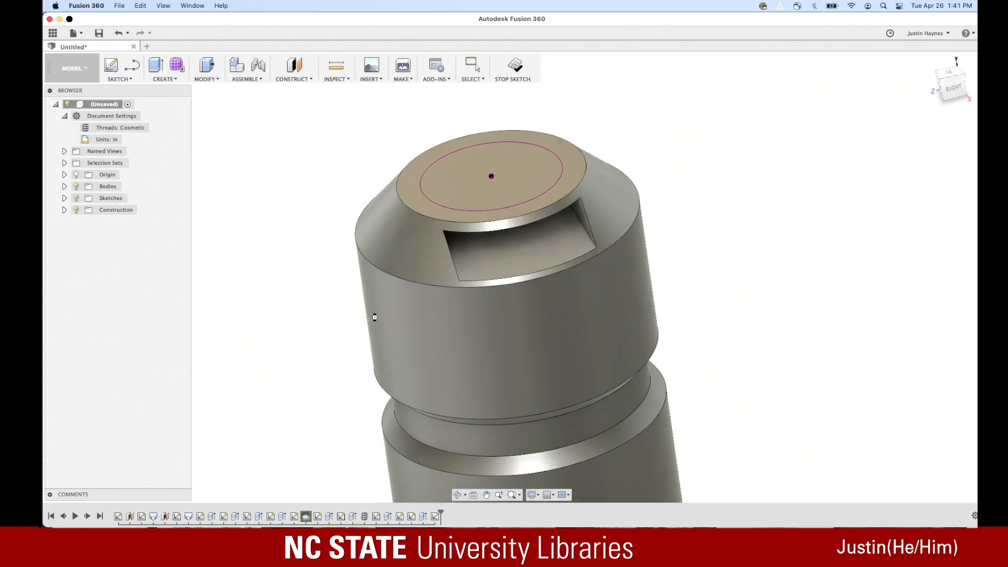
Extrude the circle profile on the top face downward as a cut with a distance of -2.00 in
click(158, 73)
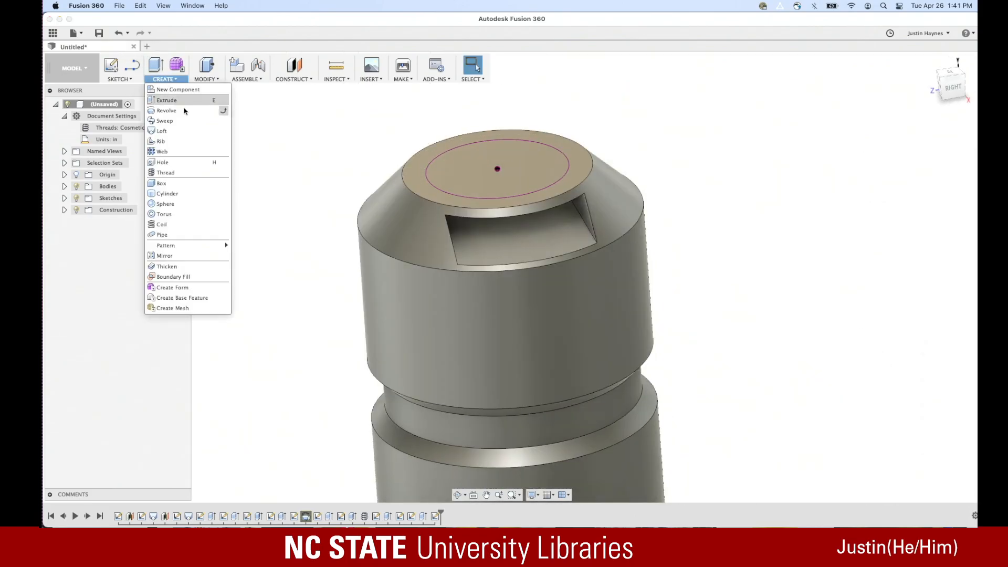
click(168, 99)
click(512, 166)
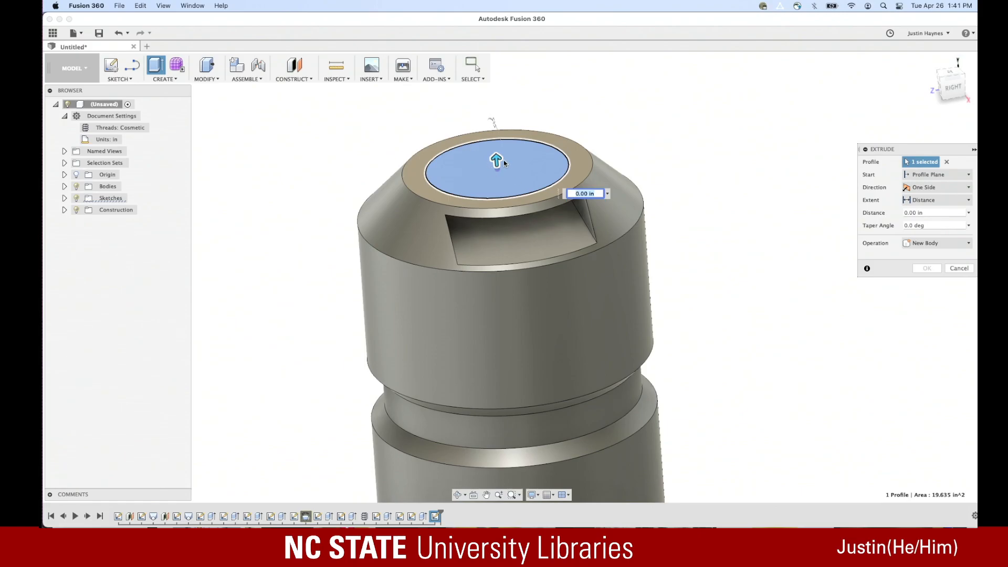
drag(504, 164, 510, 206)
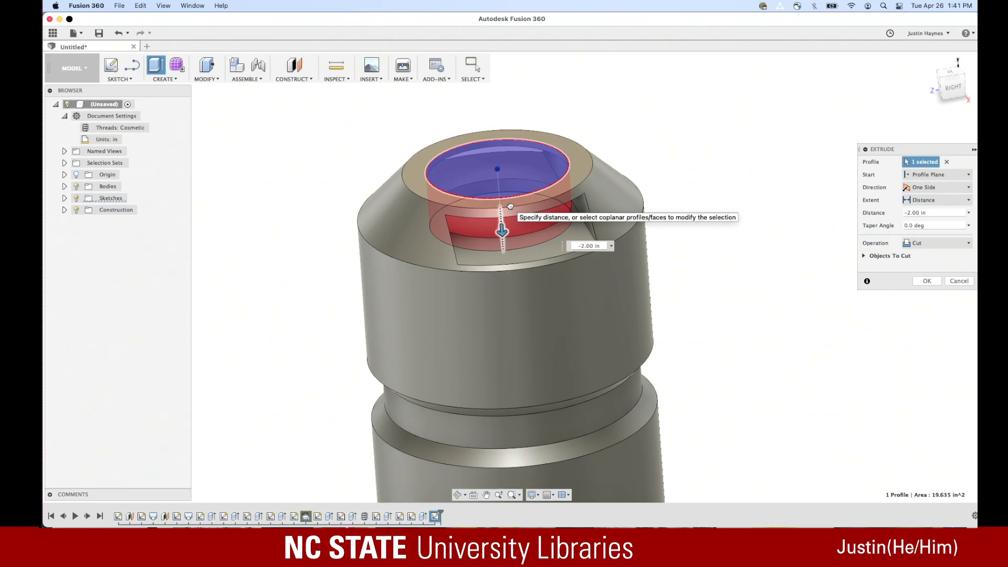
click(926, 282)
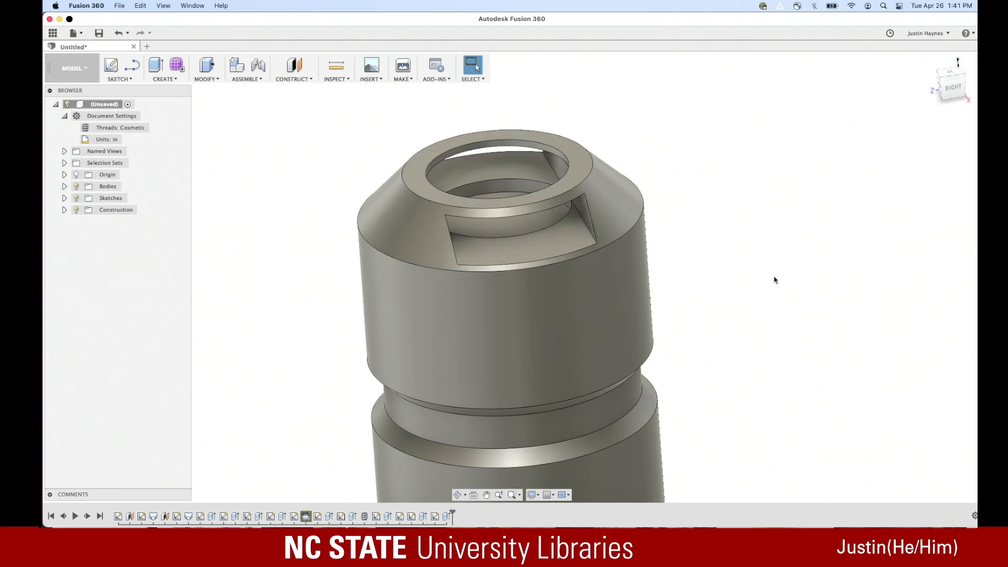
scroll(498, 238, up, 5)
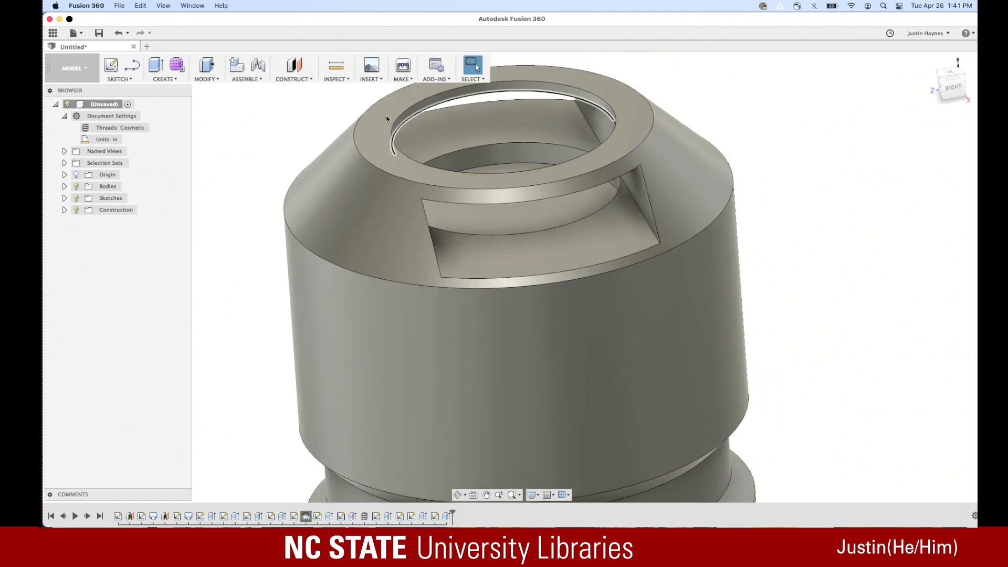
click(206, 78)
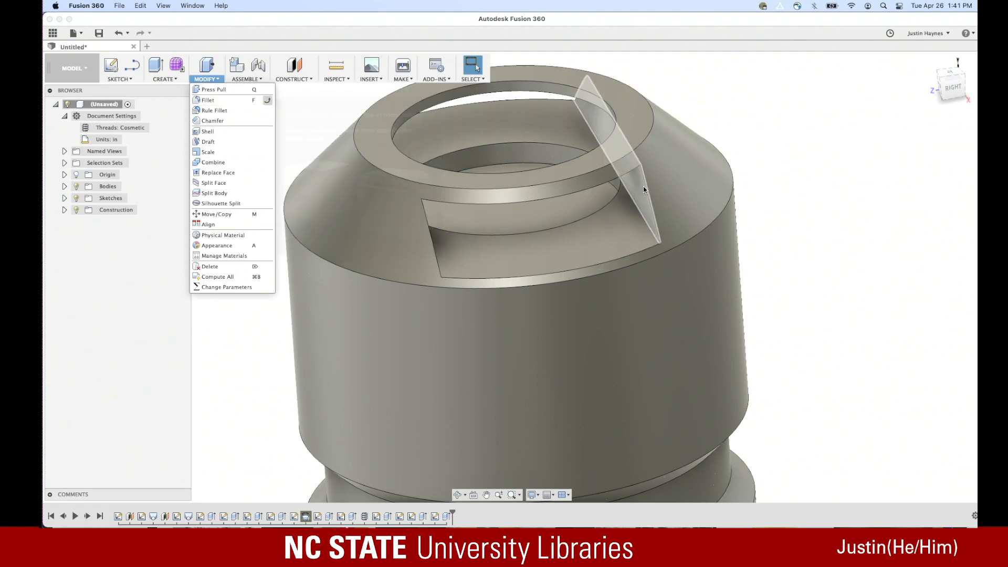
click(829, 237)
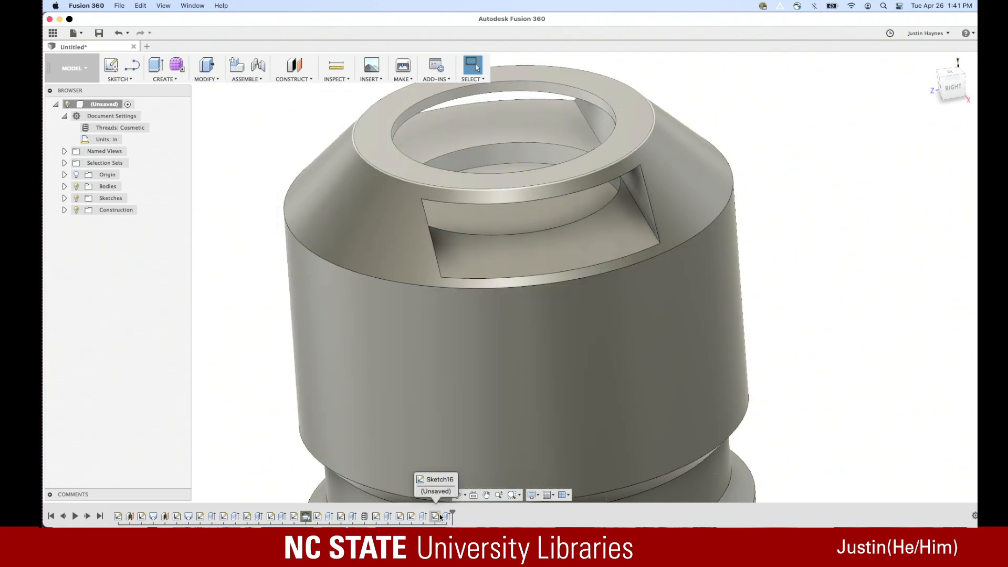
Edit the circular cut in the top face so that its distance is -3 in
right_click(445, 516)
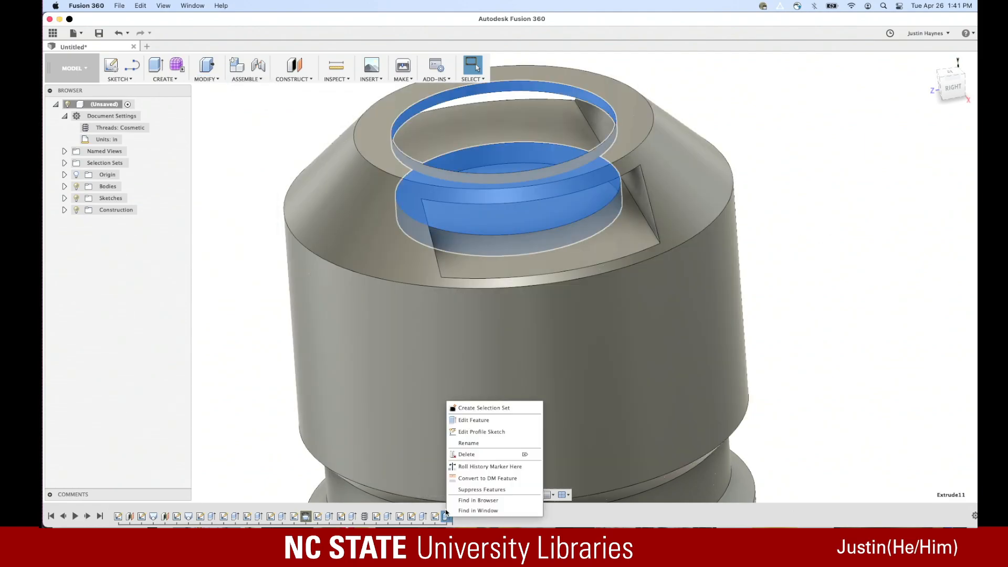
click(465, 420)
click(946, 213)
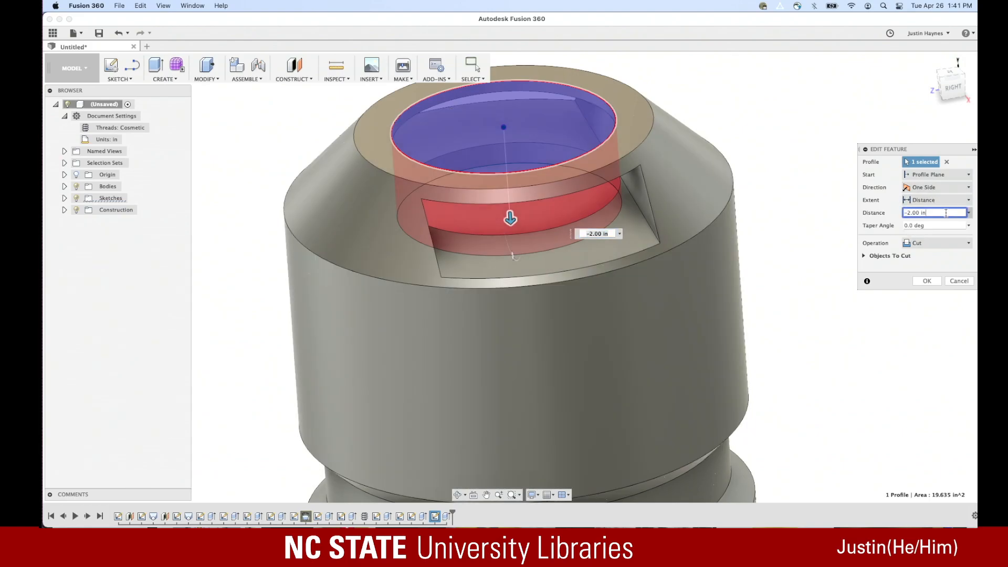
key(BackSpace)
key(Tab)
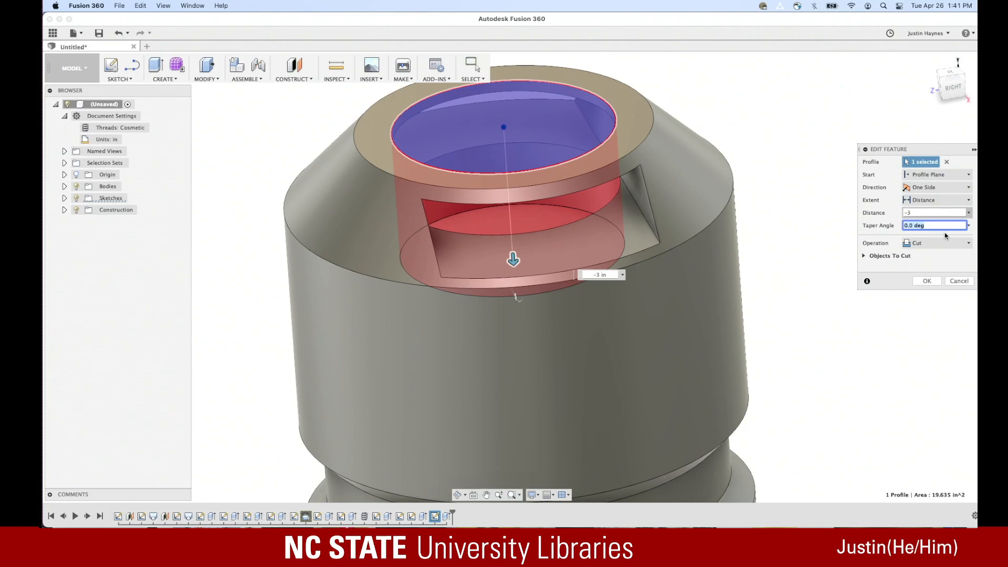
click(927, 281)
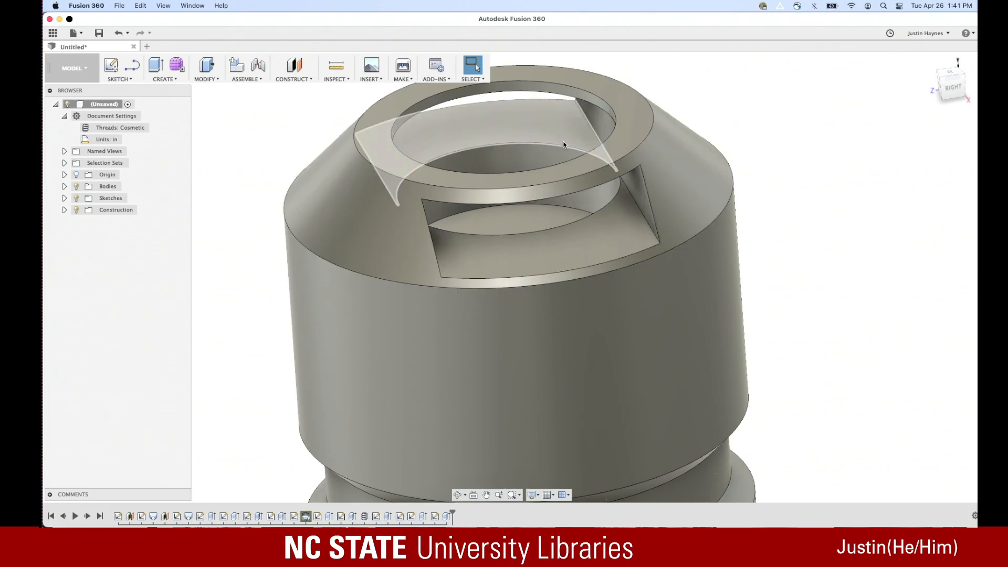
Fillet the four lower edges of the handle recess, where its floor meets the side walls, with a 0.75 in radius
click(207, 73)
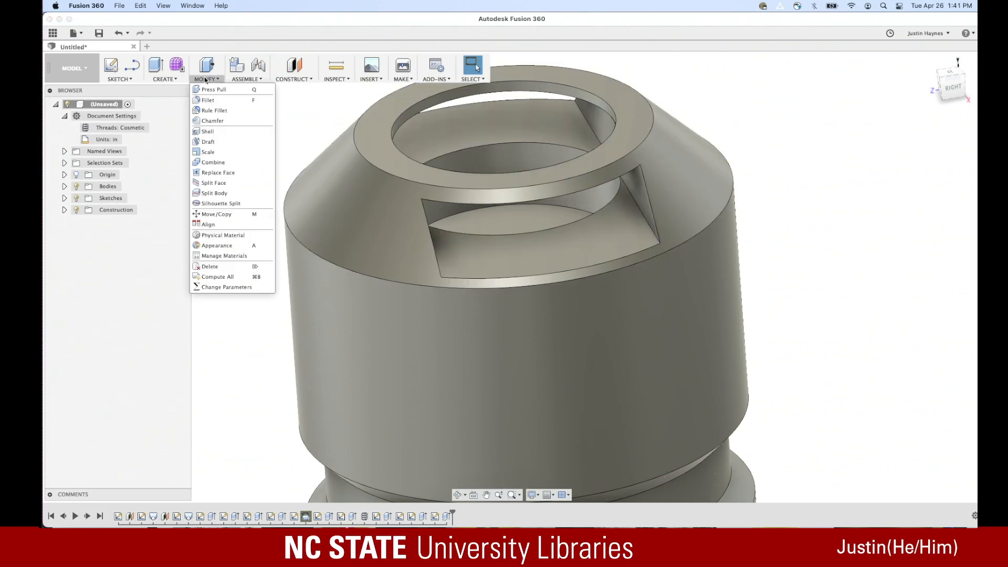
click(220, 110)
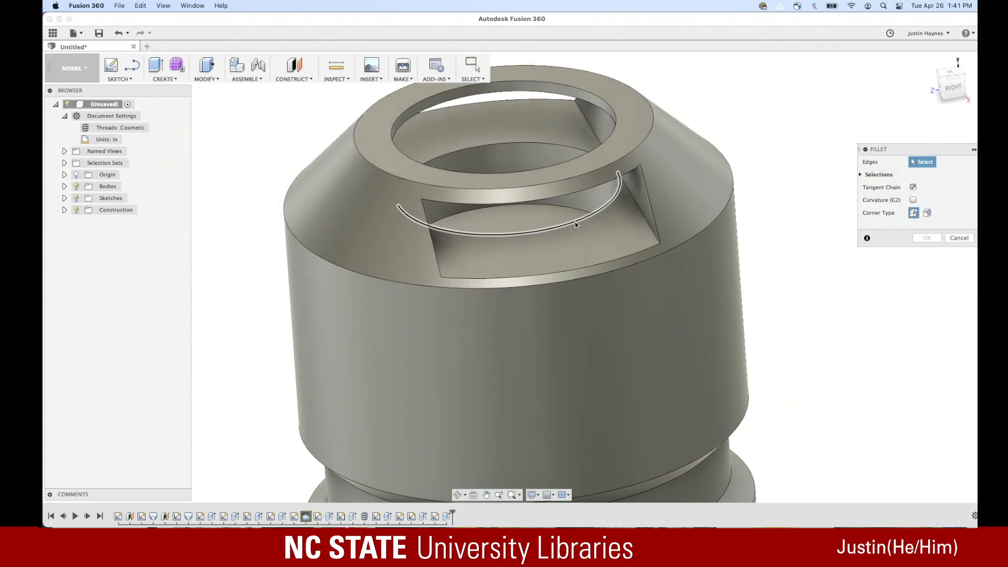
click(650, 226)
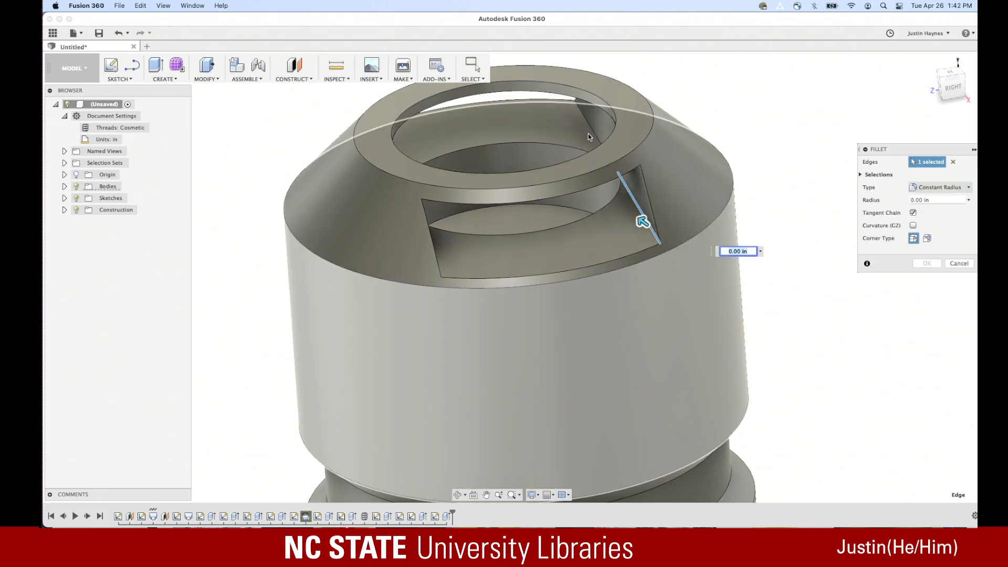
click(589, 128)
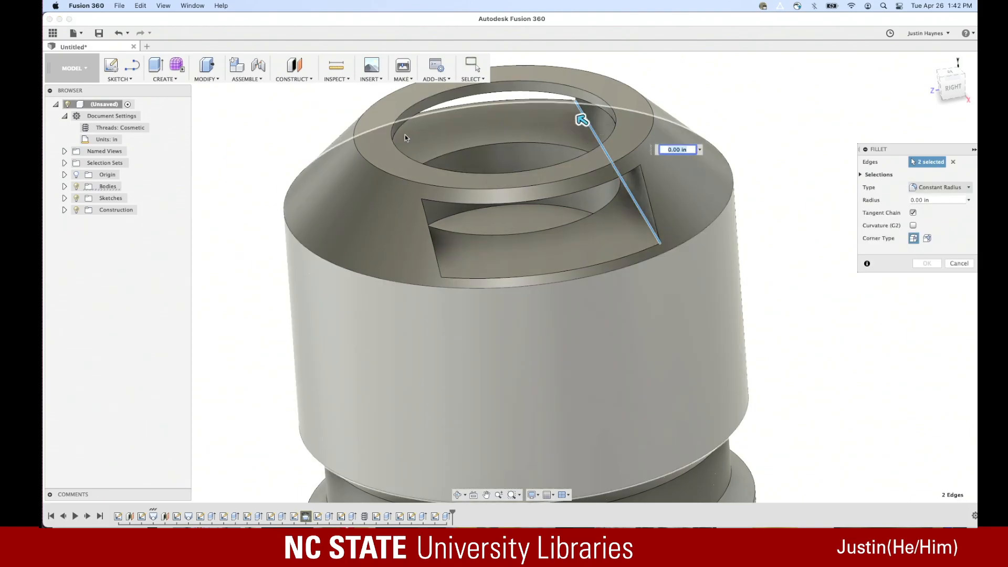
shift+middle_drag(807, 183, 767, 189)
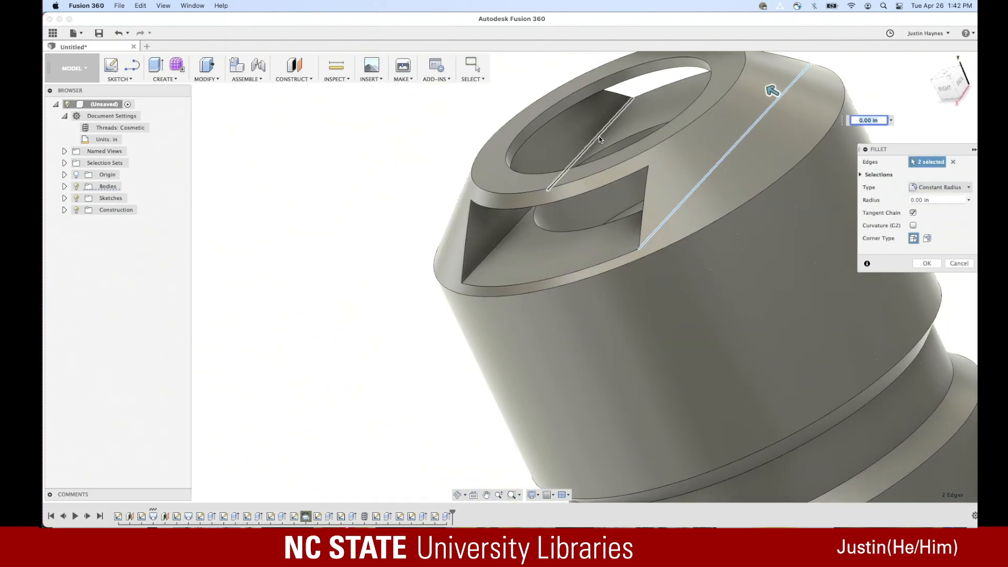
click(570, 166)
click(510, 233)
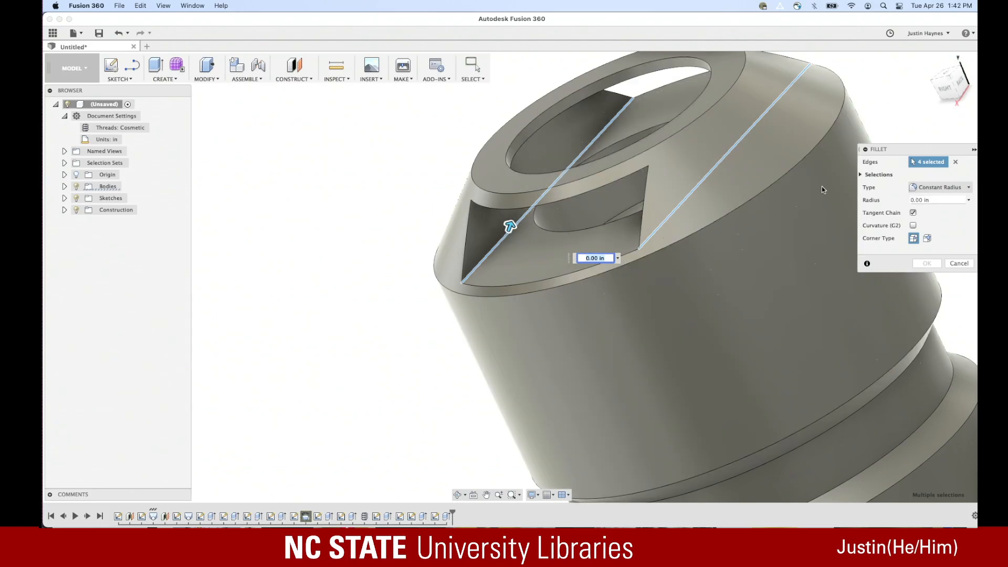
drag(515, 231, 514, 216)
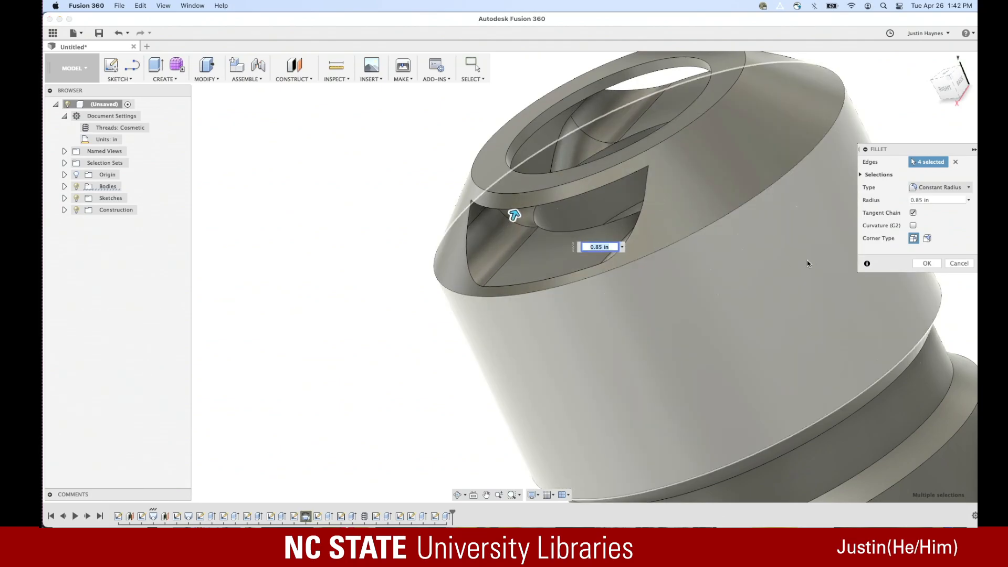
click(935, 200)
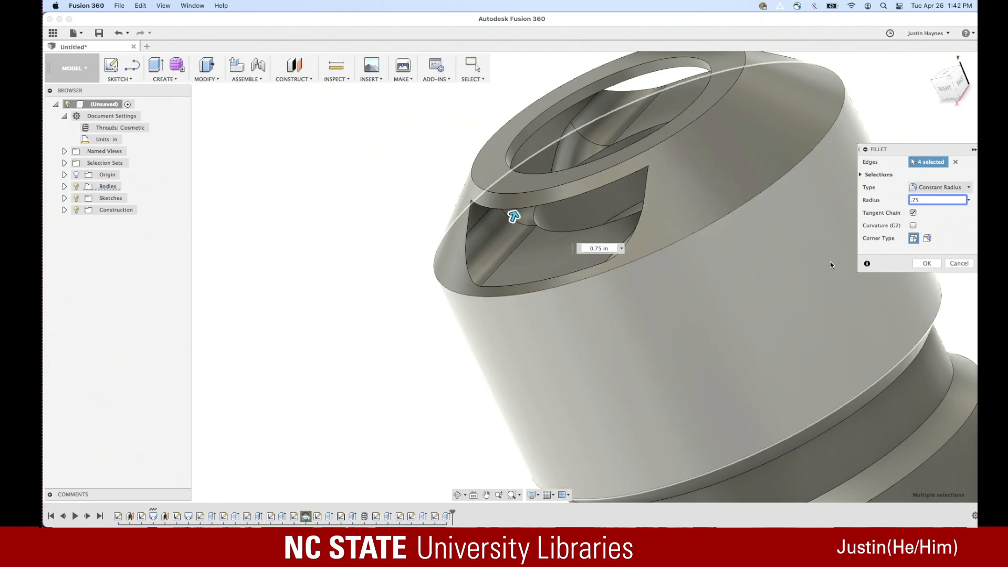
click(931, 265)
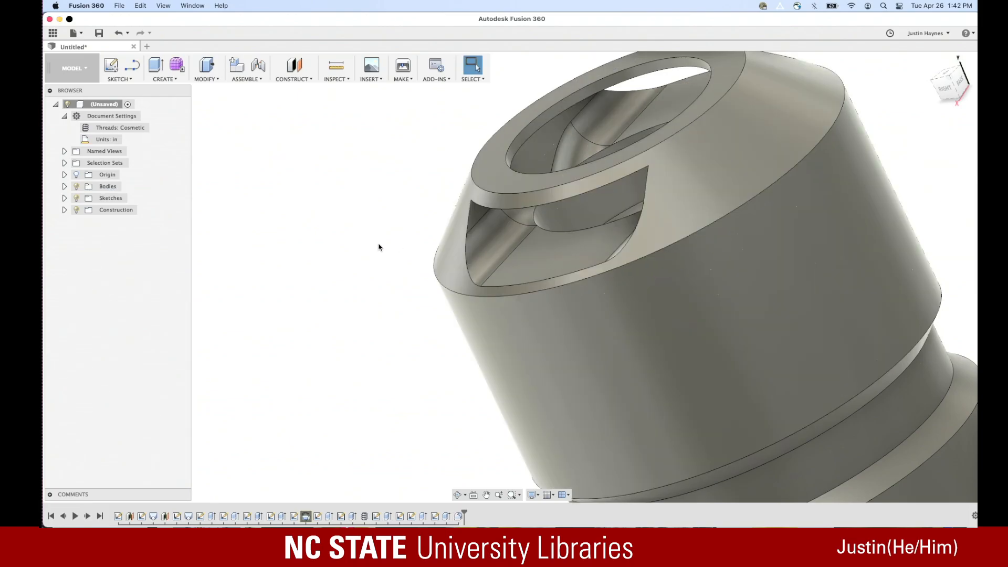
Fillet the four upper edges of the handle recess, beneath the top ring, with a 0.5 in radius
mouse_move(397, 278)
middle_down()
mouse_move(405, 225)
mouse_move(414, 213)
mouse_move(420, 225)
mouse_move(414, 217)
mouse_move(429, 206)
middle_up()
click(206, 79)
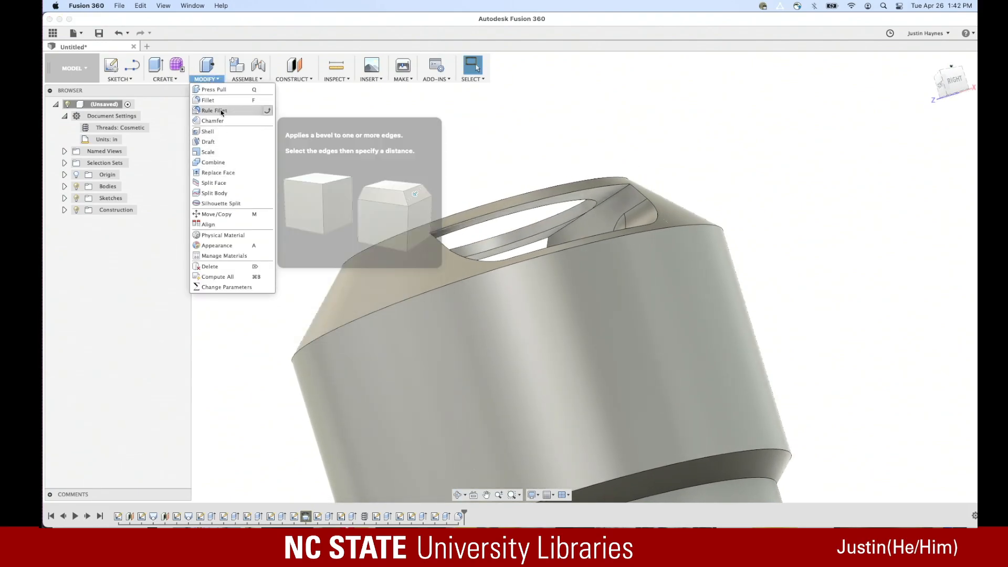
click(210, 100)
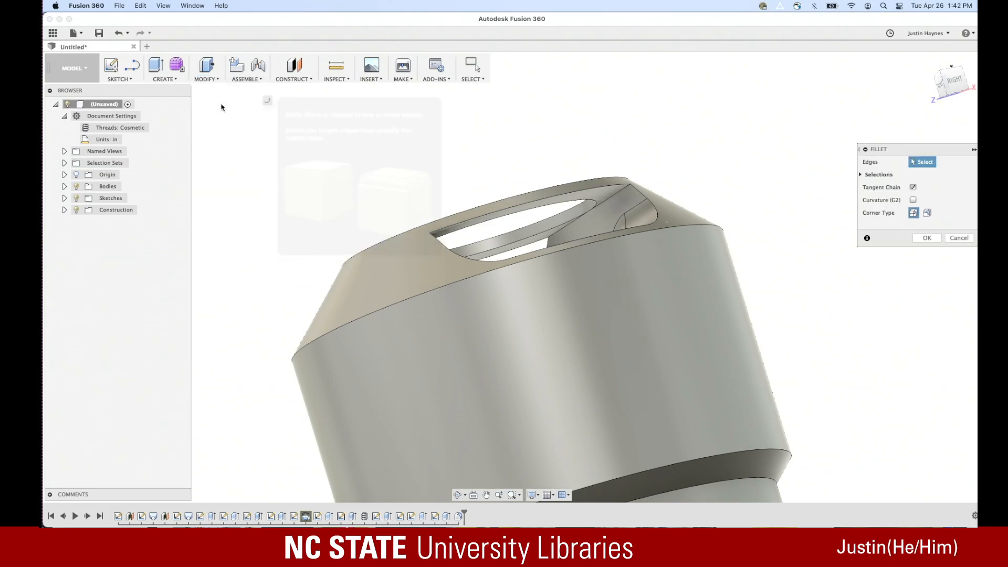
click(610, 198)
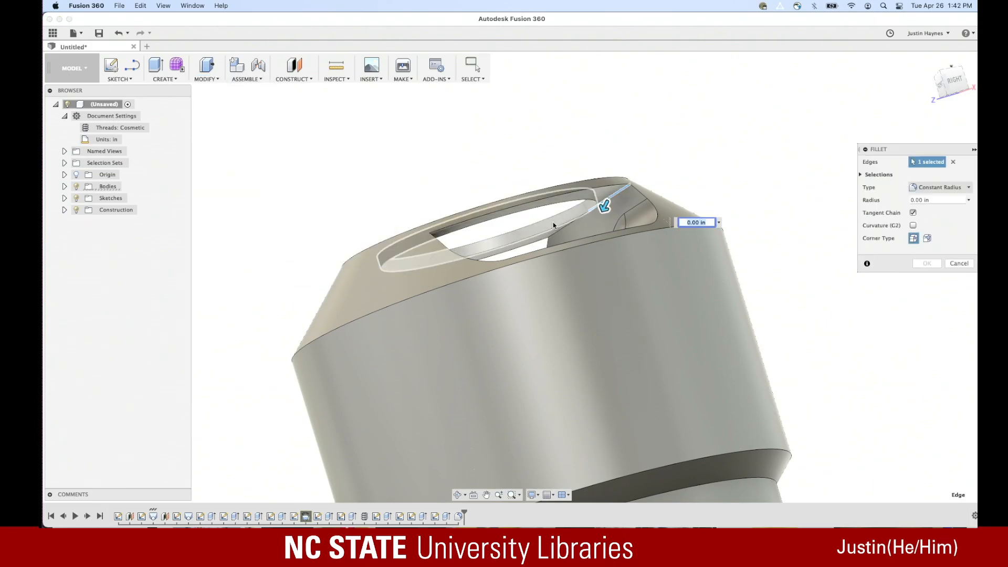
shift+middle_drag(655, 173, 604, 192)
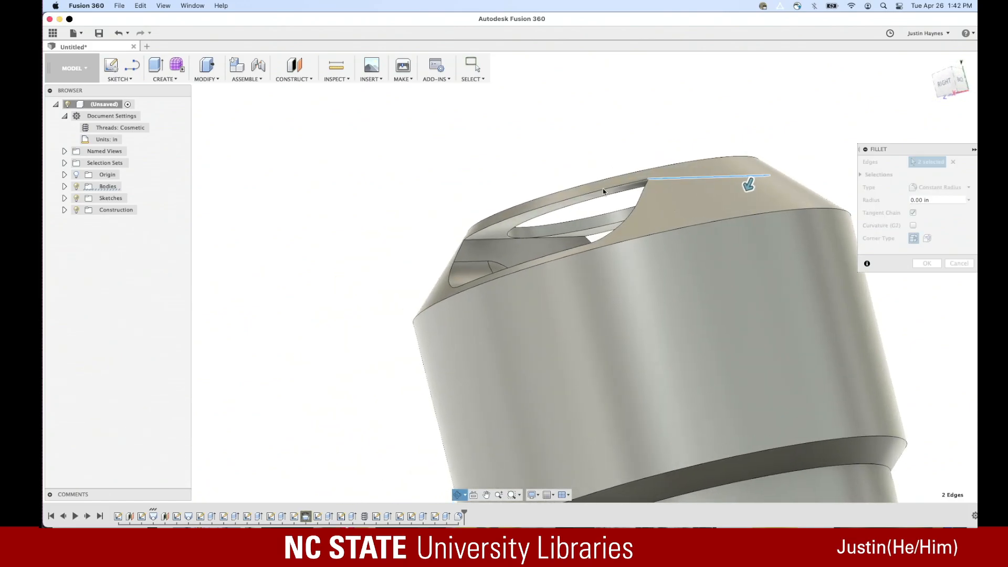
click(491, 242)
click(572, 240)
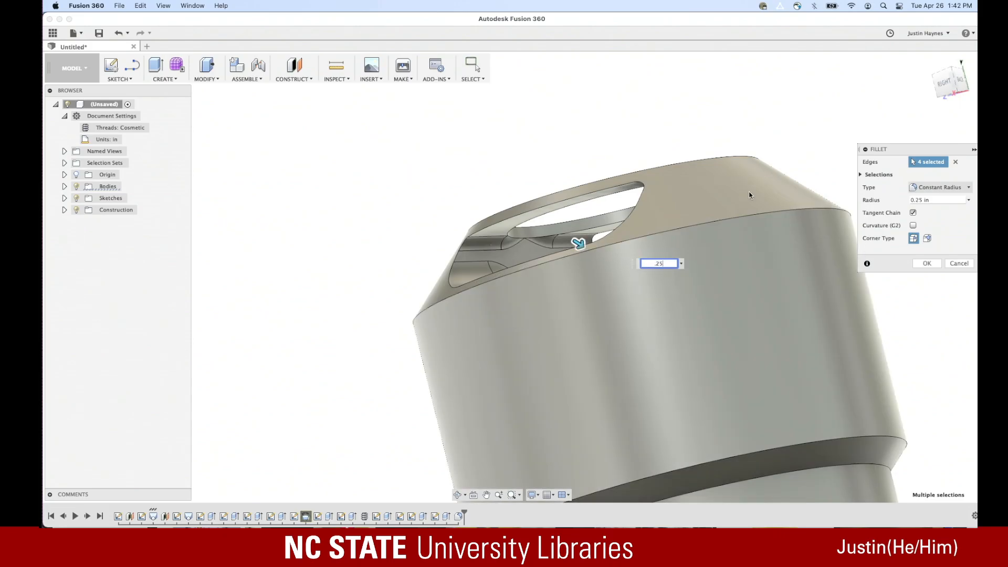
shift+middle_drag(635, 149, 666, 157)
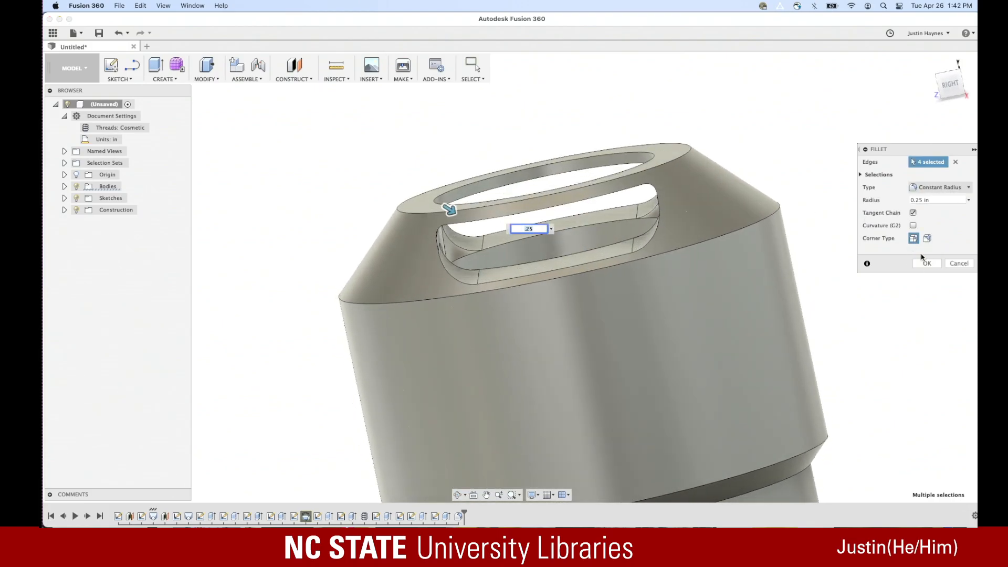
click(965, 203)
text(5)
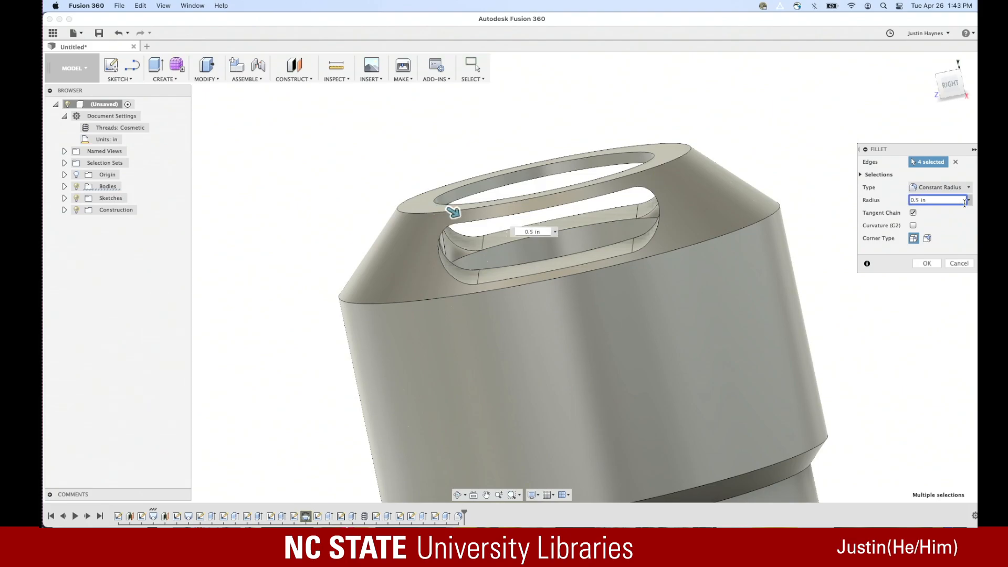
click(927, 264)
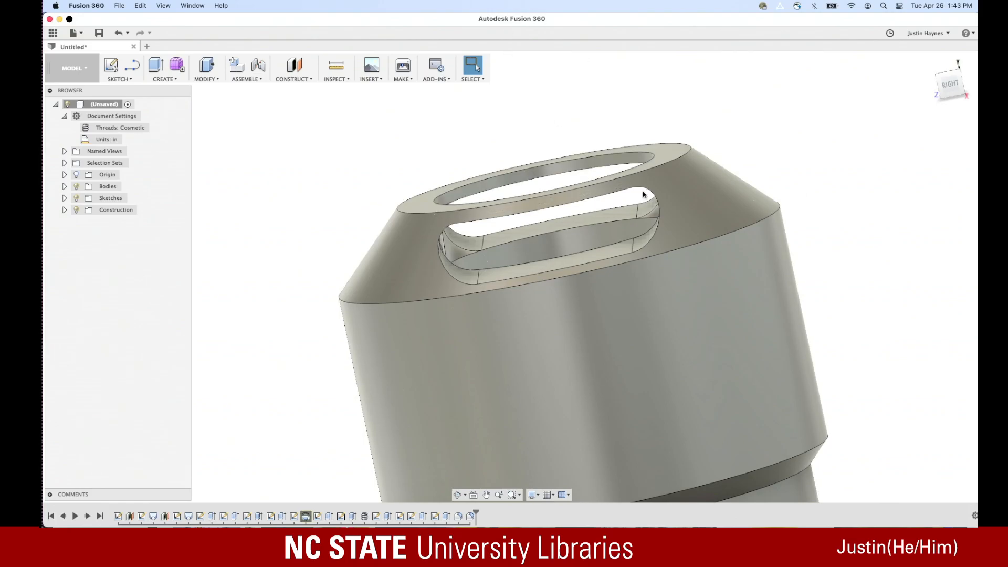
Examine the whole canister and the filleted handle openings from the front and from an angled view
scroll(786, 210, down, 10)
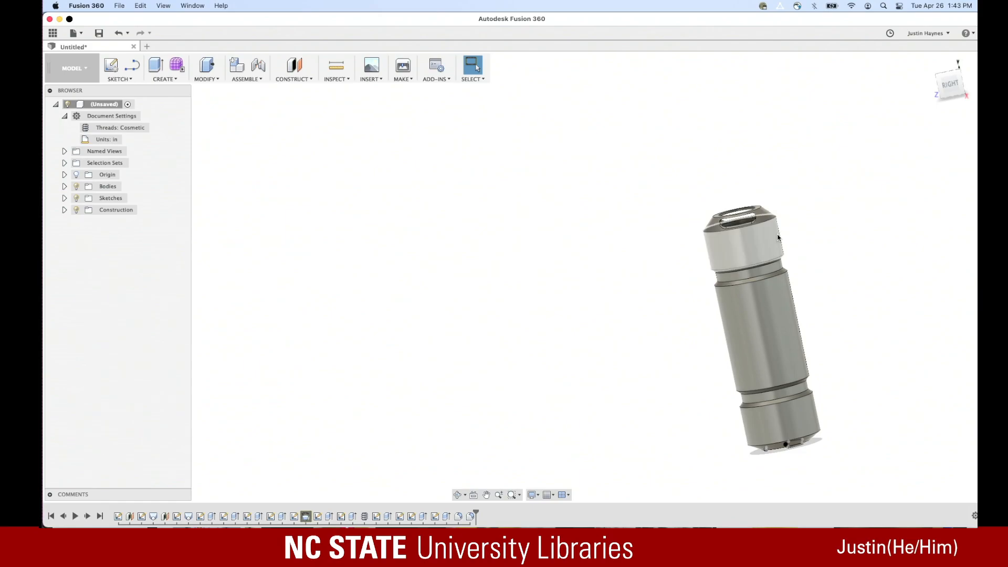
scroll(778, 238, up, 5)
shift+middle_drag(830, 203, 820, 288)
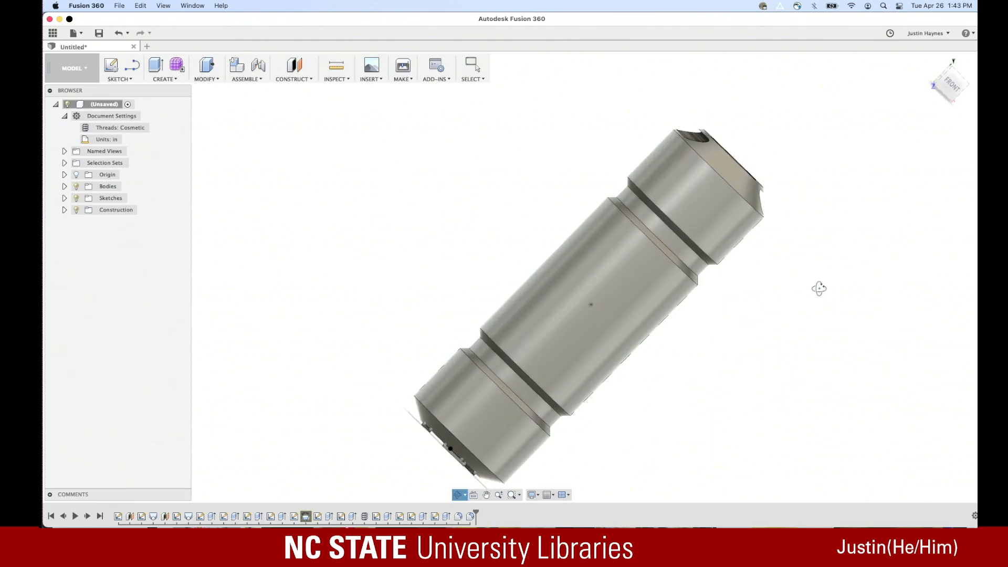
key(Escape)
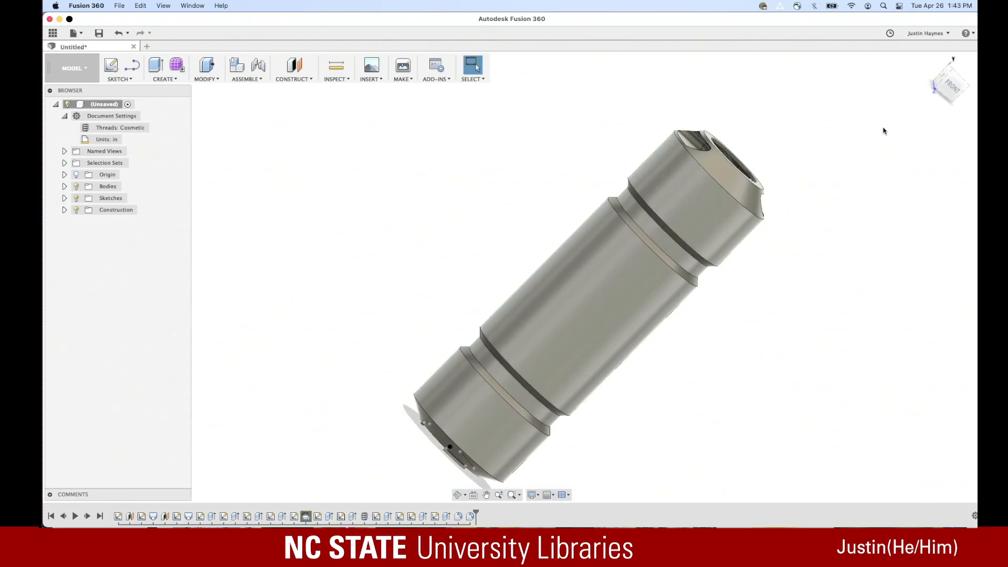
click(948, 93)
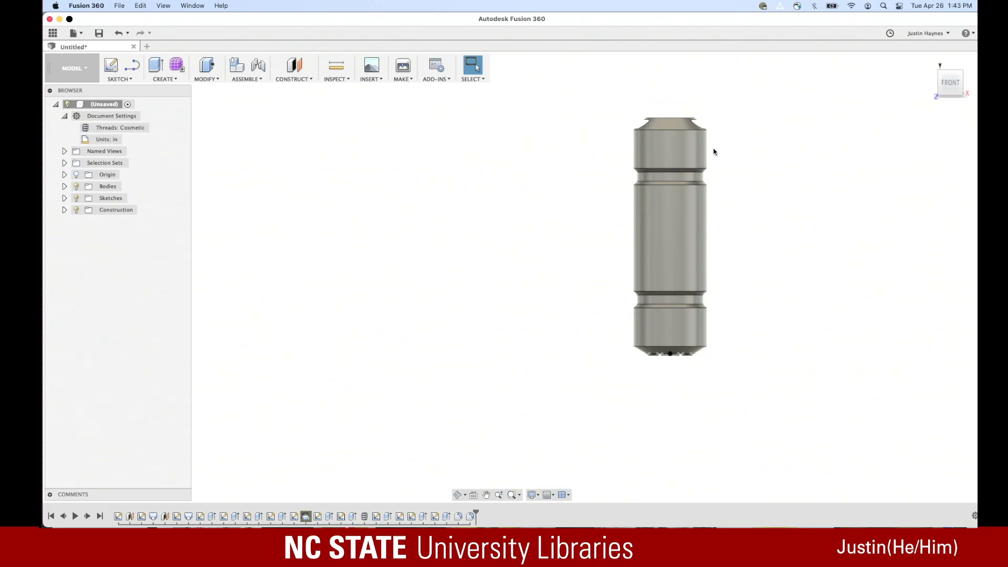
scroll(683, 126, up, 10)
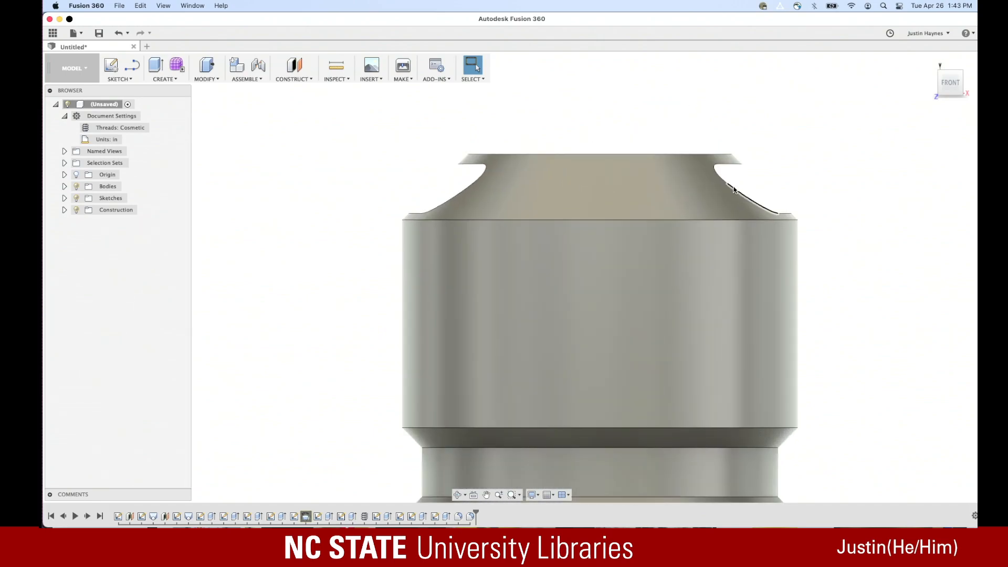
scroll(733, 190, up, 3)
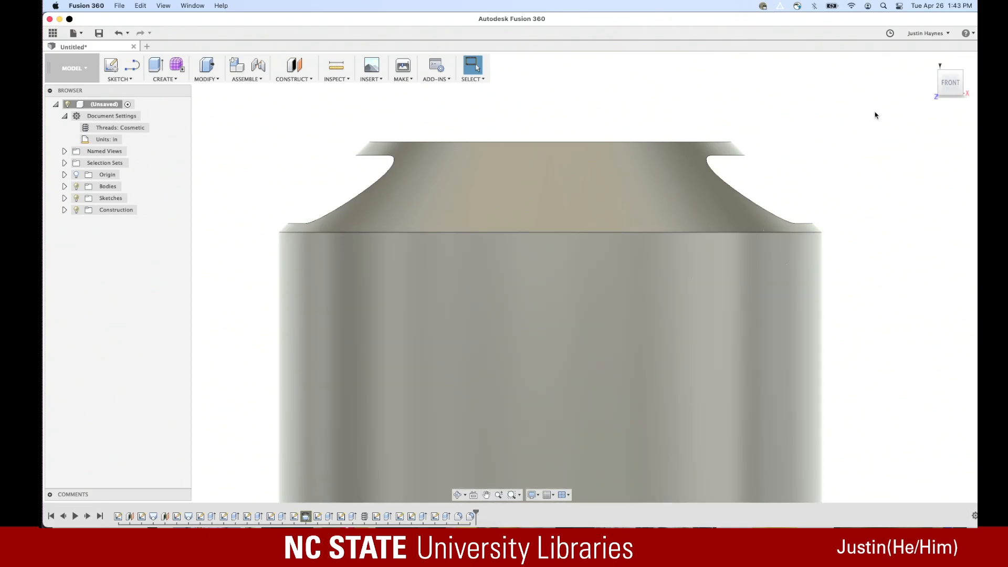
click(940, 74)
scroll(578, 154, up, 2)
scroll(627, 183, down, 8)
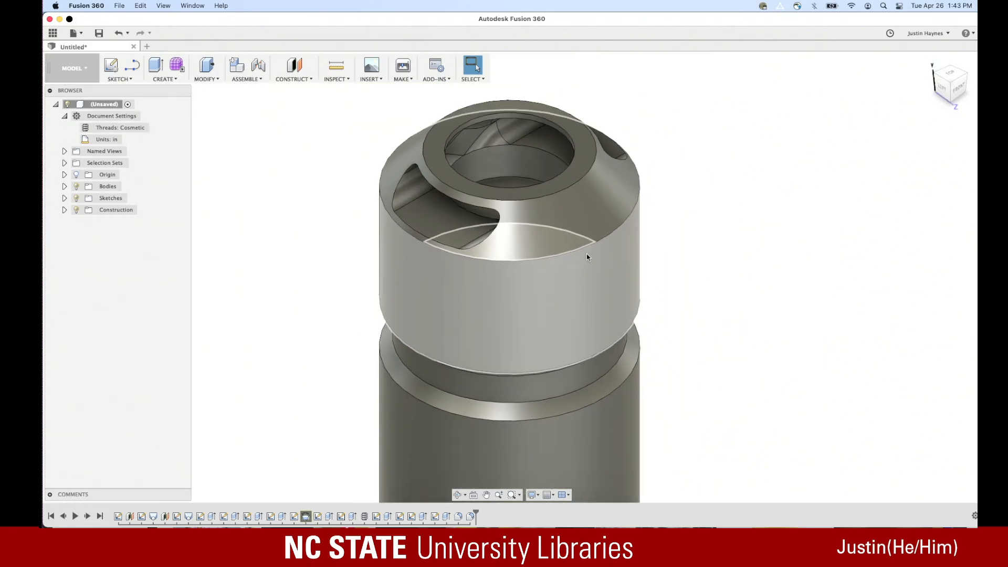
scroll(432, 189, up, 5)
scroll(428, 153, up, 4)
scroll(427, 153, down, 2)
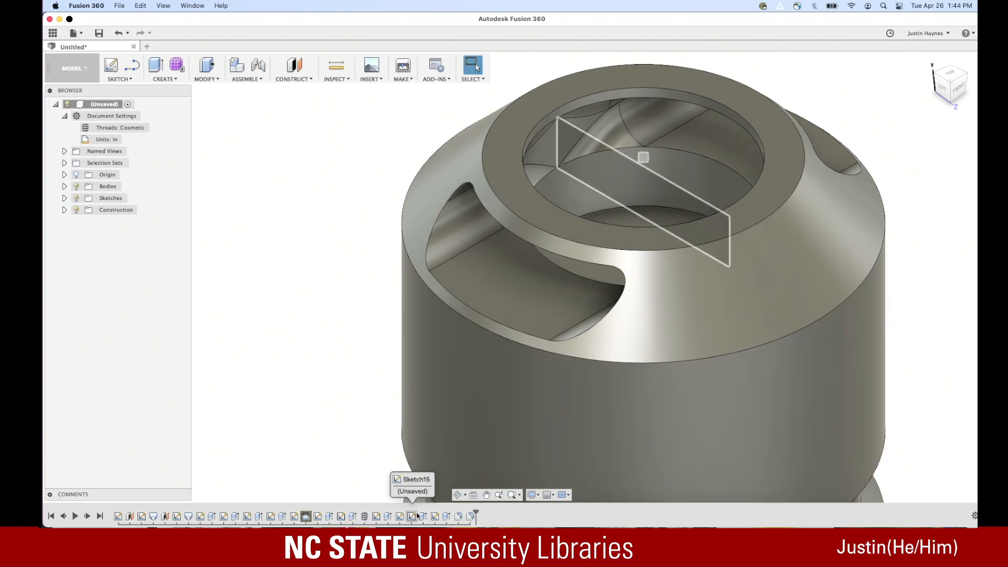
Edit the handle recess sketch, setting the rectangle's width to 4 in and its side's distance from the center axis to 2 in
click(421, 516)
right_click(412, 517)
click(425, 416)
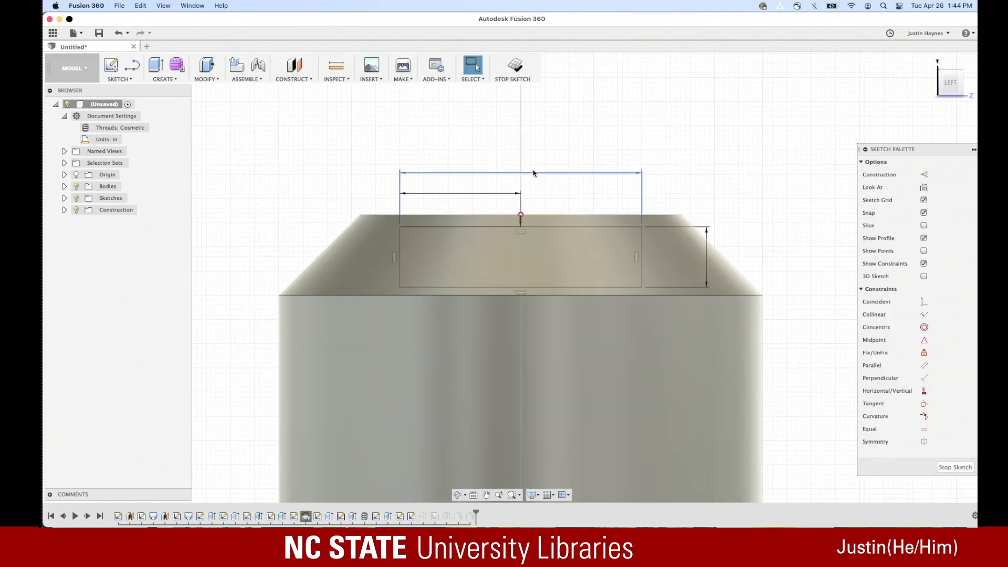
double_click(533, 173)
text(4)
key(Return)
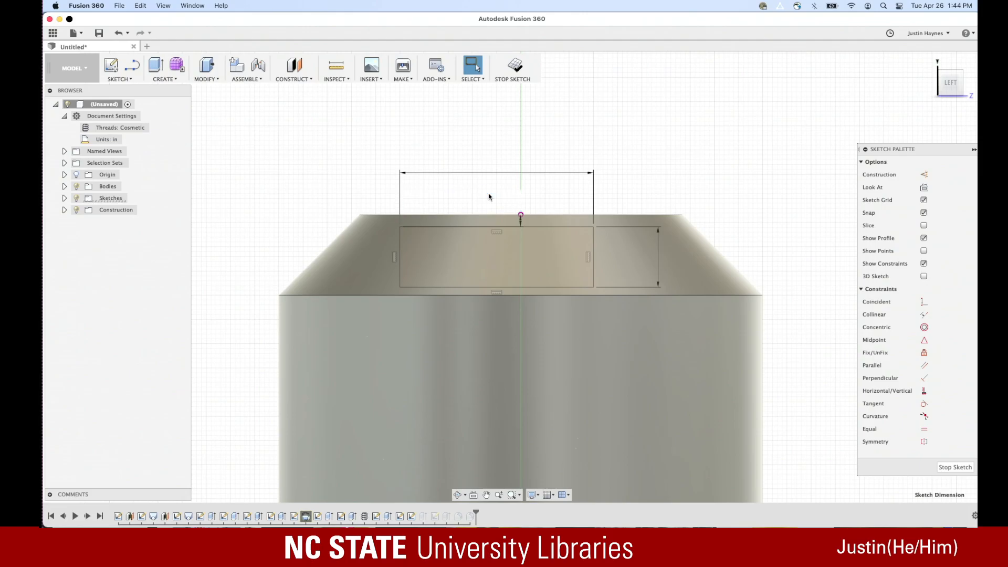
double_click(489, 194)
text(2)
key(Return)
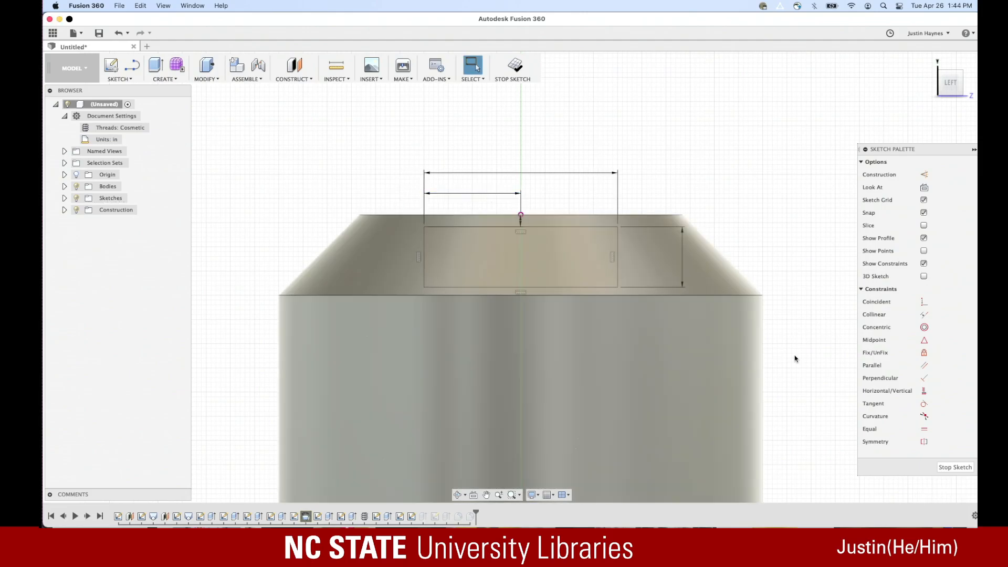
click(962, 468)
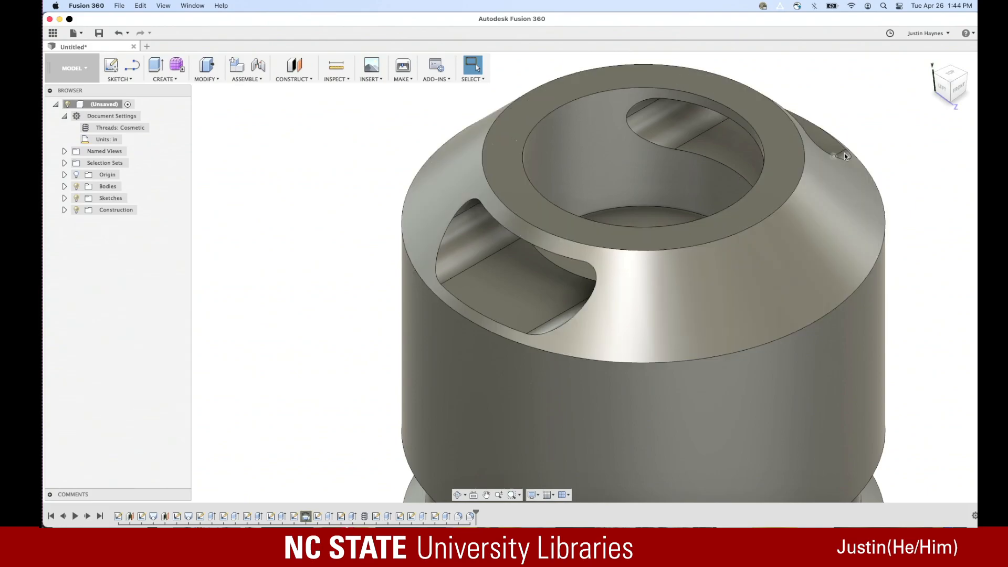
click(957, 92)
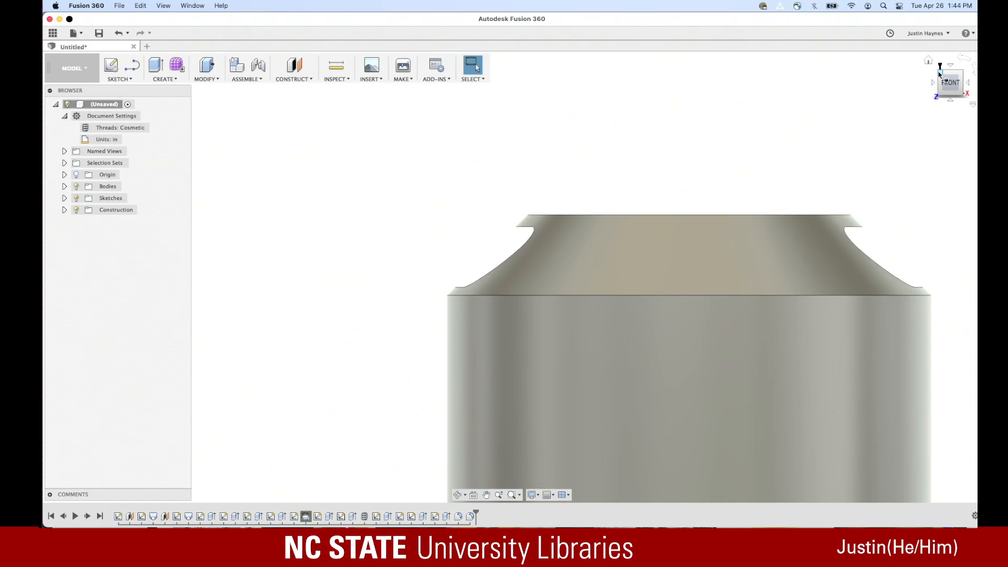
click(940, 74)
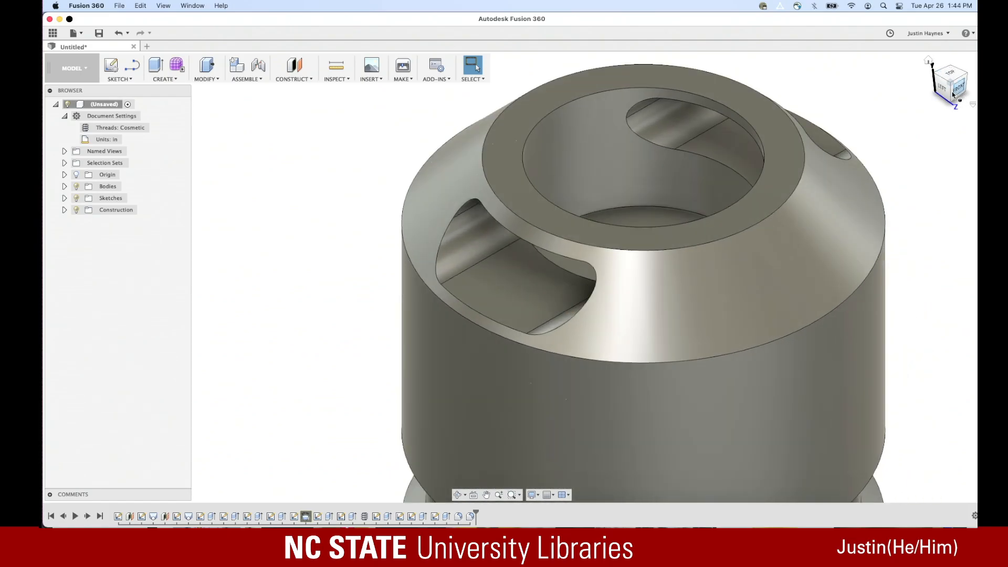
Examine the handle openings in the beveled top from the left, angled and front views
click(938, 85)
click(957, 83)
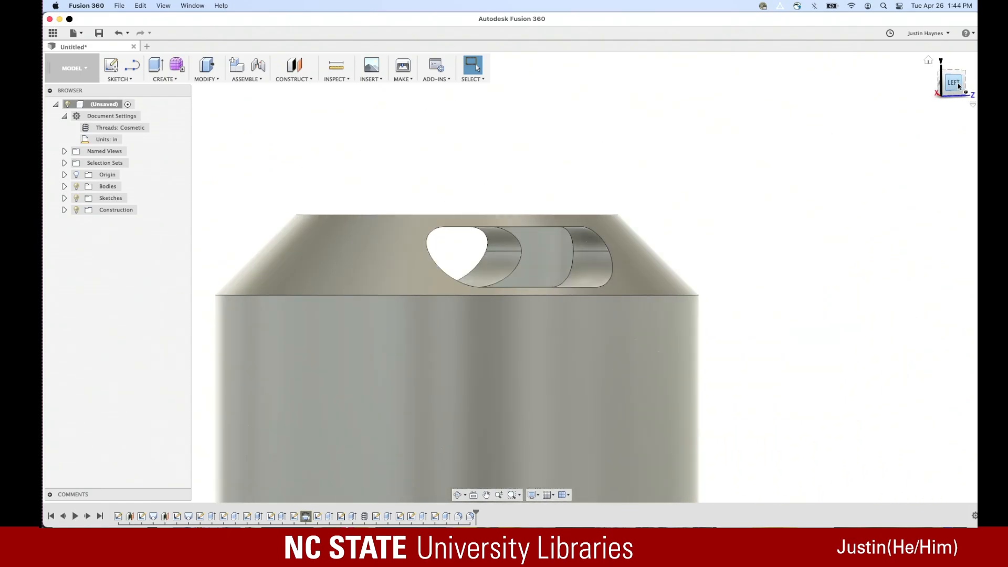
click(961, 74)
click(963, 88)
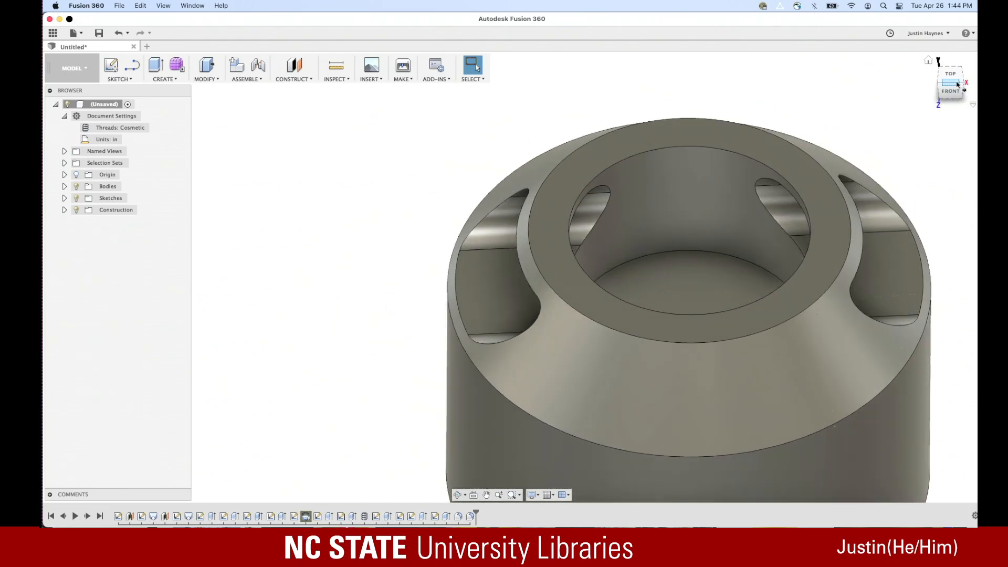
click(954, 92)
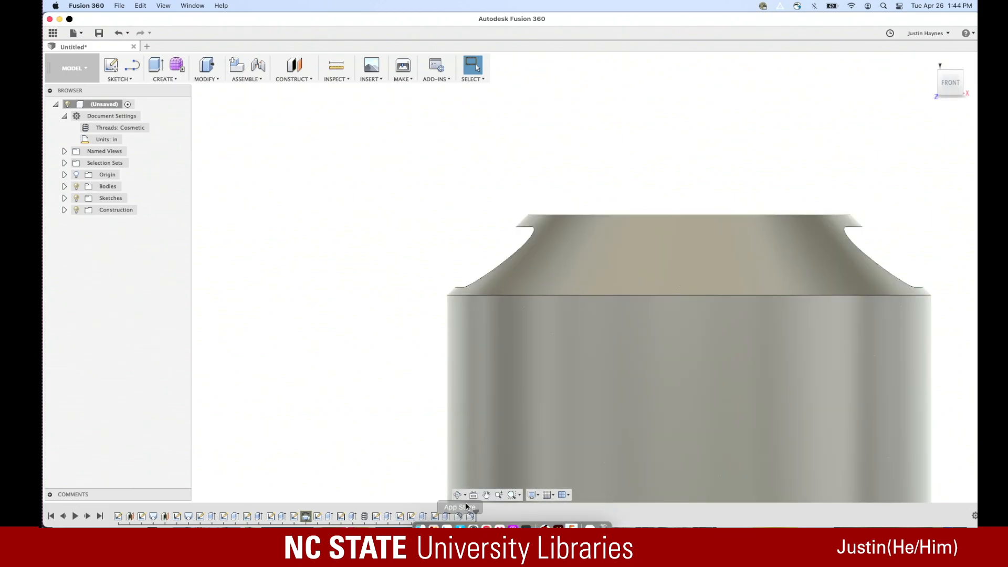
Reopen the handle recess sketch and set the rectangle's width to 3.5 in
click(435, 517)
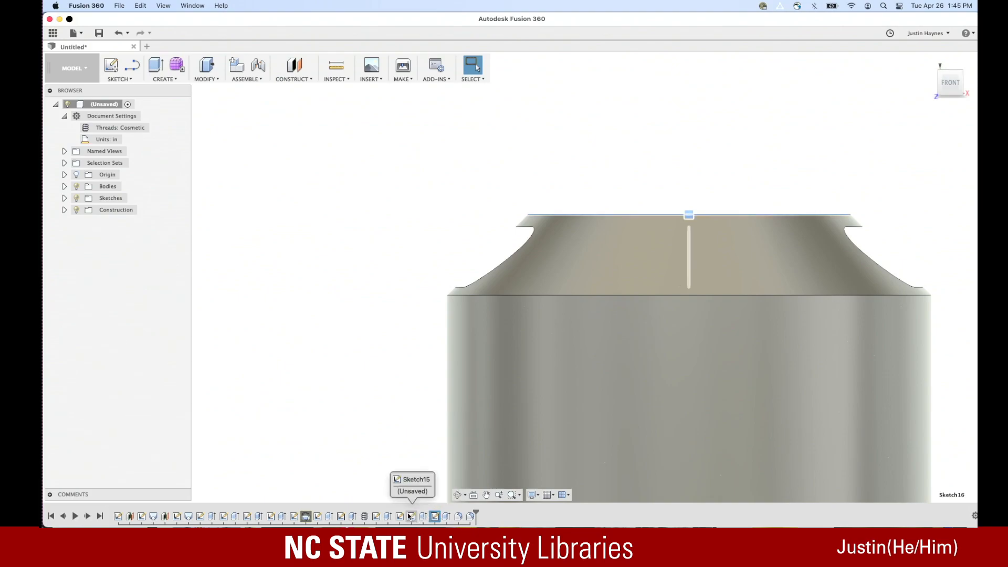
right_click(412, 517)
click(449, 412)
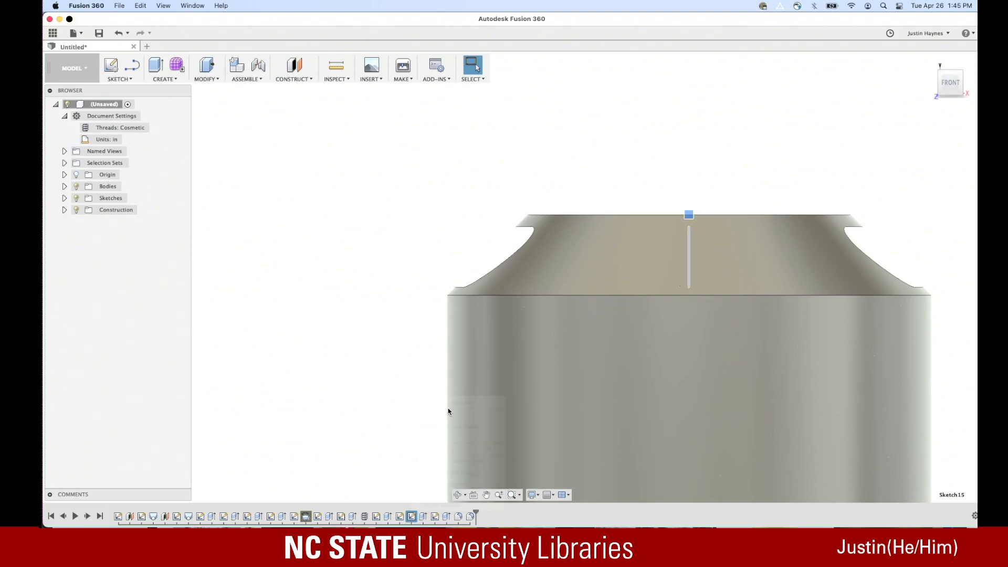
right_click(414, 516)
click(441, 415)
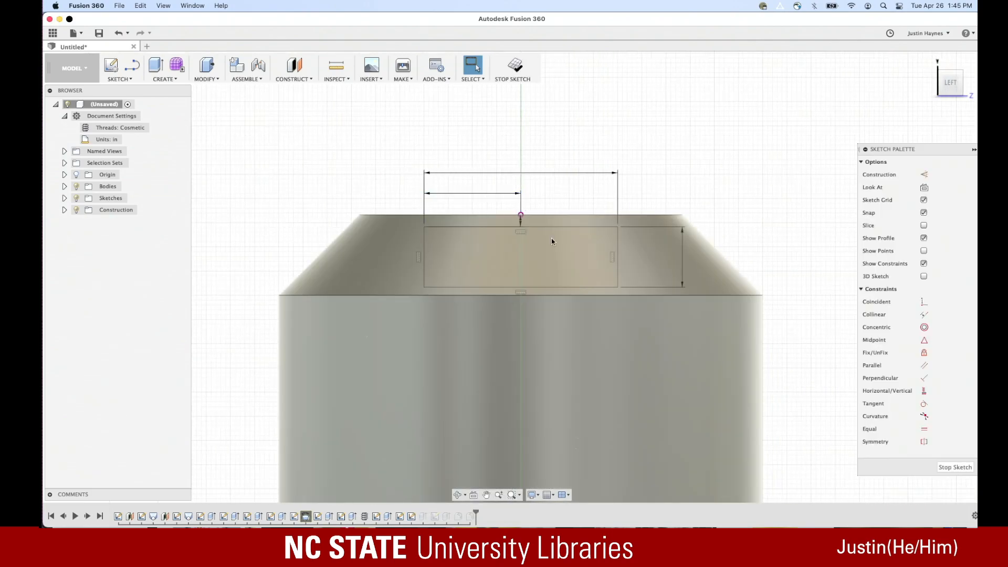
double_click(528, 173)
key(BackSpace)
text(3.5)
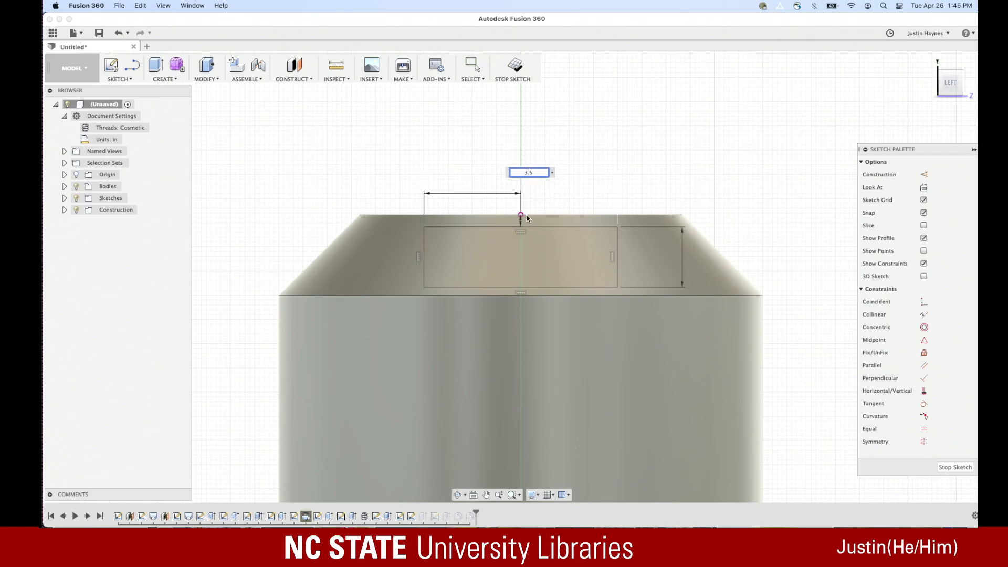
click(486, 193)
click(486, 192)
key(super+a)
key(BackSpace)
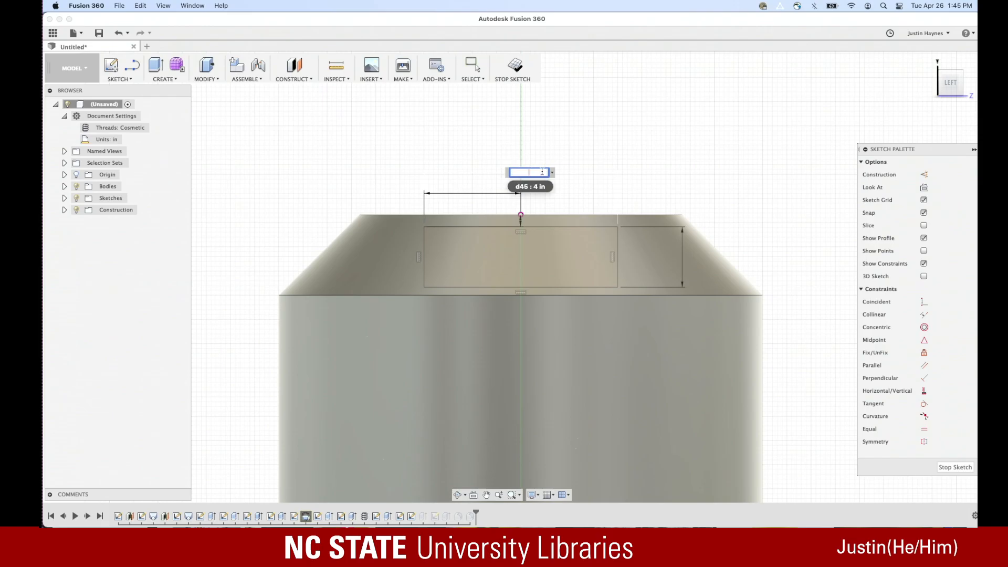
text(3.5 in)
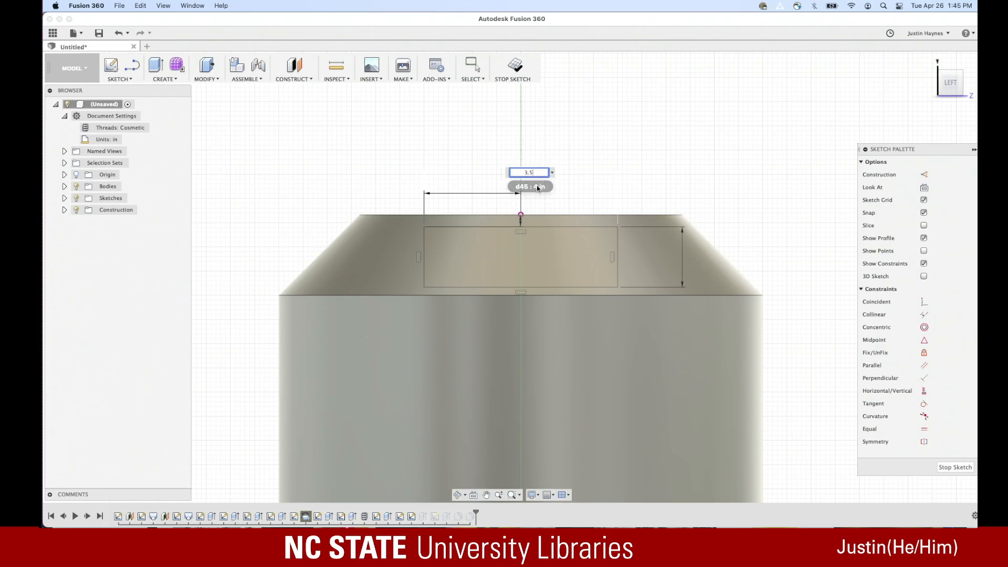
click(478, 195)
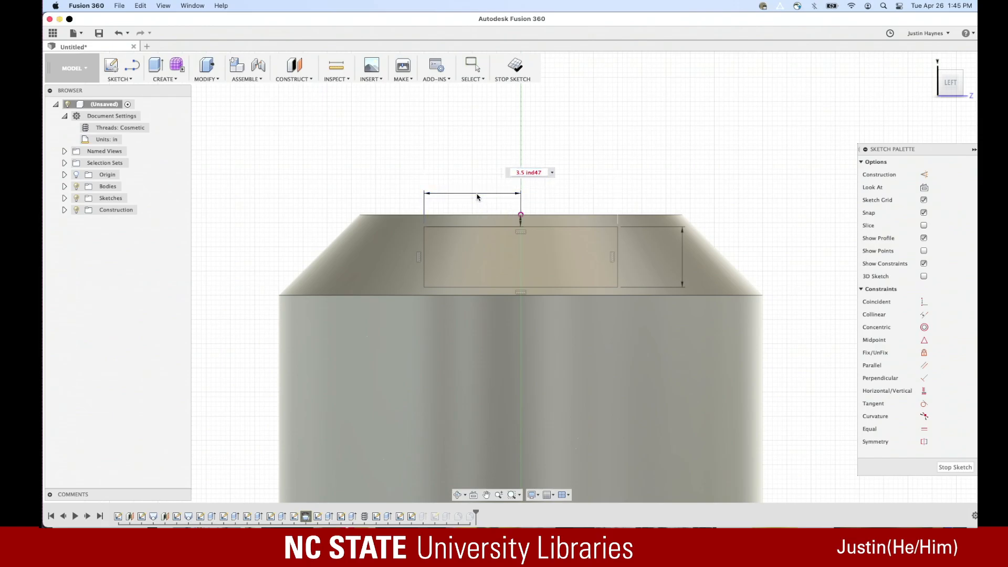
double_click(535, 173)
text(3.5)
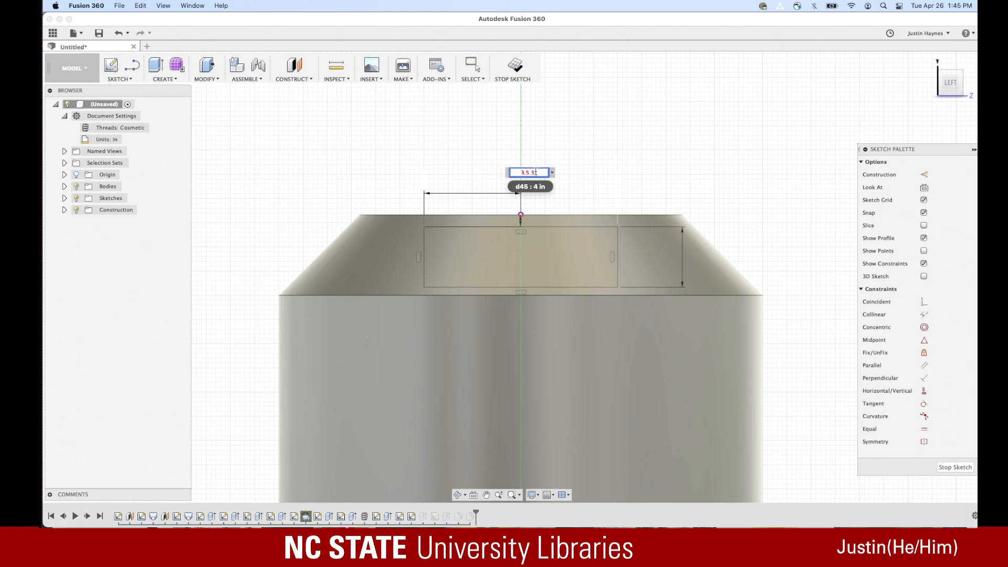
drag(512, 173, 493, 173)
key(BackSpace)
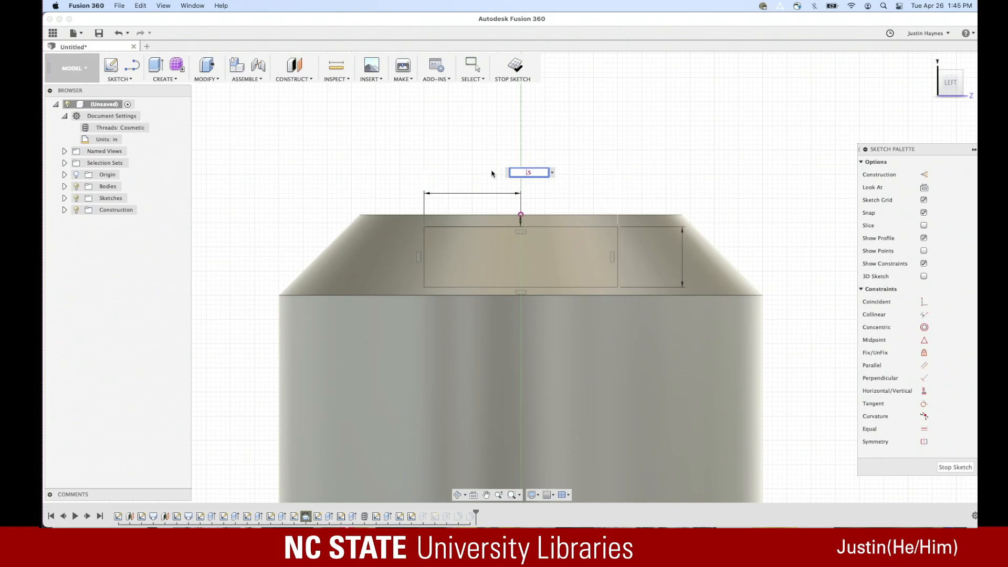
text(3.)
key(Return)
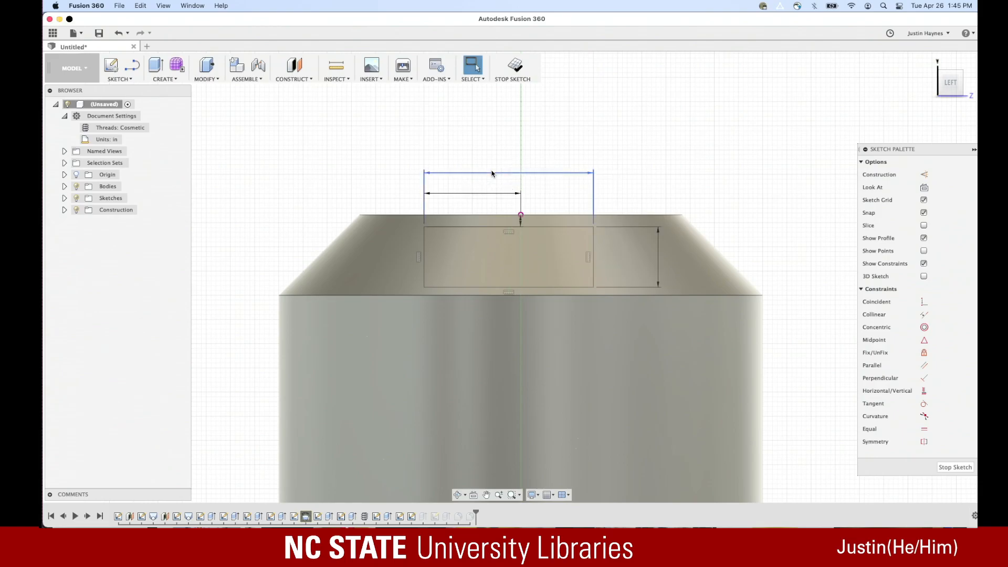
Set the distance from the recess rectangle's side to the center axis to 1.75 in and finish the sketch
click(517, 209)
click(494, 195)
click(494, 195)
triple_click(480, 194)
text(1.)
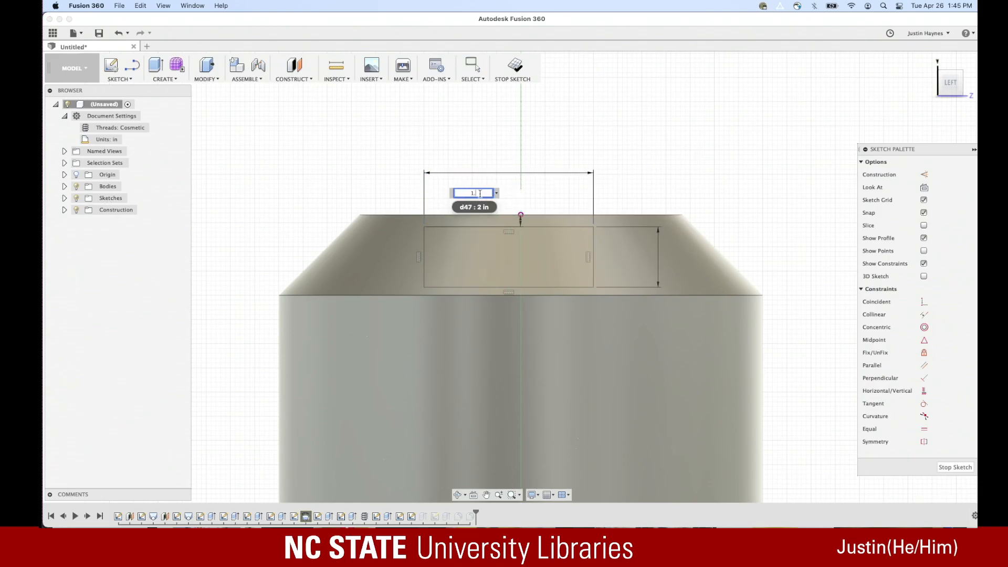
text(75)
key(Return)
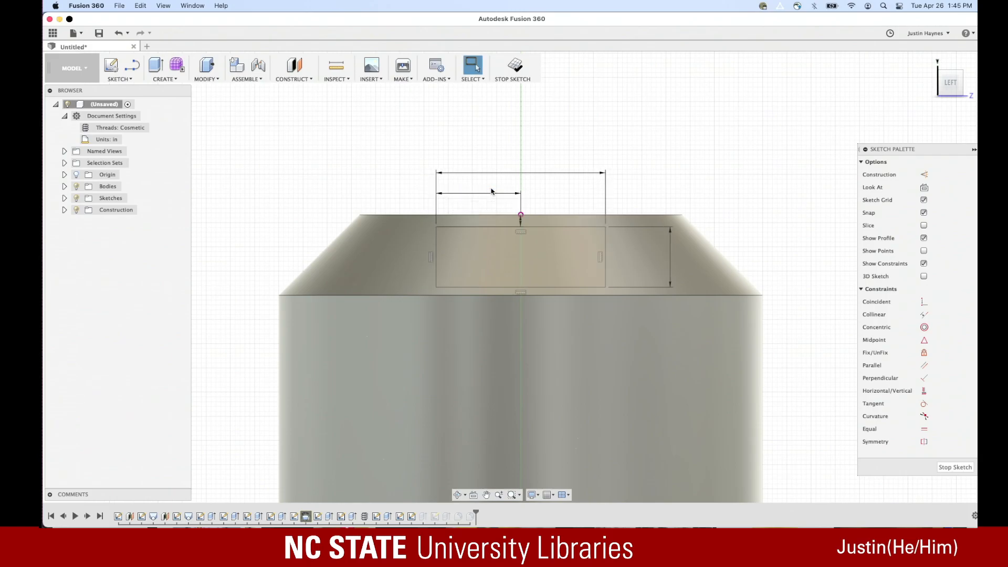
click(949, 469)
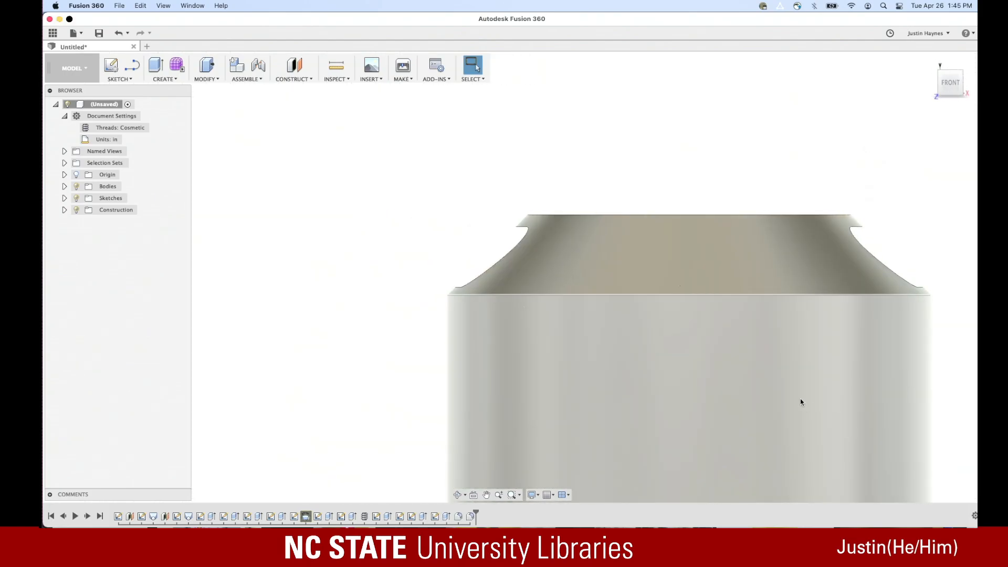
Inspect the narrowed handle openings and their filleted corner edge from the left, front and angled views
click(941, 84)
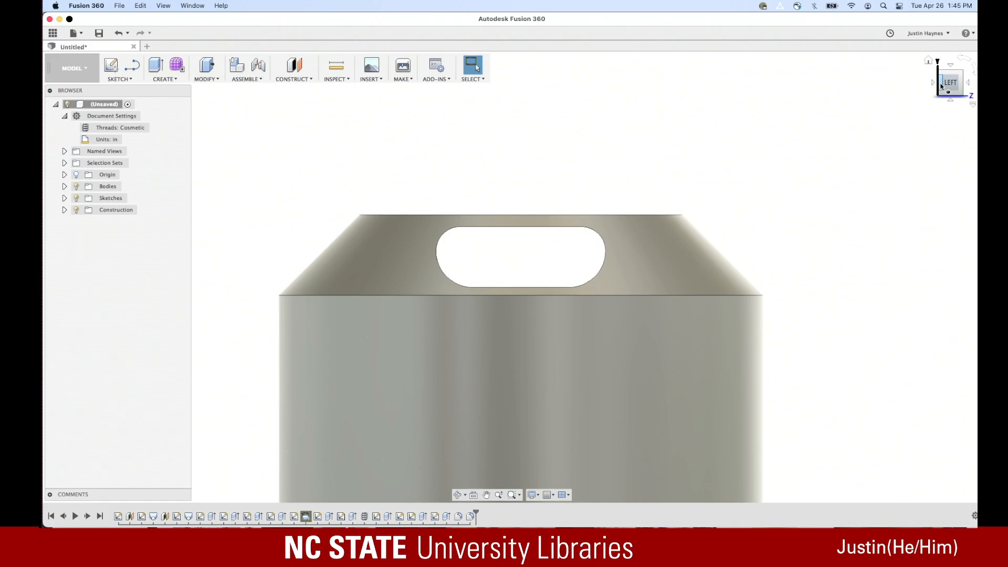
click(959, 79)
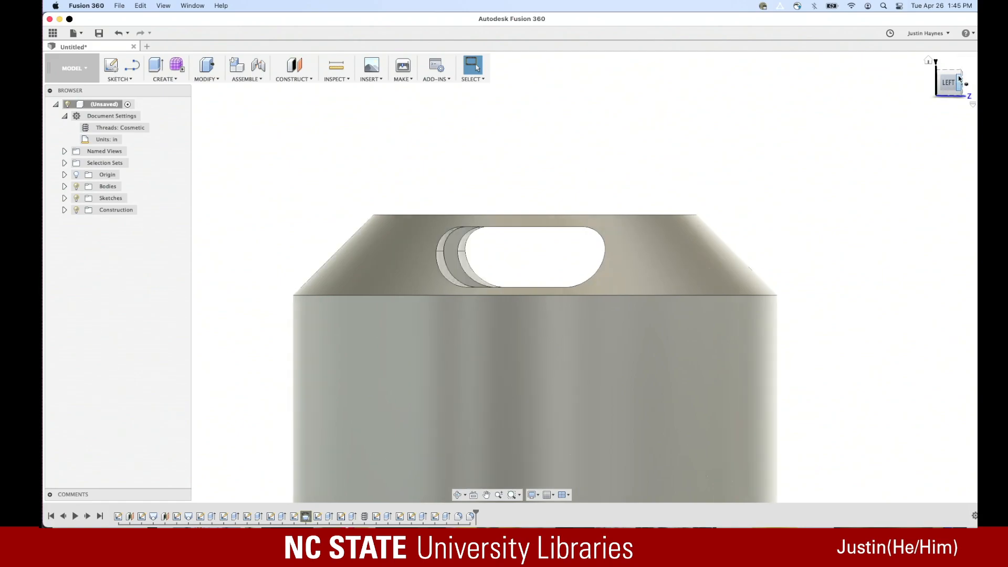
click(961, 82)
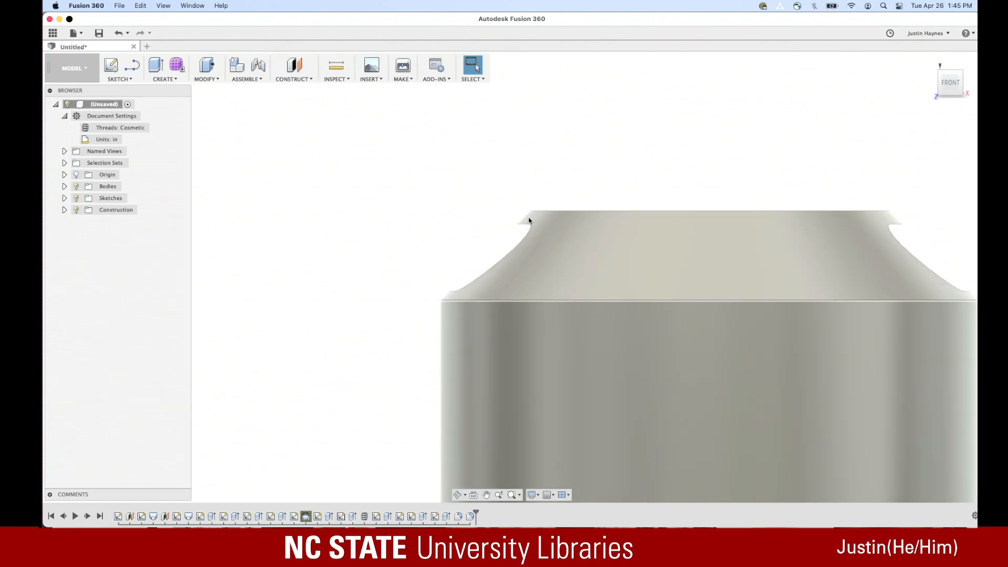
scroll(530, 219, up, 3)
scroll(538, 223, up, 2)
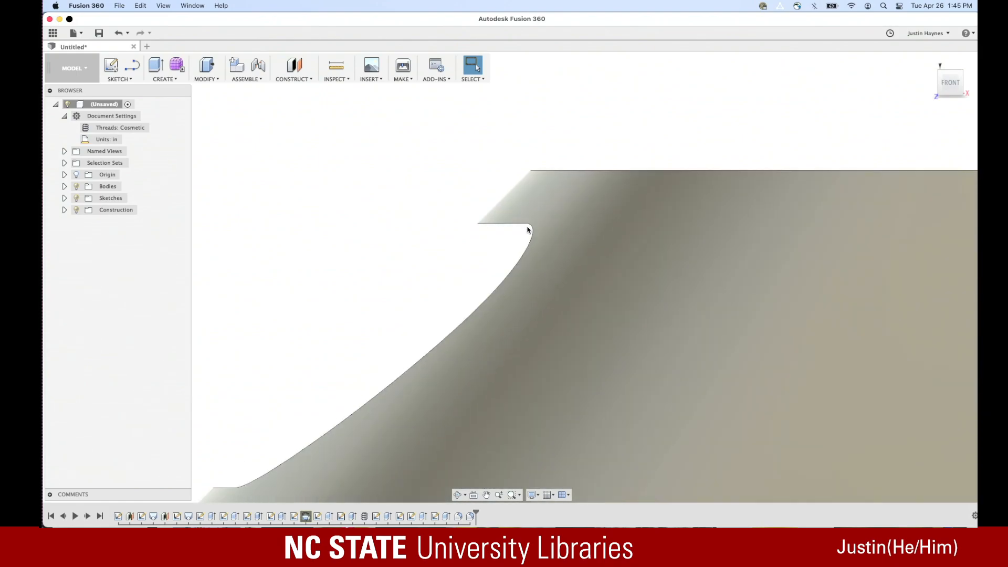
click(531, 230)
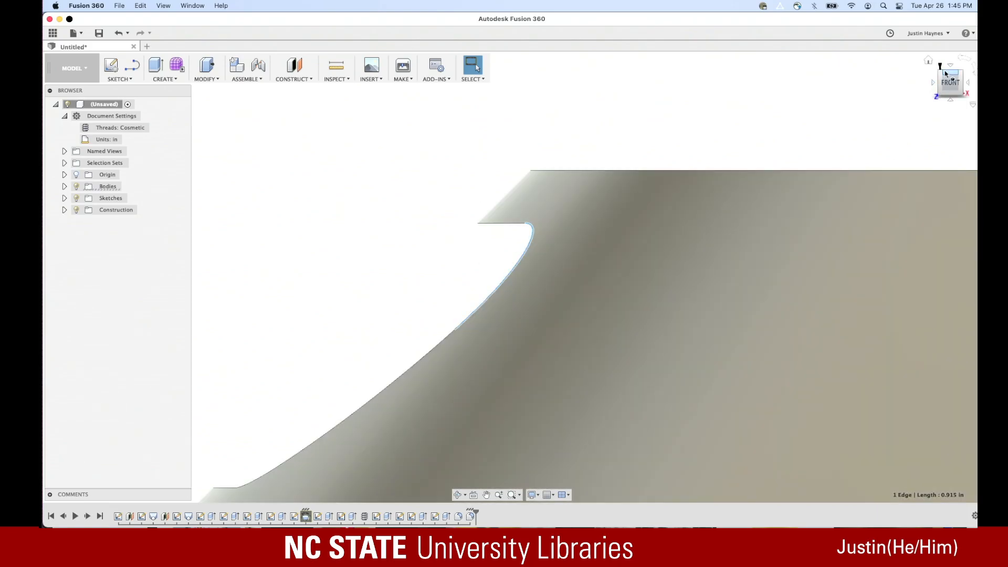
click(946, 74)
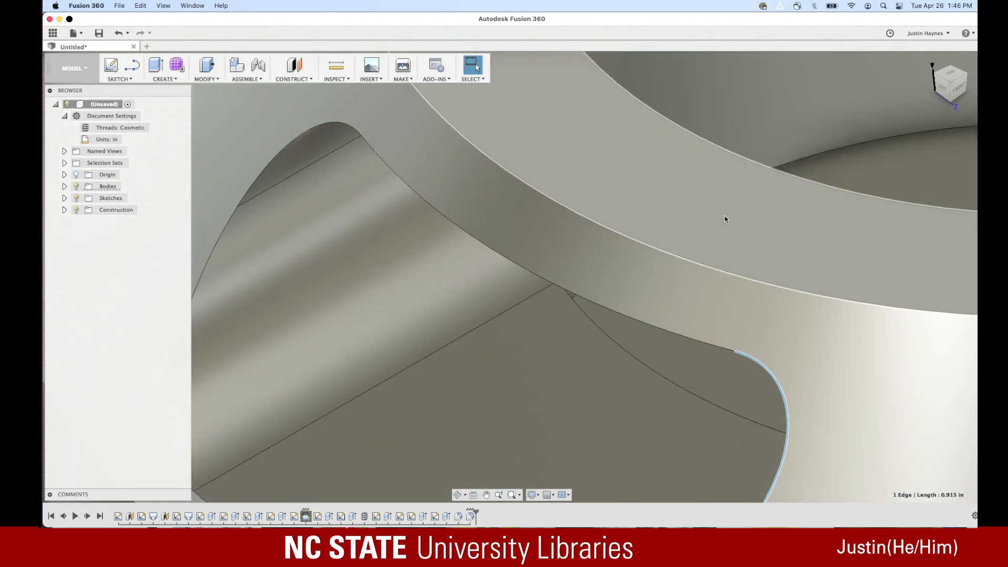
scroll(736, 204, down, 5)
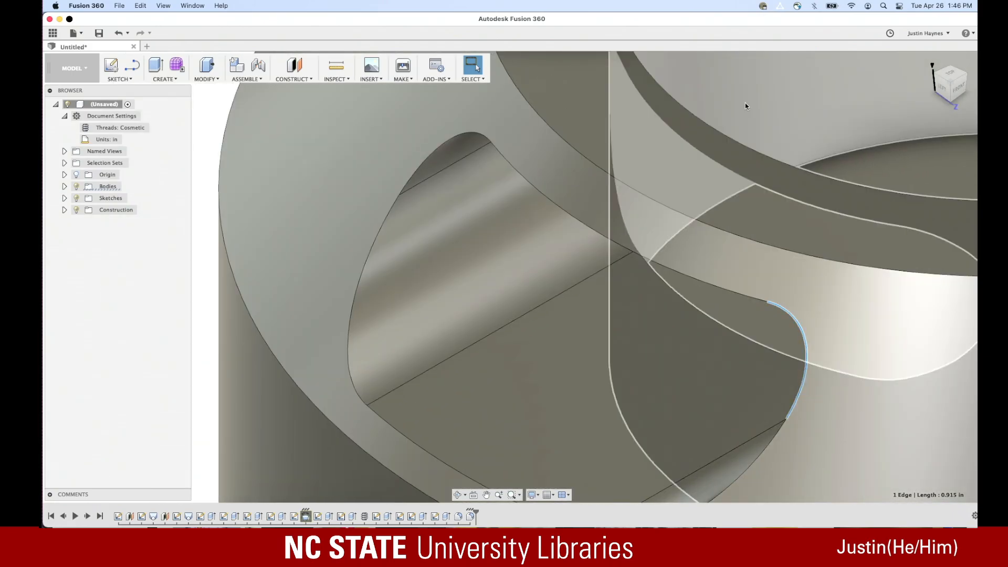
scroll(647, 248, down, 8)
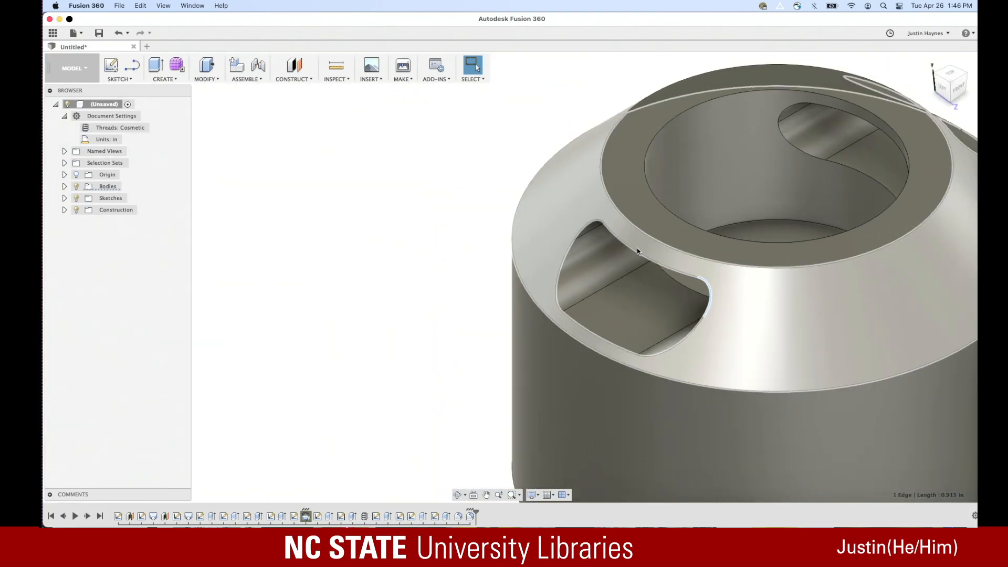
click(500, 198)
middle_drag(443, 175, 344, 174)
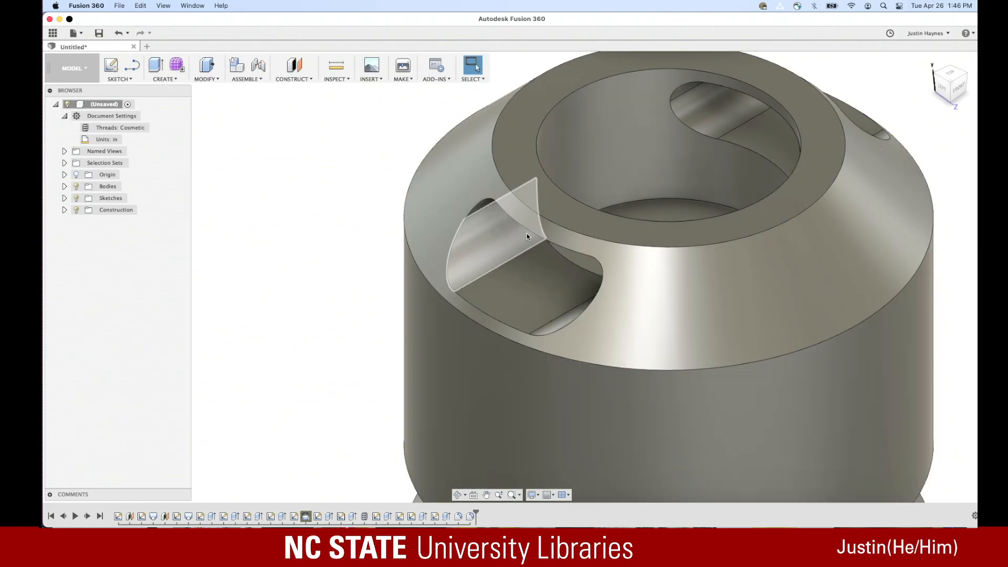
scroll(682, 289, down, 2)
scroll(692, 285, up, 3)
scroll(691, 293, down, 5)
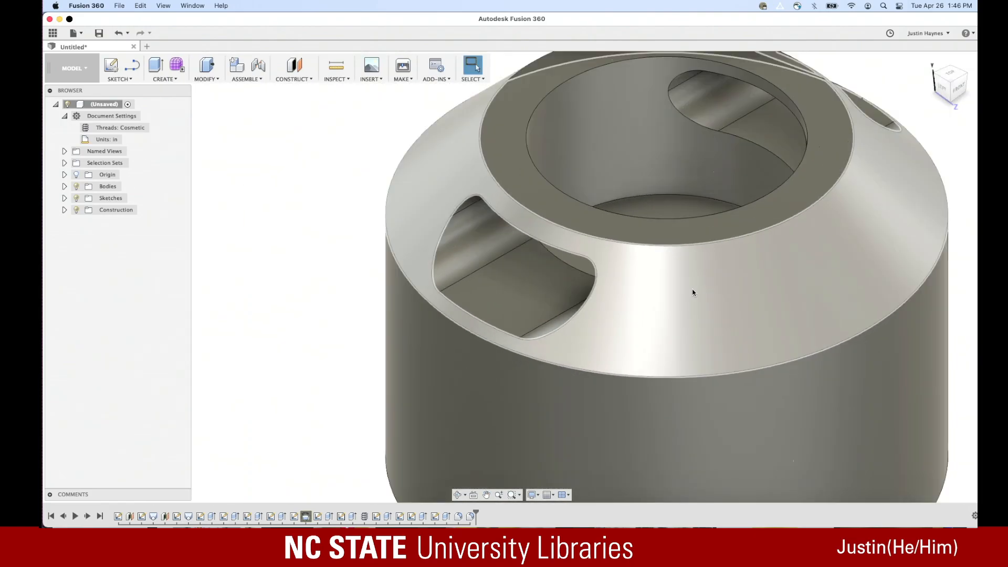
shift+middle_drag(697, 276, 705, 304)
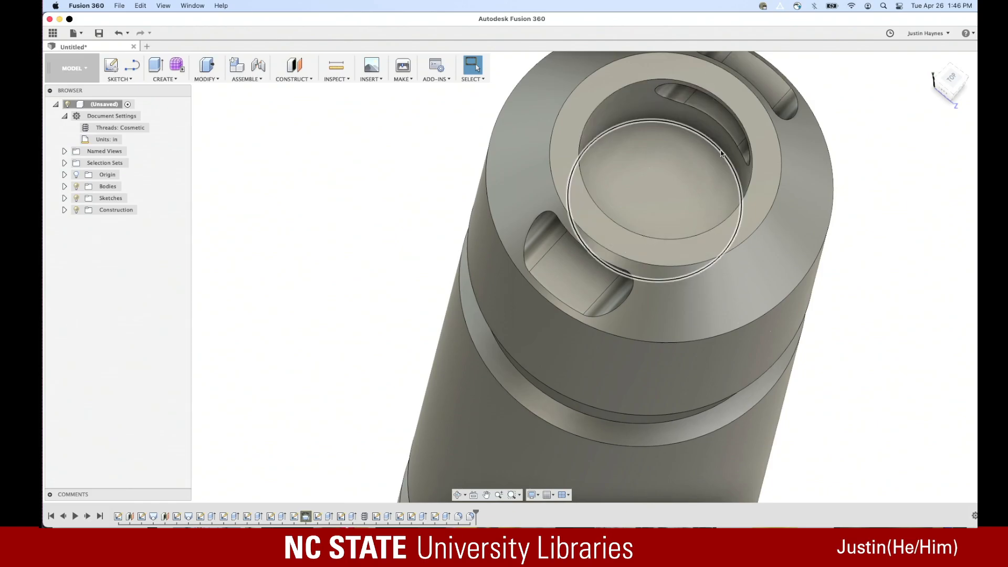
Start a sketch on the circular floor inside the top ring and draw a concentric circle about half the floor's diameter
scroll(525, 152, up, 5)
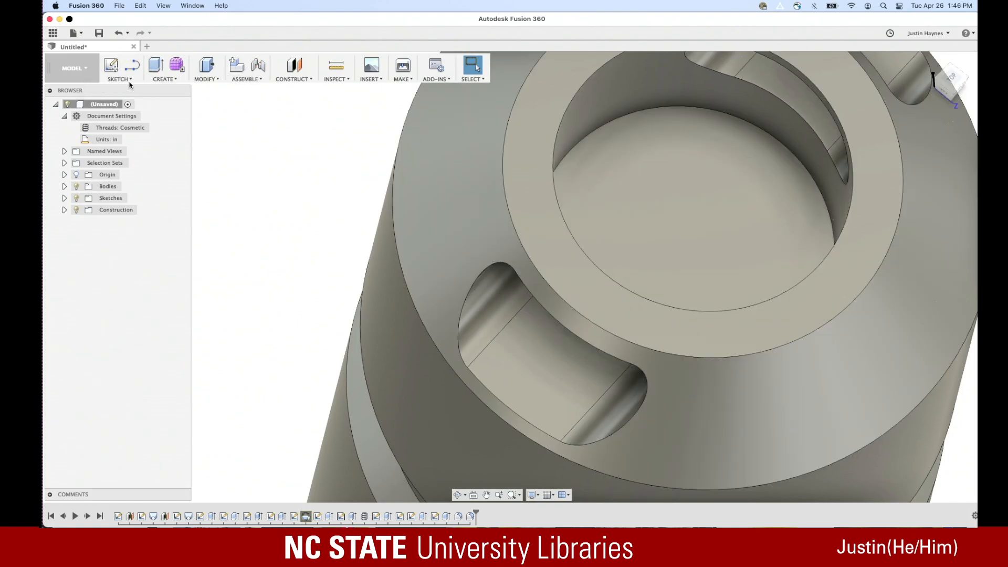
click(127, 80)
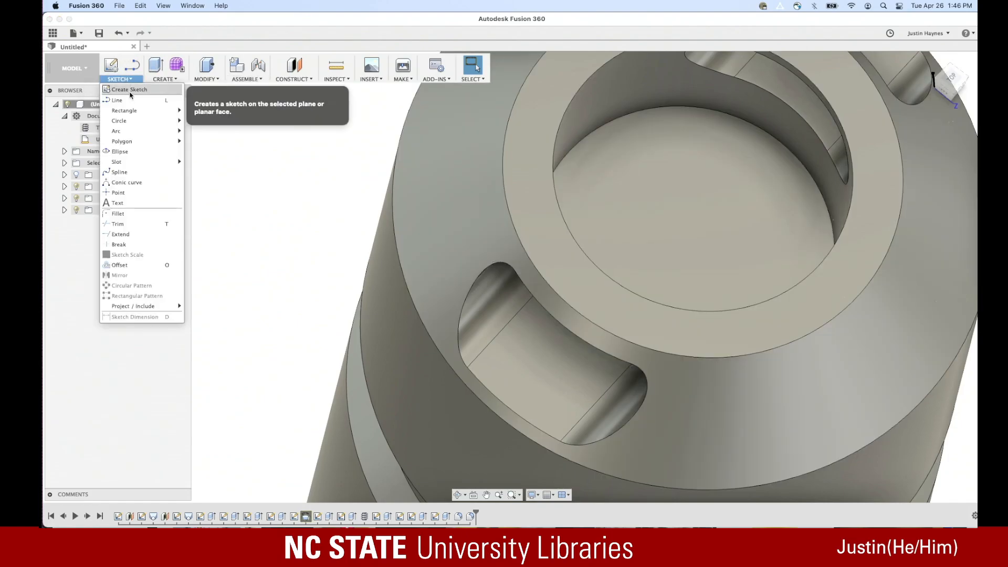
click(129, 89)
click(673, 258)
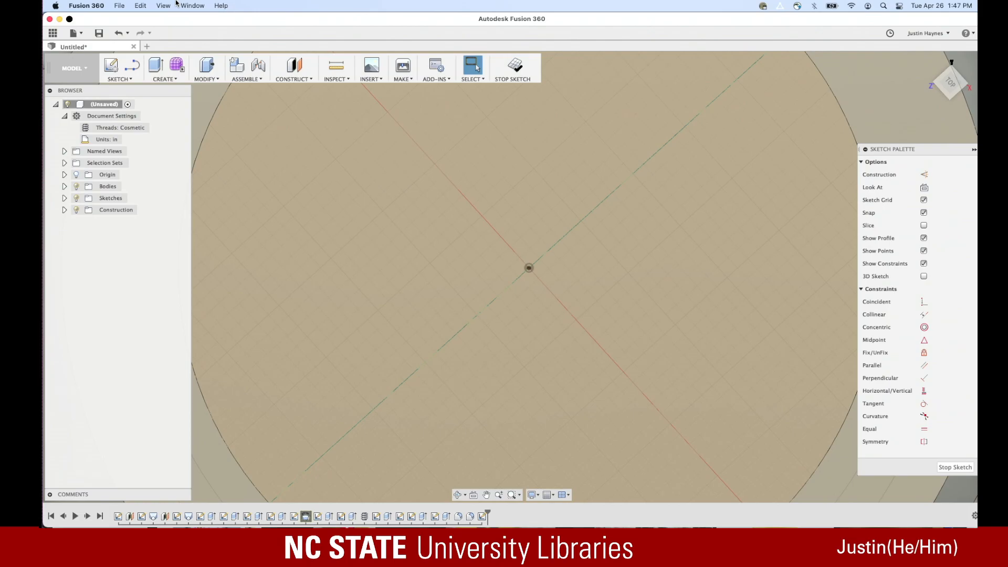
scroll(528, 273, up, 5)
scroll(529, 272, down, 5)
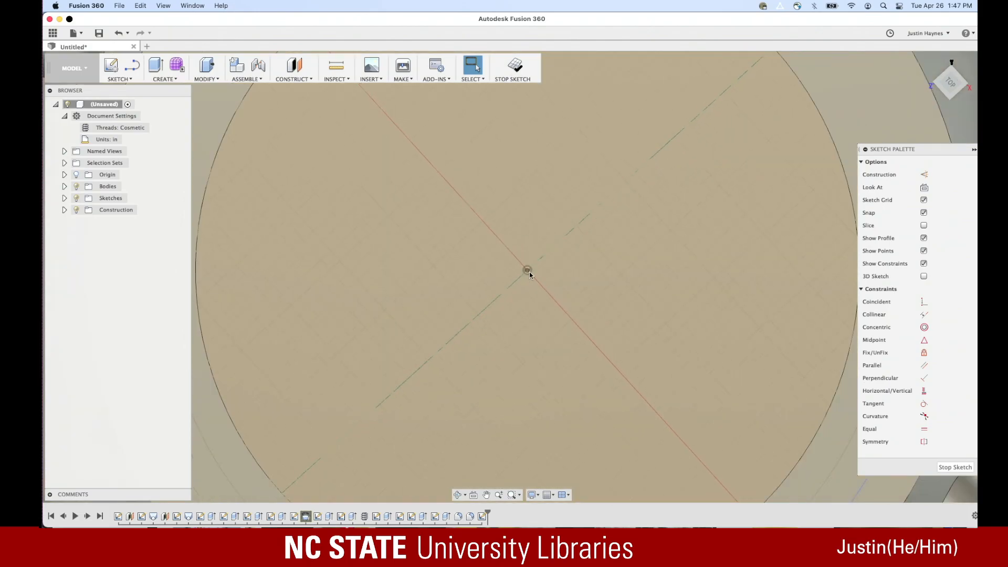
scroll(530, 274, down, 3)
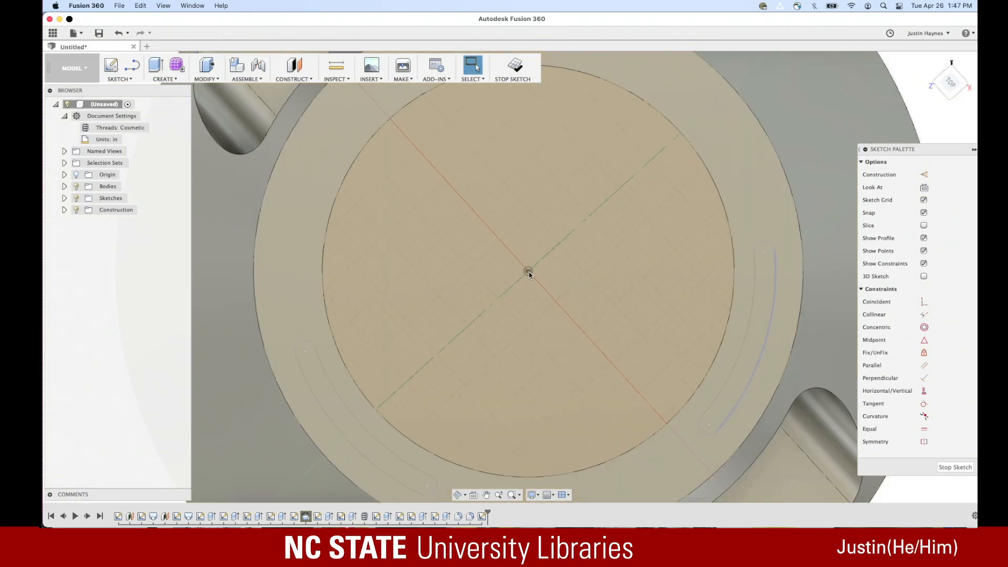
click(120, 78)
mouse_move(132, 121)
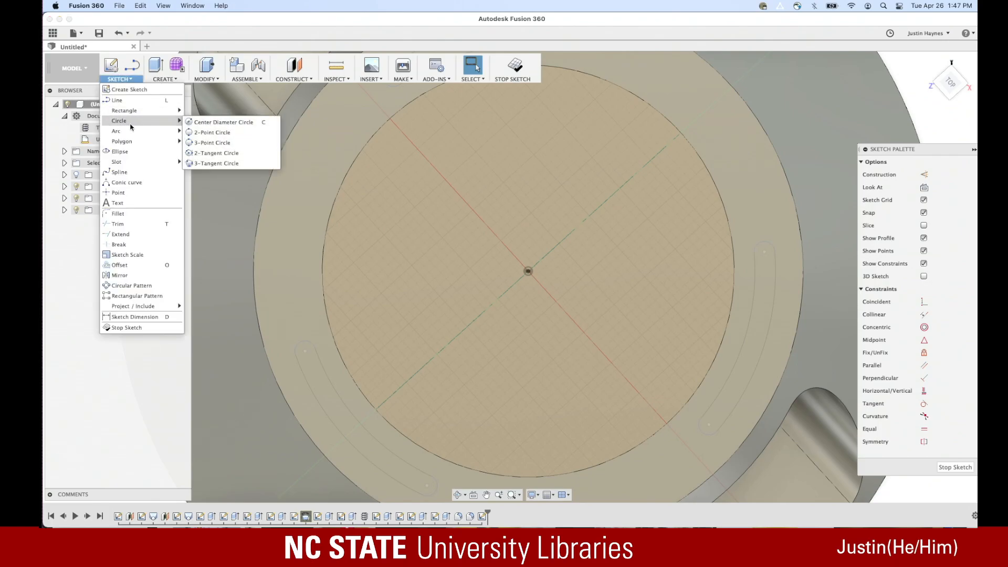
click(209, 128)
click(528, 272)
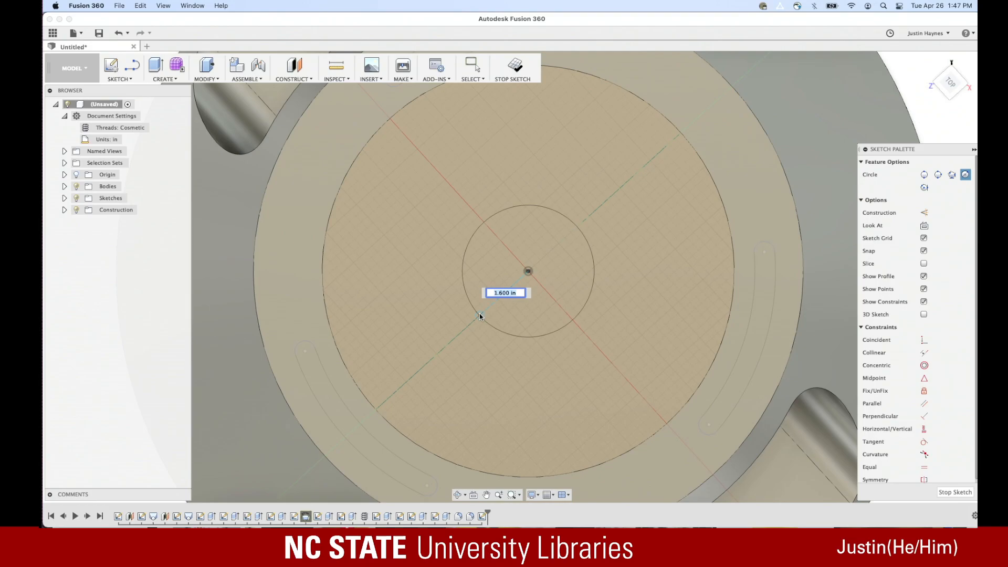
click(455, 344)
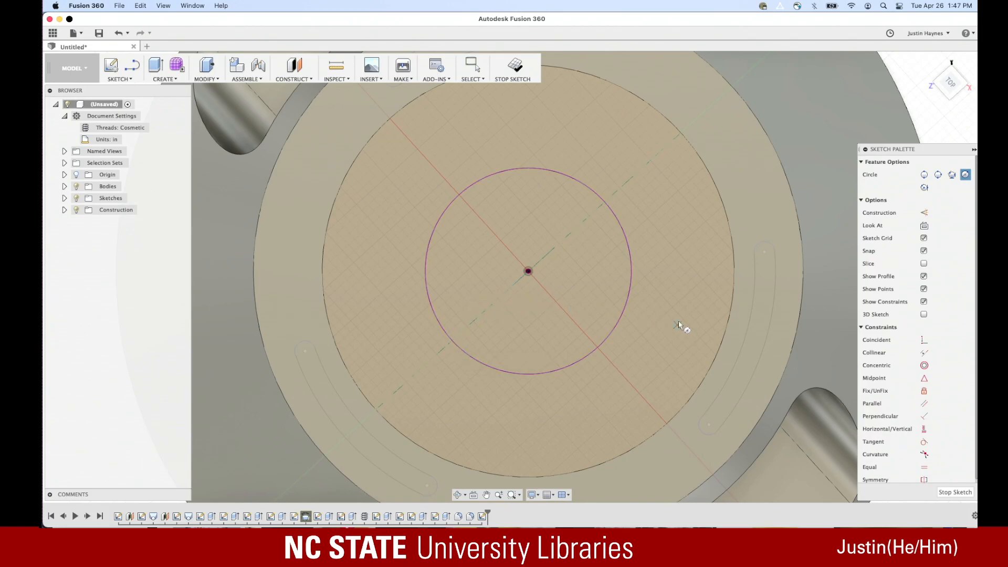
Offset the concentric circle outward by 0.25 in with the Offset tool
click(118, 78)
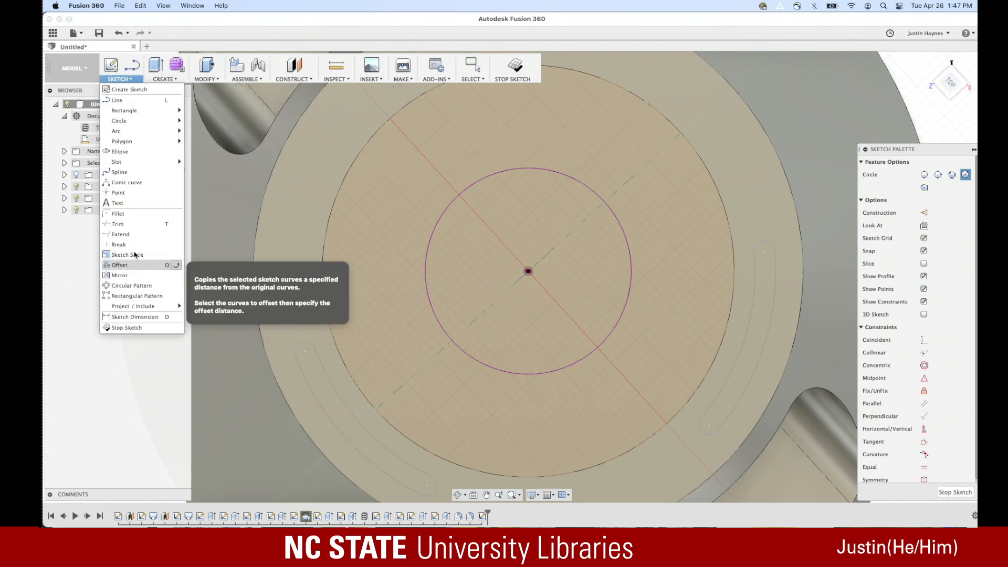
mouse_move(132, 134)
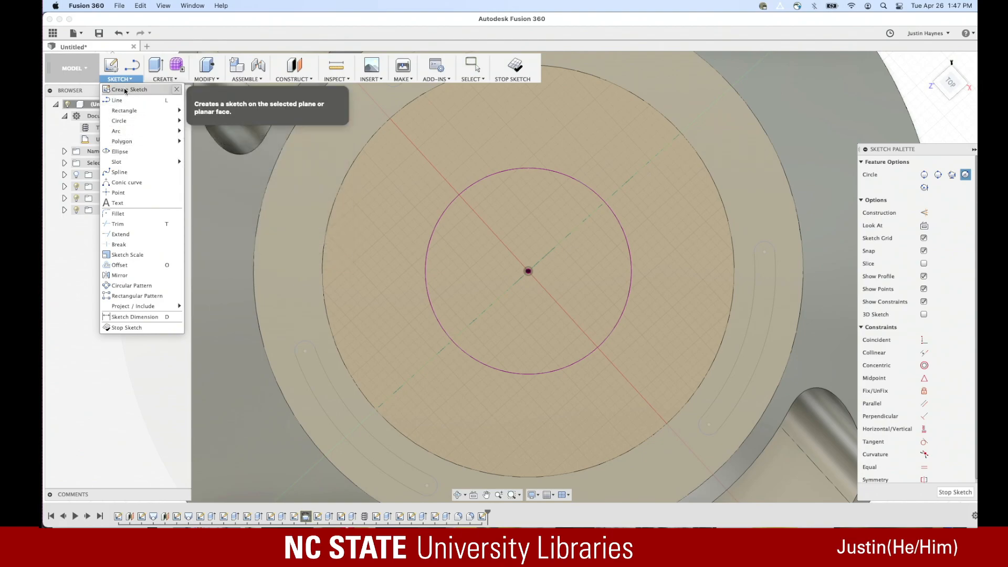
click(133, 269)
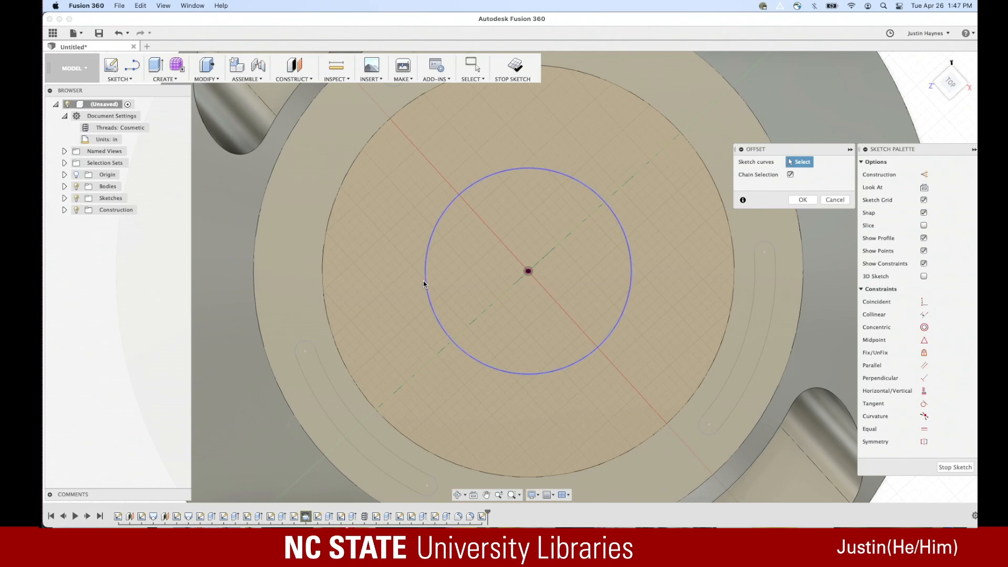
click(424, 279)
text(.5)
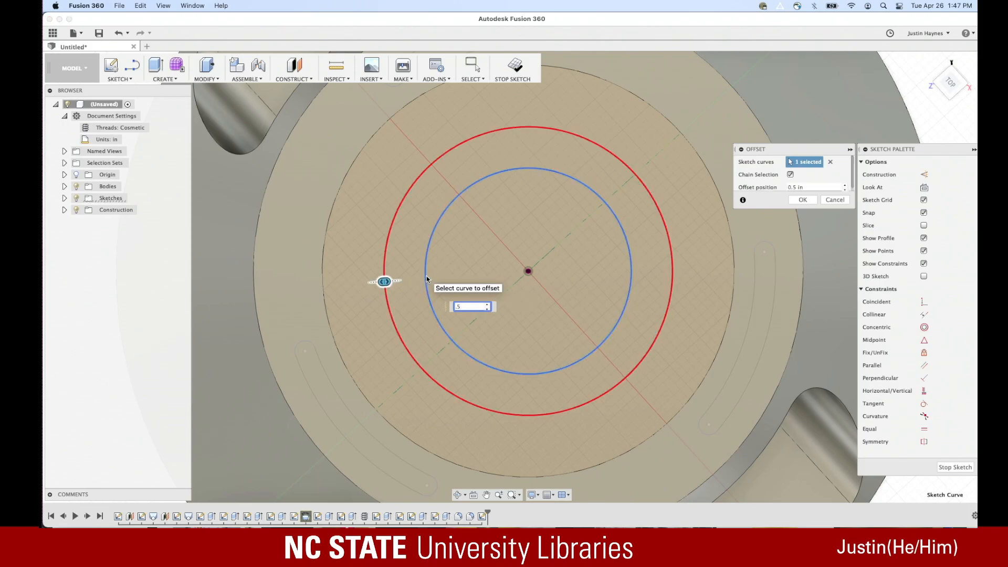
key(BackSpace)
text(25)
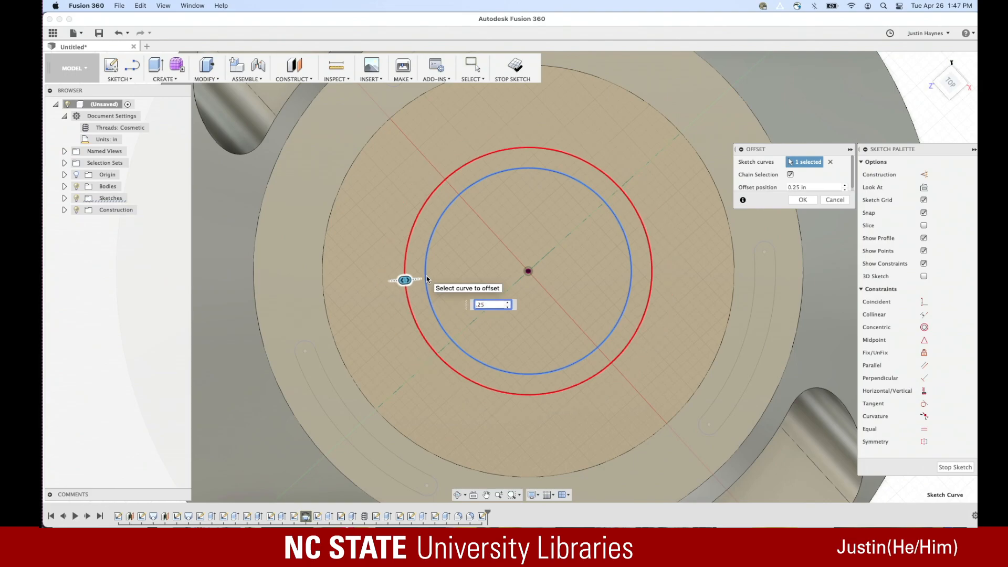
click(803, 200)
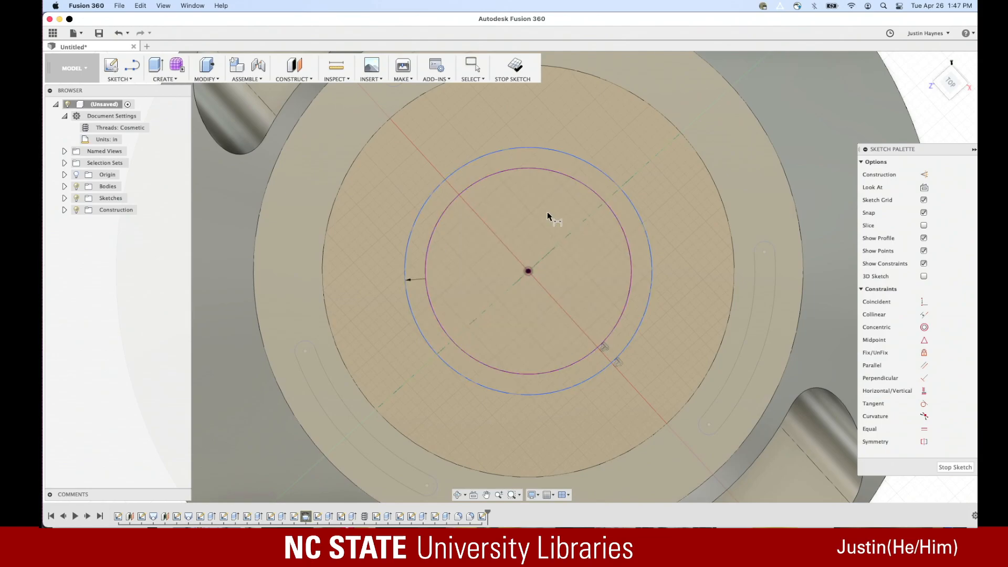
Dimension the inner circle's diameter at 2.5 in
click(589, 186)
click(625, 141)
key(Return)
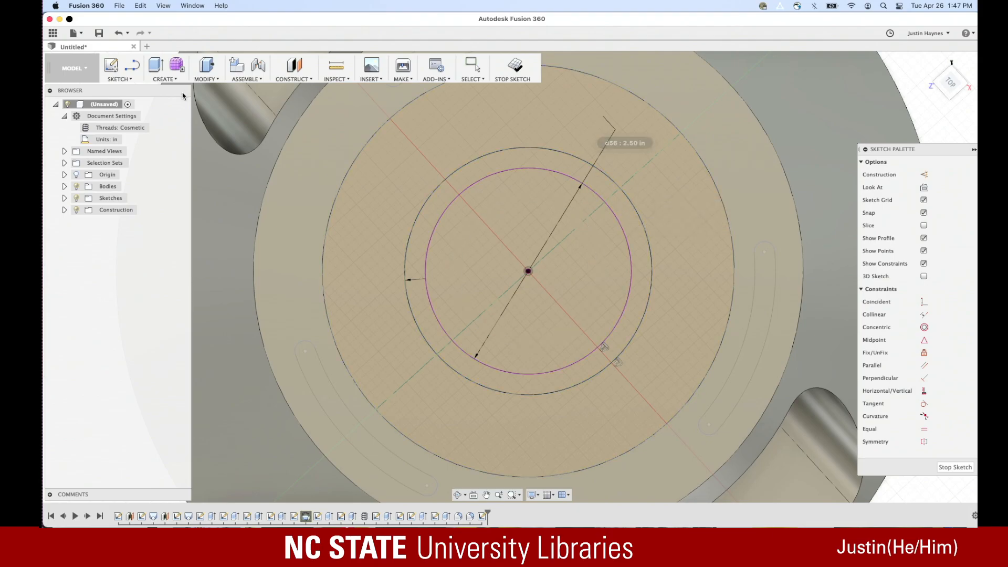
Extrude the narrow ring profile between the two circles 0.25 in upward, joined to the canister body
click(167, 80)
click(164, 105)
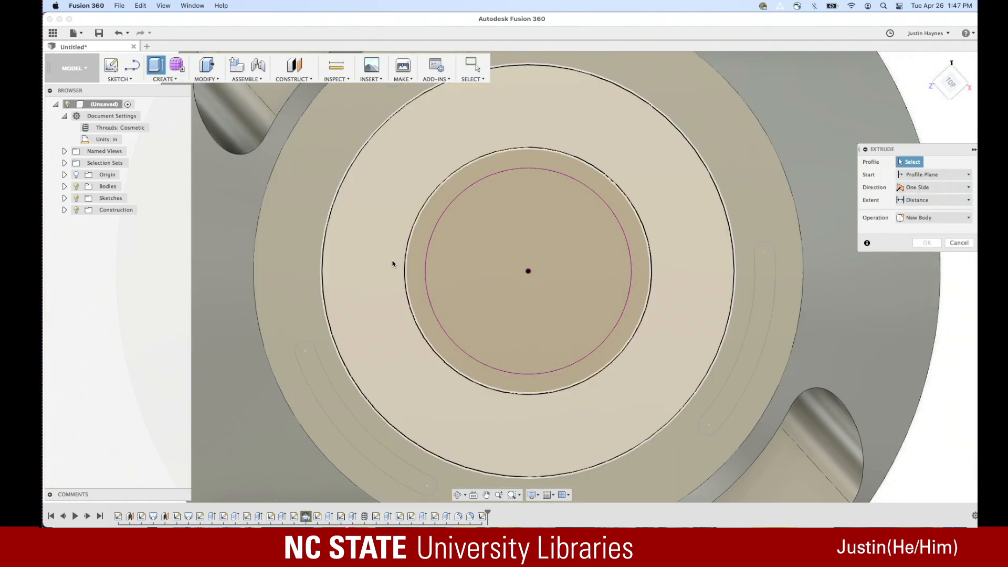
click(418, 279)
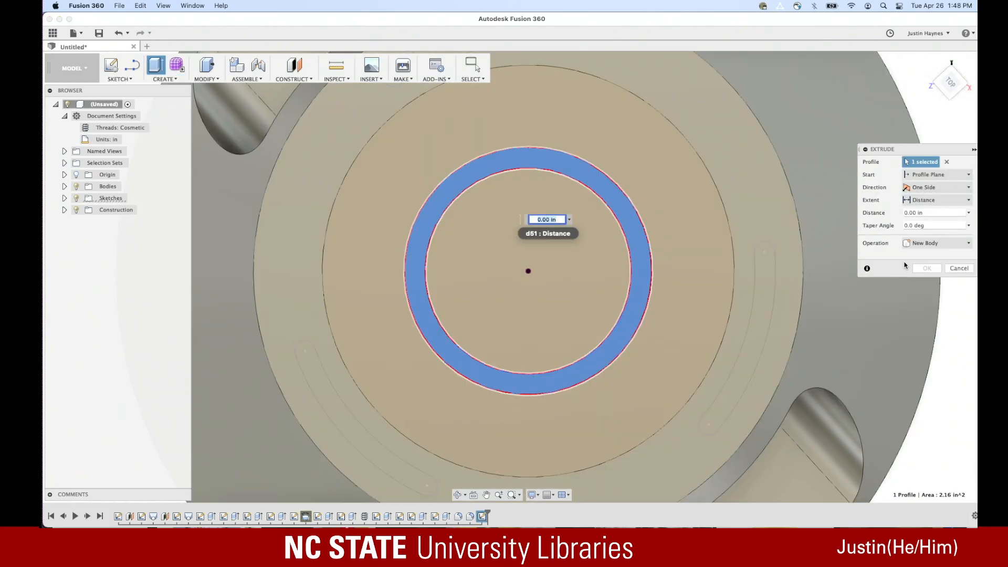
double_click(930, 212)
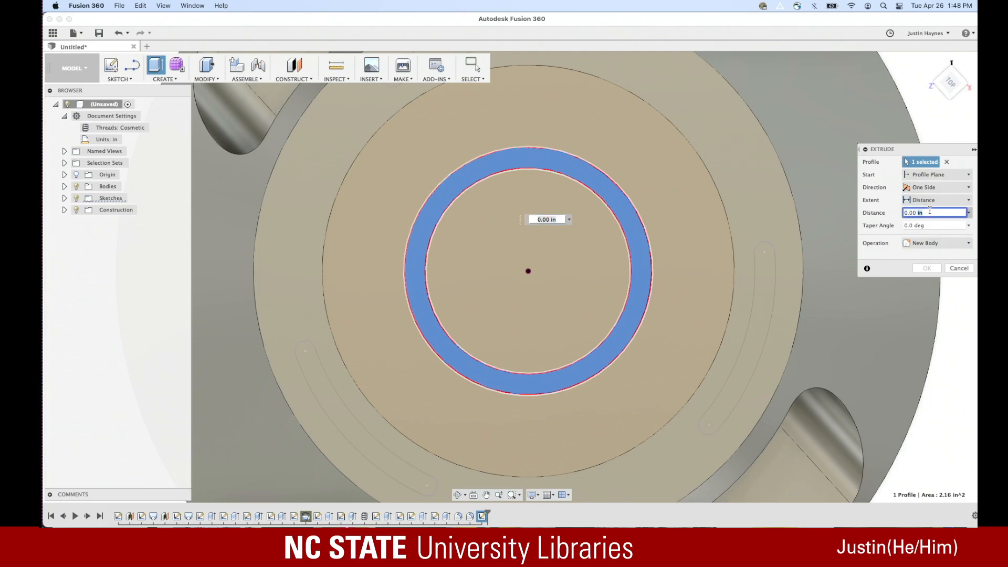
triple_click(930, 212)
key(BackSpace)
text(.25)
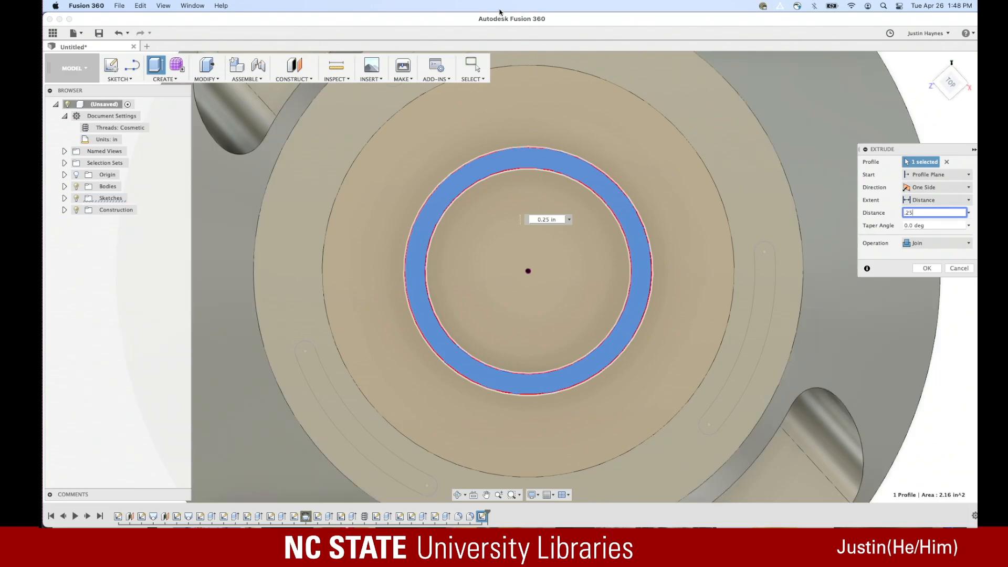
click(927, 268)
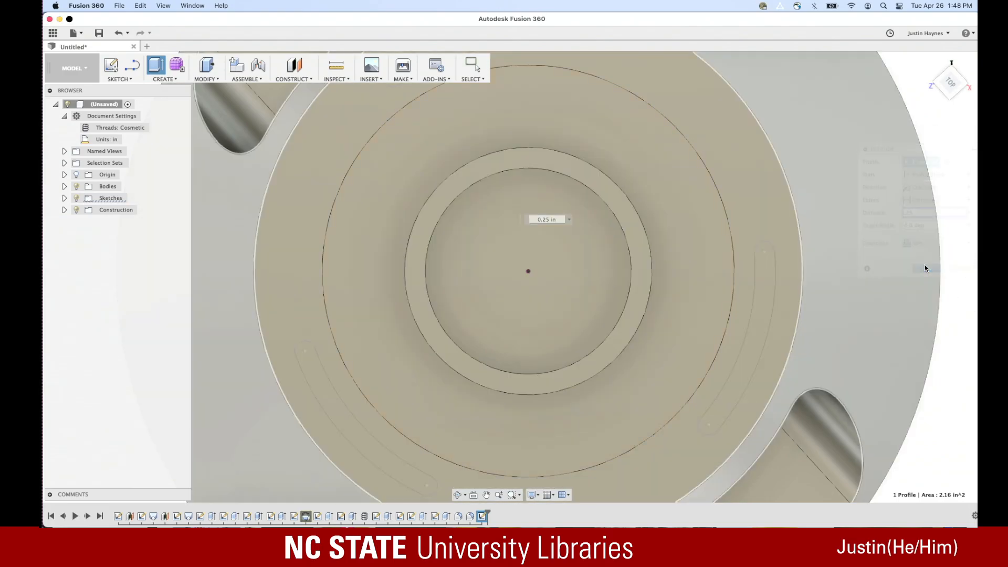
Add a cosmetic, full-length 2 1/2-4 UNC ANSI Unified thread to the small raised ring's inner wall
click(951, 100)
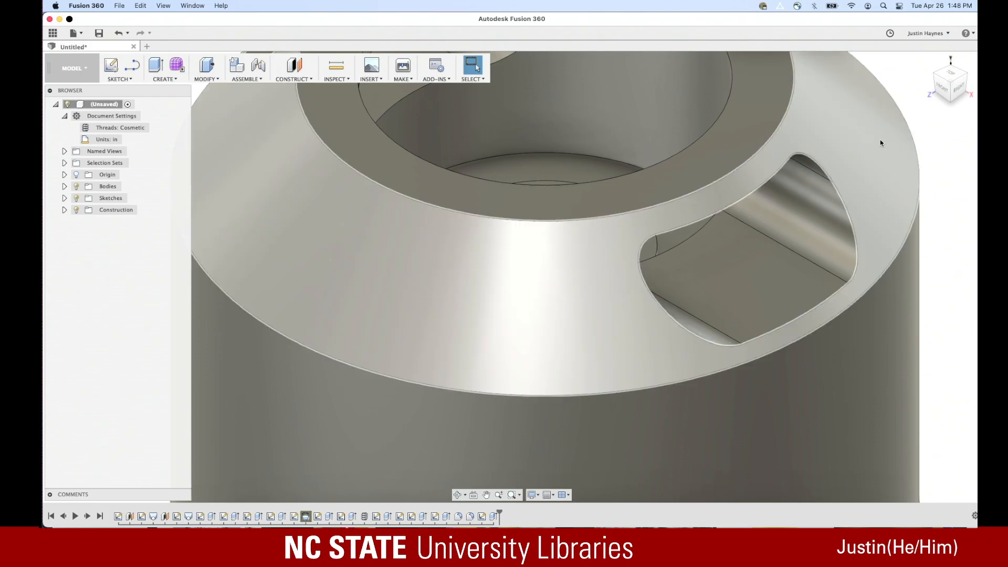
shift+middle_drag(948, 181, 963, 205)
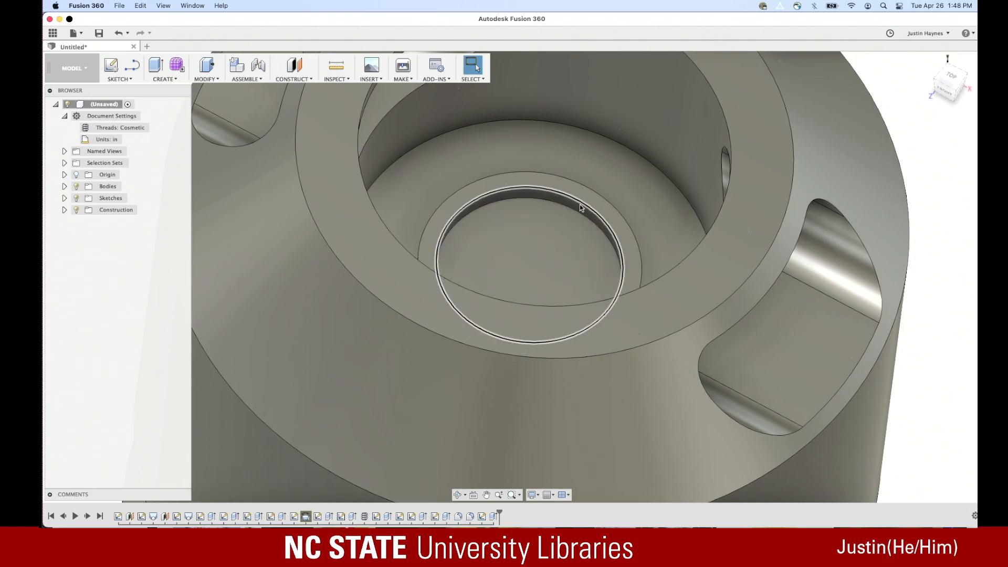
click(170, 80)
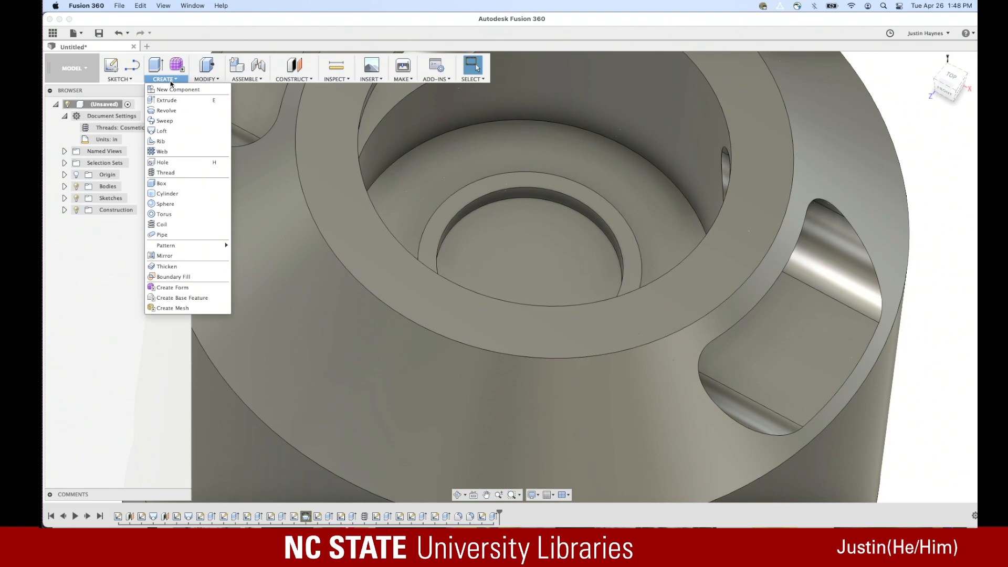
click(195, 172)
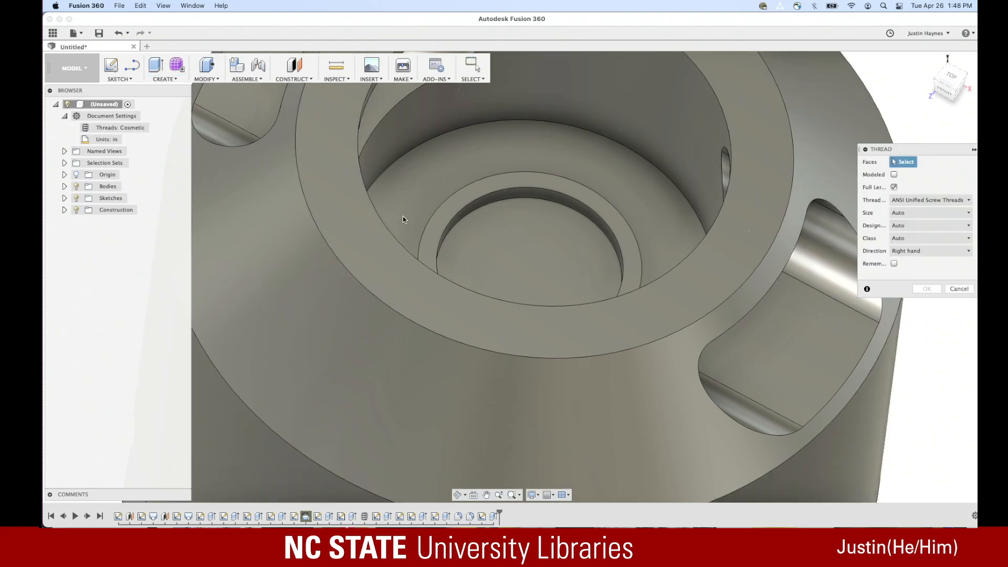
click(578, 207)
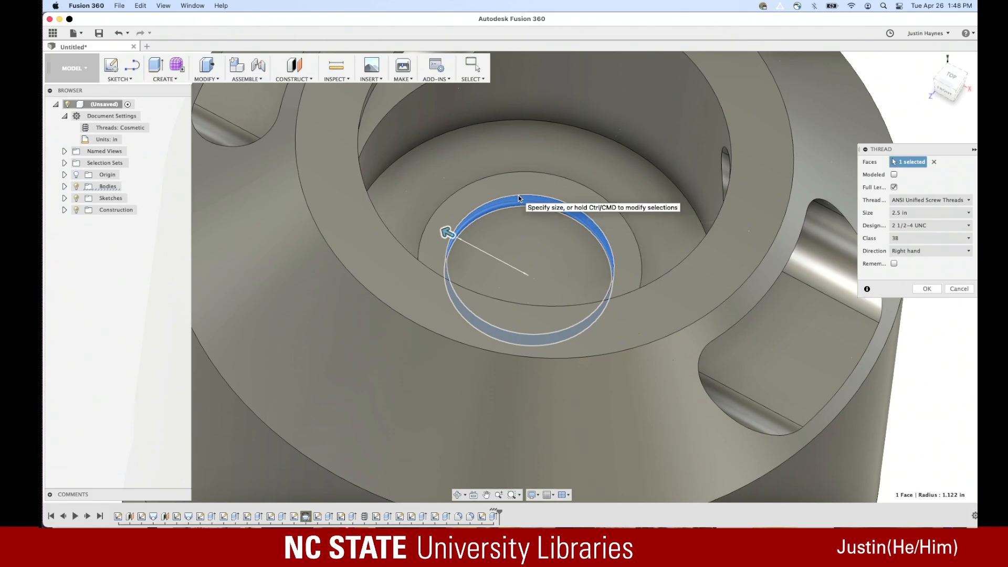
click(912, 290)
Sketch a center-diameter circle on the floor inside the threaded ring, from its center out to the ring's inner edge
scroll(602, 224, up, 5)
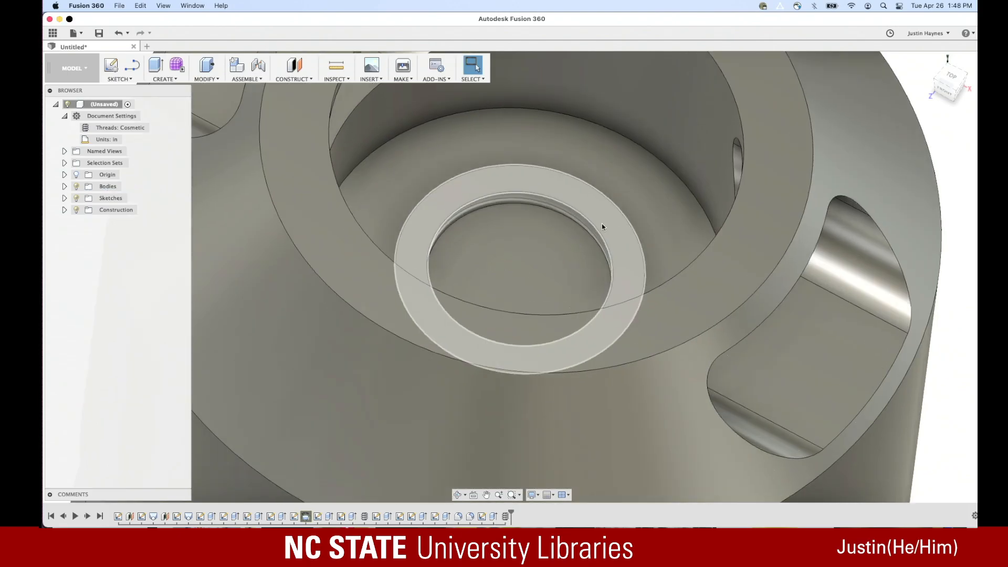
scroll(523, 227, down, 3)
scroll(430, 247, up, 6)
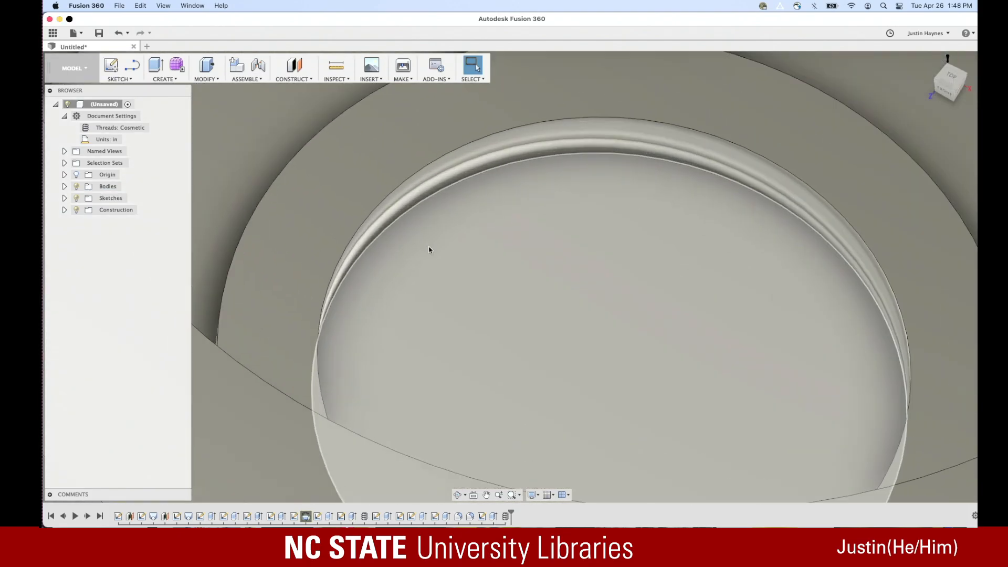
scroll(432, 250, down, 3)
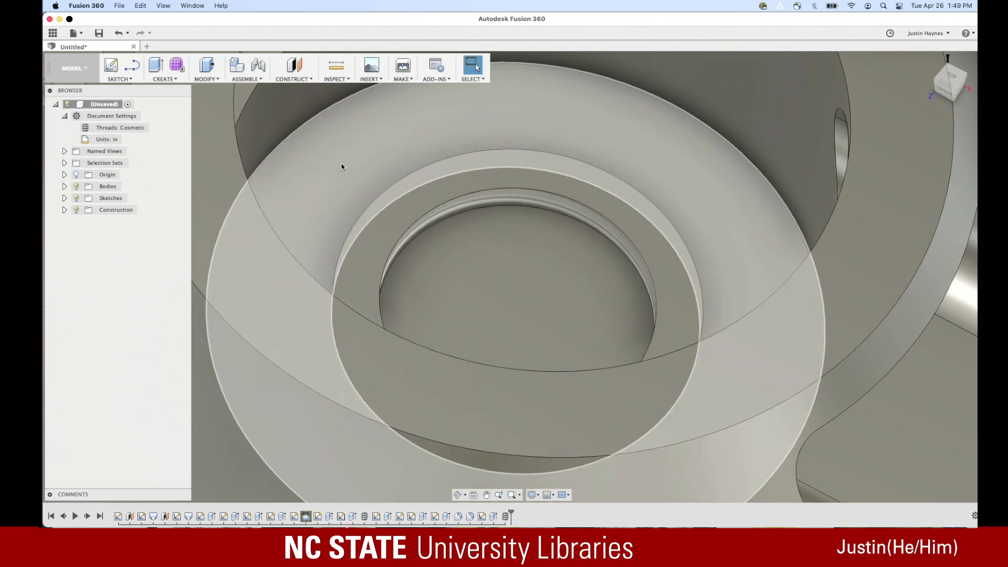
click(131, 80)
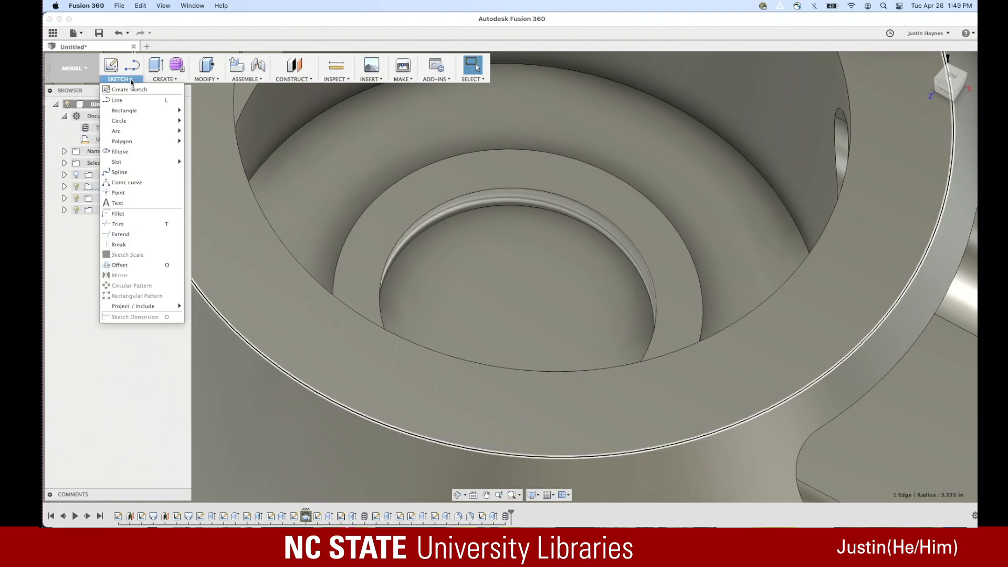
mouse_move(156, 128)
click(223, 122)
click(486, 234)
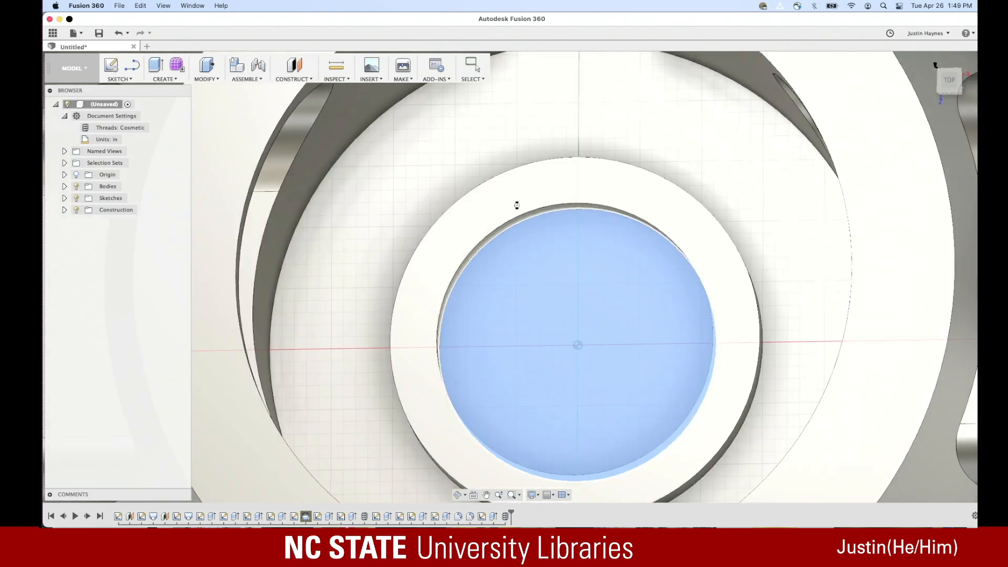
click(592, 347)
click(731, 347)
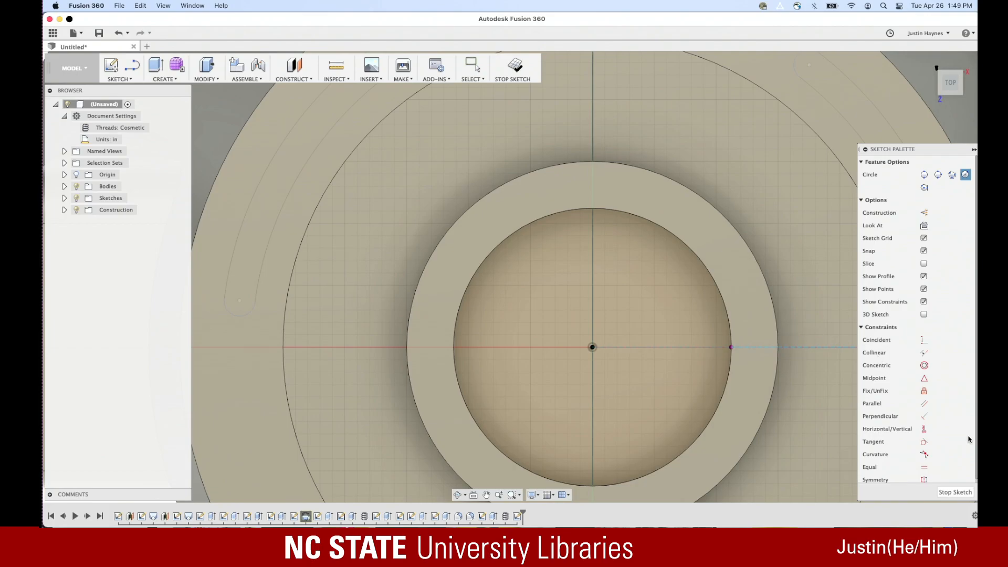
key(Escape)
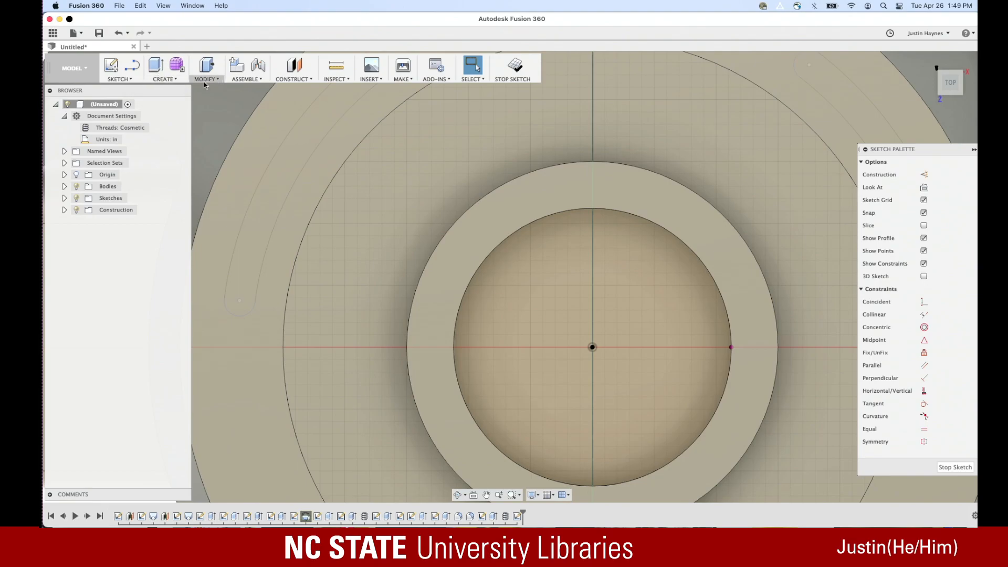
Extrude the circular profile inside the threaded ring 1.5 in upward as a central post, joined to the body
click(165, 78)
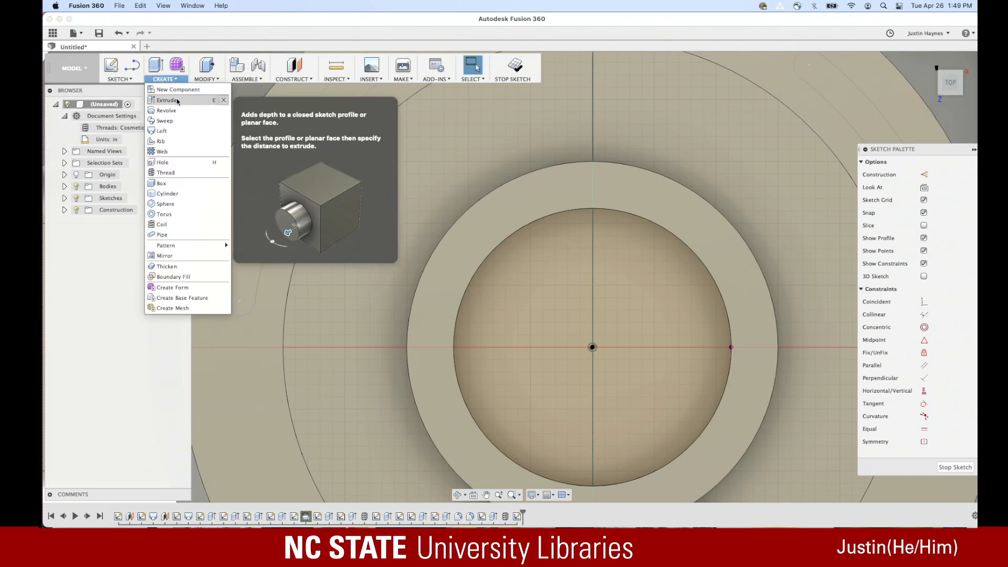
click(178, 100)
click(510, 268)
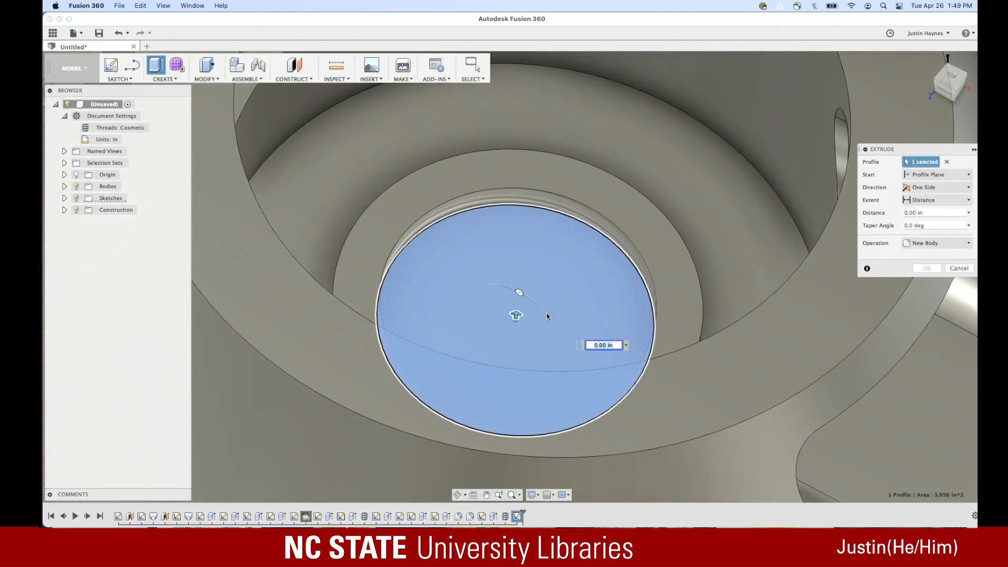
text(2)
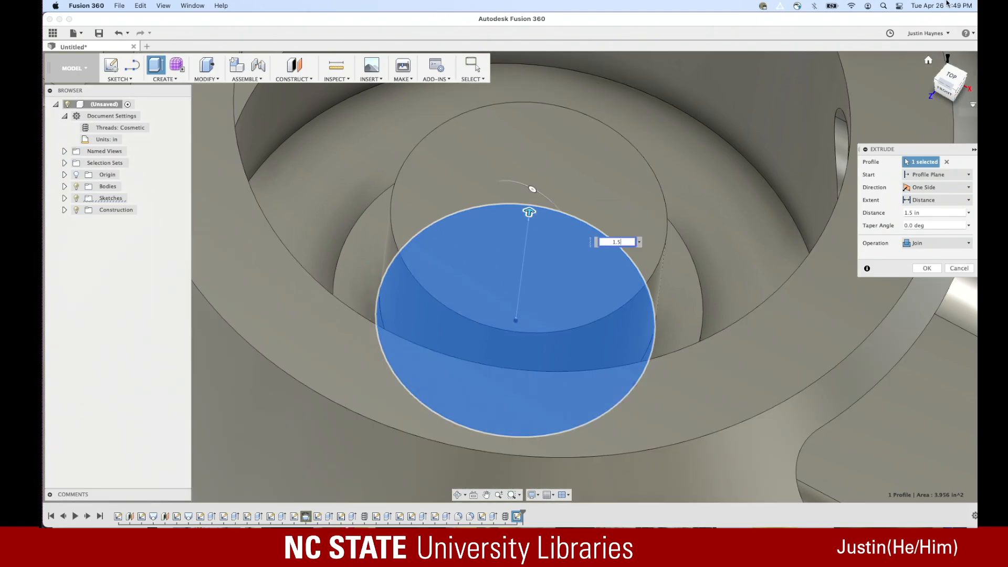
click(959, 94)
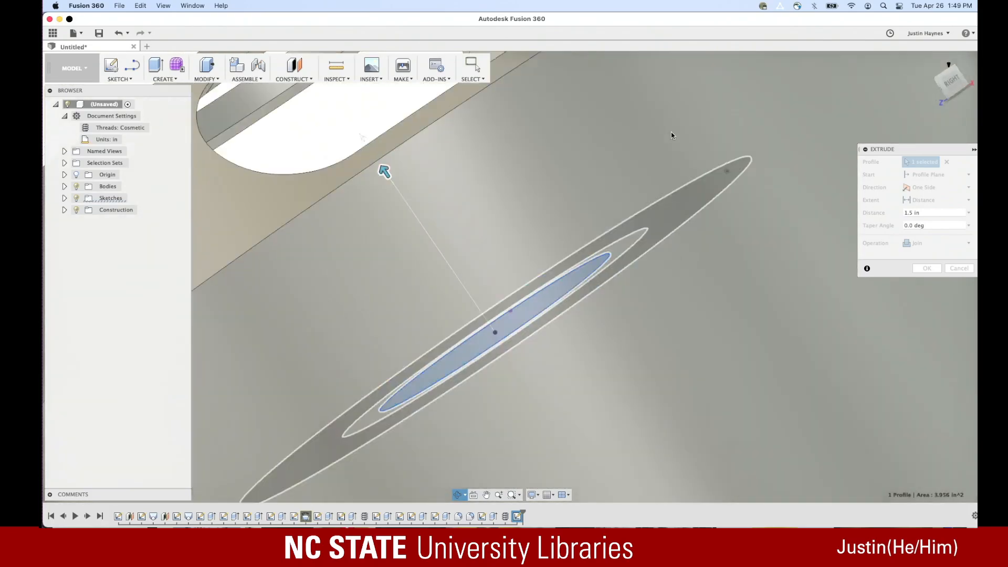
shift+middle_drag(671, 132, 718, 176)
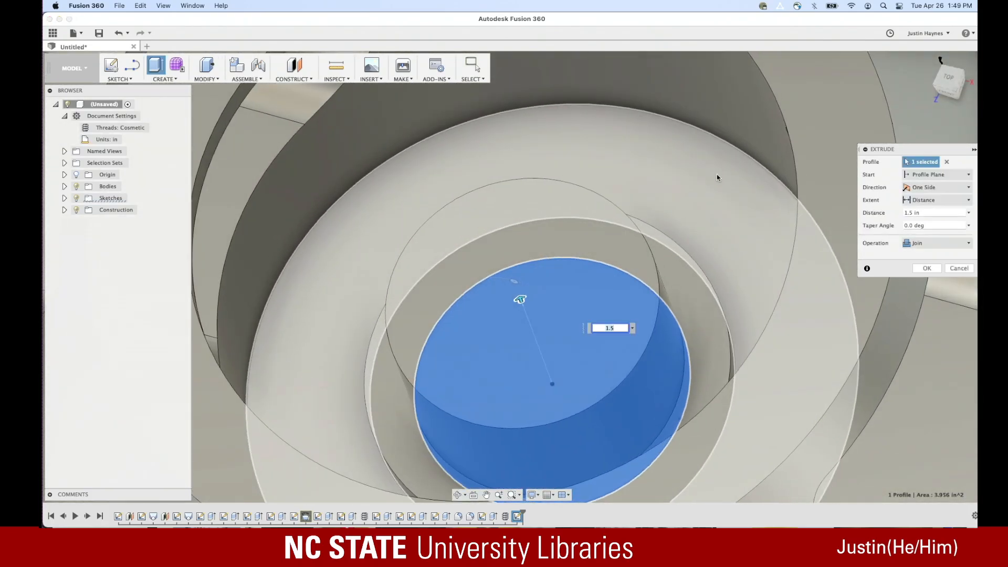
scroll(598, 233, up, 5)
scroll(598, 233, down, 5)
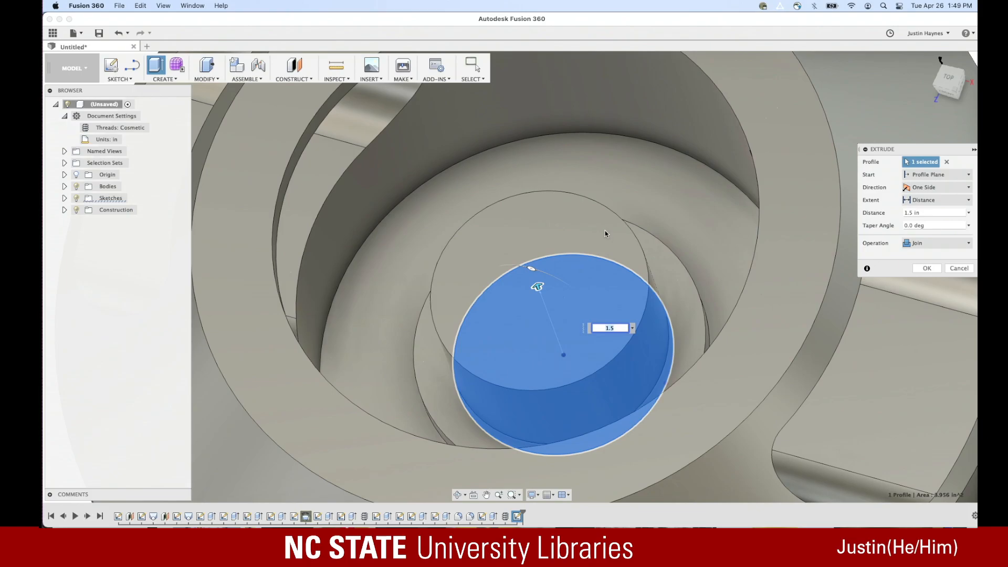
Fillet the top edge of the central post with a 0.25 in radius
click(205, 79)
click(208, 100)
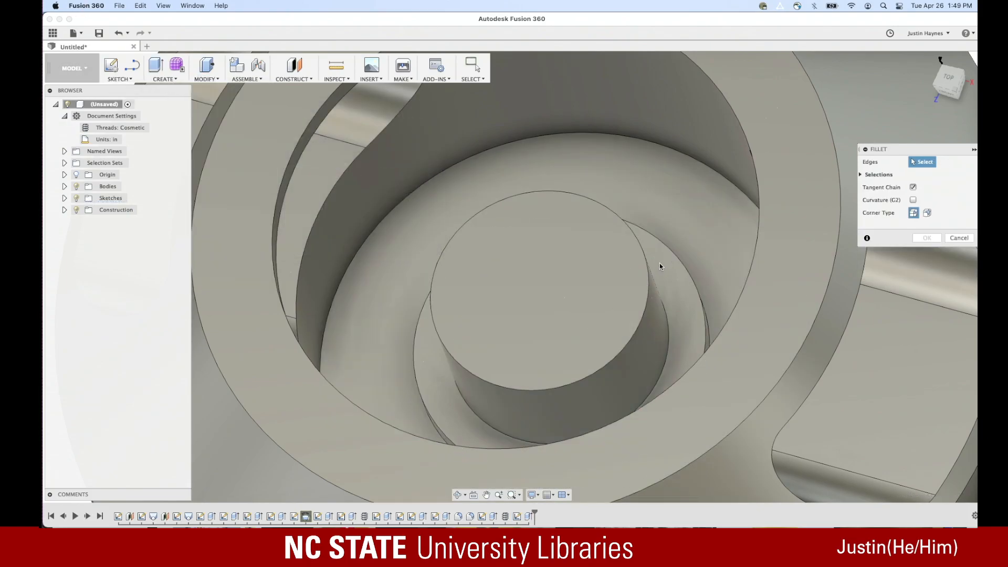
click(642, 248)
text(.2)
key(Return)
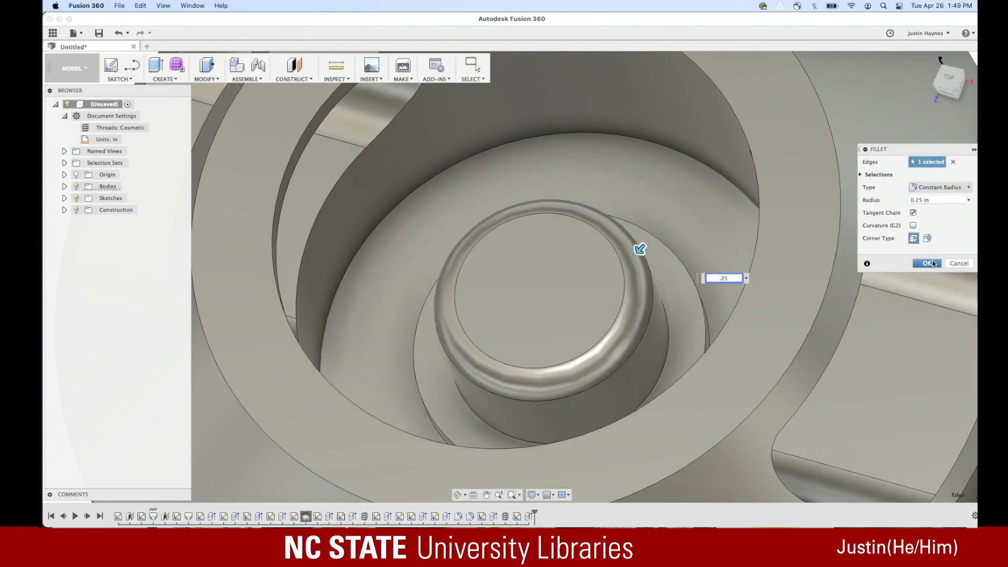
click(927, 263)
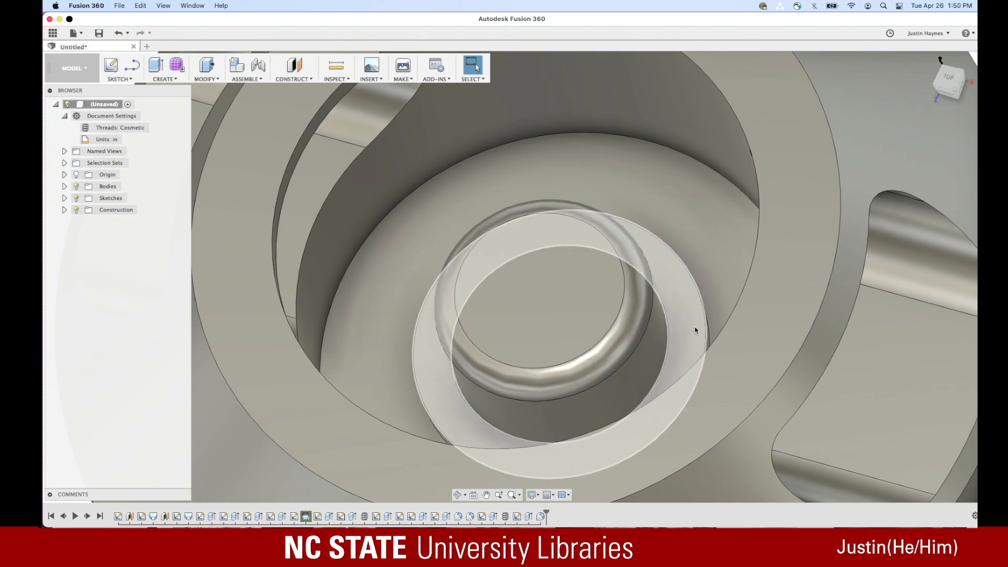
Sketch a center-diameter circle about 1.5 in across on the central post's top face, centered on the post
click(165, 78)
click(119, 79)
click(120, 79)
click(120, 79)
mouse_move(132, 122)
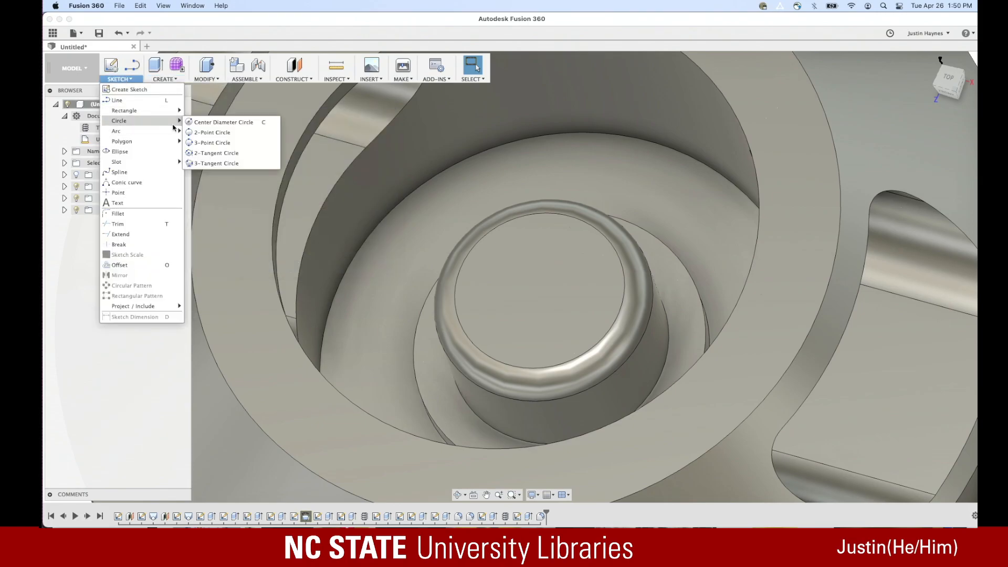
click(223, 121)
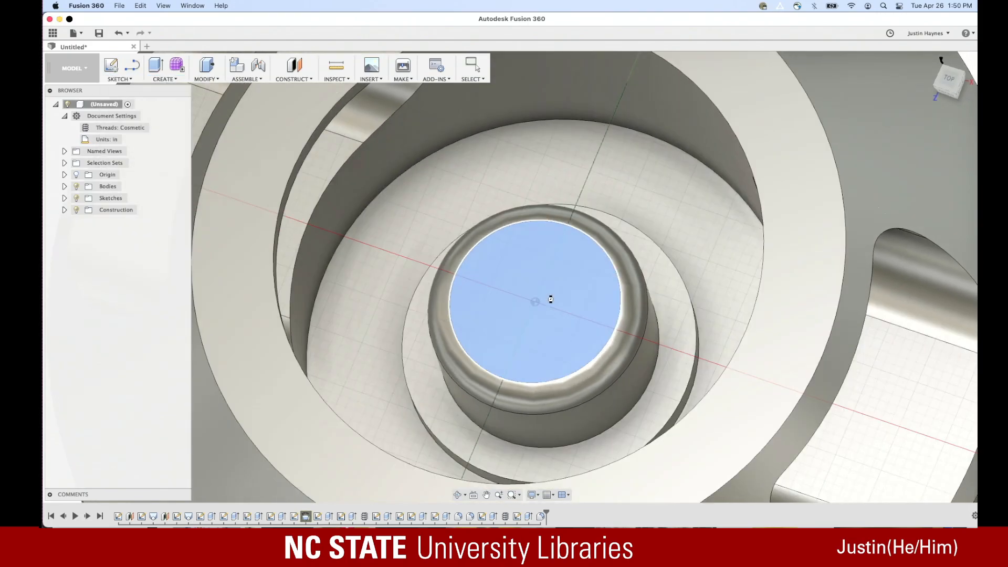
click(550, 299)
click(523, 279)
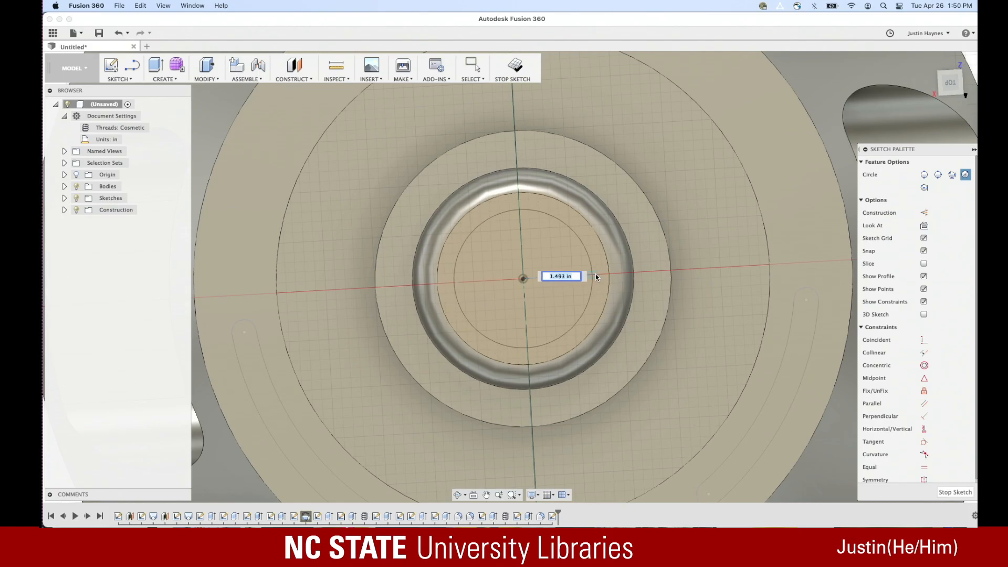
click(599, 276)
Dimension the new circle on the post's top face to a 1.5 in diameter
key(d)
click(593, 261)
click(649, 187)
text(1.5)
key(Return)
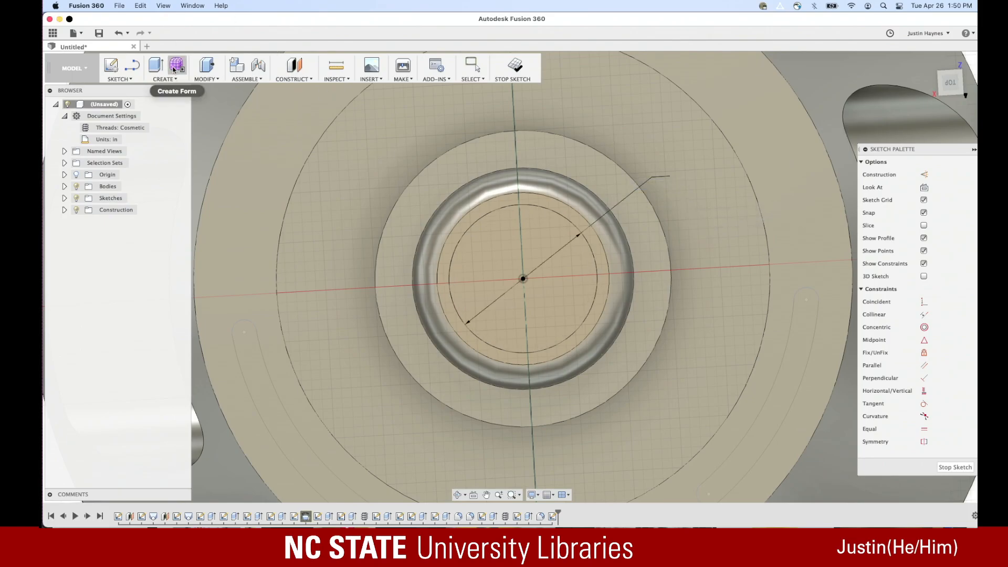
Extrude the 1.5 in circle -0.5 in as a cut to form a round pocket in the post's top
click(164, 78)
click(186, 105)
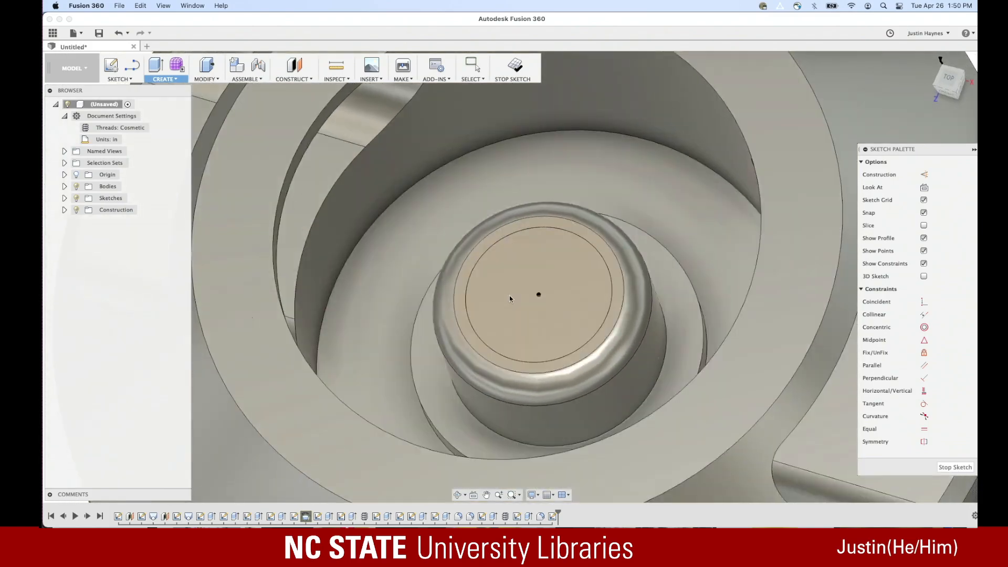
click(530, 297)
key(BackSpace)
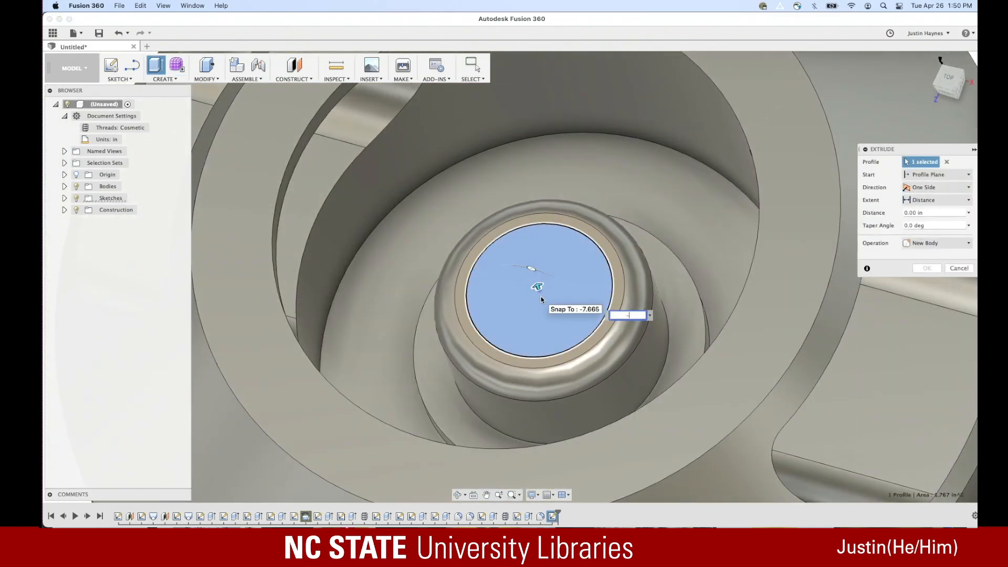
text(-.5)
key(Return)
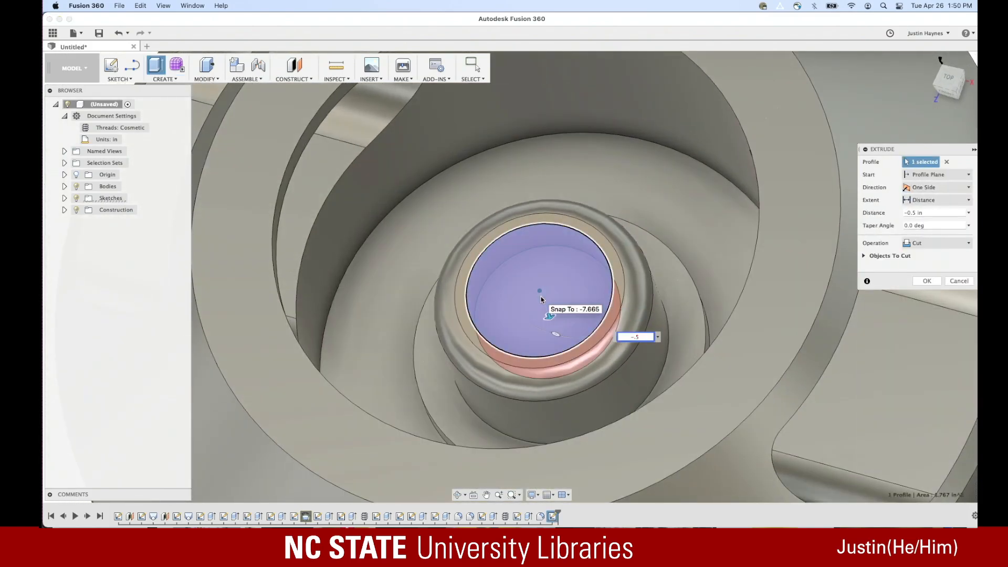
click(920, 280)
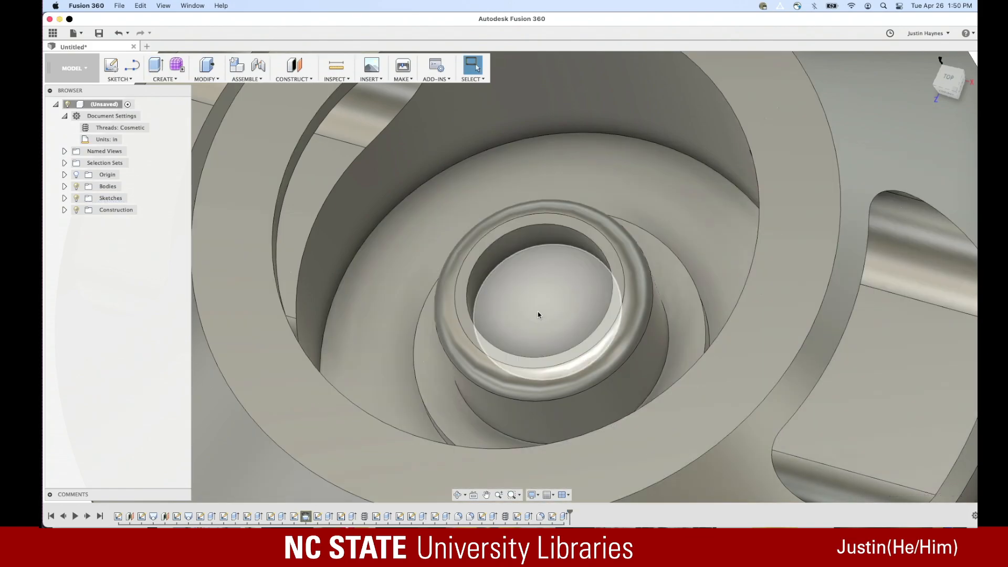
Sketch a center-diameter circle about 0.52 in across on the pocket's floor, centered on the post axis
click(135, 78)
mouse_move(132, 121)
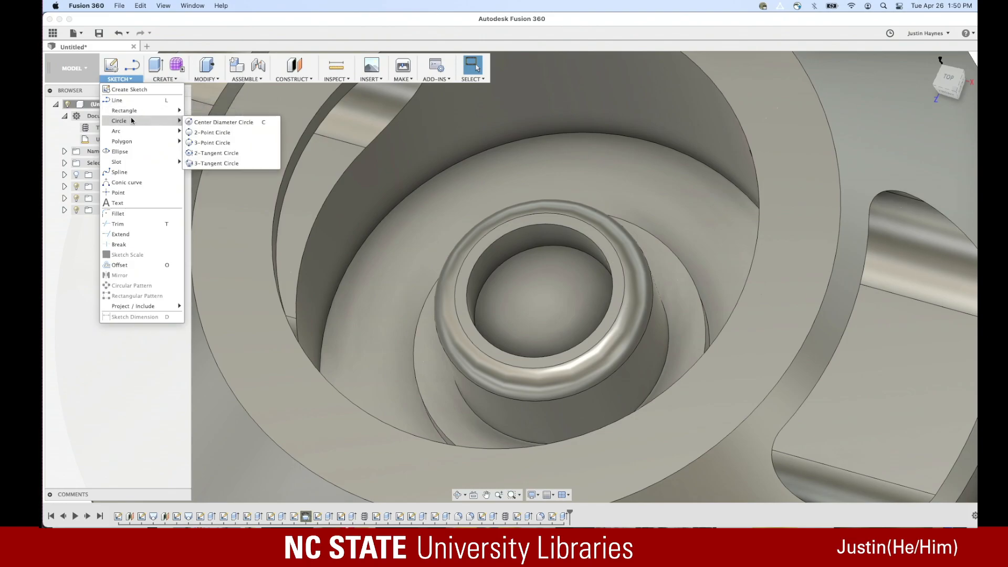
click(565, 318)
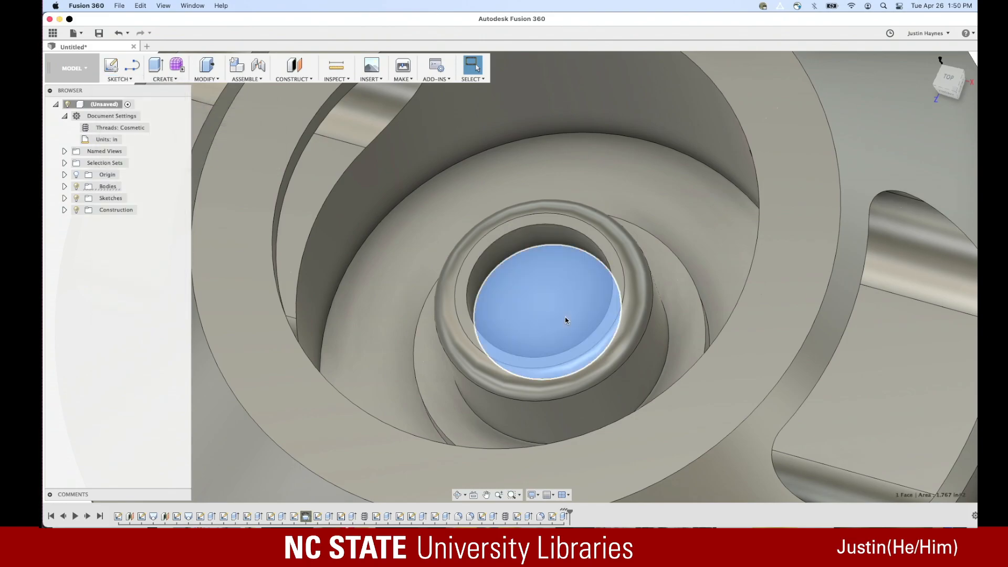
click(131, 79)
mouse_move(164, 122)
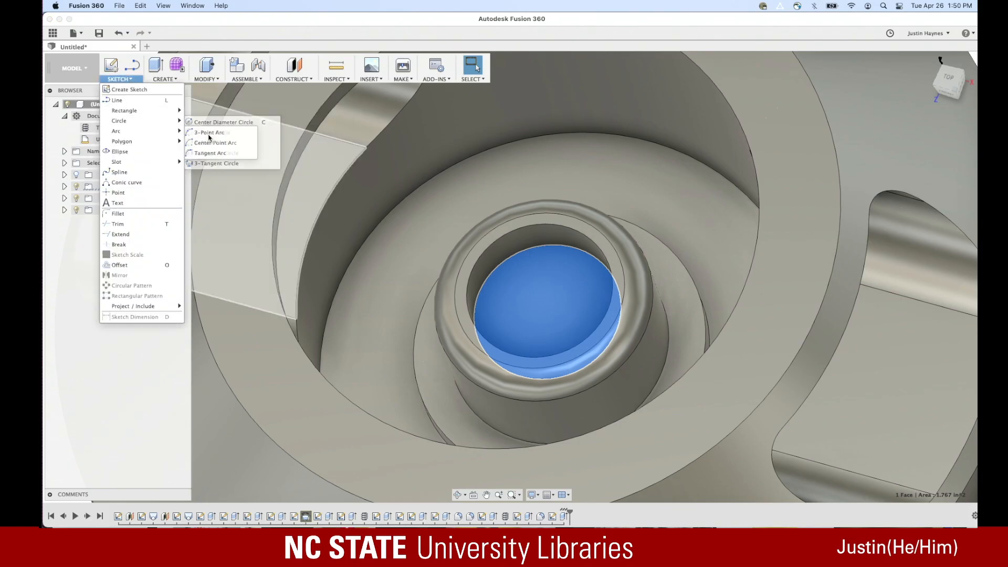
click(223, 122)
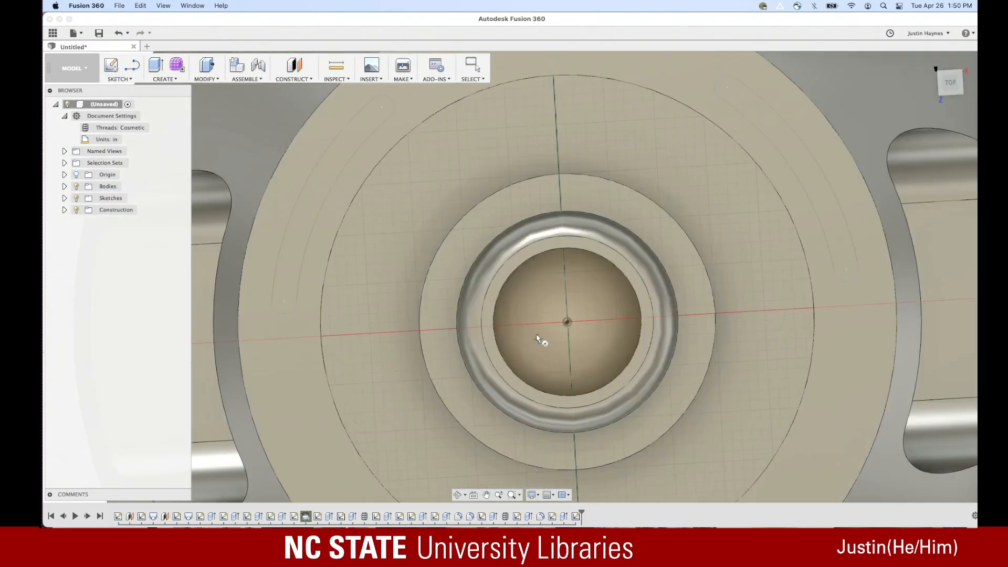
click(568, 322)
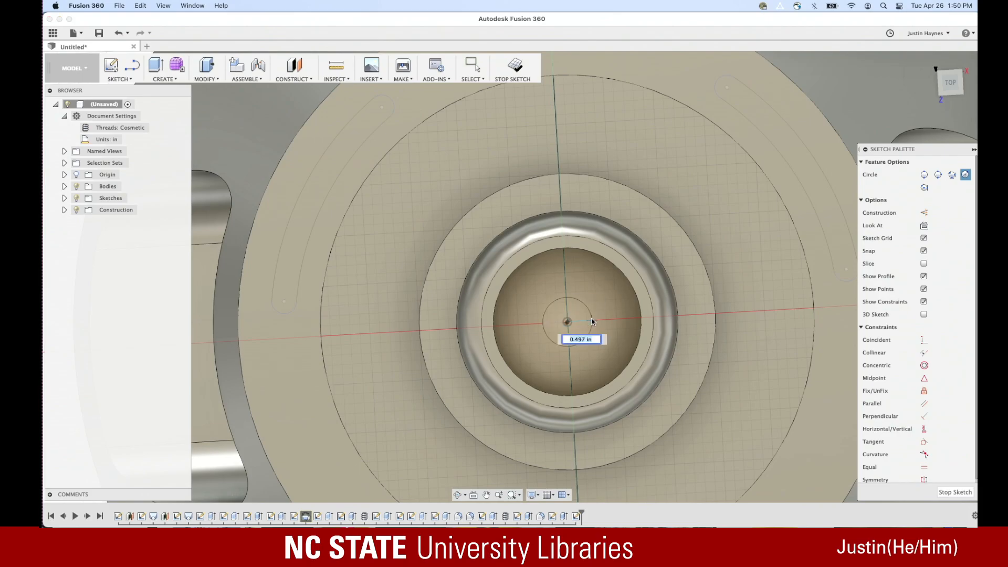
click(593, 321)
Dimension the small circle on the pocket floor to a 0.5 in diameter and finish the sketch
key(d)
click(588, 304)
click(686, 277)
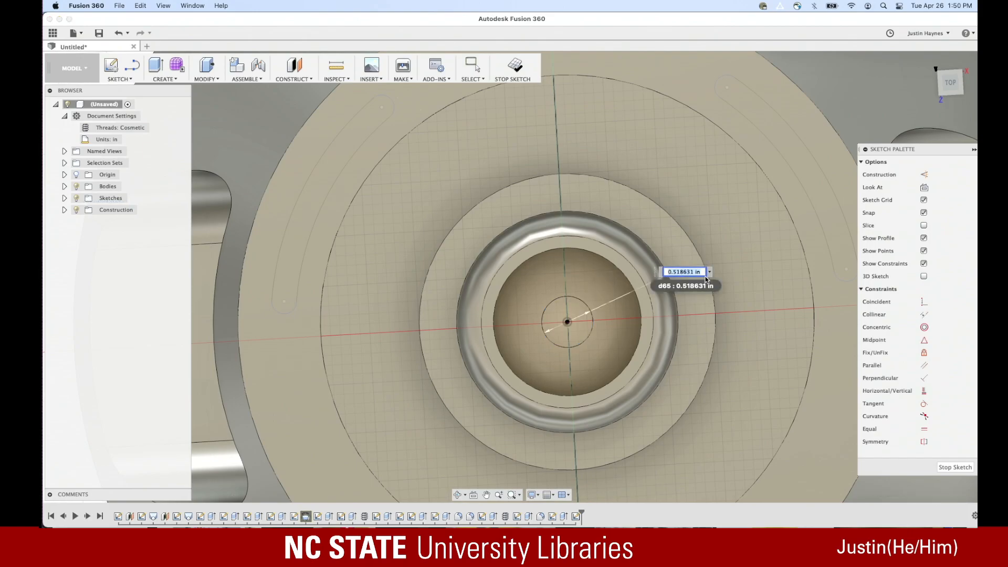
key(Return)
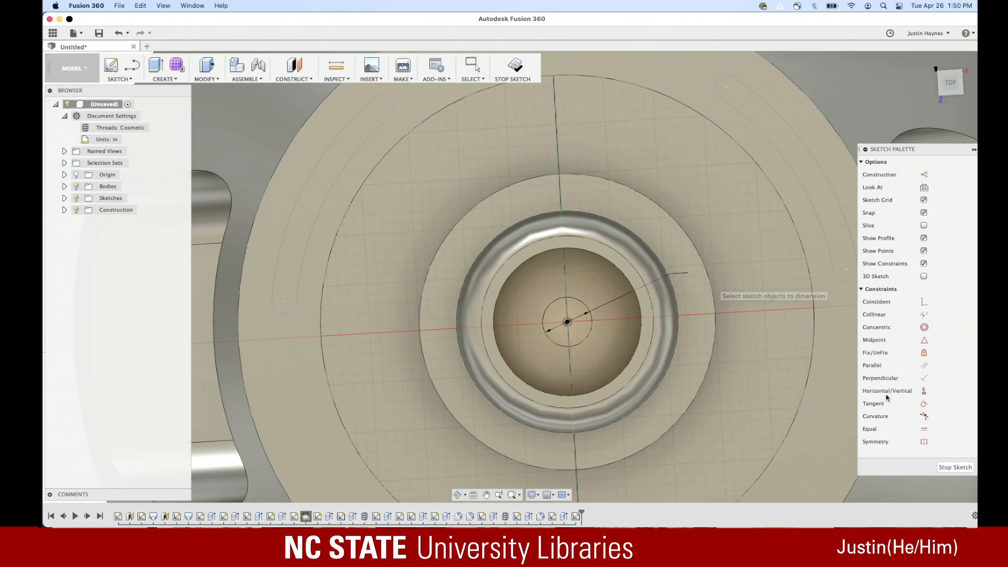
click(956, 467)
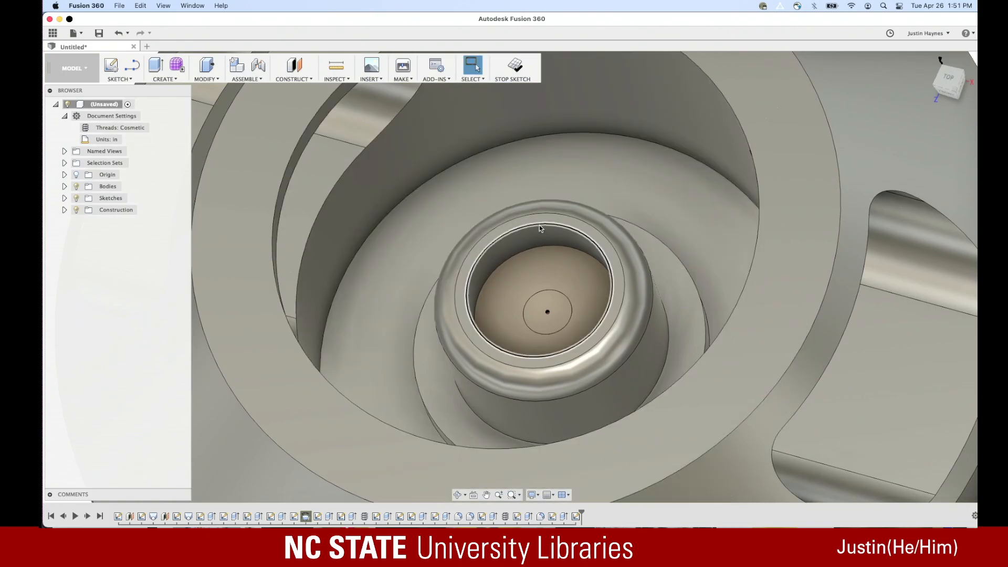
Extrude the small circle 0.5 in upward as a pin in the post's pocket, joined to the body
click(165, 79)
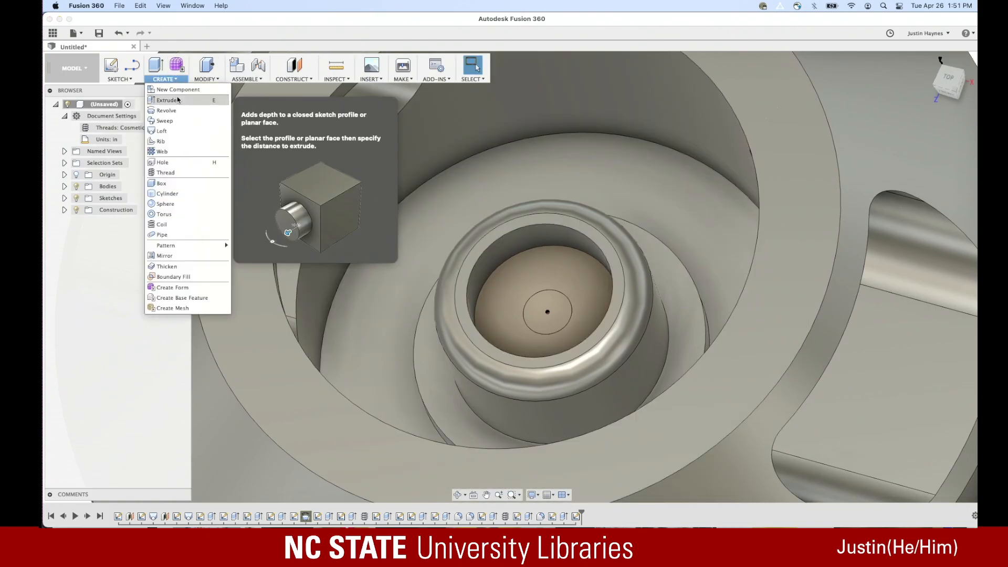
click(173, 100)
click(546, 316)
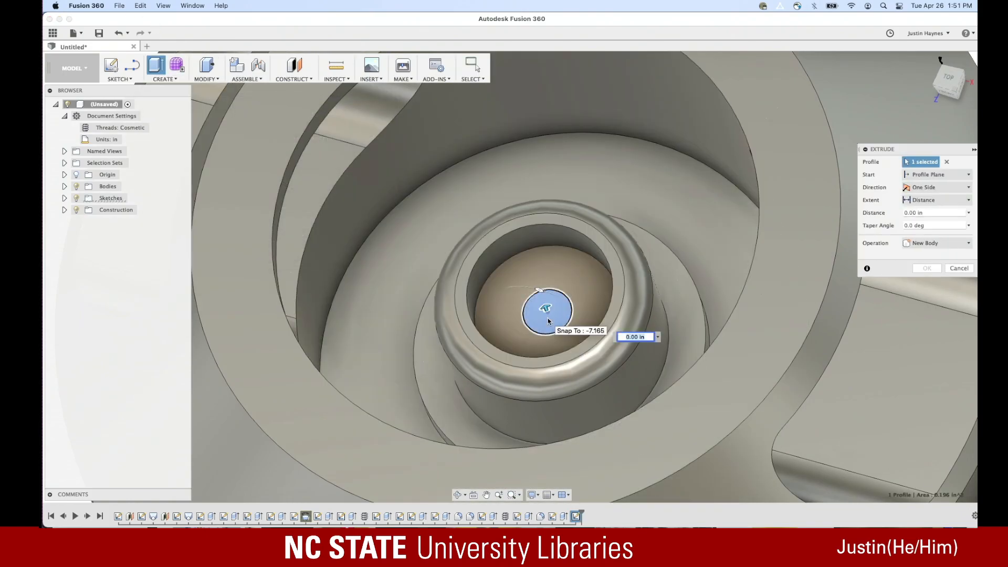
key(BackSpace)
text(.5)
key(Tab)
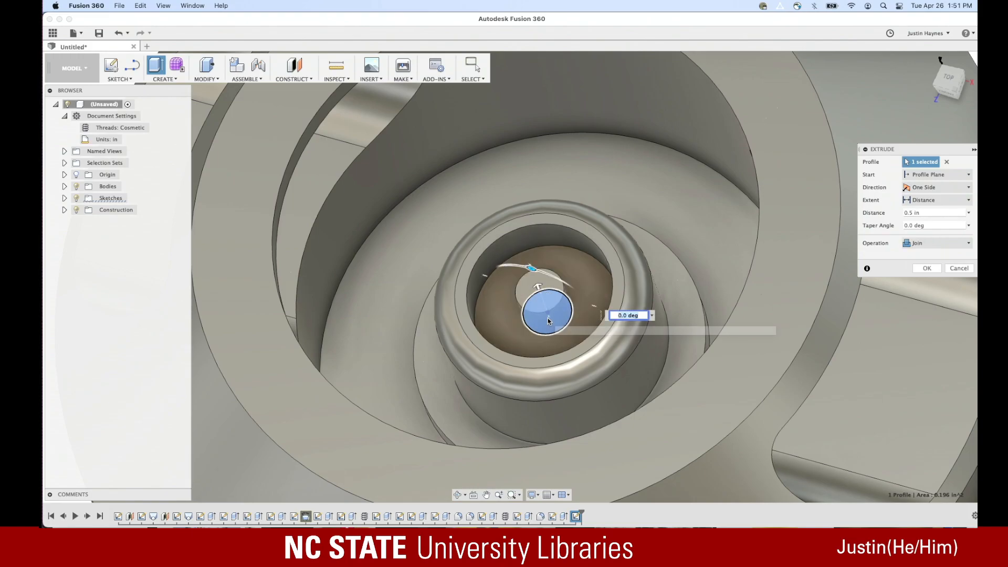
click(925, 269)
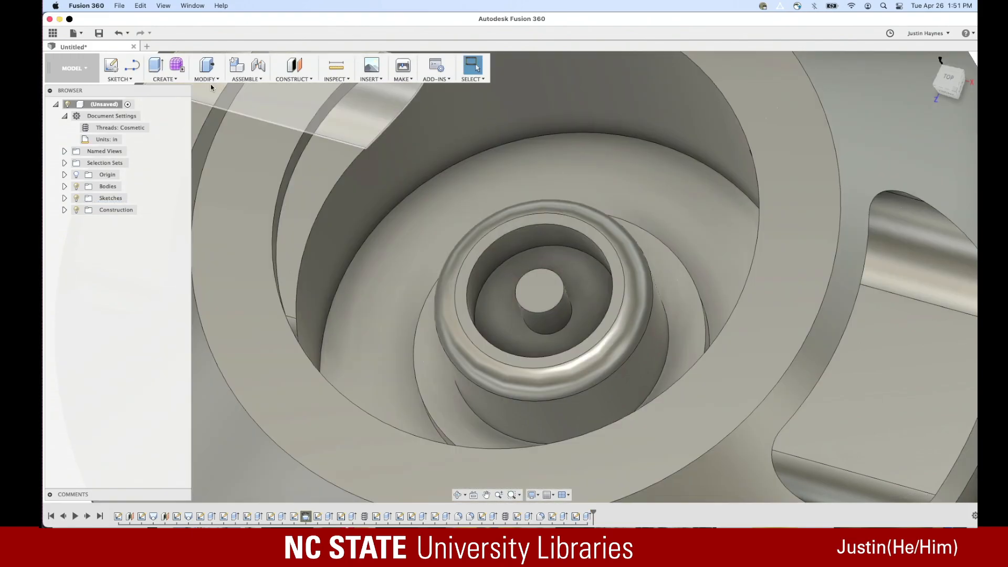
Chamfer the pin's top edge with equal distance, trying 0.25 in and 0.125 in before settling on 0.0625 in
click(207, 68)
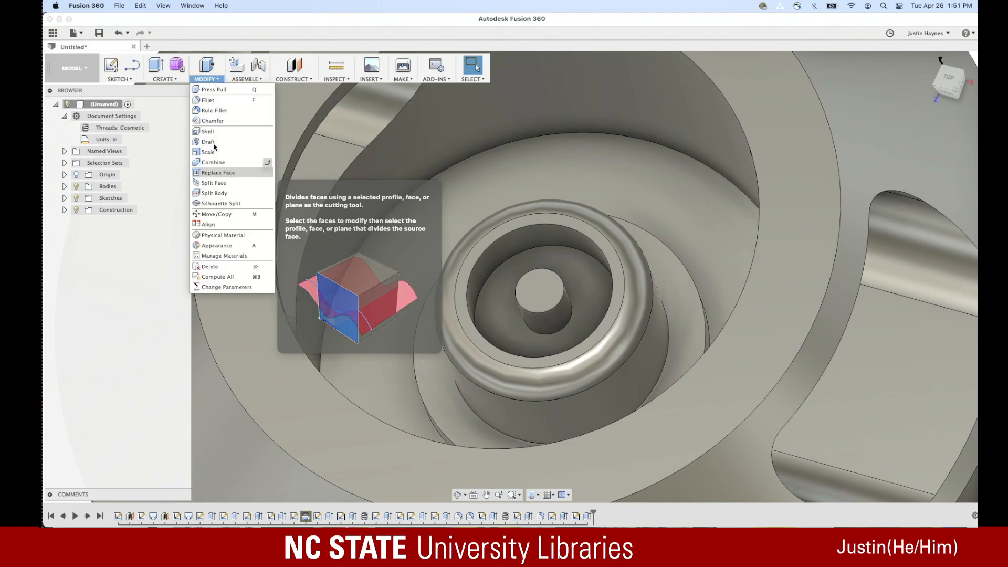
click(212, 120)
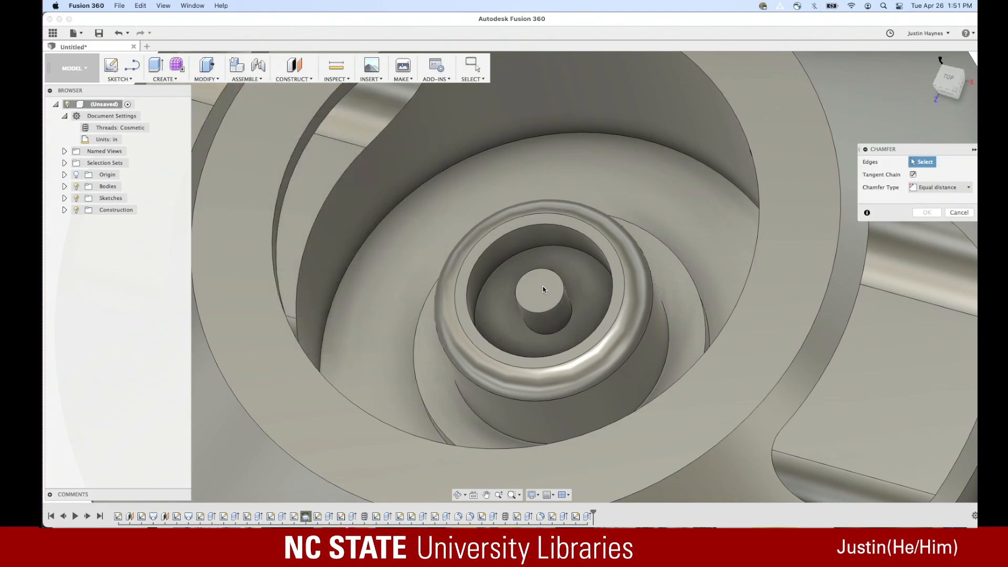
click(562, 281)
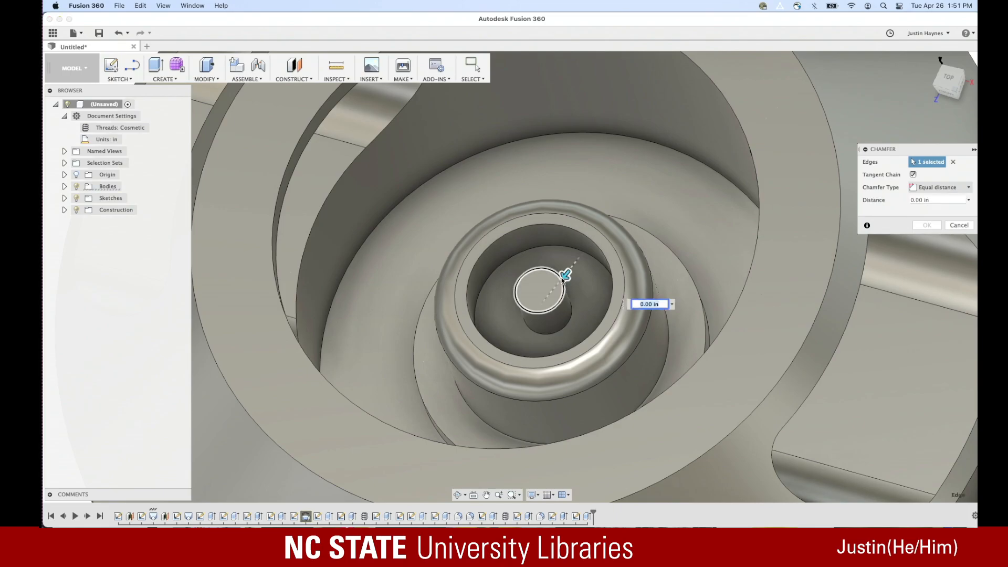
text(.2)
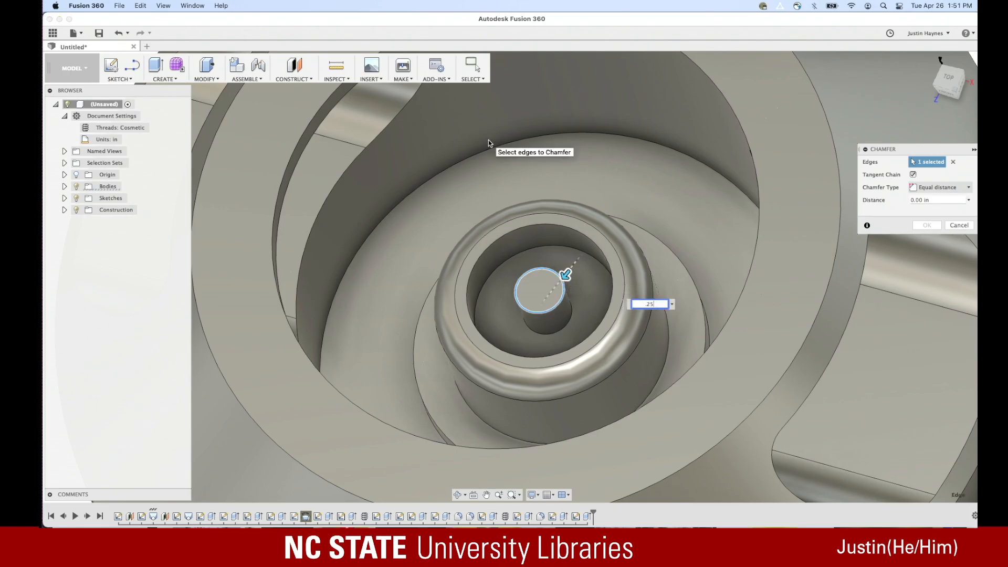
text(5)
key(Return)
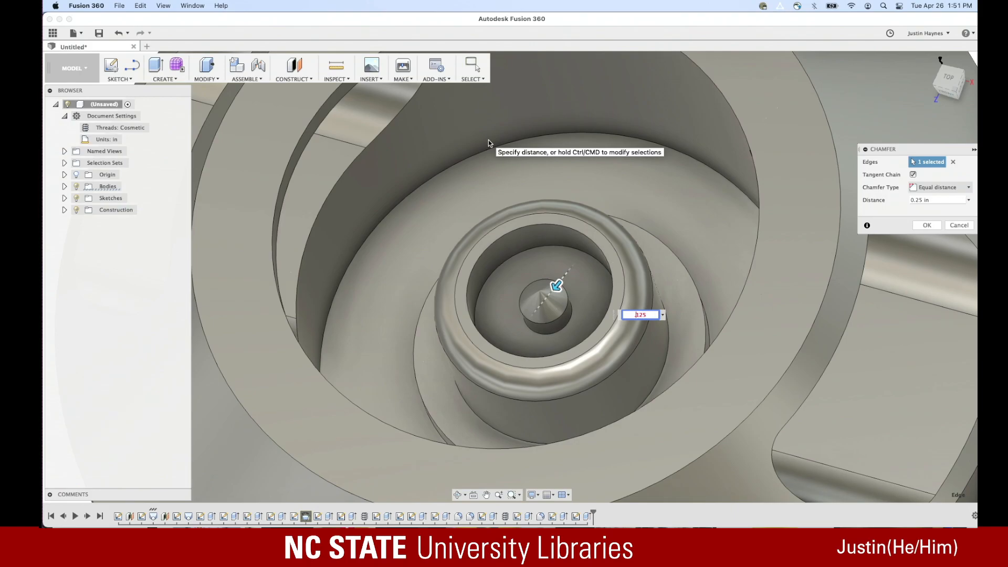
text(.125)
key(Return)
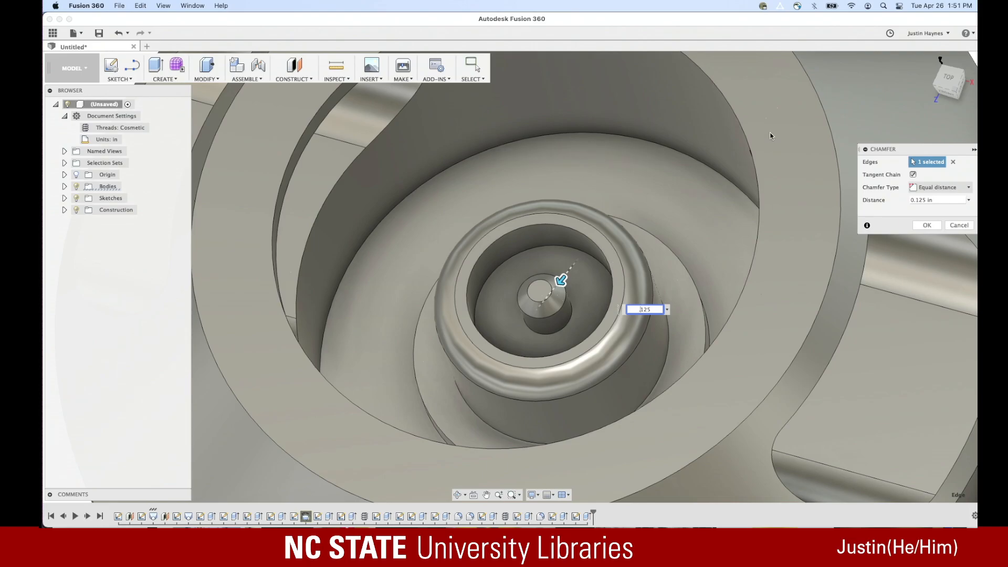
click(927, 226)
key(Delete)
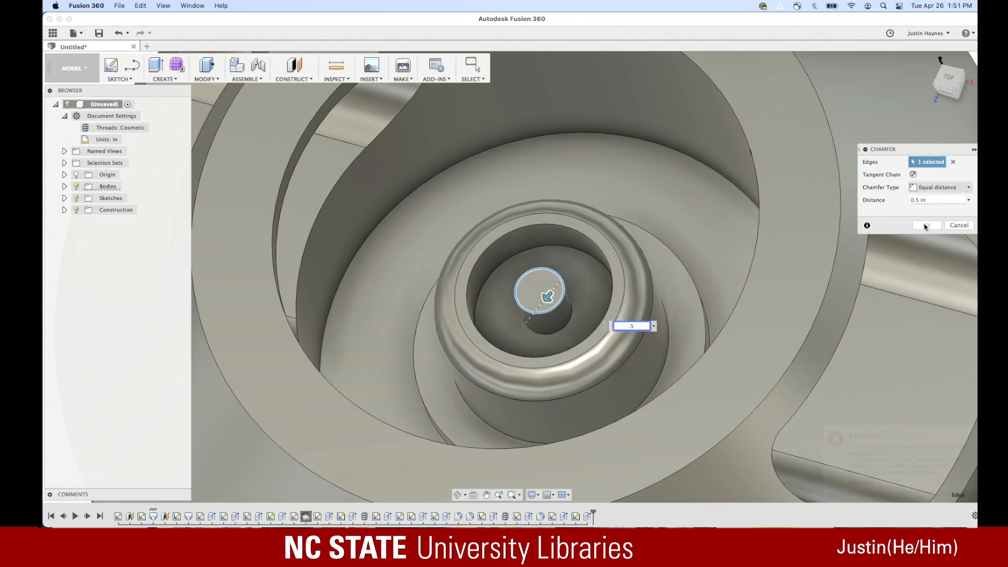
text(25)
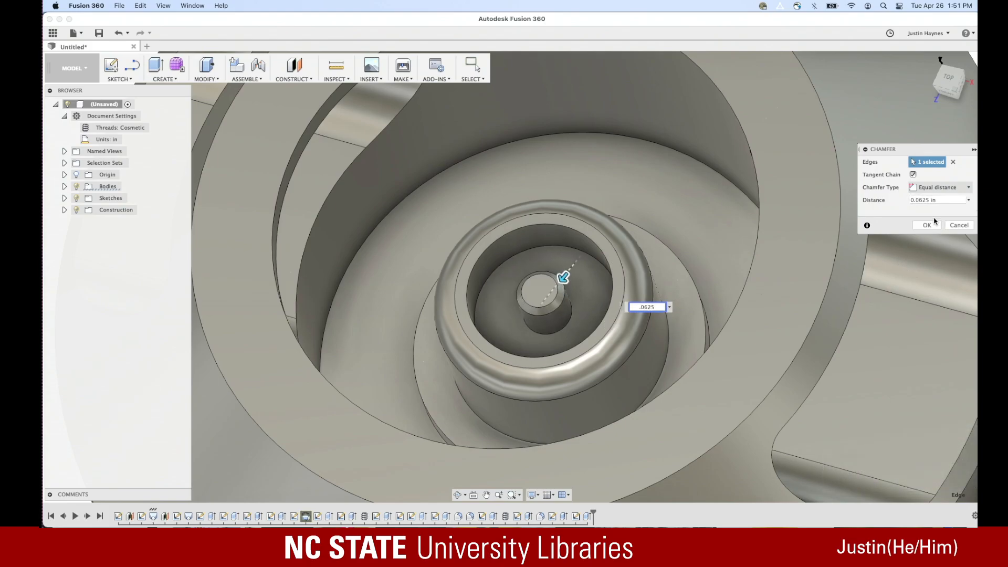
click(932, 223)
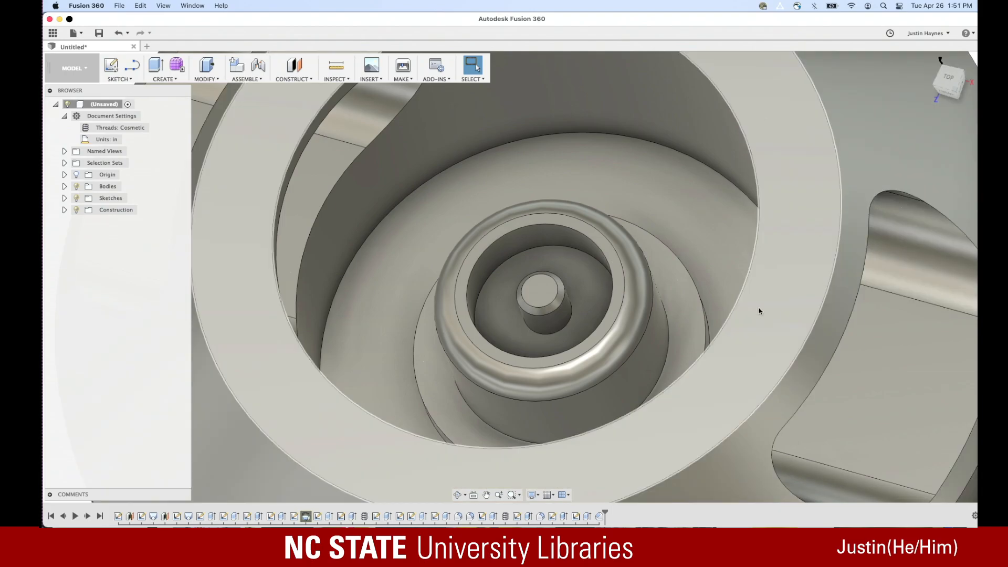
Examine the whole canister from the top, in the home view and from the front
scroll(683, 231, down, 10)
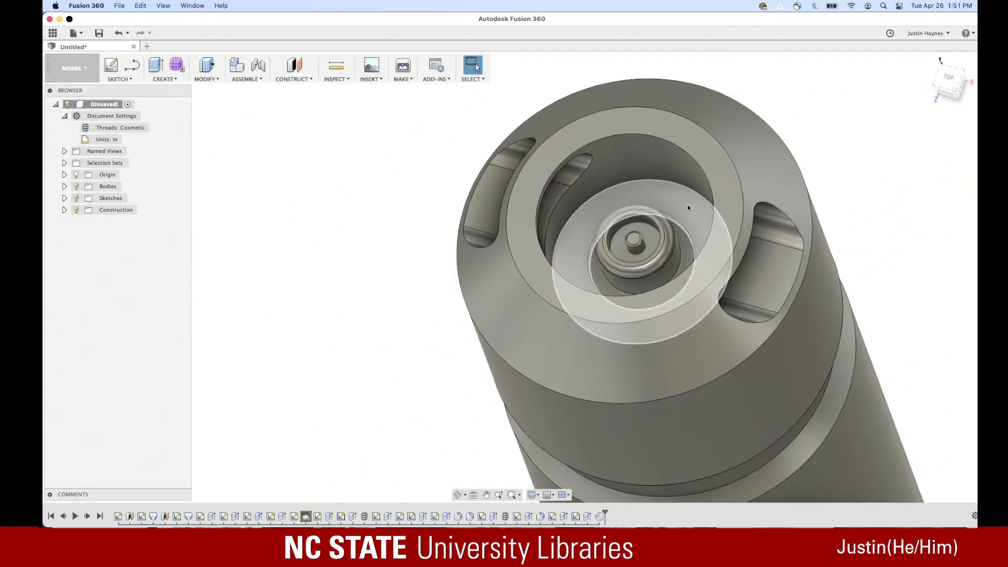
scroll(688, 208, down, 3)
middle_drag(862, 265, 860, 162)
scroll(880, 204, up, 2)
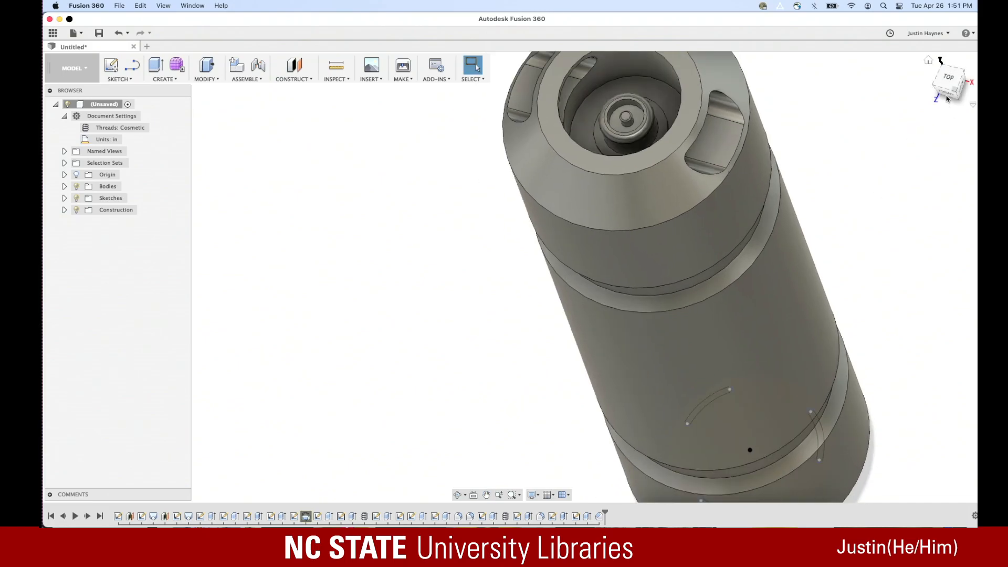
click(929, 62)
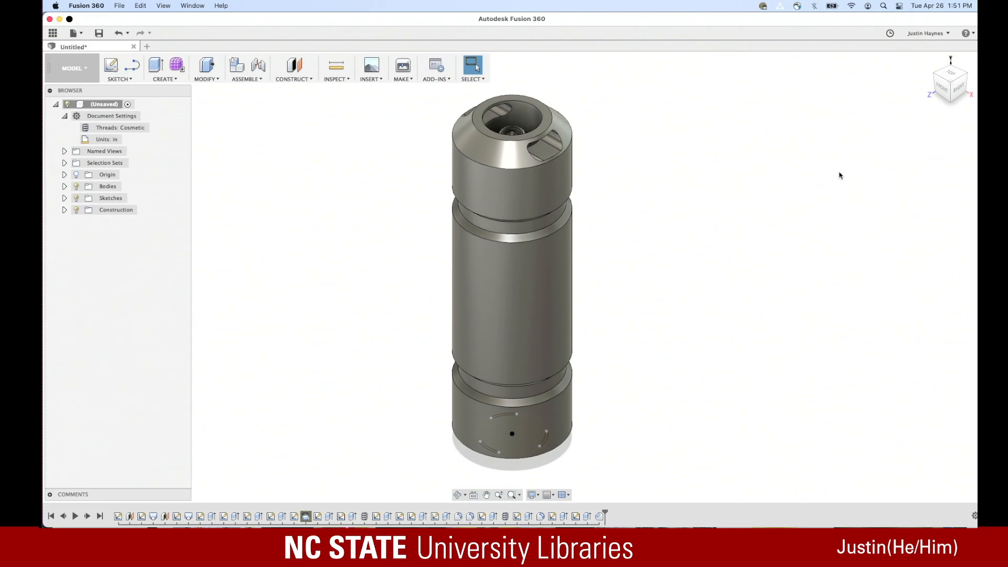
middle_drag(709, 239, 796, 224)
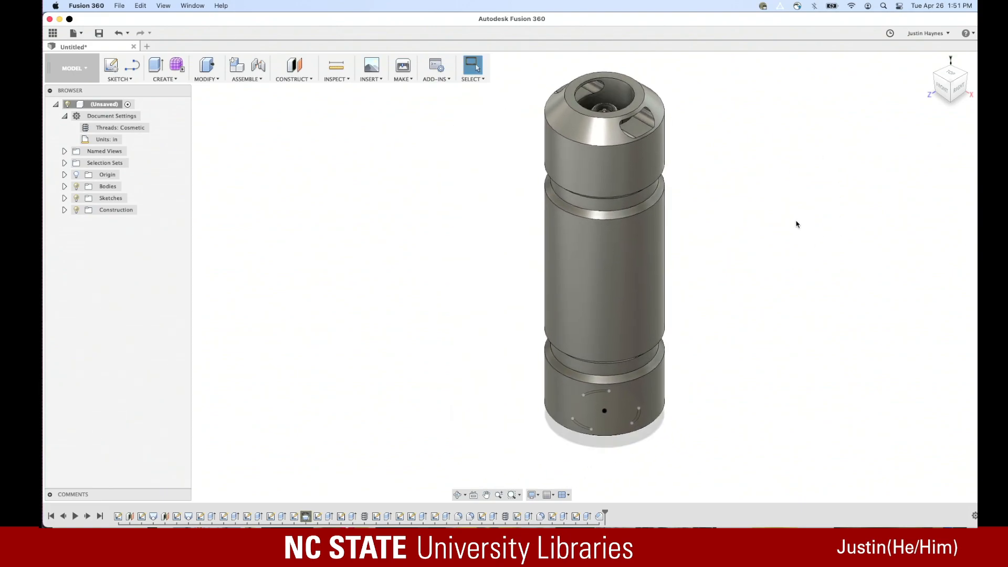
shift+middle_drag(788, 293, 724, 300)
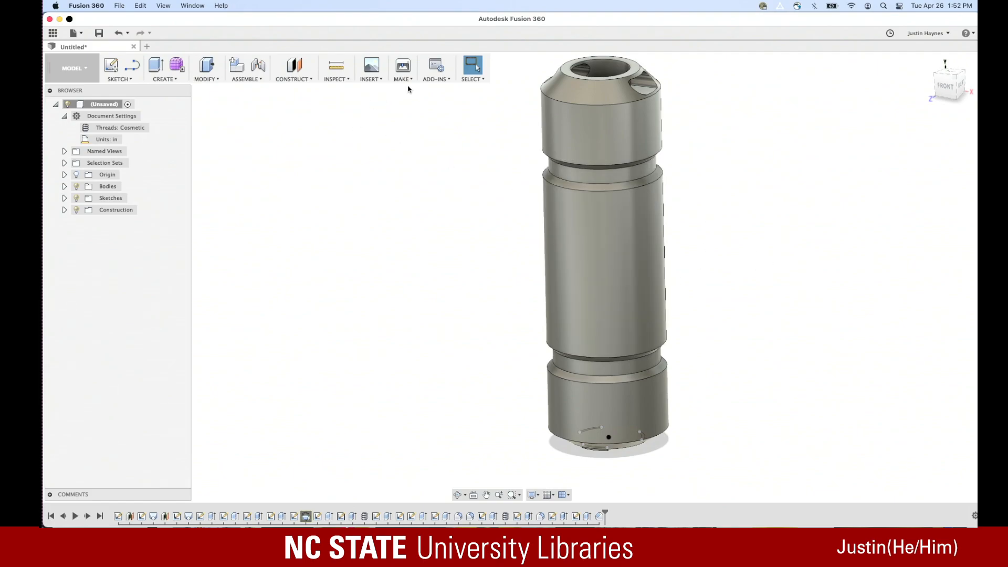
click(166, 77)
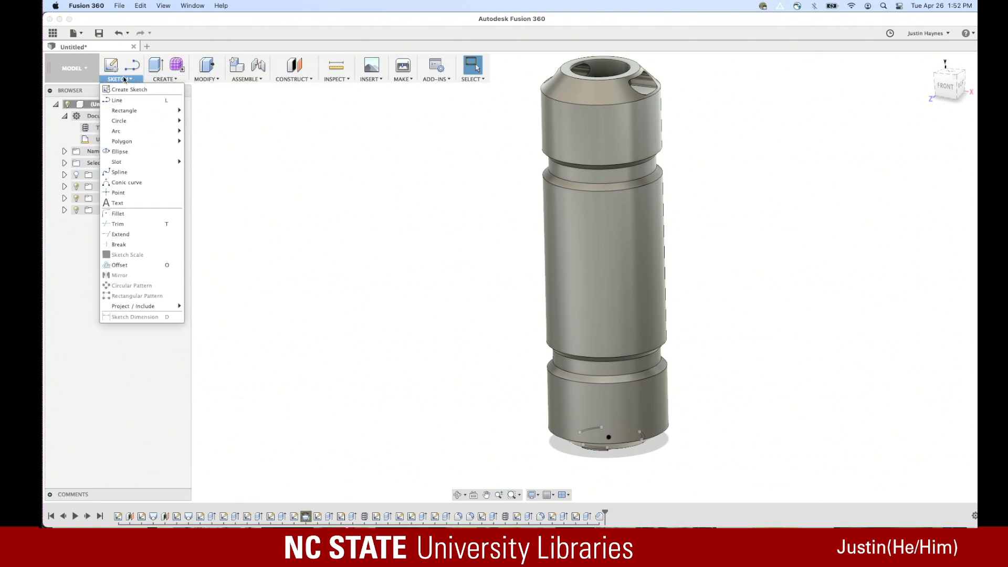
Open the appearance settings with the materials library shown in full
mouse_move(206, 78)
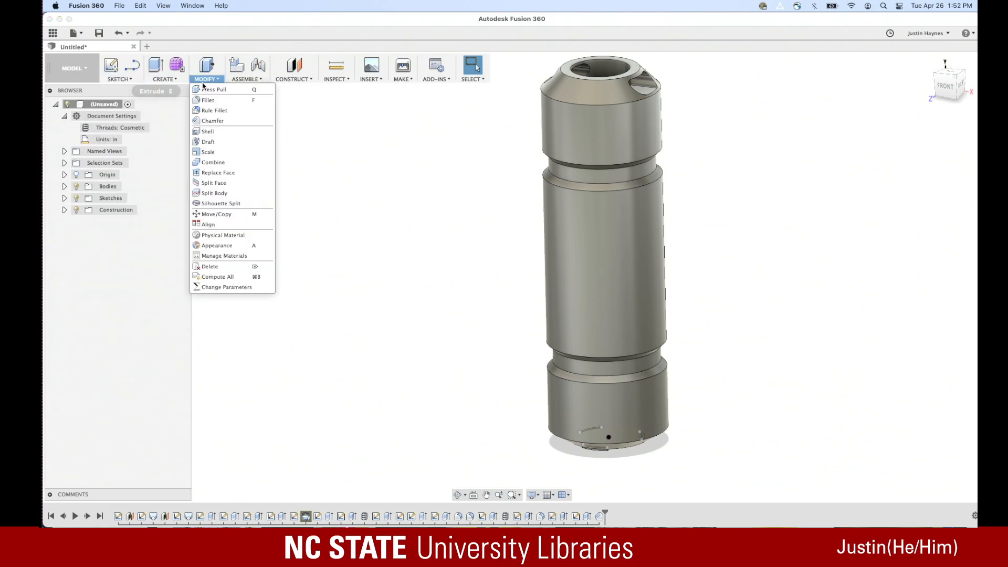
click(263, 247)
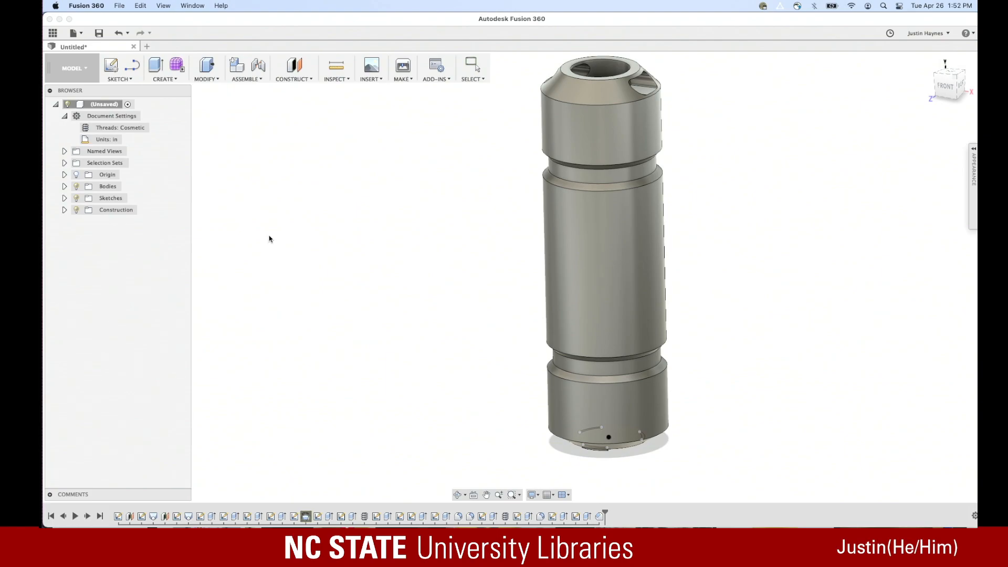
click(211, 78)
click(232, 248)
click(975, 150)
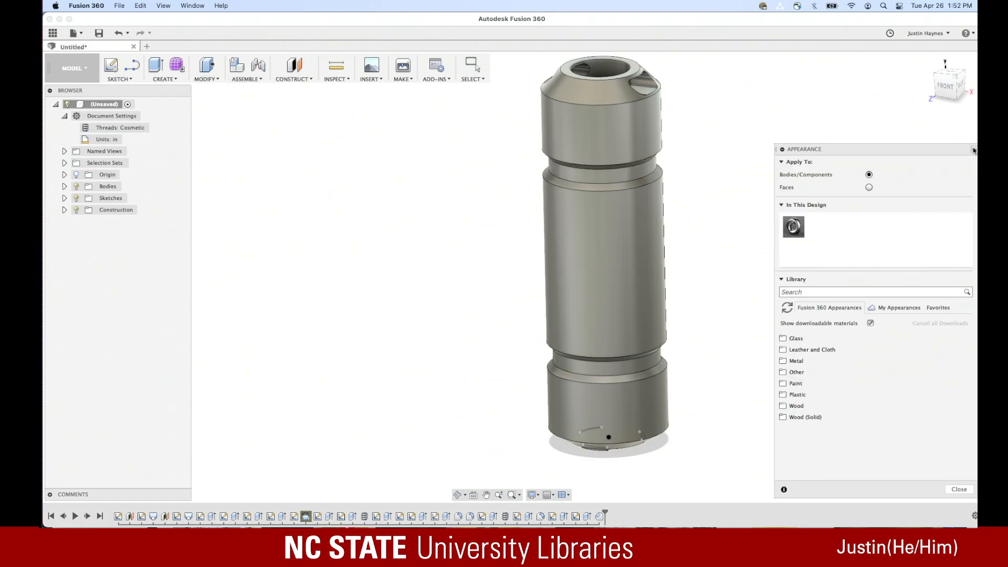
Look through the metal appearances in the library, including the steel finishes
click(784, 362)
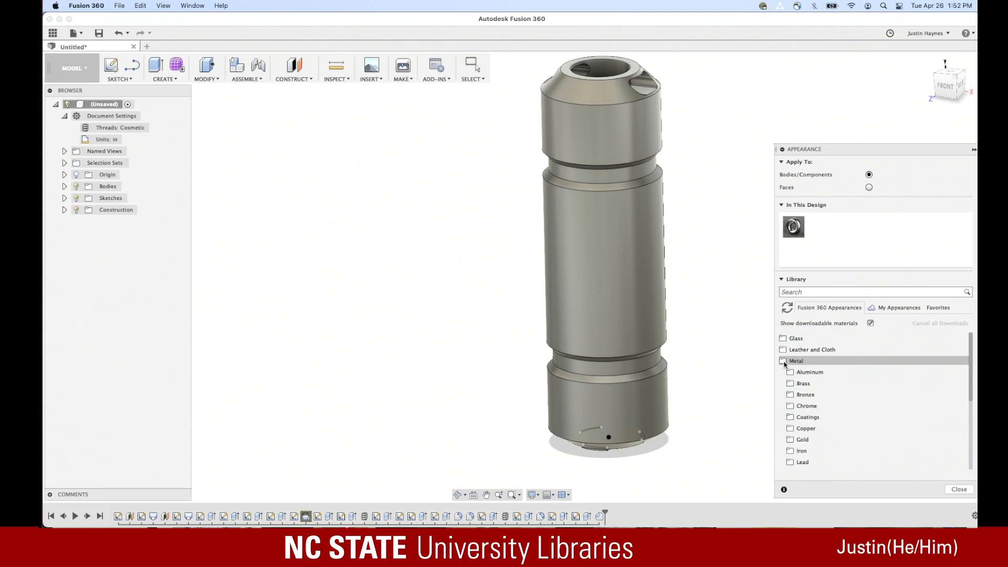
scroll(794, 415, down, 5)
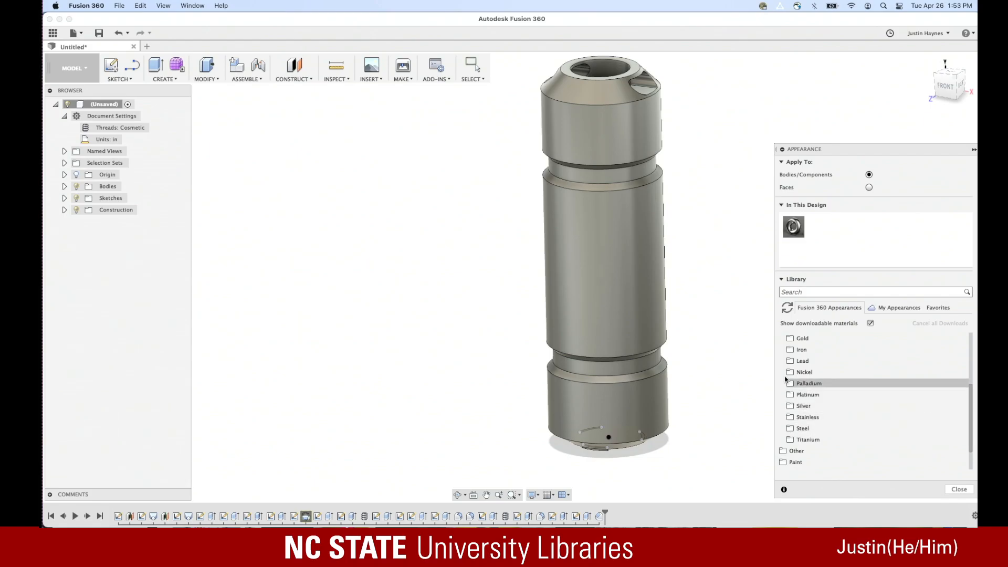
click(793, 428)
click(792, 428)
click(792, 428)
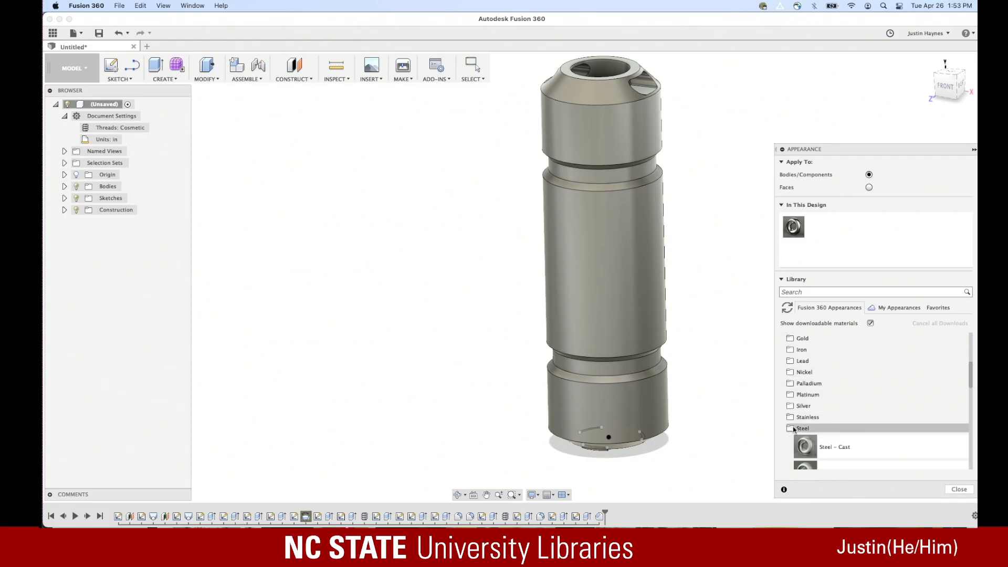
scroll(799, 418, up, 3)
scroll(801, 415, down, 1)
scroll(799, 424, down, 10)
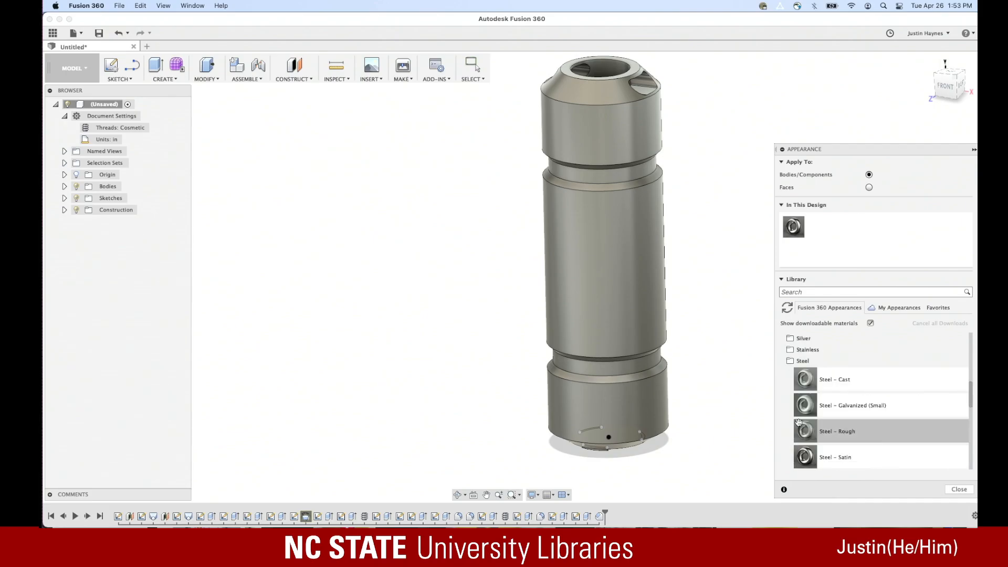
scroll(809, 419, up, 5)
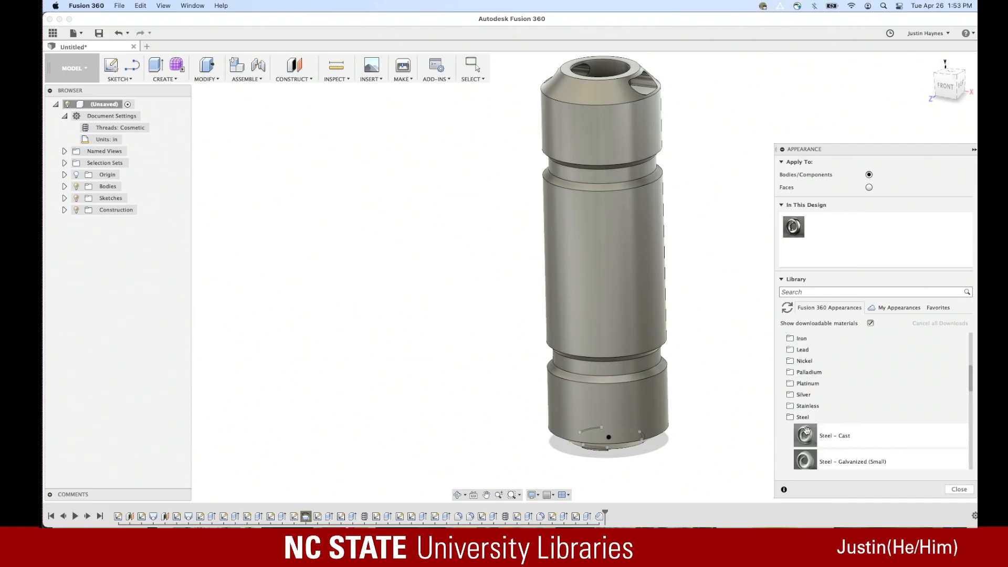
click(794, 452)
scroll(794, 446, up, 2)
scroll(794, 424, down, 4)
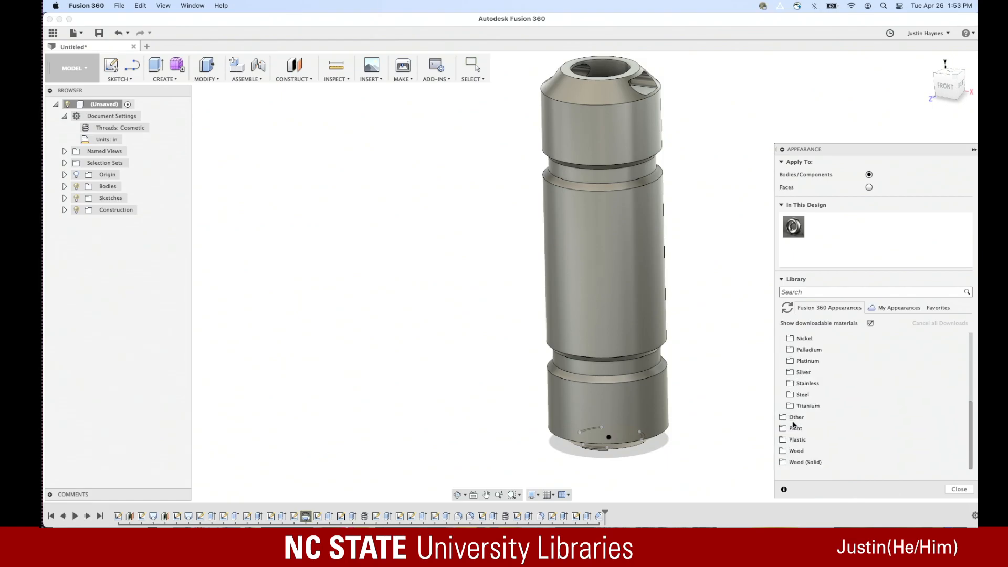
Apply the glossy paint appearance Paint - Enamel Glossy (Yellow) to the whole canister body
click(783, 430)
scroll(787, 433, down, 4)
scroll(790, 432, up, 5)
scroll(793, 428, down, 3)
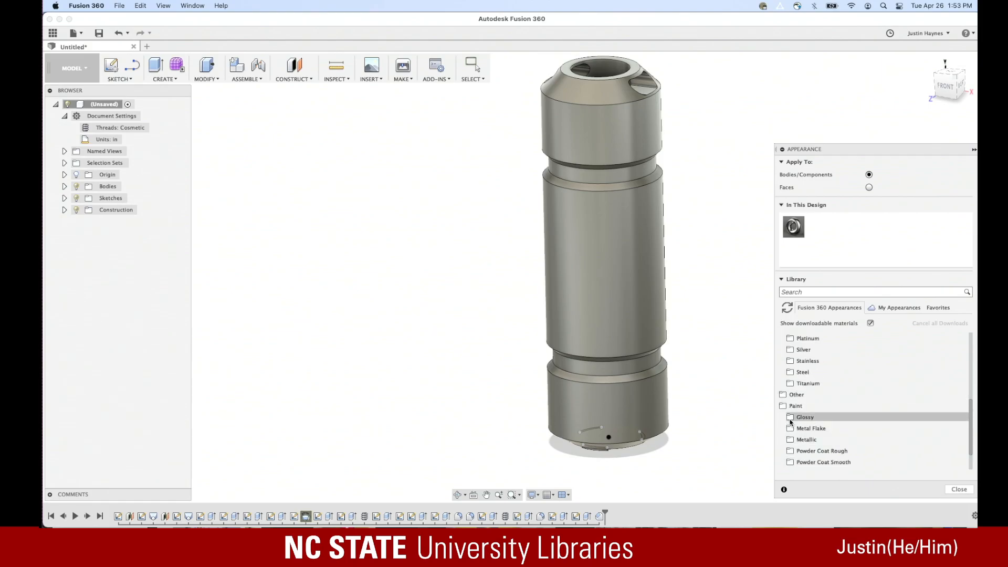
click(793, 419)
scroll(829, 427, down, 5)
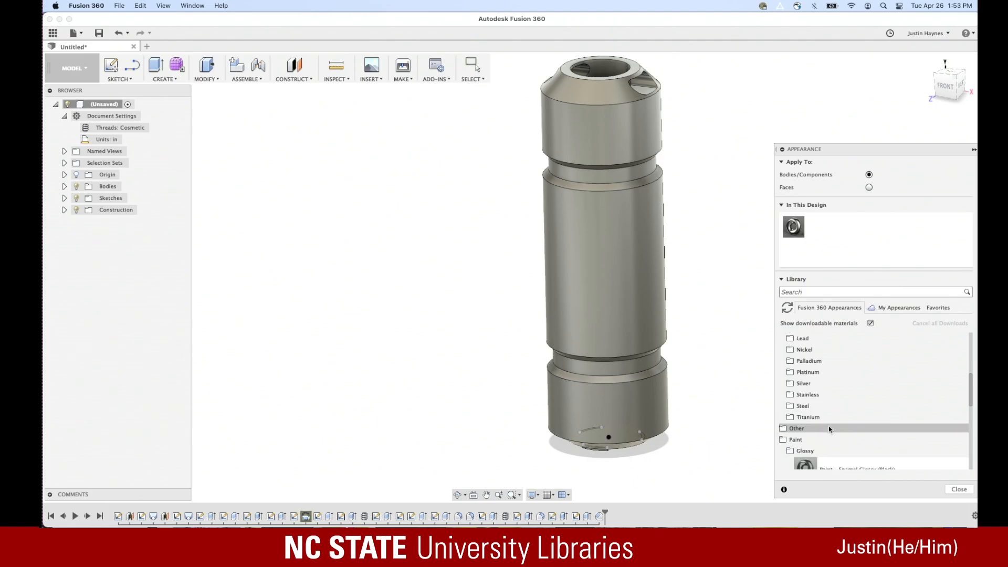
scroll(830, 430, down, 5)
scroll(835, 433, up, 3)
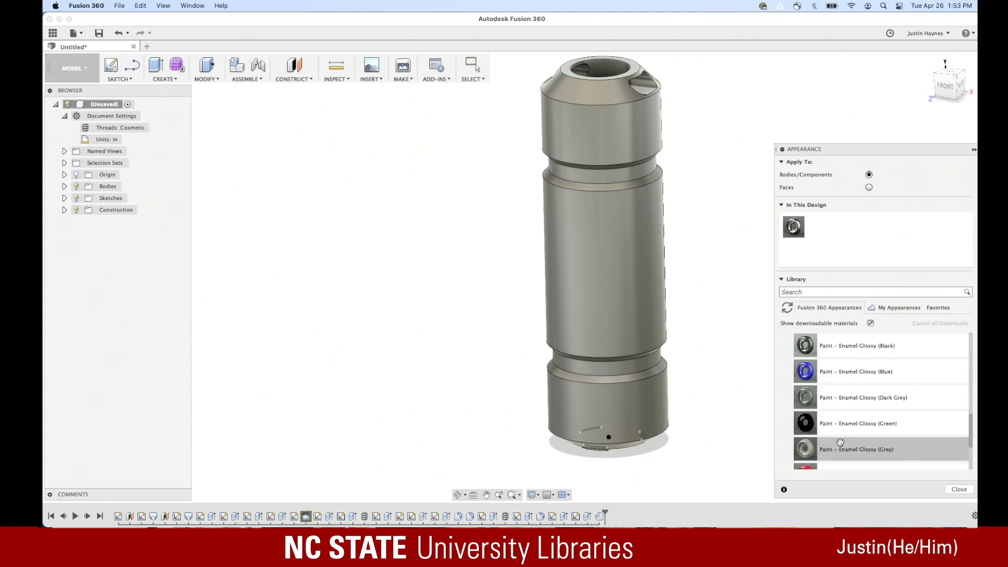
drag(847, 448, 611, 281)
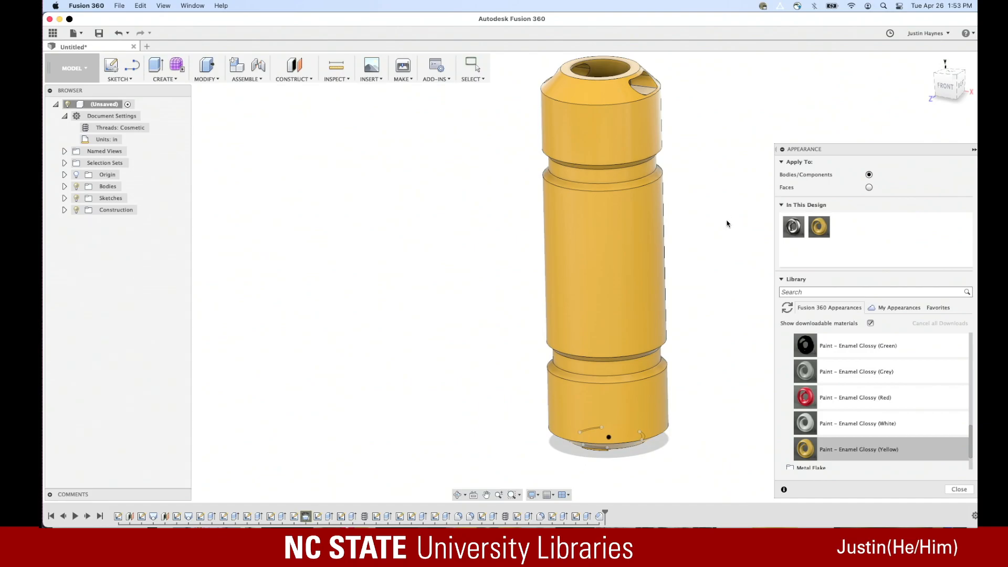
Switch the appearance target to individual faces and apply Paint - Enamel Glossy (Black) to the central valve post's faces
mouse_move(727, 219)
right_down()
mouse_move(728, 187)
mouse_move(727, 195)
right_up()
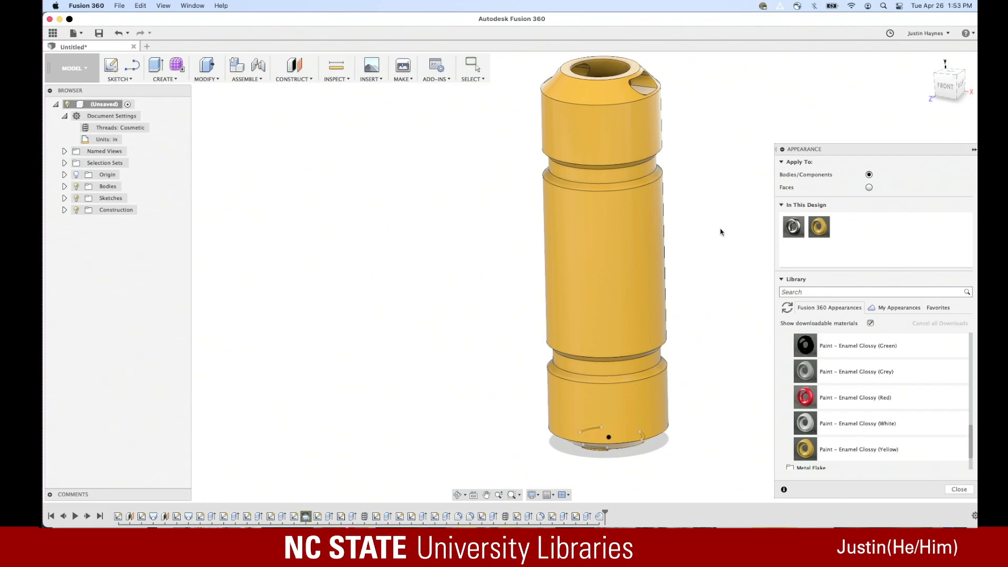
scroll(721, 232, up, 3)
scroll(709, 138, down, 4)
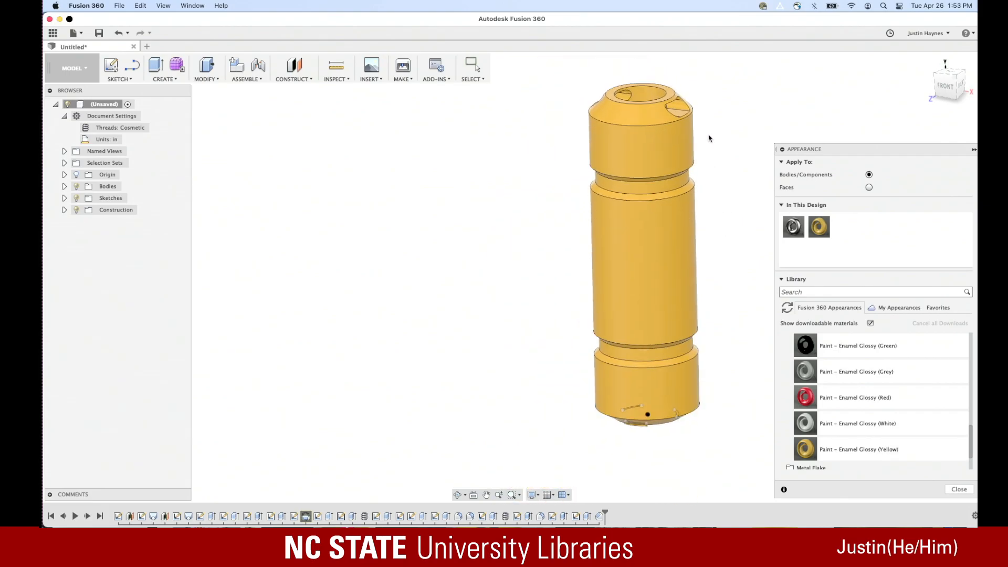
shift+middle_drag(711, 112, 633, 144)
scroll(632, 144, up, 5)
scroll(663, 167, up, 5)
scroll(843, 404, down, 3)
scroll(836, 366, up, 10)
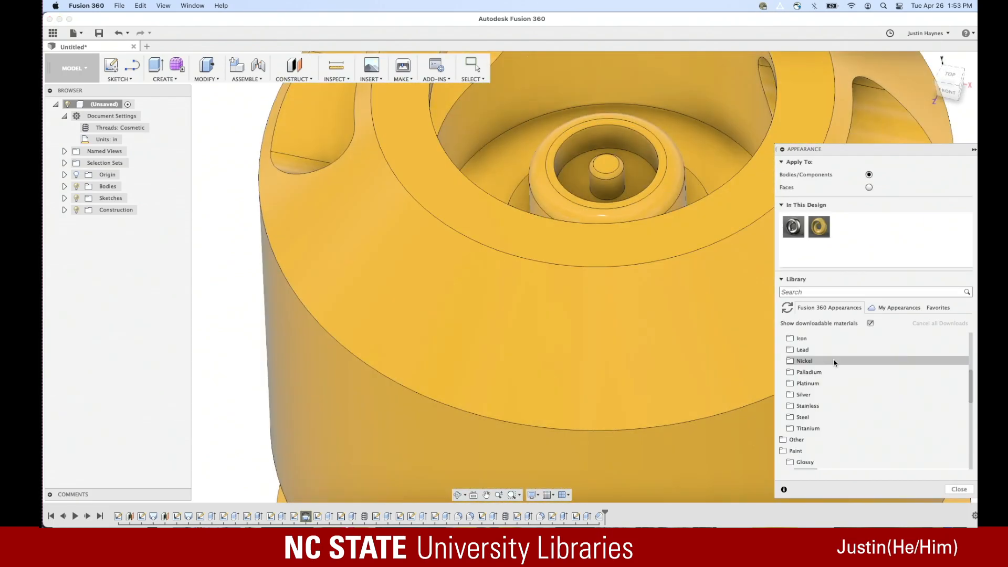
scroll(835, 362, down, 5)
scroll(835, 389, up, 2)
drag(843, 406, 668, 181)
click(869, 188)
mouse_move(806, 415)
mouse_down()
mouse_move(658, 175)
mouse_move(631, 166)
mouse_up()
drag(871, 415, 685, 200)
mouse_move(855, 417)
mouse_down()
mouse_move(622, 196)
mouse_move(644, 149)
mouse_up()
drag(834, 402, 616, 181)
drag(851, 412, 662, 167)
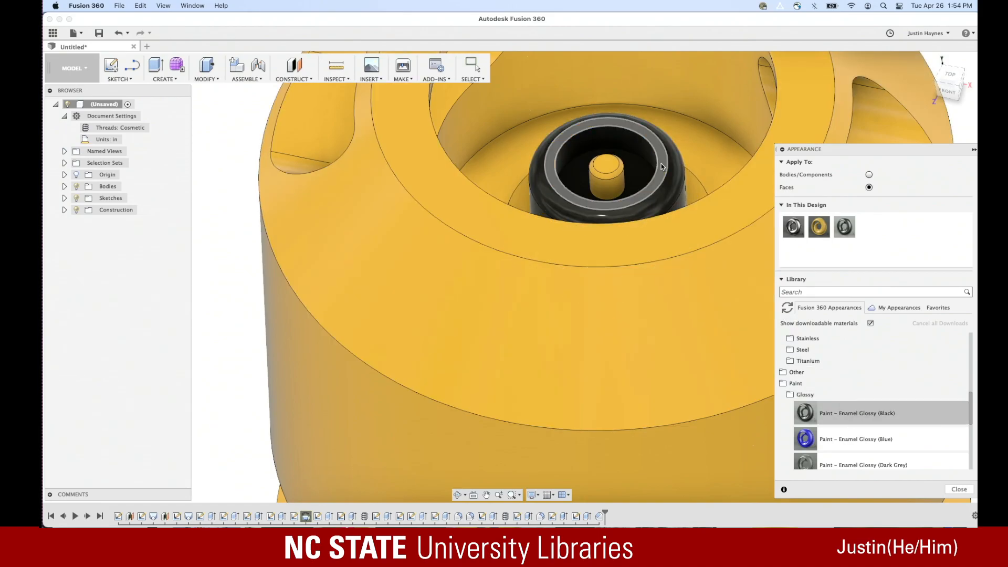
Apply Paint - Enamel Glossy (Black) to the faces of the pin in the post's pocket and the remaining post faces
drag(828, 412, 610, 189)
drag(841, 406, 608, 161)
drag(830, 412, 615, 175)
scroll(614, 175, up, 10)
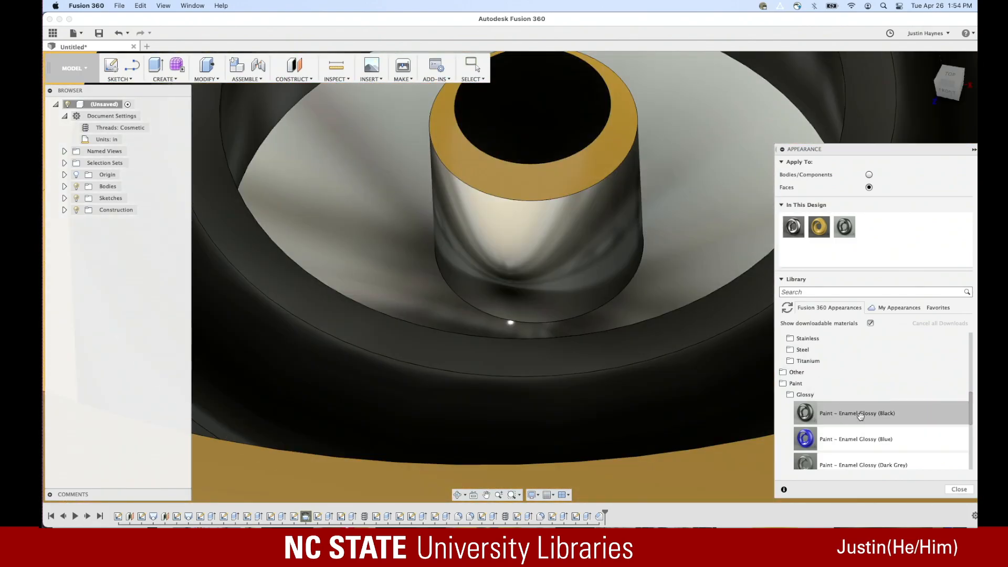
drag(861, 416, 617, 157)
scroll(628, 216, down, 5)
scroll(630, 221, down, 5)
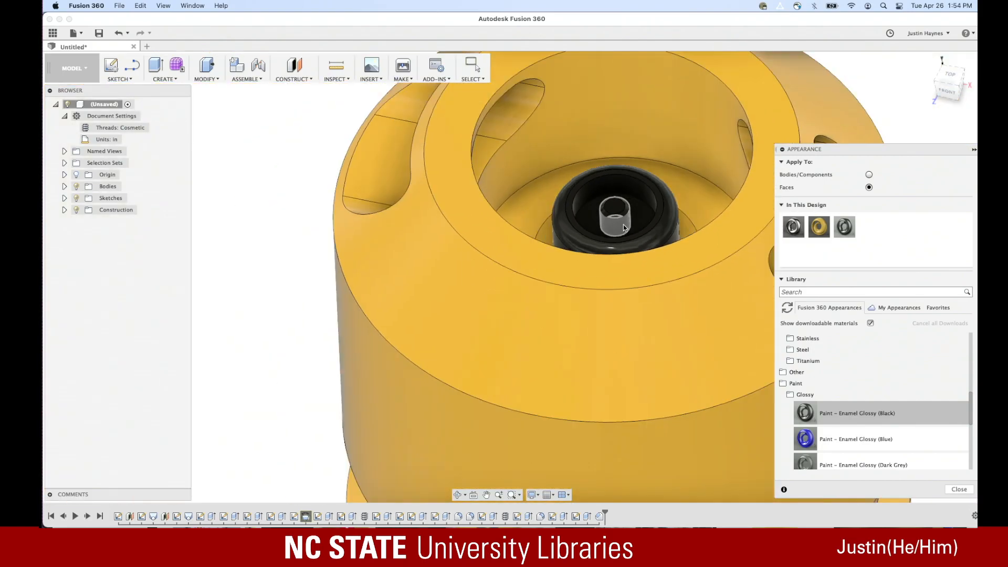
drag(861, 416, 688, 228)
Examine the painted canister from the top, the side and the bottom, and leave the Appearance command
scroll(688, 228, down, 10)
click(721, 265)
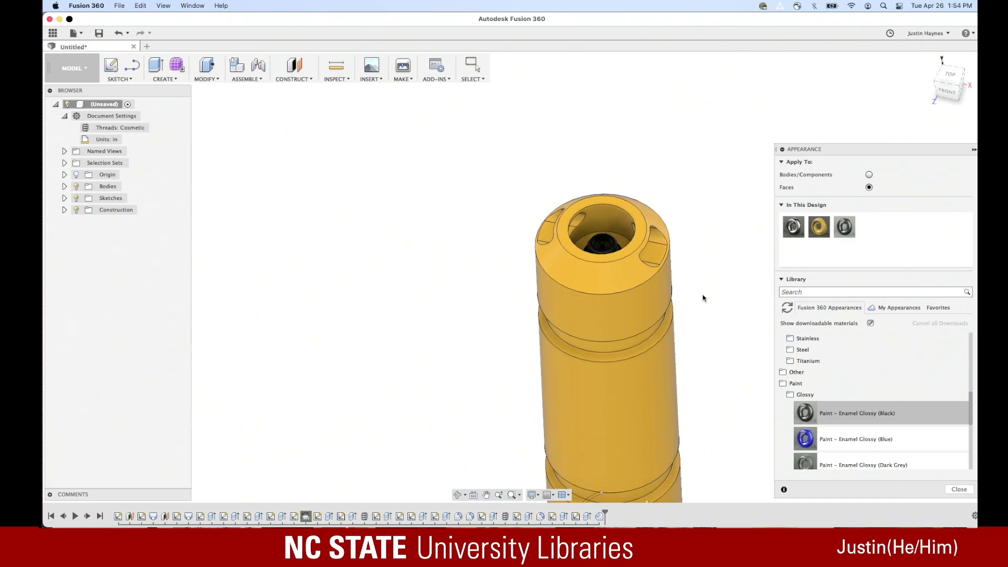
shift+middle_drag(707, 319, 686, 271)
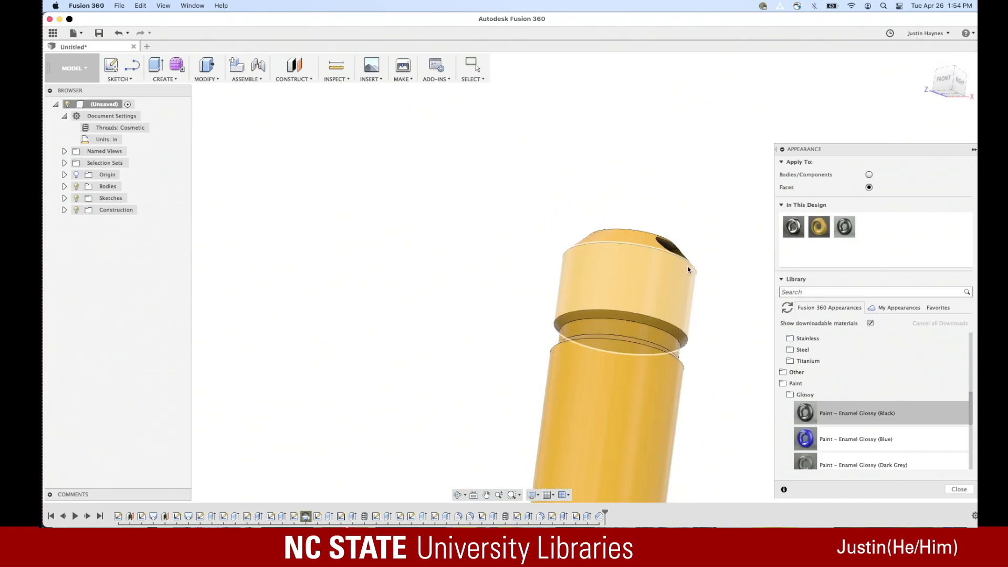
scroll(684, 274, up, 5)
scroll(682, 277, down, 5)
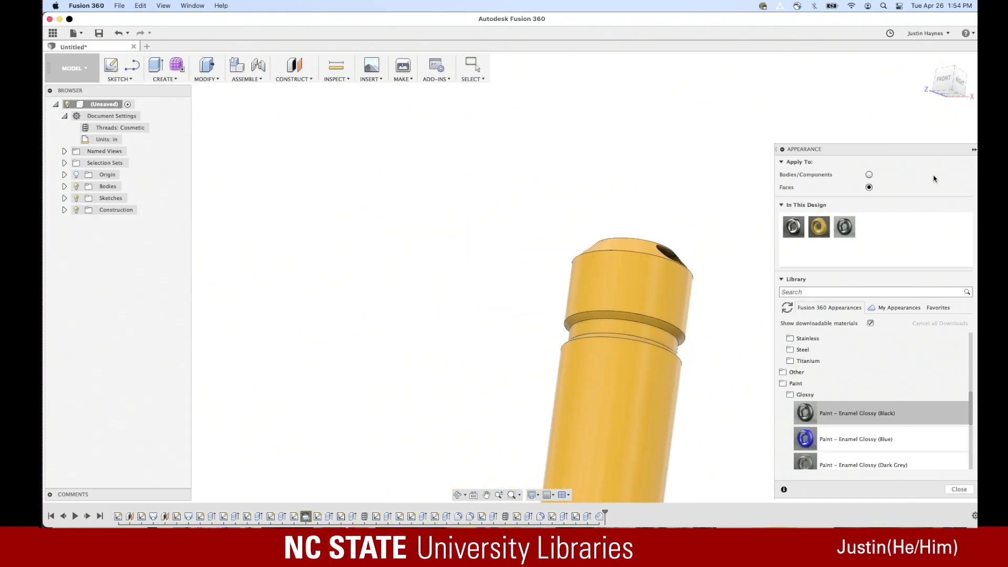
click(974, 151)
scroll(672, 257, down, 5)
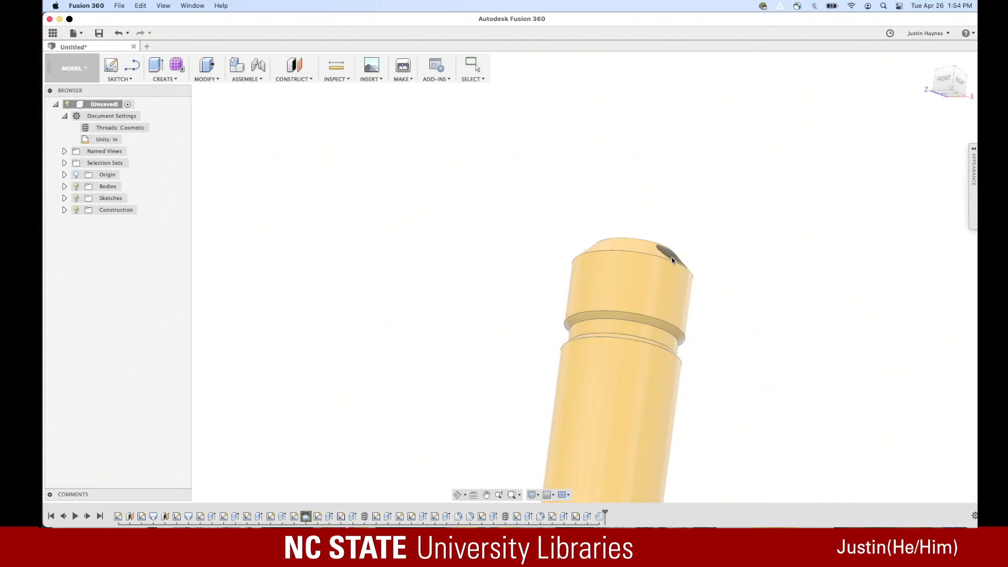
shift+middle_drag(675, 264, 762, 386)
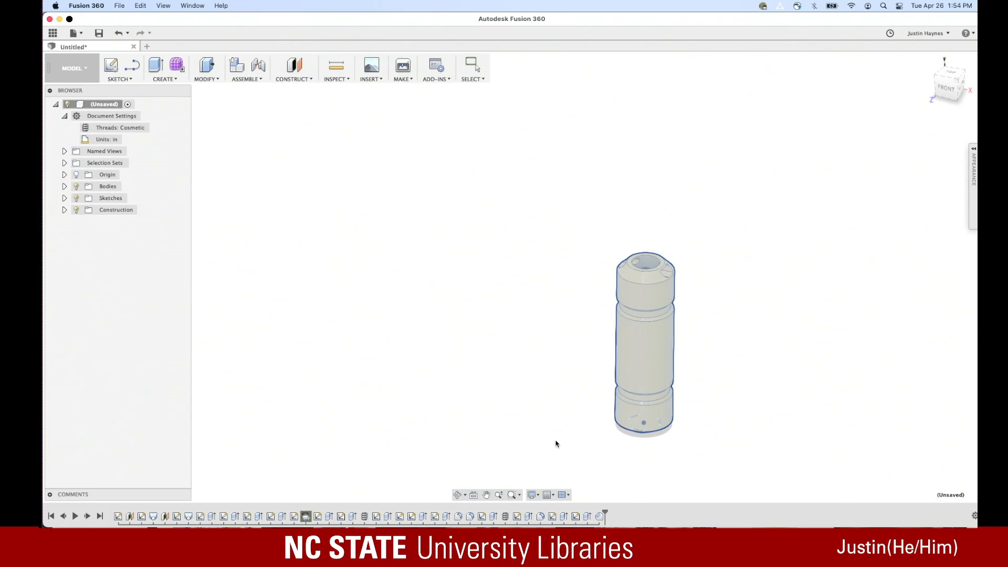
click(634, 418)
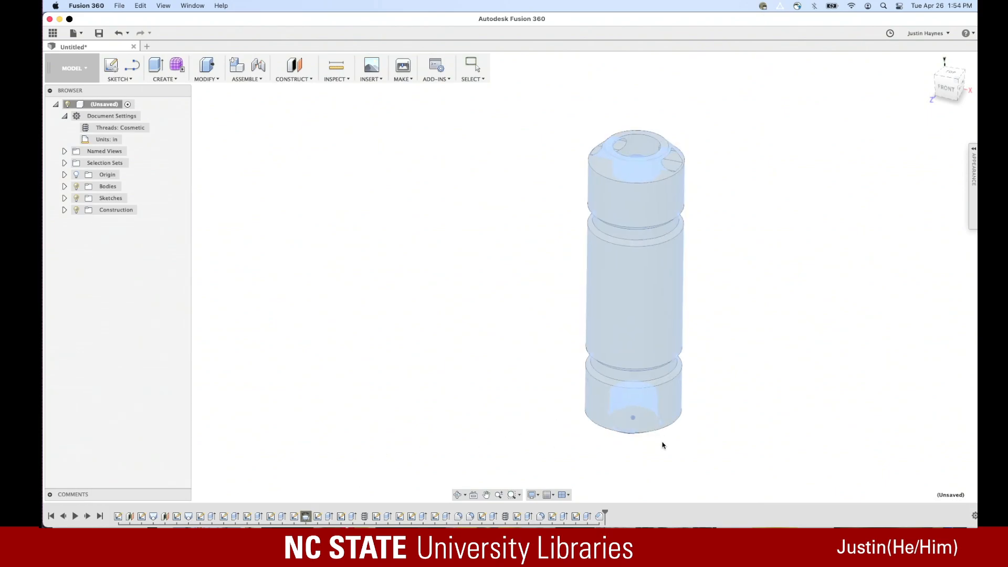
scroll(660, 444, up, 5)
shift+middle_drag(669, 439, 659, 381)
scroll(658, 378, down, 4)
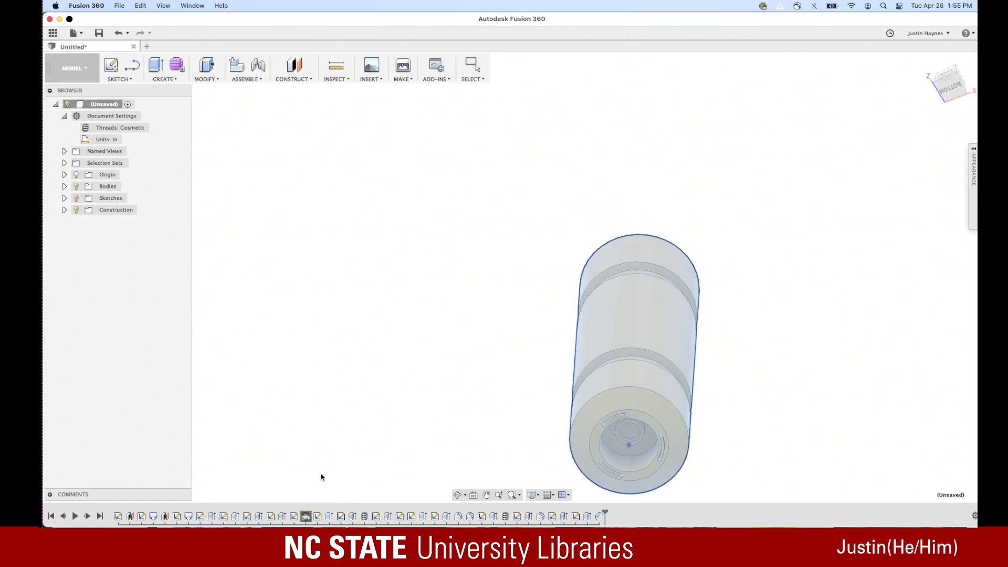
key(Escape)
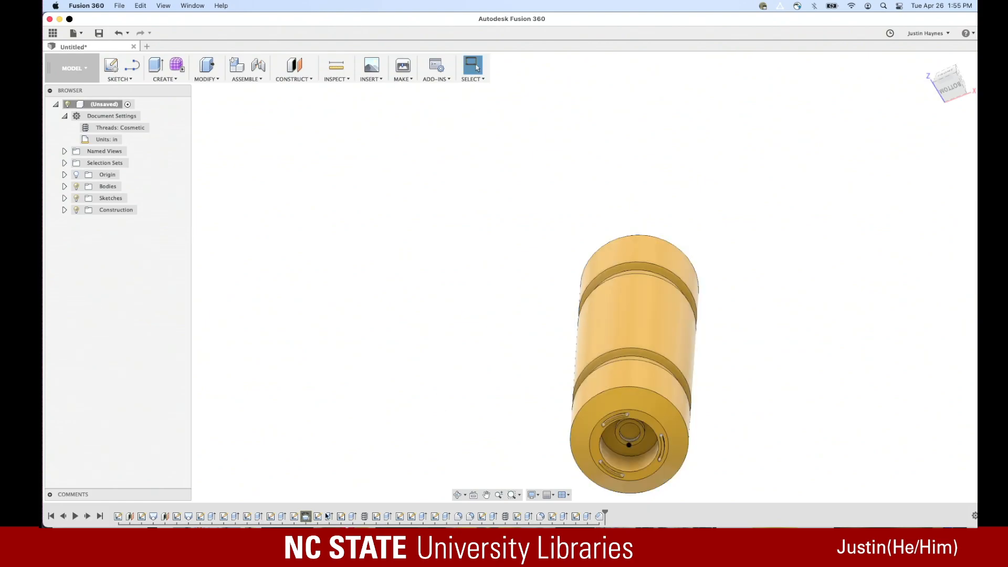
Review the warning on the canister top's revolve feature and inspect its profile selection without changing the feature
right_click(306, 517)
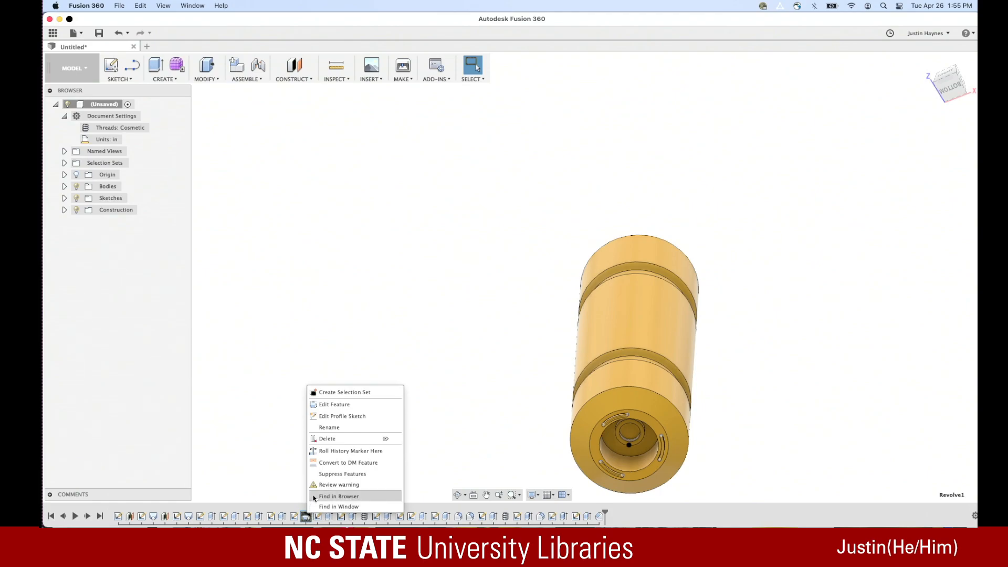
click(322, 486)
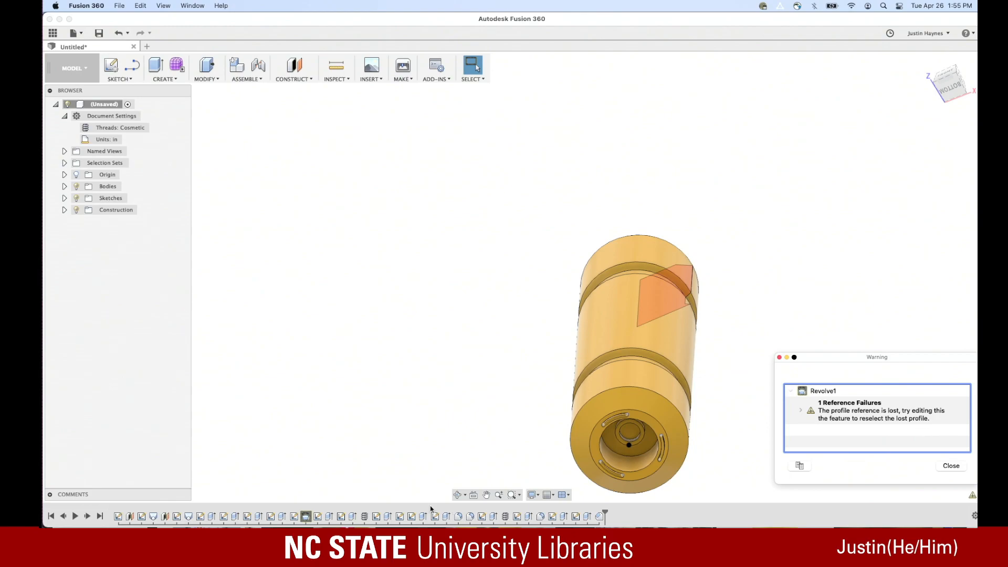
right_click(305, 517)
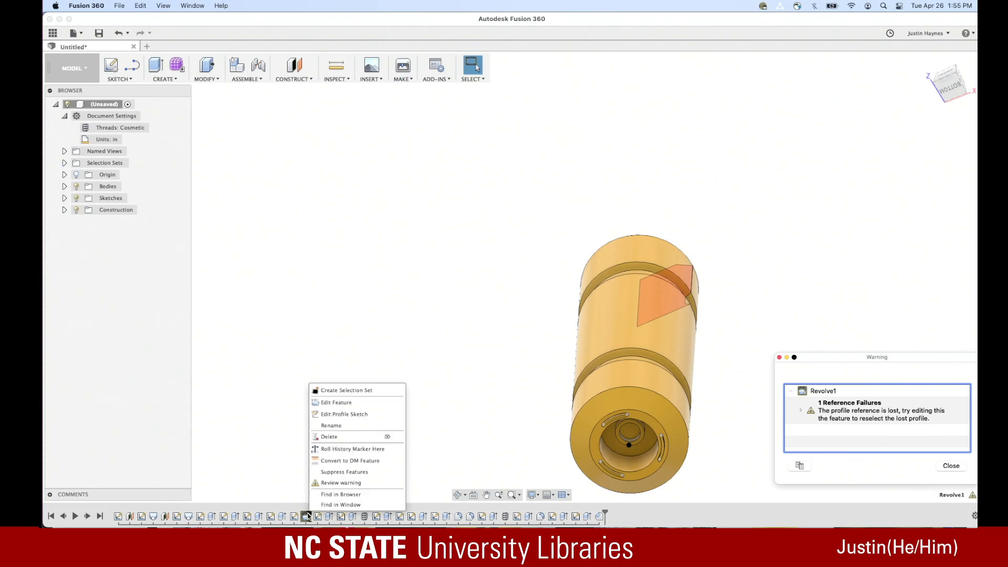
click(336, 403)
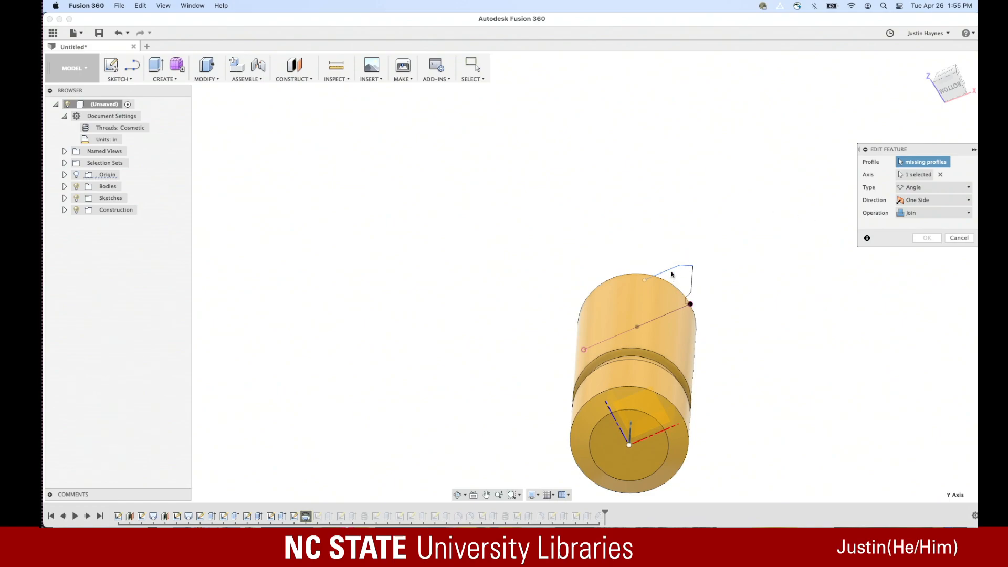
shift+middle_drag(772, 264, 802, 318)
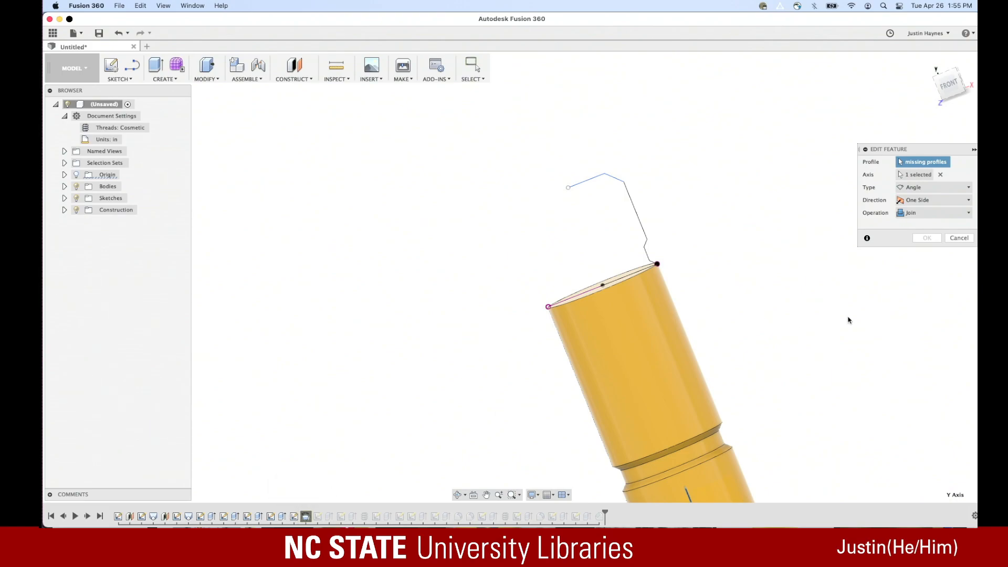
key(Escape)
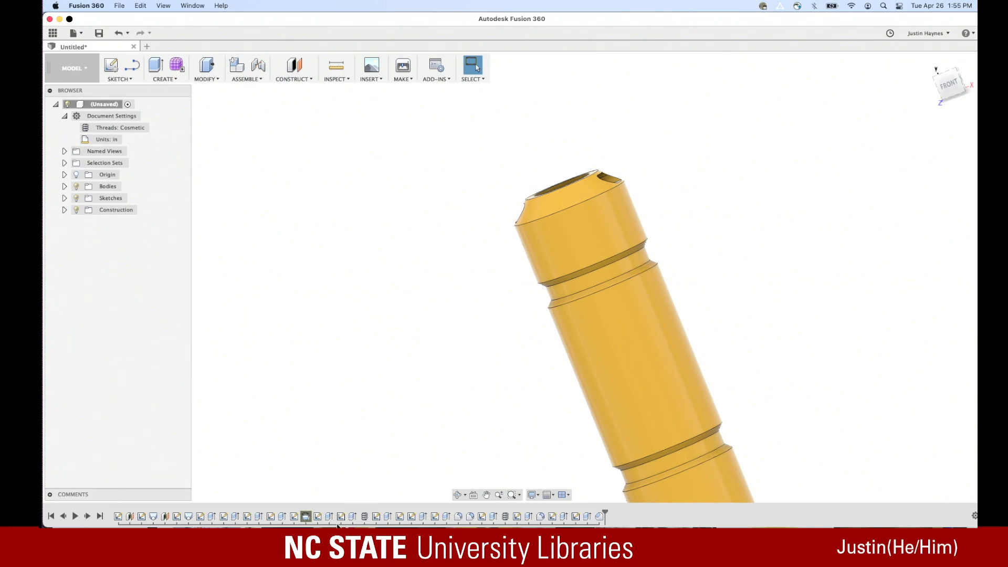
Edit the canister top's profile sketch, lengthen the top horizontal line through its dimension to reach the vertical axis, and finish the sketch
right_click(294, 516)
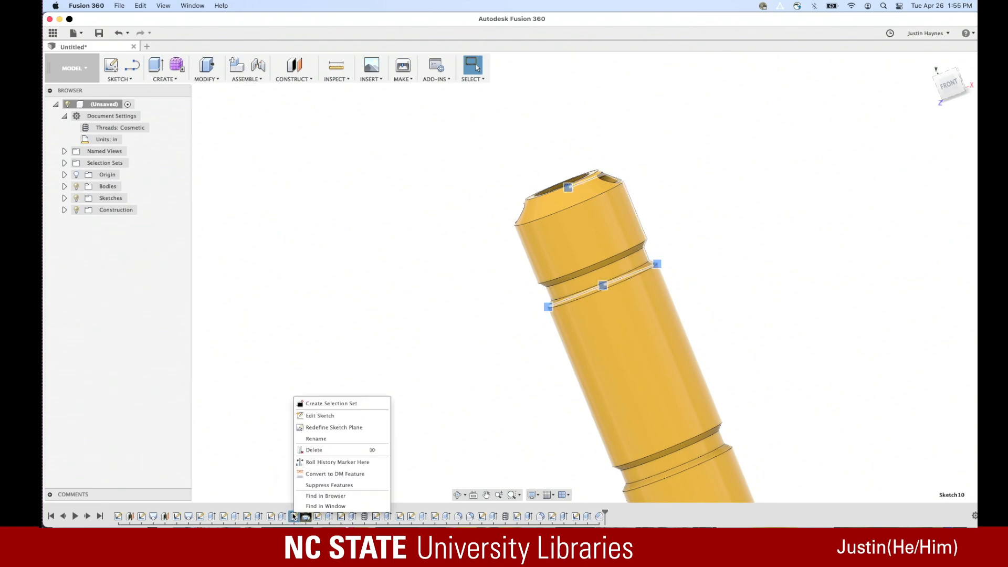
click(313, 415)
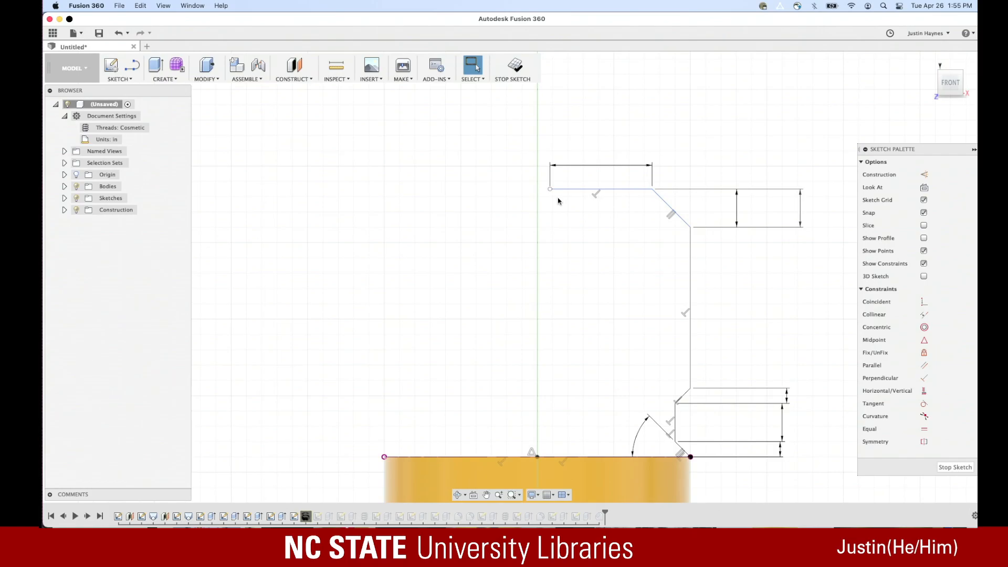
click(592, 169)
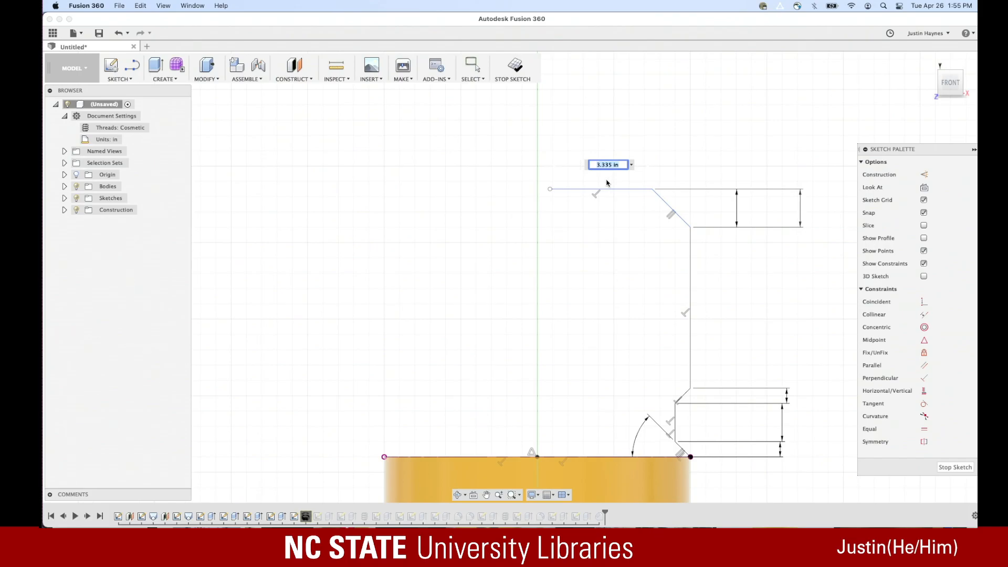
key(BackSpace)
key(Return)
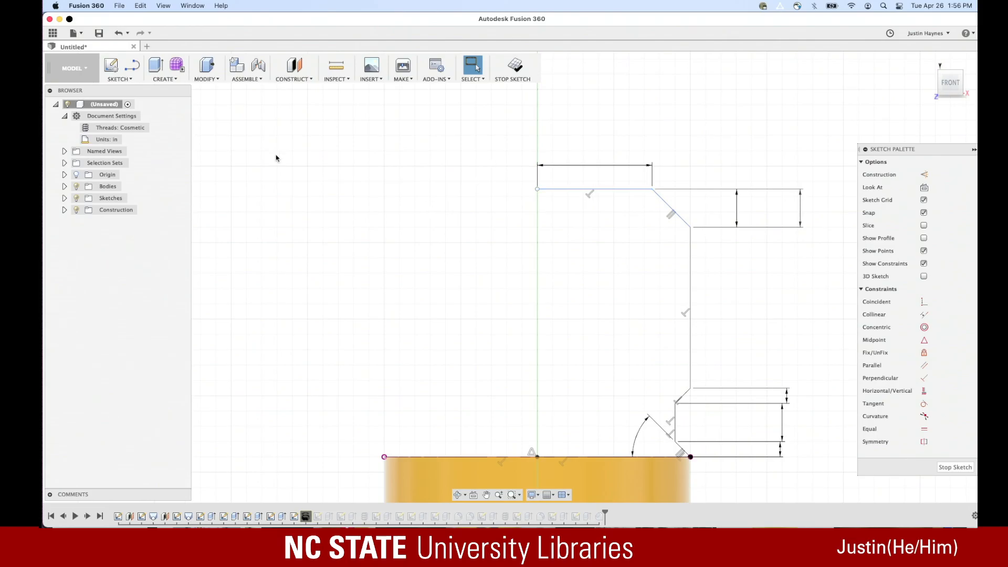
click(936, 462)
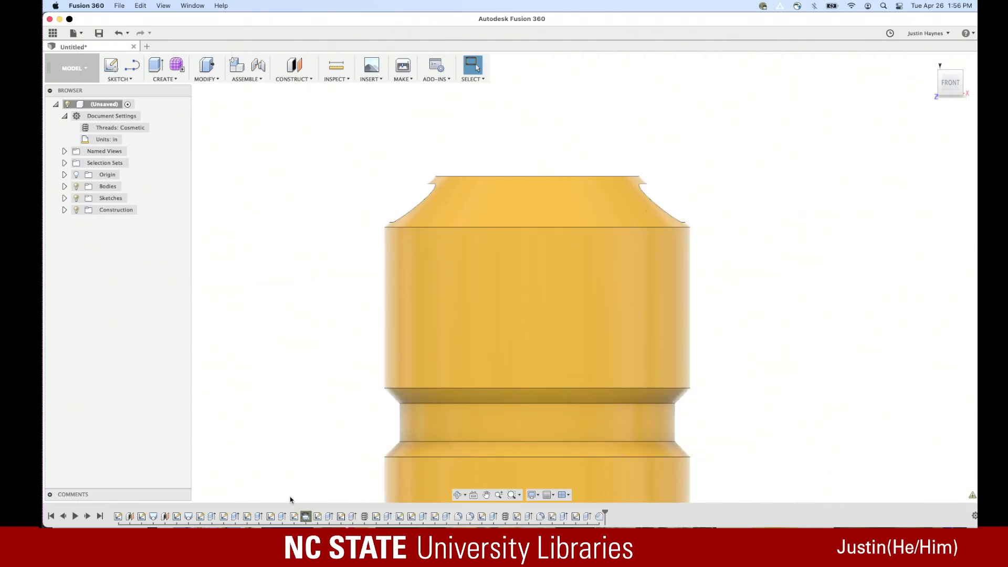
Close the canister top's profile sketch with a line along the vertical axis from the top line's end to the base line's midpoint, and finish the sketch
right_click(294, 516)
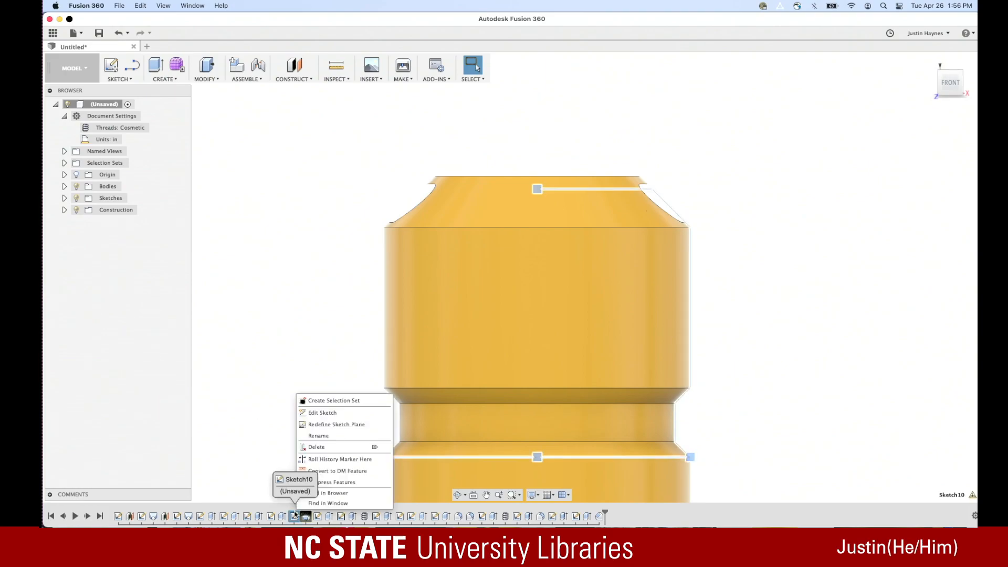
click(321, 413)
click(132, 65)
click(538, 190)
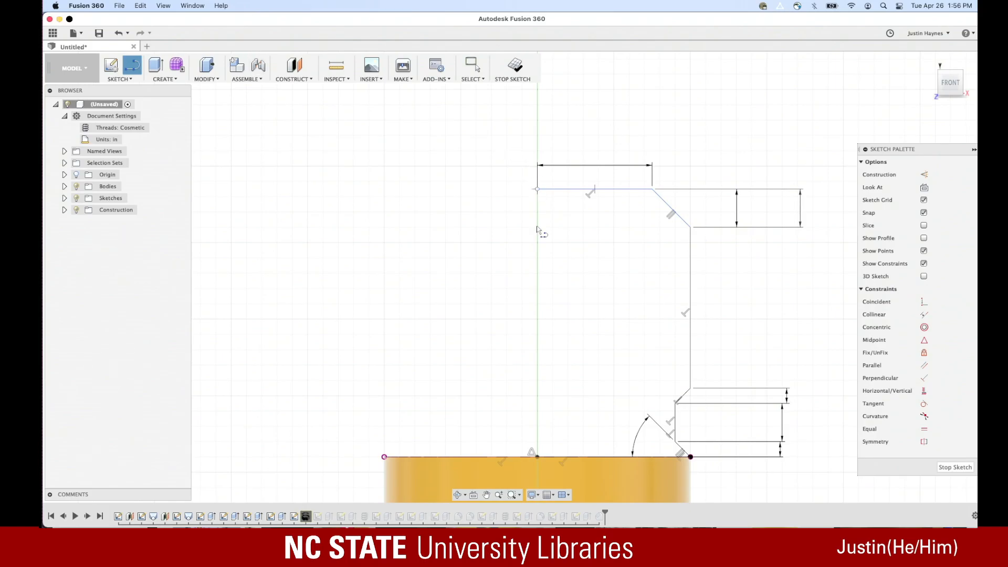
click(538, 457)
click(956, 467)
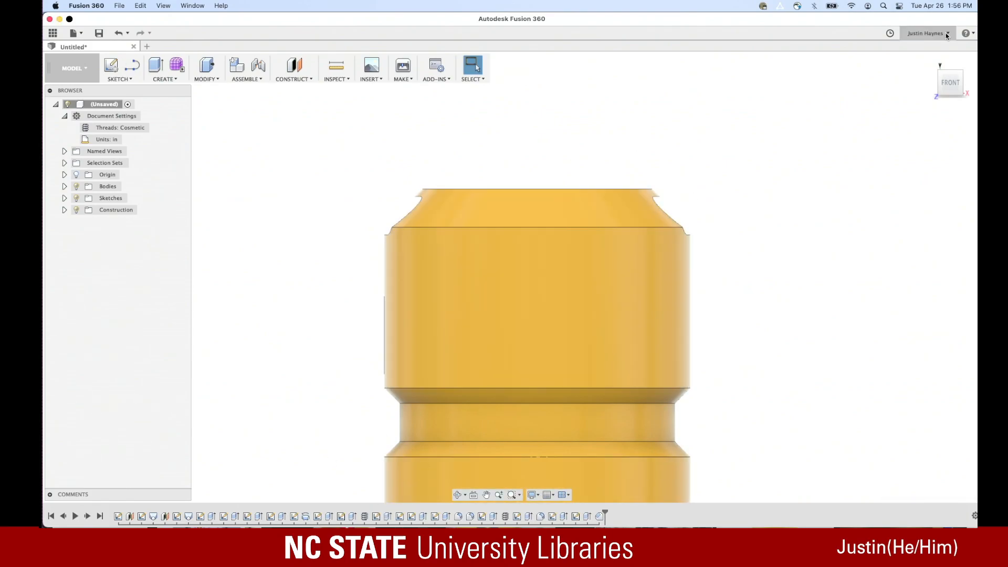
Return to the home view of the whole canister and play back its design history
click(930, 62)
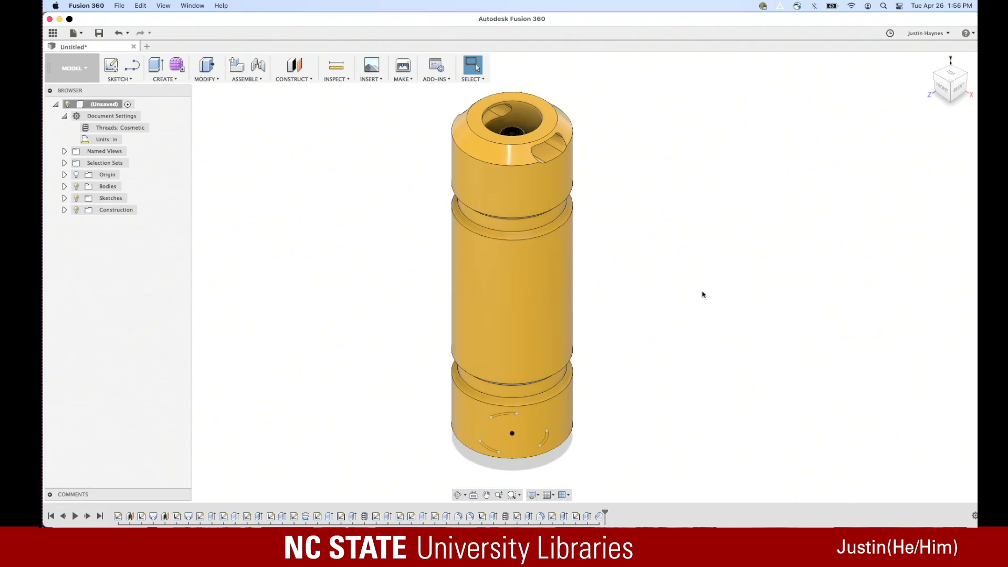
click(75, 517)
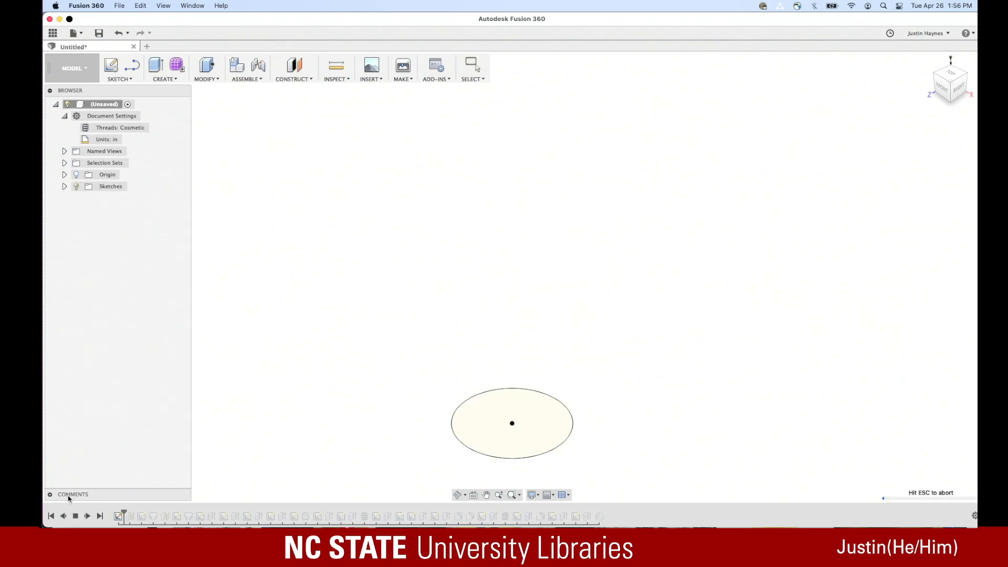